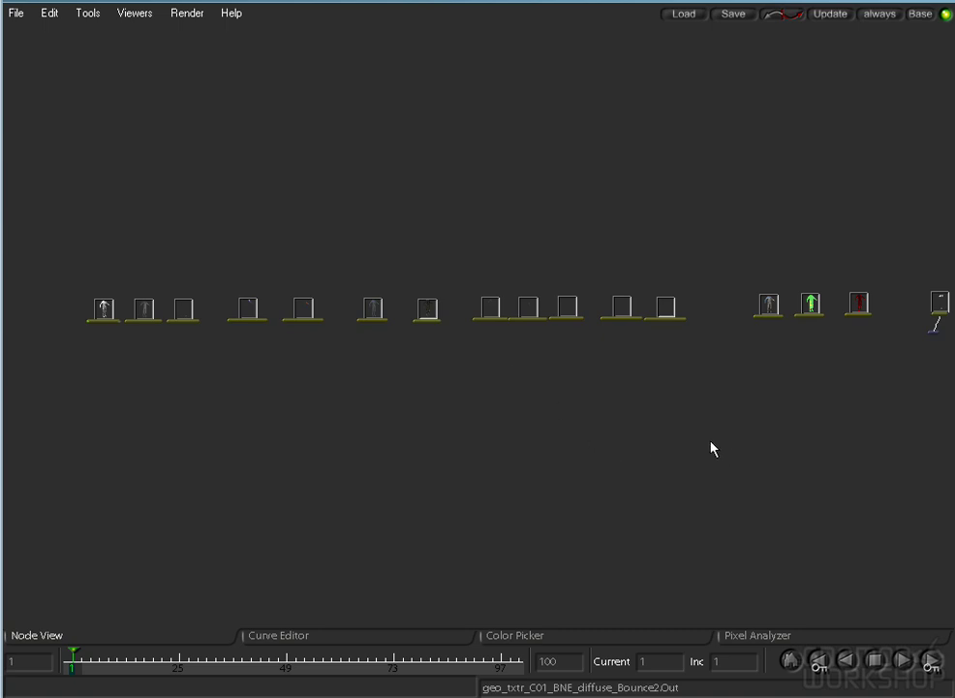
Display the geo_txtr_C01_BNE_diffuse_key2 pass in the viewer and examine the lit torso.
drag(589, 360, 521, 423)
mouse_move(479, 484)
mouse_down()
mouse_move(563, 488)
mouse_move(487, 474)
mouse_up()
drag(230, 470, 810, 387)
drag(526, 405, 688, 401)
key(space)
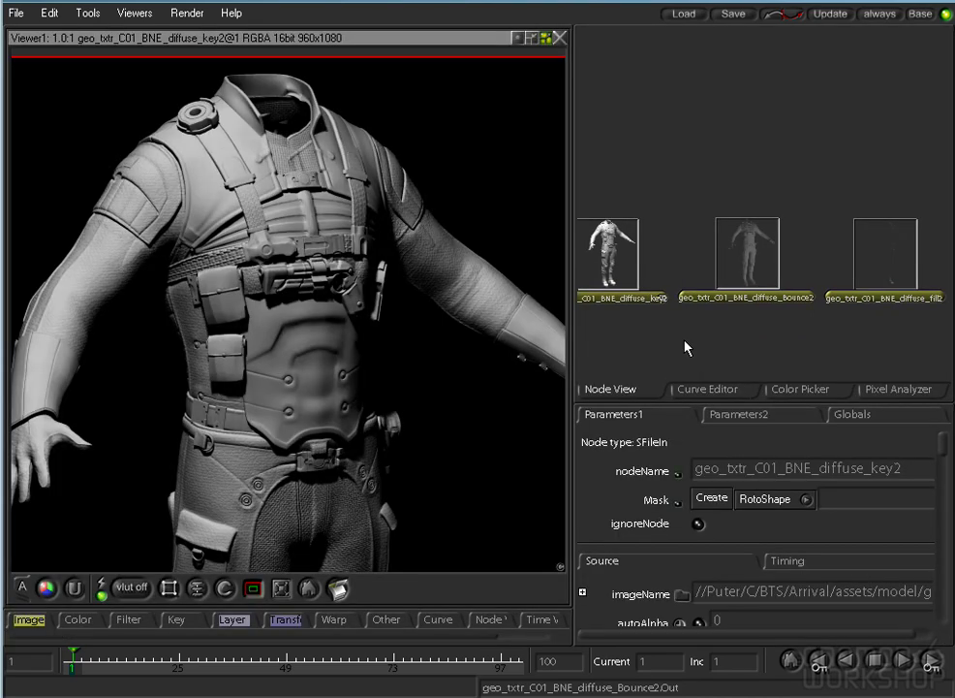
click(629, 281)
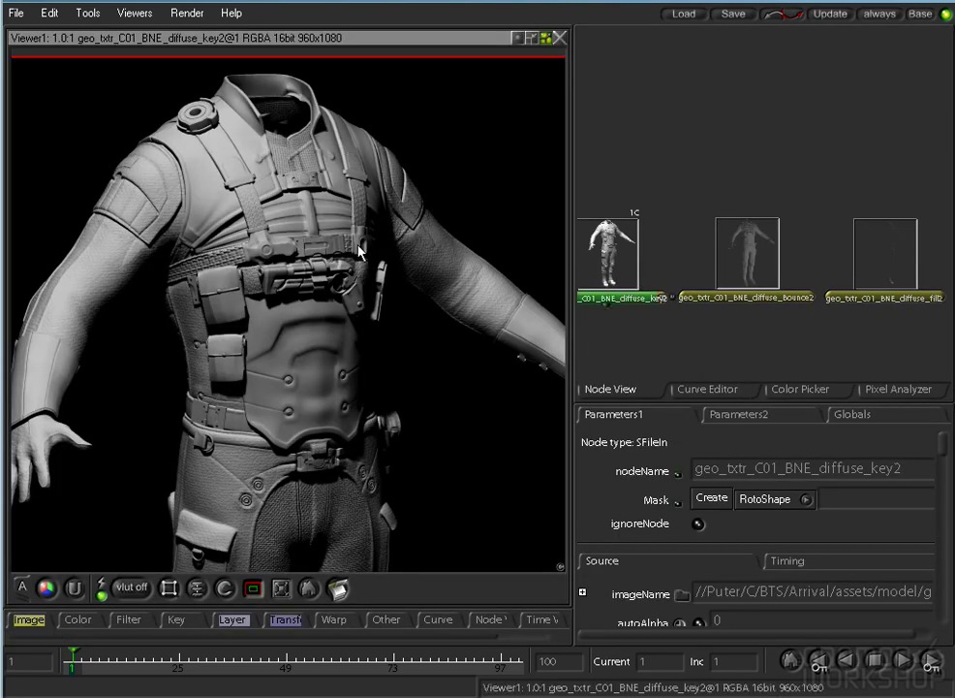
drag(361, 288, 334, 29)
drag(364, 329, 229, 281)
drag(433, 305, 492, 388)
drag(405, 331, 384, 359)
Compare the diffuse Bounce2 and fill2 passes with the diffuse key2 pass in the viewer.
click(694, 284)
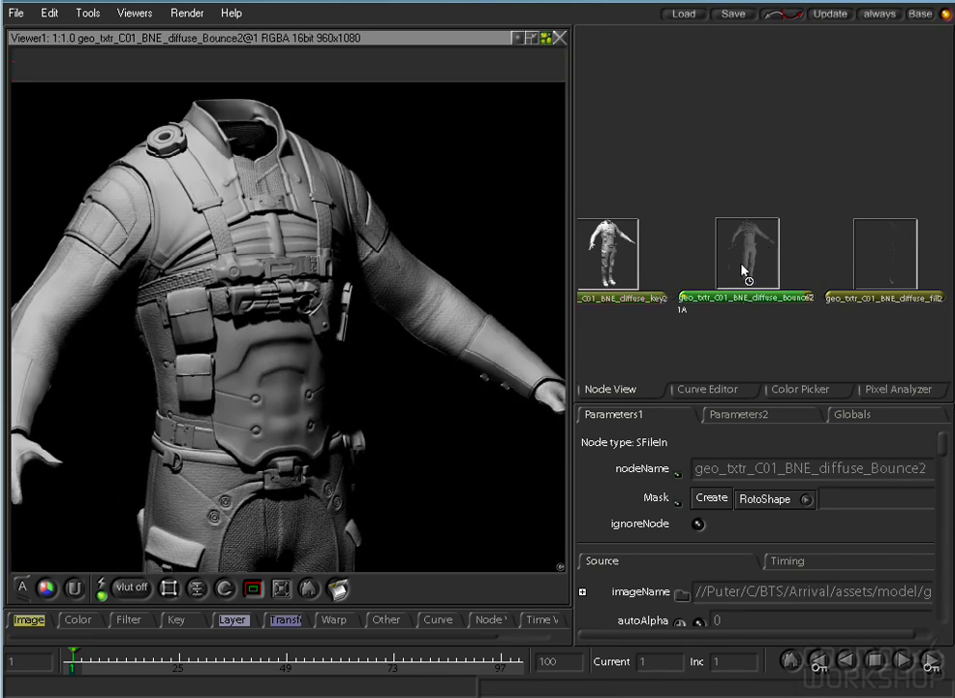
click(883, 259)
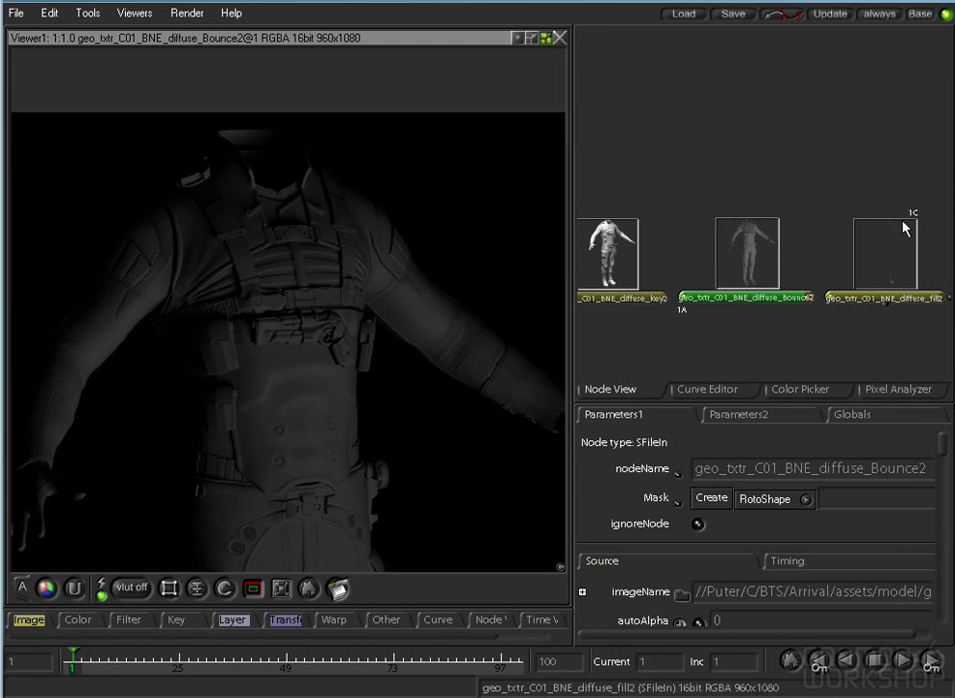
click(897, 242)
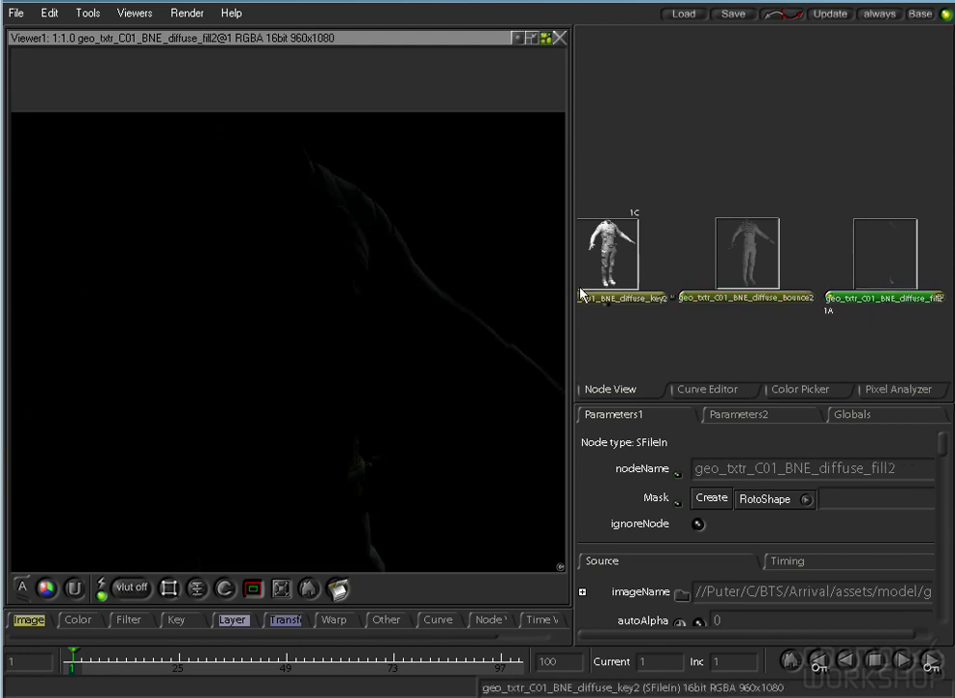
click(628, 260)
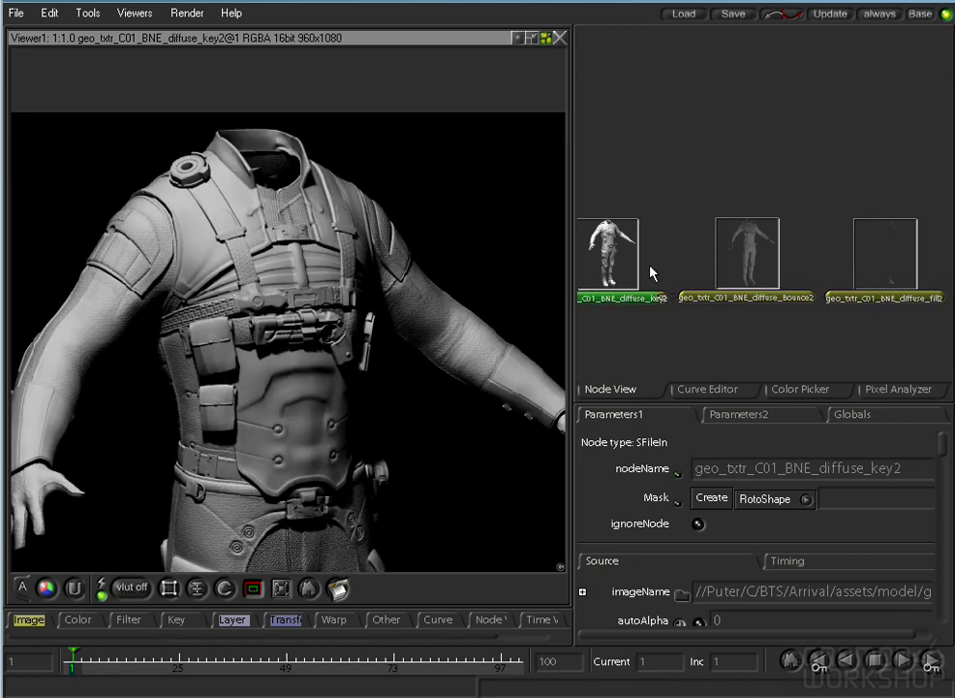
click(704, 332)
View the diffuse pointLight3 and pointLight4 passes one after the other.
drag(746, 313, 762, 253)
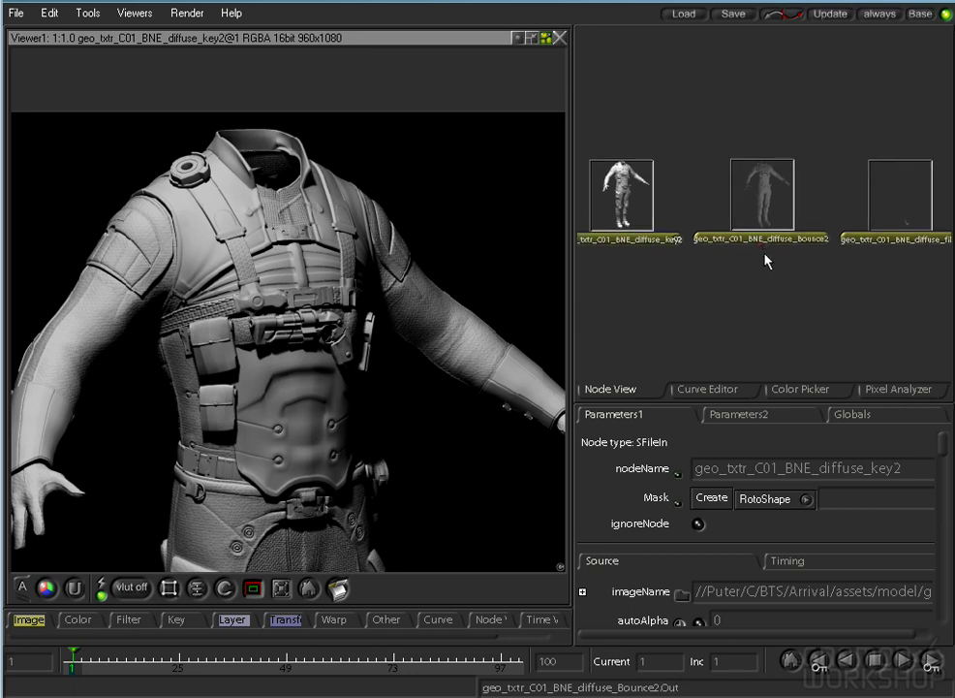
drag(844, 288, 631, 317)
click(712, 225)
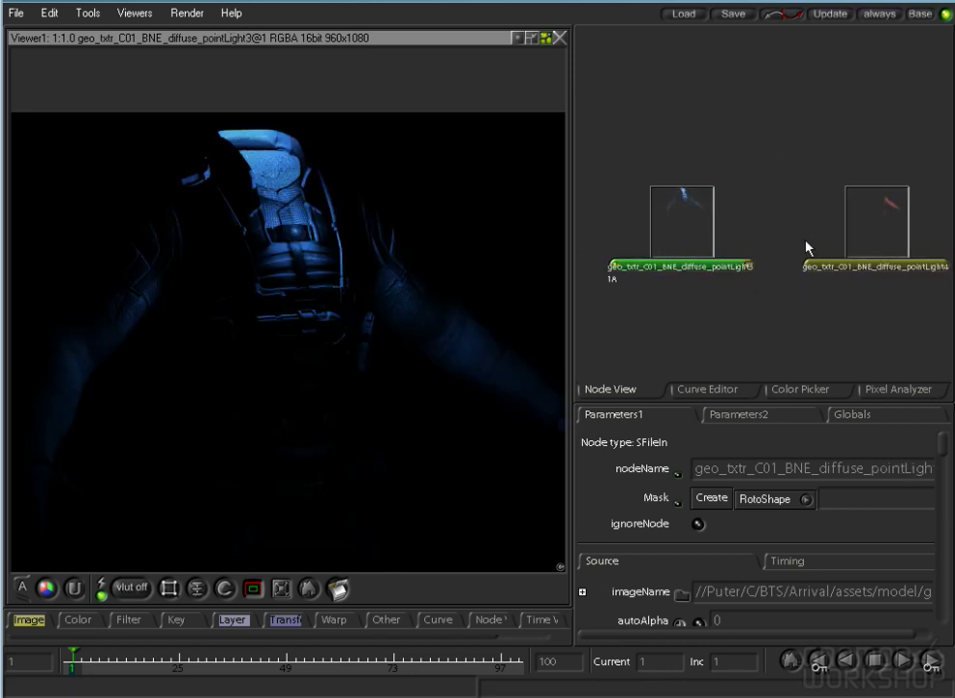
drag(827, 182, 757, 206)
click(805, 273)
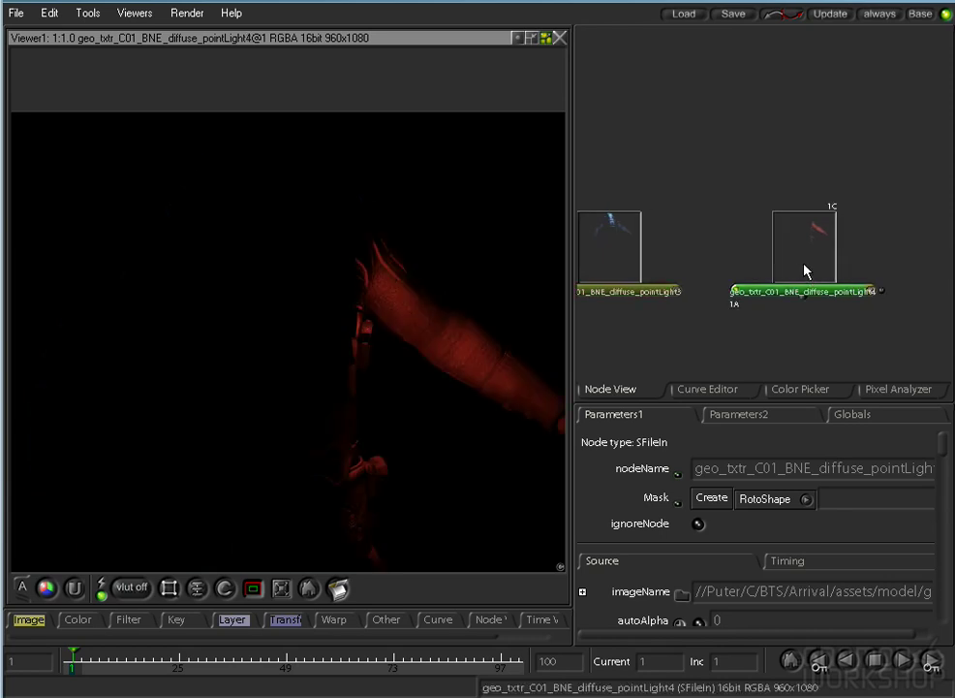
Examine the ambient2 pass and the color2 pass of the character in the viewer.
drag(825, 308, 654, 298)
click(710, 248)
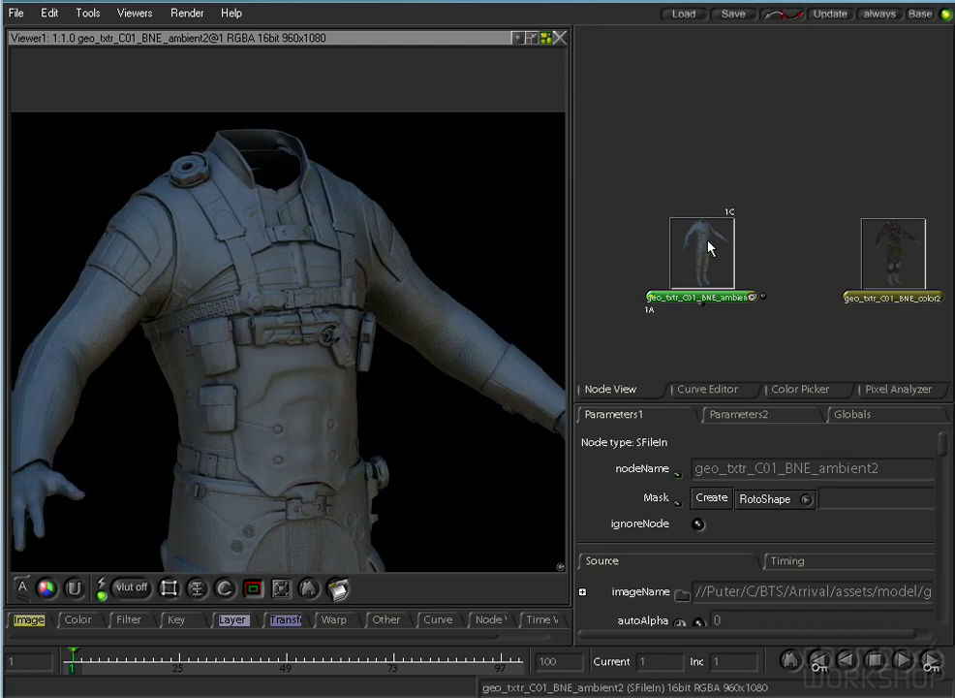
drag(444, 341, 428, 405)
click(882, 262)
drag(913, 324, 620, 335)
drag(789, 321, 676, 326)
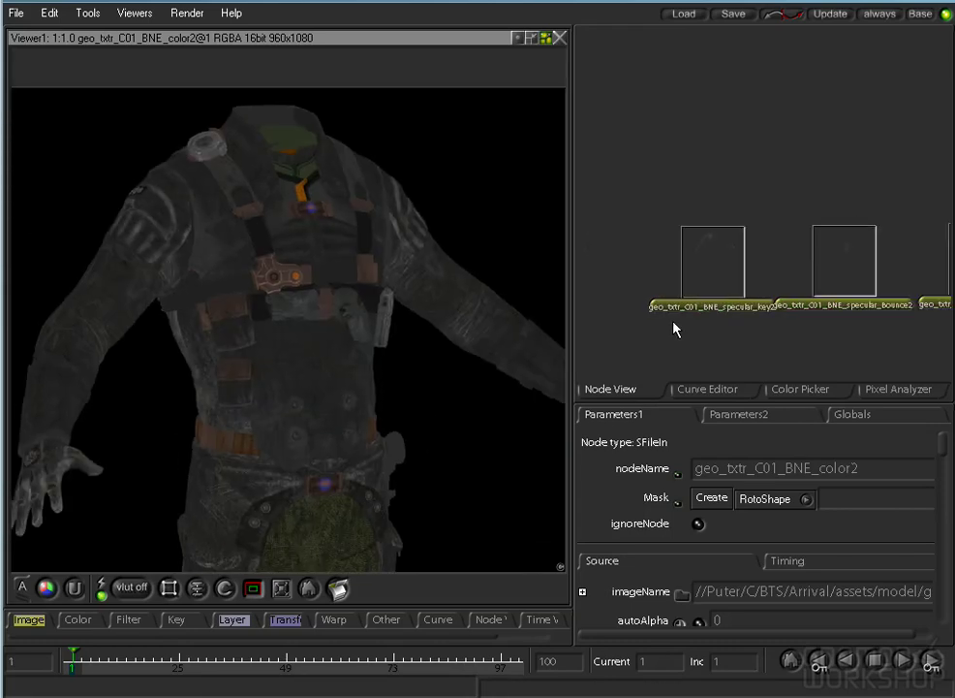
View the specular key2 and specular Bounce2 passes and look over the remaining specular nodes.
click(728, 269)
double_click(729, 270)
drag(812, 273, 597, 288)
double_click(655, 287)
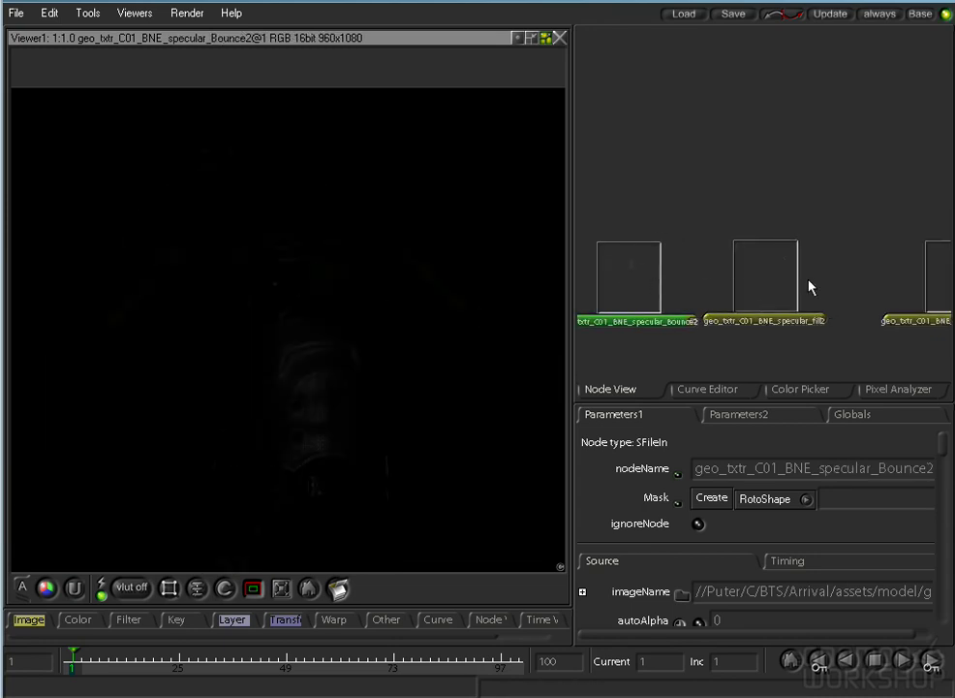
drag(808, 284, 605, 296)
drag(900, 291, 613, 303)
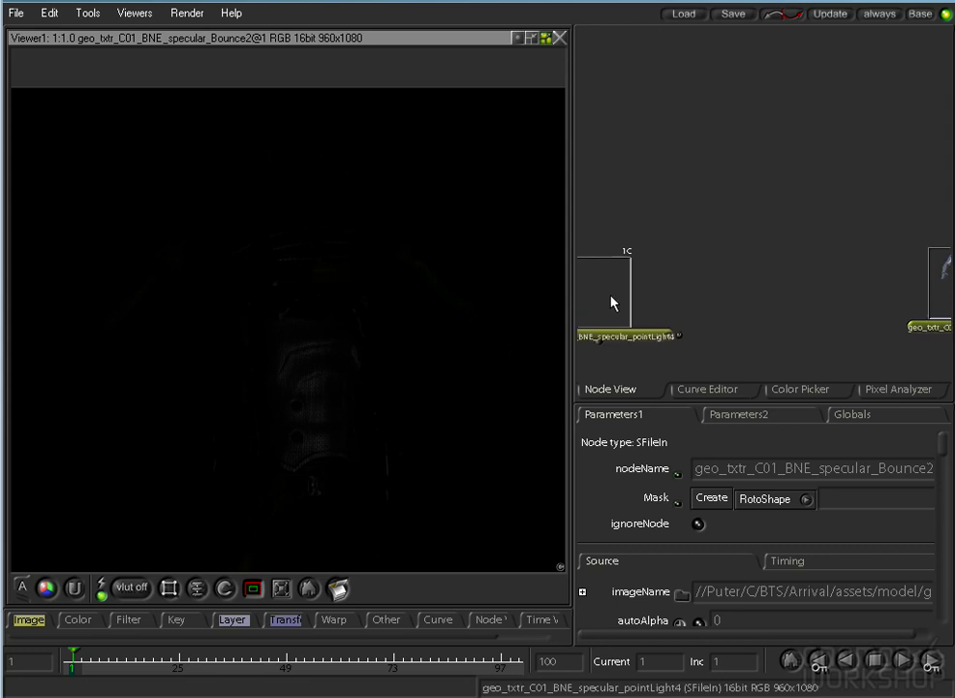
Inspect the geo_txtr_C01_BNE_reflect2 pass and the geo_txtr_C01_BNE_data2 pass in the viewer.
drag(942, 324, 736, 316)
double_click(696, 282)
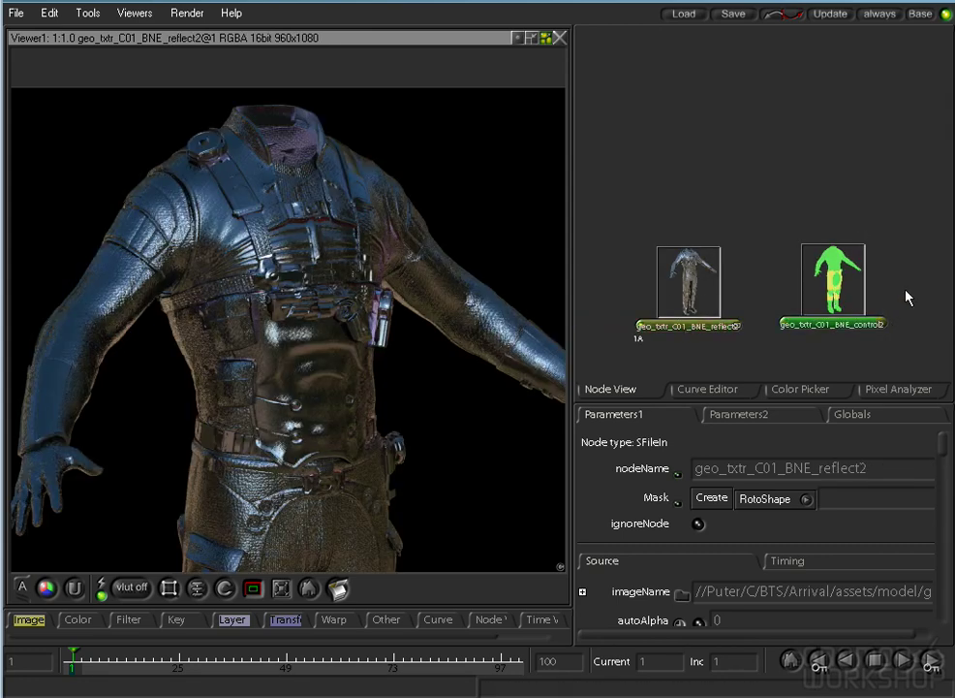
drag(838, 301, 635, 301)
double_click(725, 300)
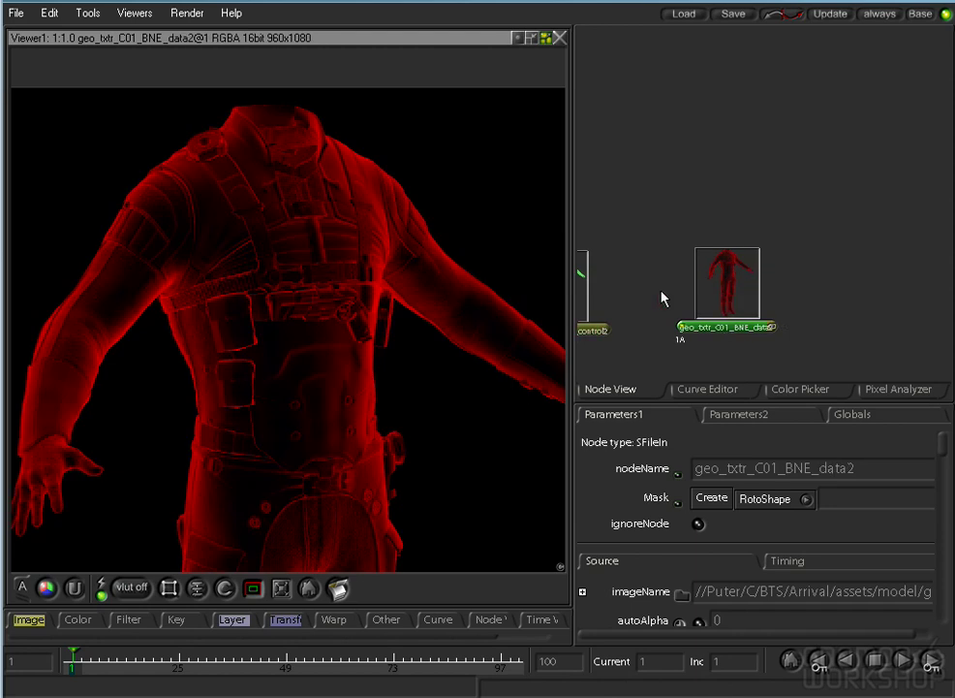
Display the control2 pass, inspect its red channel on its own, and return to the full-color view.
drag(667, 240, 744, 277)
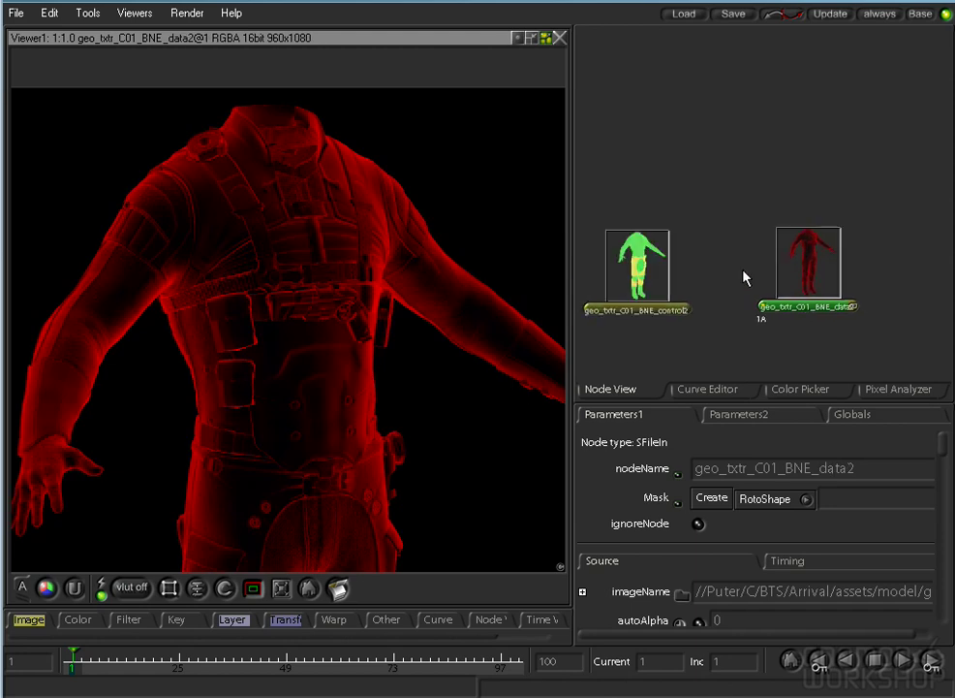
double_click(649, 283)
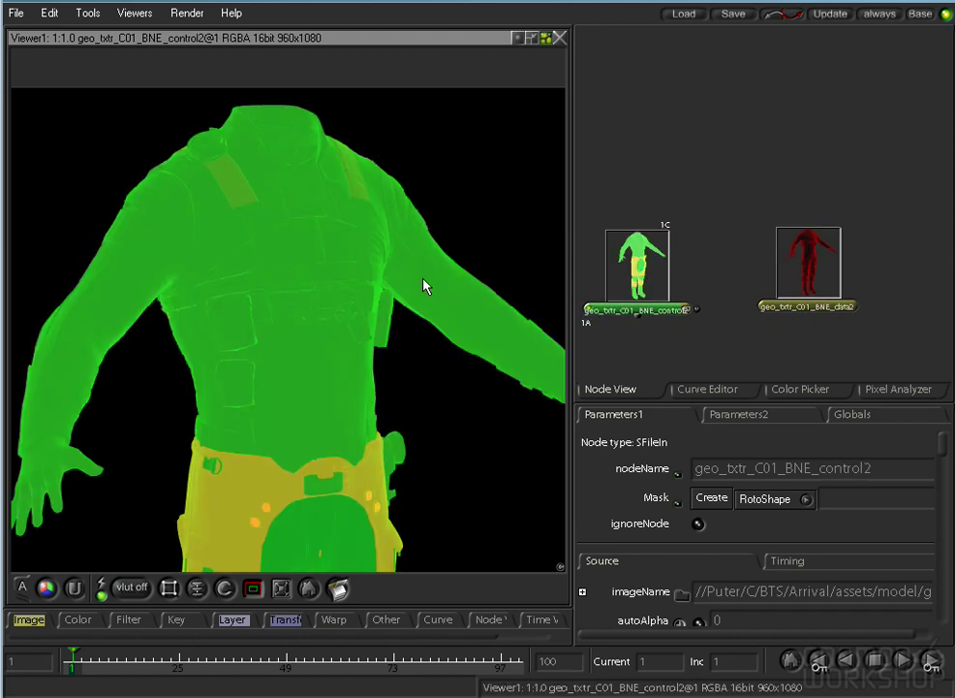
key(g)
key(r)
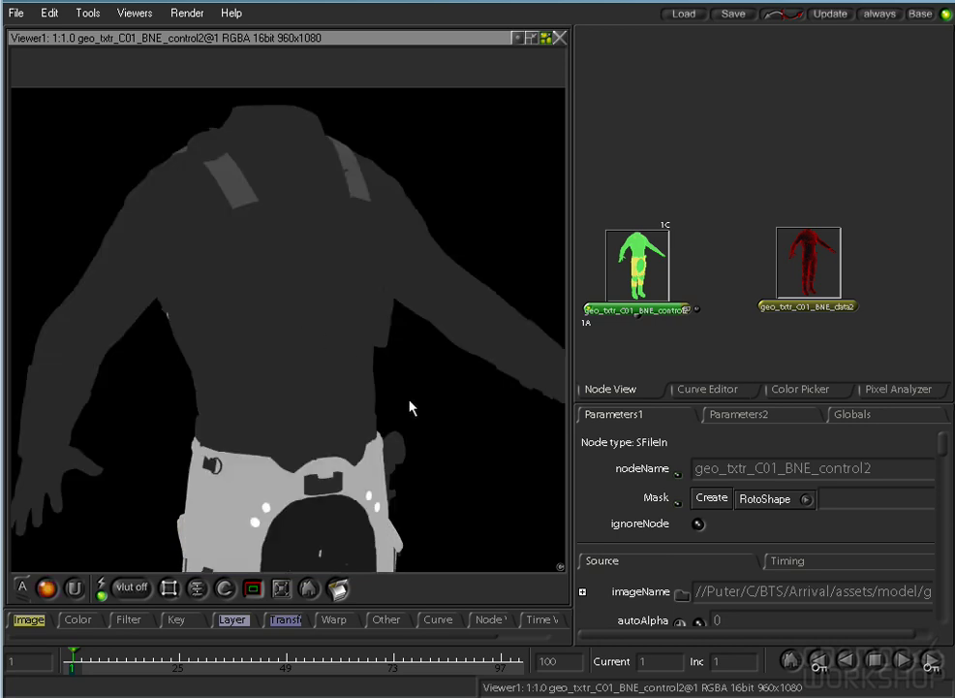
drag(410, 402, 418, 434)
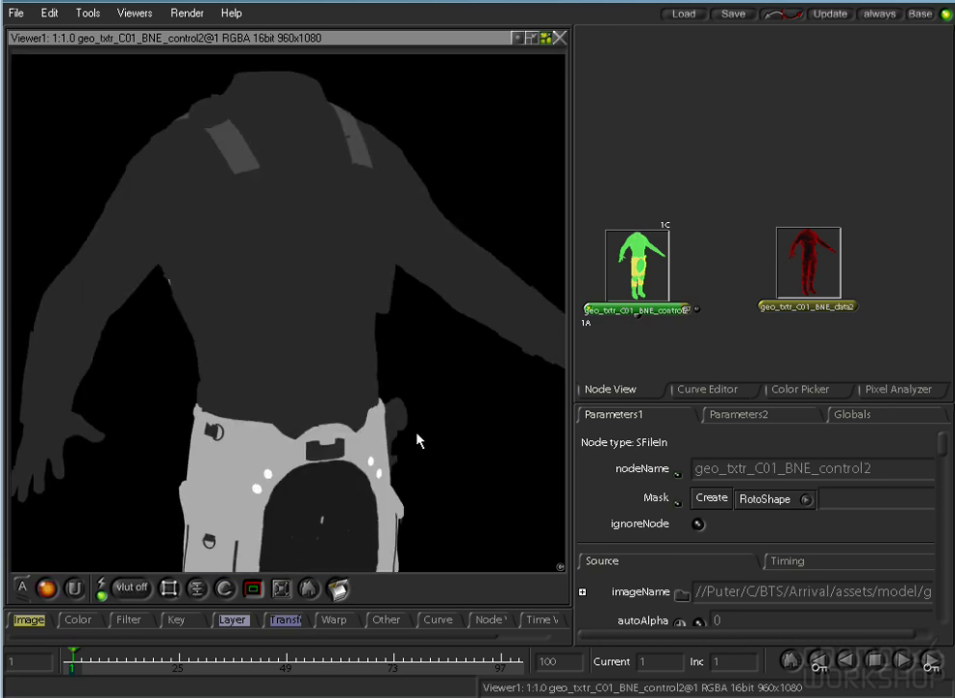
key(c)
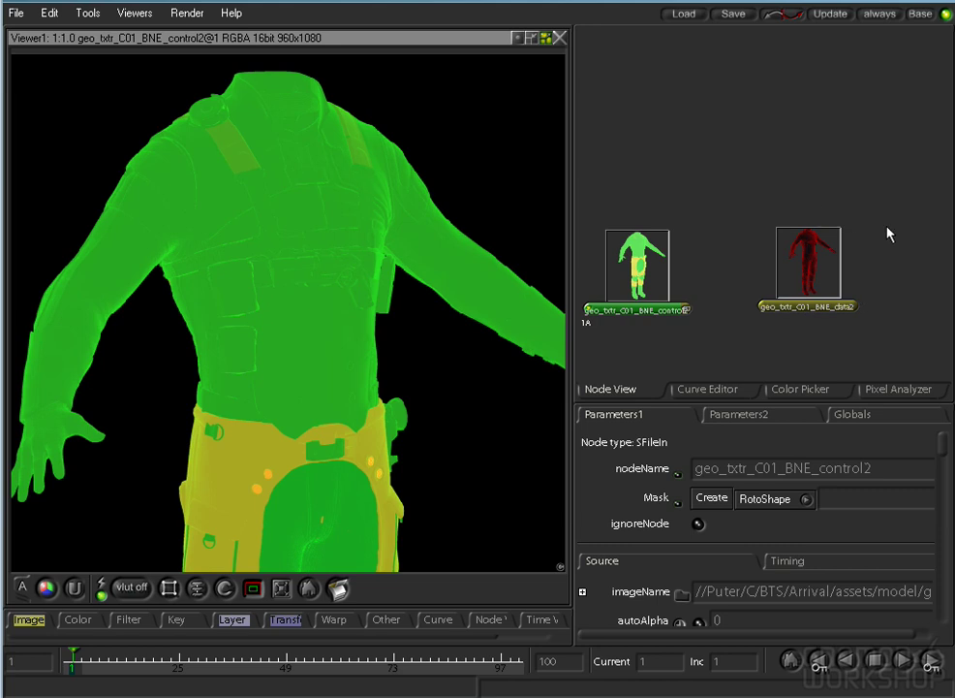
Examine the resized leather, metal bits and strap mattes in the viewer.
drag(888, 229, 665, 274)
drag(887, 281, 673, 291)
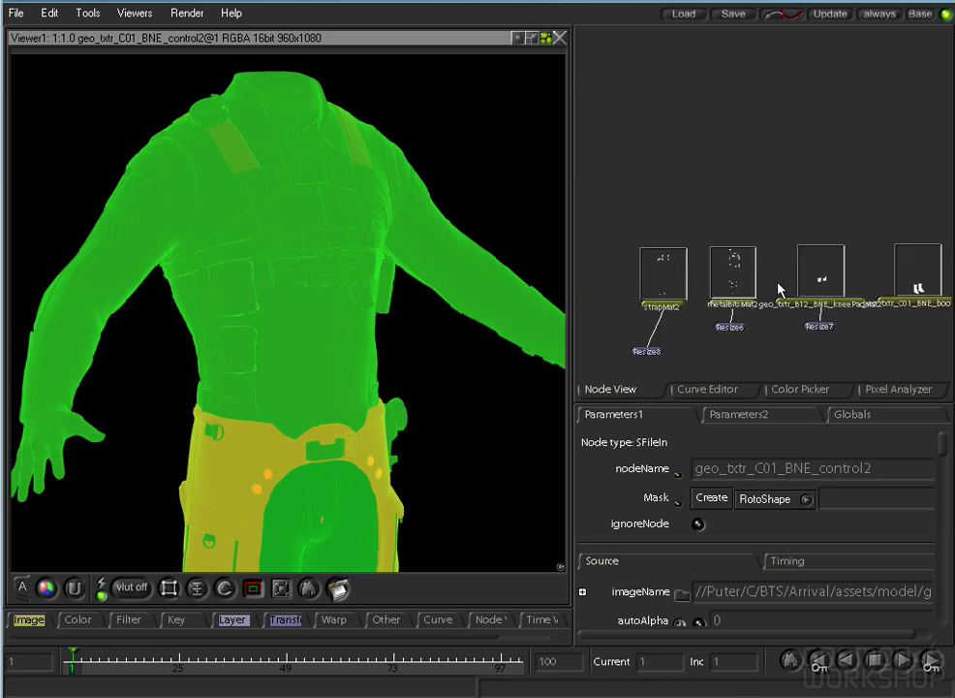
drag(844, 295, 766, 295)
drag(895, 290, 652, 332)
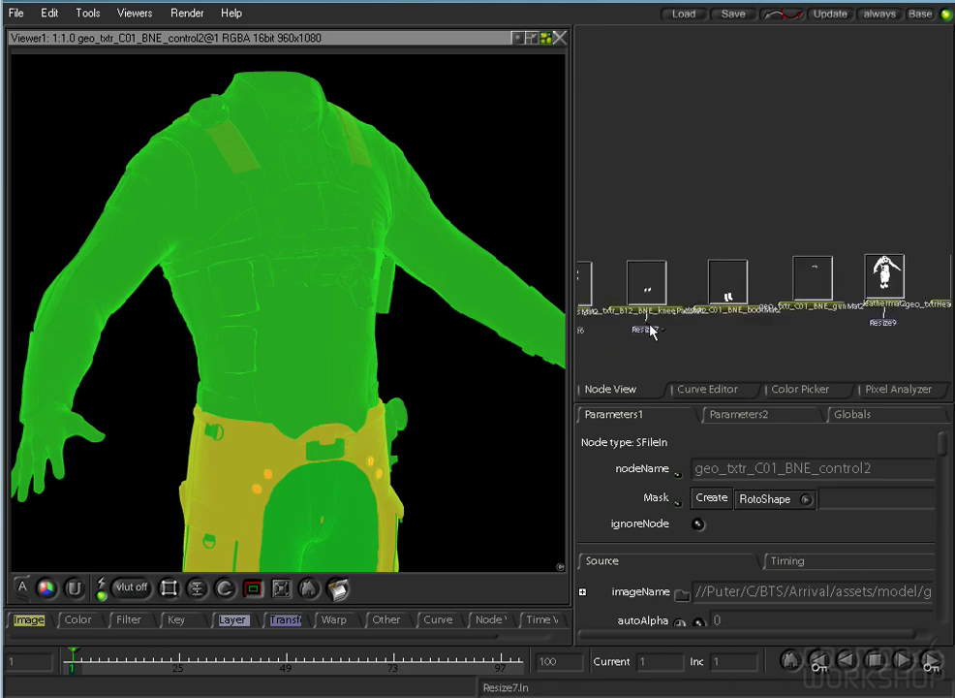
click(863, 327)
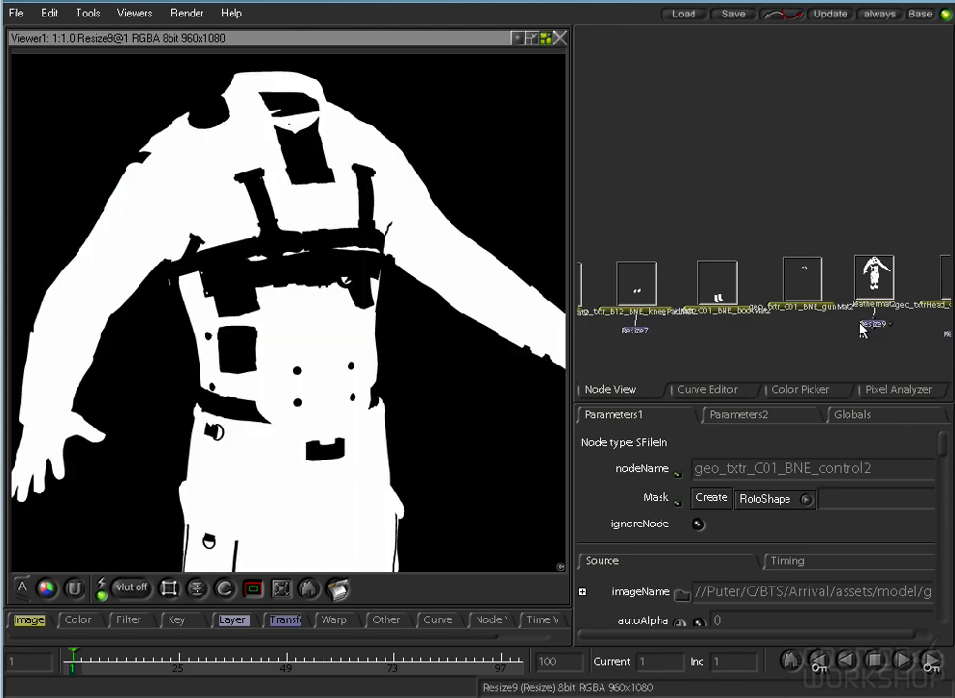
drag(689, 356, 837, 338)
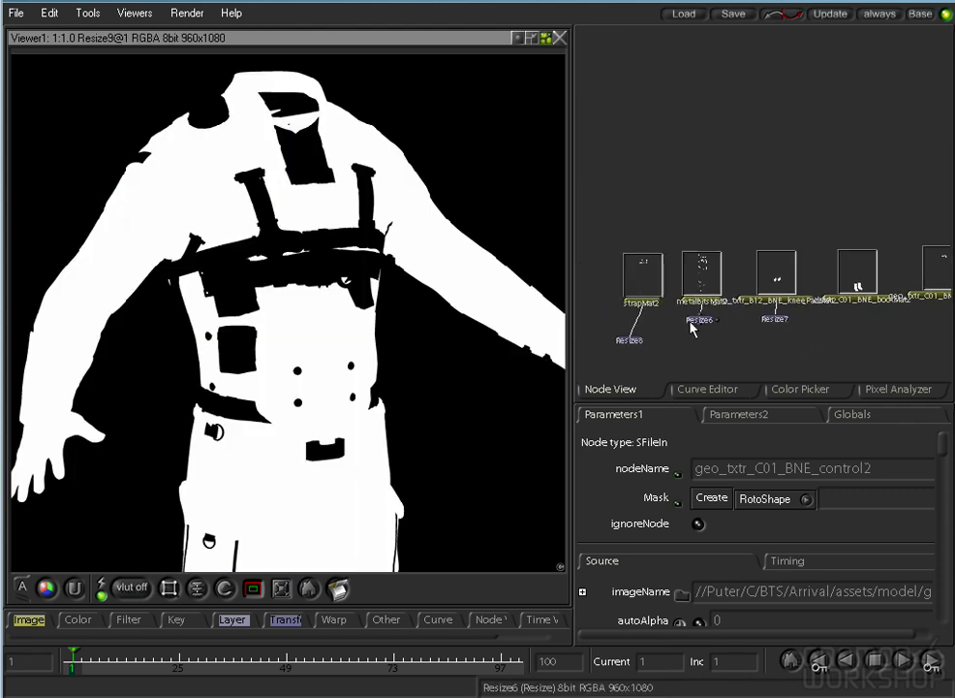
click(692, 324)
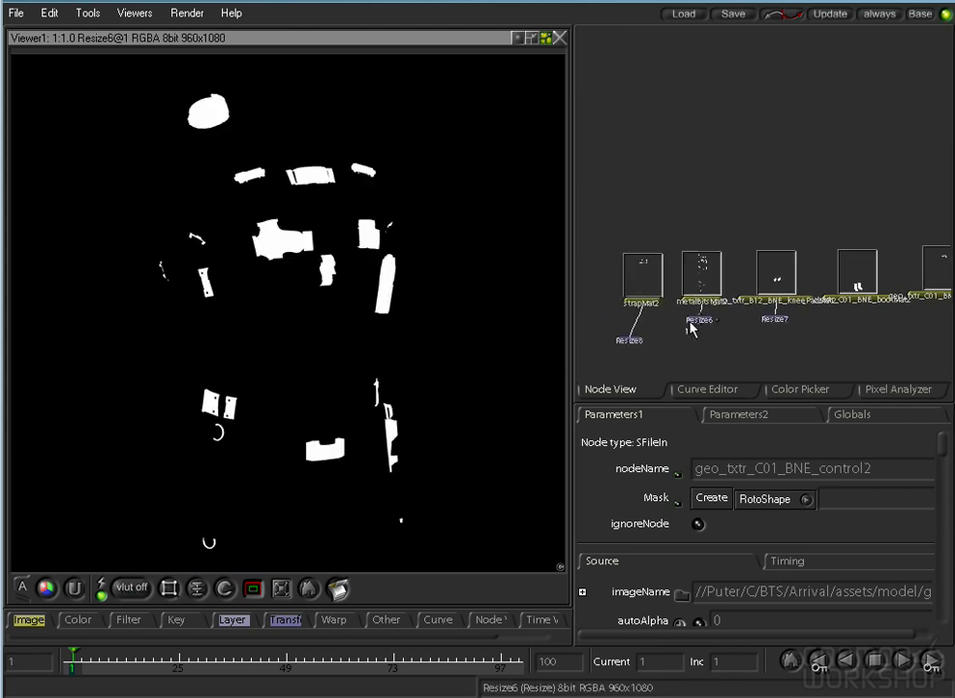
click(623, 342)
drag(918, 328, 790, 338)
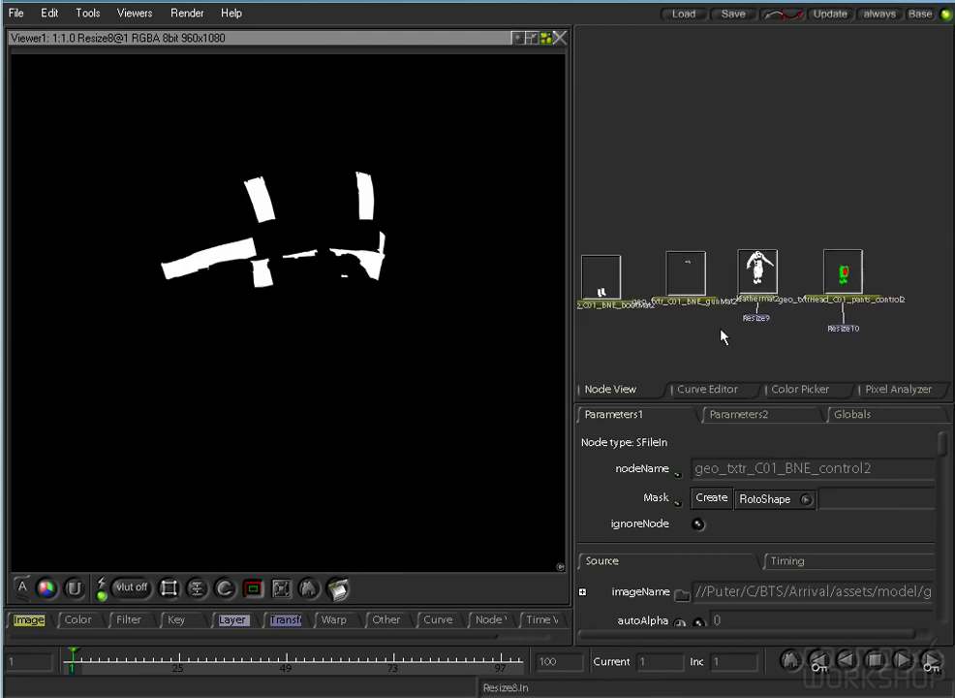
mouse_move(649, 333)
mouse_down()
mouse_move(819, 312)
mouse_move(810, 307)
mouse_up()
drag(586, 314, 849, 311)
drag(630, 327, 846, 318)
key(space)
drag(632, 420, 631, 352)
drag(373, 350, 641, 355)
key(space)
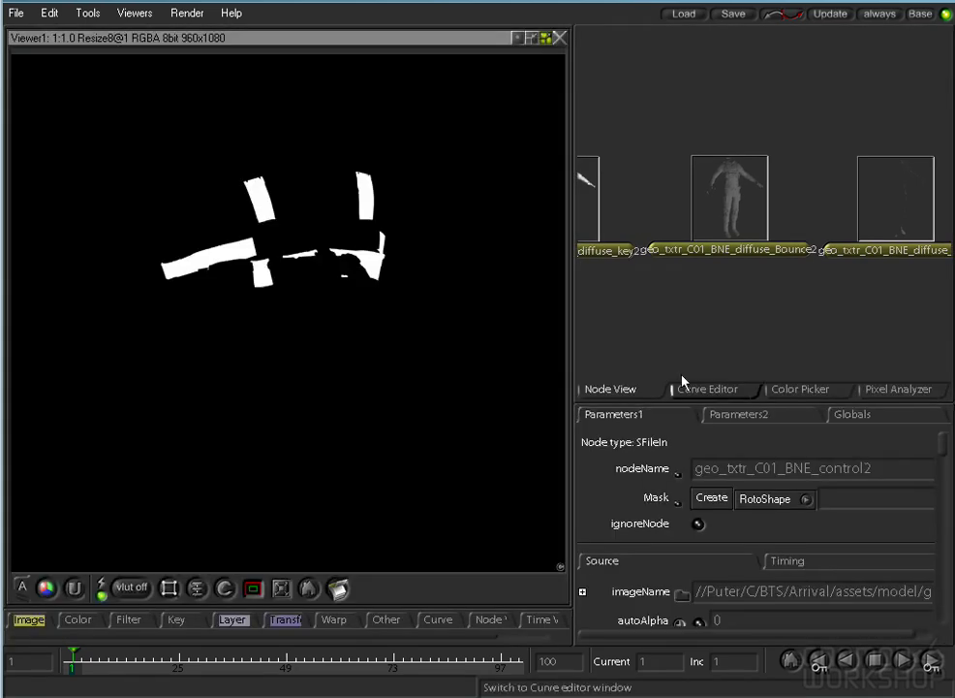
drag(679, 291, 753, 294)
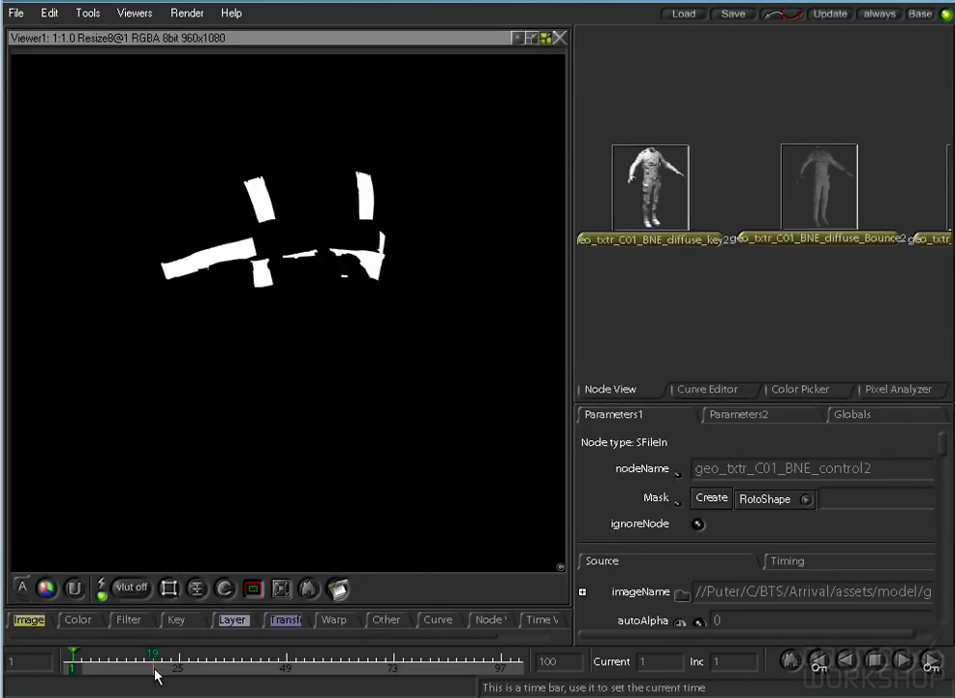
right_click(32, 625)
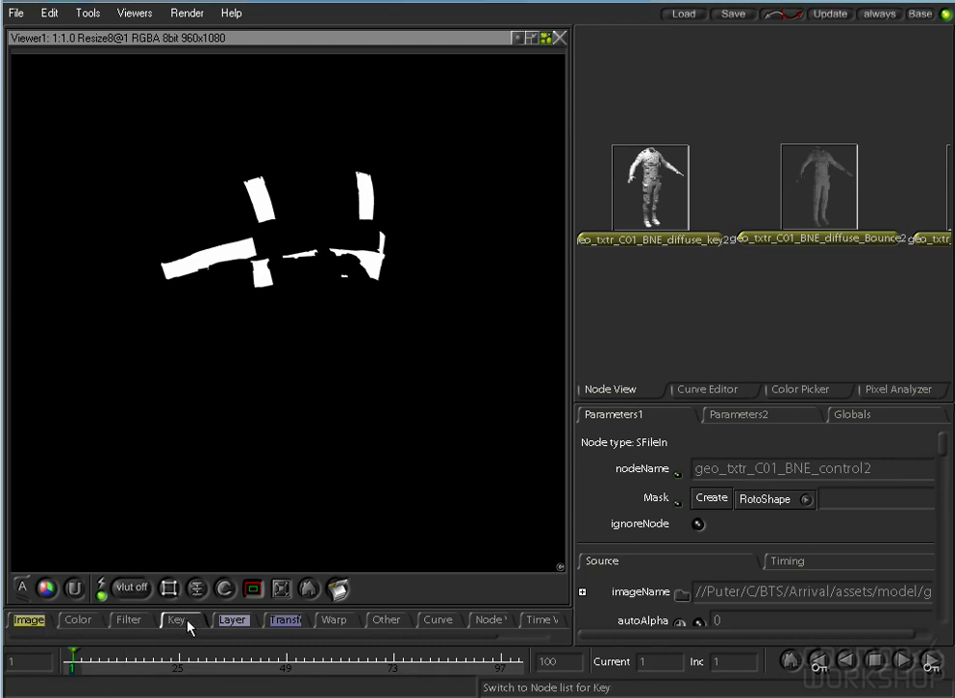
right_click(238, 623)
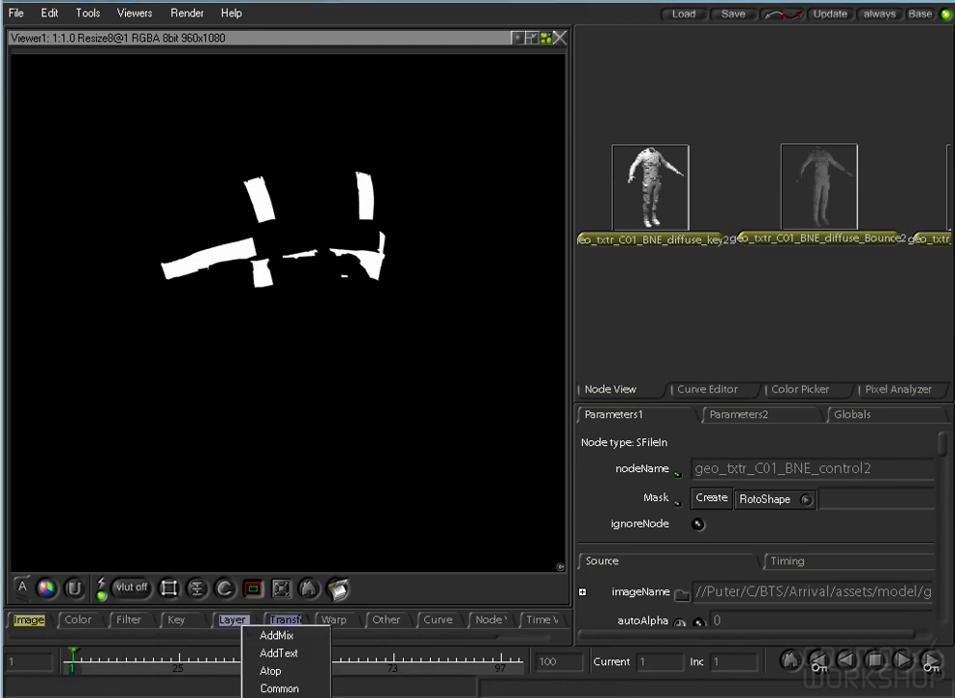
click(276, 697)
drag(831, 316, 669, 309)
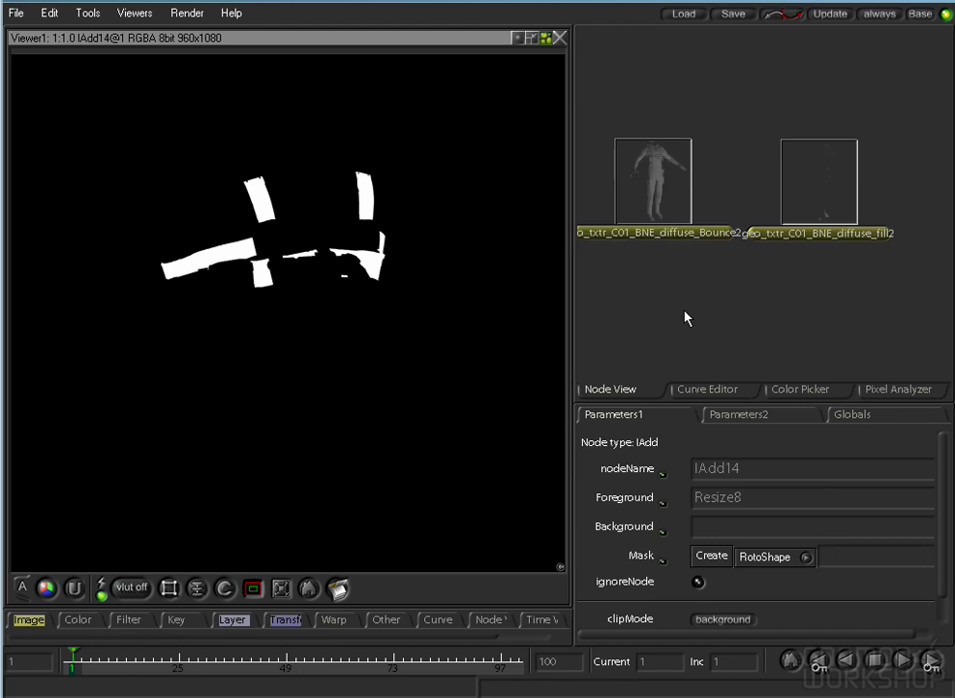
key(space)
drag(775, 331, 444, 331)
drag(740, 385, 46, 320)
drag(487, 327, 653, 352)
drag(321, 302, 391, 343)
drag(339, 361, 714, 370)
drag(671, 323, 510, 385)
drag(337, 364, 575, 377)
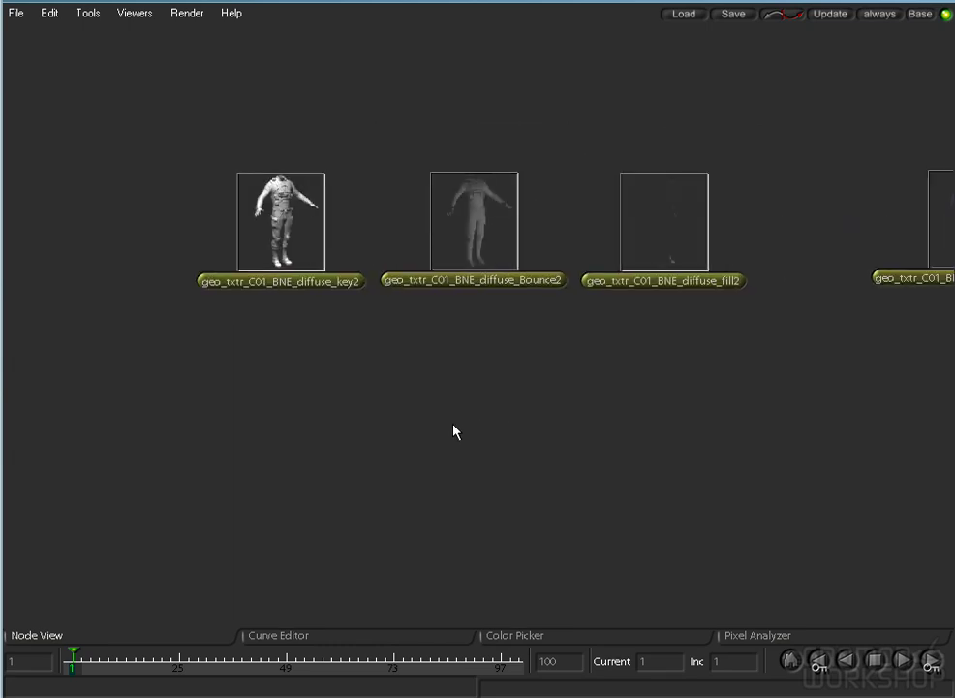
Add an unconnected IAdd node and place it beneath the diffuse key2 node.
key(space)
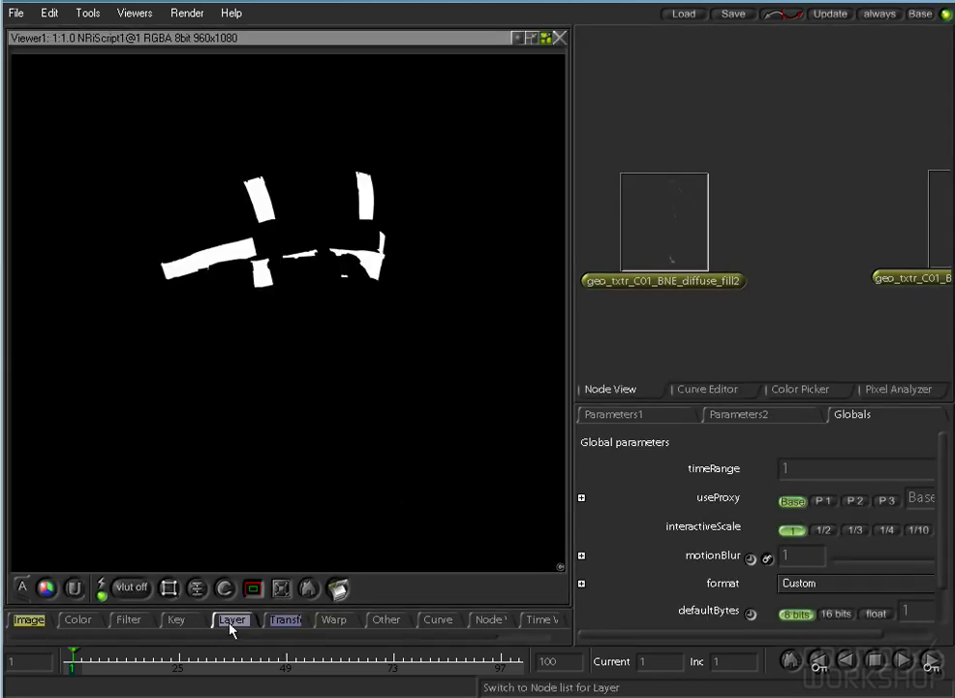
right_click(232, 621)
click(266, 697)
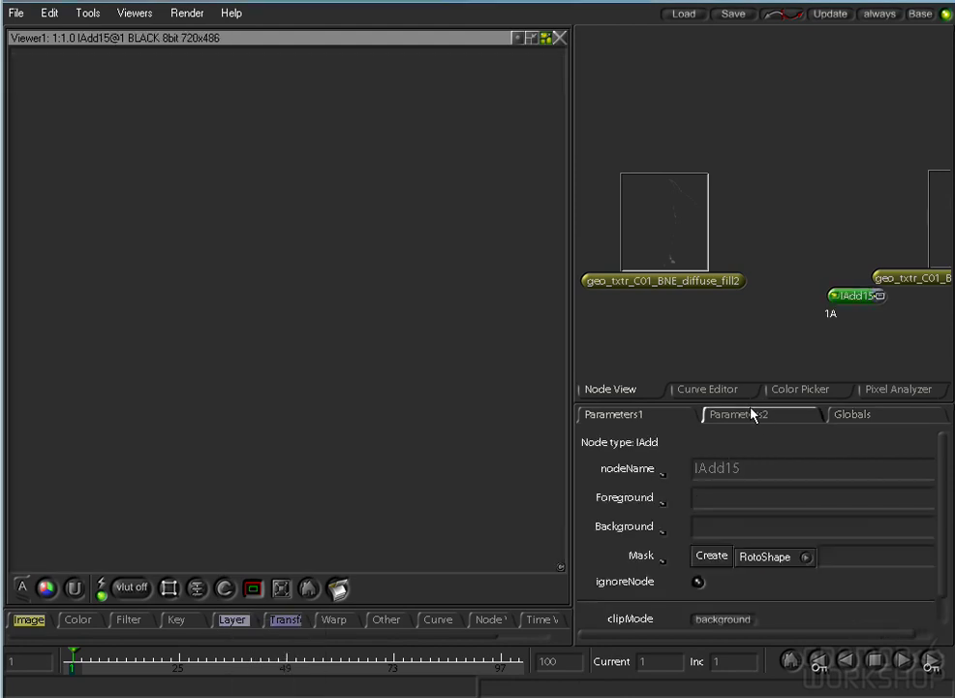
key(space)
drag(867, 301, 348, 397)
Connect the diffuse key2 and diffuse Bounce2 passes to the two inputs of the IAdd node.
drag(283, 292, 329, 397)
drag(465, 304, 474, 292)
click(341, 392)
click(396, 450)
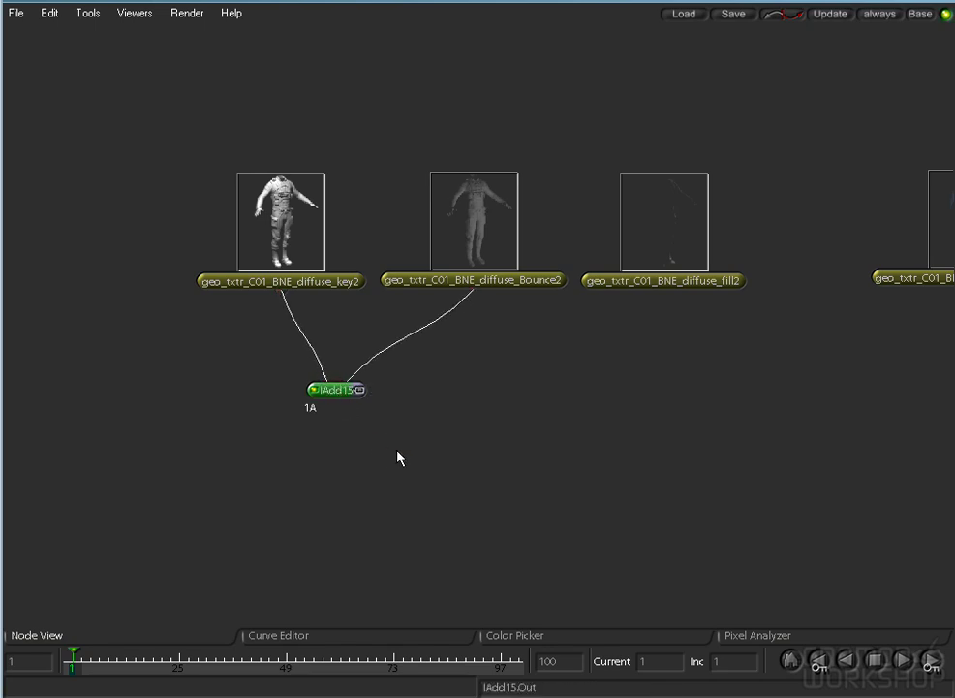
Add a second IAdd node that combines the first IAdd result with the diffuse fill2 pass.
key(ctrl+v)
drag(385, 458, 670, 296)
Tidy the node tree by lining up the key2, Bounce2 and fill2 passes and repositioning both IAdd nodes beneath them.
drag(296, 247, 271, 281)
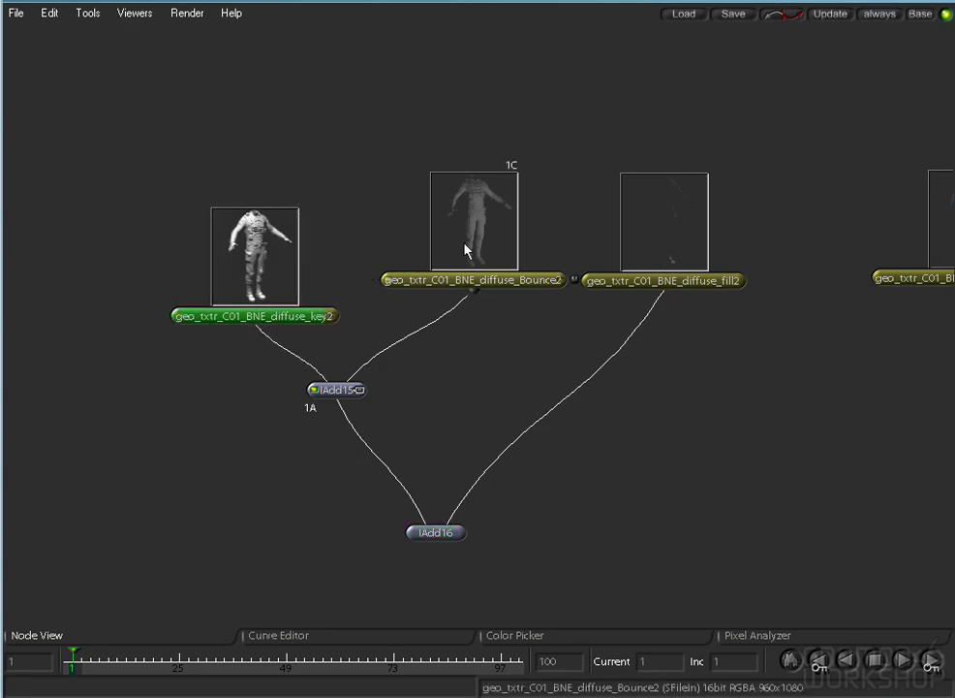
drag(484, 245, 451, 286)
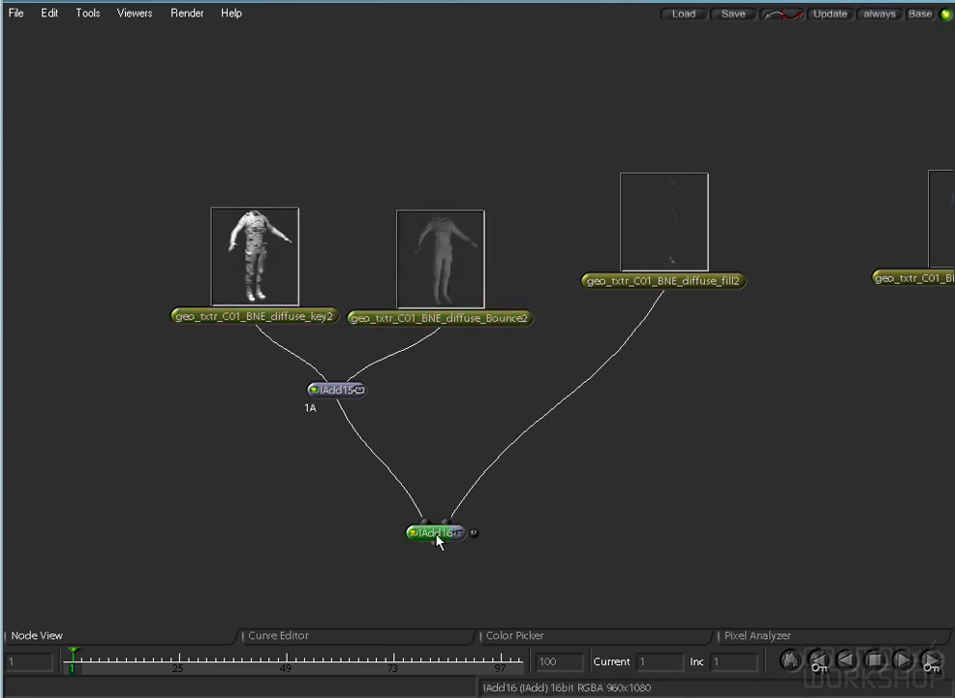
drag(444, 535, 435, 539)
drag(635, 254, 607, 292)
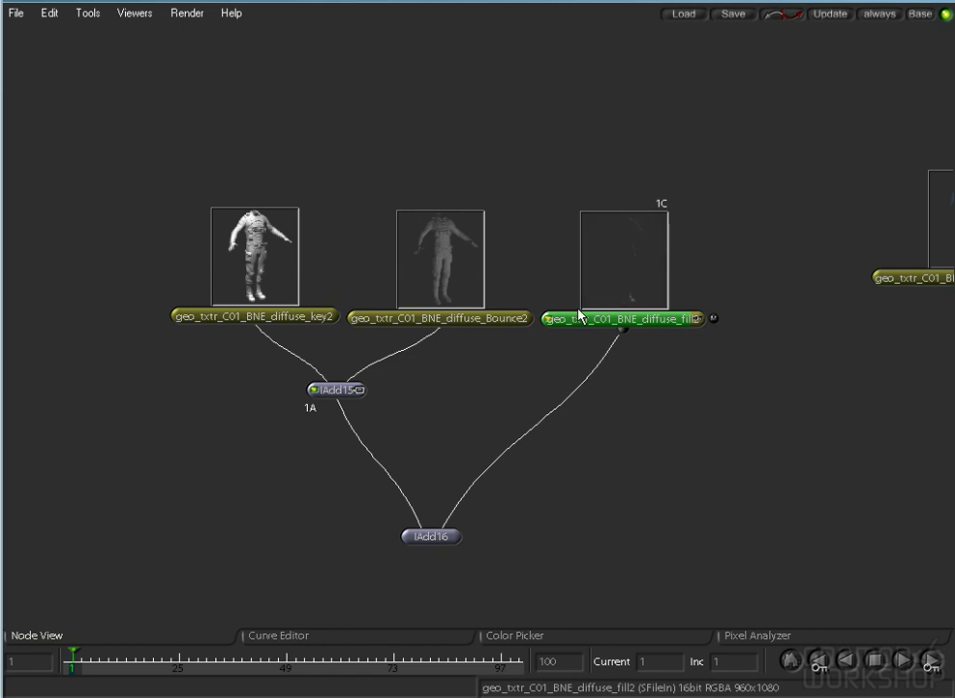
drag(329, 389, 335, 434)
drag(704, 442, 715, 445)
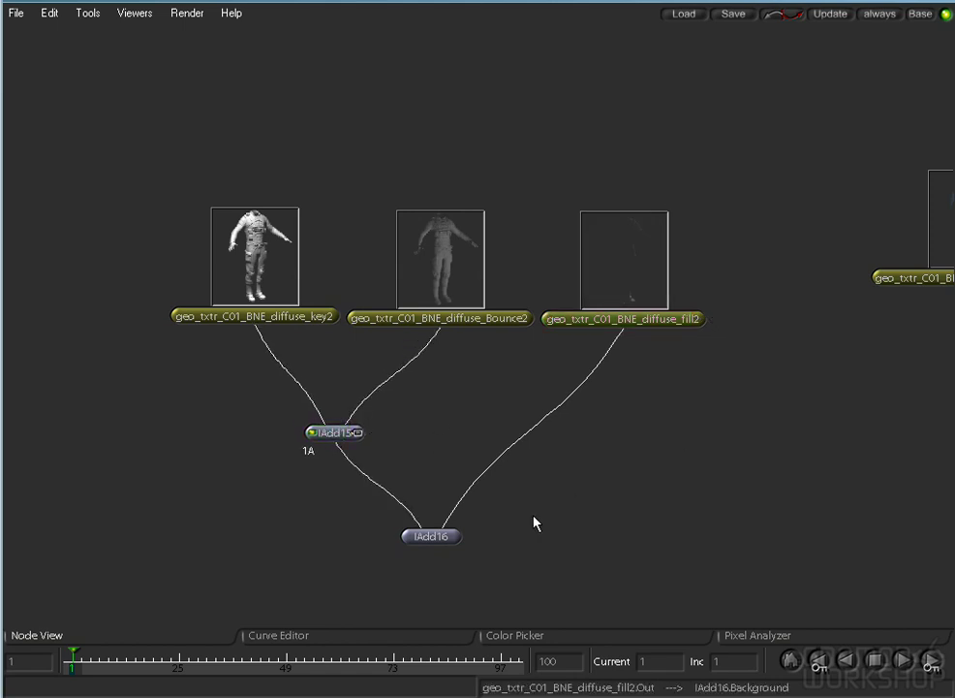
Display the second IAdd node, which sums the key, bounce and fill passes, in the viewer.
key(space)
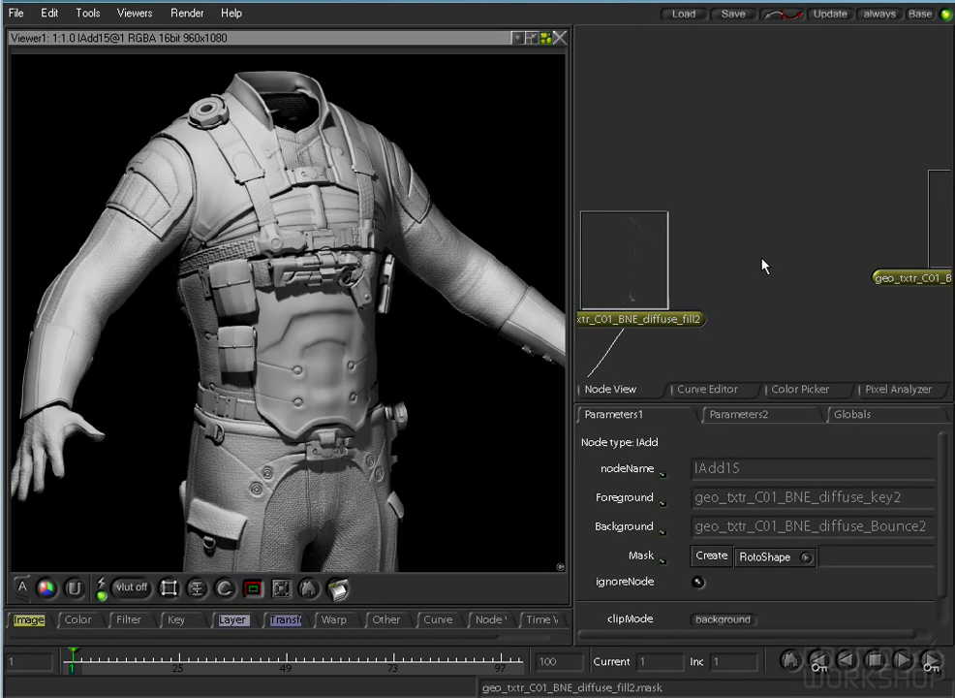
drag(743, 275, 850, 176)
drag(680, 278, 829, 184)
drag(770, 281, 869, 256)
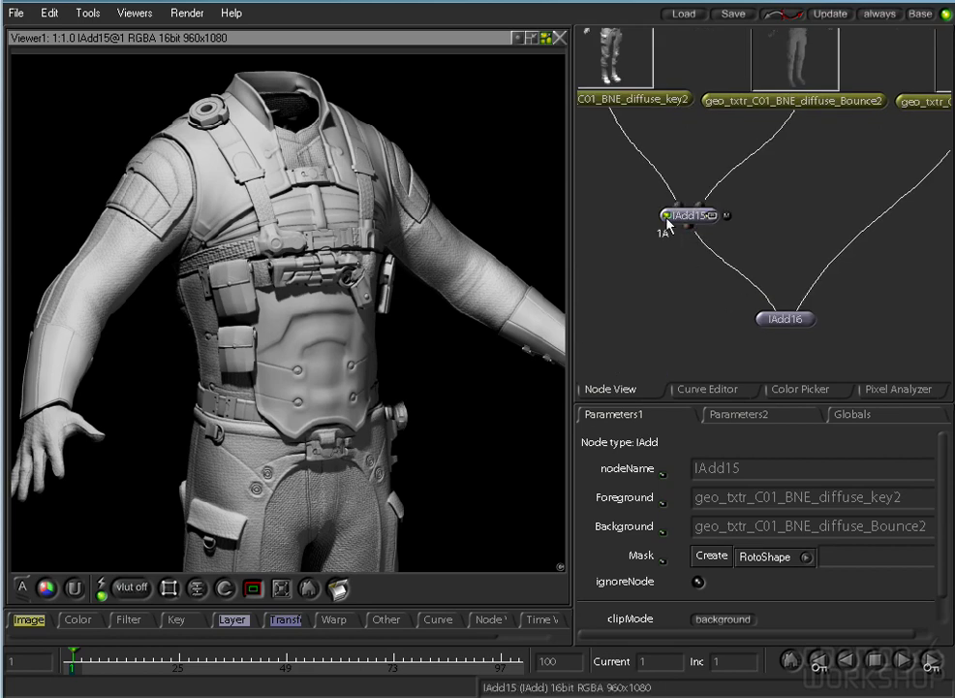
click(781, 318)
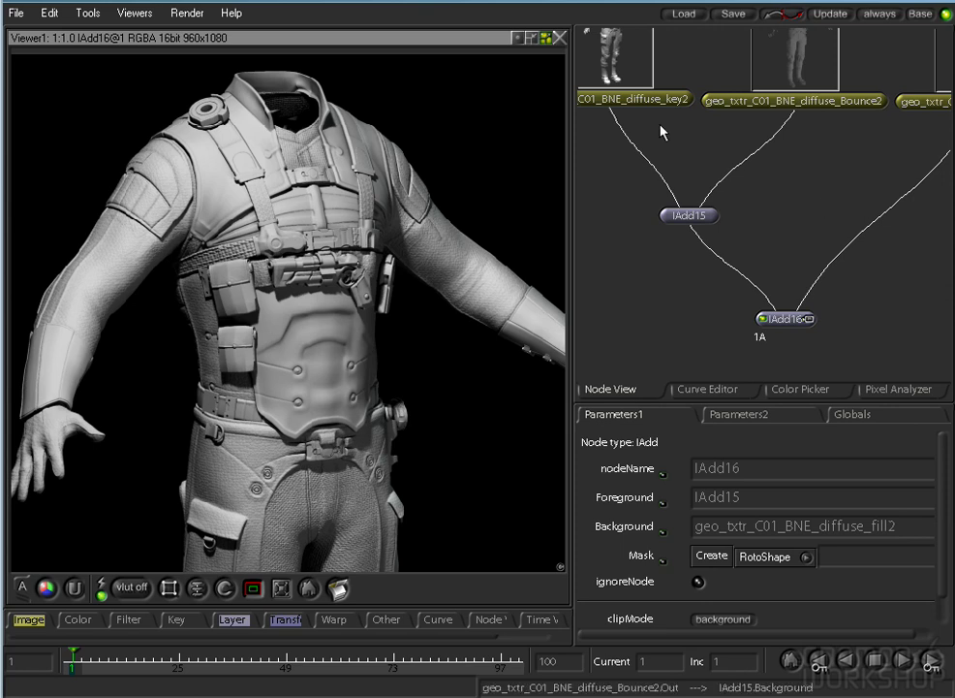
Insert a Brightness node between the diffuse Bounce2 pass and its IAdd node and set its value to 0.1.
drag(656, 106, 685, 179)
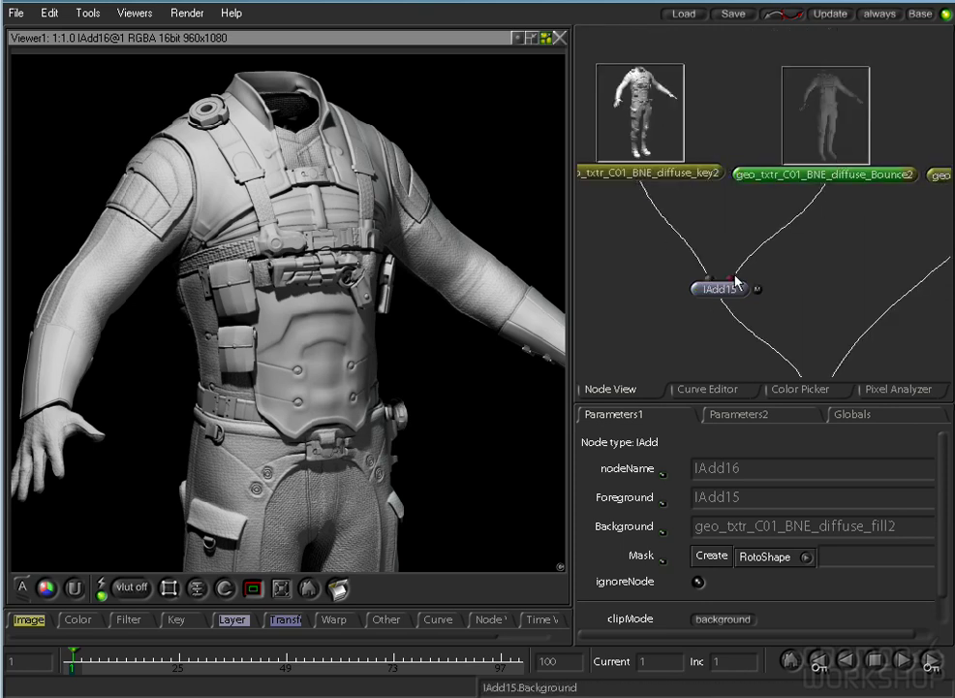
right_click(77, 619)
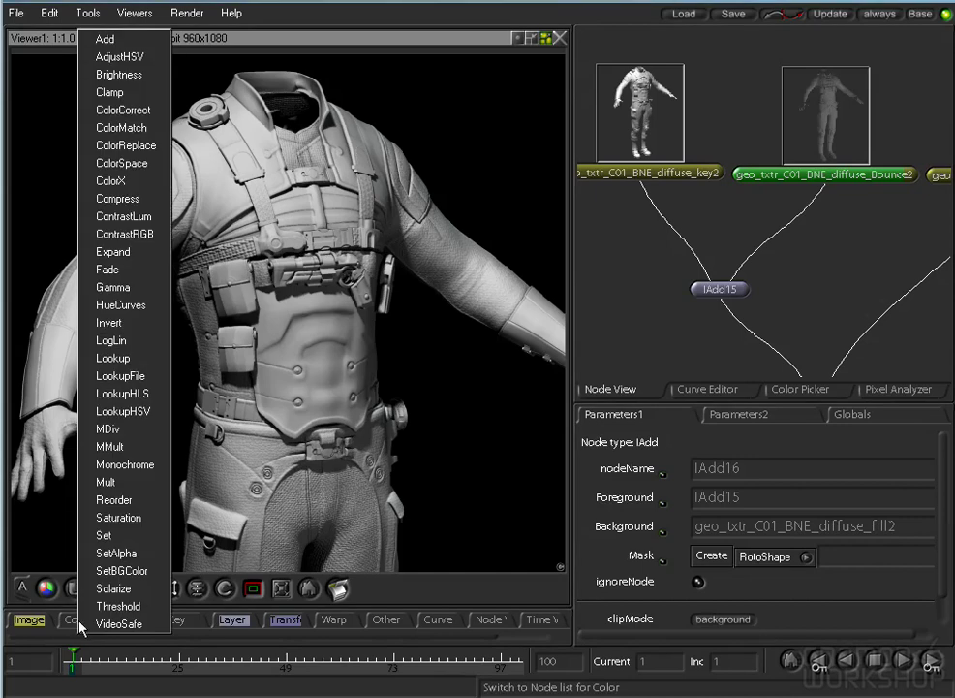
click(119, 75)
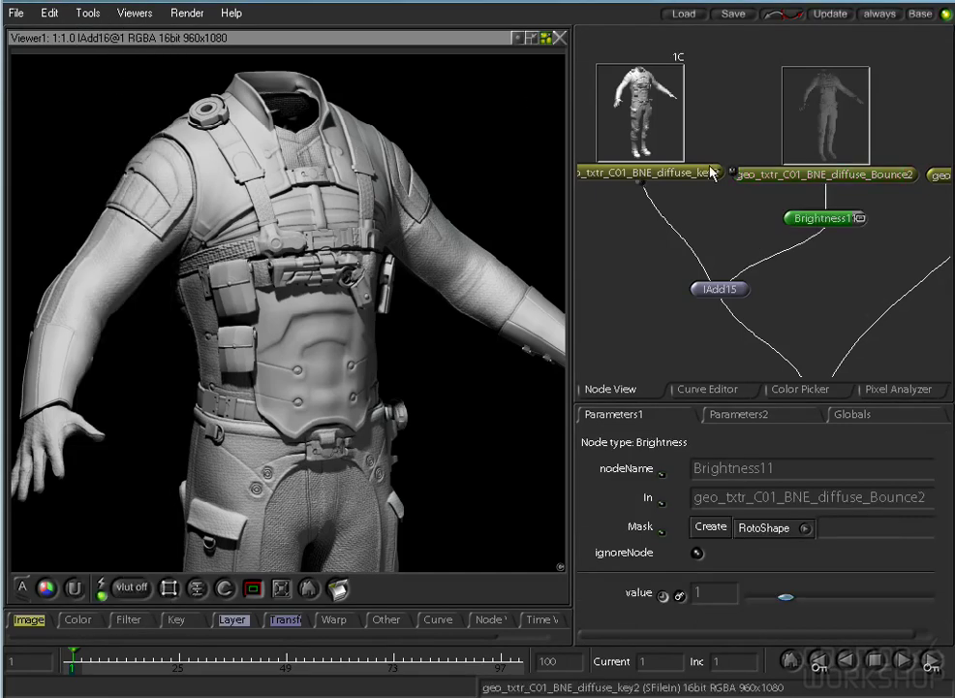
click(714, 596)
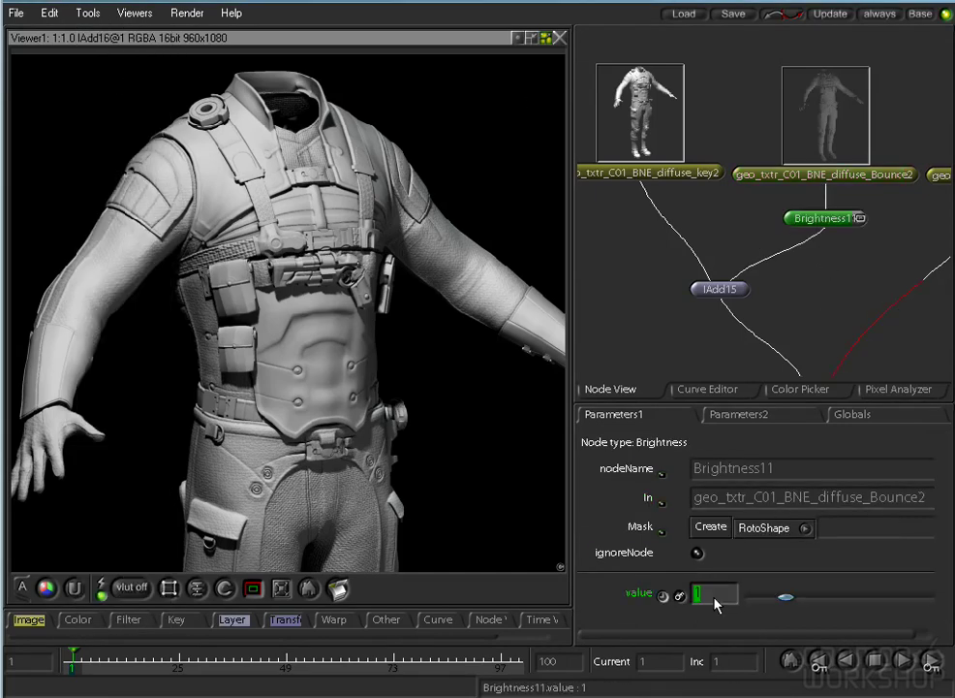
text(0.1)
key(Return)
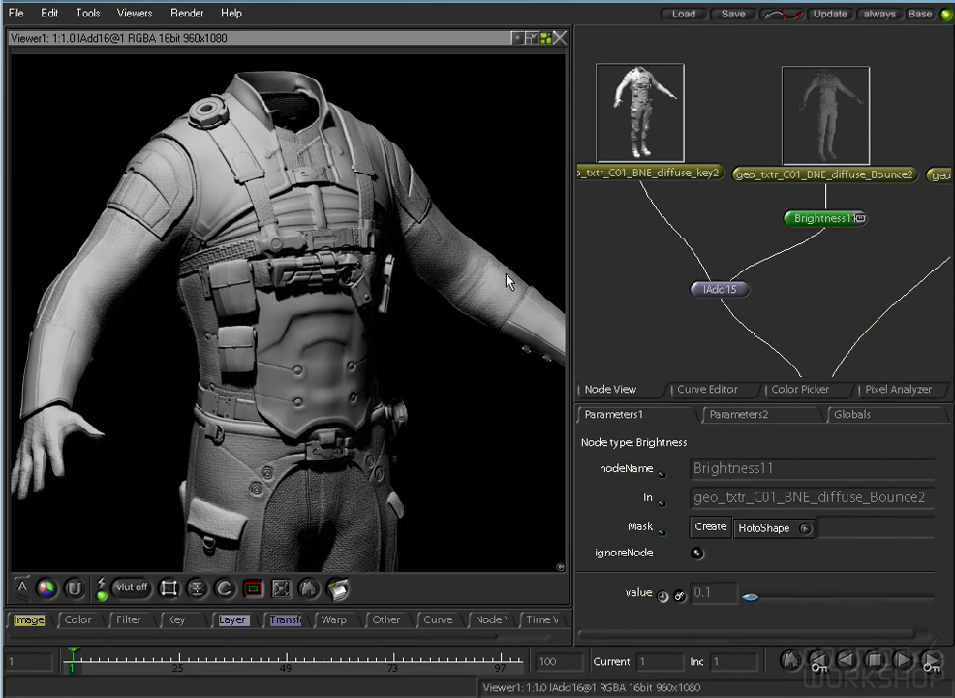
Set the brightness value of the diffuse Bounce2 pass to 0.2.
click(728, 598)
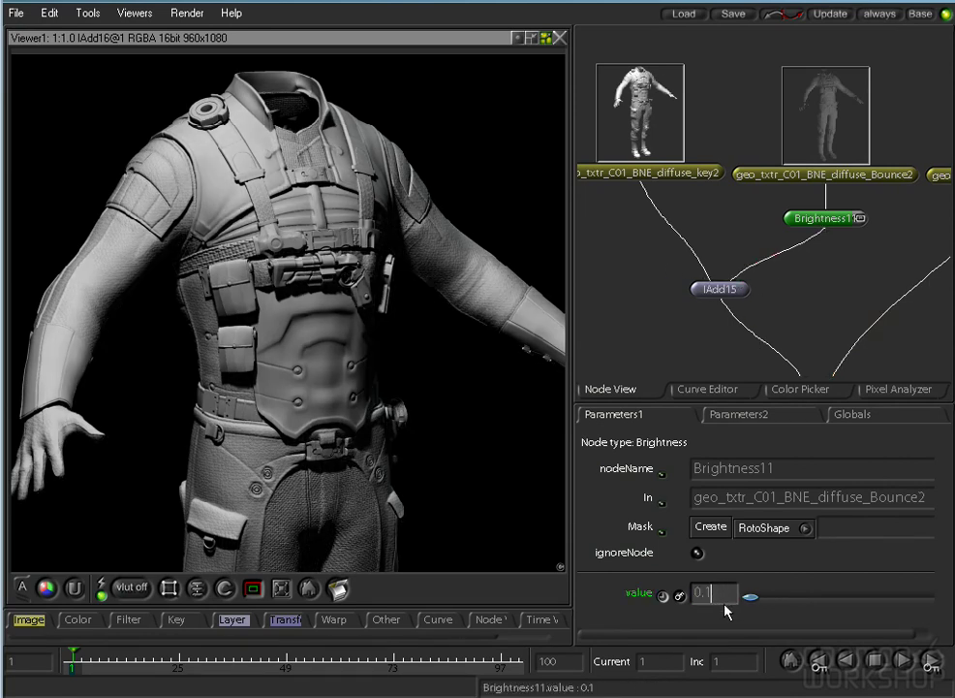
text(0.2)
key(Return)
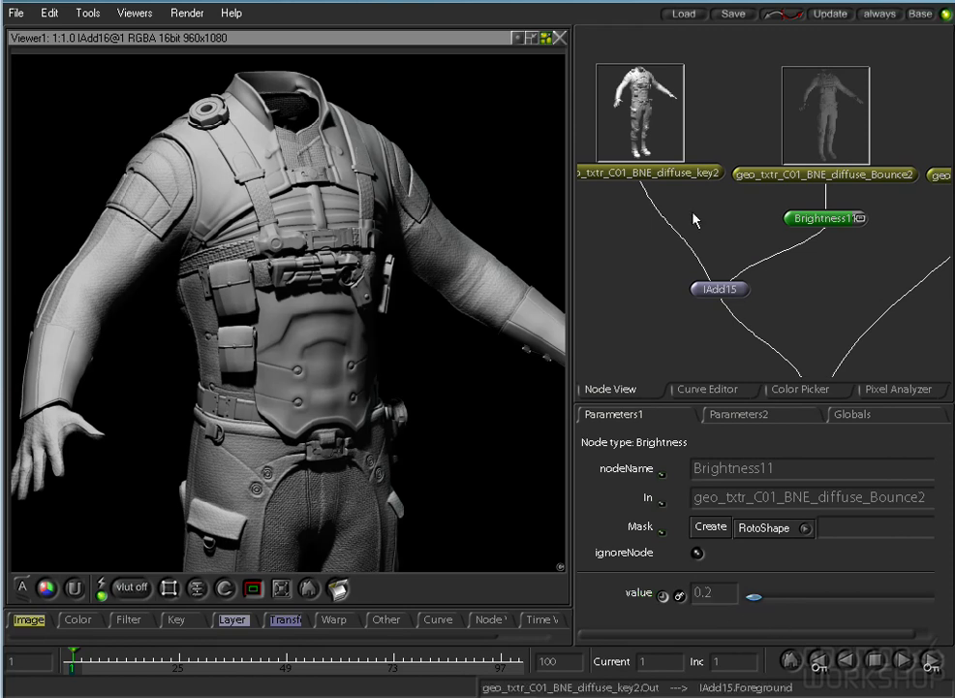
Insert a copy of the Brightness node between the diffuse fill2 pass and the second IAdd node.
drag(828, 304, 707, 230)
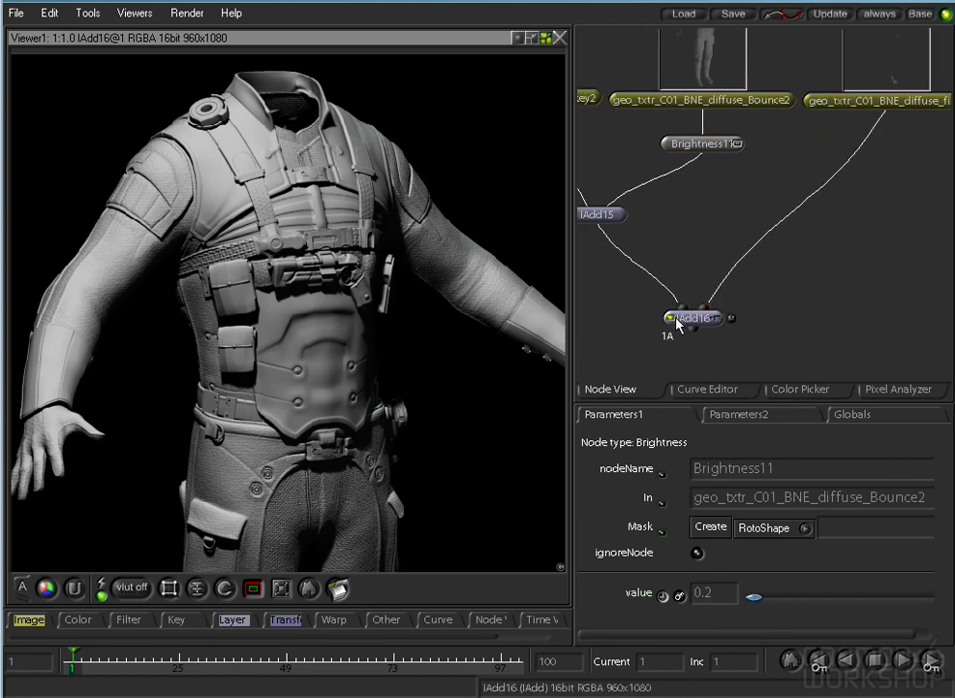
click(855, 100)
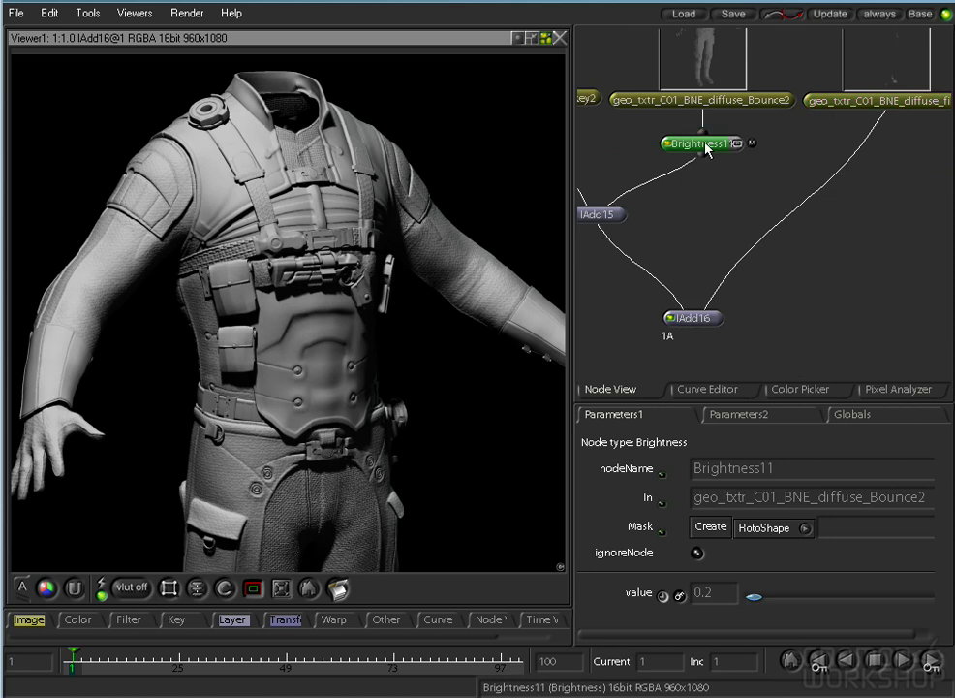
key(ctrl+v)
drag(824, 157, 890, 111)
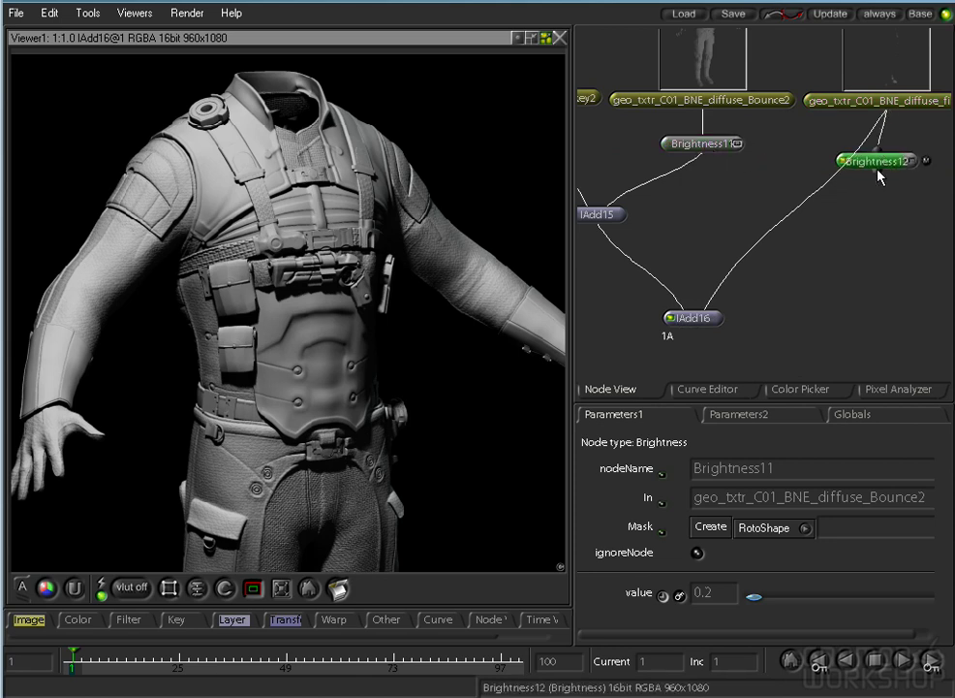
drag(877, 174, 717, 315)
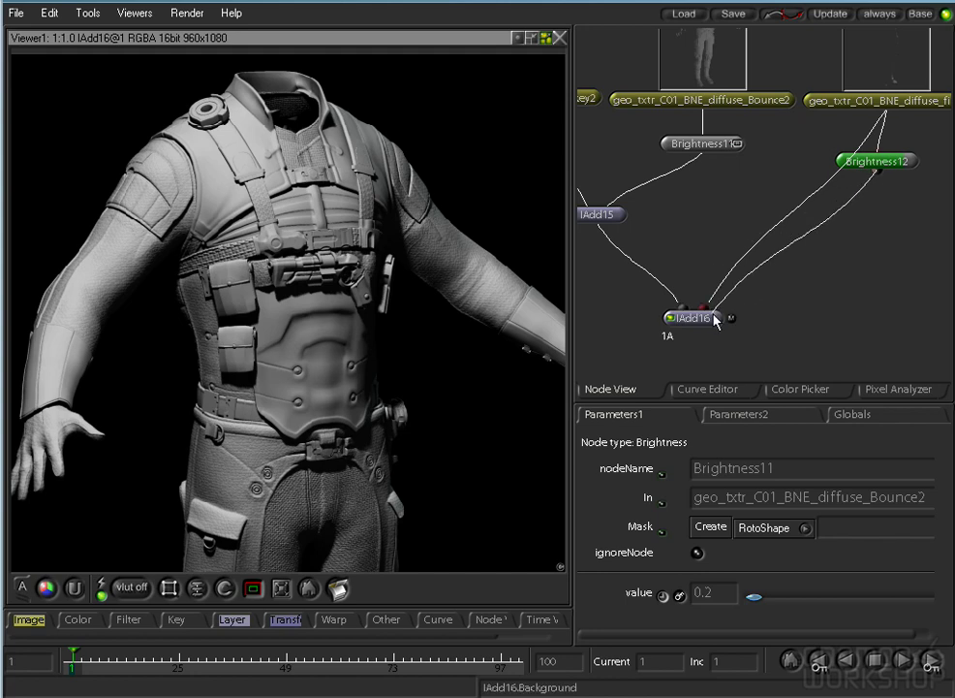
Set the fill2 Brightness node's value to 3 and check the combined lighting.
click(911, 161)
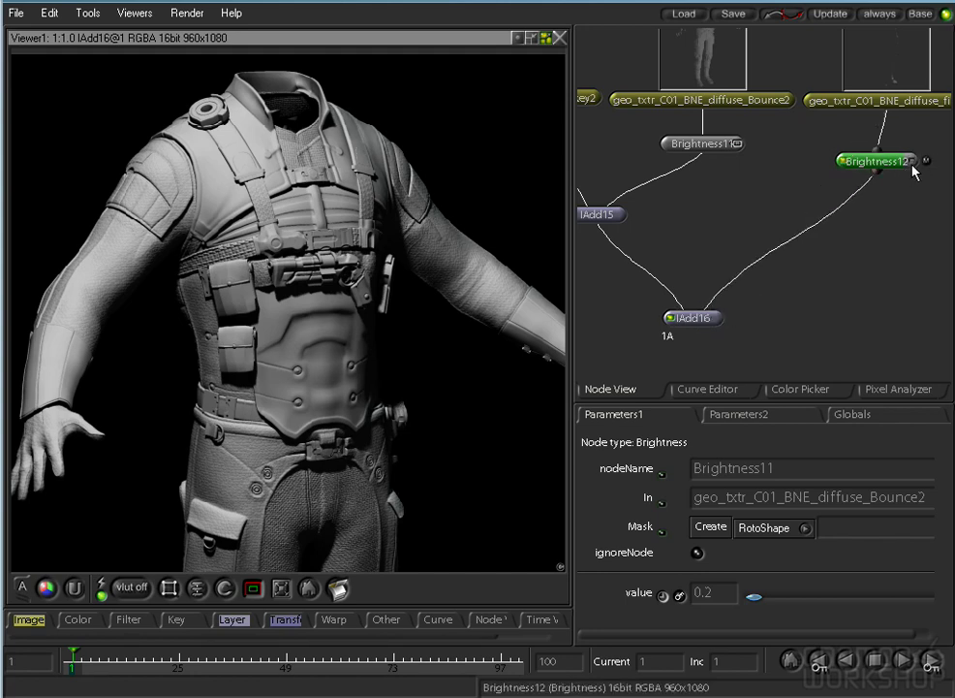
click(725, 602)
text(3)
key(Return)
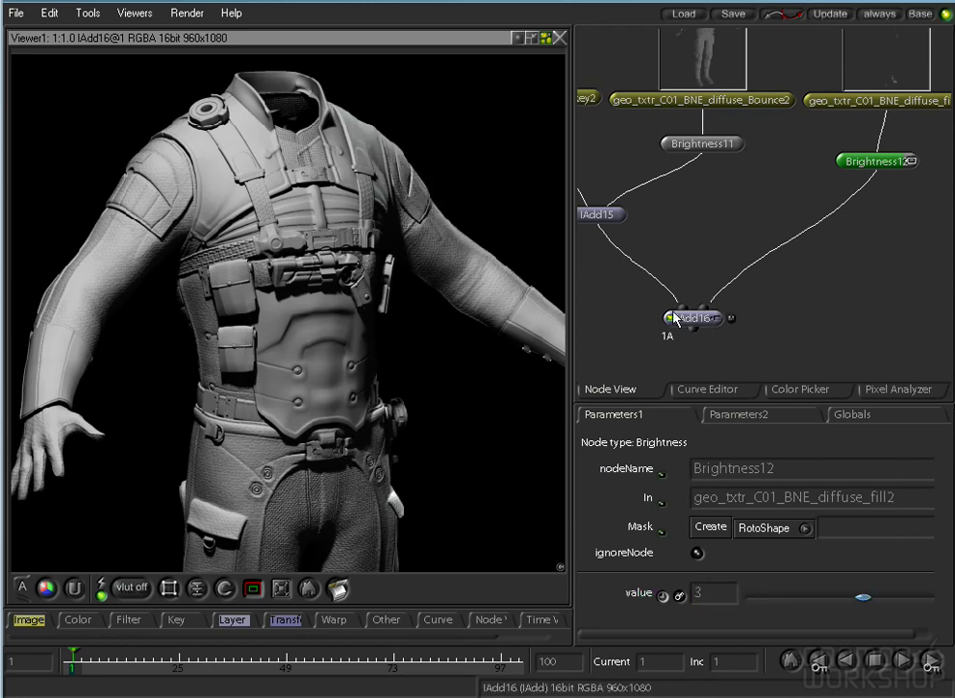
click(774, 210)
drag(704, 208, 727, 228)
drag(843, 197, 770, 233)
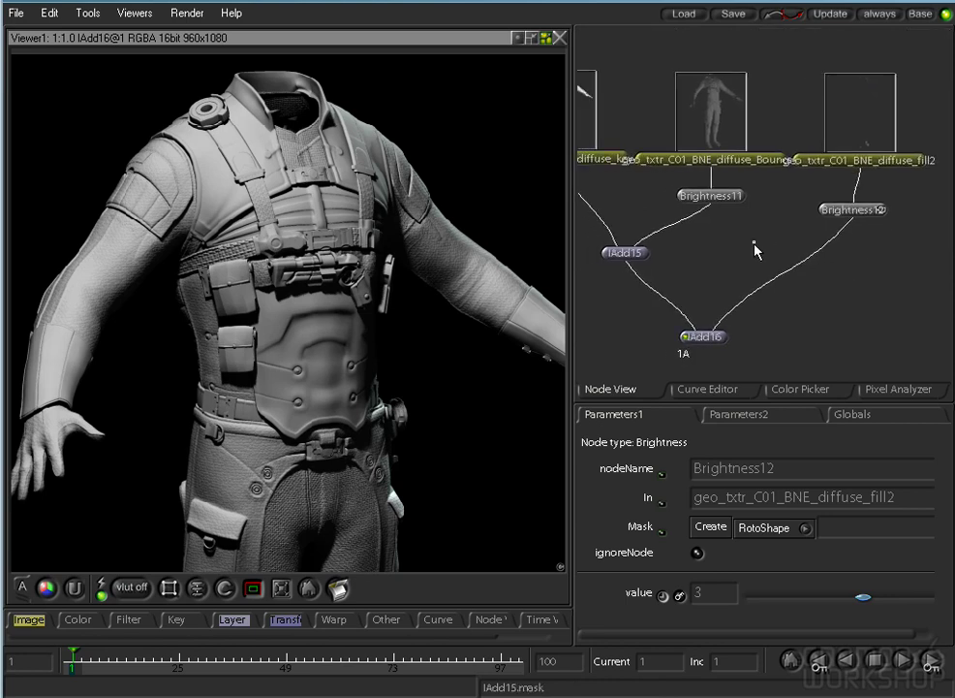
click(685, 342)
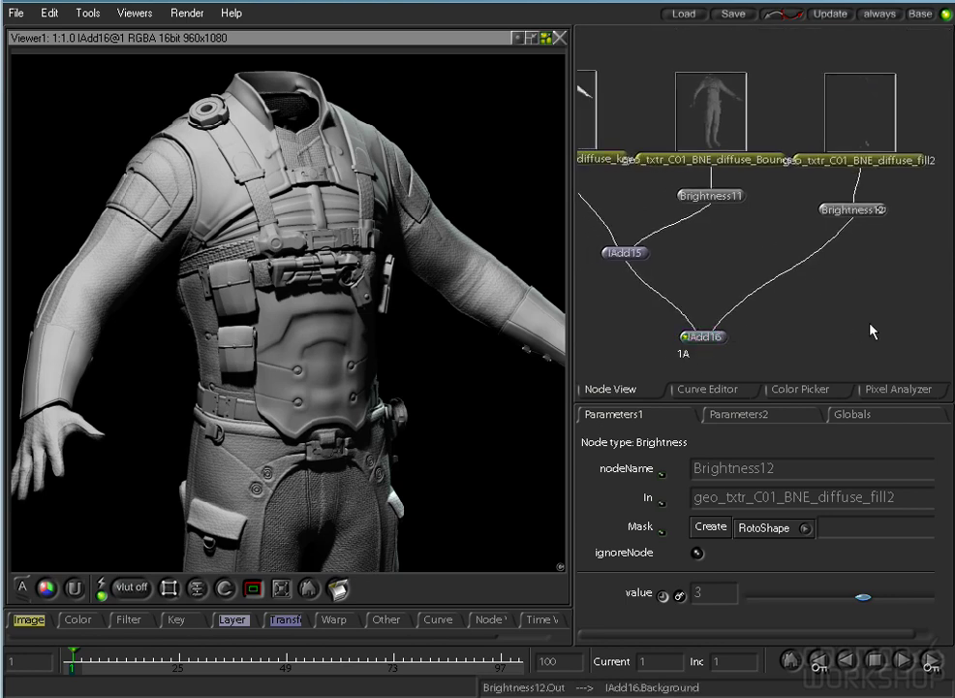
Move the diffuse pointLight3 and pointLight4 passes closer to the rest of the diffuse node tree.
drag(871, 331, 736, 308)
key(grave)
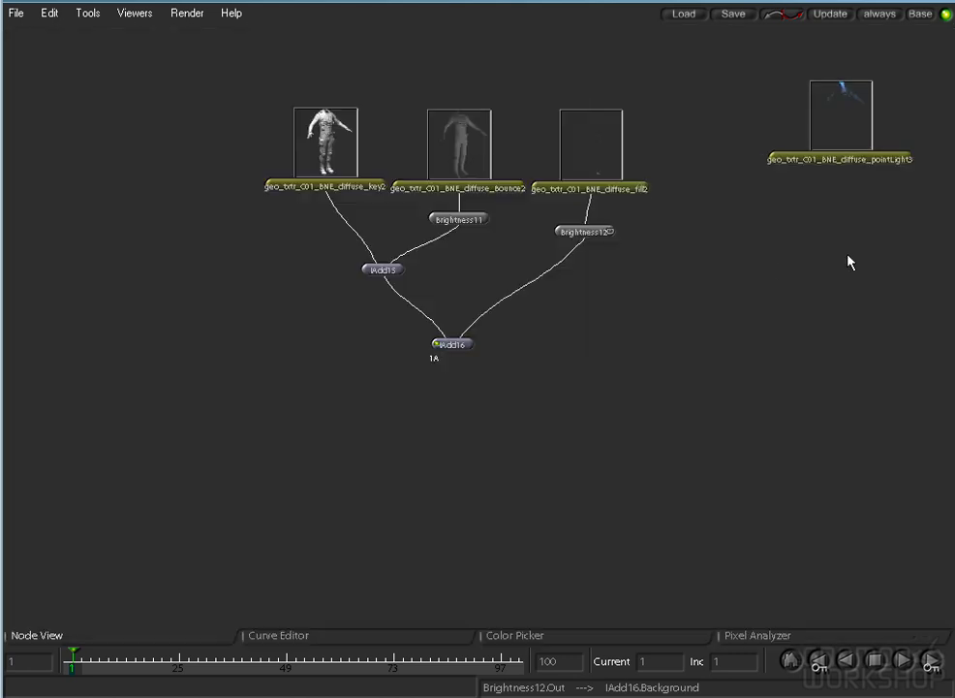
drag(582, 311, 237, 423)
drag(457, 385, 607, 263)
click(440, 297)
click(349, 436)
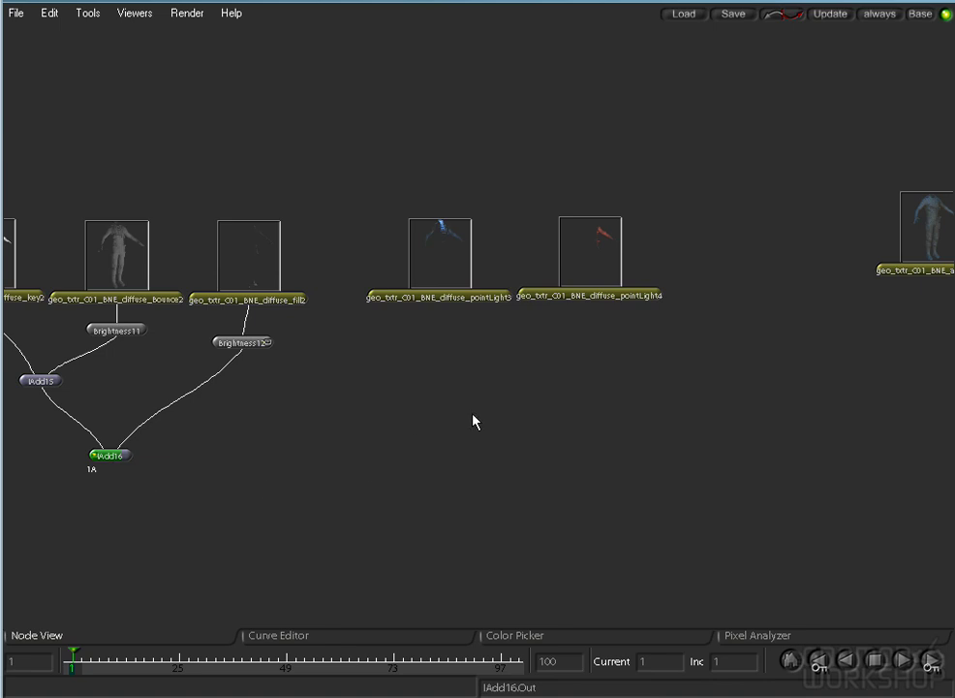
Add an IAdd node combining the diffuse pointLight3 and pointLight4 passes, and shift the group nearer the fill2 pass.
key(ctrl+v)
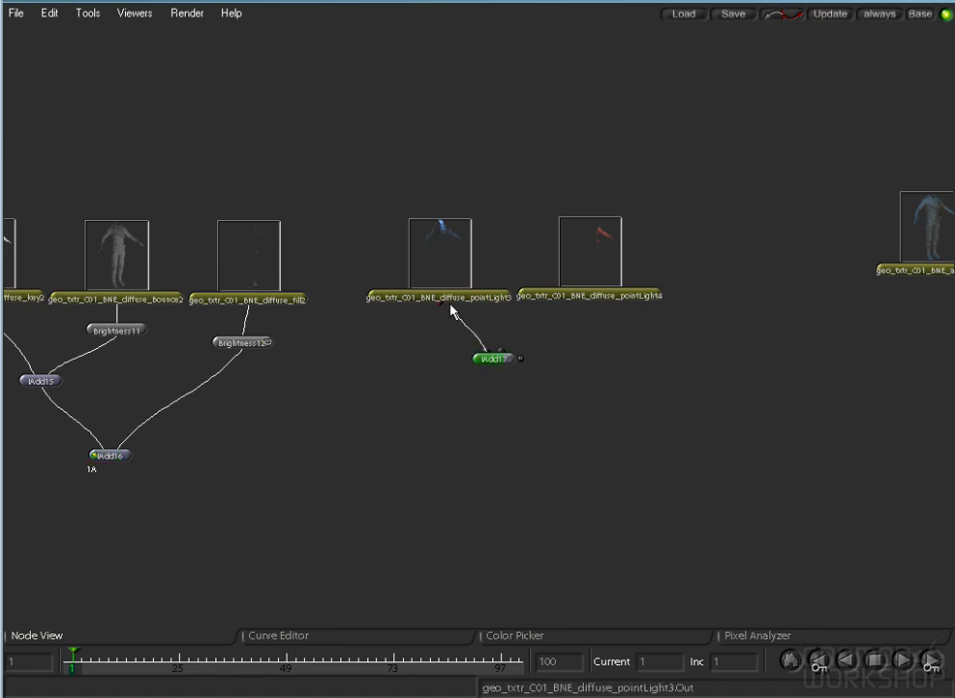
drag(444, 308, 444, 306)
drag(593, 302, 517, 360)
key(shift+u)
drag(419, 261, 377, 264)
Add another IAdd node that joins the key, bounce and fill sum with the point light sum.
click(195, 471)
click(107, 455)
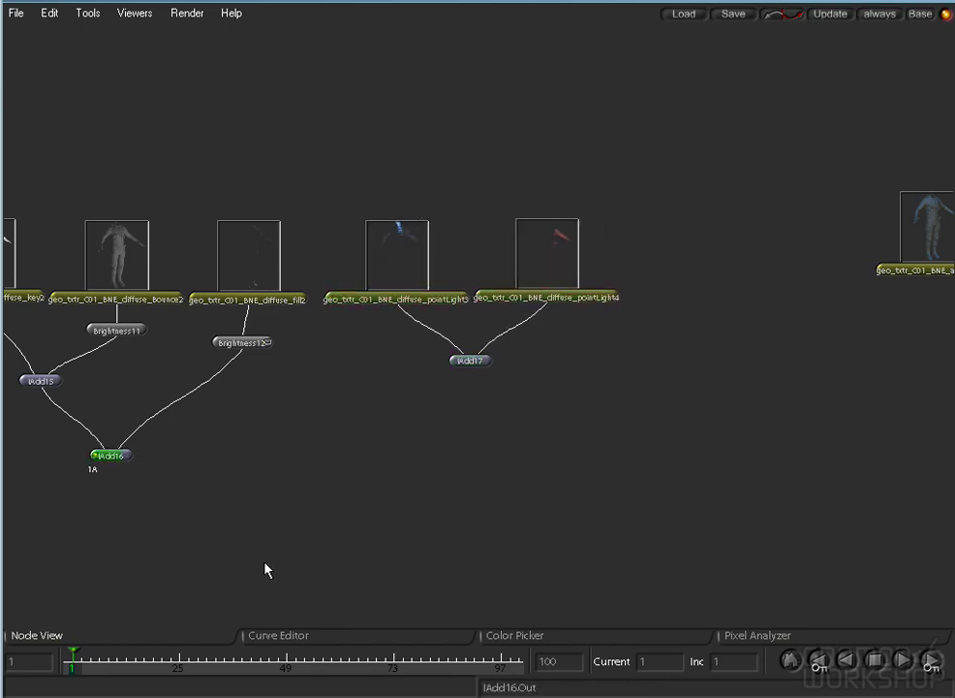
key(ctrl+v)
drag(254, 553, 113, 462)
drag(274, 556, 468, 364)
Display the IAdd node combining all diffuse lights in the viewer and examine the colored point lights on the character.
key(space)
drag(659, 359, 780, 92)
drag(775, 354, 849, 217)
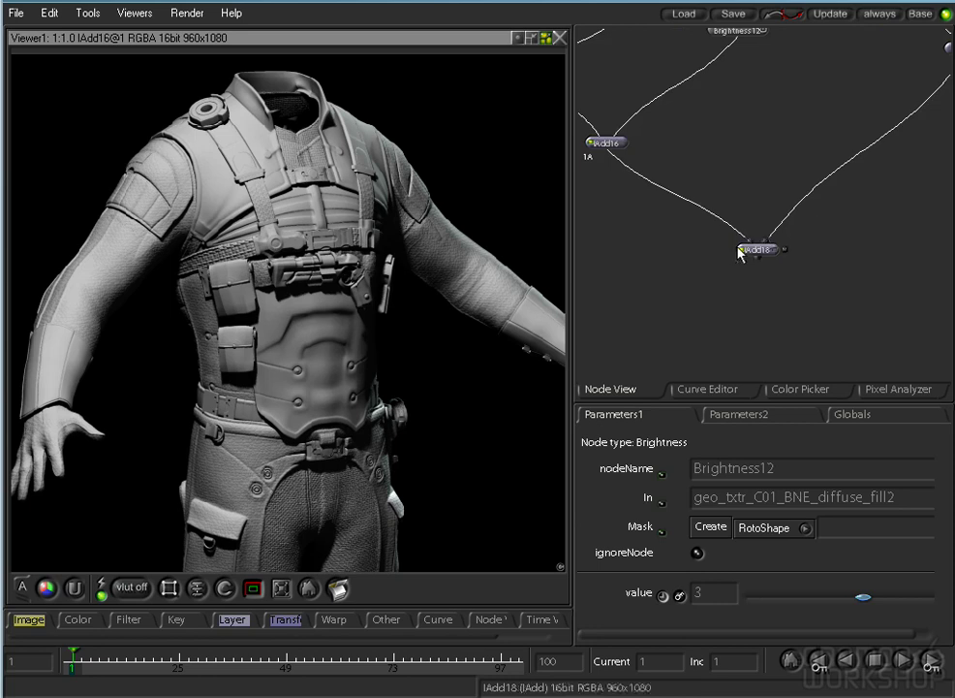
click(743, 250)
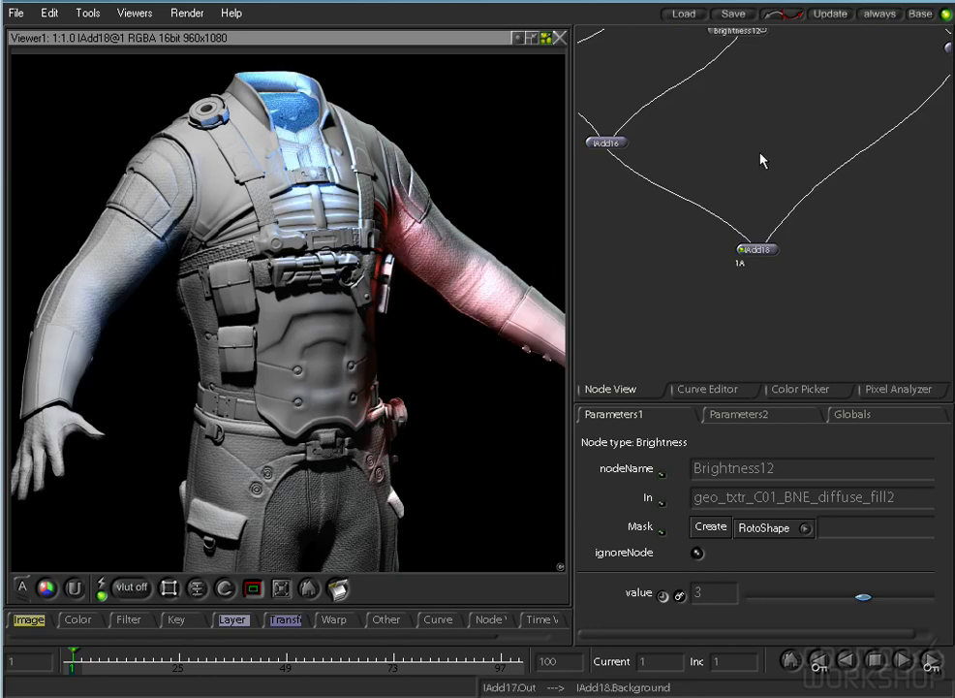
drag(824, 122, 764, 183)
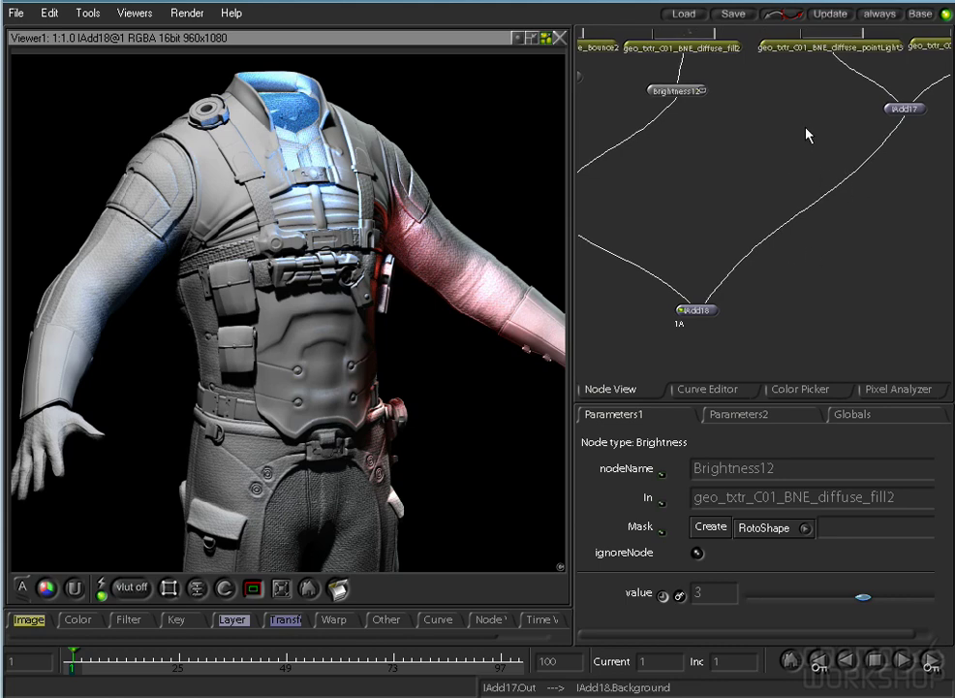
drag(764, 173, 731, 163)
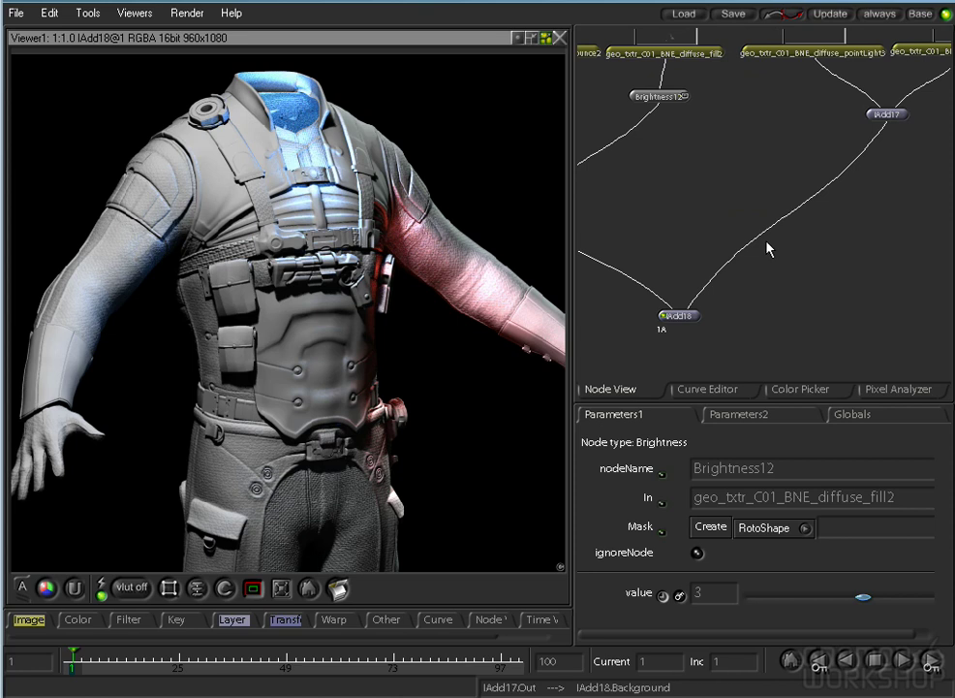
Add a copy of the final IAdd node below it and connect the combined diffuse result to its first input.
key(space)
drag(802, 250, 514, 426)
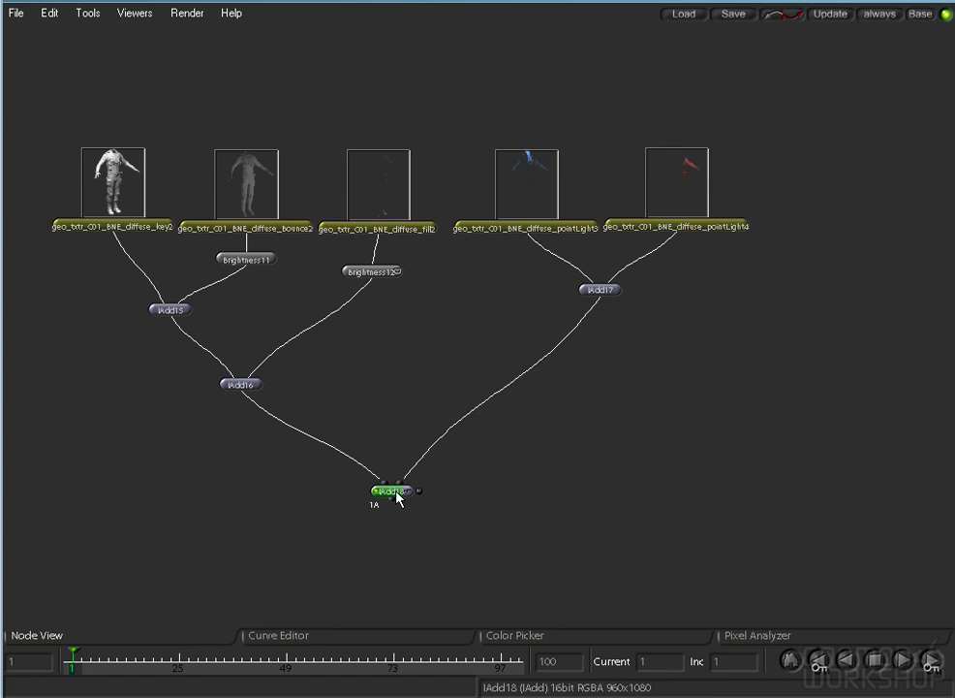
key(ctrl+c)
key(ctrl+v)
drag(448, 533, 441, 584)
drag(392, 511, 444, 572)
Move the ambient2 pass beside the diffuse passes and display it in the viewer.
key(f)
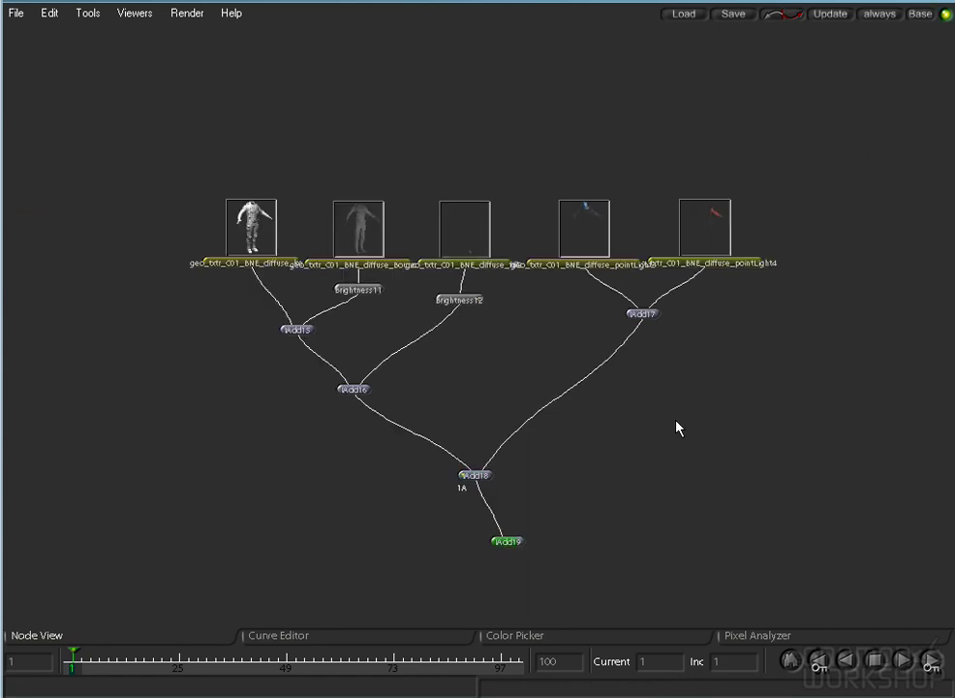
drag(765, 250, 635, 242)
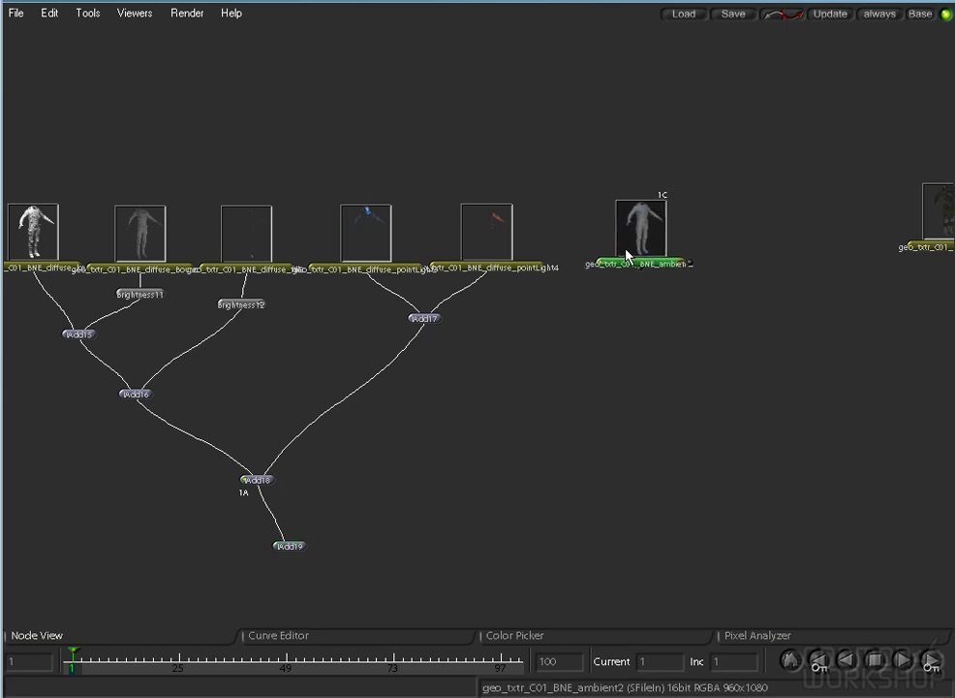
key(grave)
double_click(647, 254)
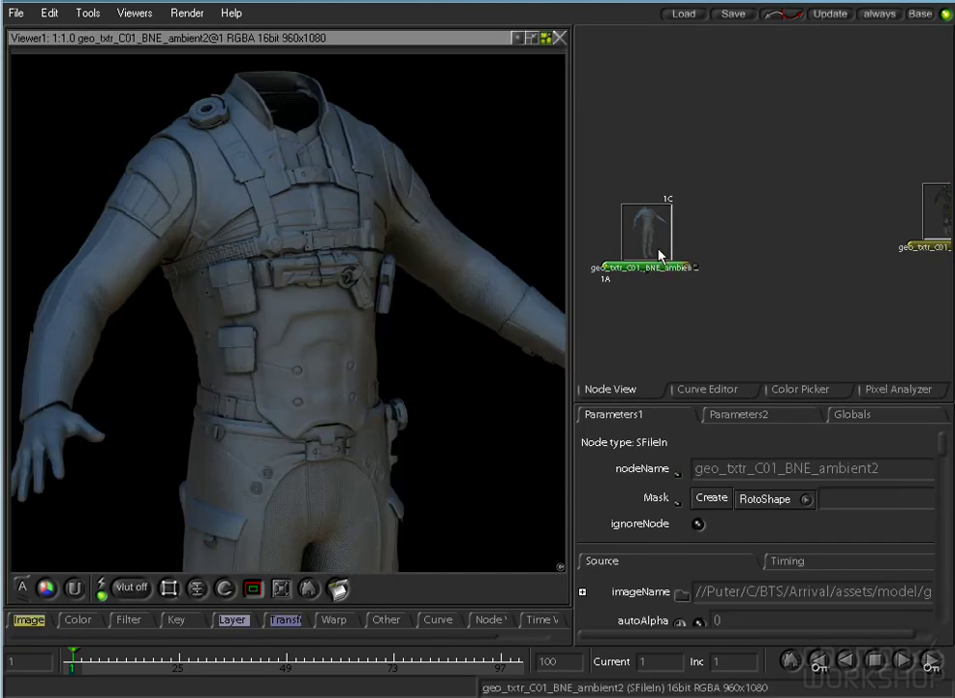
drag(678, 322, 842, 257)
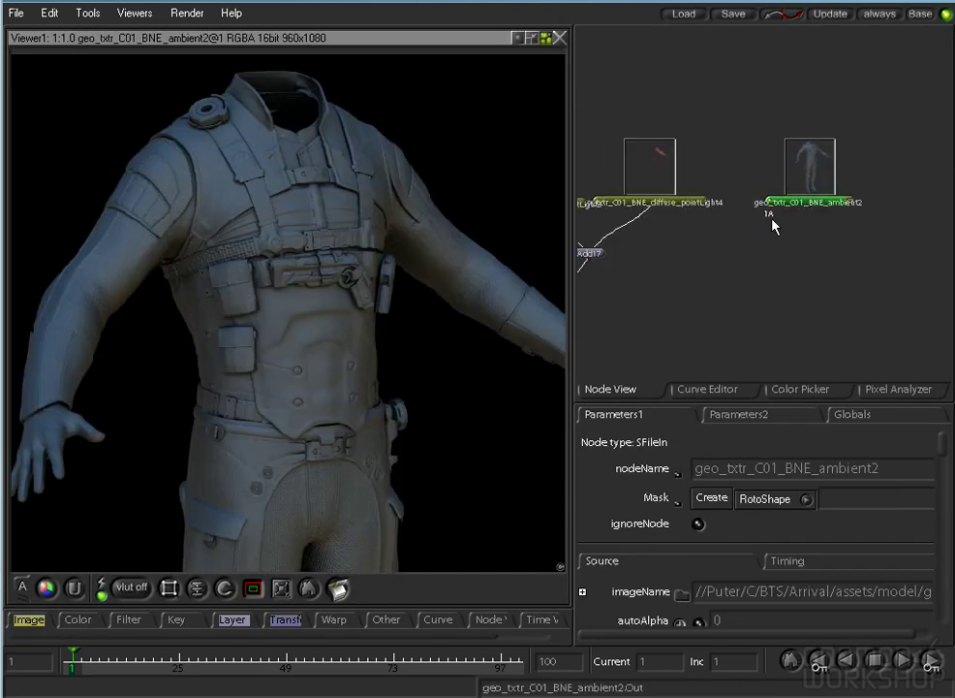
Connect the ambient2 pass to the second input of IAdd19 and display the combined result in the viewer.
key(grave)
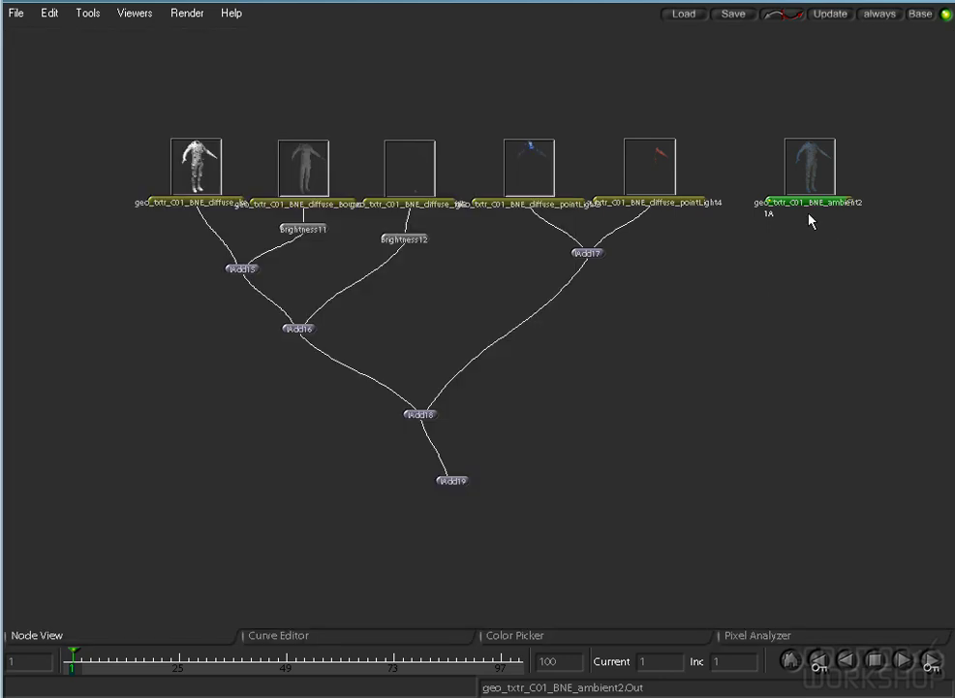
drag(812, 215, 460, 482)
click(441, 483)
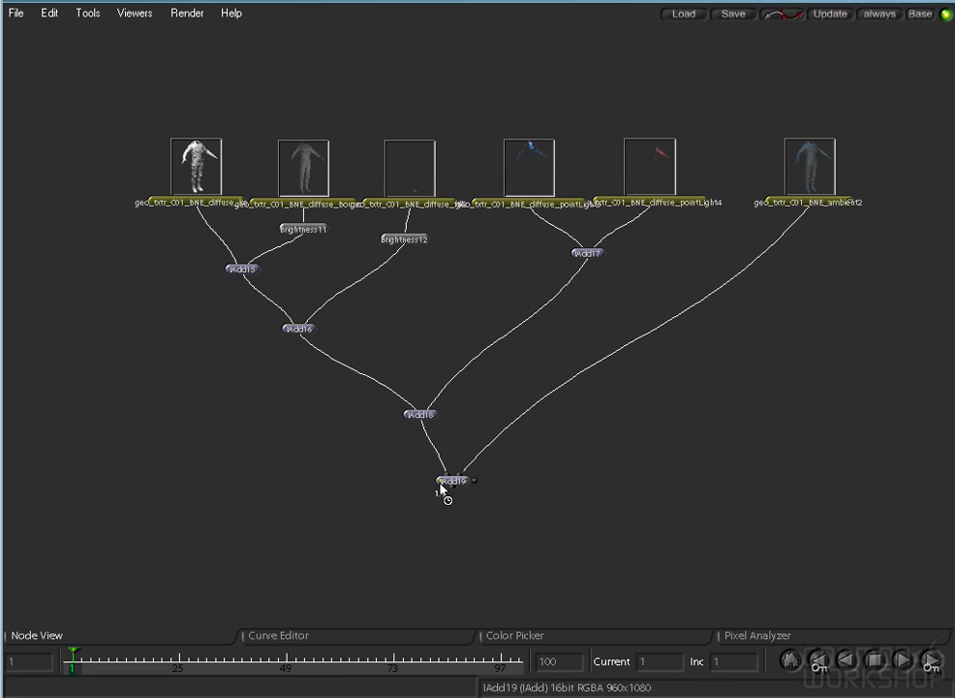
key(grave)
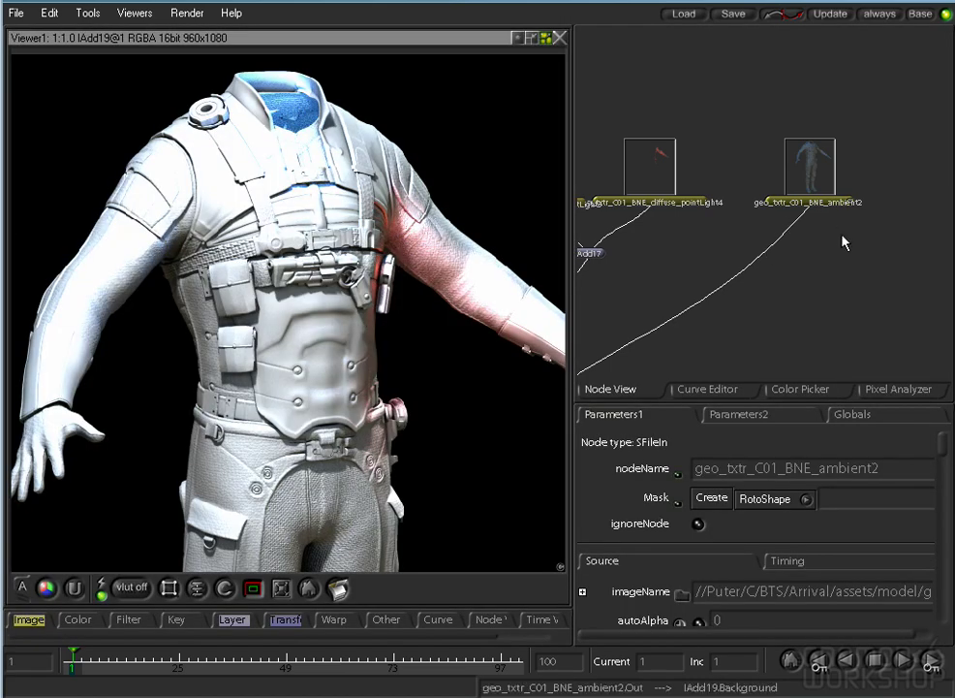
Insert a Brightness node after the ambient2 pass, trying a value of 0.5 before setting it to 0.45.
click(820, 180)
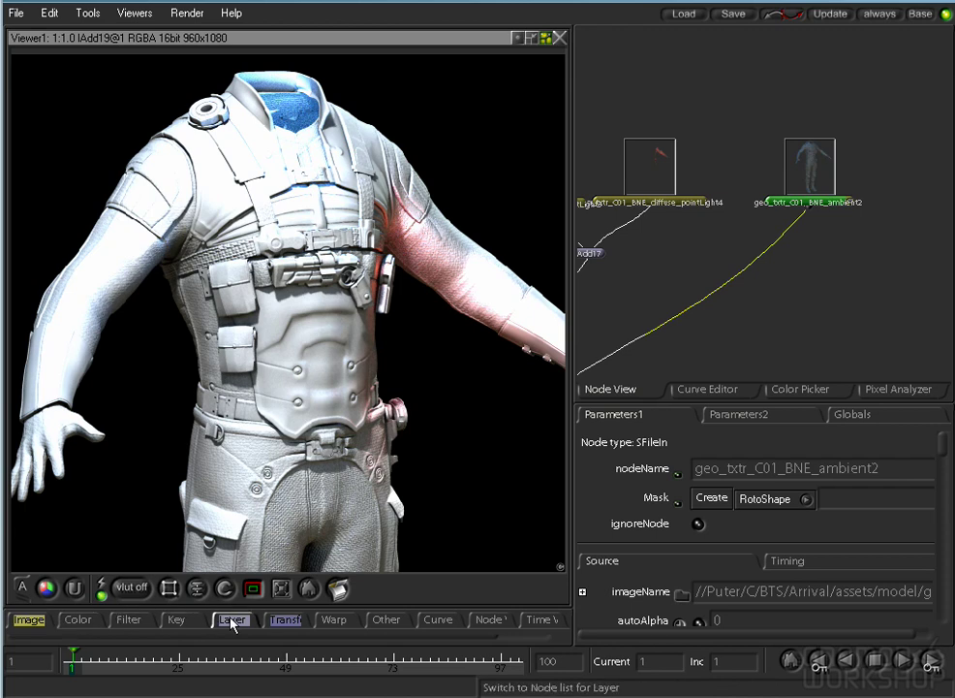
click(87, 622)
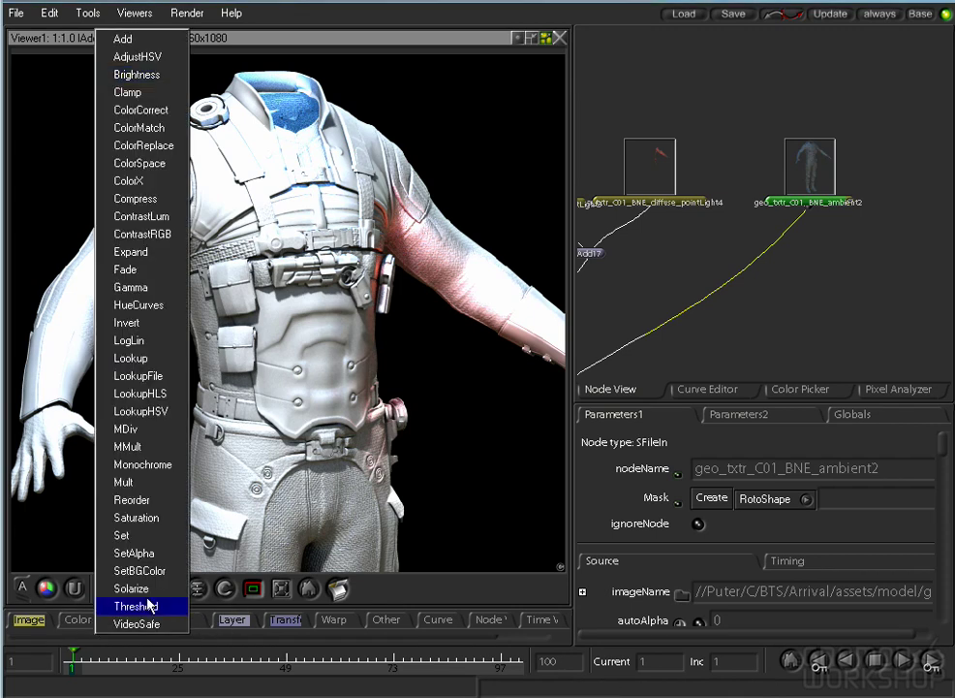
click(134, 75)
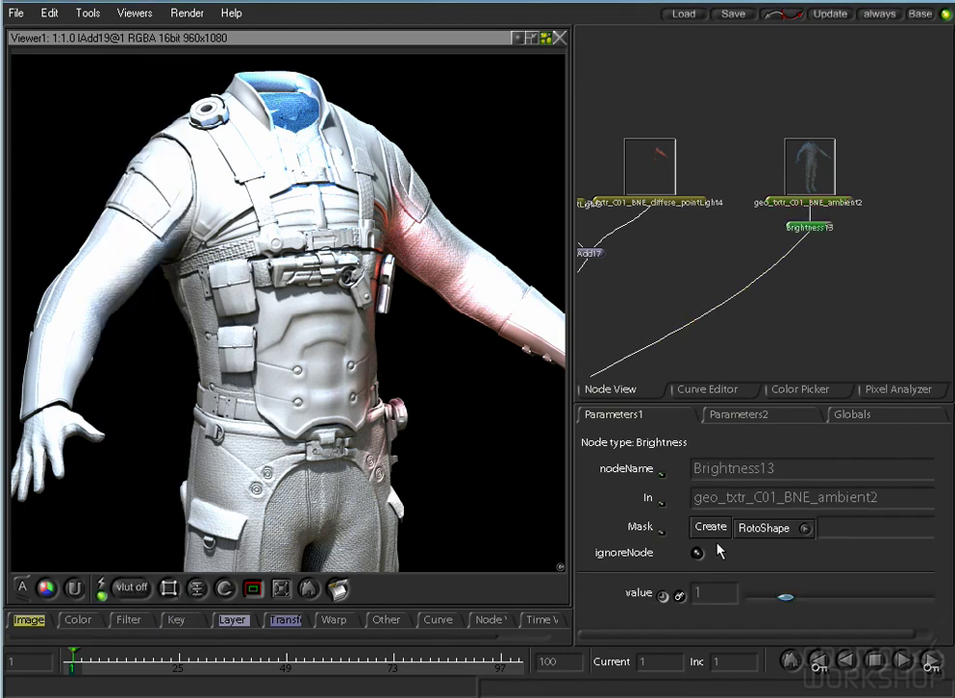
click(718, 599)
text(0.5)
key(Return)
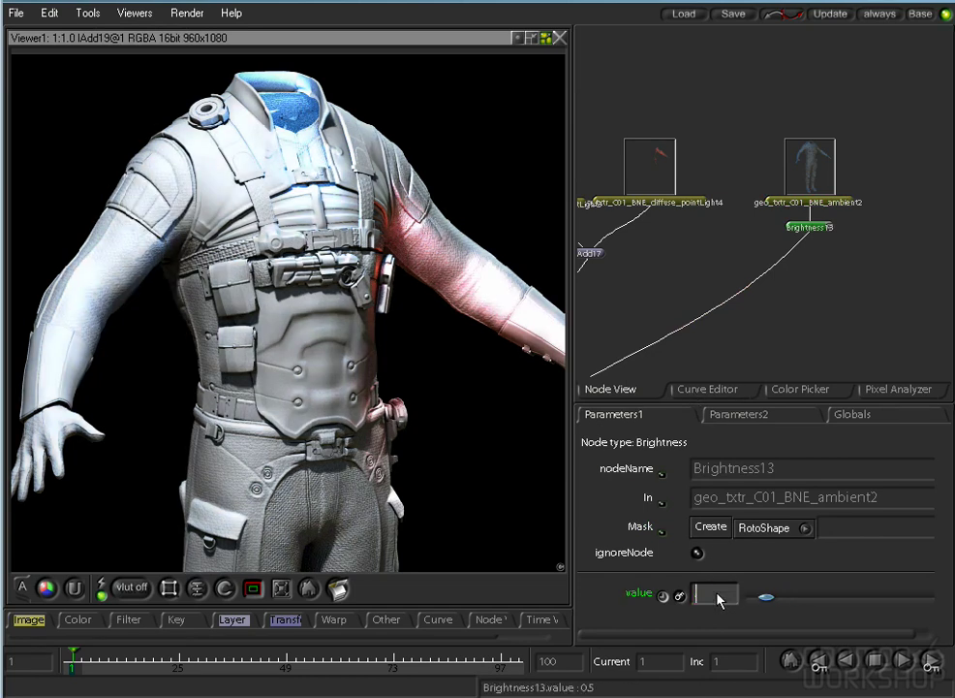
text(0.45)
key(Return)
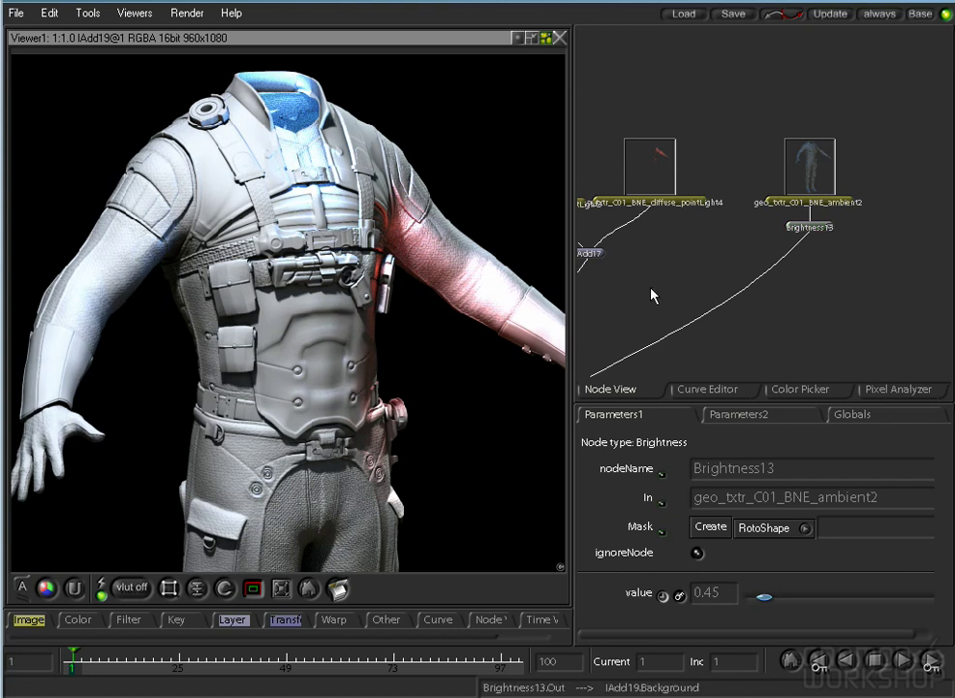
Reposition IAdd19 farther right, below the IAdd node that combines the diffuse lights.
drag(652, 295, 756, 237)
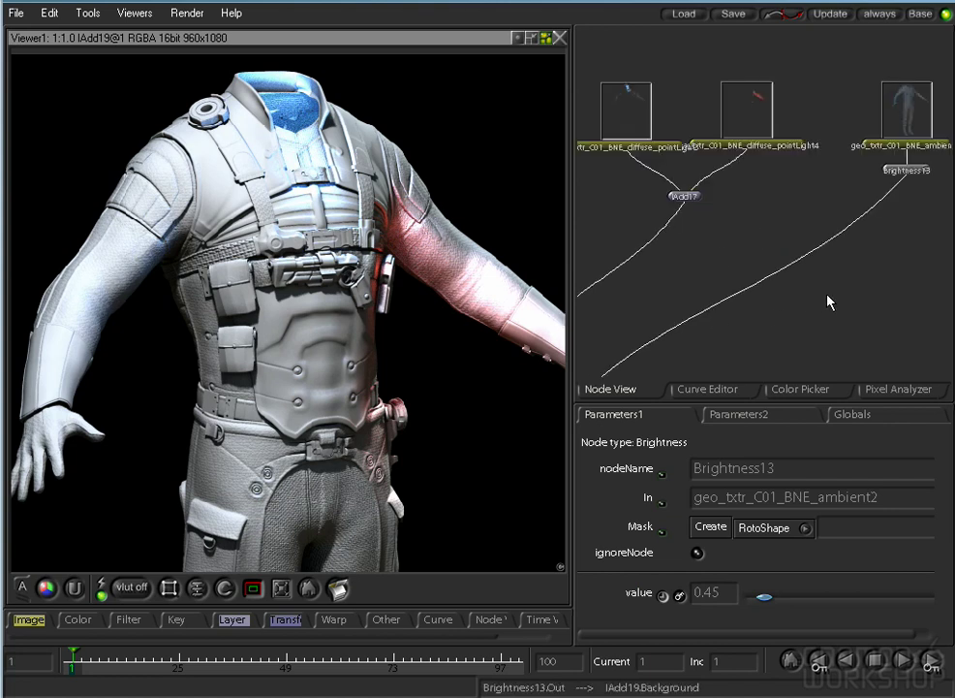
key(space)
drag(700, 295, 585, 317)
drag(434, 445, 484, 447)
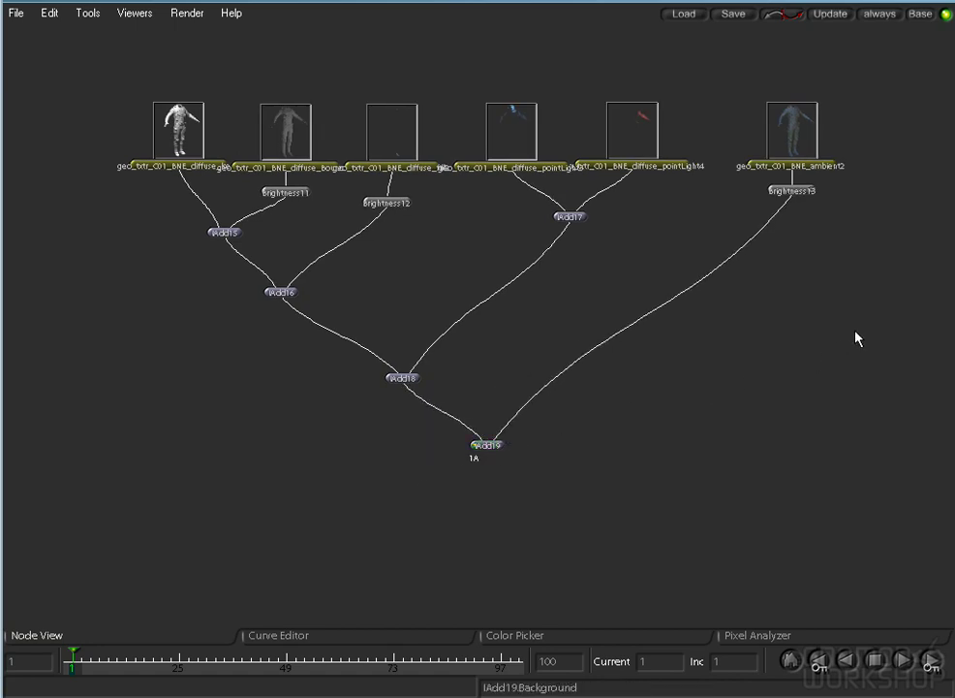
Move the color2 pass nearer to the ambient2 pass and display it in the viewer.
drag(860, 337, 498, 351)
drag(743, 141, 672, 170)
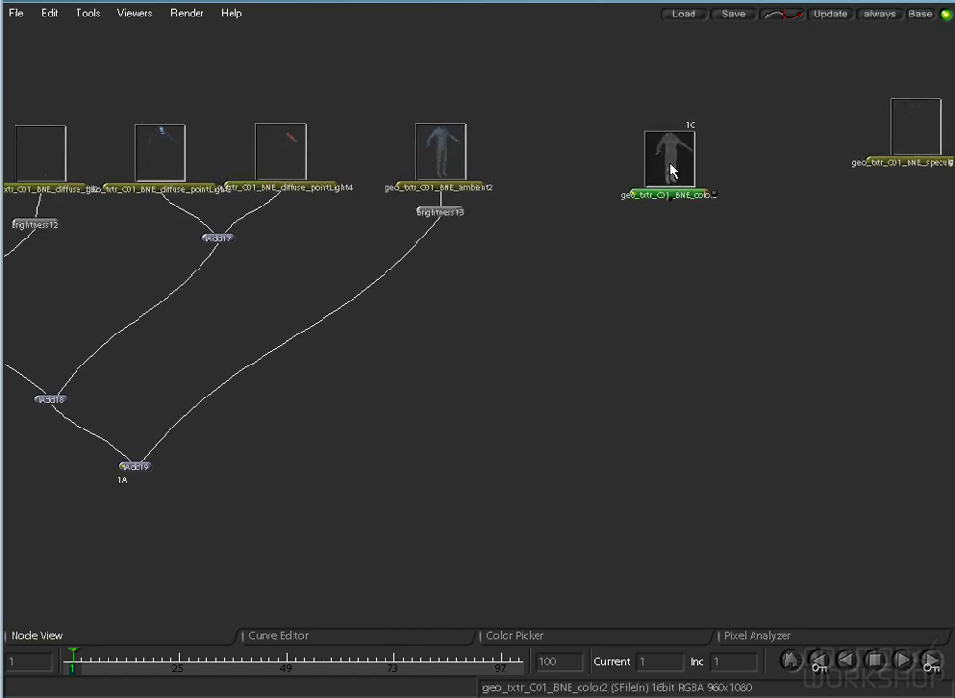
key(grave)
double_click(657, 166)
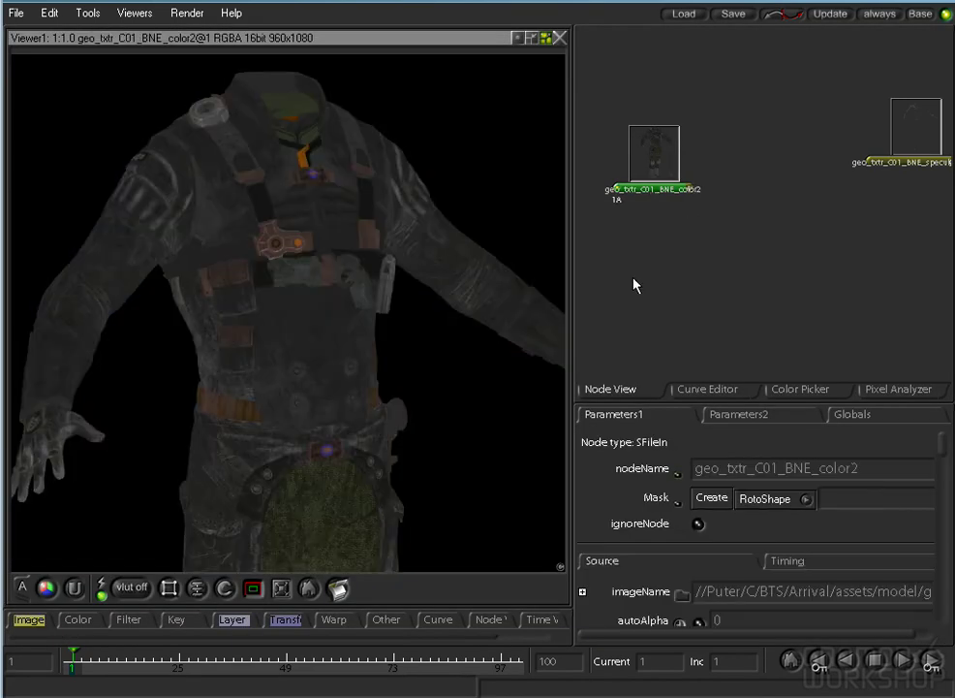
drag(635, 284, 807, 273)
drag(721, 273, 762, 231)
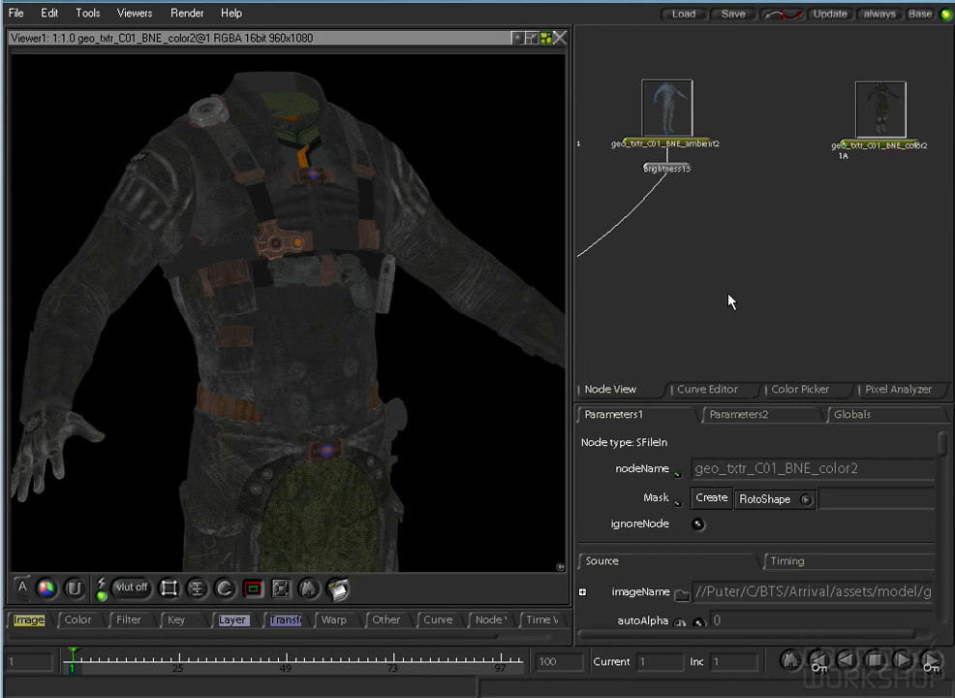
Add an IMult node to the color2 pass and place it below IAdd19.
key(grave)
click(361, 424)
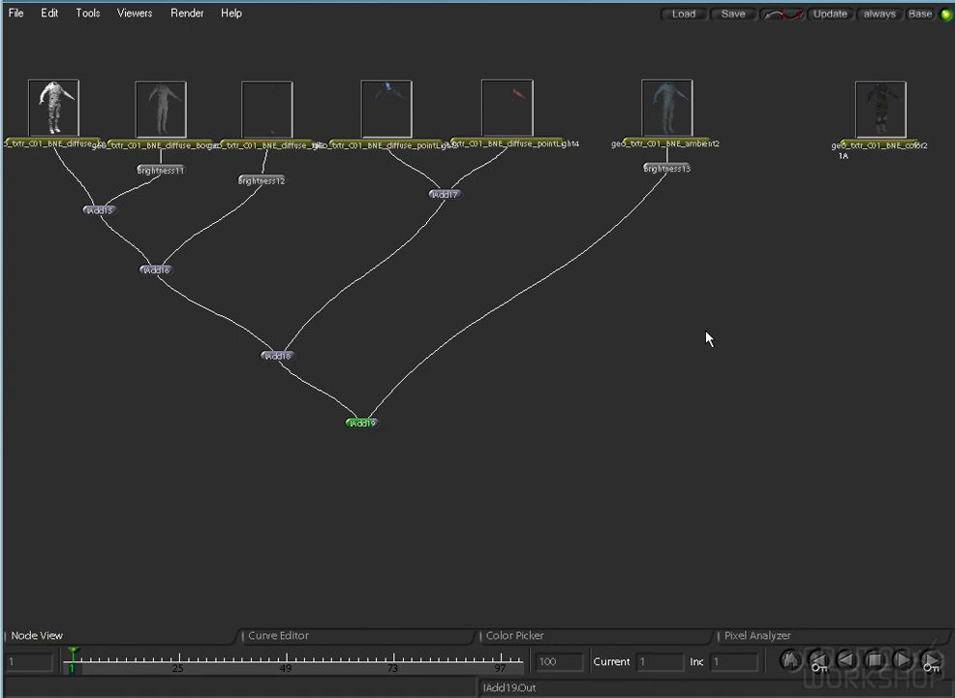
click(787, 132)
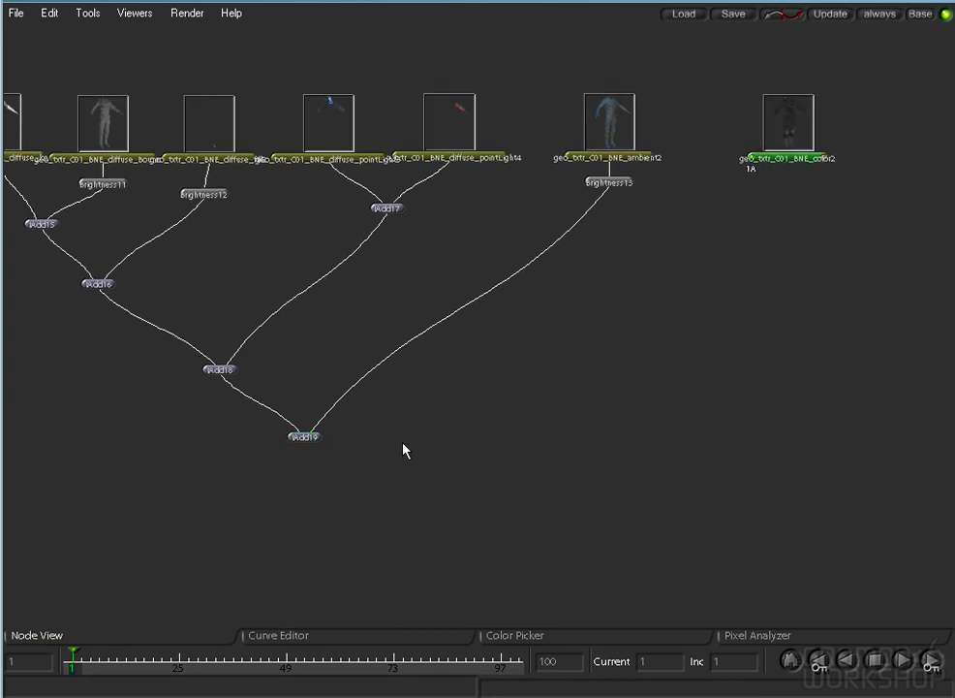
drag(397, 449, 742, 313)
key(grave)
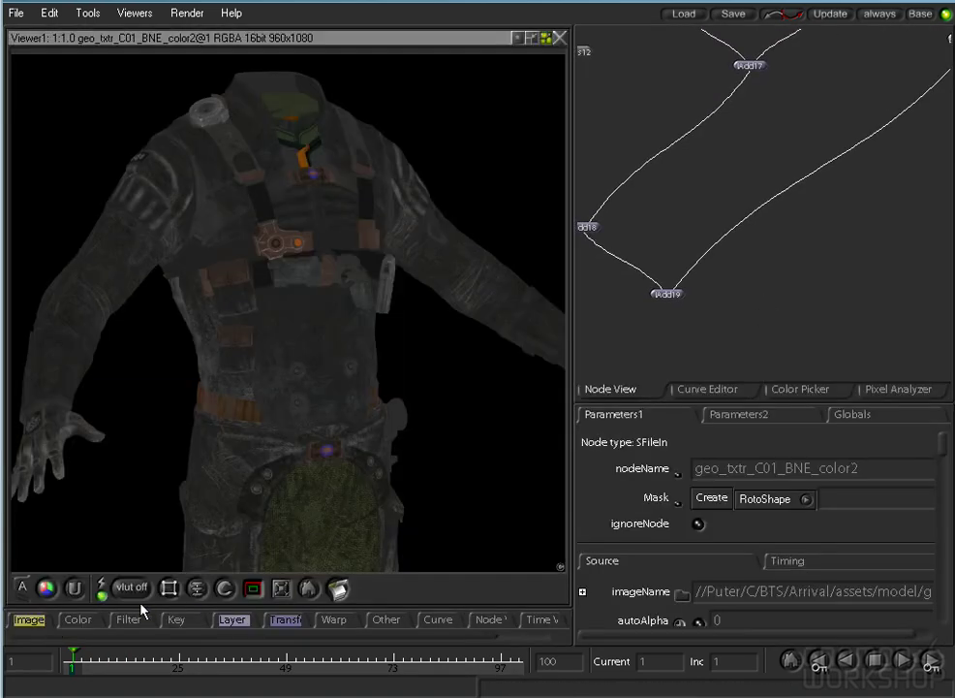
right_click(236, 623)
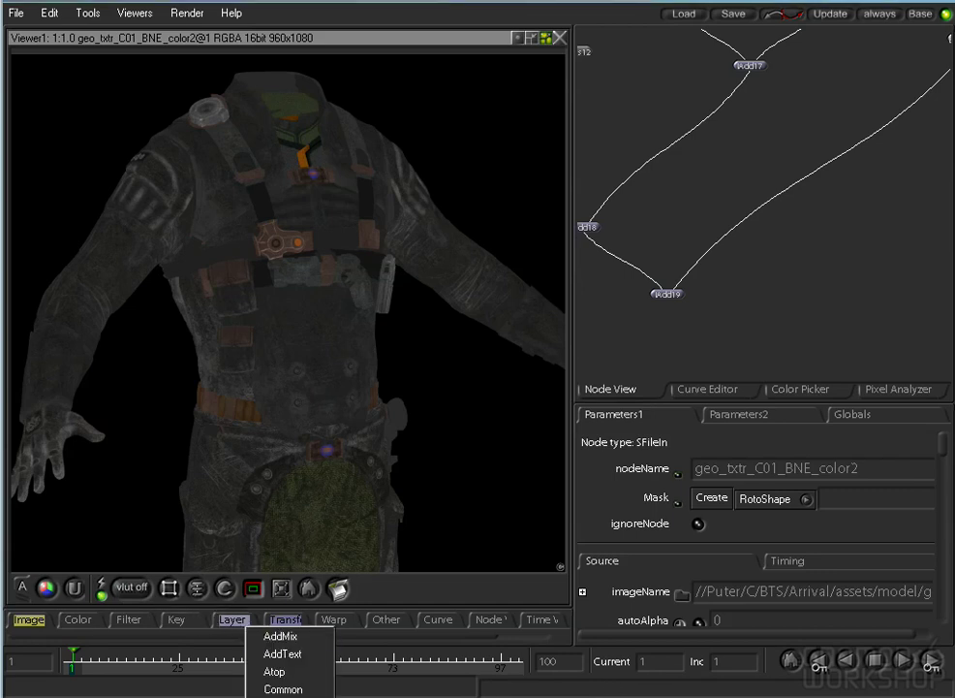
click(283, 696)
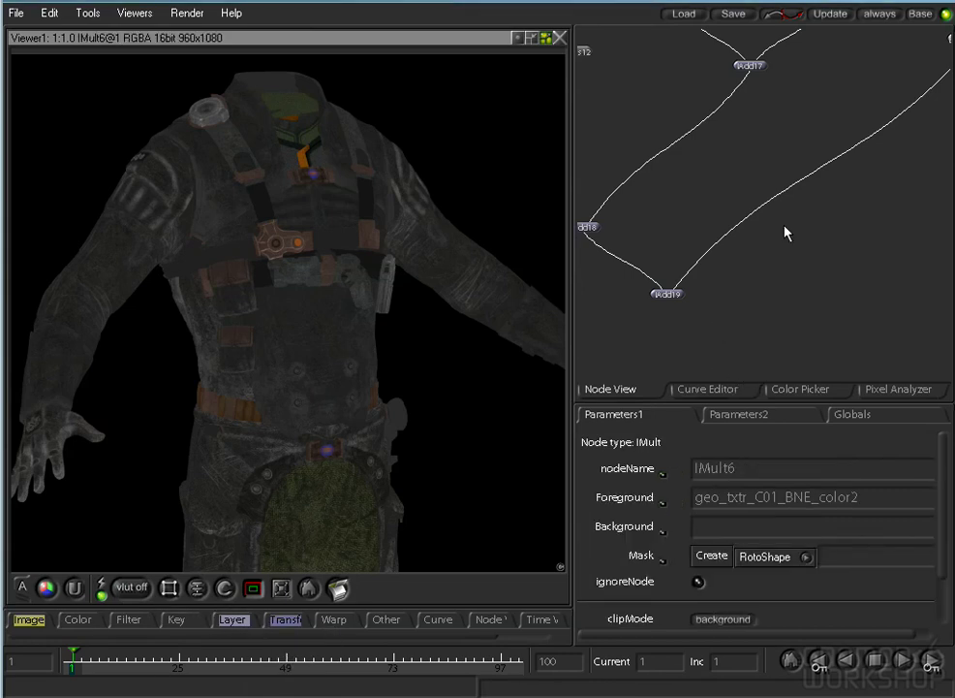
key(space)
drag(840, 211, 407, 365)
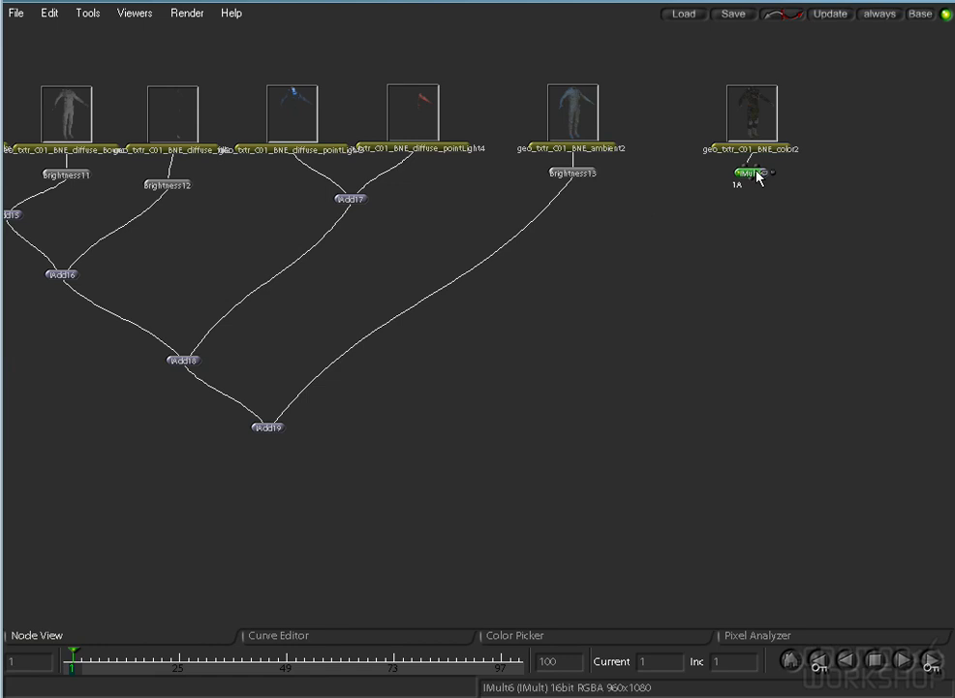
drag(755, 173, 318, 492)
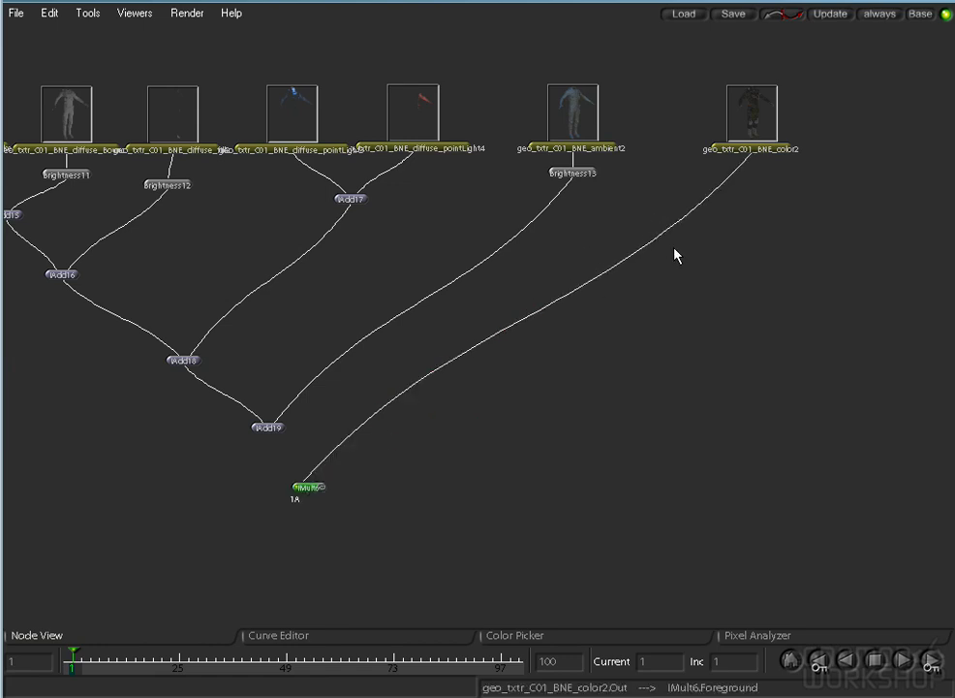
Rewire the IMult node so IAdd19 feeds its foreground and the color2 pass feeds its background, and view the textured result.
drag(680, 223, 268, 436)
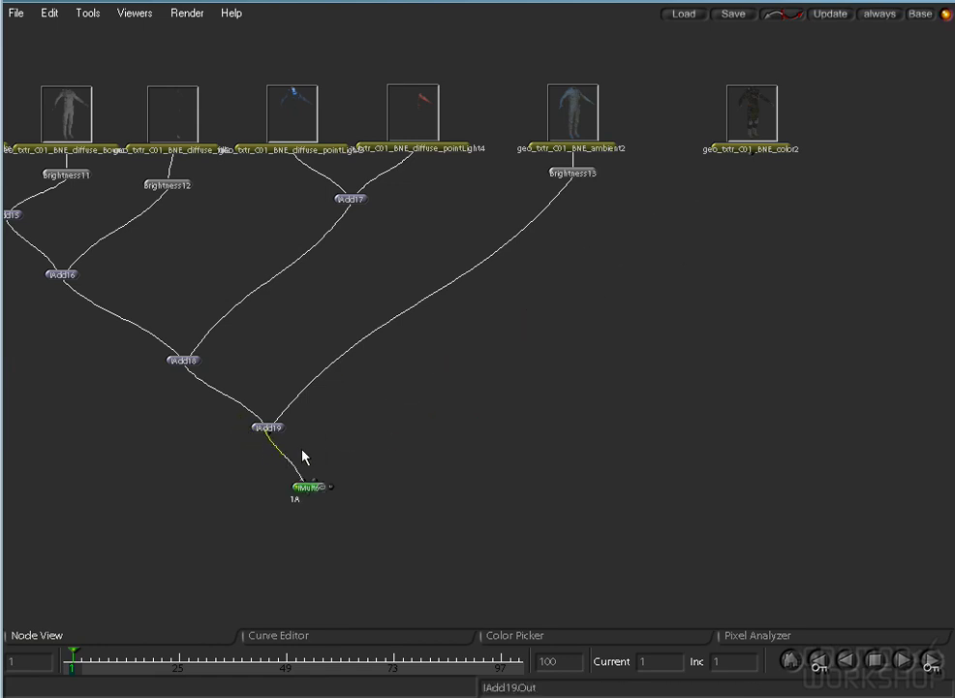
drag(319, 488, 755, 155)
drag(751, 110, 737, 118)
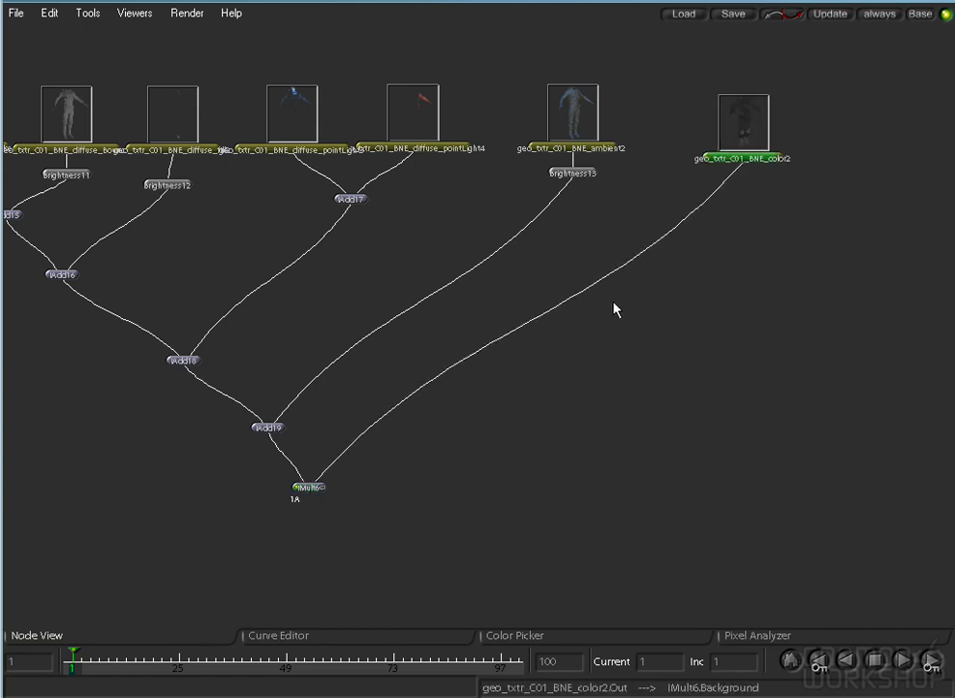
key(space)
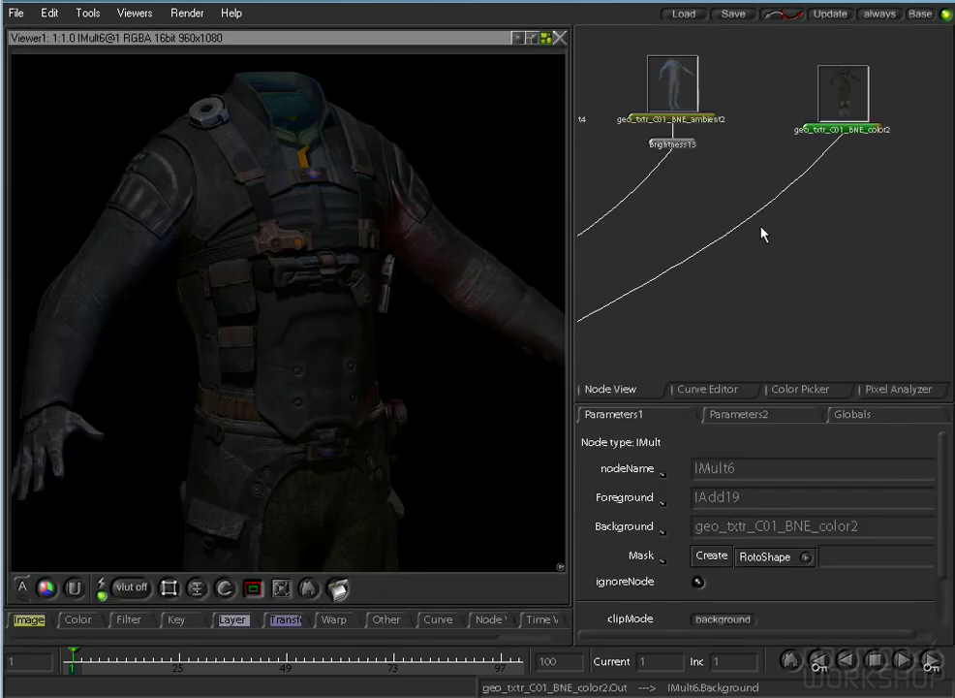
Insert a Gamma node between the color2 pass and the IMult node and set its gamma to 0.8.
drag(784, 205, 780, 232)
drag(857, 128, 842, 117)
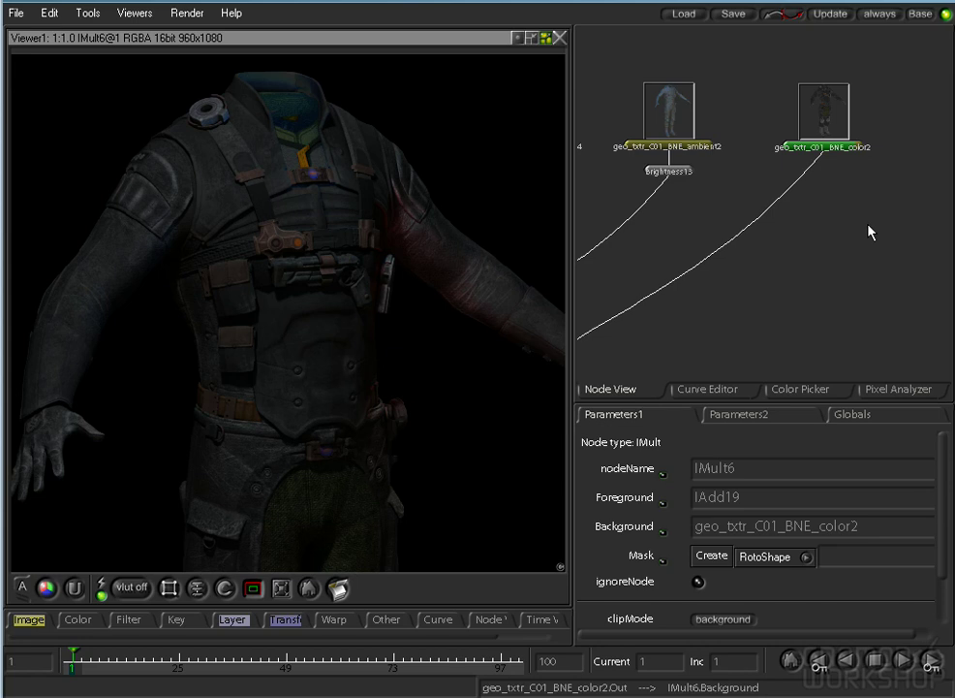
right_click(75, 620)
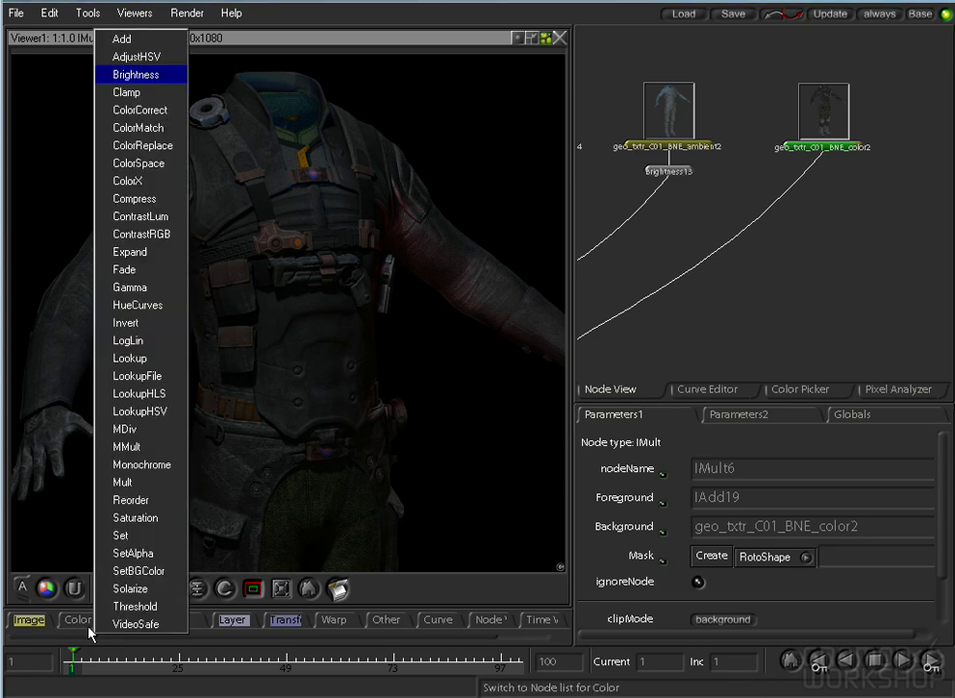
click(179, 287)
mouse_move(794, 596)
mouse_down()
mouse_move(783, 602)
mouse_move(796, 606)
mouse_up()
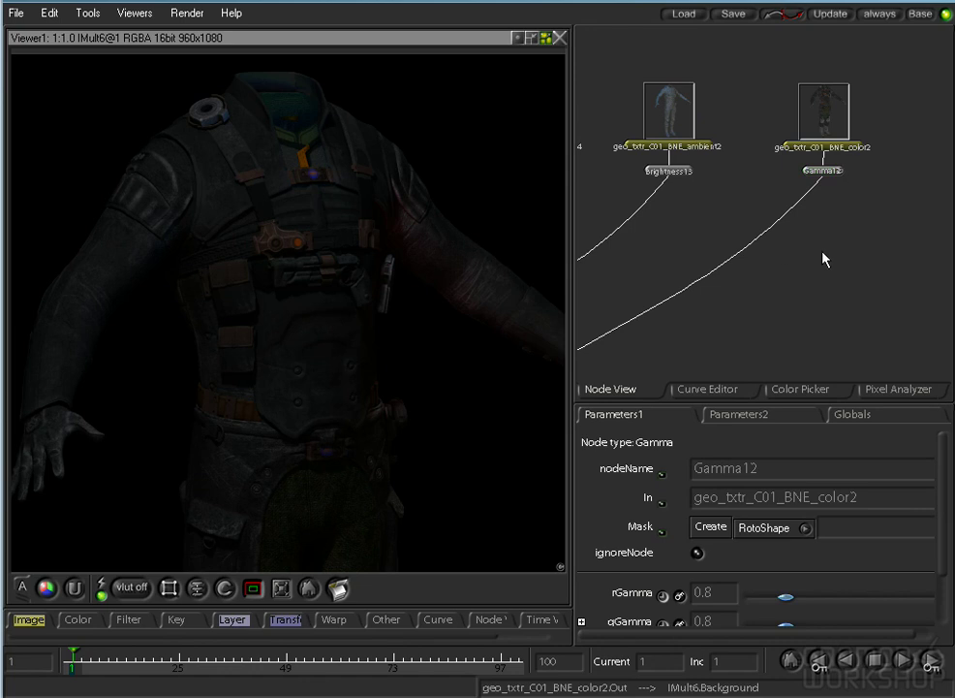
click(826, 172)
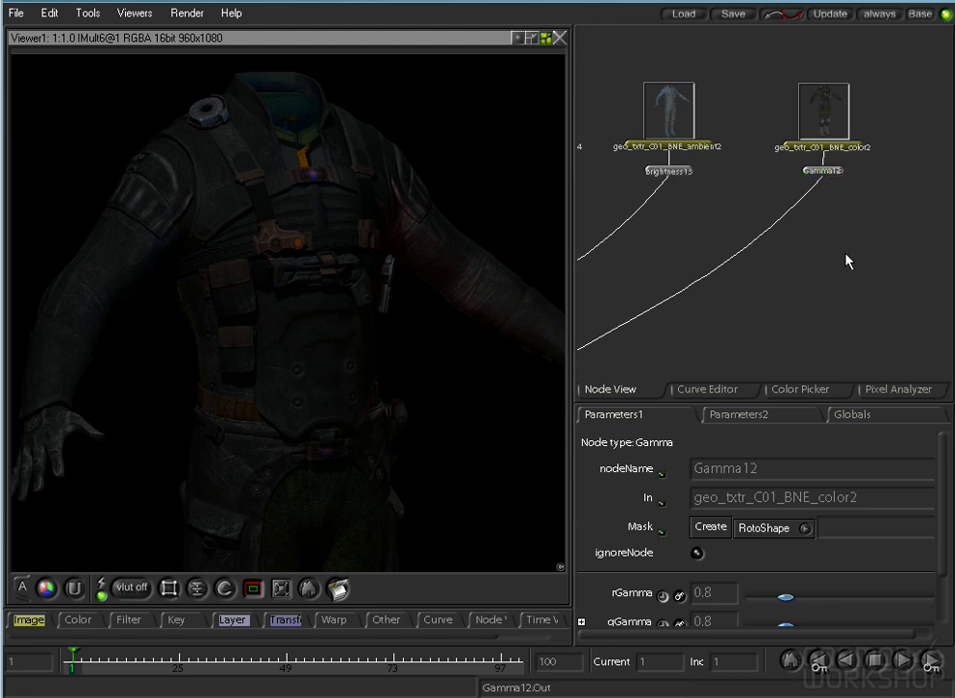
Add an IAdd node that joins the specular key pass with the specular bounce pass.
key(space)
drag(825, 243, 524, 270)
drag(740, 259, 328, 370)
drag(520, 345, 627, 378)
click(452, 330)
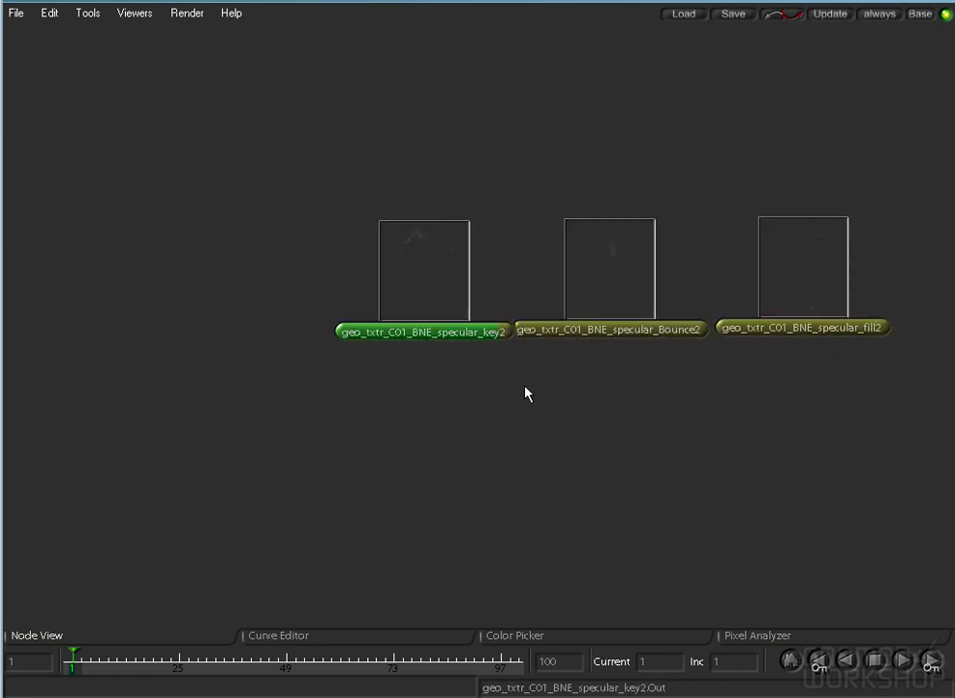
key(space)
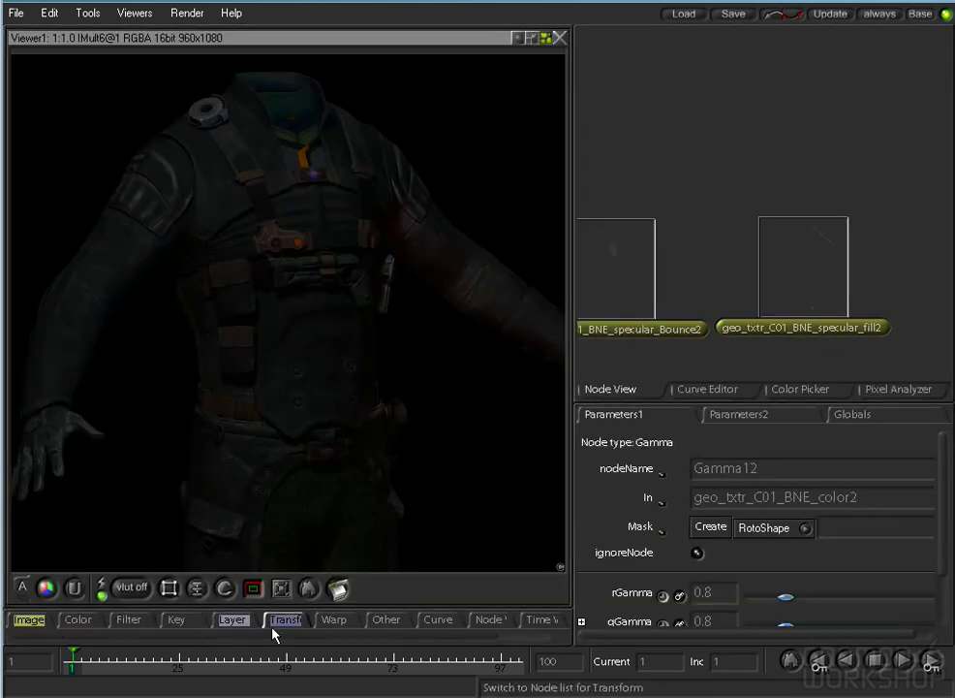
right_click(241, 625)
click(281, 696)
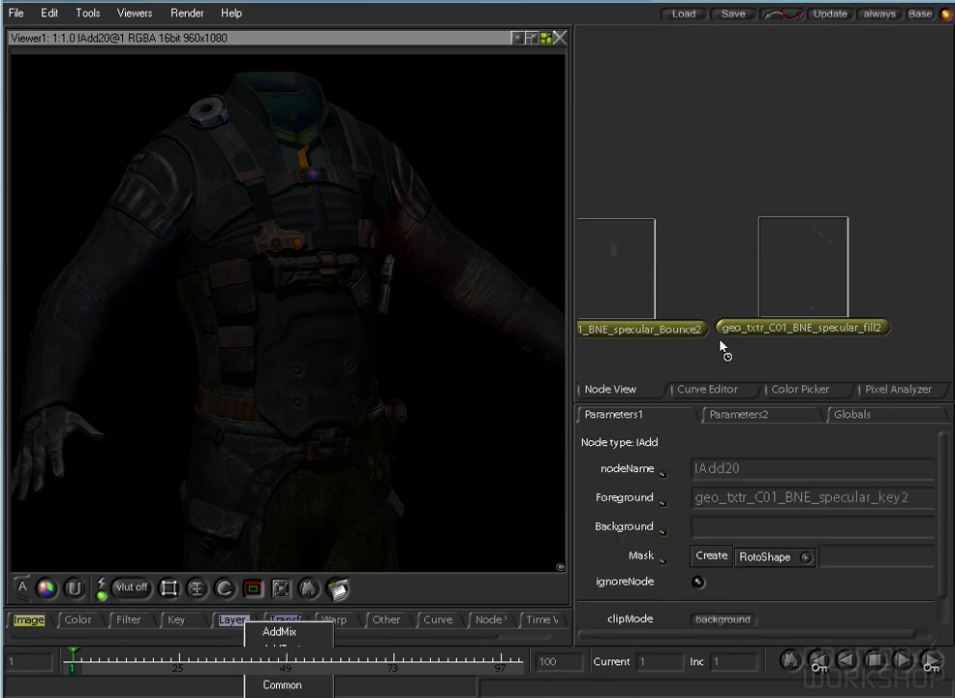
key(space)
drag(433, 390, 621, 346)
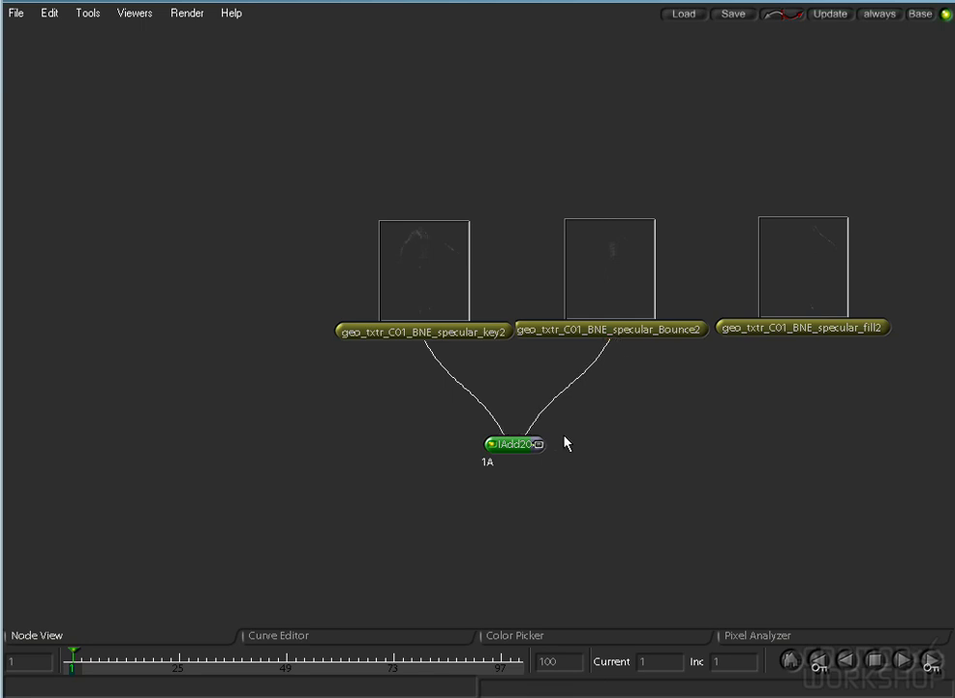
Paste another IAdd node below and use it to join the key and bounce specular sum with the specular fill pass.
key(ctrl+v)
drag(630, 380, 465, 292)
drag(395, 390, 404, 467)
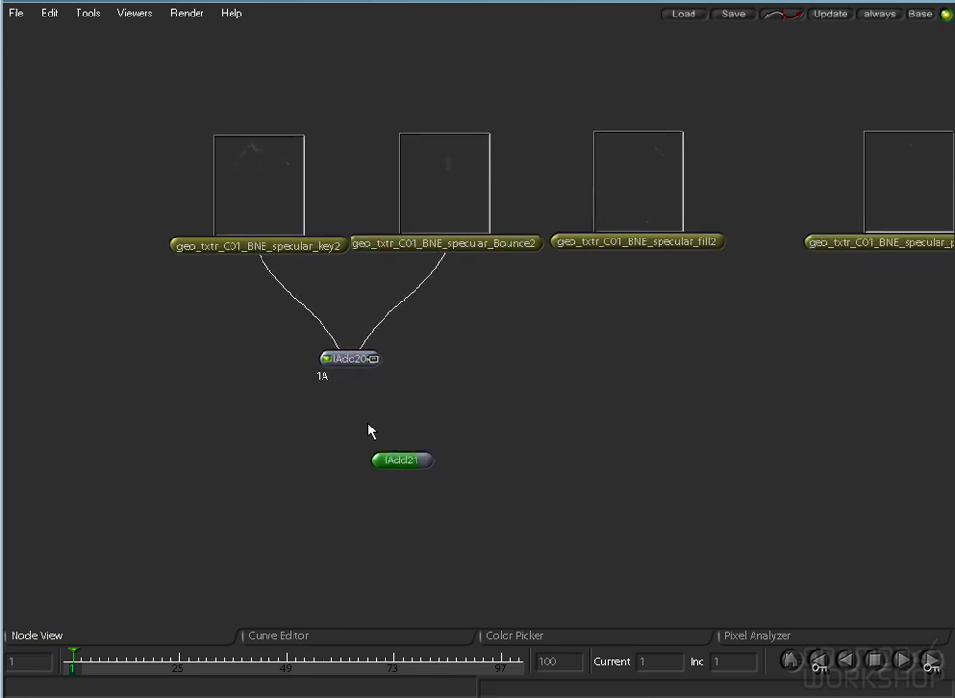
drag(351, 366, 631, 266)
drag(405, 462, 430, 472)
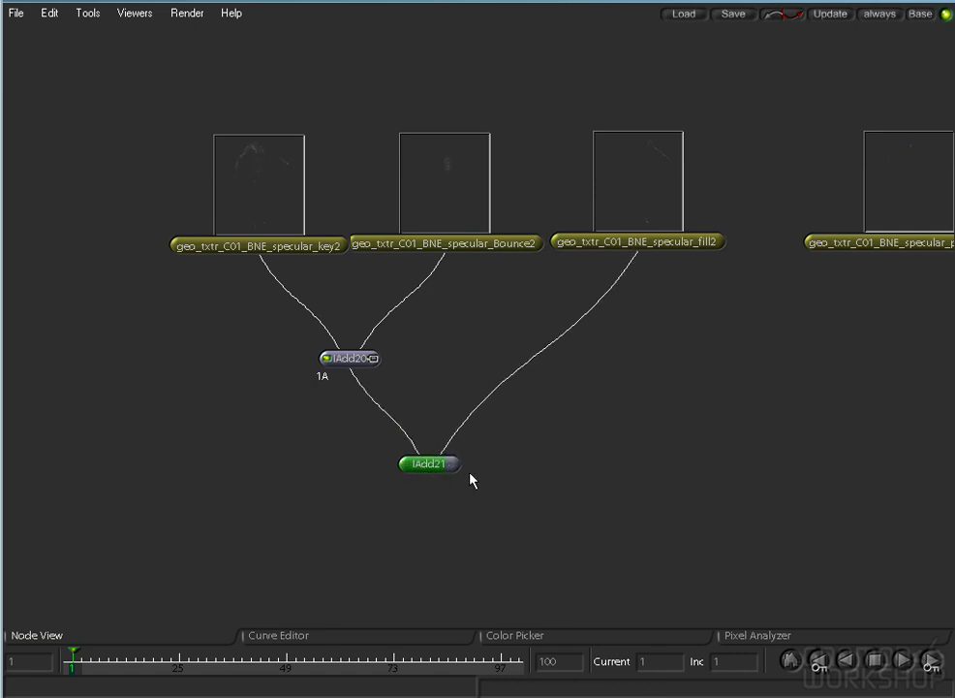
Paste an IAdd node below the two specular point light passes and connect both passes to its inputs.
key(space)
drag(623, 317, 808, 214)
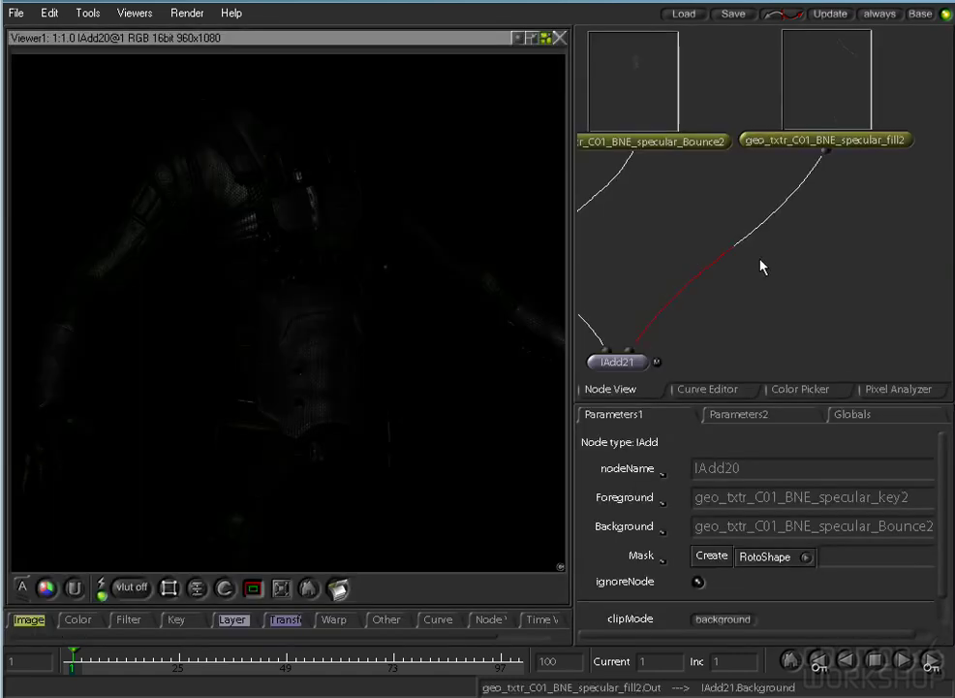
drag(761, 262, 843, 227)
click(704, 325)
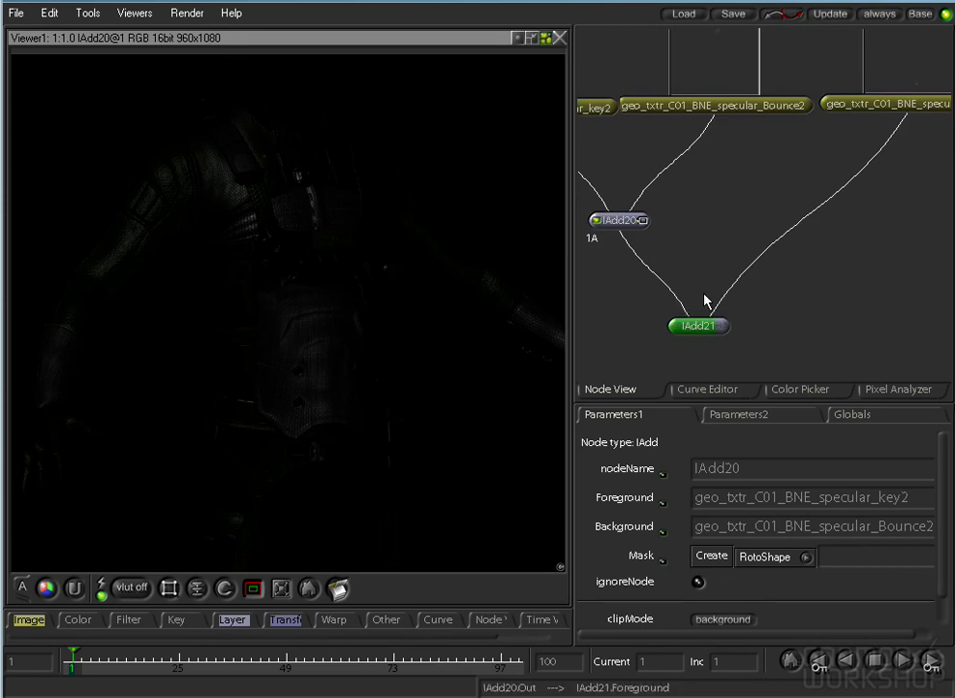
drag(845, 238, 731, 261)
drag(879, 257, 690, 267)
key(space)
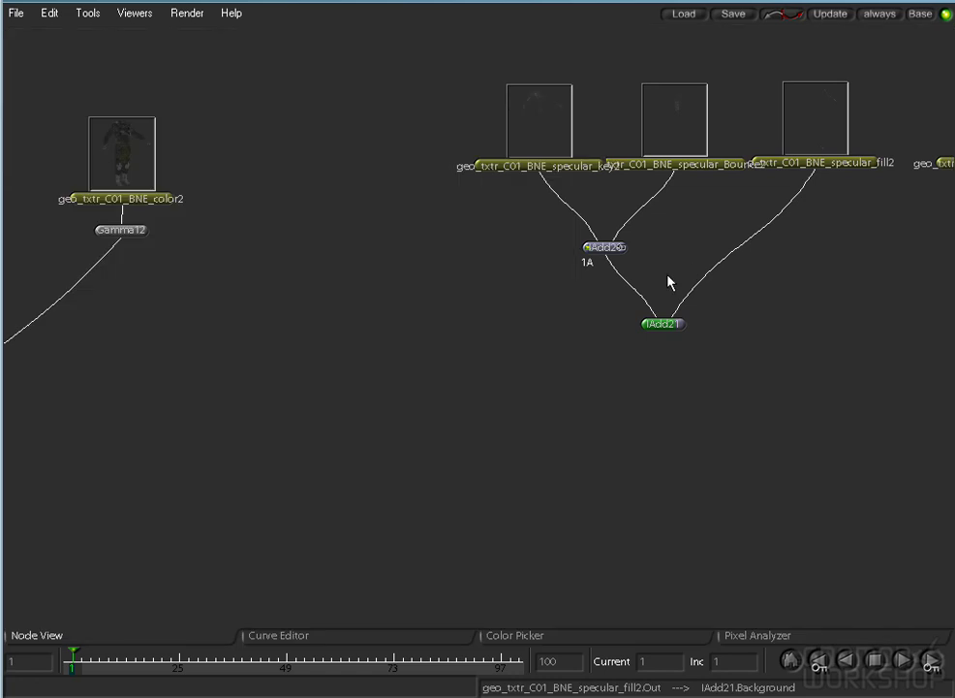
drag(829, 306, 427, 364)
click(596, 202)
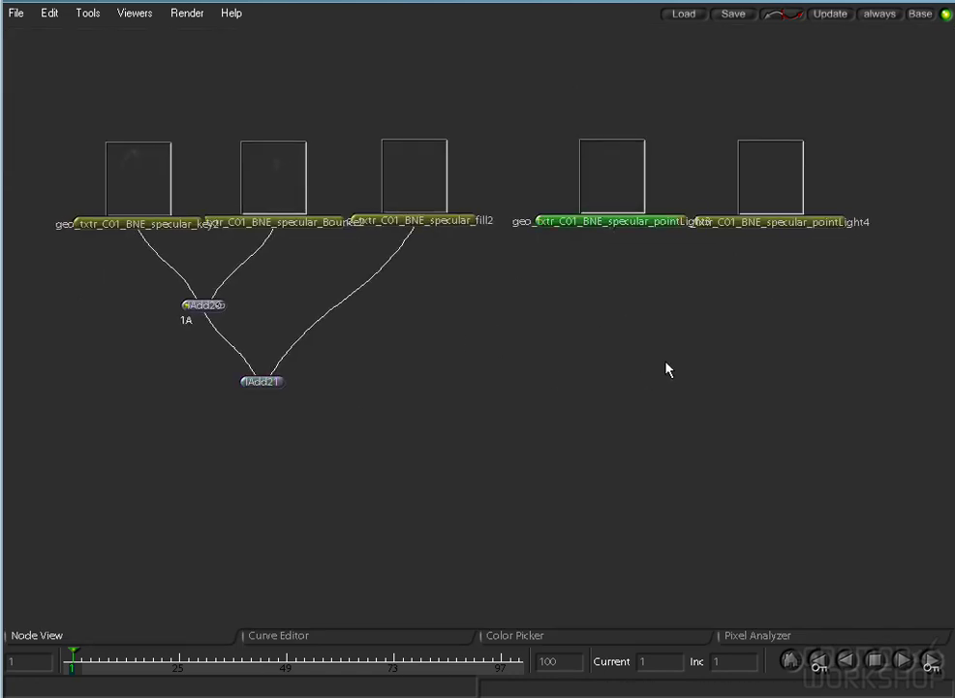
key(ctrl+v)
drag(640, 312, 609, 229)
drag(656, 312, 778, 227)
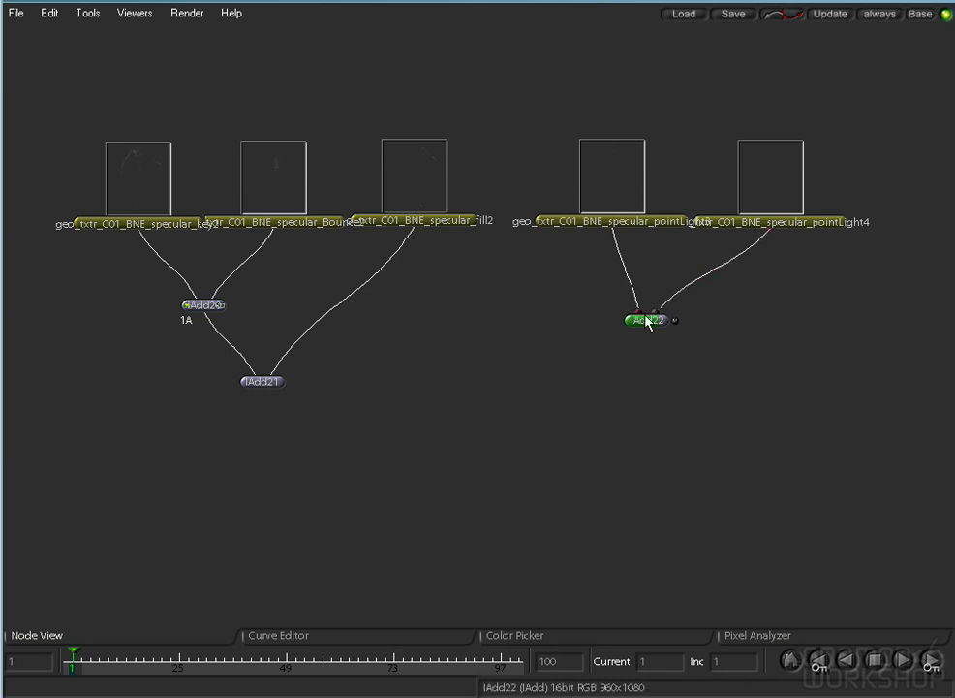
Tidy the layout by moving IAdd22 and shifting the two specular point light passes closer to the other specular passes.
drag(647, 320, 693, 315)
drag(830, 363, 628, 124)
drag(613, 180, 595, 177)
Add an IAdd node that joins IAdd21 with IAdd22, and view the combined specular result on the character.
click(253, 400)
click(265, 384)
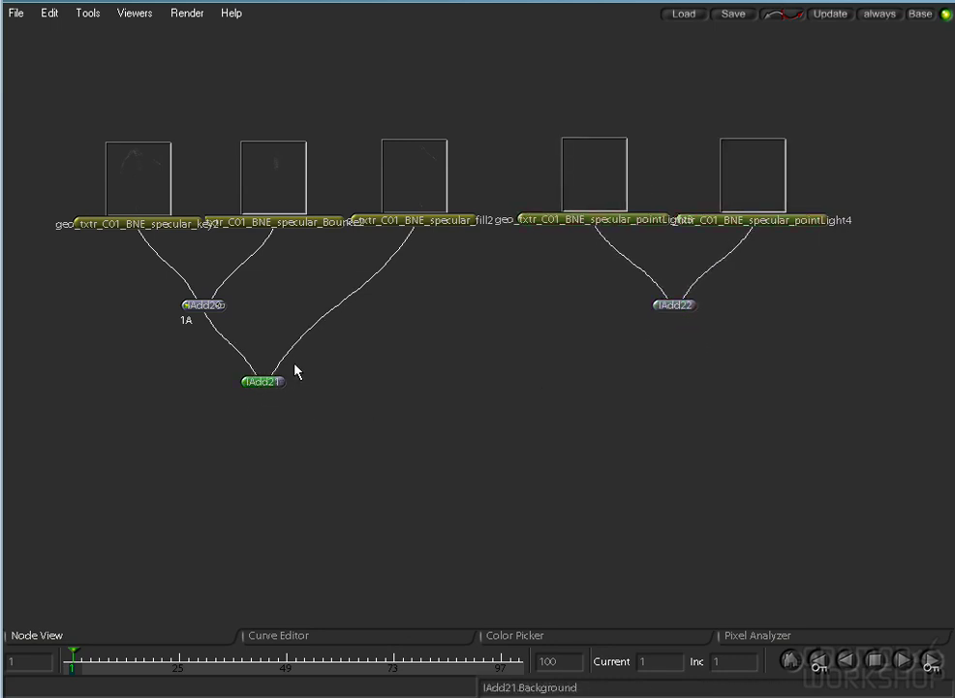
drag(330, 449, 684, 312)
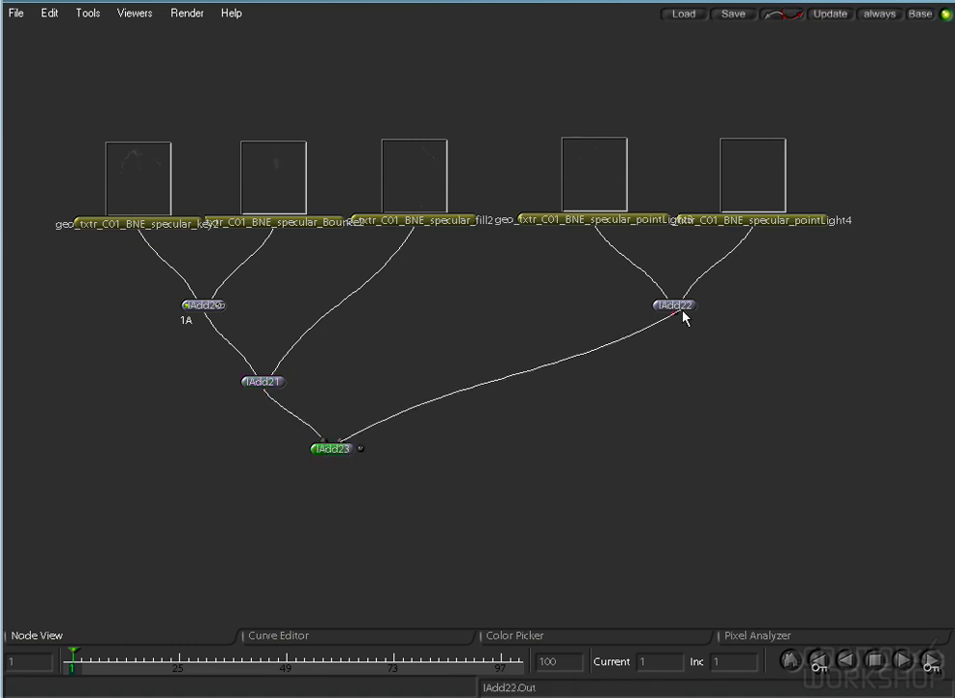
key(space)
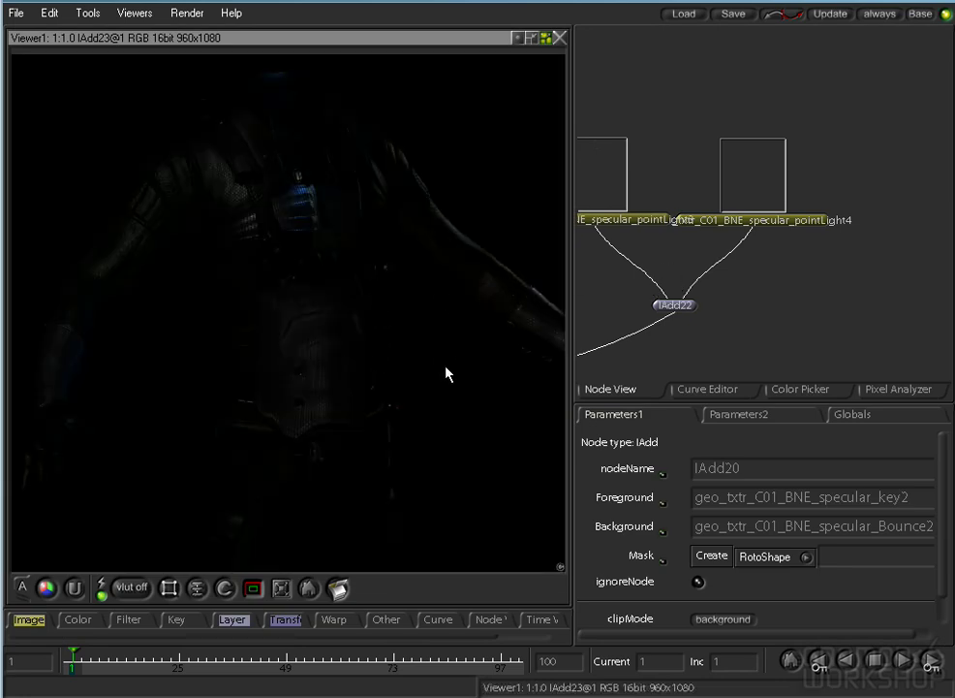
drag(422, 366, 426, 266)
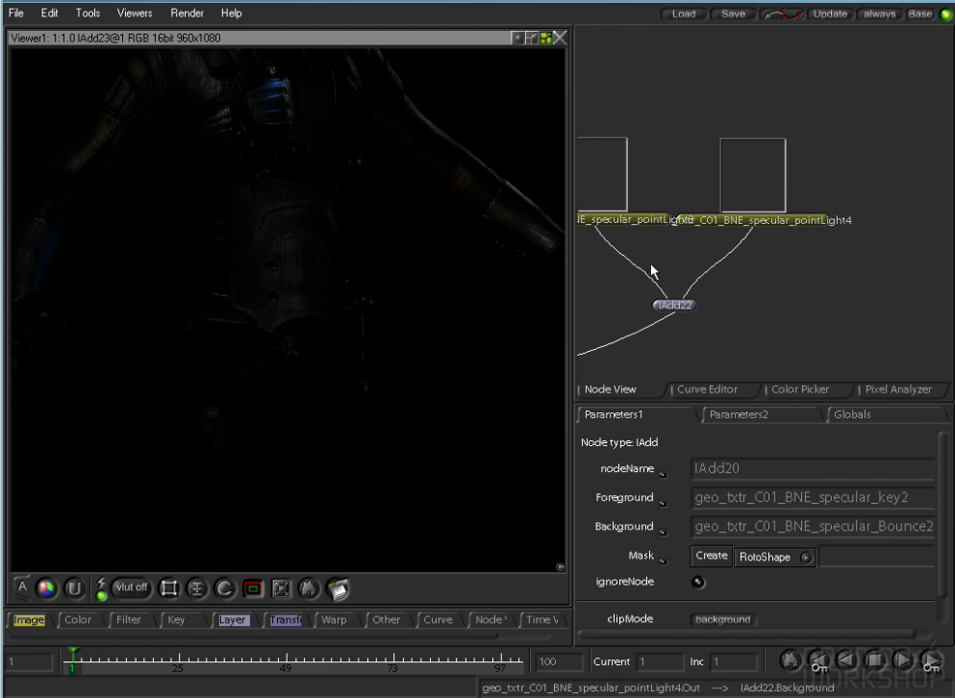
Select the whole specular node group and move it slightly closer to the diffuse tree.
key(space)
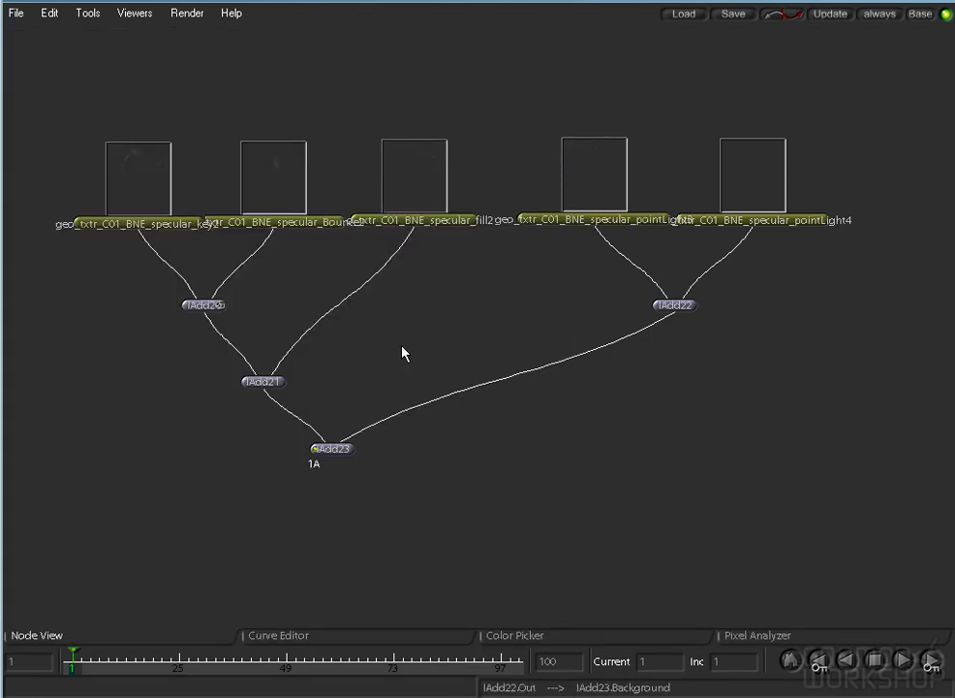
key(f)
drag(678, 361, 586, 361)
drag(460, 439, 699, 268)
drag(695, 313, 665, 325)
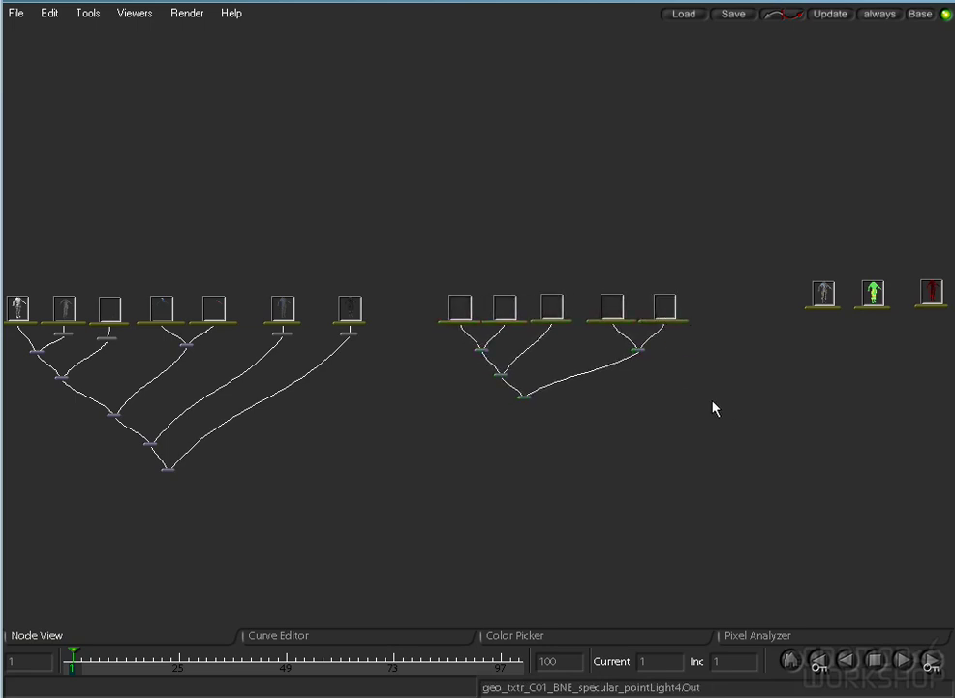
Space out the control2 and data2 passes in a row beside the reflect2 pass.
drag(713, 402, 391, 415)
scroll(519, 335, up, 2)
drag(496, 302, 608, 308)
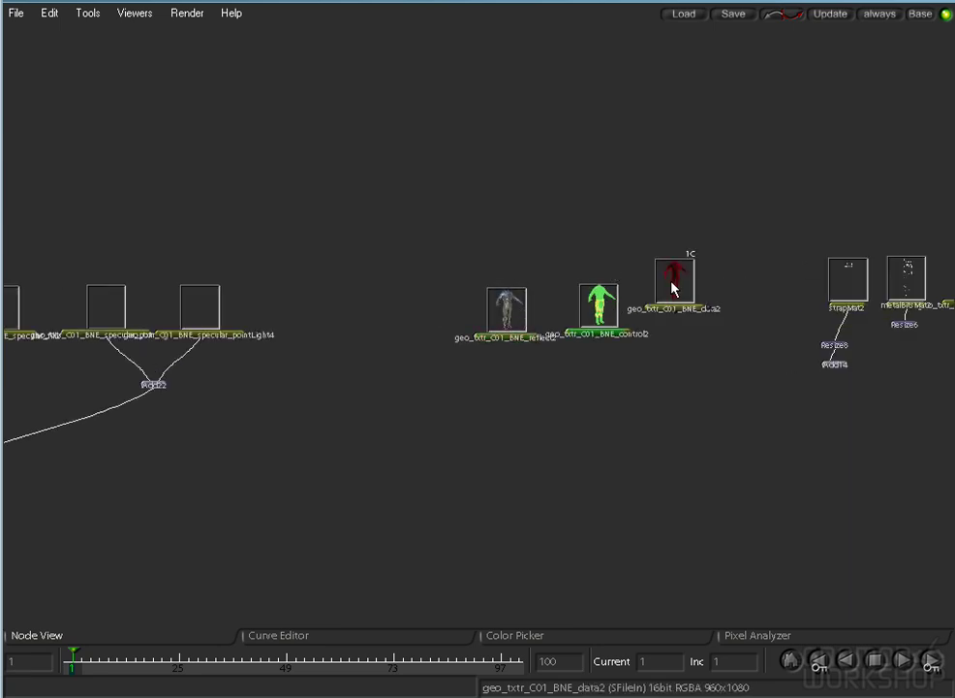
drag(672, 281, 695, 310)
drag(597, 304, 603, 304)
drag(455, 353, 706, 386)
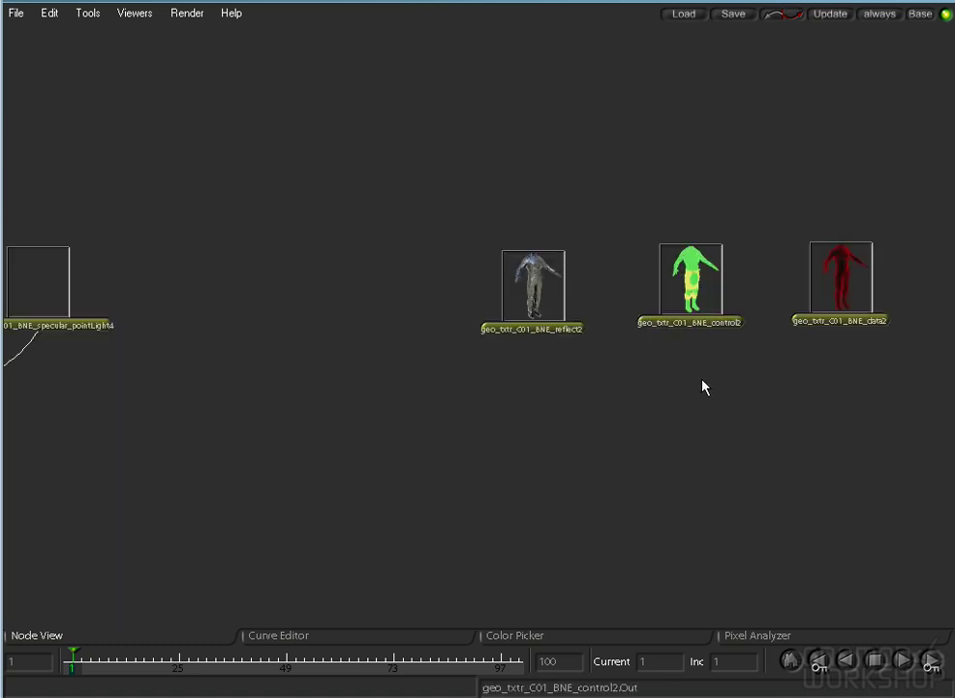
View the reflect2 pass and examine the reflections on the character's upper body.
double_click(564, 278)
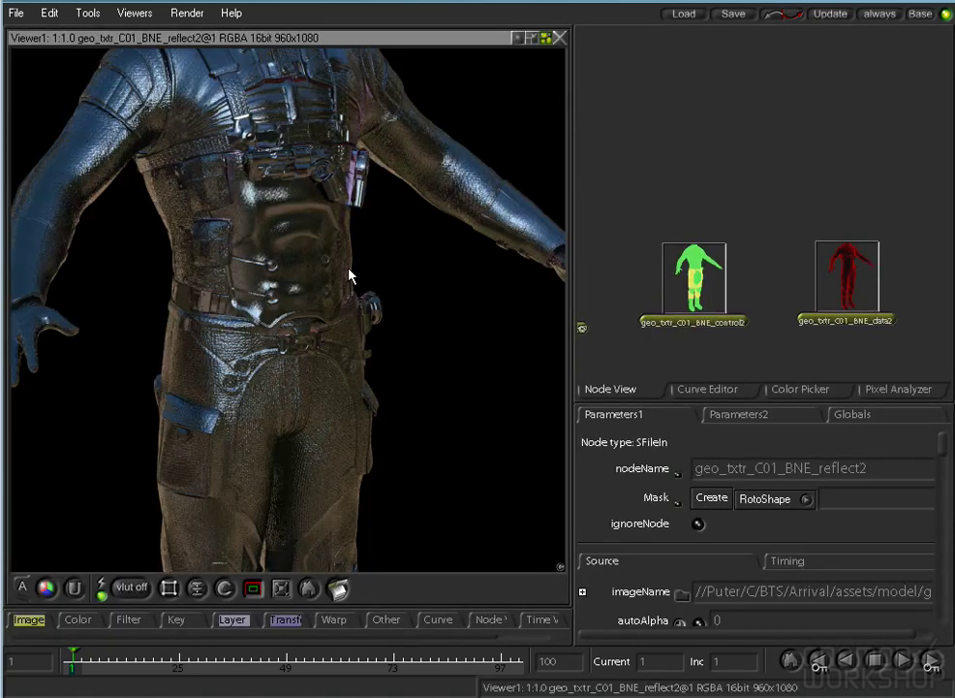
drag(349, 277, 349, 288)
drag(330, 197, 310, 233)
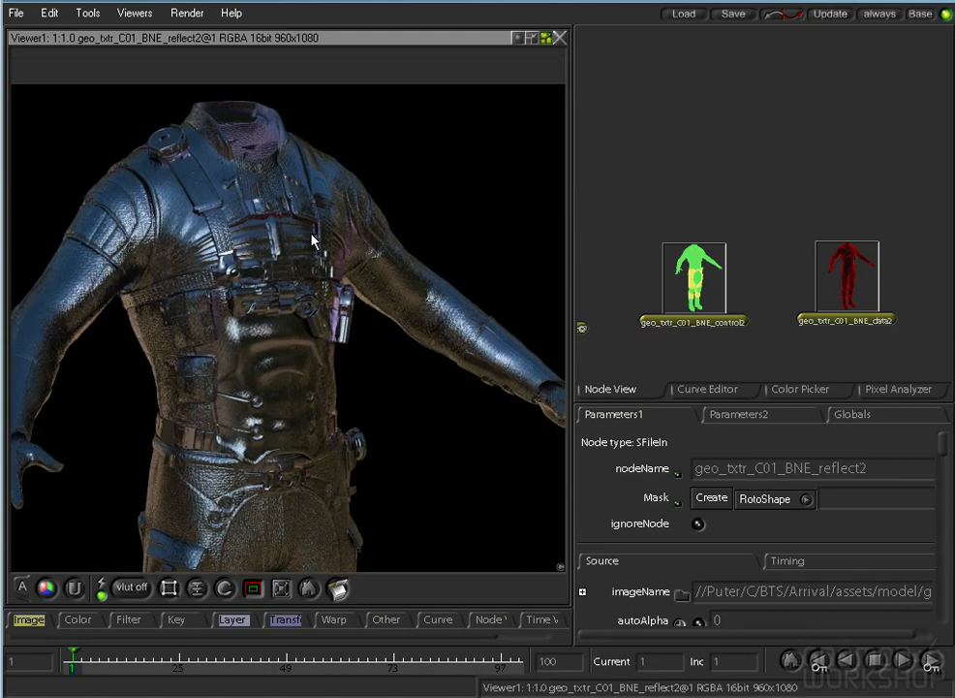
drag(659, 189, 700, 147)
click(661, 205)
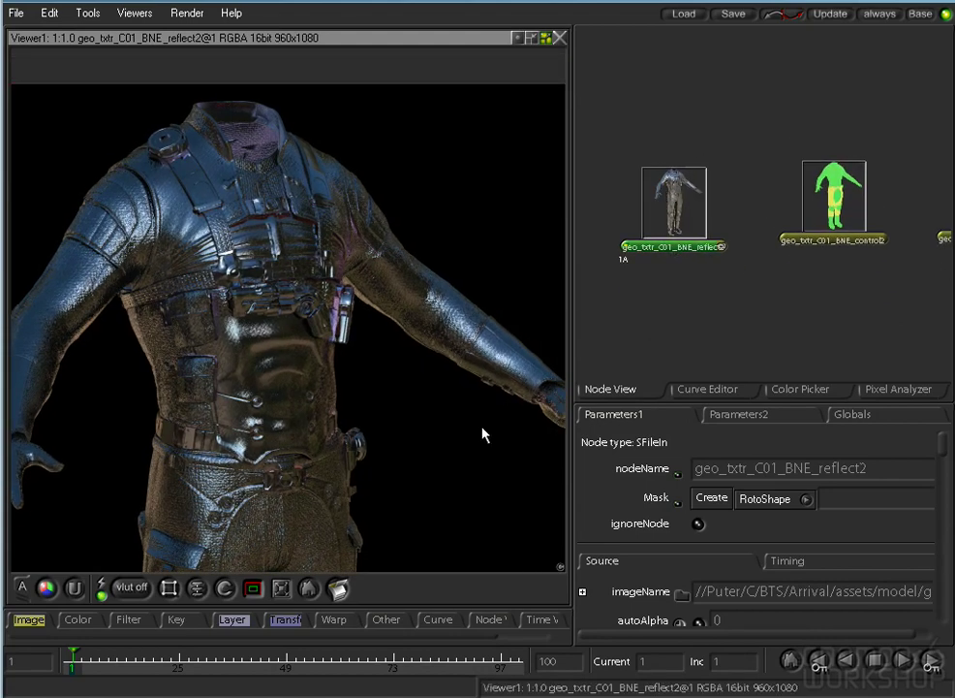
View the data2 pass, attach a Reorder node to it, and set its channels to rrrr.
click(743, 283)
drag(855, 314, 684, 314)
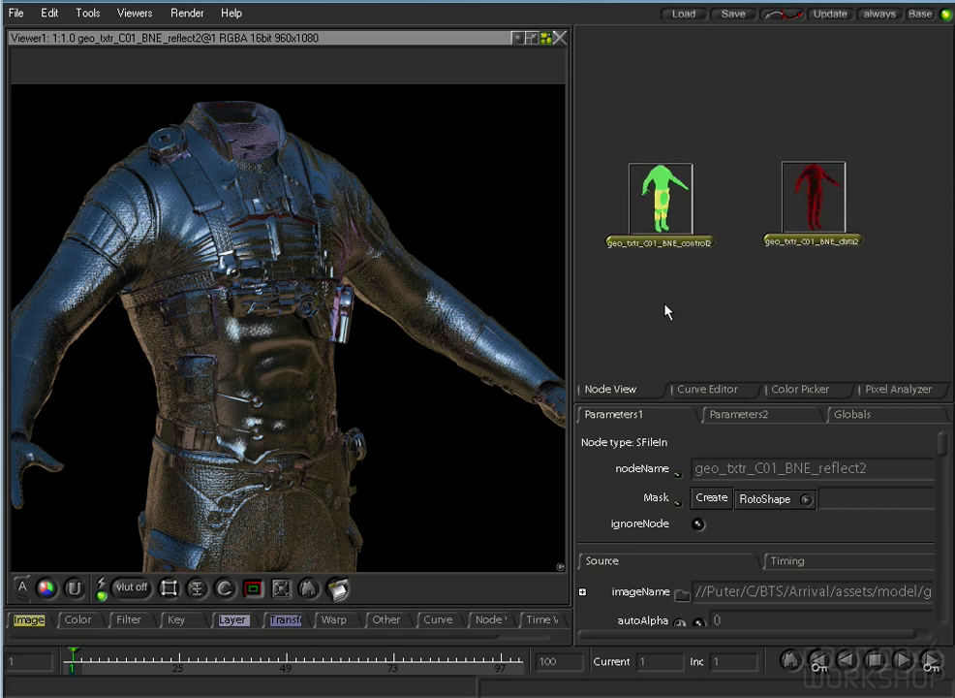
double_click(803, 211)
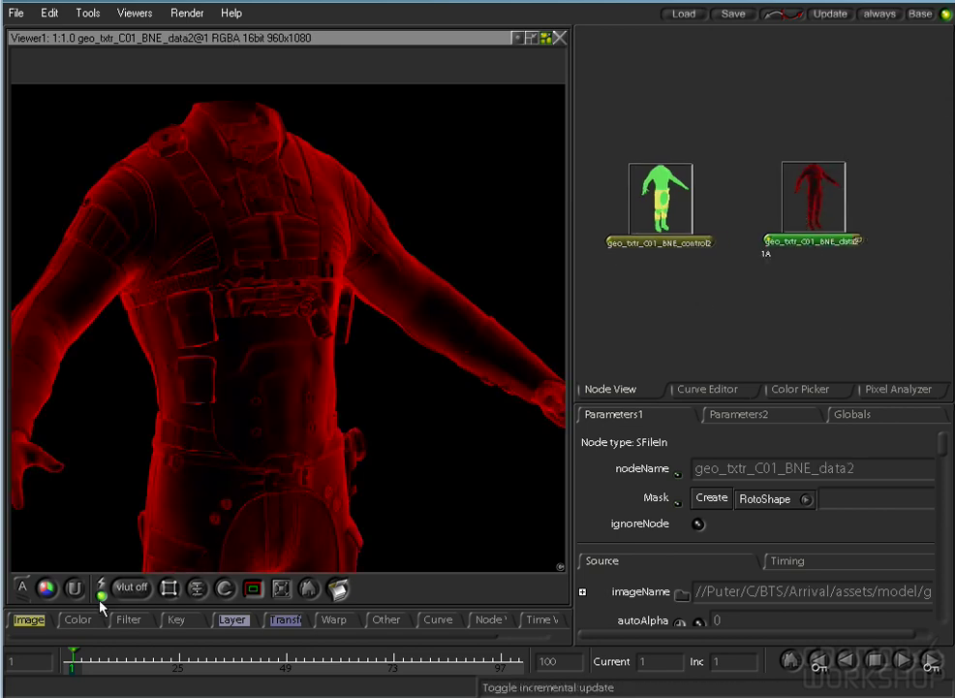
click(80, 620)
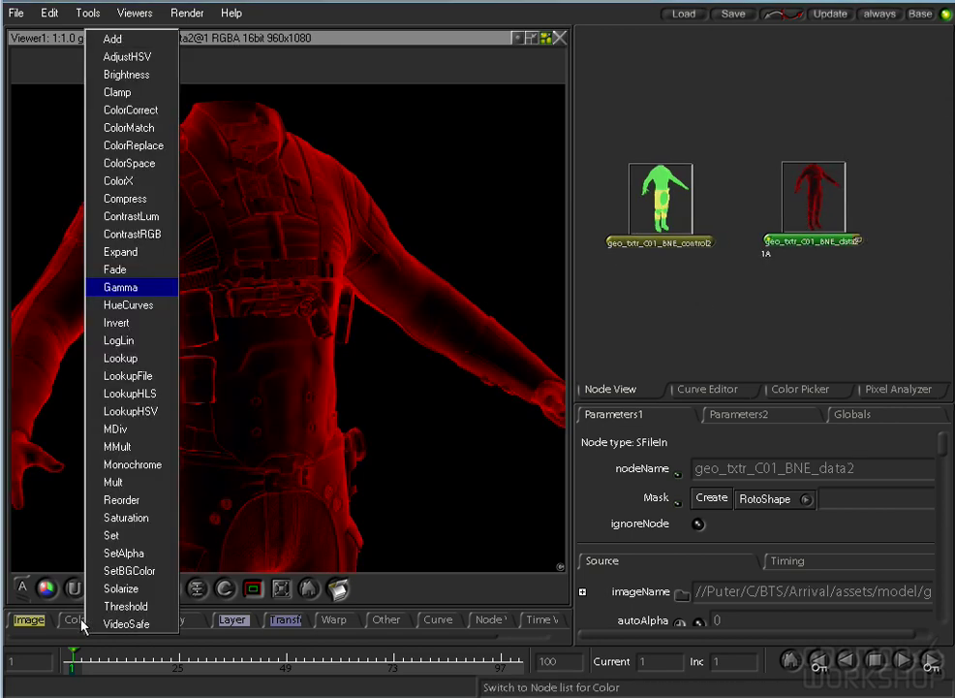
click(128, 506)
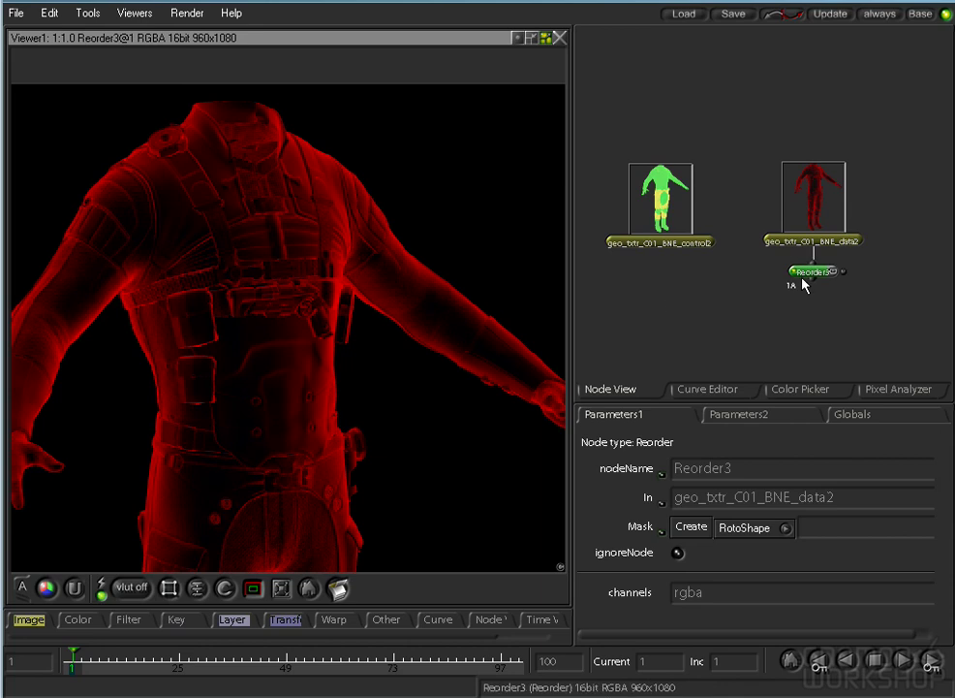
click(729, 598)
text(rrrr)
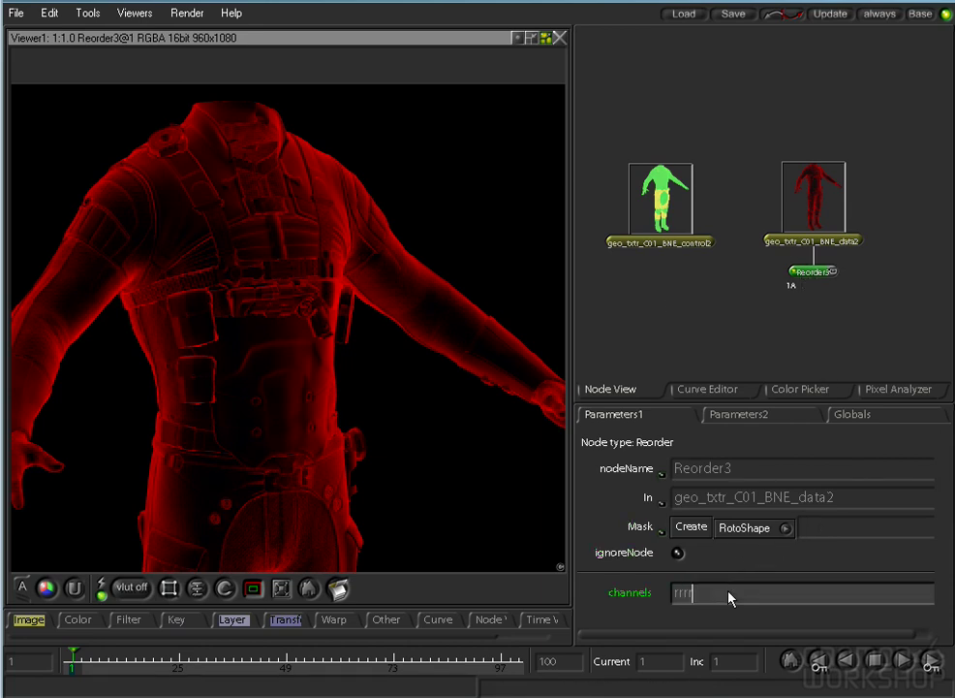
key(Return)
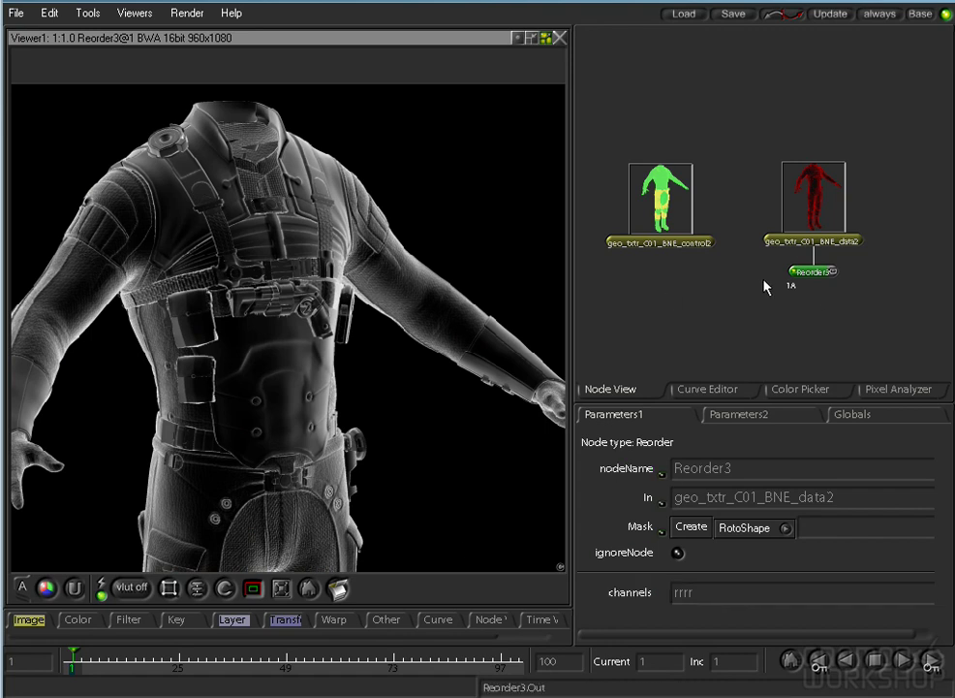
Add a Gamma node after Reorder3 and set its gamma to 0.5.
right_click(92, 625)
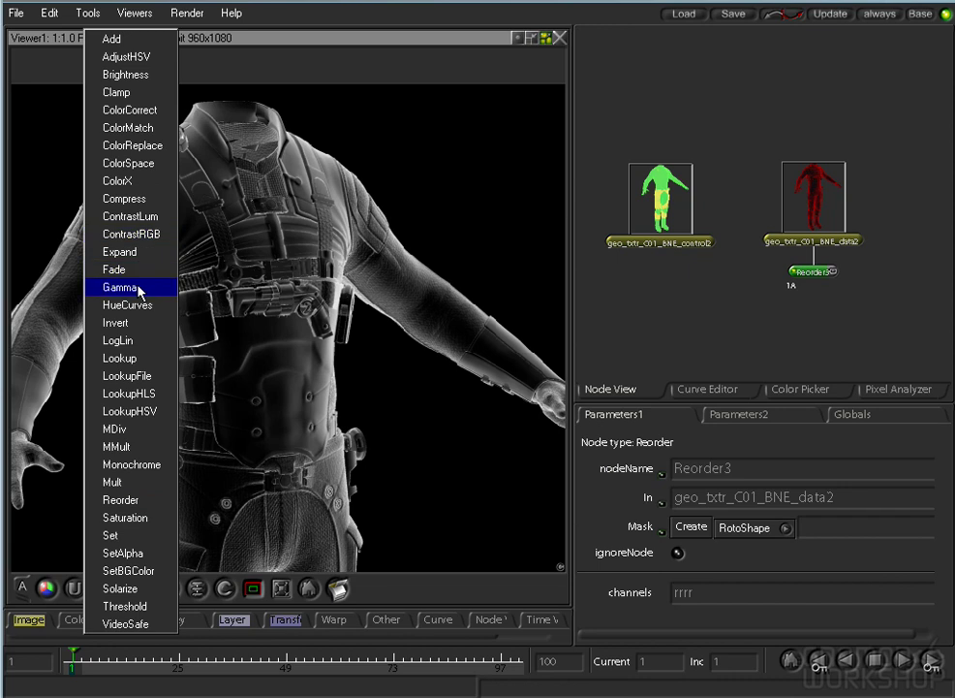
click(168, 288)
drag(796, 598, 768, 605)
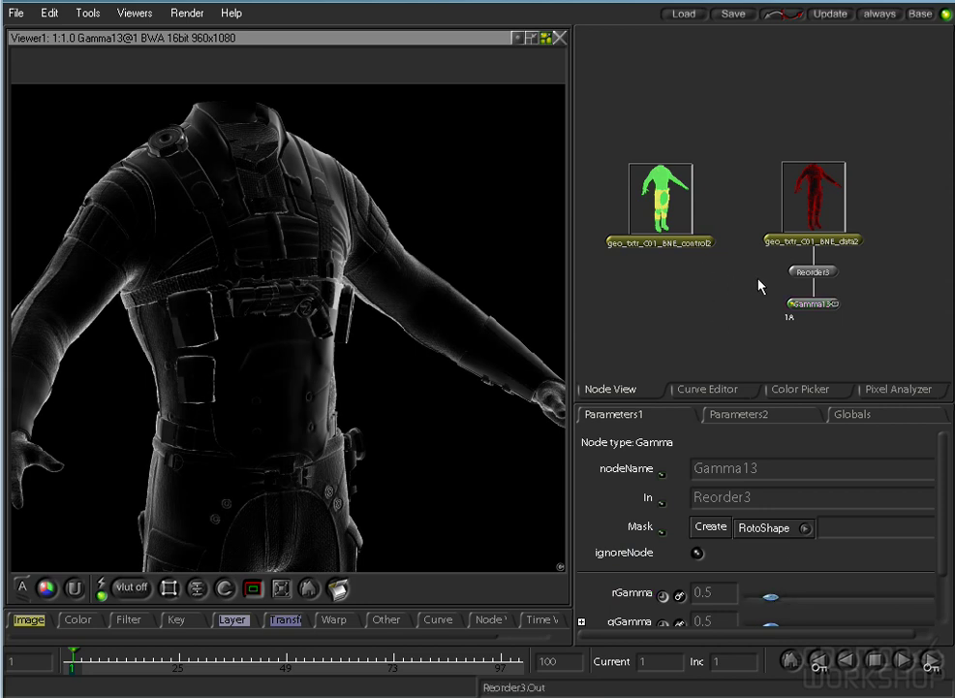
Move the ambient2 pass higher above its Brightness13 node to make room for another node.
key(space)
drag(261, 336, 611, 319)
drag(323, 337, 606, 329)
double_click(386, 181)
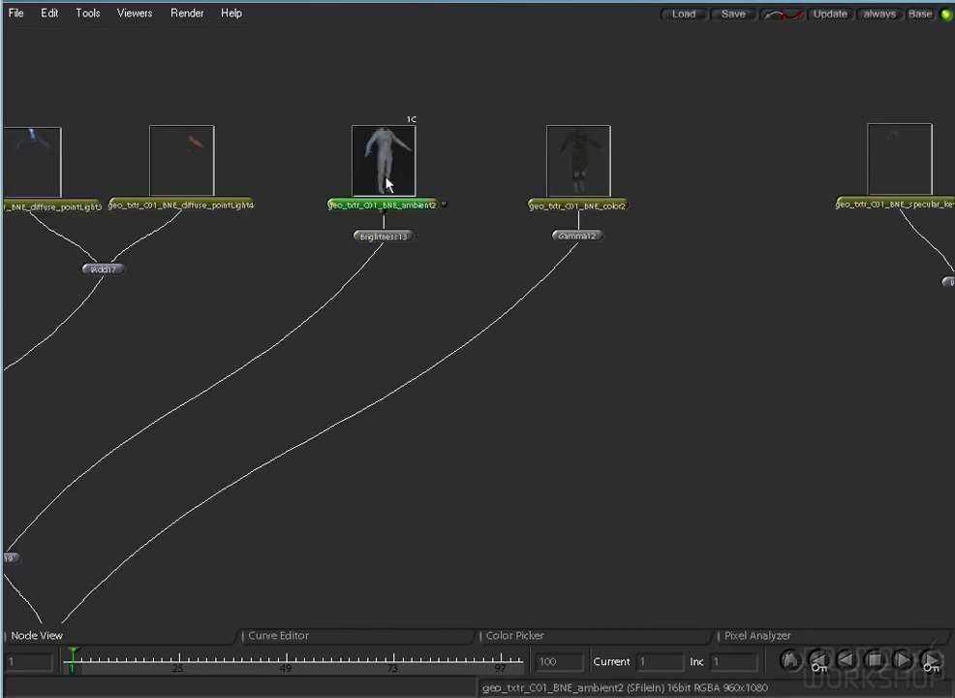
drag(388, 184, 389, 124)
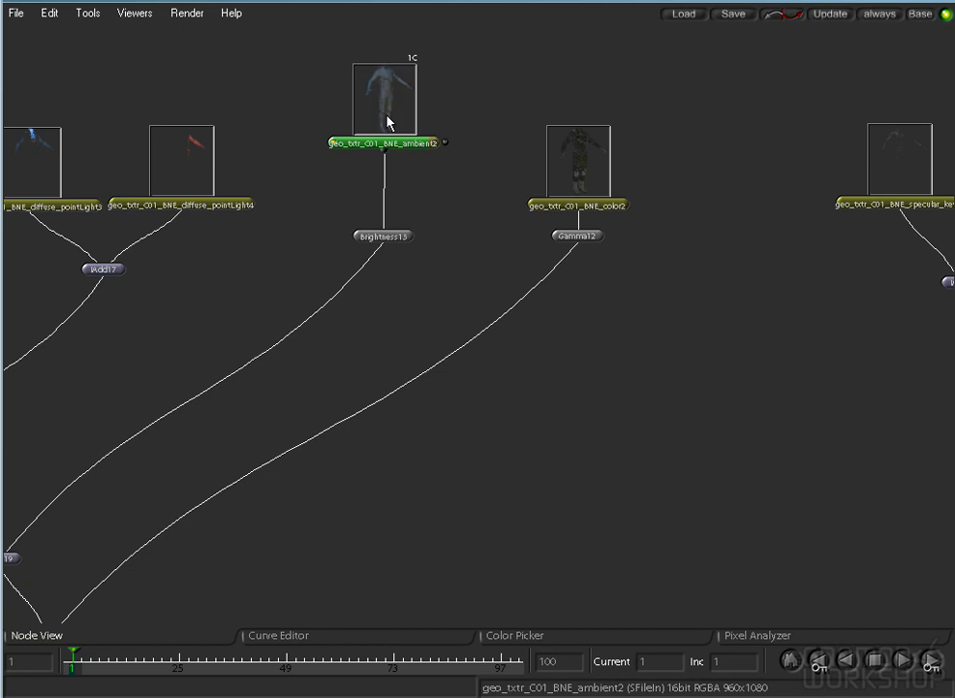
drag(310, 238, 677, 286)
View the ambient2 pass and attach a Reorder node to it as a separate branch beside Brightness13.
key(space)
double_click(762, 159)
right_click(80, 620)
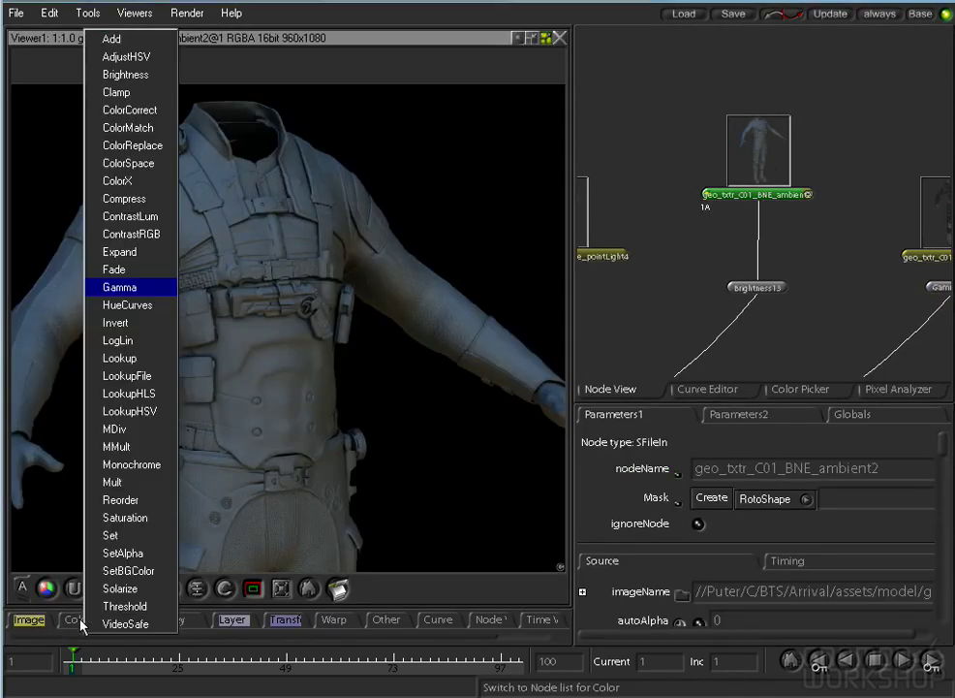
click(124, 503)
drag(759, 225, 760, 197)
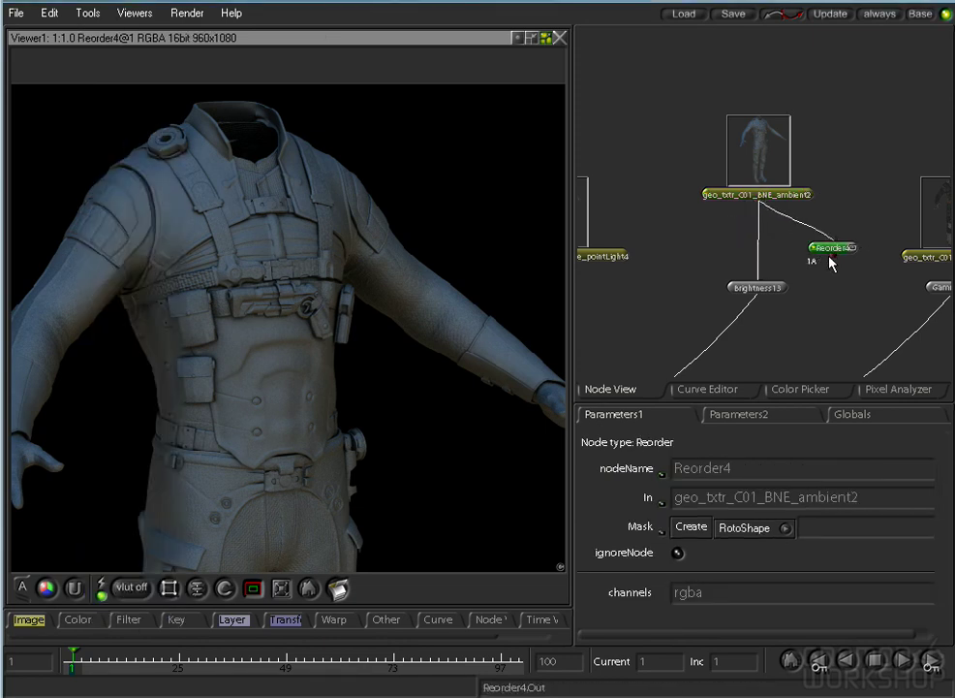
Set the channels of Reorder4 to aaaa and move Brightness13 level with it under the ambient2 pass.
key(a)
key(a)
key(a)
key(a)
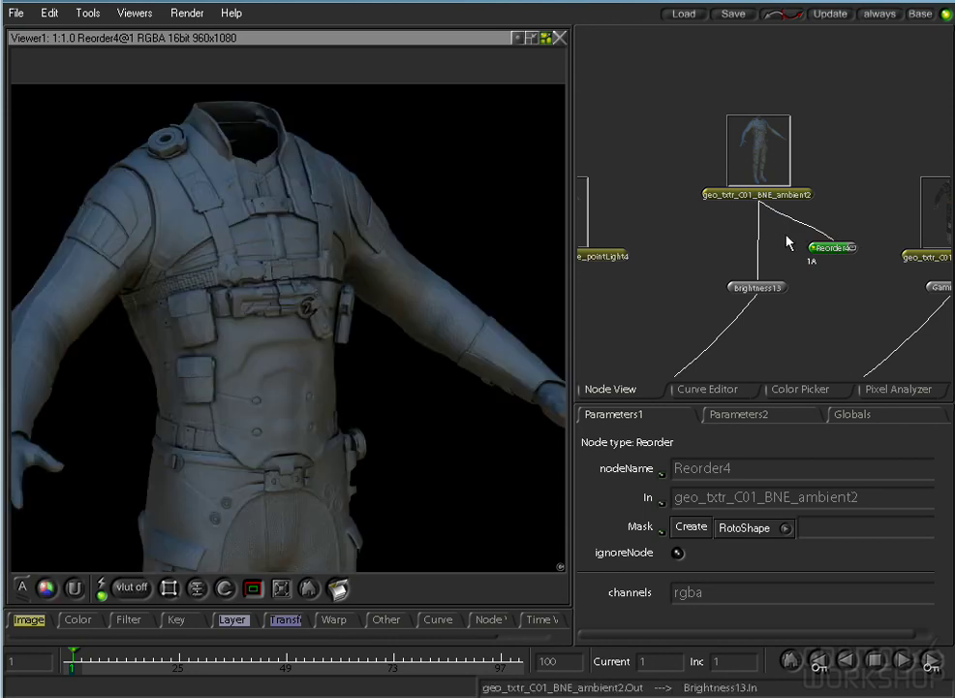
click(738, 593)
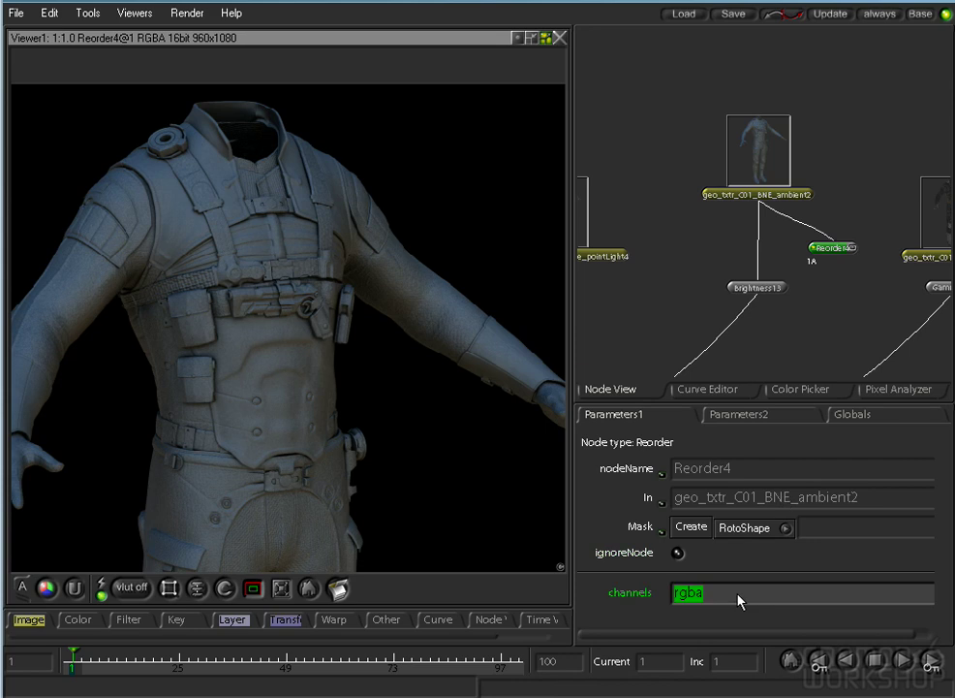
key(BackSpace)
text(aaaa)
key(Return)
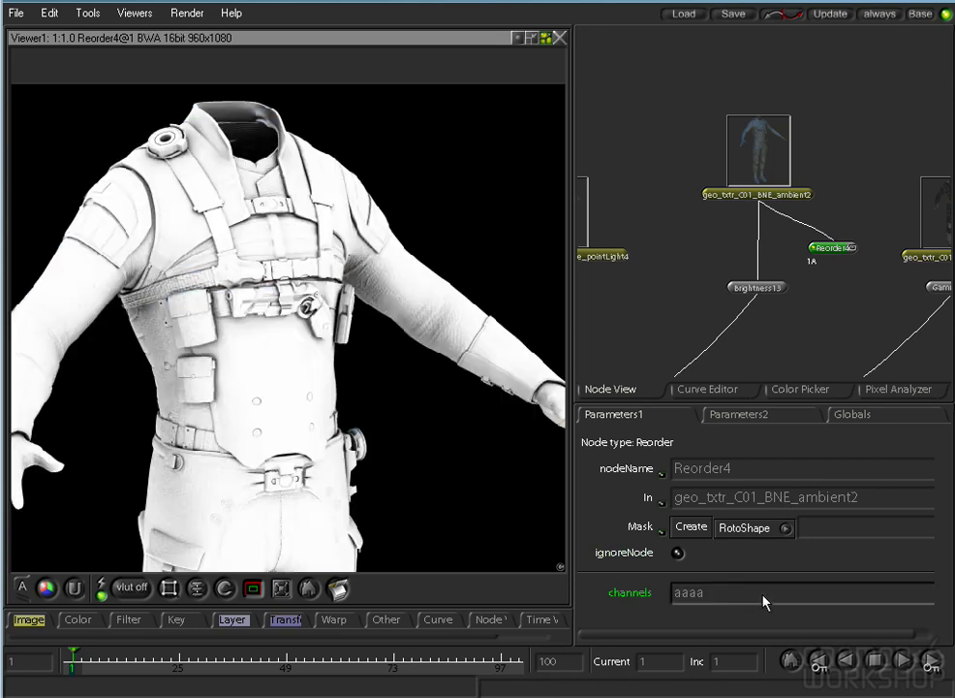
drag(757, 286, 744, 248)
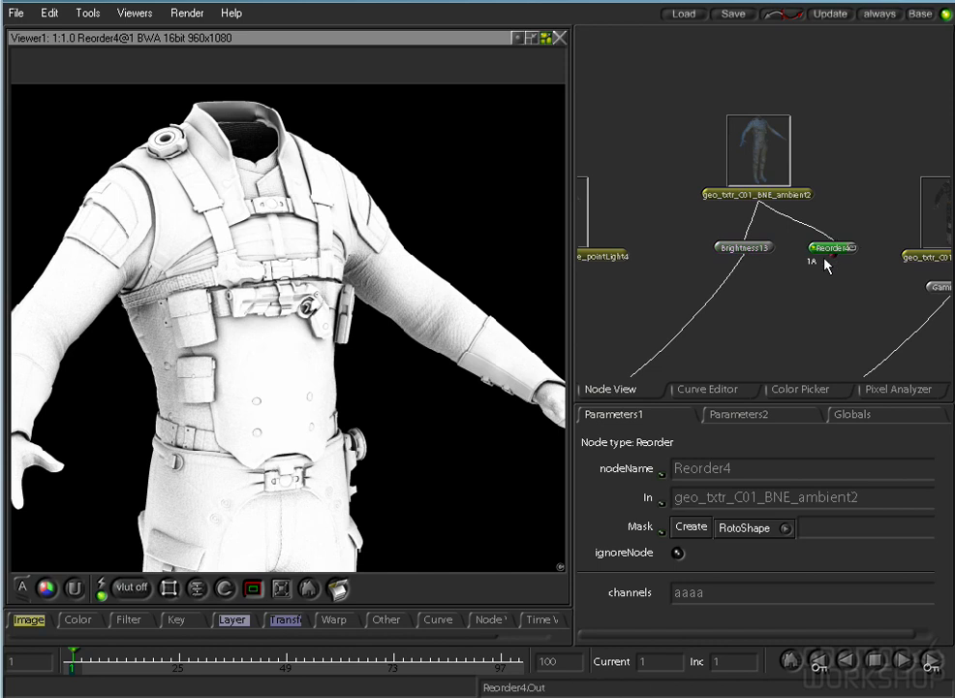
Insert an IMult node into the chain between IAdd19 and IMult6.
key(space)
drag(501, 490, 482, 273)
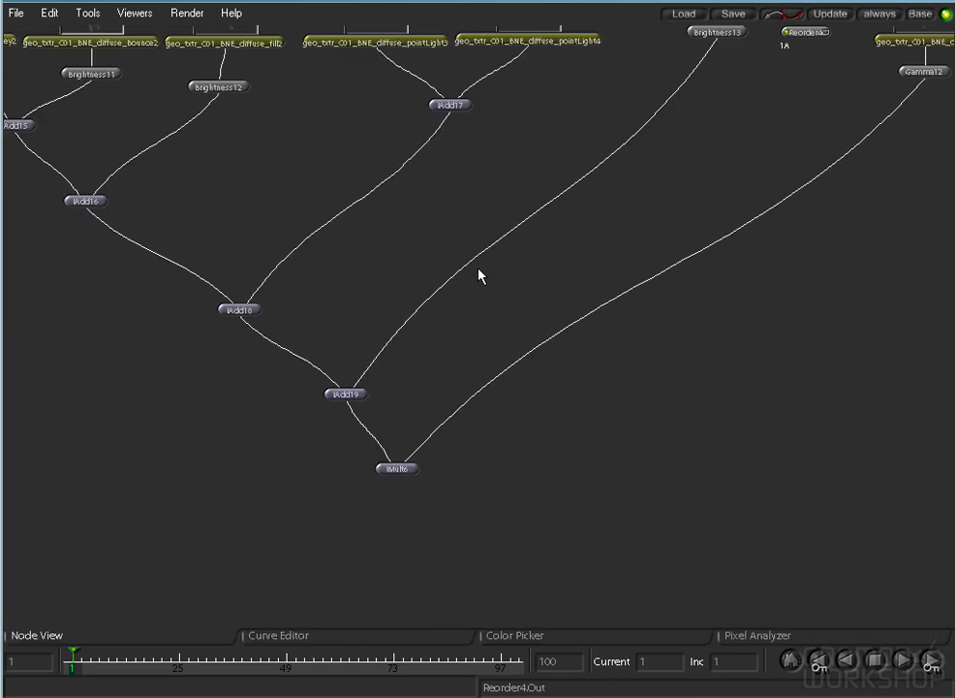
drag(335, 387, 320, 372)
key(F4)
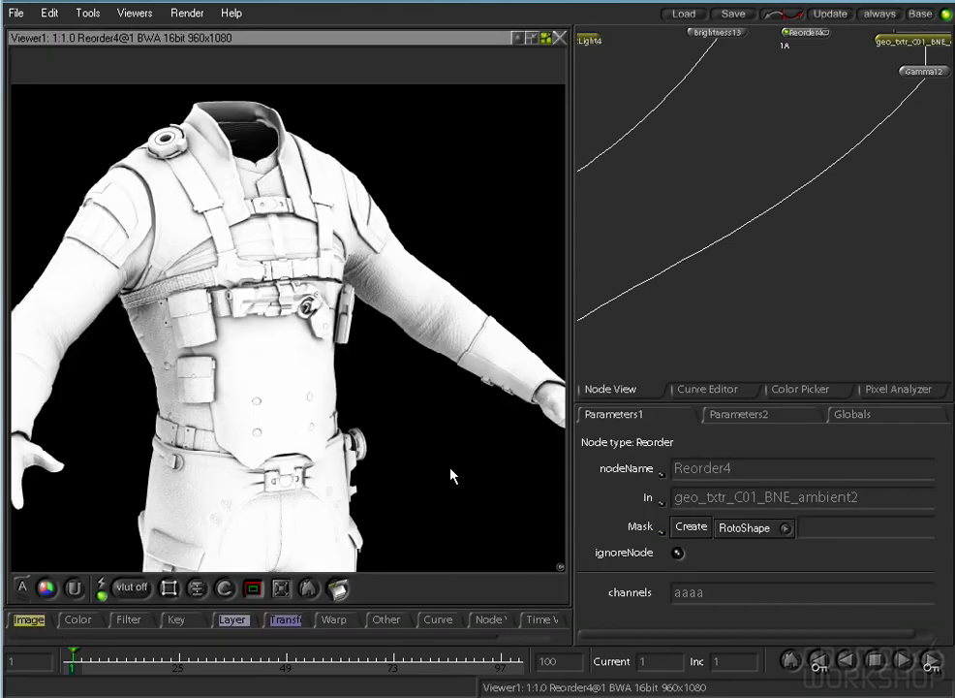
drag(637, 307, 746, 316)
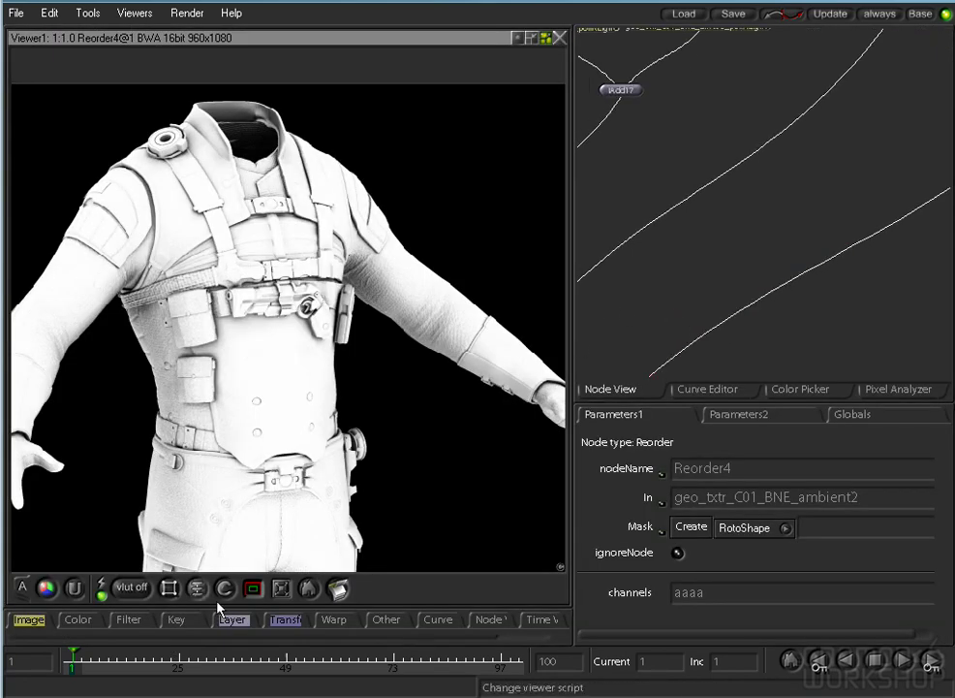
drag(680, 273, 811, 214)
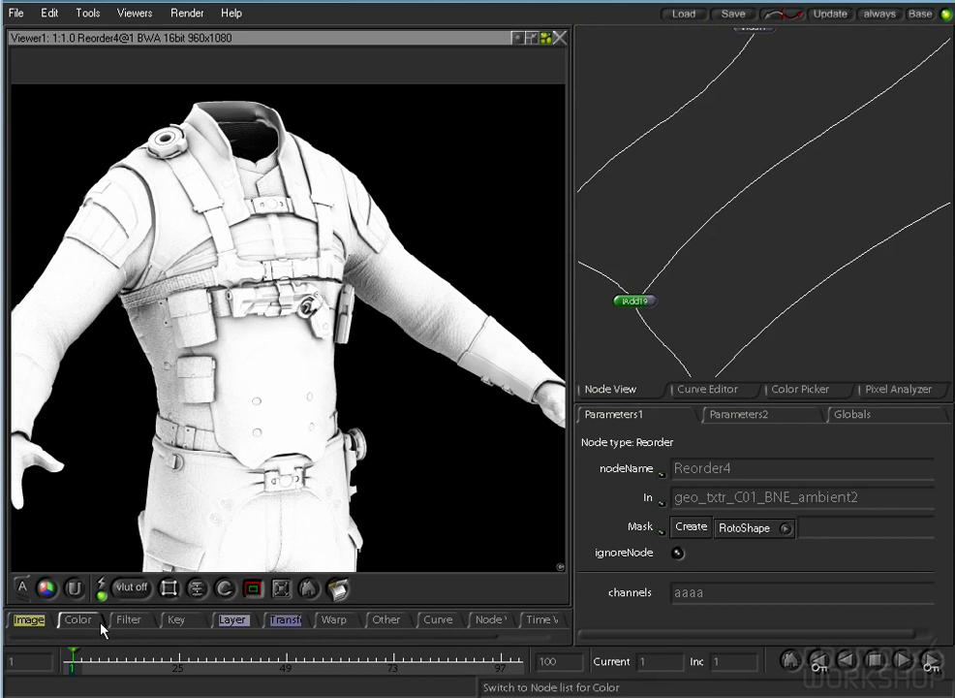
right_click(248, 625)
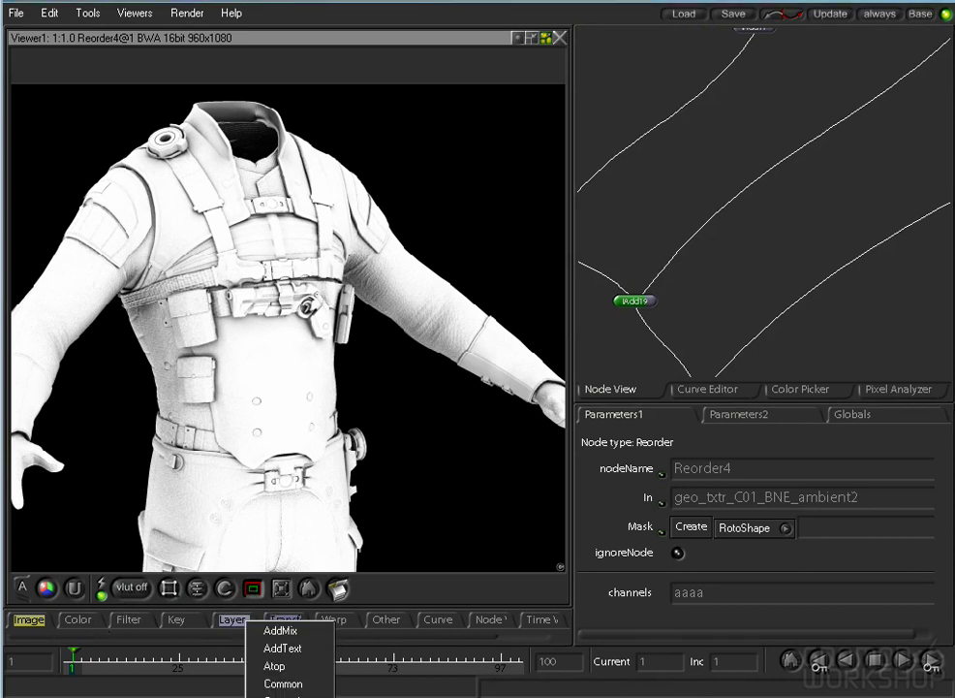
click(283, 695)
drag(635, 337, 655, 347)
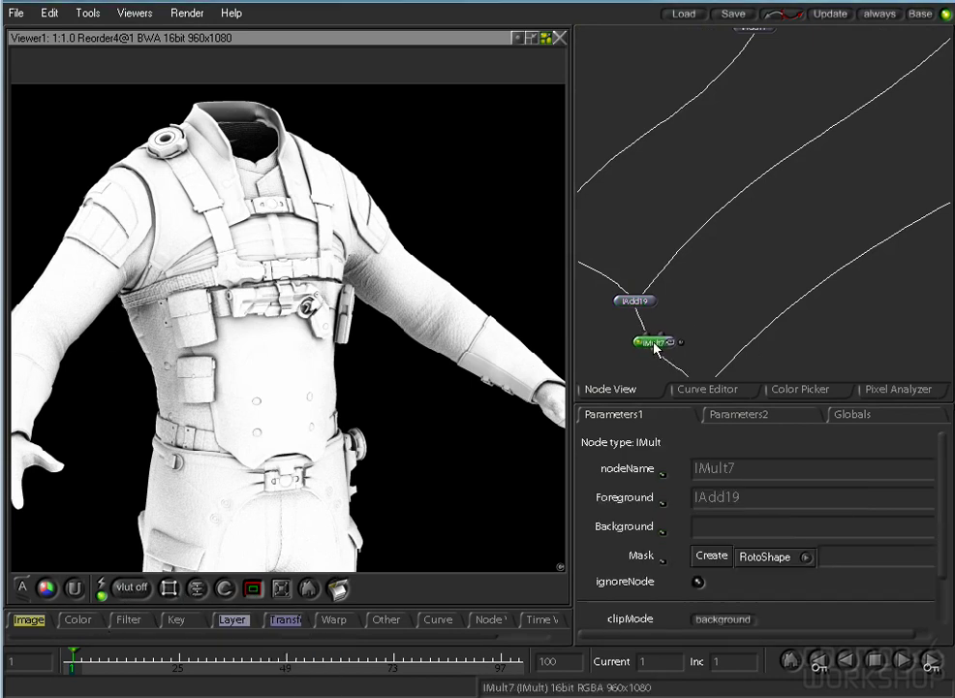
Connect Reorder4's output to the background input of IMult7 and shift that node slightly towards the new connection.
key(grave)
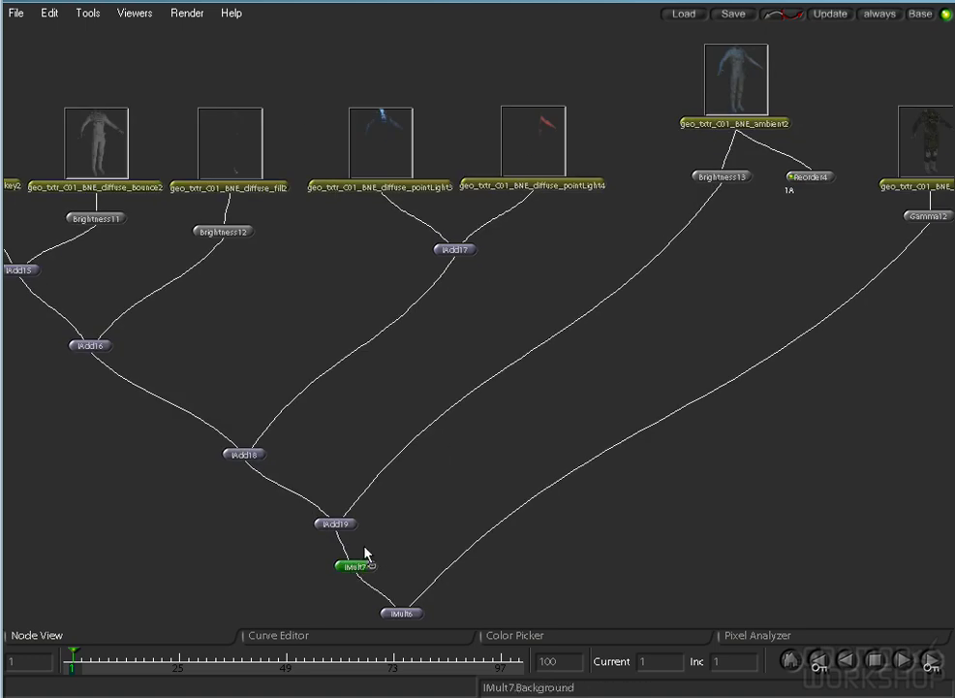
drag(368, 562, 814, 184)
drag(355, 566, 368, 566)
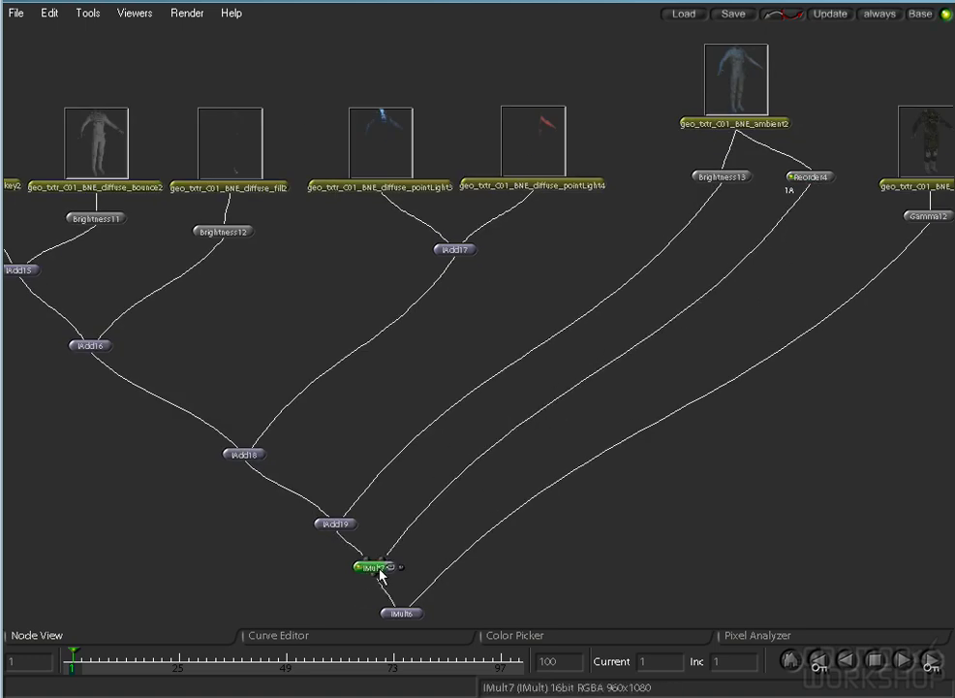
Load IAdd19 and IMult7 into viewer buffers A and B, compare them repeatedly, and check the IMult6 result.
key(space)
drag(672, 256, 947, 44)
click(644, 291)
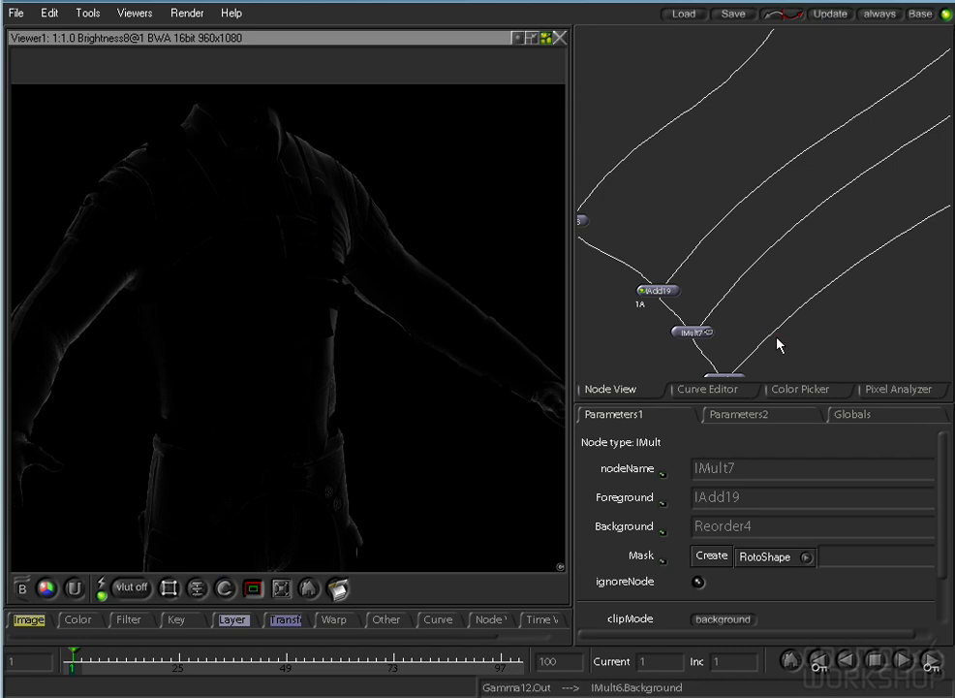
drag(776, 337, 792, 290)
click(690, 284)
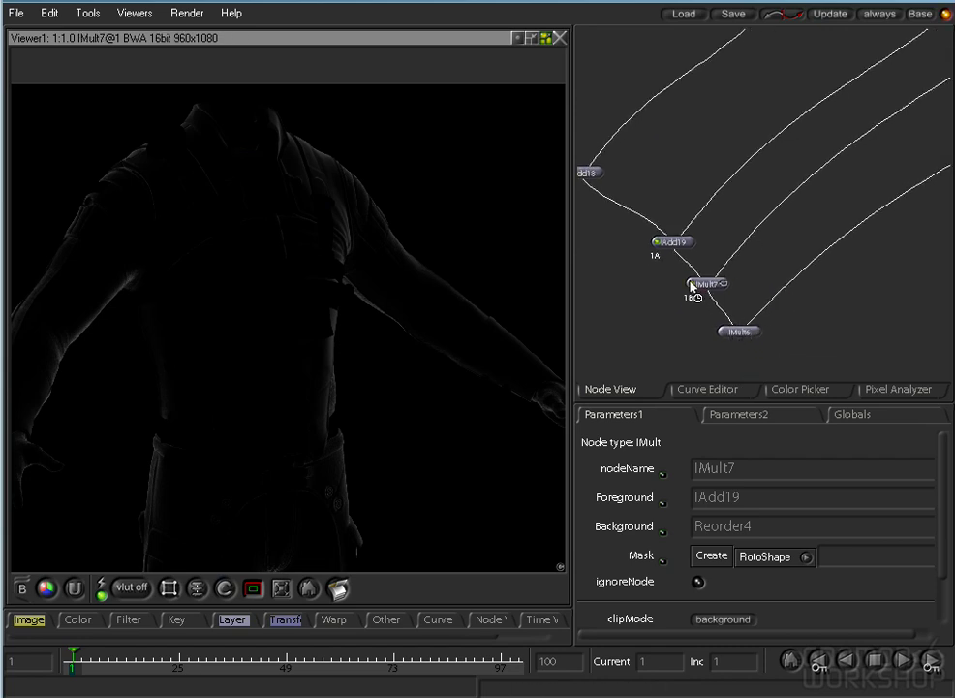
key(1)
key(2)
key(1)
key(2)
key(1)
key(2)
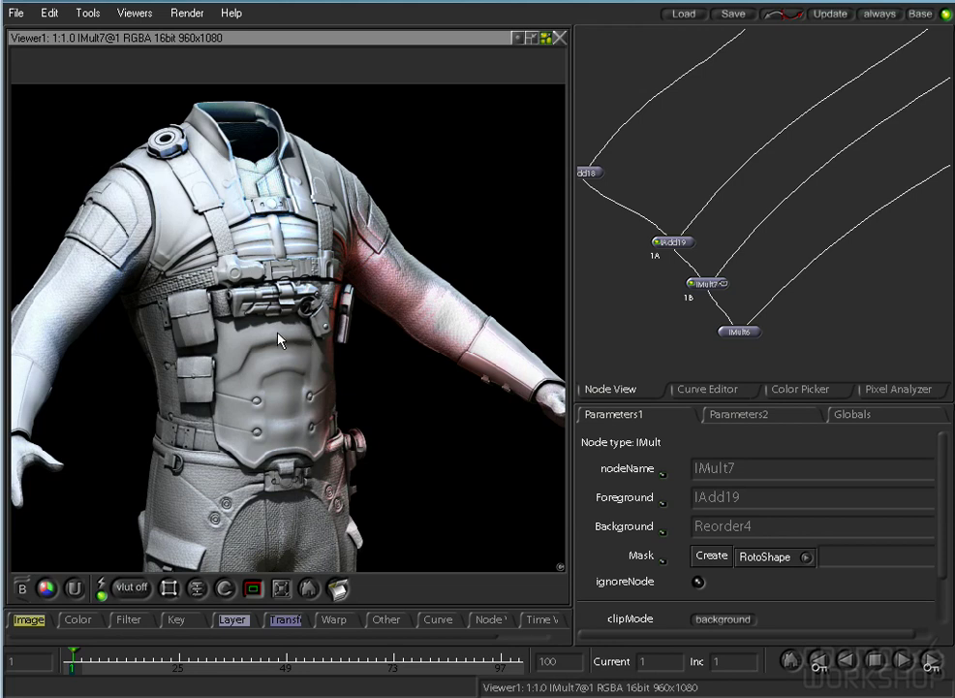
key(1)
key(2)
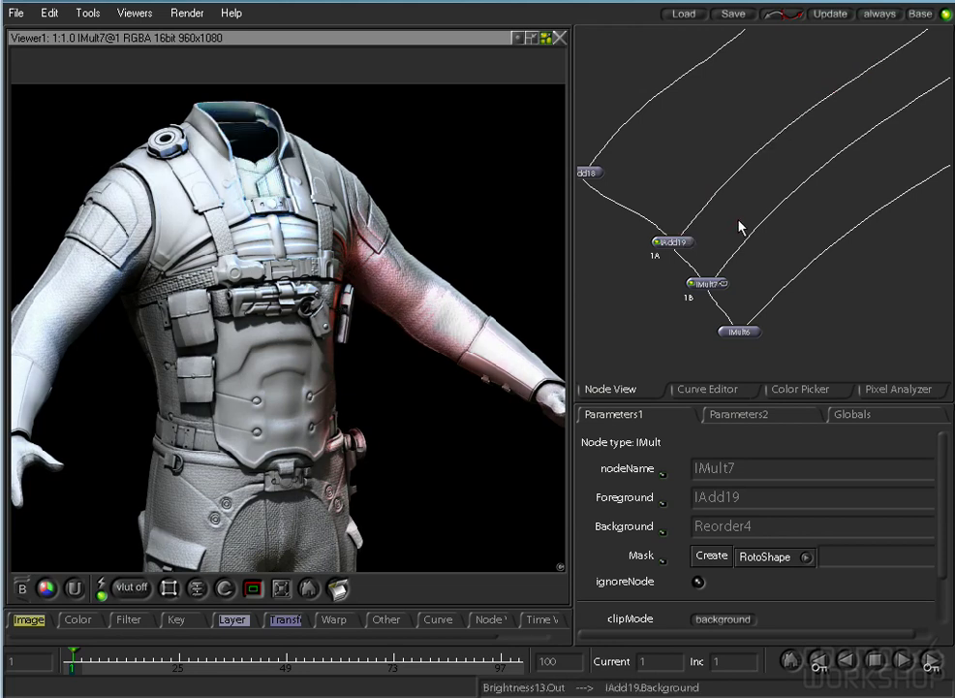
drag(797, 179, 746, 158)
click(671, 311)
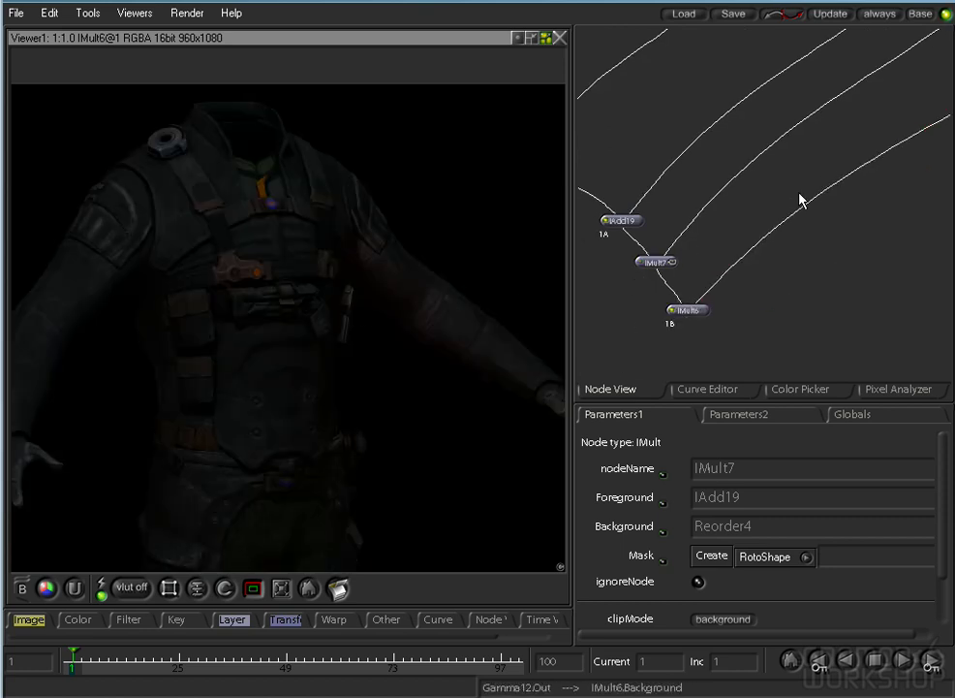
Attach an IMult node to Gamma13 on the data2 branch and place it just below.
drag(798, 207, 683, 289)
key(space)
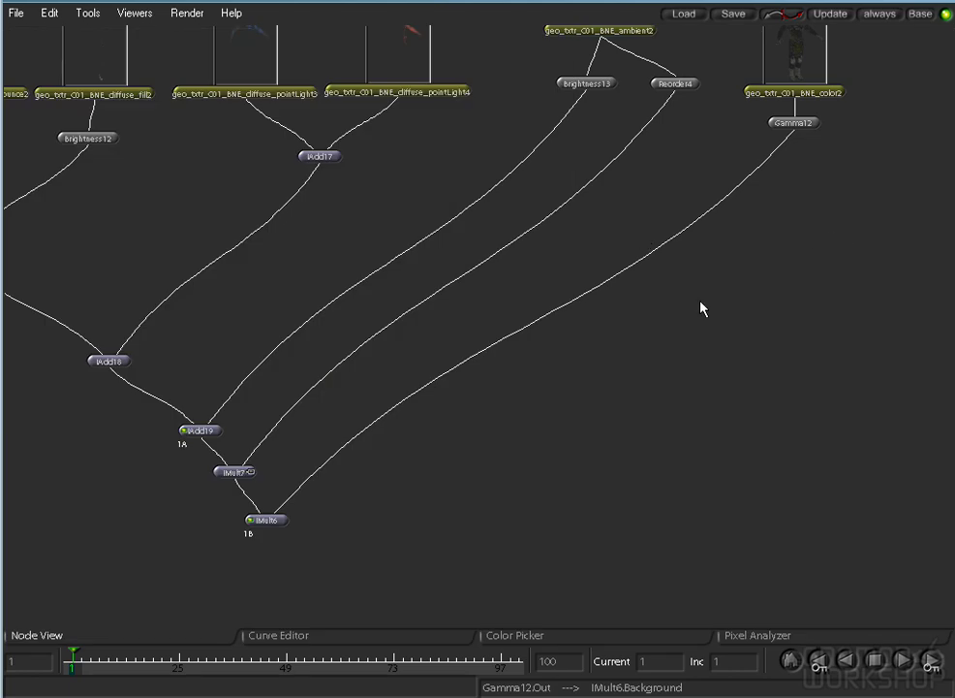
drag(495, 236, 531, 362)
drag(650, 309, 337, 315)
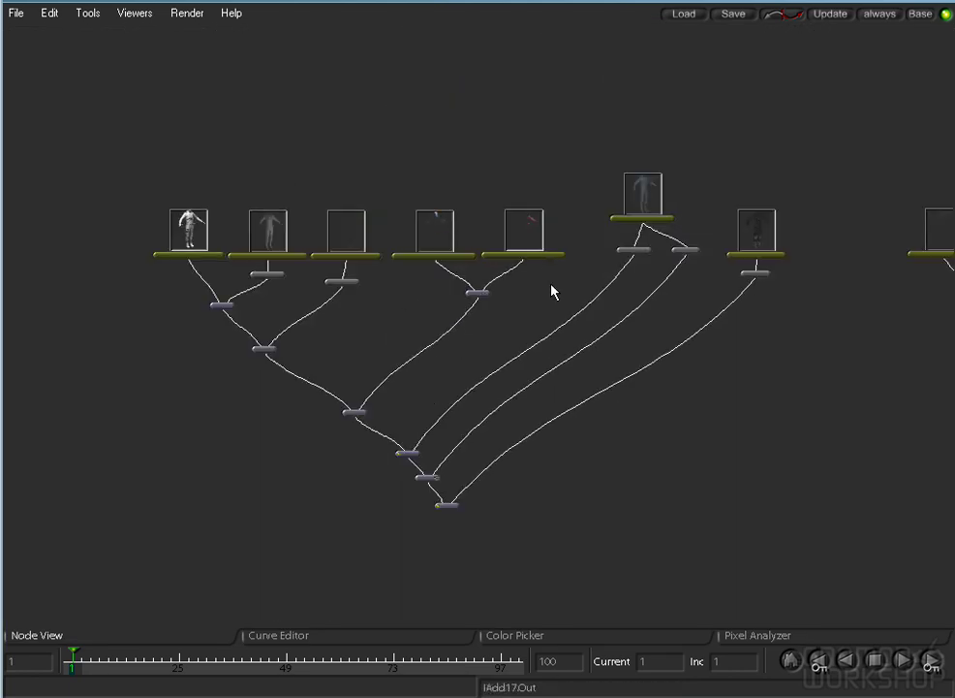
drag(553, 291, 180, 336)
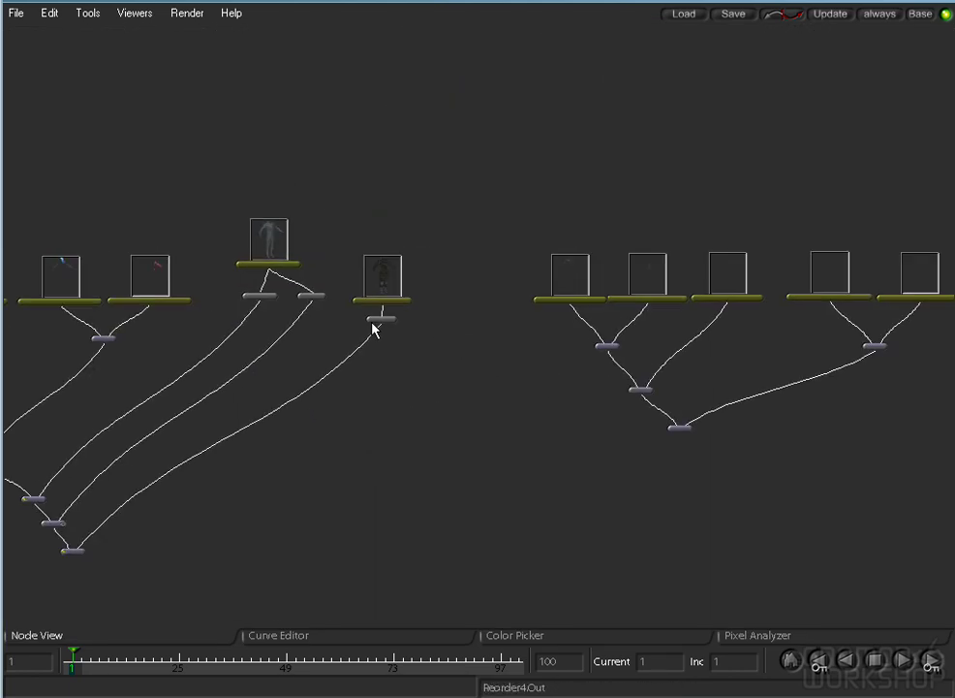
drag(806, 421, 134, 442)
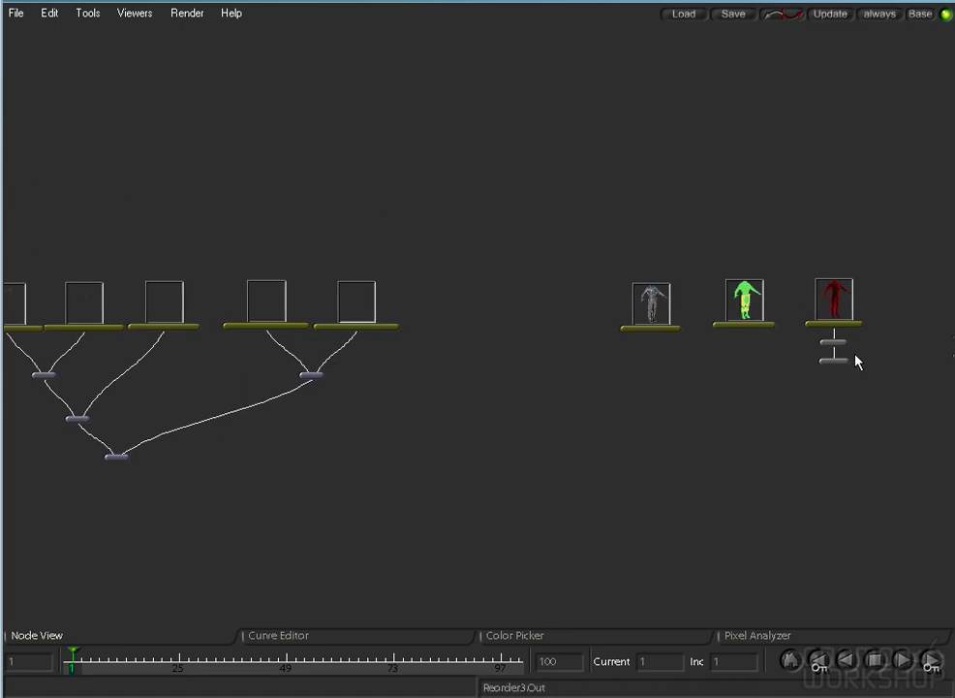
click(834, 362)
drag(666, 411, 774, 441)
key(space)
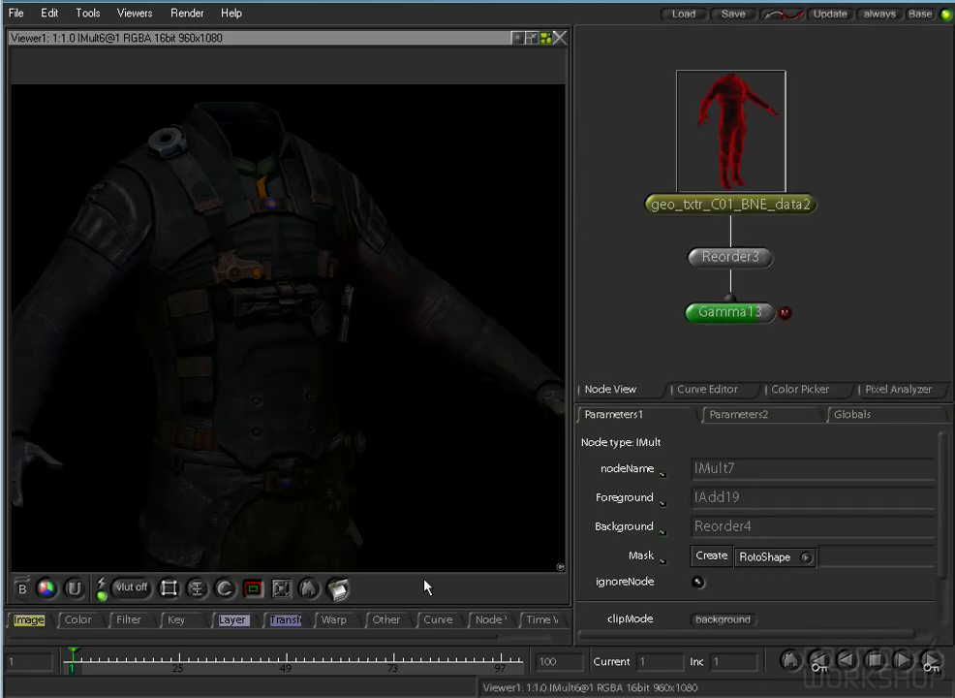
right_click(233, 619)
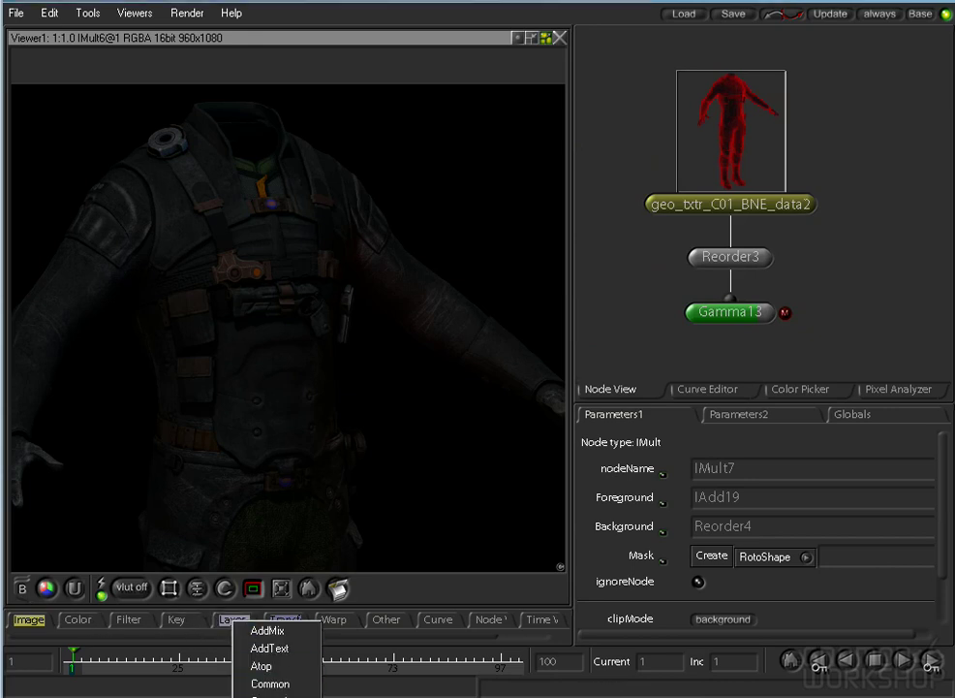
click(274, 693)
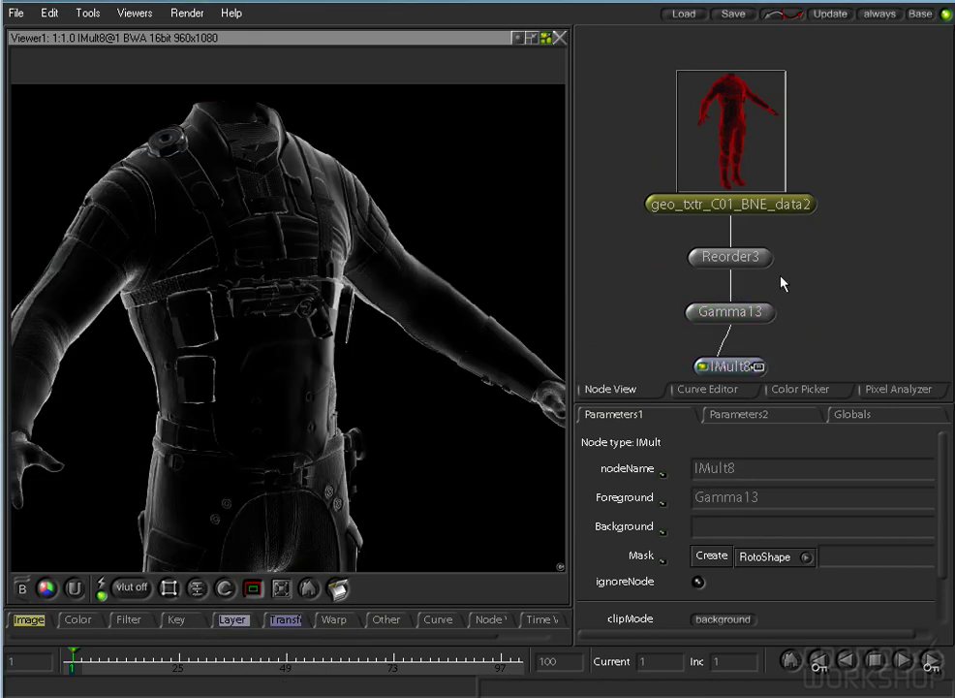
drag(769, 280, 761, 272)
drag(728, 323, 758, 343)
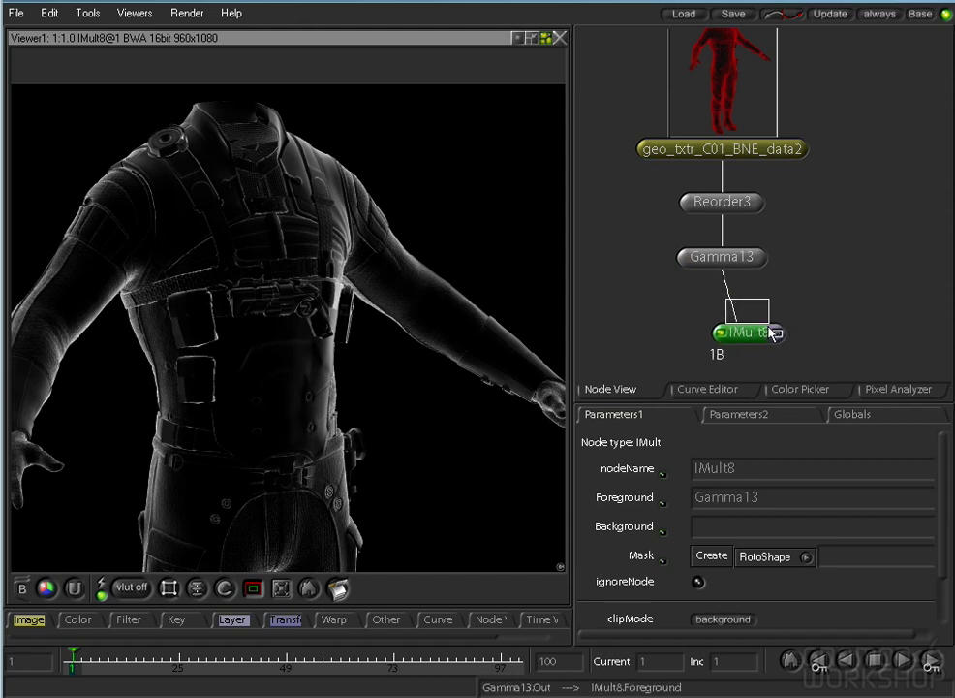
drag(756, 311, 706, 342)
Move the whole specular node tree upward to clear the space between the ambient2 and data2 branches.
key(space)
drag(809, 317, 339, 336)
drag(544, 320, 446, 366)
drag(445, 464, 539, 279)
drag(392, 368, 709, 359)
drag(236, 181, 593, 463)
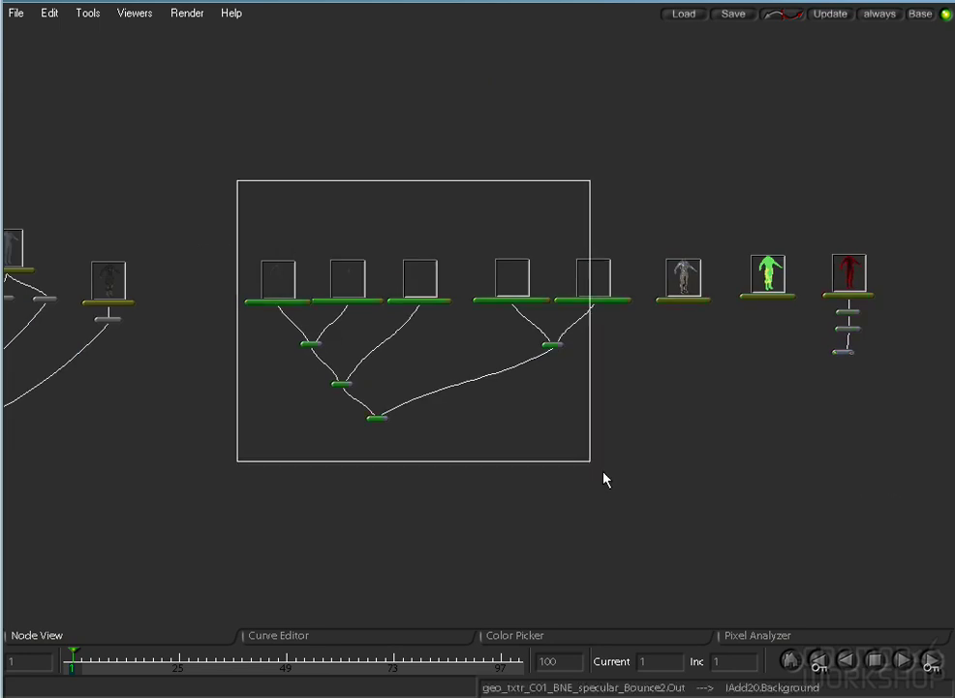
drag(598, 297, 485, 125)
drag(583, 442, 714, 231)
Connect Reorder4's output to IMult8 as foreground, with Gamma13 as its background.
click(346, 333)
scroll(346, 334, left, 5)
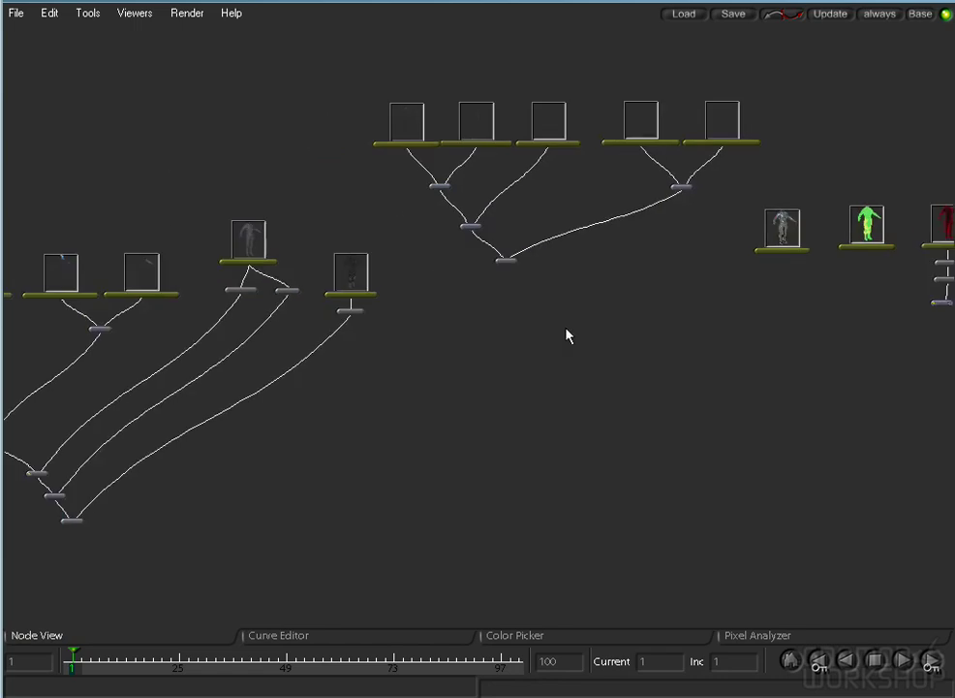
drag(247, 318, 894, 329)
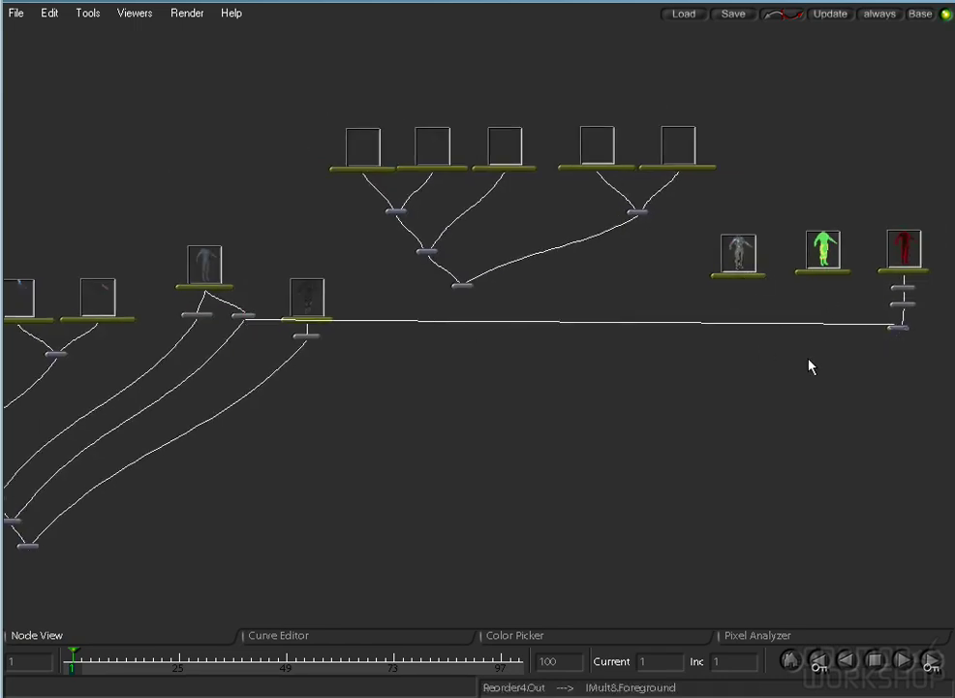
Rearrange the reflection passes so reflect2 sits beside data2, control2 sits above it, and IMult8 stays below Gamma13.
click(907, 247)
drag(916, 255, 855, 489)
click(774, 405)
click(744, 251)
shift+click(823, 268)
drag(826, 272, 879, 399)
click(706, 388)
drag(728, 385, 788, 460)
click(755, 459)
drag(641, 455, 402, 343)
scroll(403, 347, up, 3)
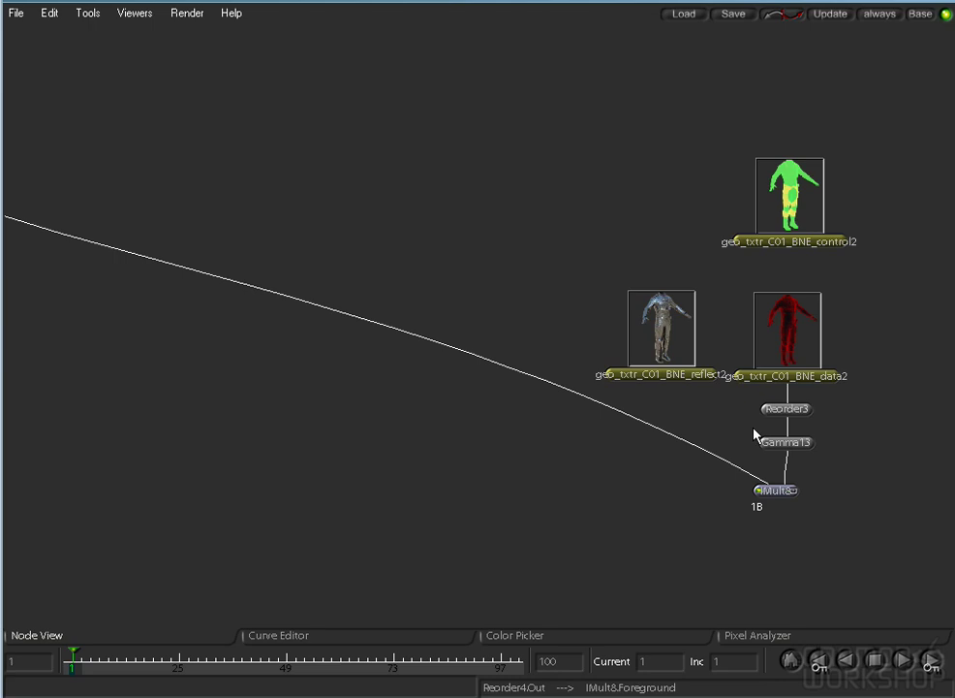
View IMult8 and compare it repeatedly with Gamma13 using viewer buffers A and B.
double_click(772, 495)
key(space)
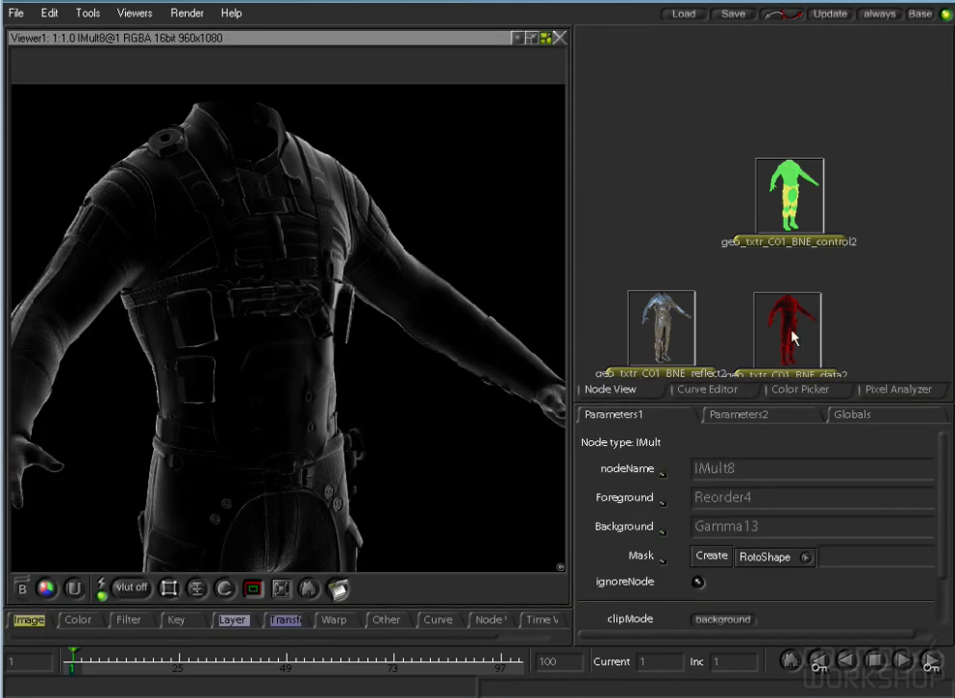
key(1)
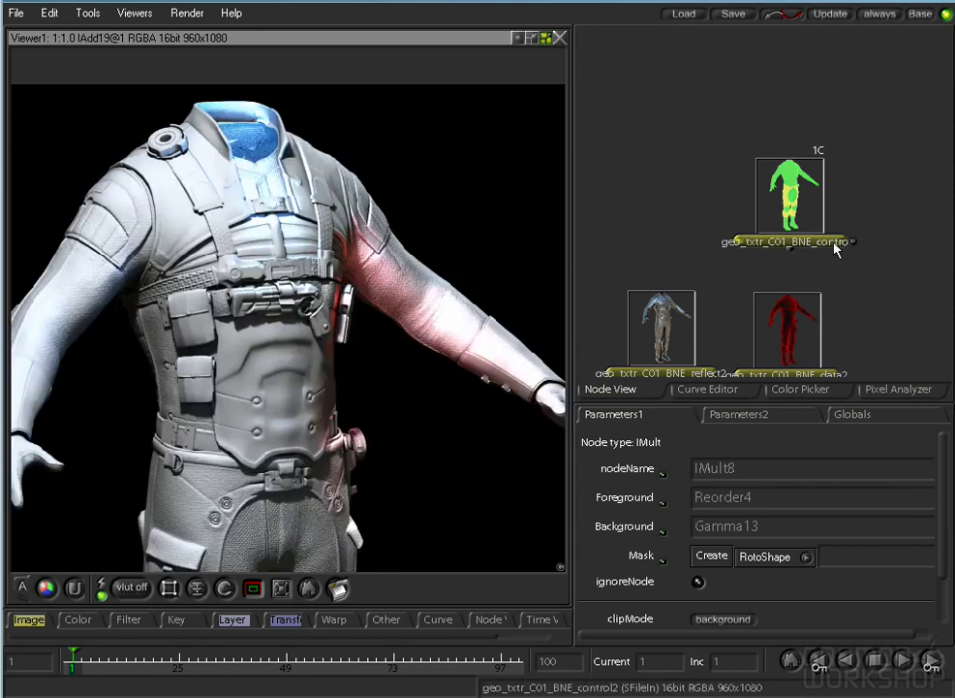
drag(857, 306, 744, 195)
drag(822, 319, 909, 244)
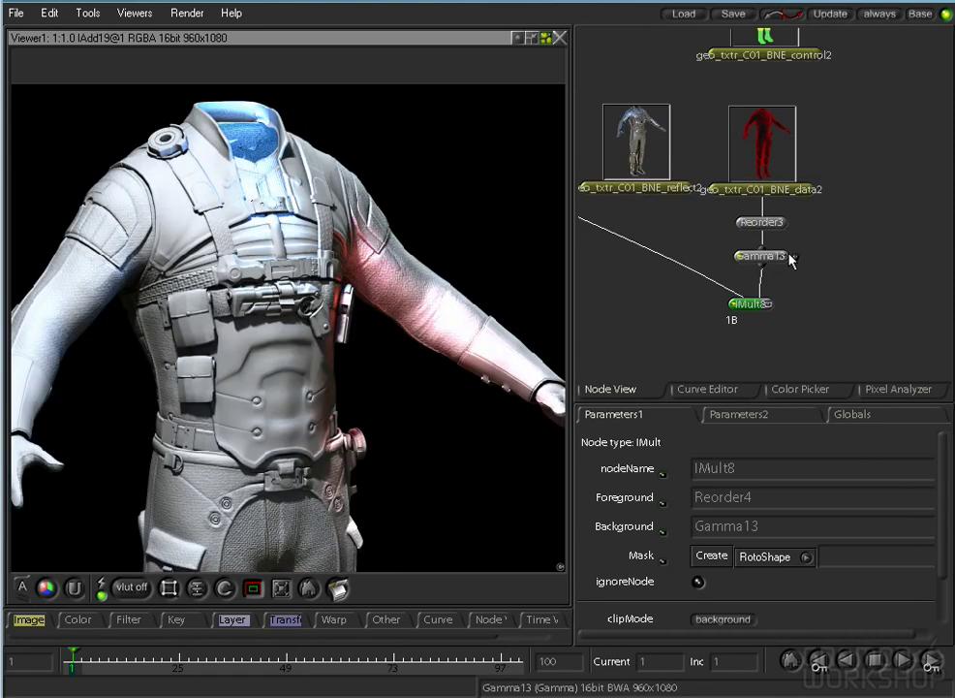
key(1)
key(2)
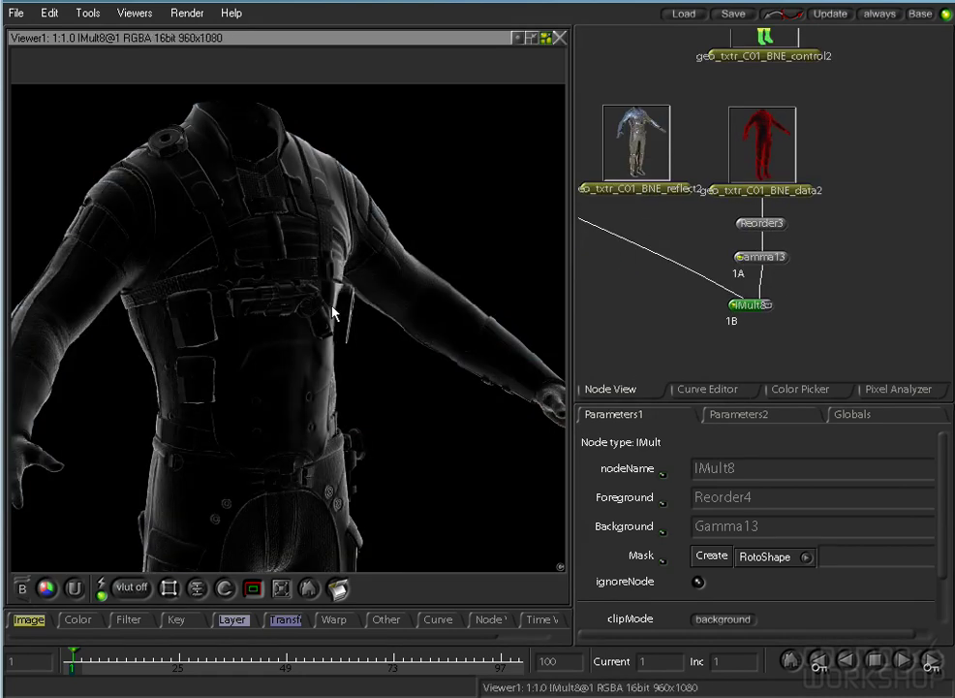
key(1)
key(2)
key(1)
key(2)
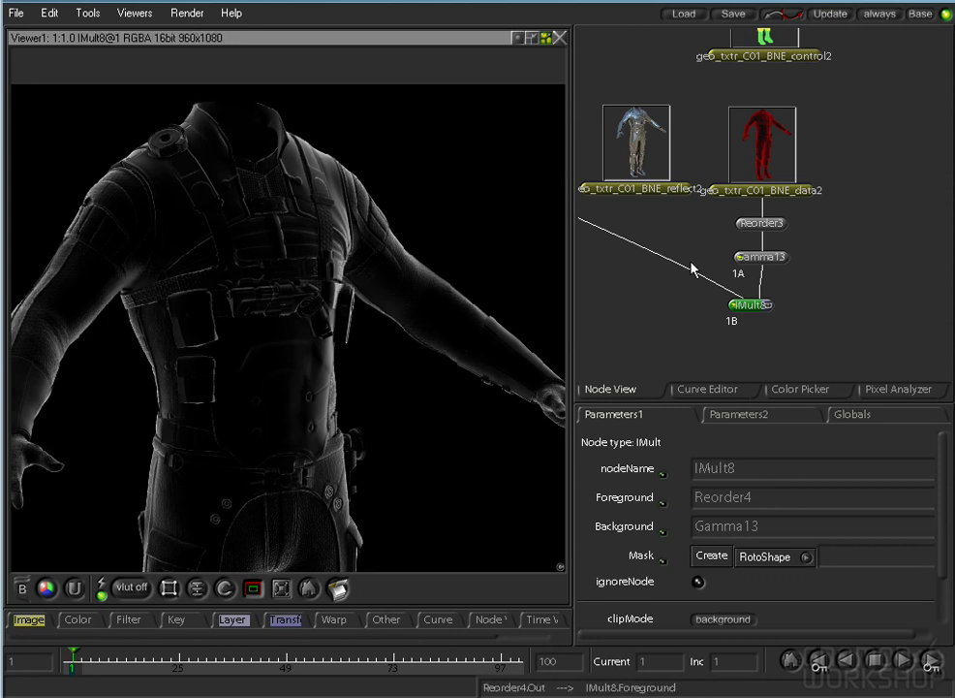
View the reflect2 pass, attach an IMult node to it, and place that node below IMult8.
drag(776, 310, 921, 291)
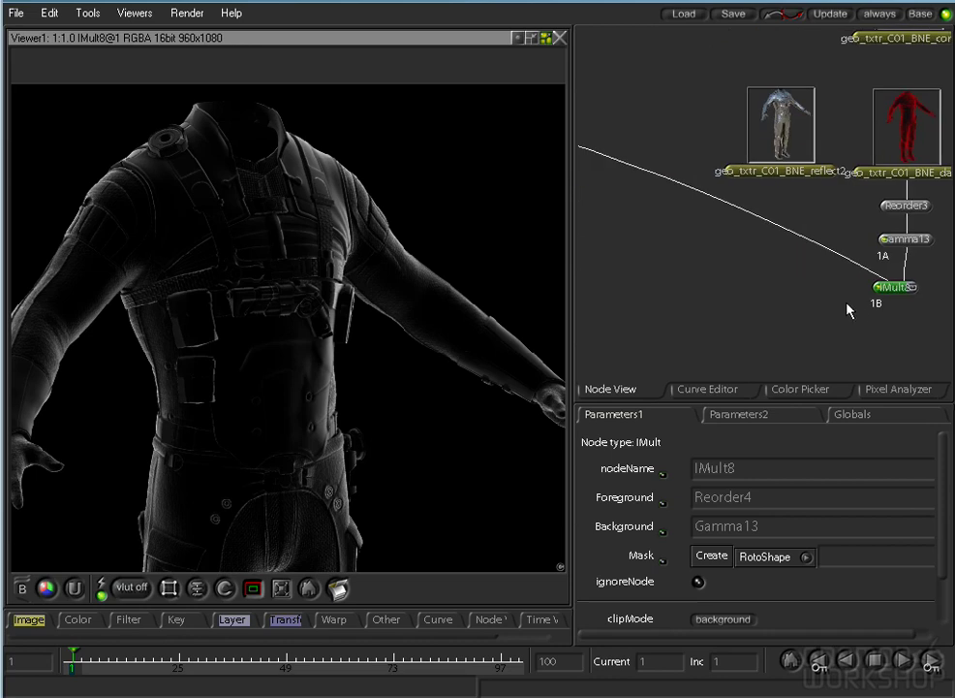
drag(858, 303, 731, 301)
double_click(788, 175)
double_click(782, 174)
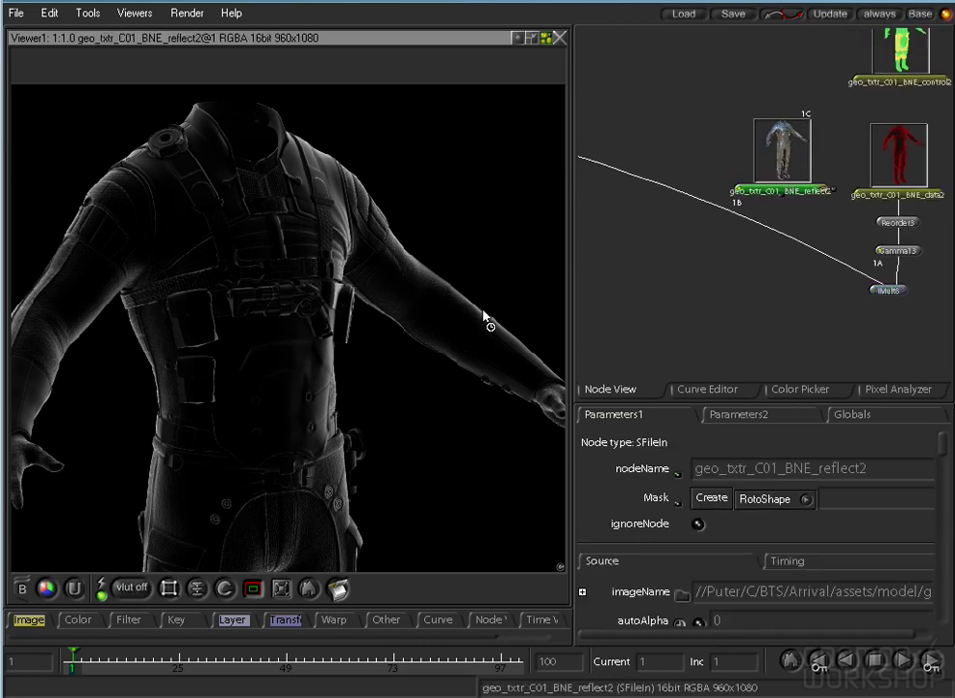
right_click(237, 626)
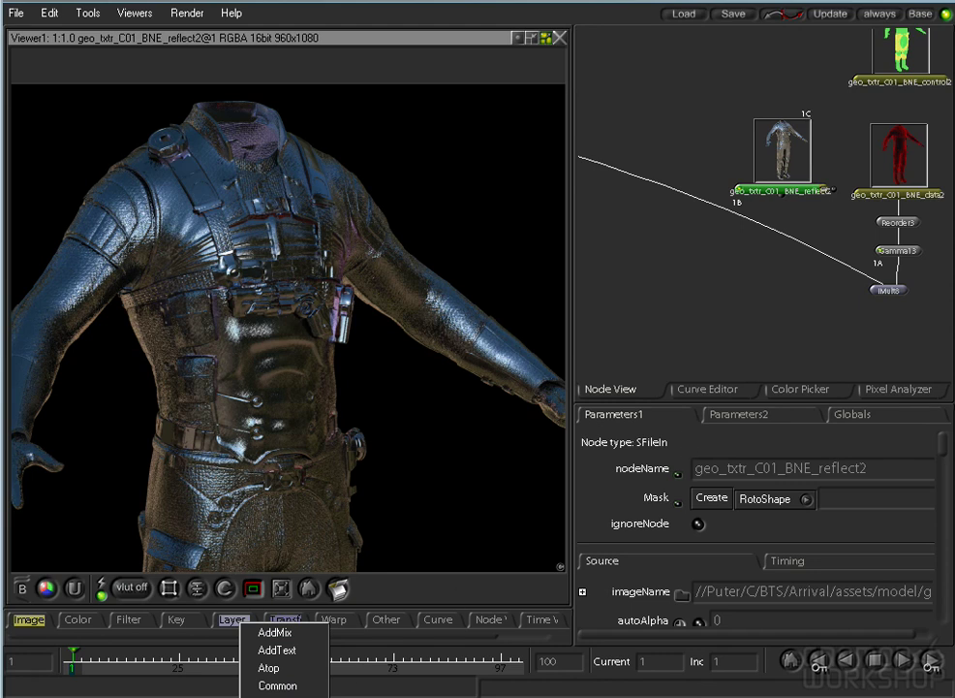
click(276, 696)
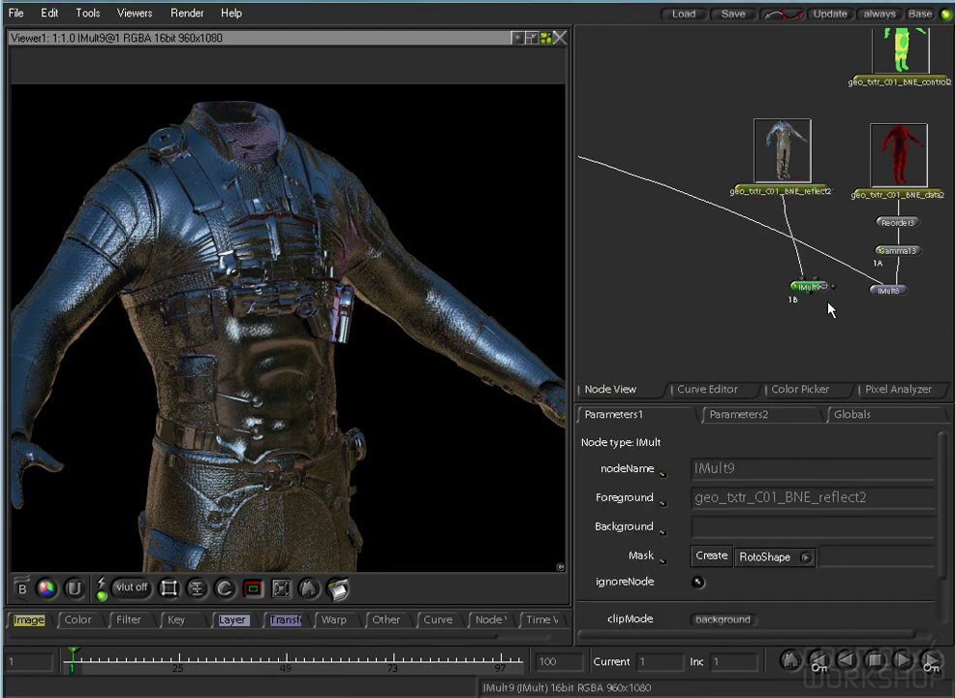
drag(828, 303, 880, 373)
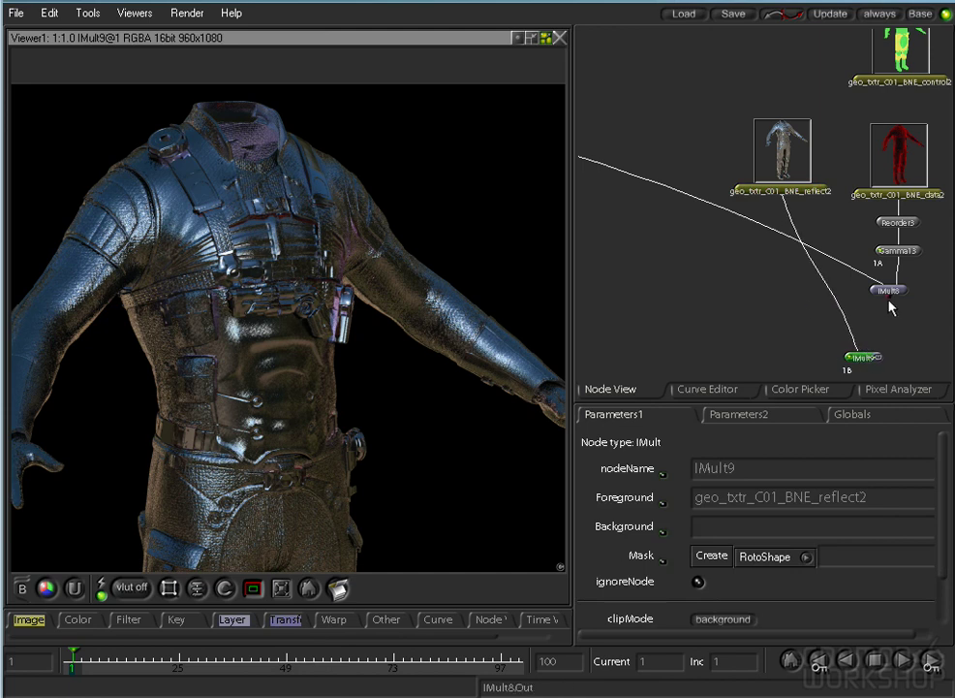
Connect IMult8's output to IMult9's background and shift the reflect2 node slightly.
drag(889, 302, 853, 360)
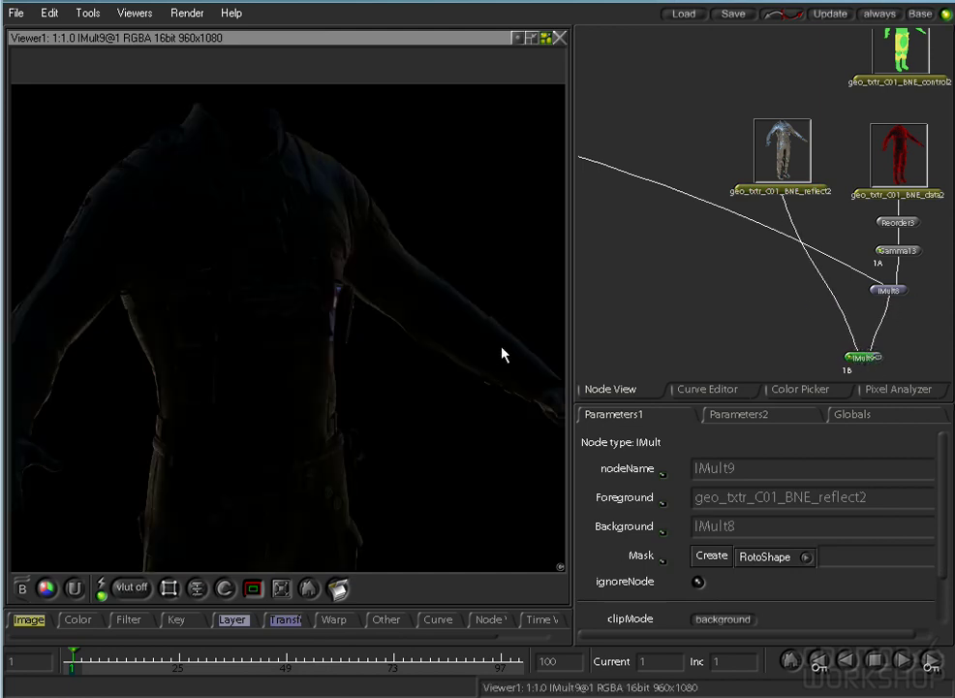
drag(788, 165, 784, 164)
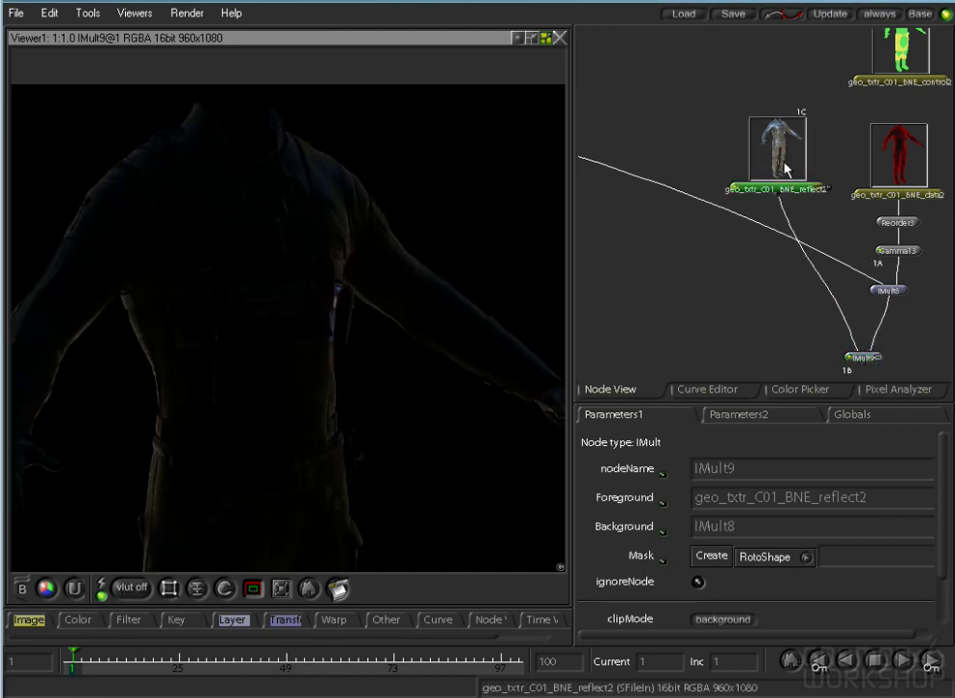
Set Gamma13's gamma to 0.7 and view IMult9 to check the reflection falloff.
click(906, 255)
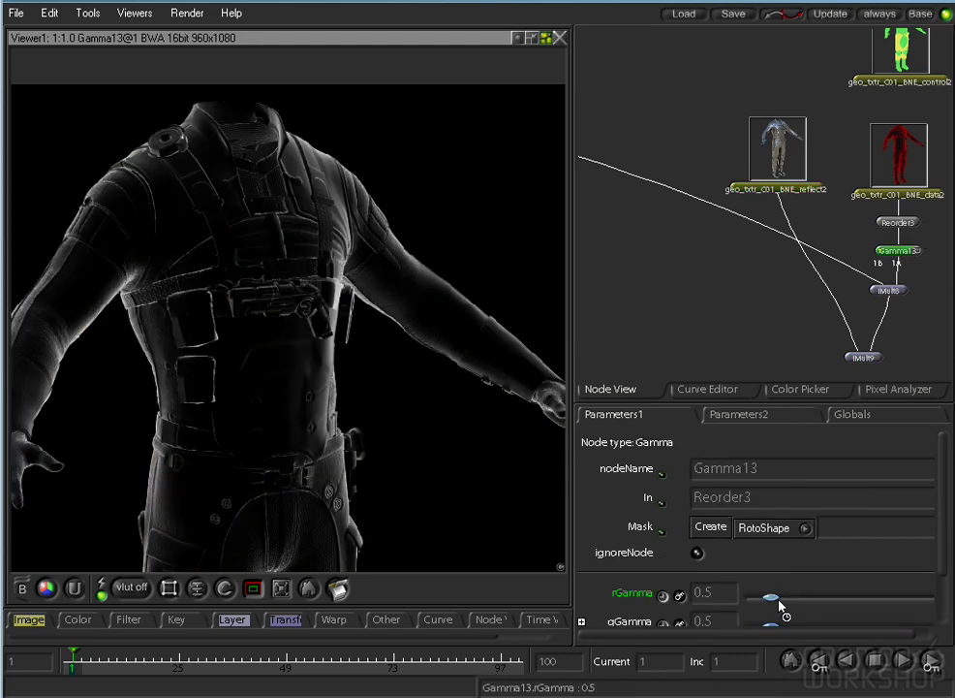
drag(783, 607, 788, 608)
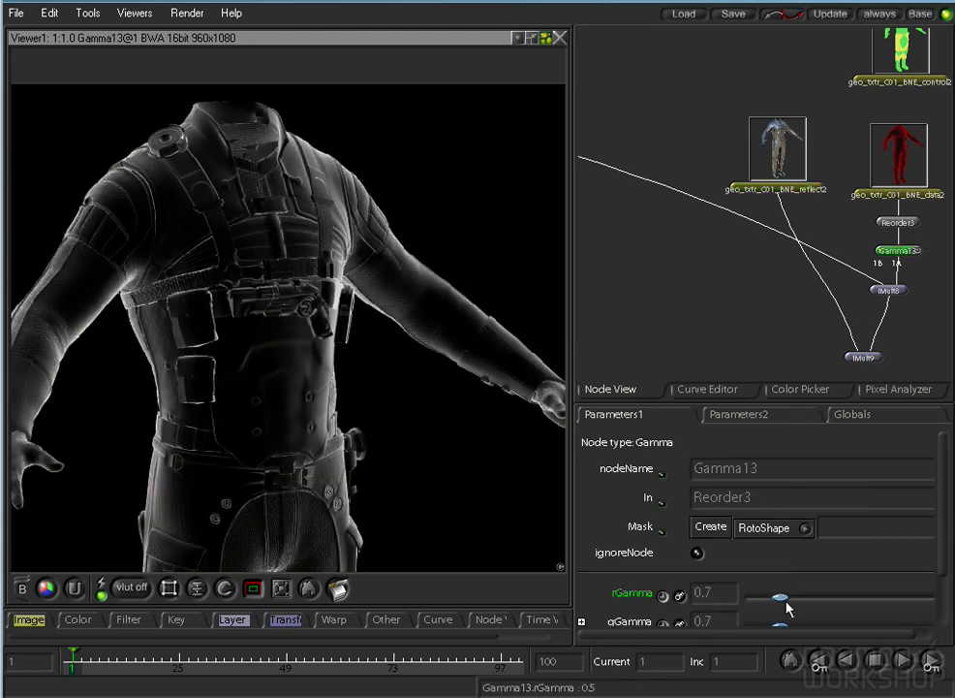
click(853, 358)
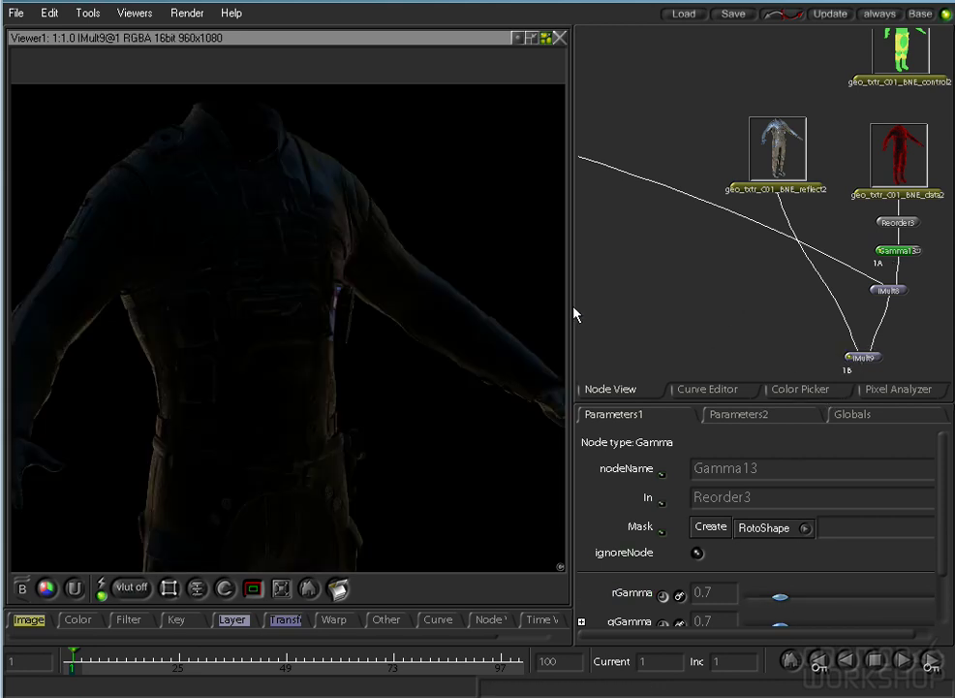
drag(279, 326, 327, 286)
click(700, 257)
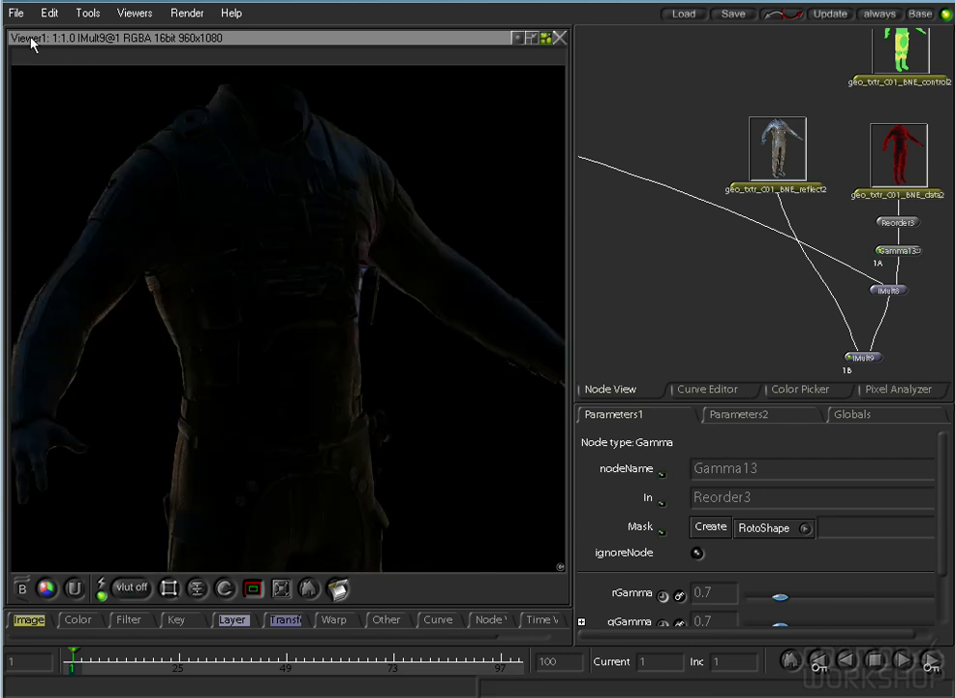
drag(809, 293, 783, 201)
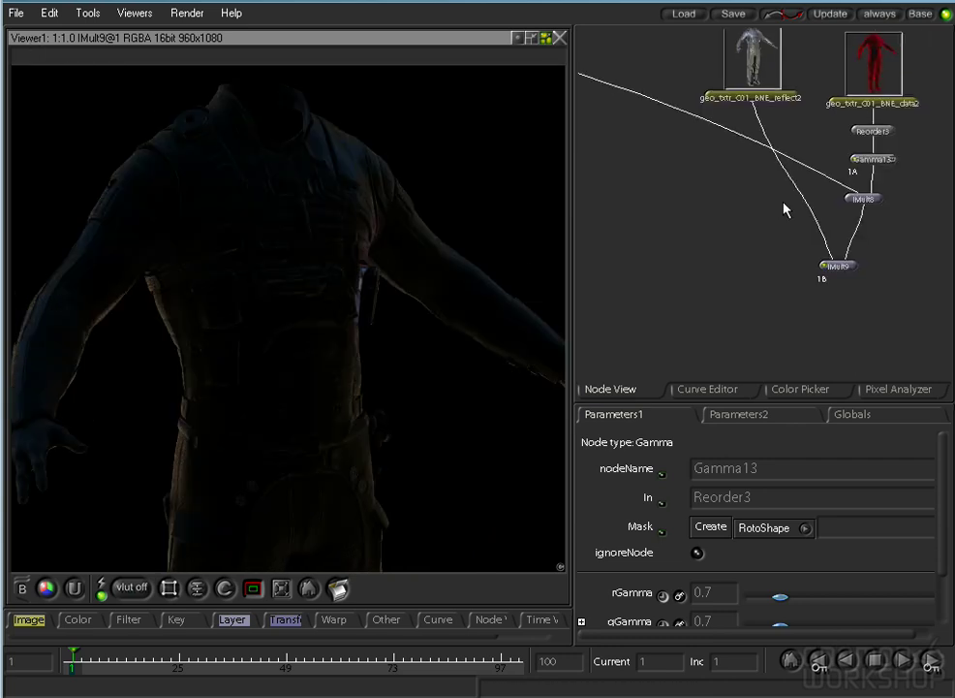
Paste a new IAdd node well below the specular branch and connect IAdd23's output to its foreground.
key(space)
drag(715, 215, 620, 301)
drag(774, 328, 559, 329)
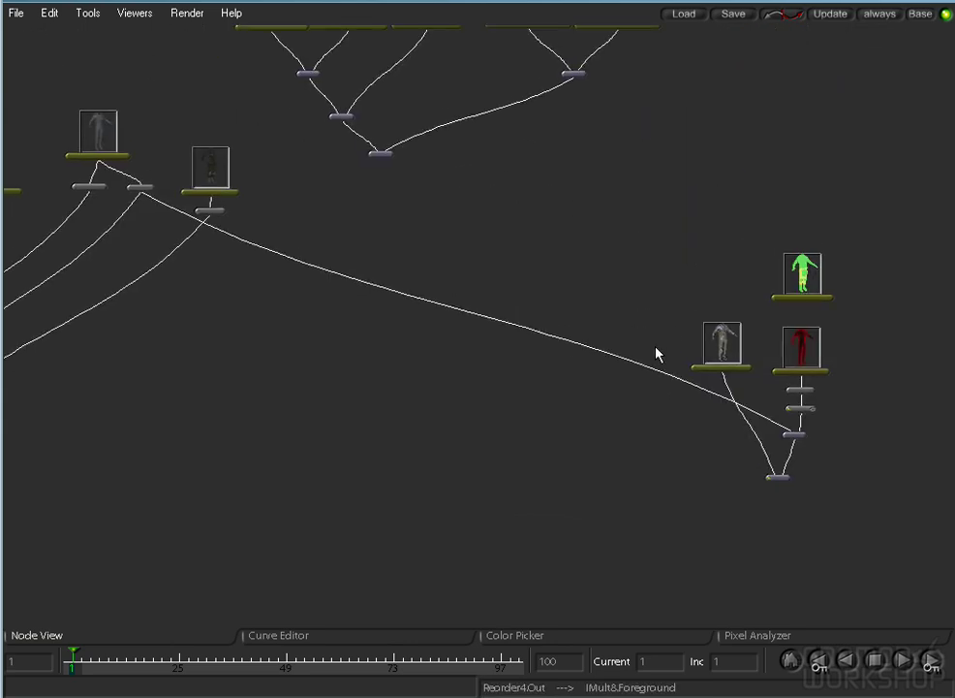
drag(442, 385, 817, 290)
drag(637, 175, 248, 337)
click(382, 218)
key(ctrl+v)
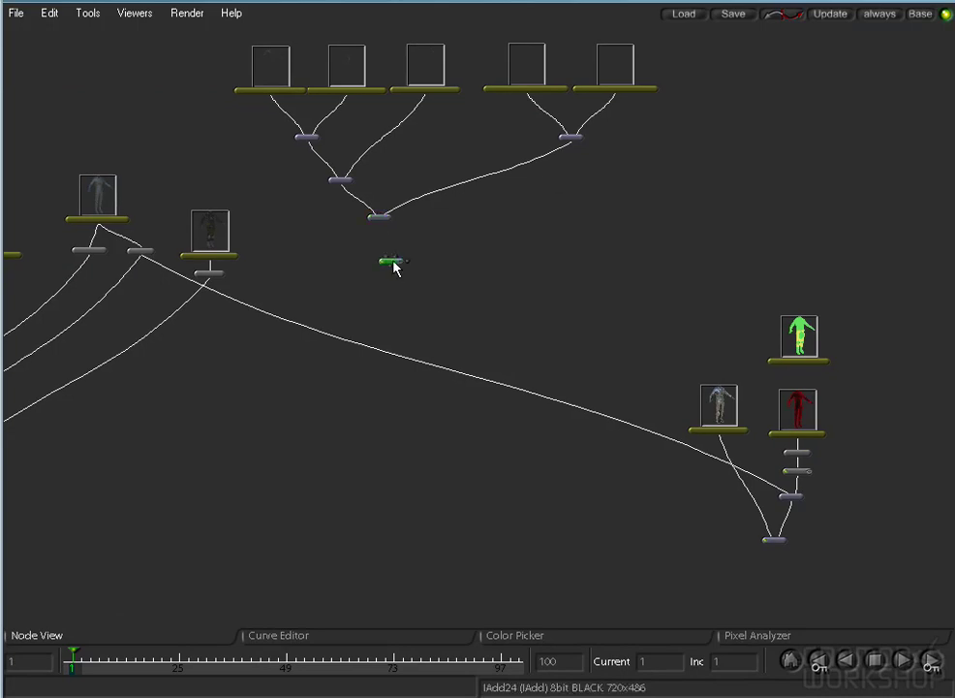
drag(380, 219, 559, 521)
Move the reflection branch nearer the specular branch, connect IMult9 to IAdd24's background, and inspect the combined image.
drag(878, 572, 727, 323)
drag(724, 411, 636, 263)
click(660, 413)
drag(560, 510, 690, 405)
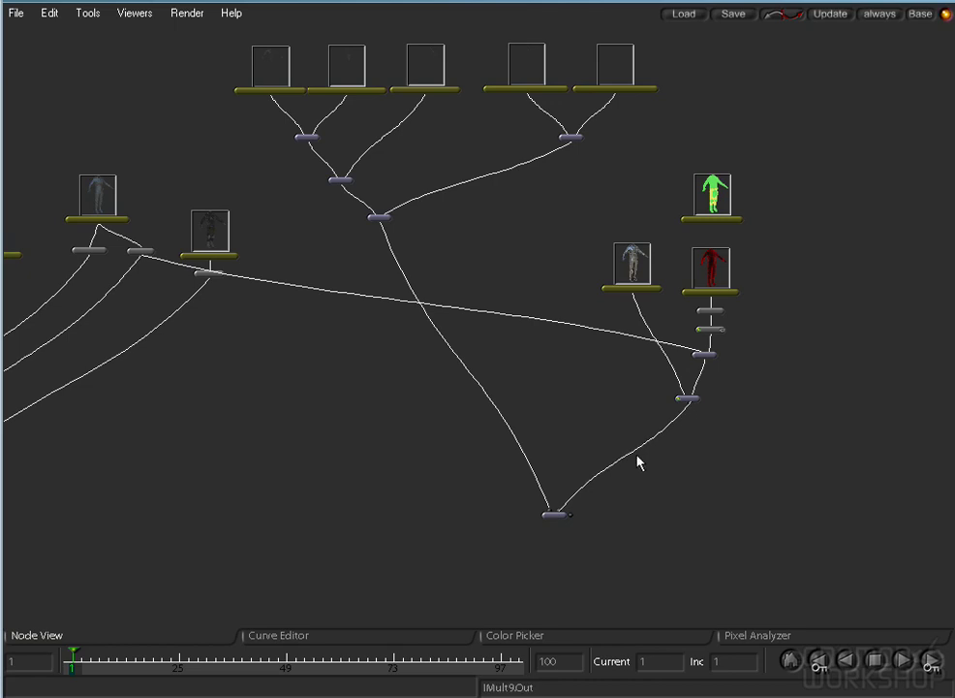
key(space)
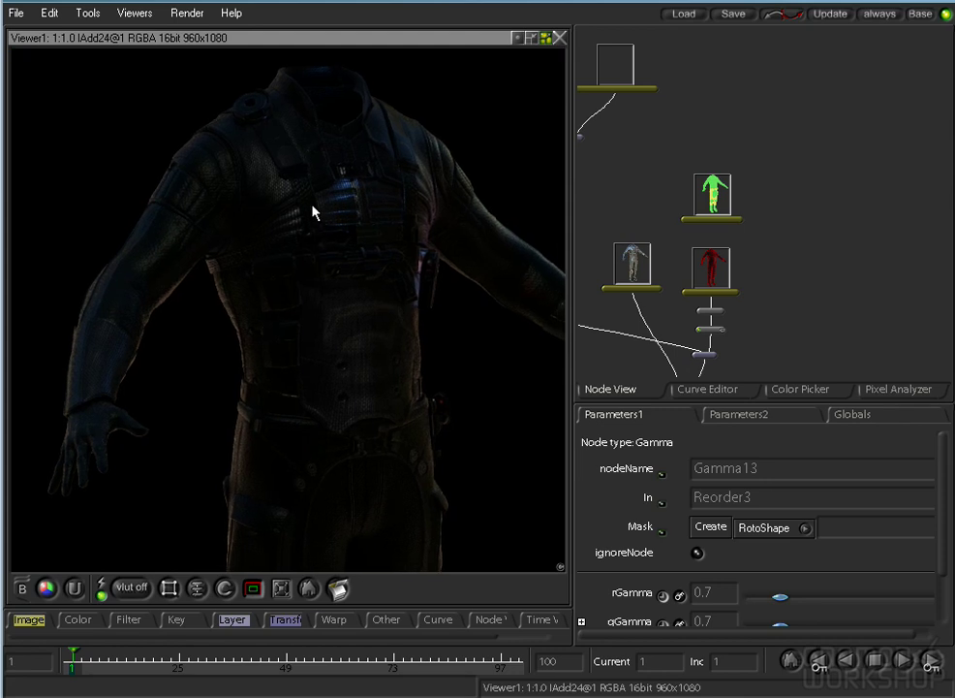
mouse_move(339, 436)
mouse_down()
mouse_move(292, 151)
mouse_move(338, 212)
mouse_move(345, 427)
mouse_up()
drag(339, 184, 326, 453)
drag(283, 213, 293, 333)
Paste another IAdd node below both branches, with IMult6 as its foreground and IAdd24 as its background.
key(space)
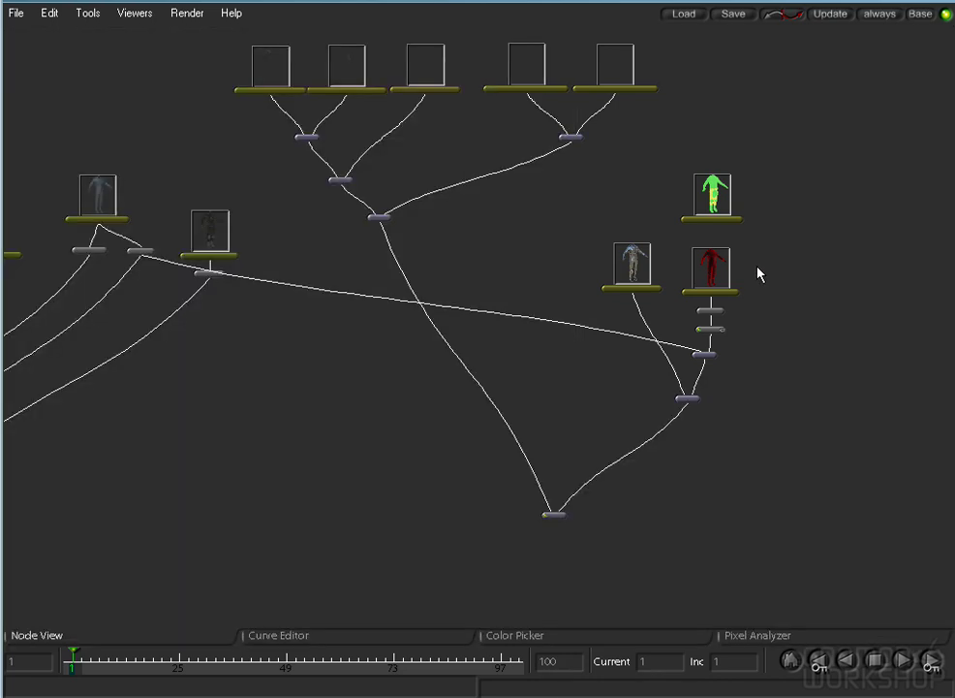
drag(332, 501, 578, 352)
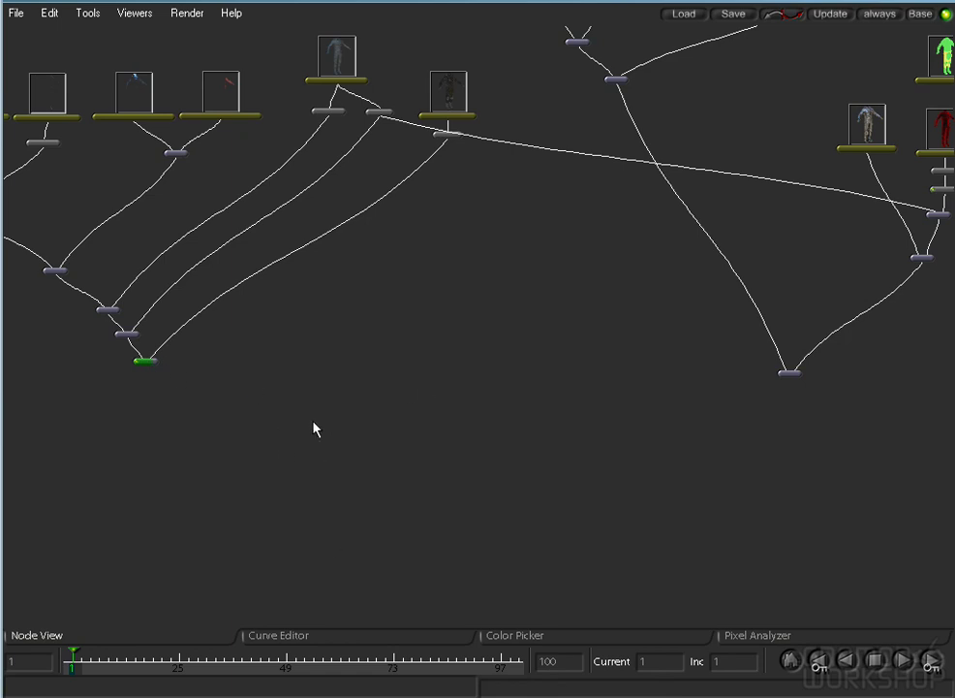
click(793, 374)
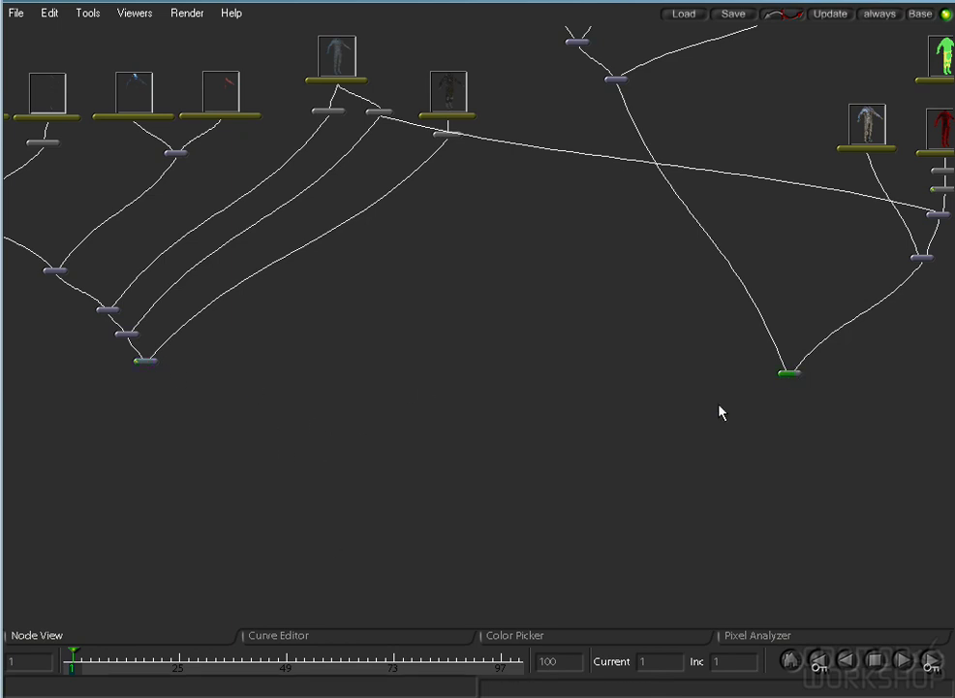
key(ctrl+v)
drag(378, 437, 357, 496)
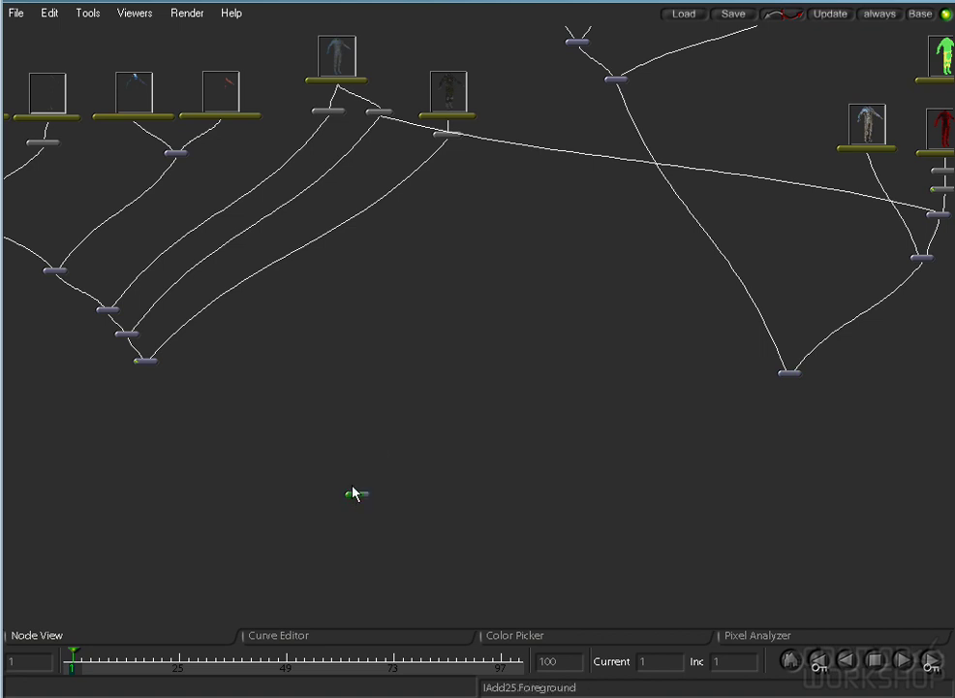
drag(192, 411, 146, 365)
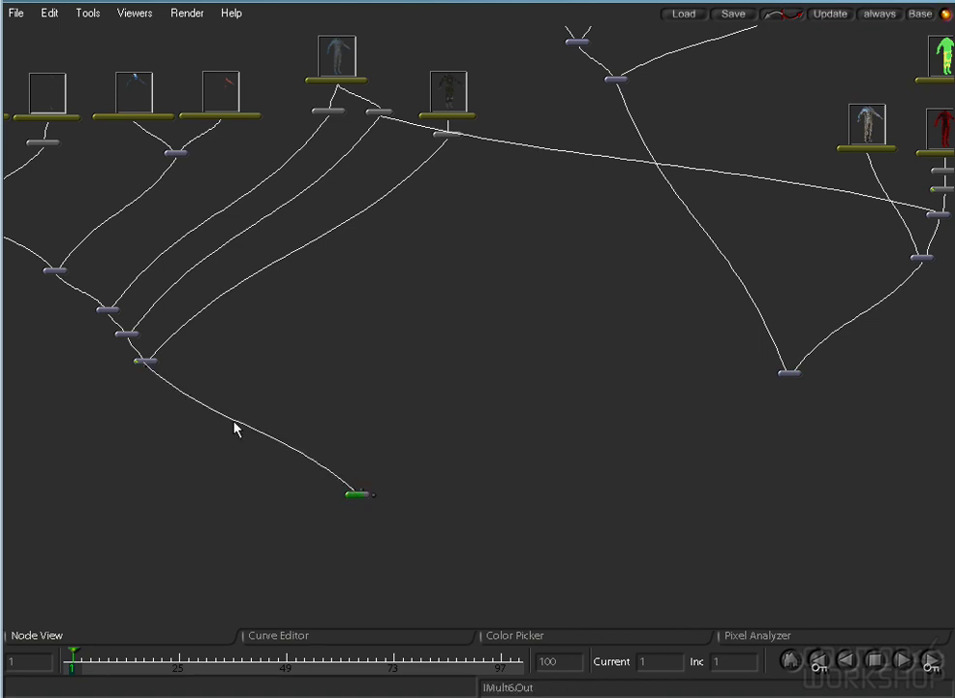
drag(365, 498, 800, 385)
drag(448, 455, 223, 485)
drag(721, 463, 577, 532)
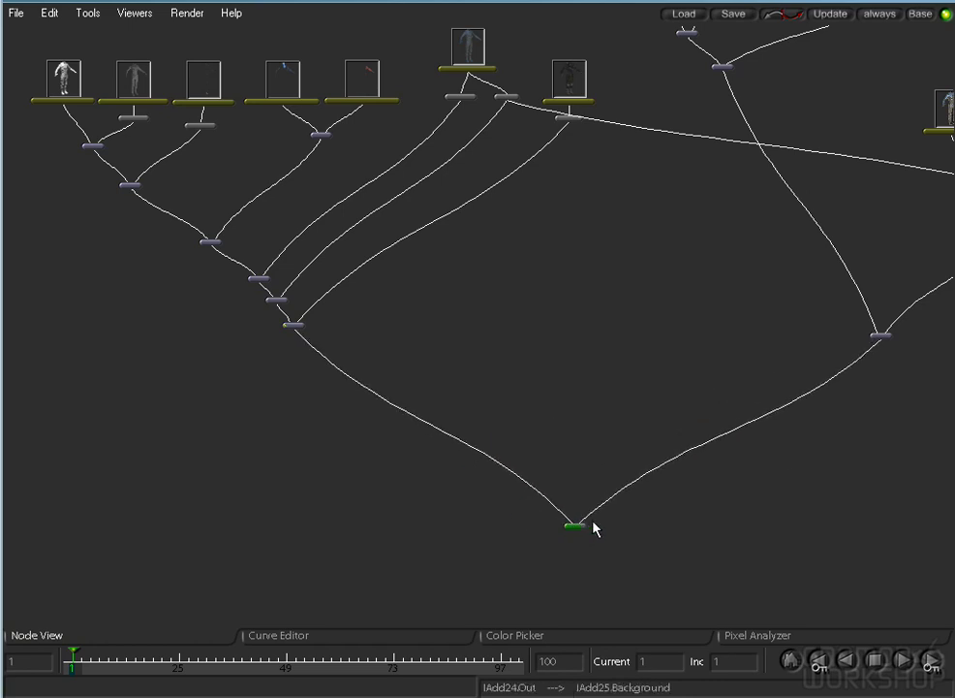
View IMult6 and IAdd25 to compare the diffuse composite with the version that includes specular and reflection.
double_click(292, 325)
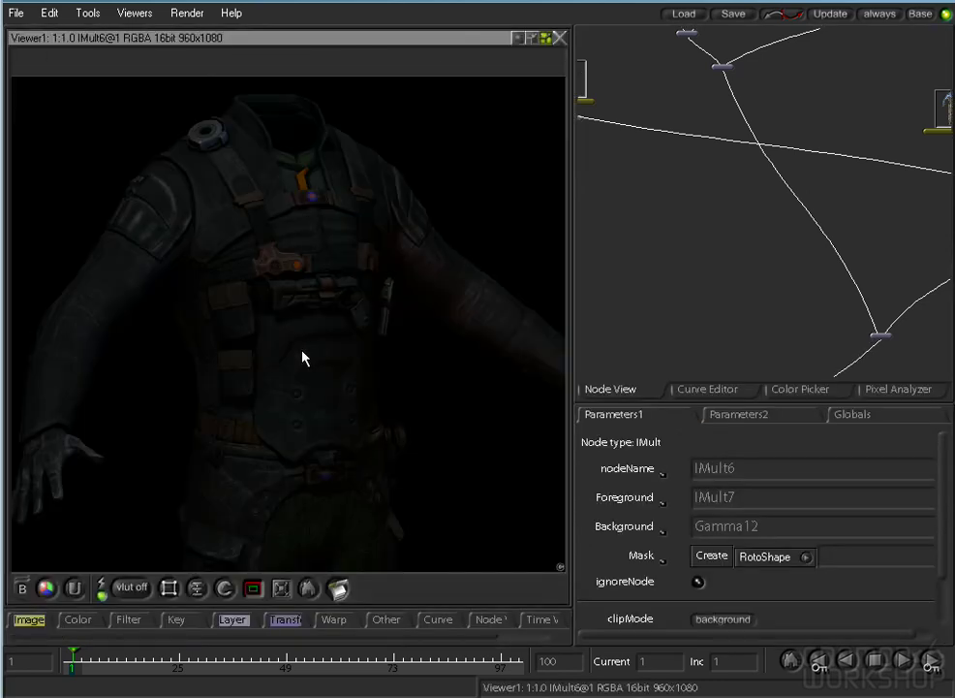
drag(755, 296, 819, 122)
drag(672, 286, 772, 194)
click(766, 293)
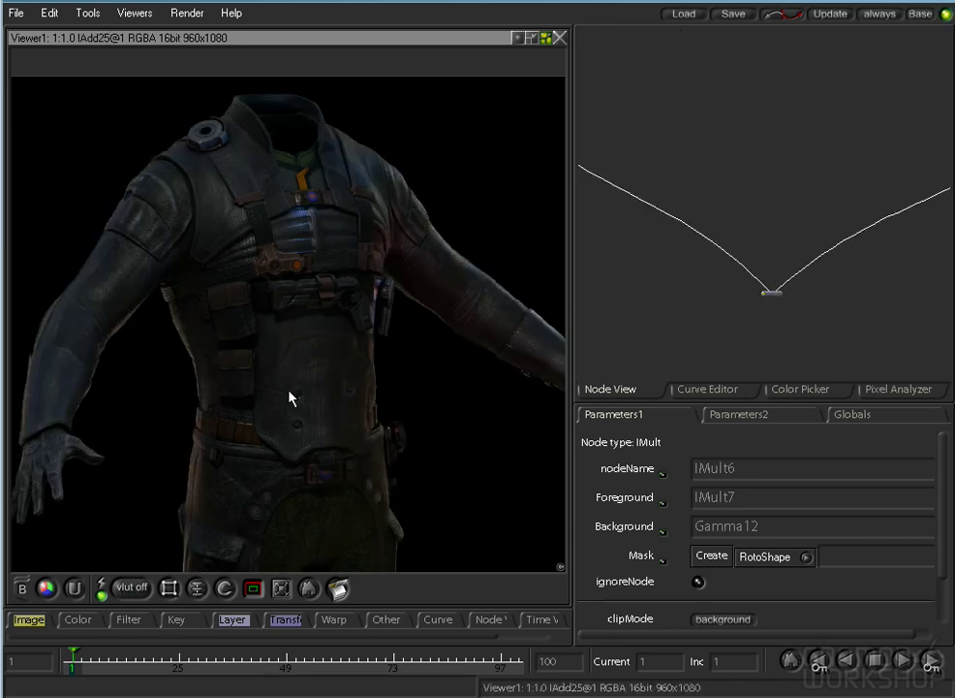
drag(405, 355, 327, 334)
drag(334, 217, 361, 407)
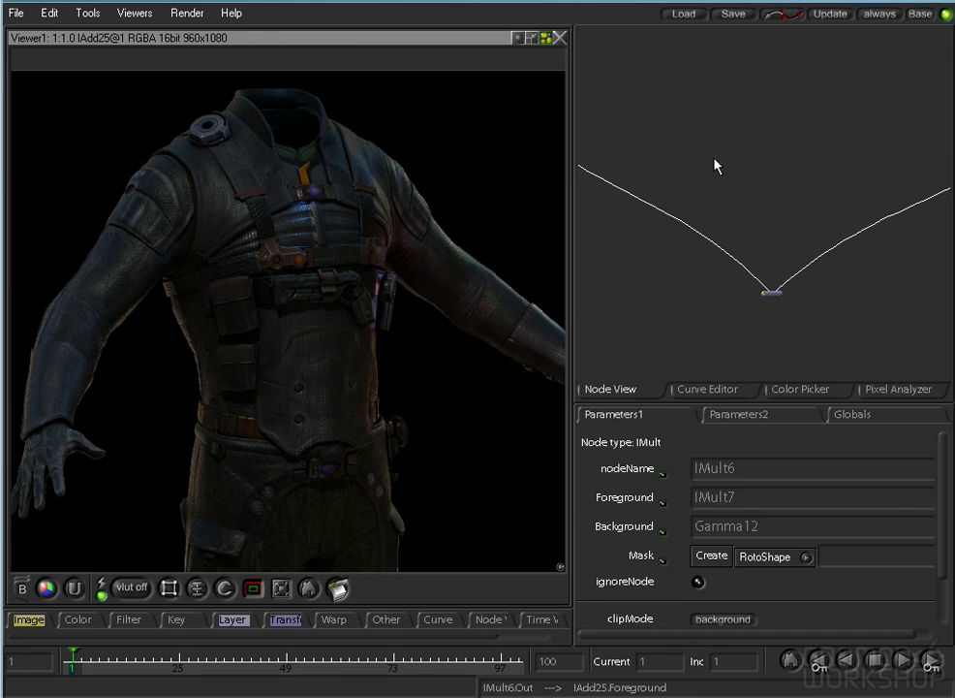
Move the ambient2 pass slightly higher above its Brightness13 and Reorder4 nodes.
drag(646, 147, 669, 215)
drag(733, 114, 756, 262)
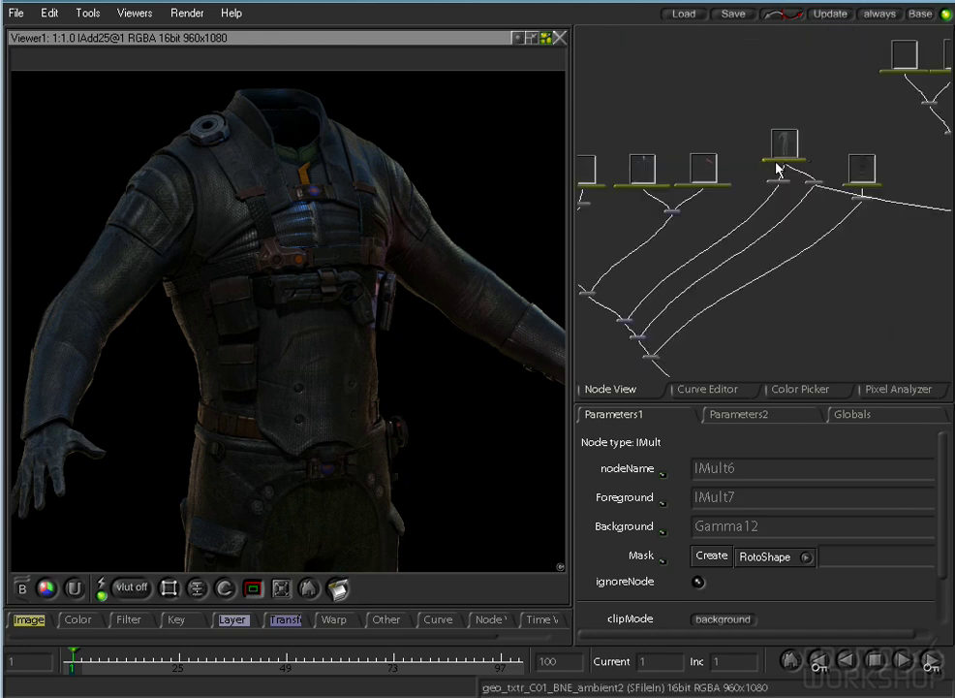
drag(797, 143, 792, 129)
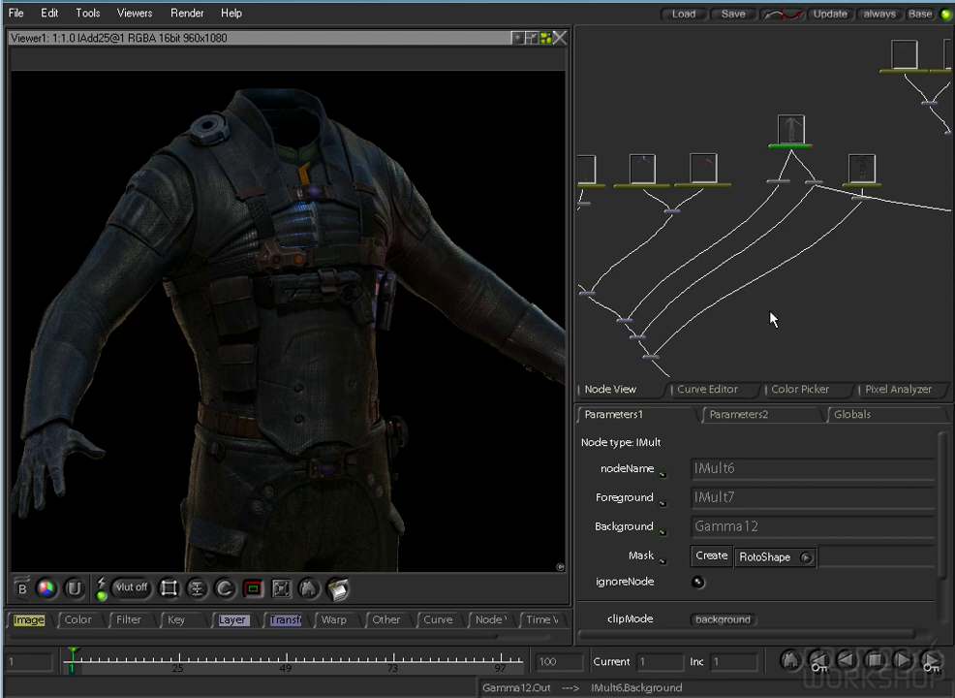
Select the row of matte passes with their attached nodes and move it above the specular and diffuse branches.
key(space)
drag(877, 213, 398, 306)
drag(779, 274, 443, 306)
drag(706, 287, 369, 314)
drag(391, 438, 879, 280)
drag(644, 306, 290, 297)
click(160, 378)
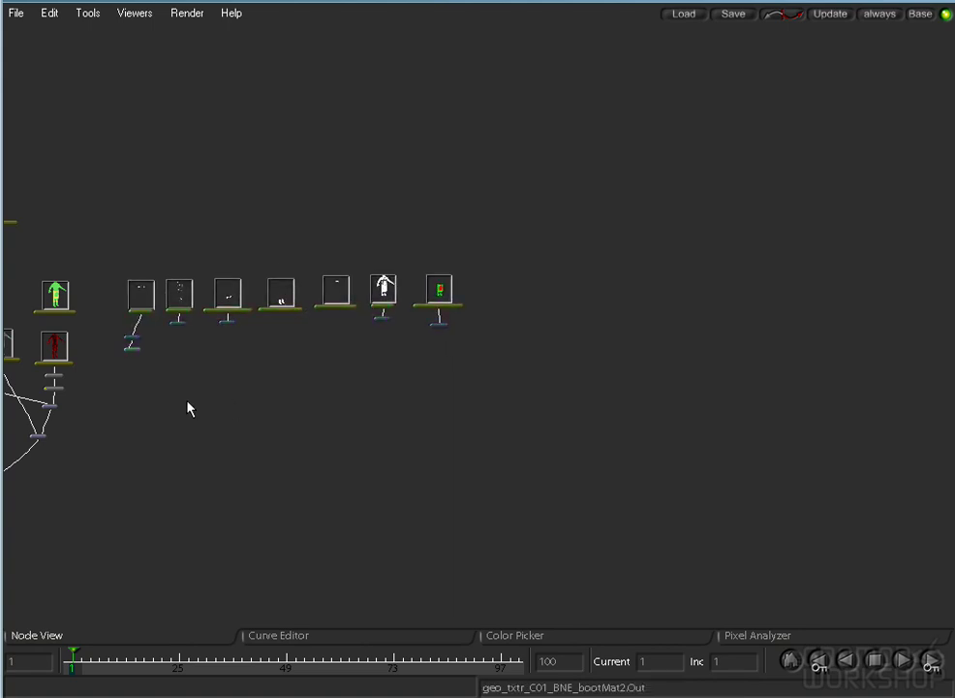
drag(160, 378, 565, 405)
drag(892, 421, 50, 139)
drag(186, 133, 502, 125)
drag(366, 134, 211, 95)
click(285, 171)
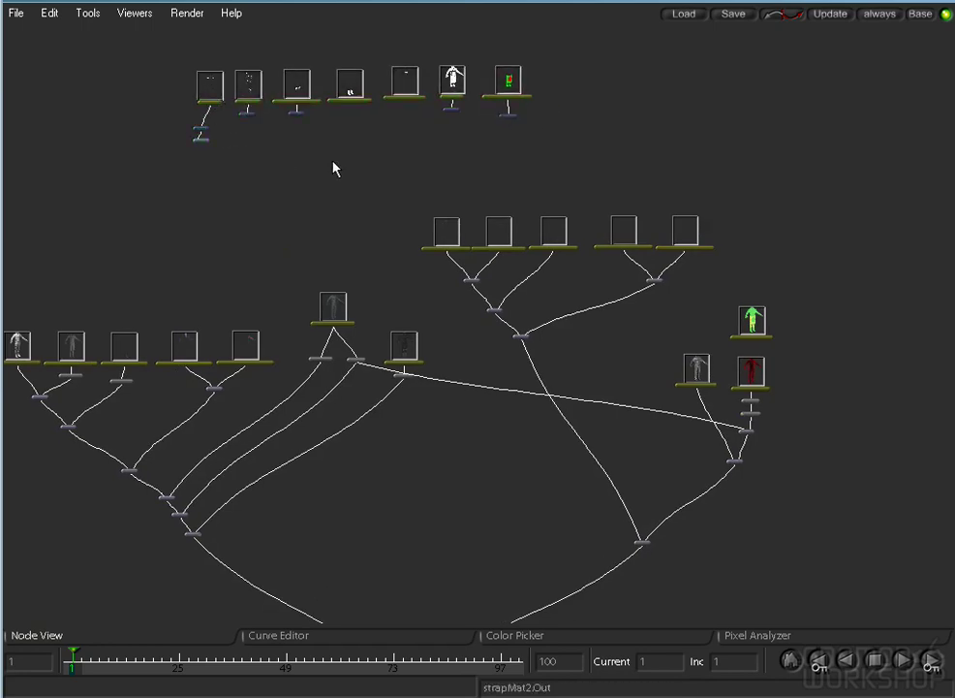
Locate the color2 pass beside the ambient2 pass and view it.
drag(181, 271, 713, 298)
drag(661, 366, 341, 280)
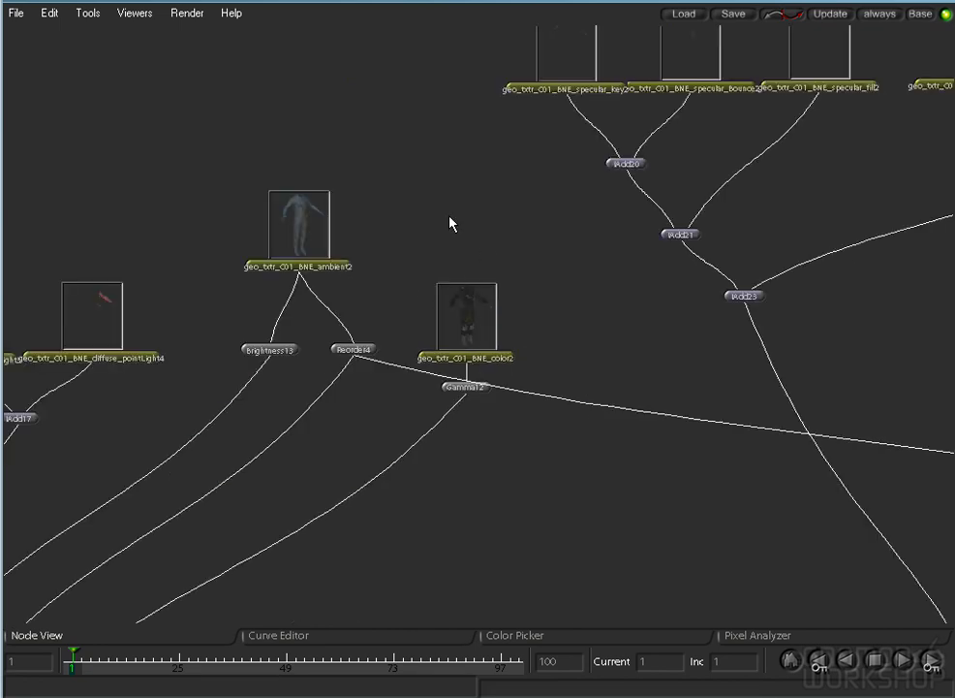
drag(465, 208, 670, 235)
drag(574, 313, 660, 284)
double_click(579, 335)
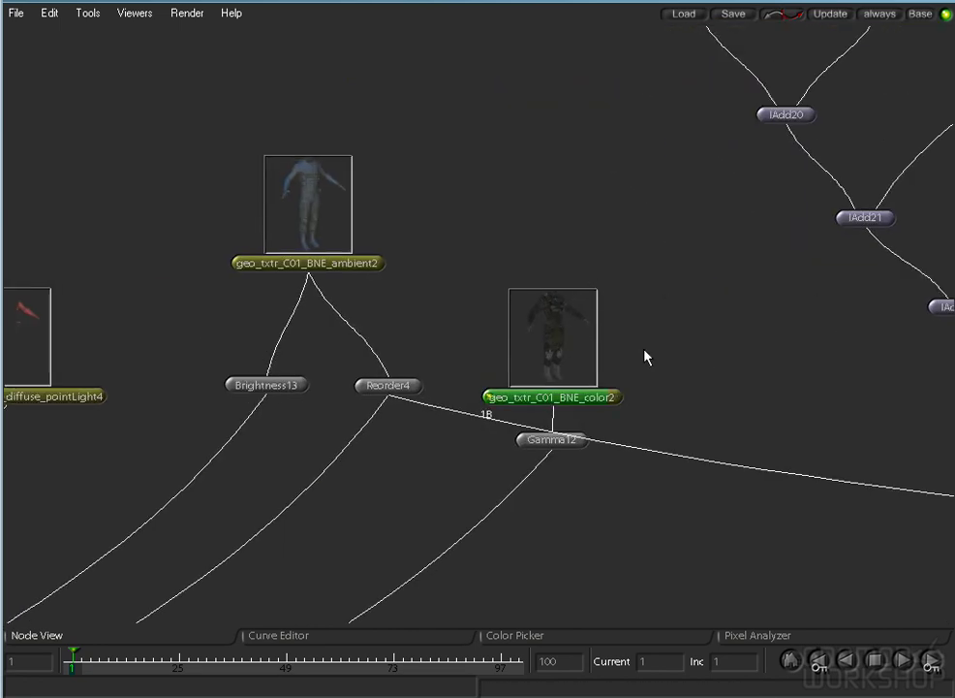
drag(550, 365, 767, 226)
key(space)
drag(680, 289, 691, 257)
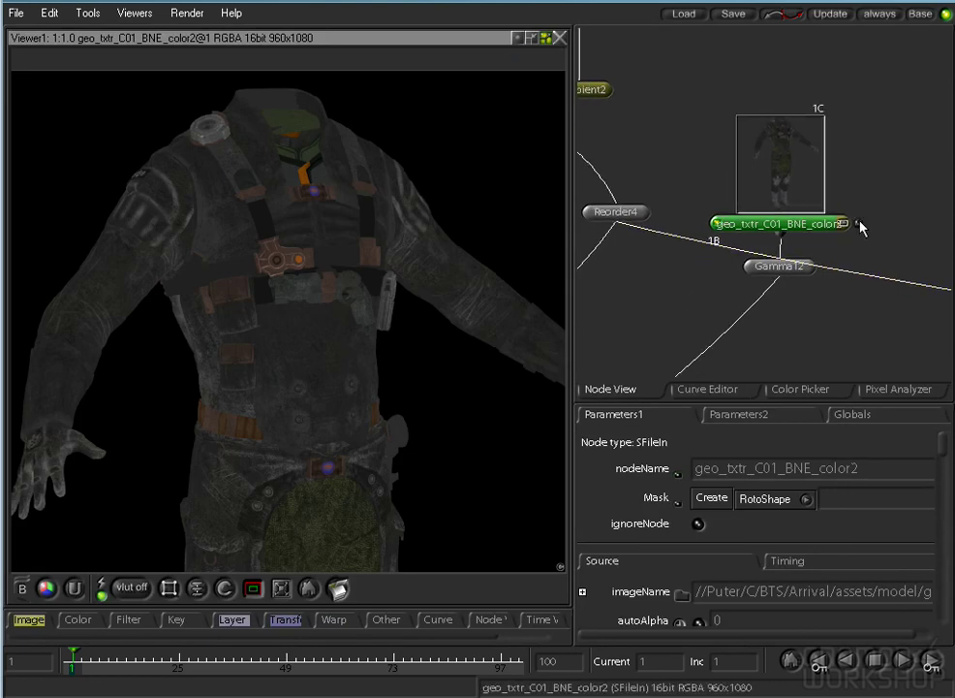
Move color2 and Gamma12 lower with a wide gap between them, and view Gamma12.
click(750, 277)
drag(751, 276, 758, 369)
drag(817, 208, 800, 121)
drag(769, 274, 769, 342)
click(759, 100)
drag(759, 103, 766, 146)
drag(786, 223, 785, 332)
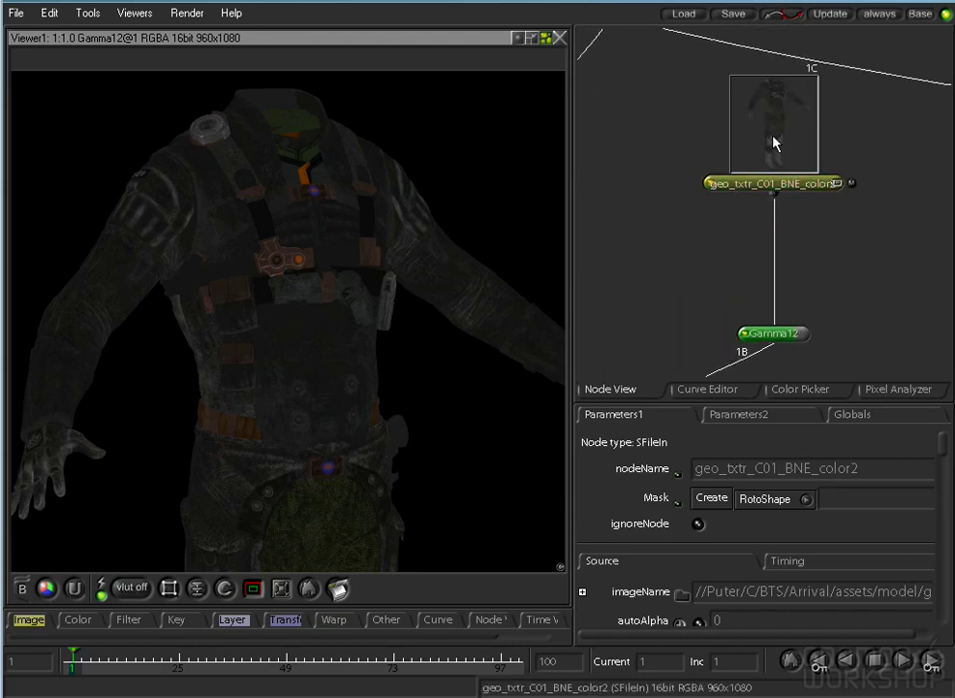
Insert a KeyMix node between color2 and Gamma12, arrange it below color2, and delete Gamma12.
right_click(248, 621)
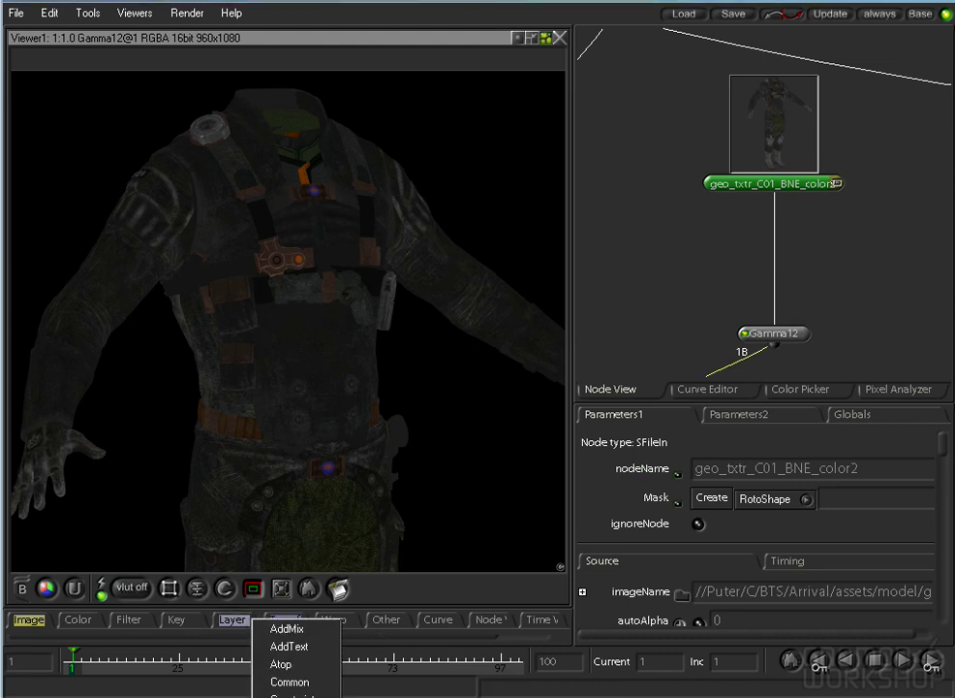
click(290, 697)
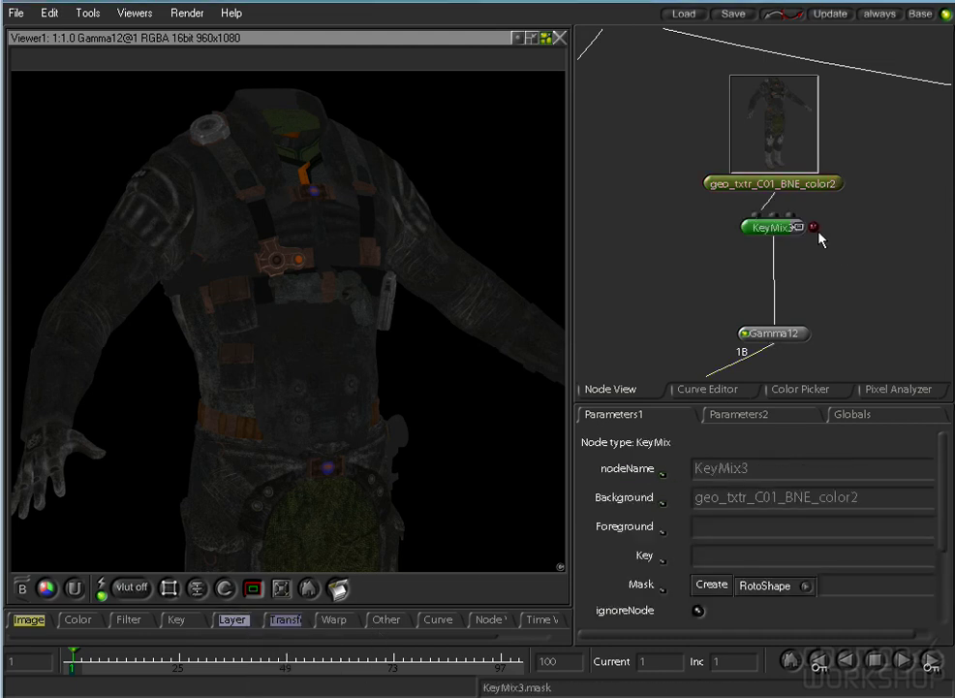
drag(773, 234, 780, 277)
drag(776, 188, 751, 180)
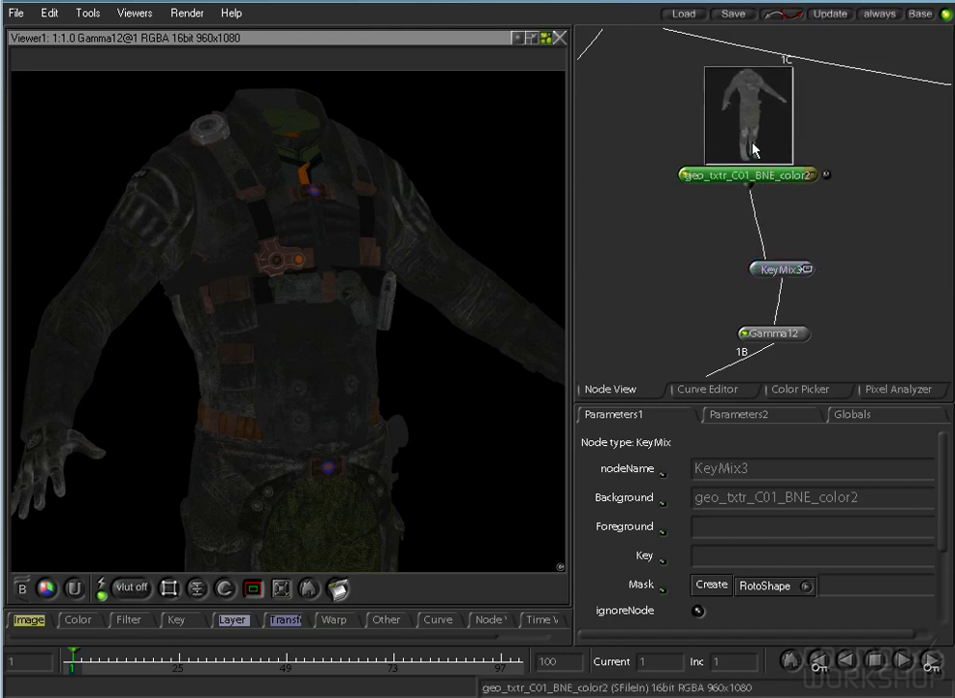
drag(780, 276, 768, 287)
click(772, 339)
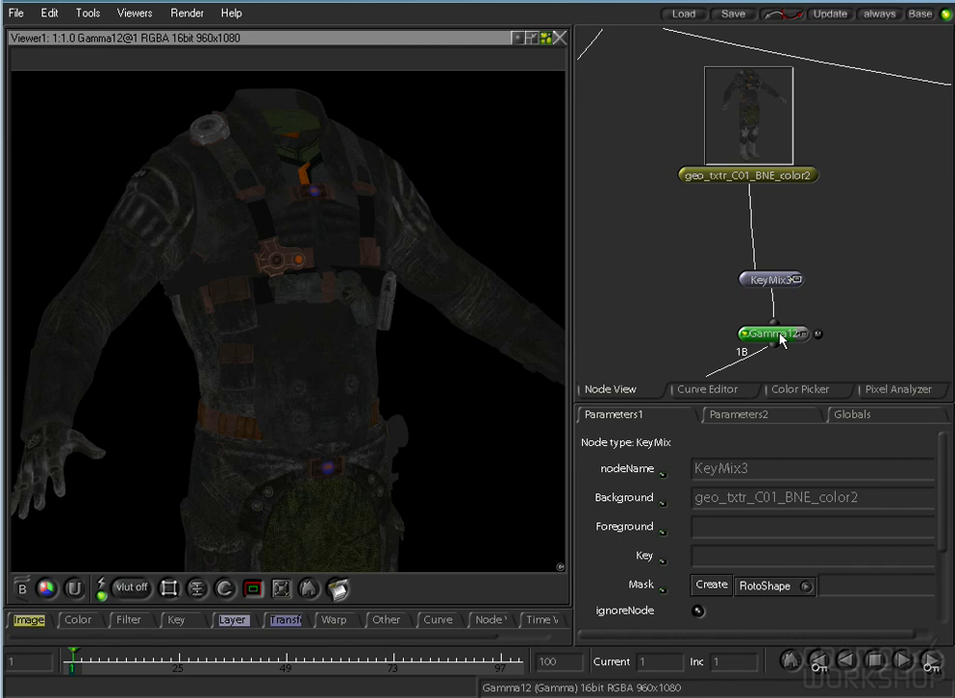
key(Delete)
Branch a Brightness node off color2 and connect its output to KeyMix3's foreground.
click(734, 167)
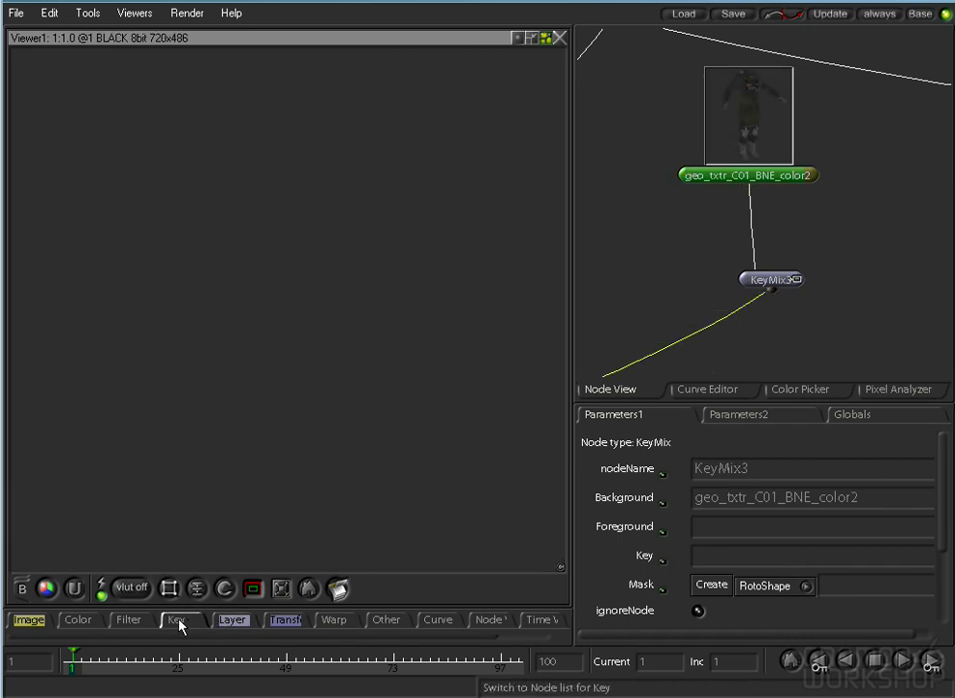
right_click(78, 619)
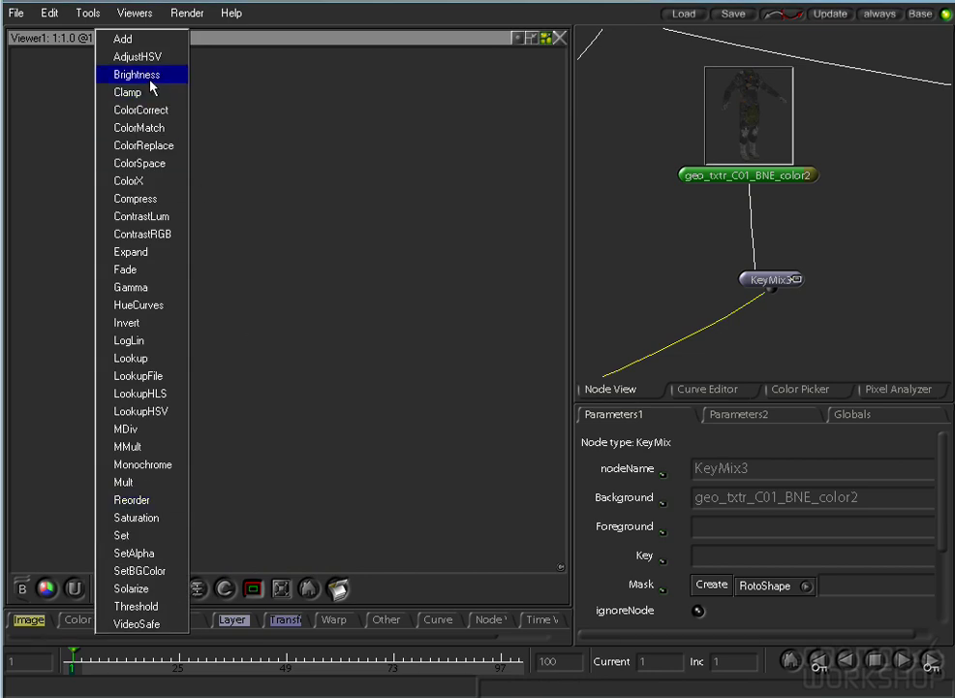
click(118, 74)
drag(780, 223, 768, 324)
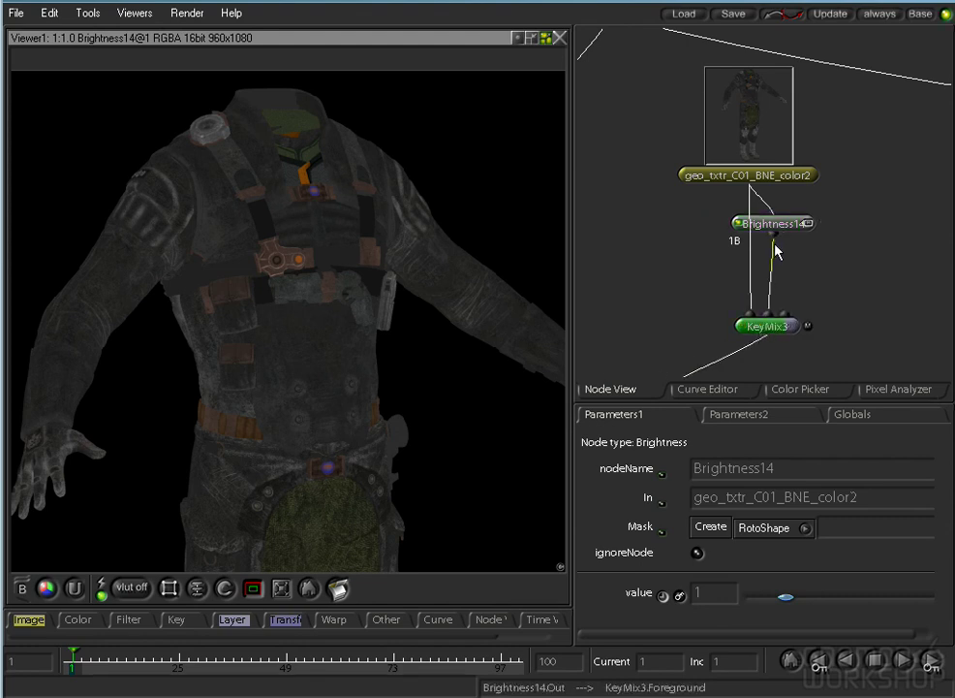
Insert a Gamma node between Brightness14 and KeyMix3.
right_click(68, 630)
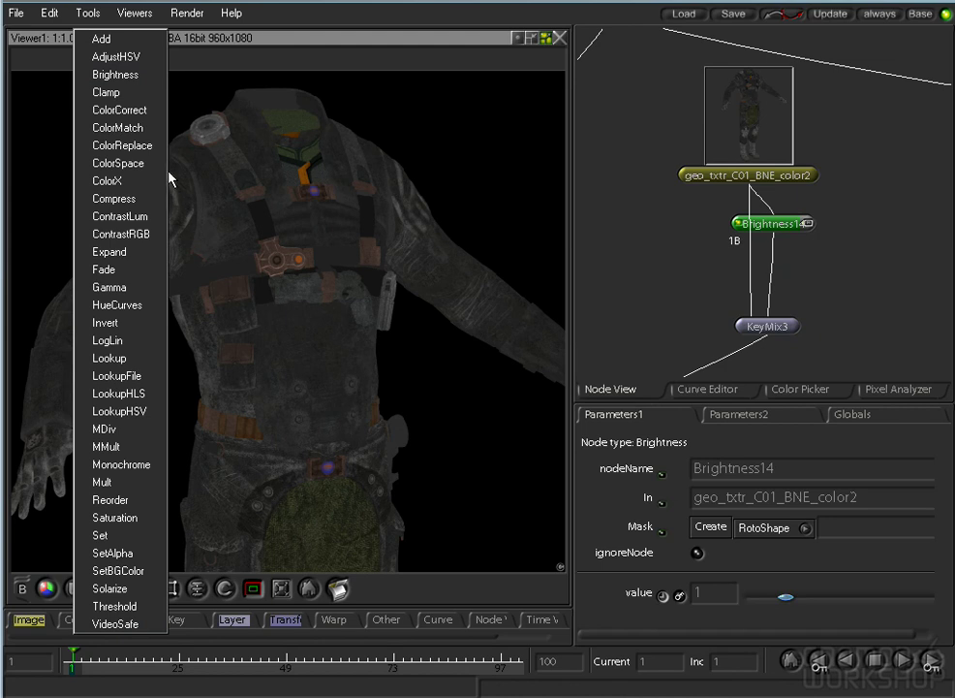
click(133, 294)
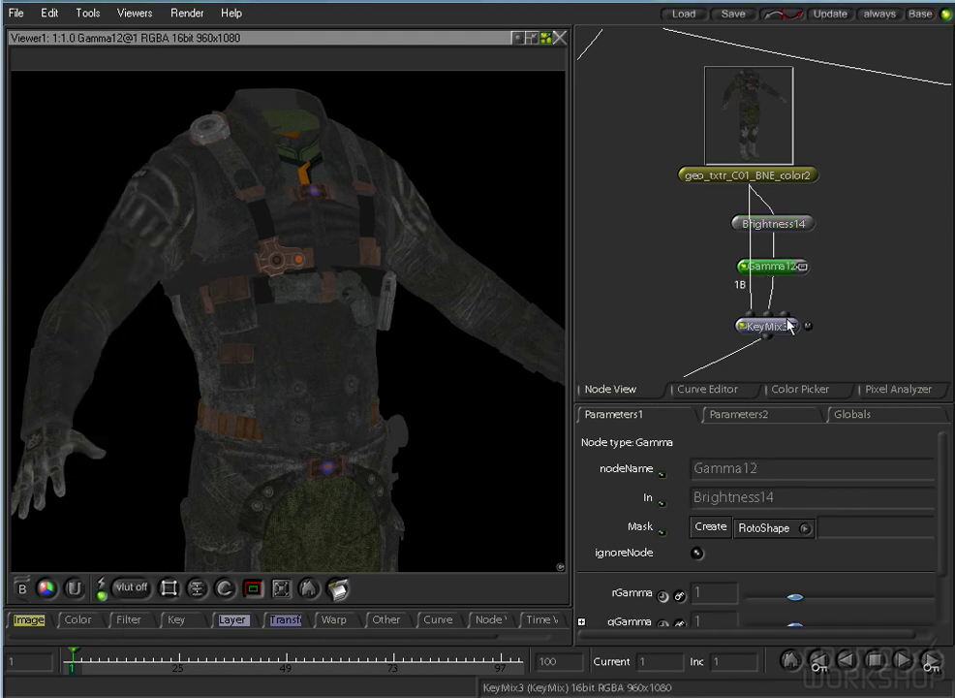
Add a Reorder node below leathermat2's Resize9 and set its channels to rrrr.
drag(867, 242, 647, 257)
drag(796, 172, 742, 325)
drag(831, 198, 694, 201)
drag(845, 125, 640, 294)
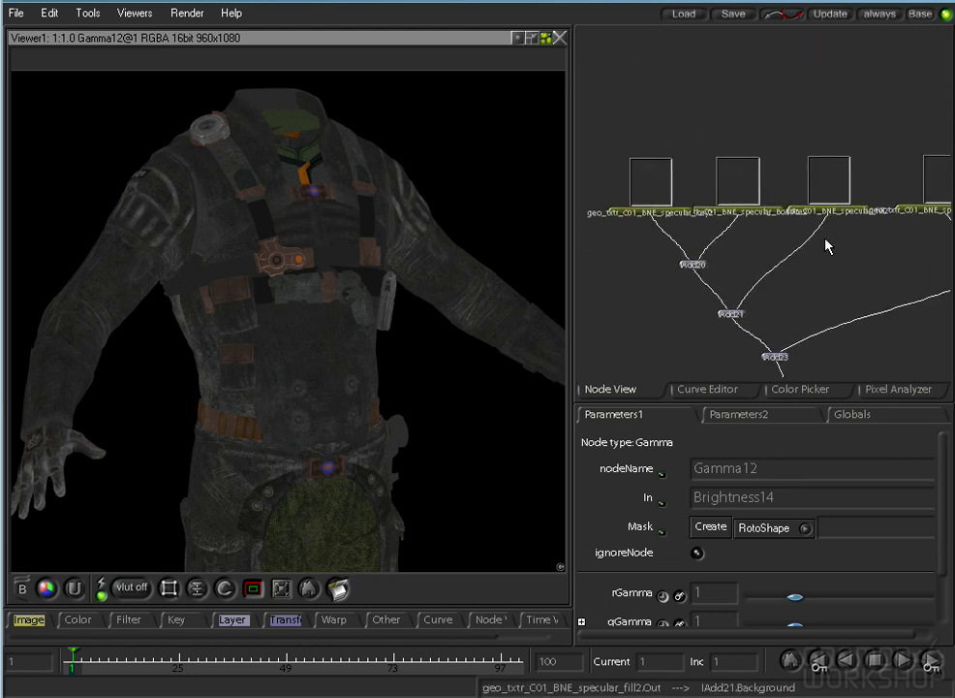
drag(872, 242, 631, 286)
drag(641, 190, 670, 309)
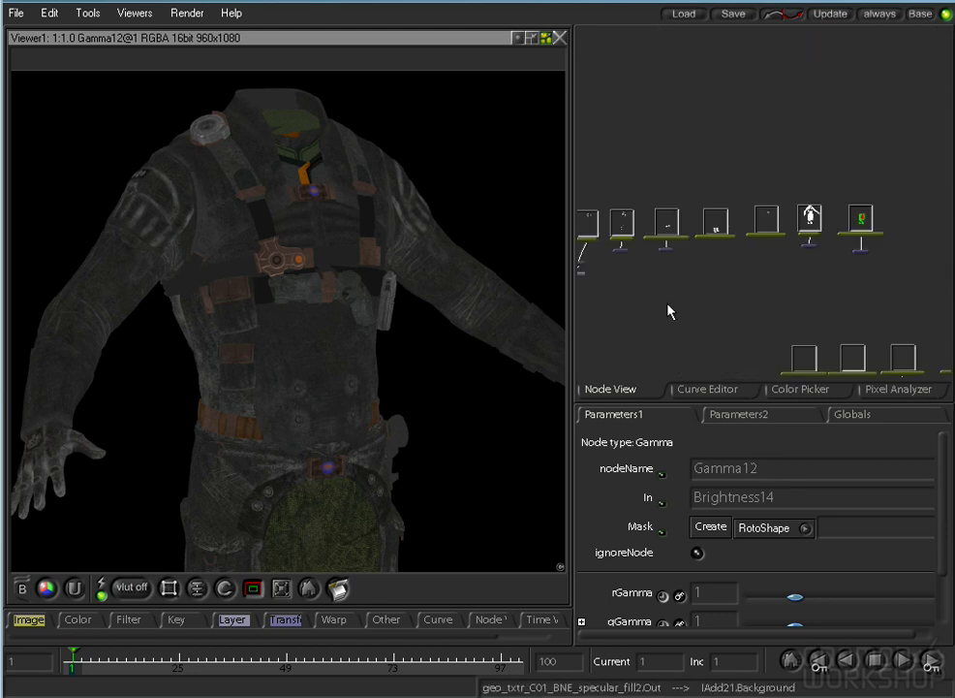
scroll(744, 281, up, 2)
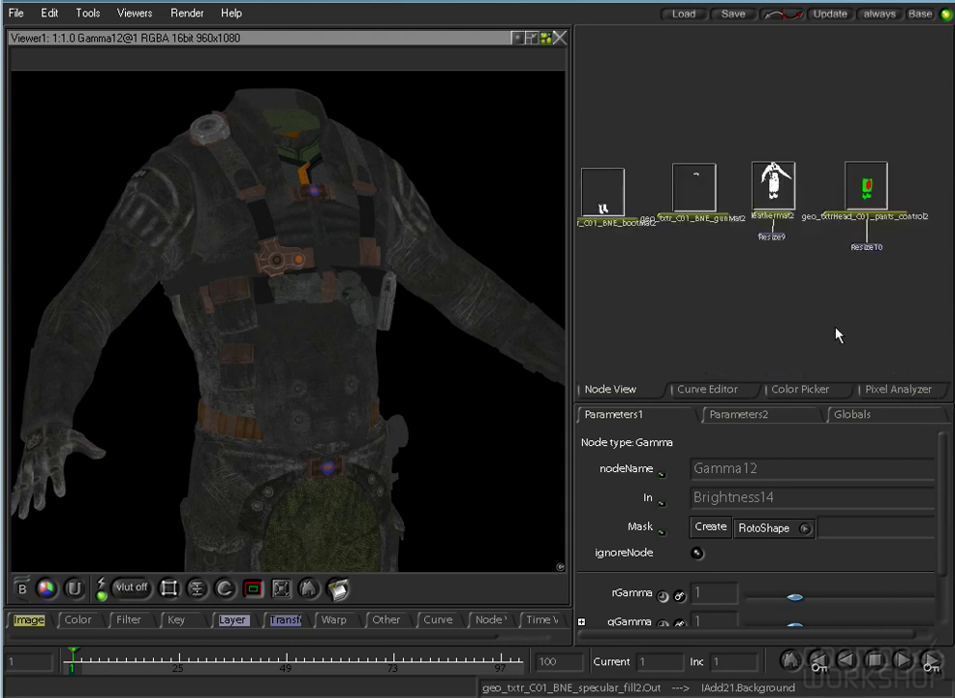
scroll(775, 271, up, 1)
click(765, 241)
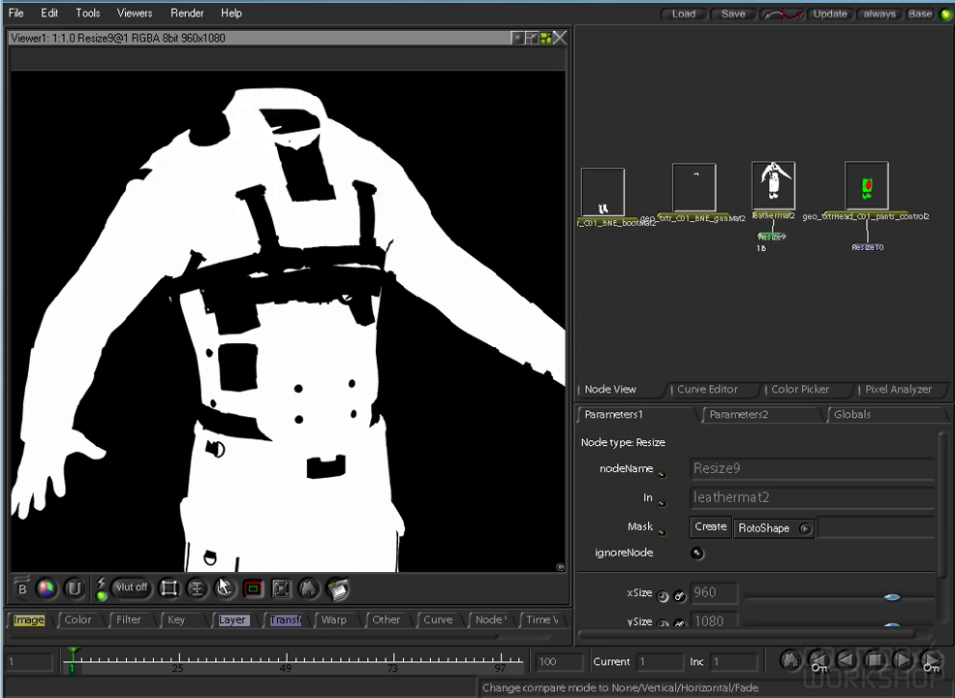
right_click(92, 622)
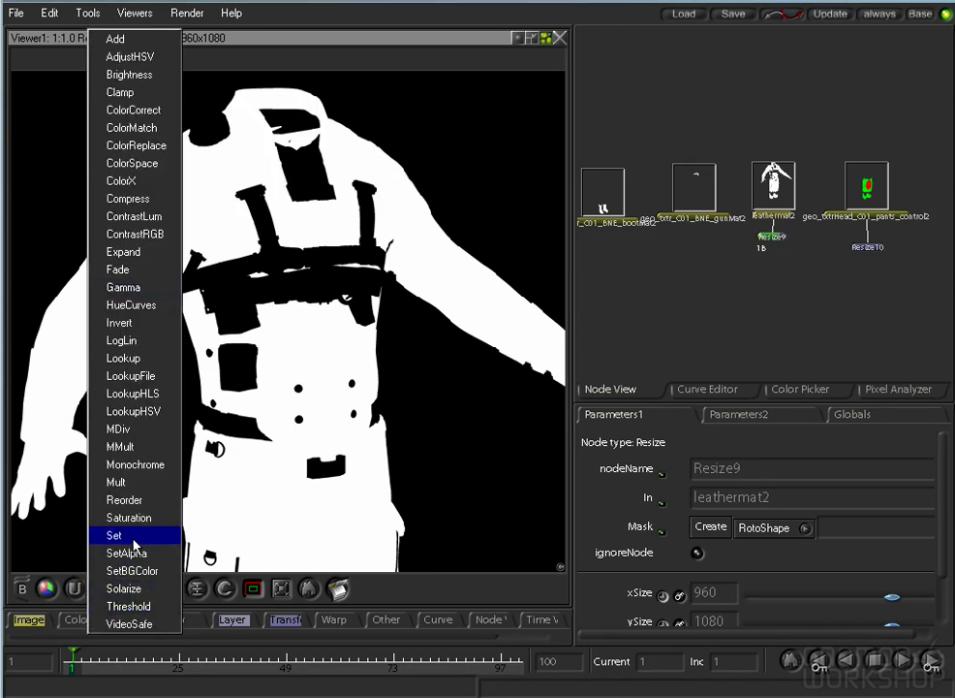
click(138, 497)
click(745, 595)
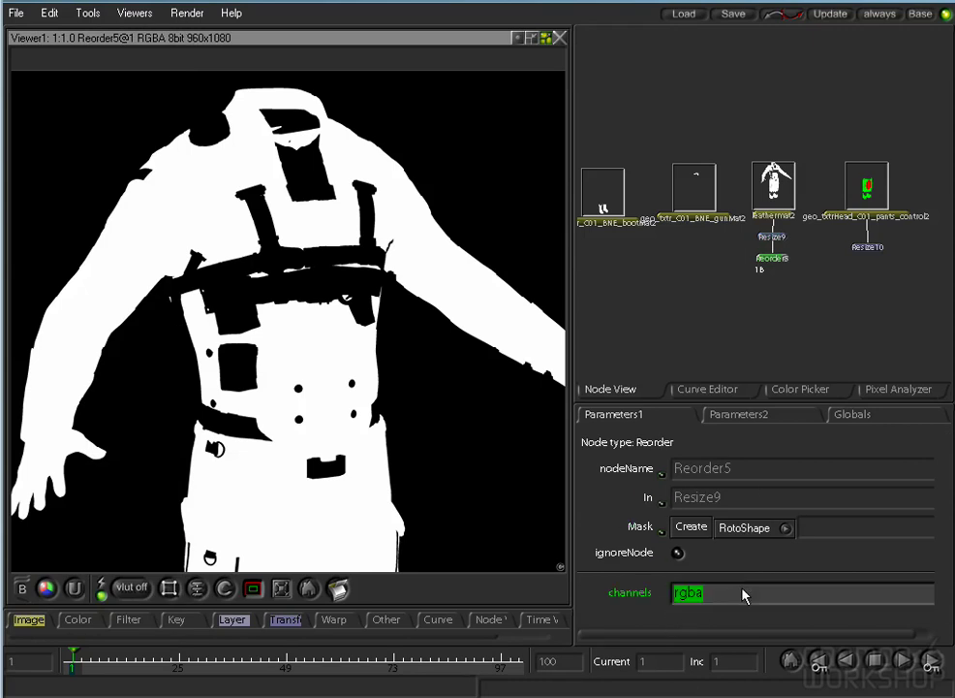
text(rrrr)
key(Return)
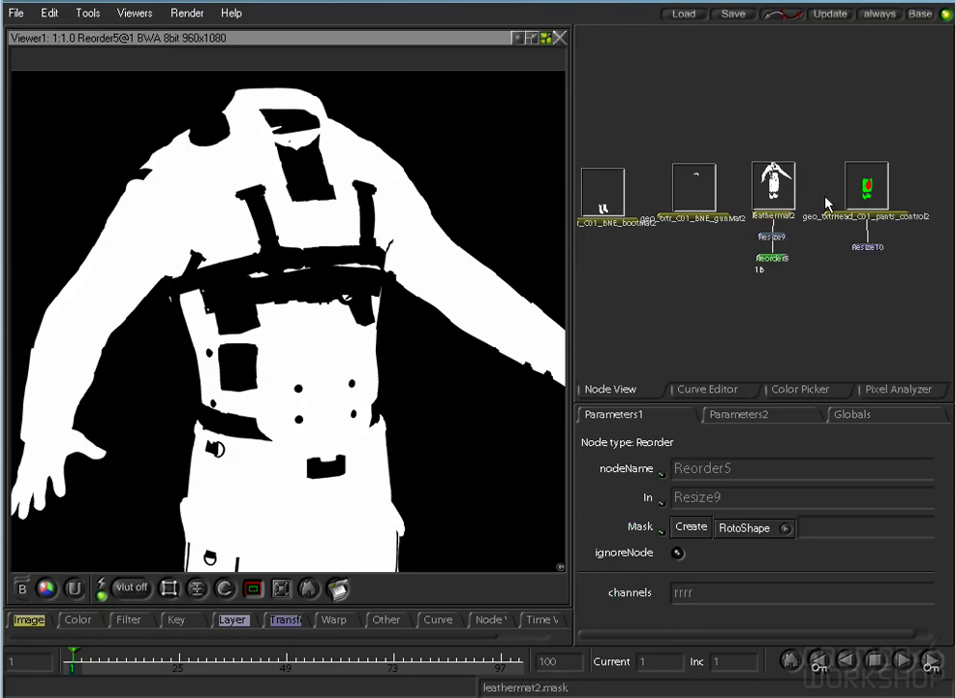
Connect the leather matte's Reorder5 output to KeyMix3's Key input.
drag(800, 292, 675, 236)
drag(833, 282, 653, 232)
key(space)
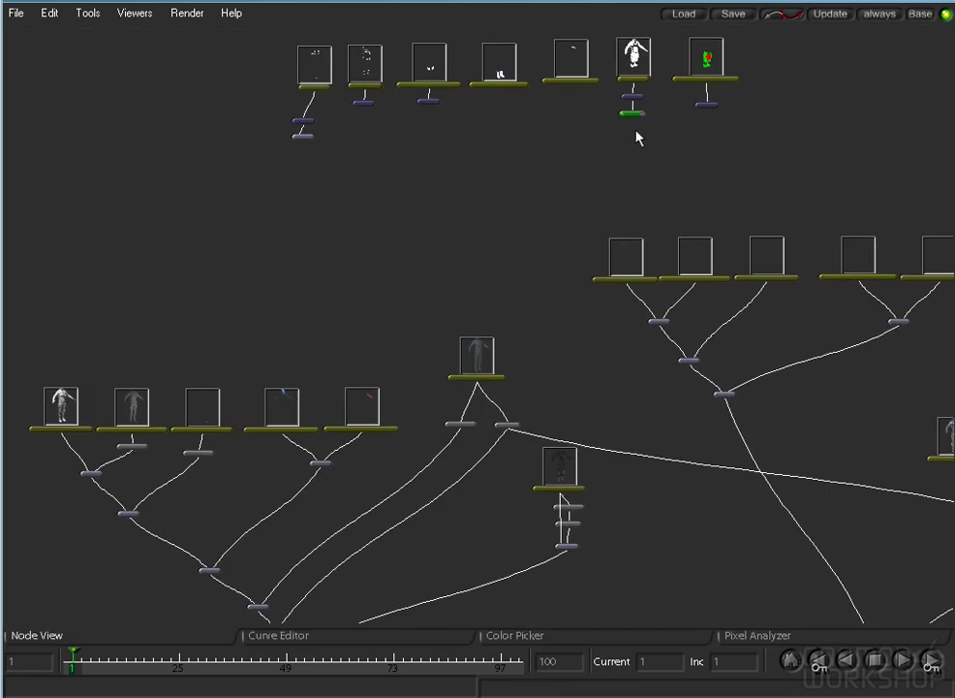
drag(607, 547, 585, 331)
drag(500, 335, 864, 399)
drag(748, 343, 613, 397)
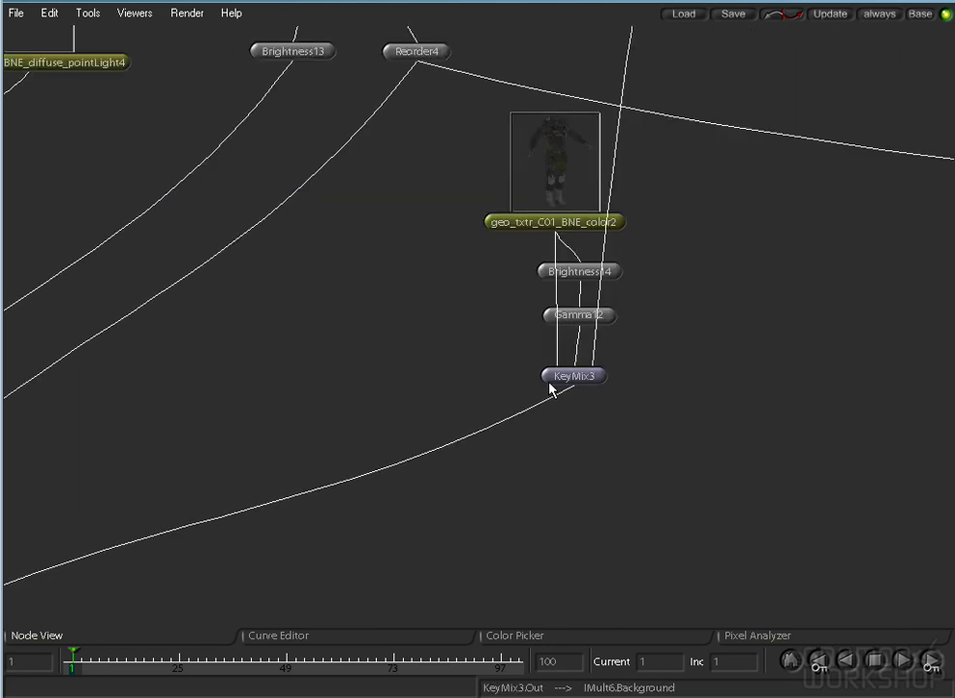
Compare KeyMix3 with color2 in the viewer and set Brightness14's value to 0.6.
key(space)
drag(667, 312, 827, 240)
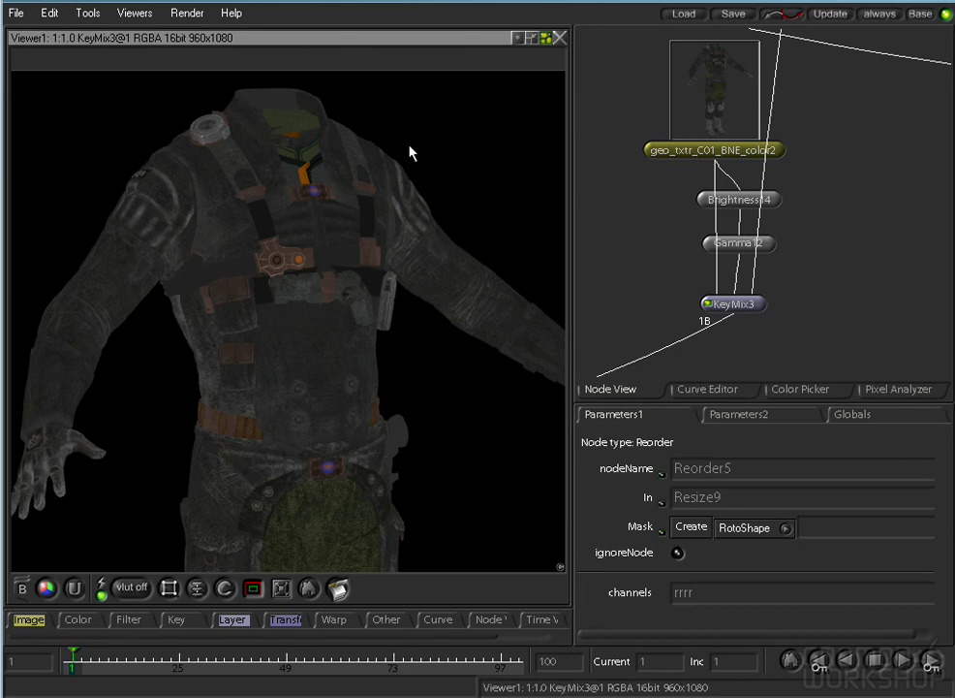
key(1)
key(1)
key(2)
key(1)
click(780, 200)
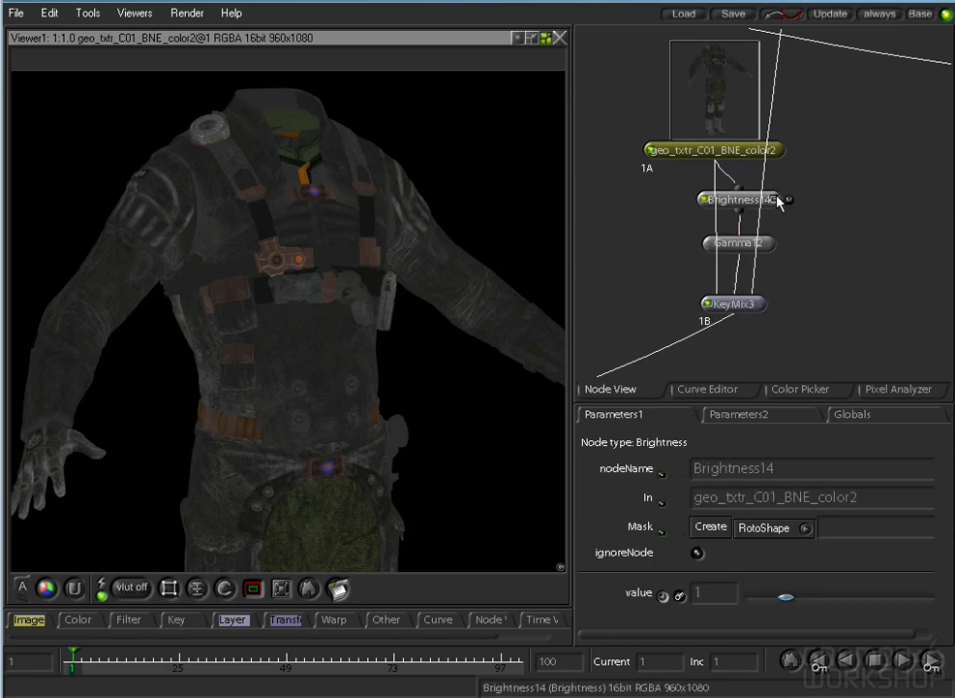
drag(786, 597, 772, 599)
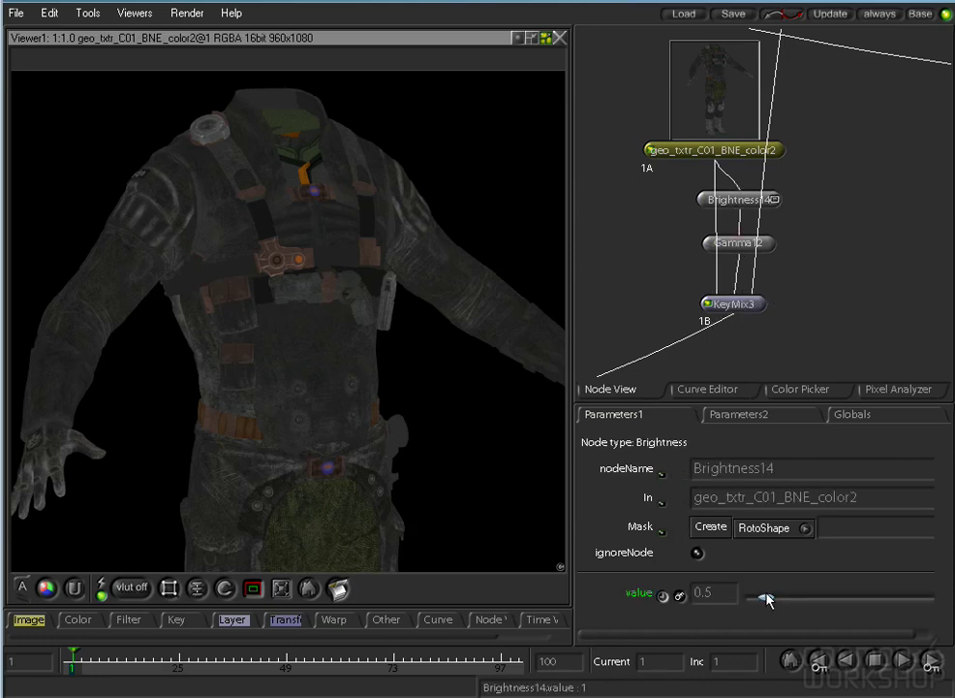
key(2)
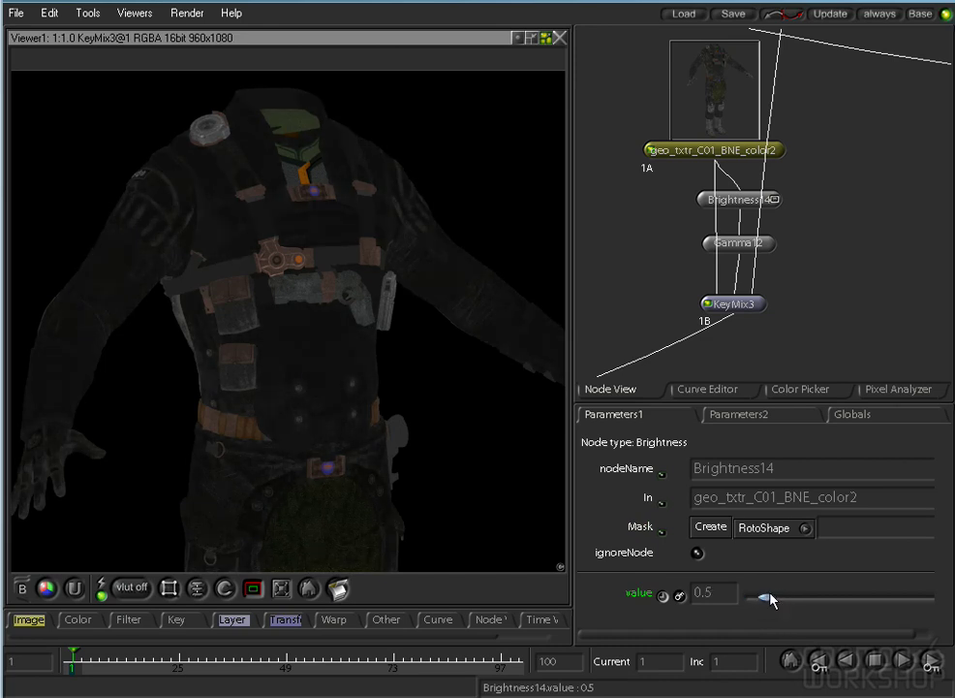
Set Gamma12's gamma to 0.9 and compare KeyMix3 with the original color2 pass.
click(776, 242)
drag(800, 603, 792, 603)
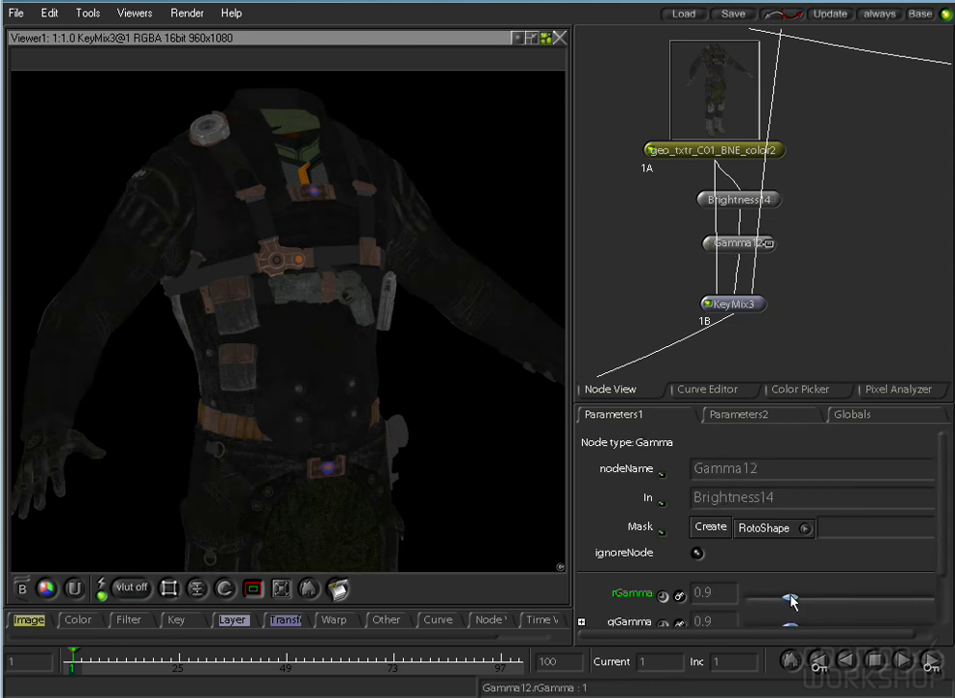
key(1)
key(1)
key(1)
key(1)
Follow KeyMix3's output down through IMult6 and view the composite at IAdd25.
drag(715, 233, 907, 97)
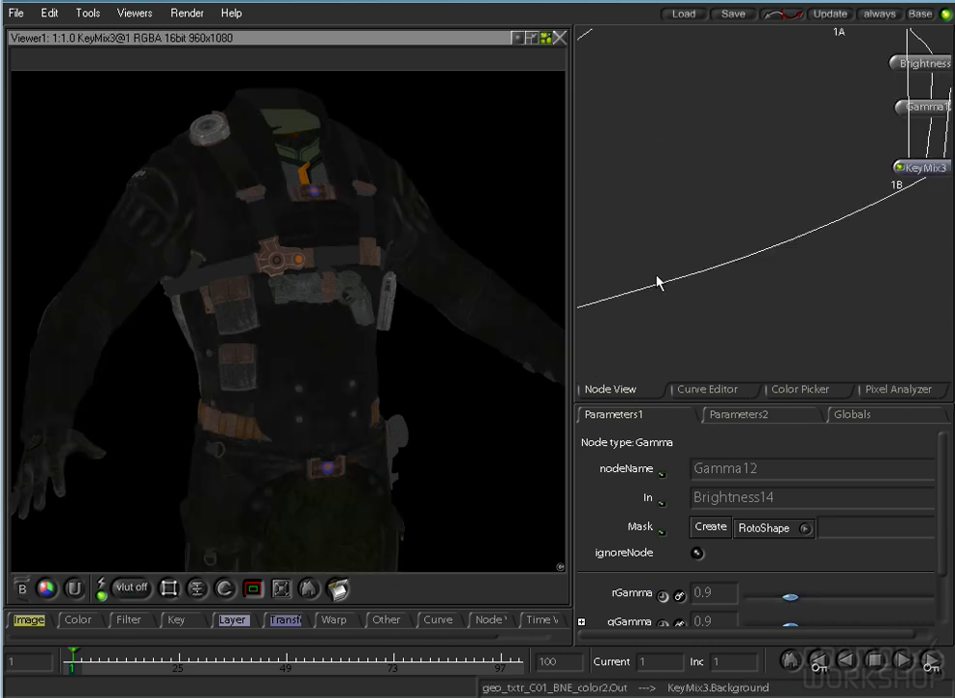
drag(657, 277, 954, 194)
drag(877, 249, 954, 218)
drag(582, 351, 813, 235)
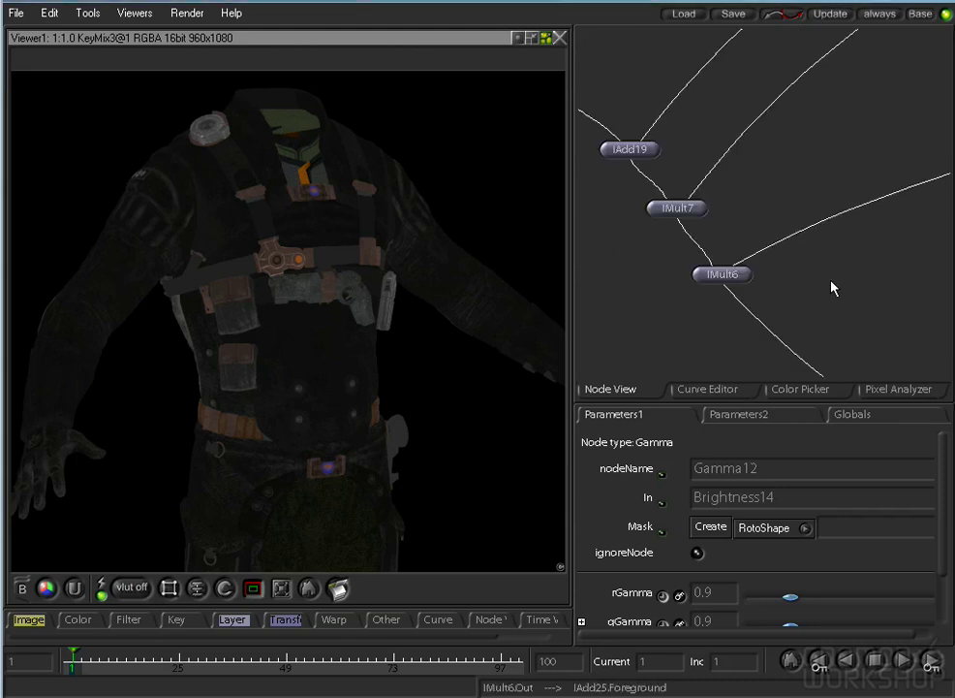
drag(882, 306, 693, 226)
key(1)
Load KeyMix3 for comparison against the IAdd25 composite and examine the leather on the character's chest up close.
drag(602, 199, 725, 364)
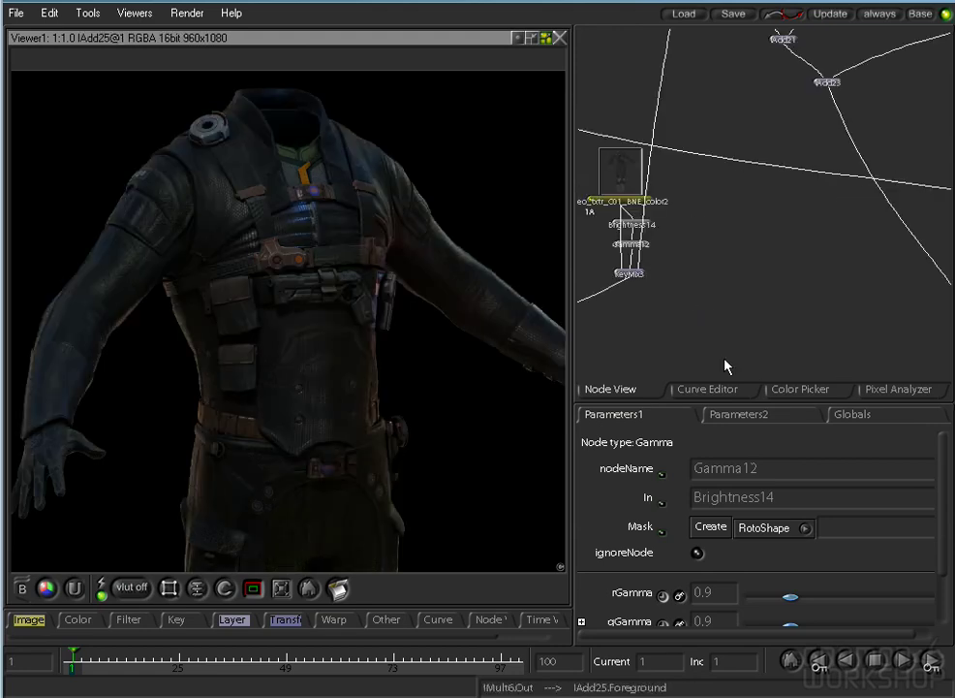
drag(708, 183, 813, 213)
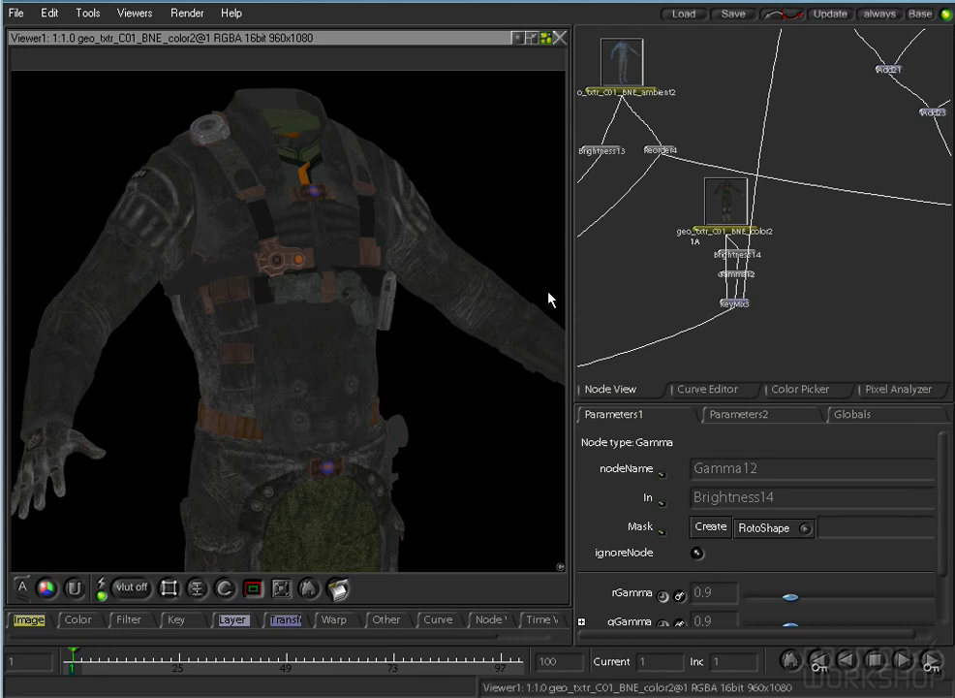
click(723, 307)
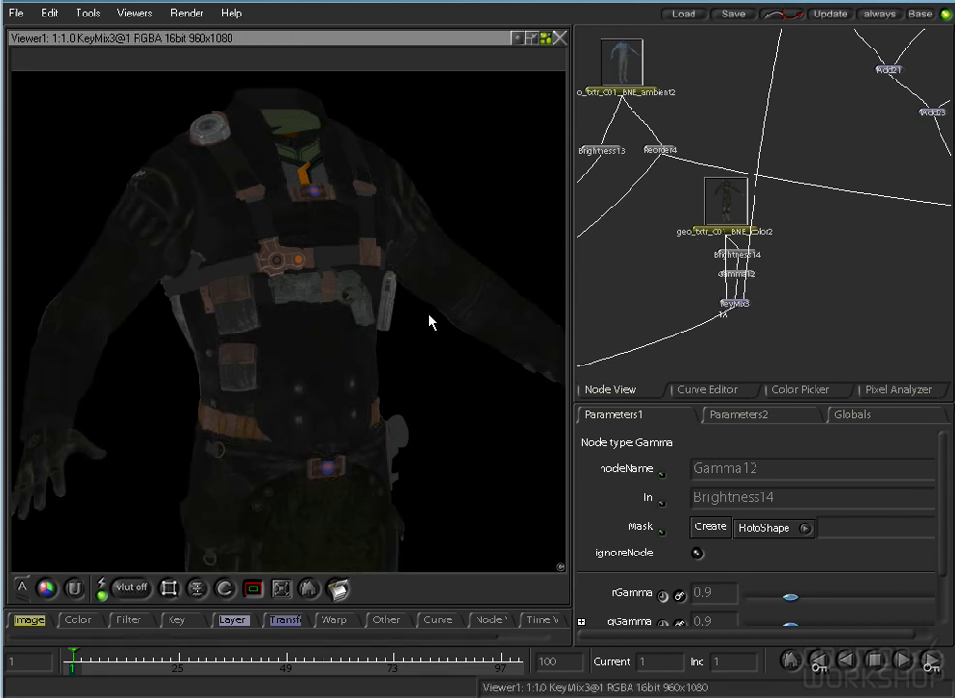
key(1)
drag(275, 282, 435, 297)
drag(320, 234, 335, 380)
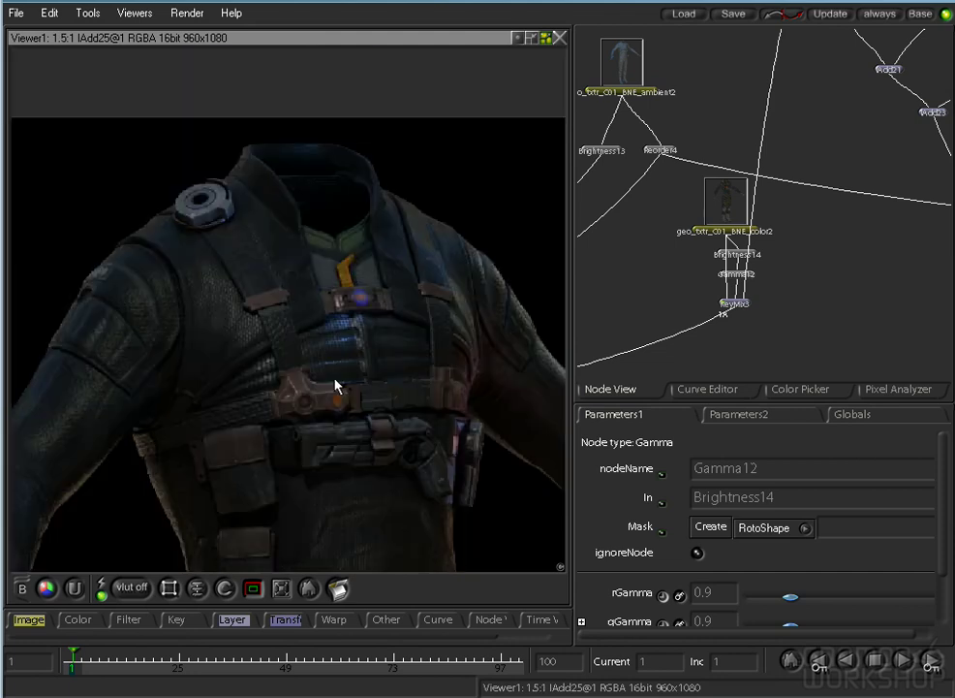
click(300, 589)
drag(304, 147, 302, 401)
drag(268, 229, 264, 297)
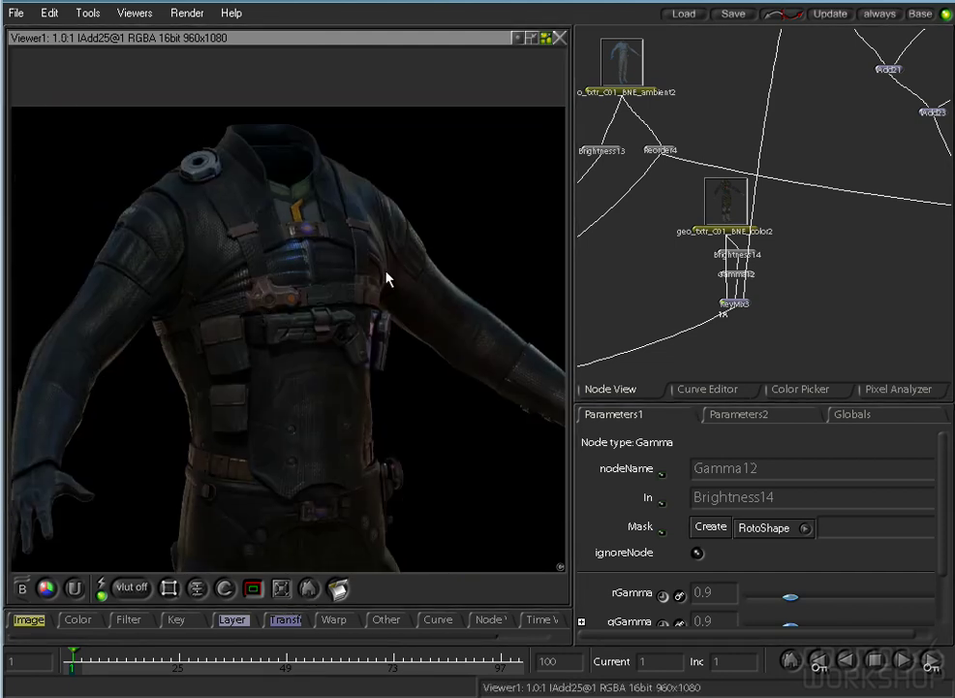
Set Gamma12's gamma to 0.8 while viewing the IAdd25 composite.
click(755, 257)
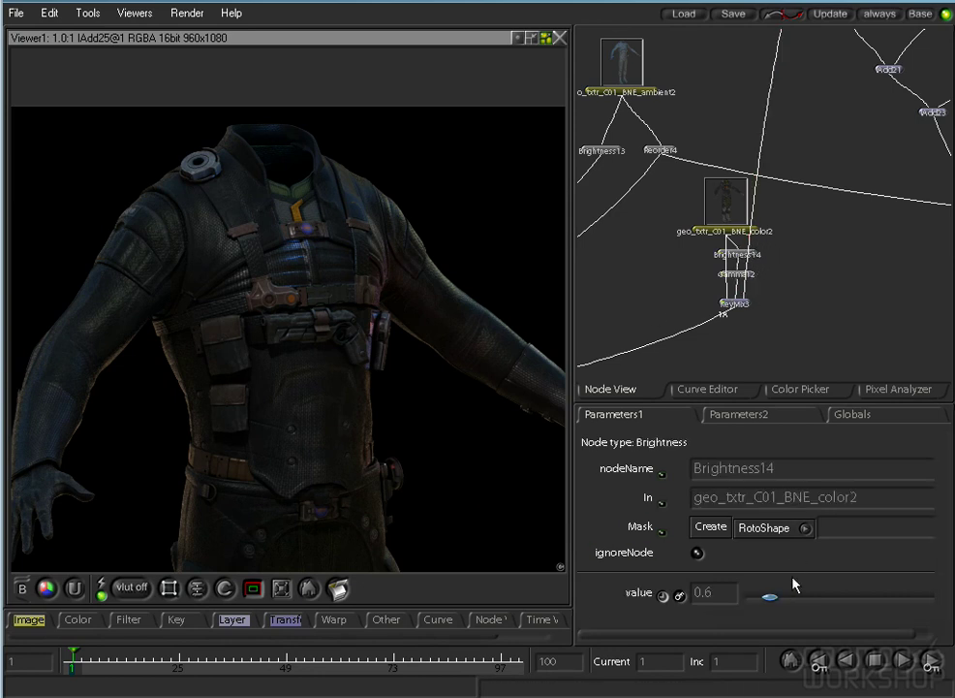
click(752, 274)
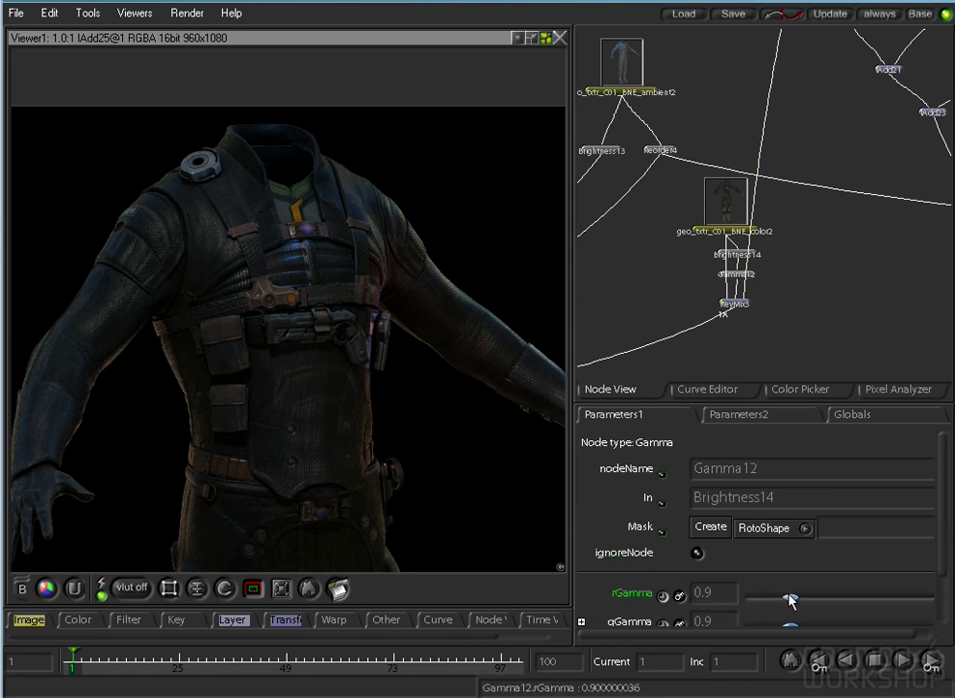
mouse_move(791, 598)
mouse_down()
mouse_move(779, 600)
mouse_move(789, 603)
mouse_up()
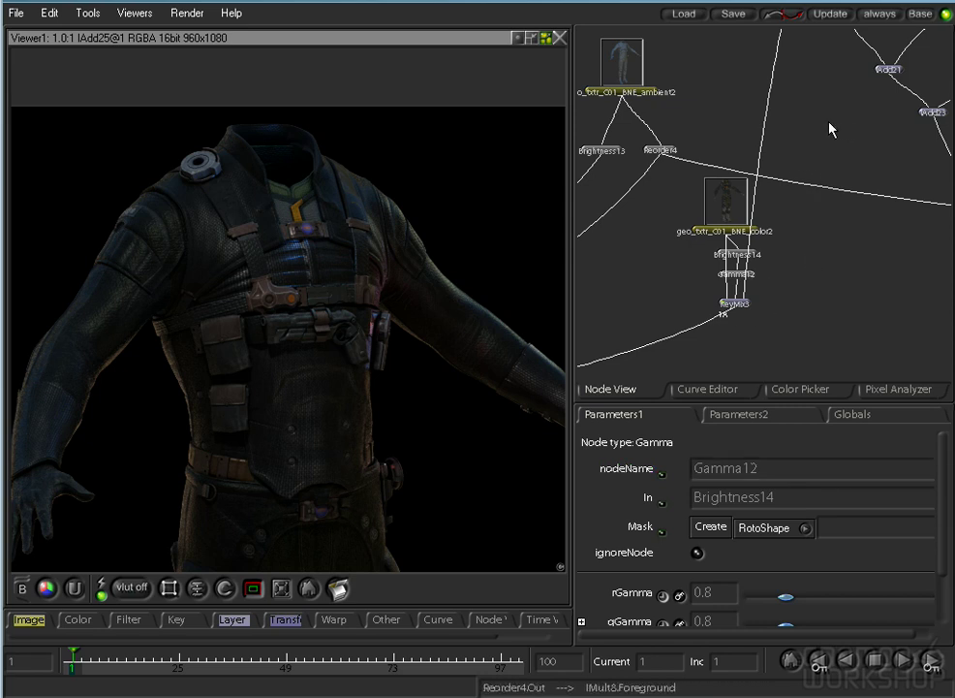
Move color2 higher, insert a Brightness node directly below it, and set that node's value to 0.7.
drag(799, 162, 750, 239)
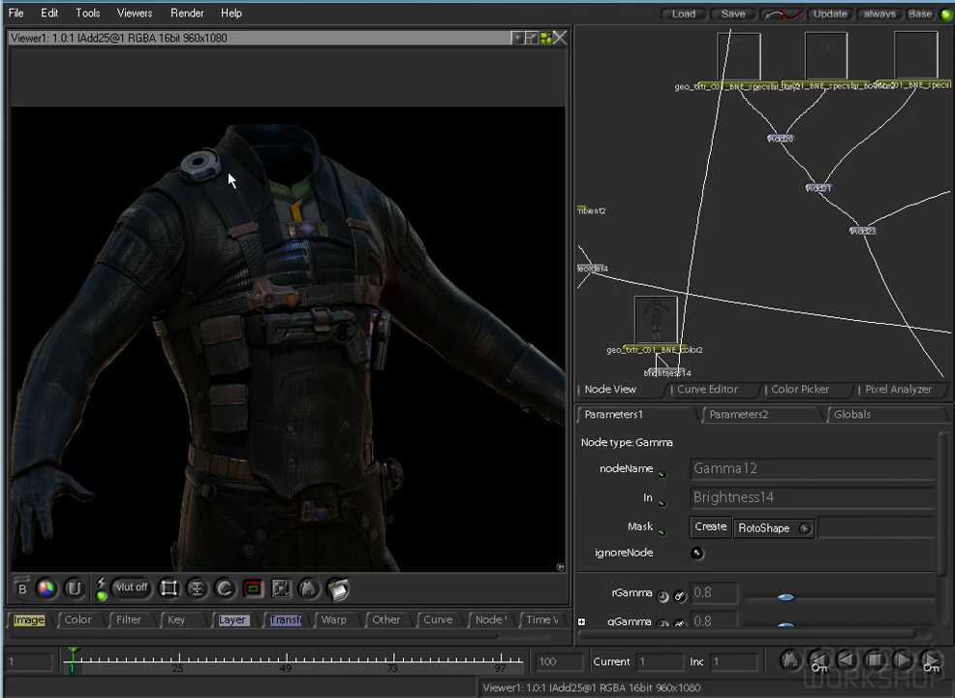
key(space)
drag(724, 202, 520, 274)
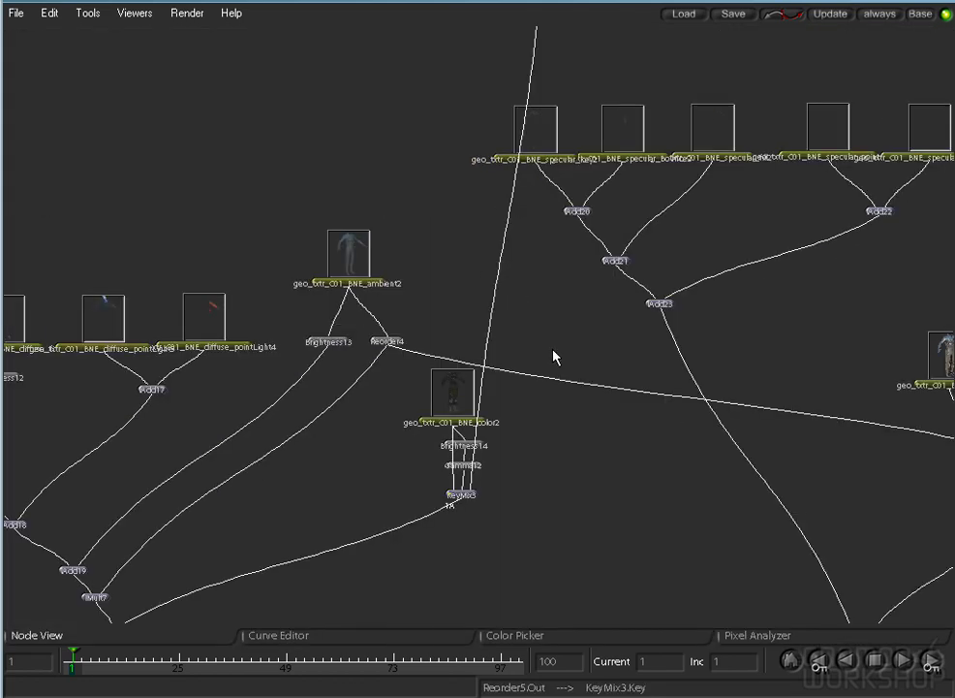
key(space)
drag(681, 297, 747, 211)
drag(679, 172, 856, 222)
drag(731, 355, 720, 137)
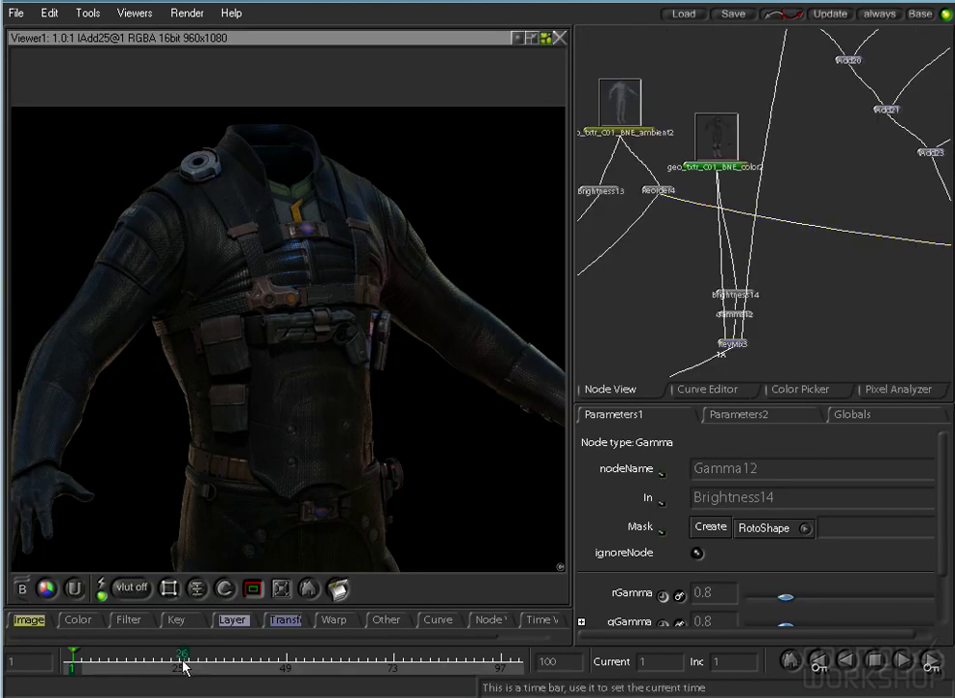
right_click(94, 625)
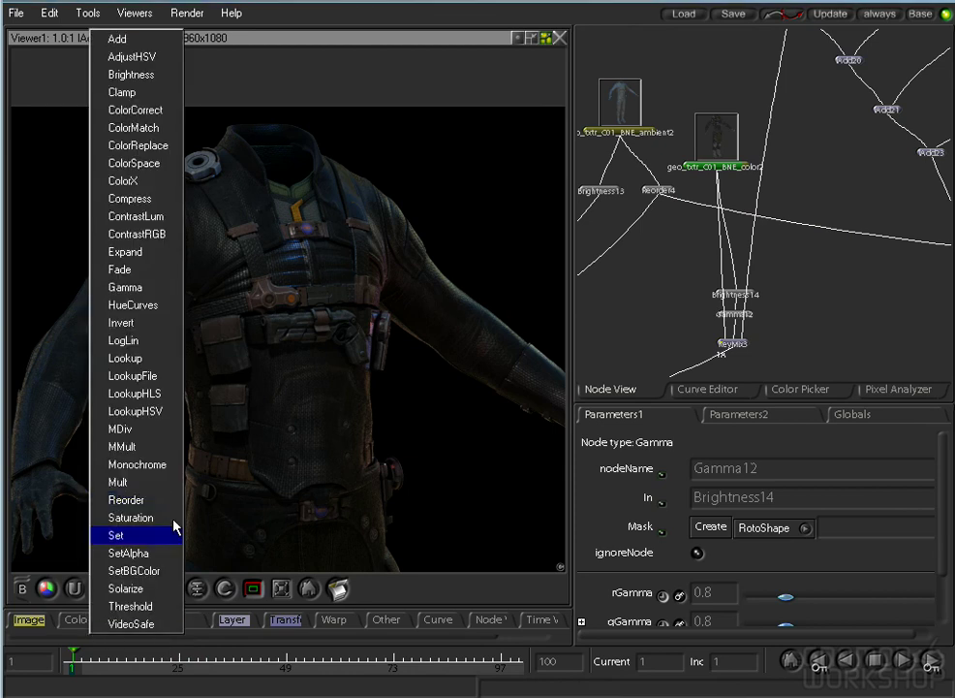
click(128, 74)
click(765, 599)
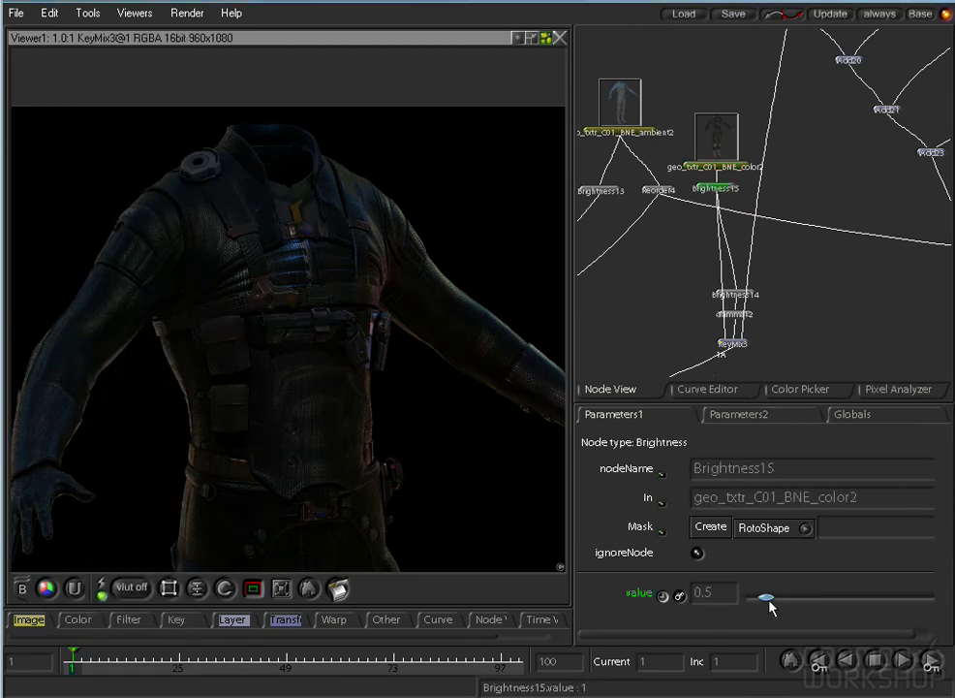
drag(769, 601, 783, 609)
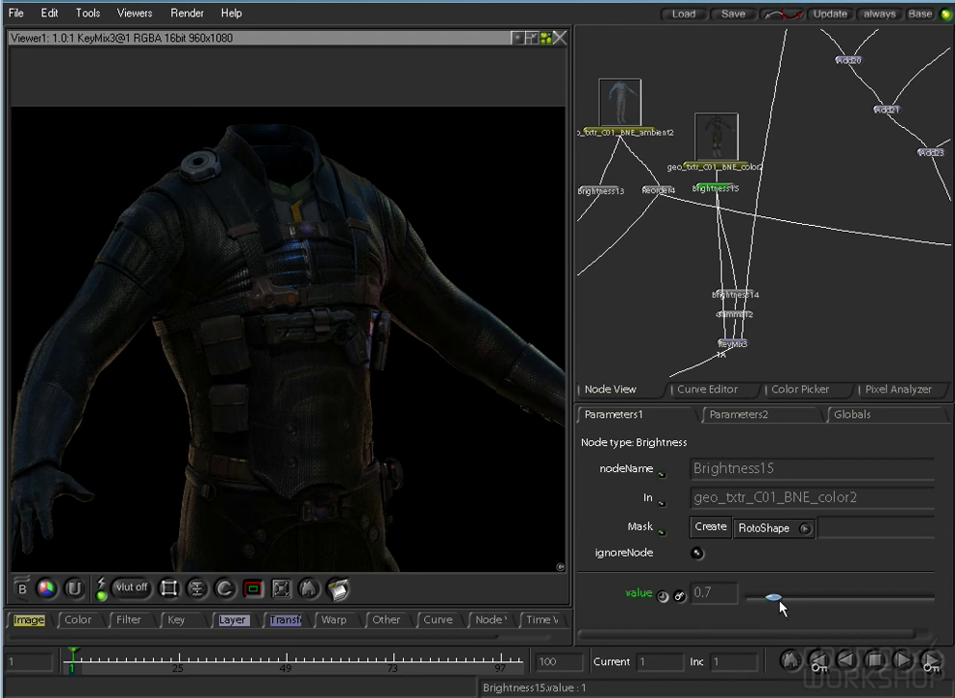
Try a value of 0.7 on Brightness14 and settle on 0.65.
click(735, 295)
drag(788, 606, 738, 608)
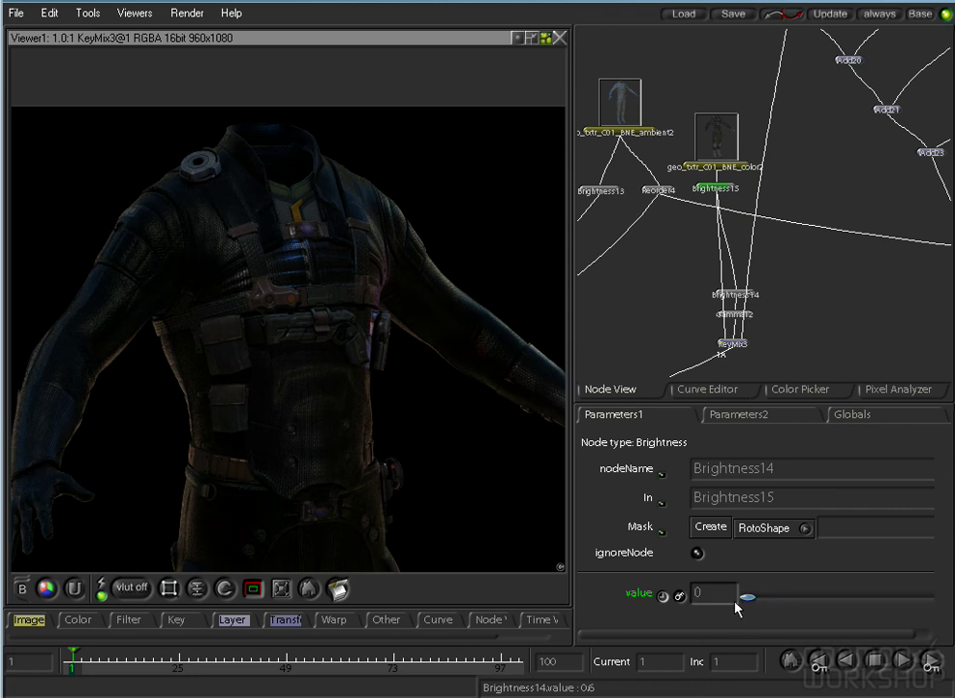
click(730, 606)
text(.7)
key(Return)
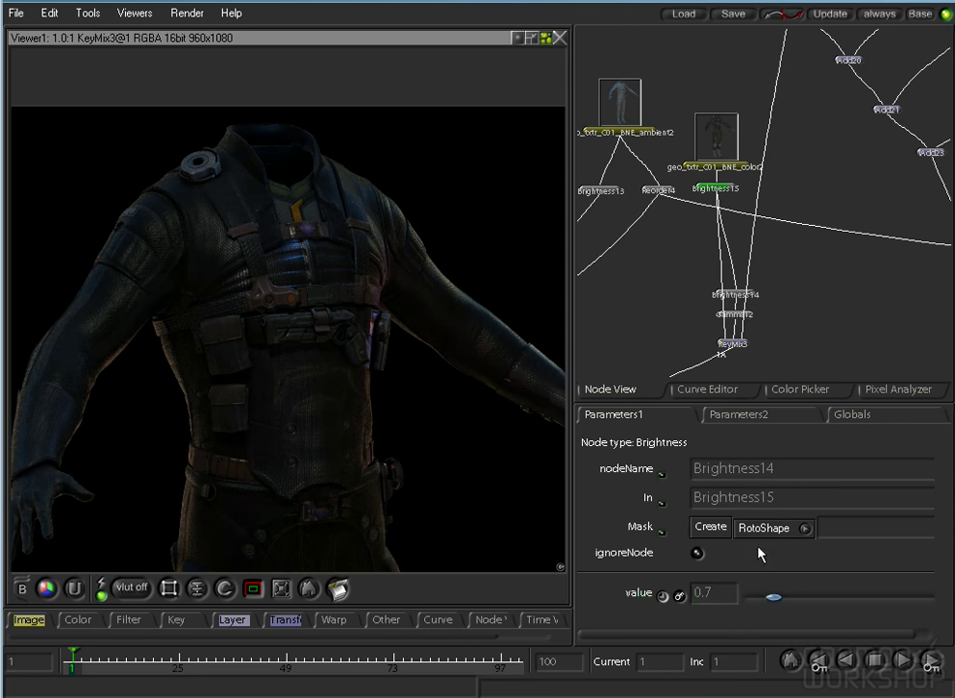
click(722, 599)
text(0.65)
key(Return)
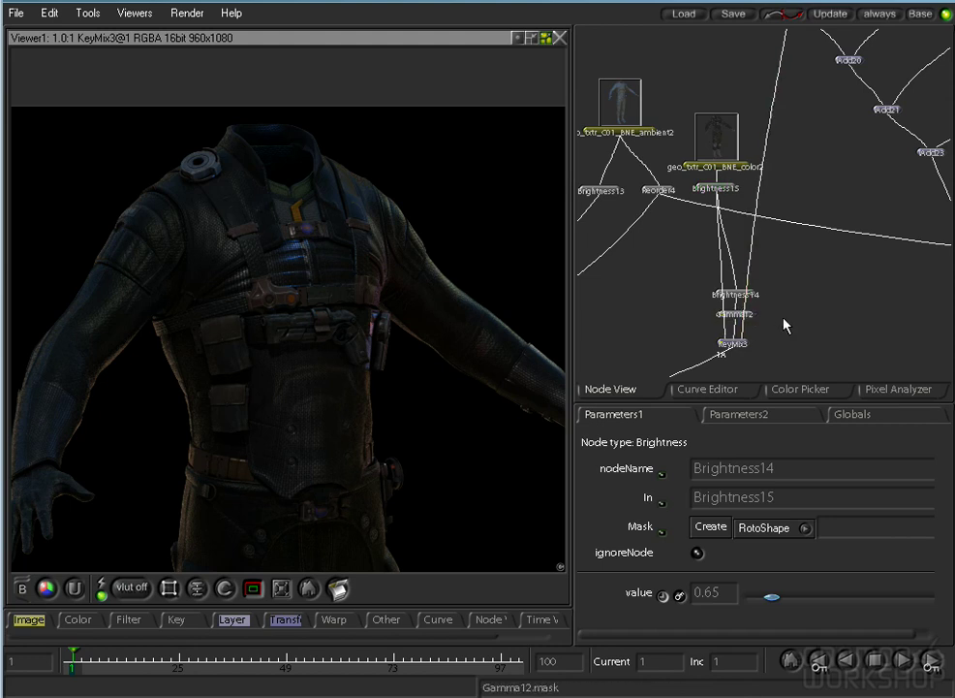
Move Brightness14 and Gamma12 up and insert a Compress node between Gamma12 and KeyMix3.
drag(738, 298, 740, 278)
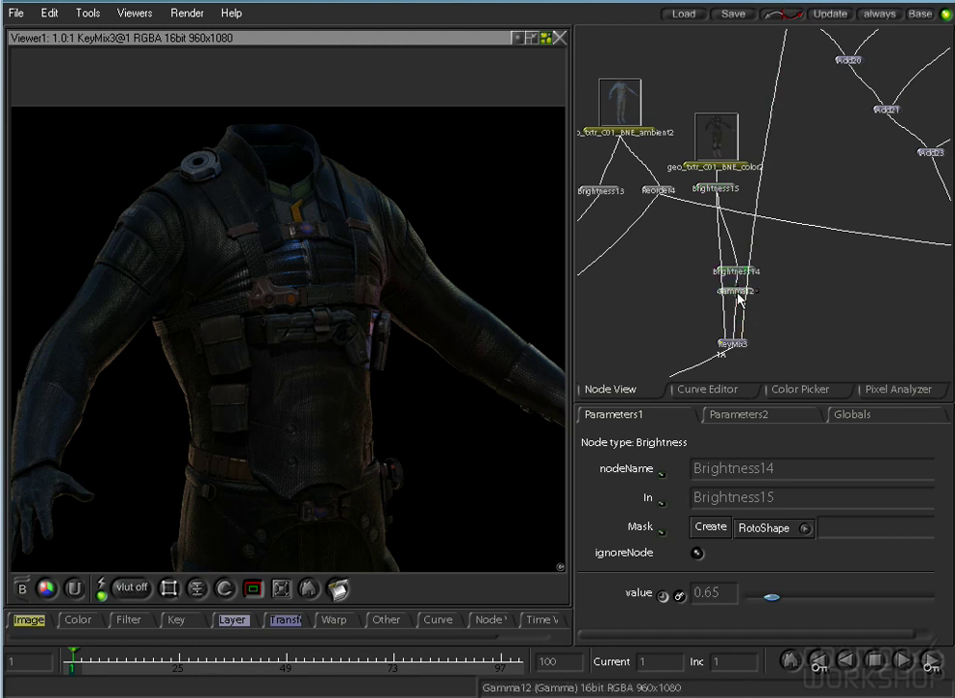
right_click(71, 628)
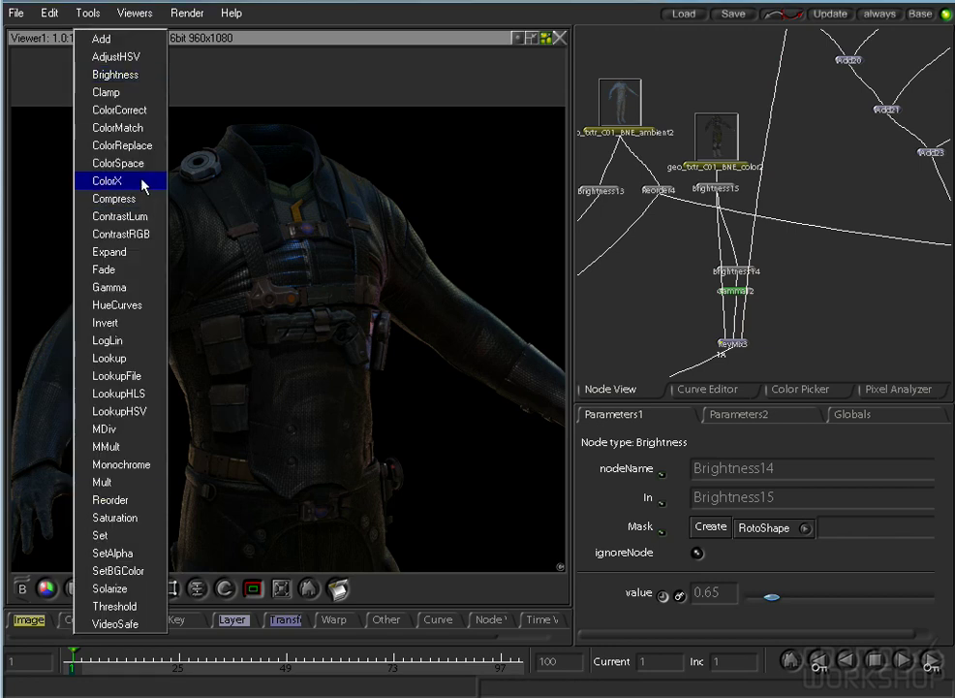
click(132, 199)
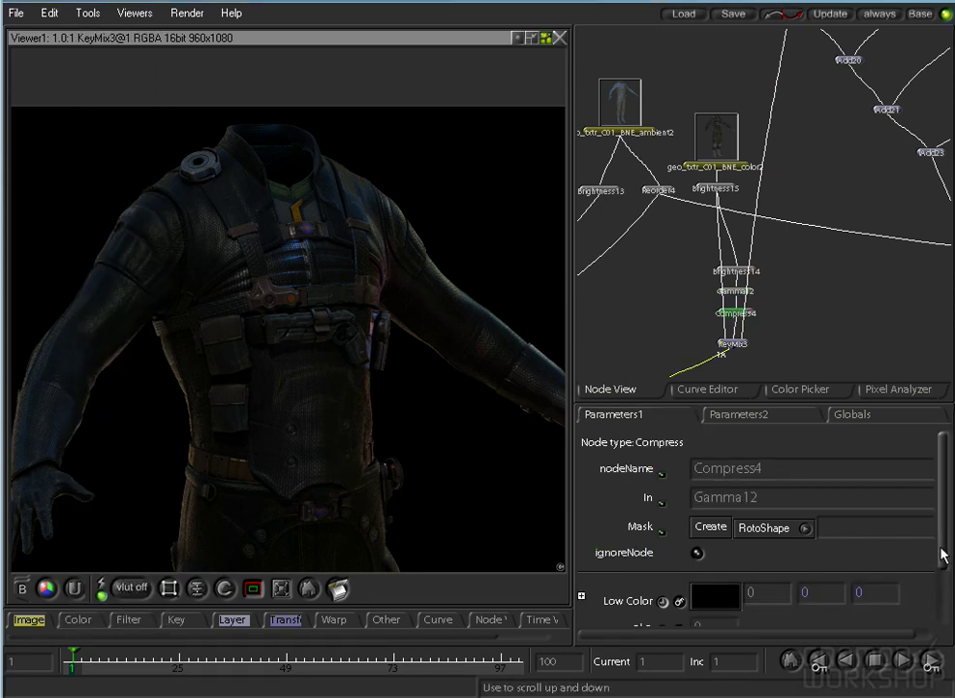
Tint Compress4's High Color to a pale green of 0.8020, 1, 0.8515.
drag(943, 551, 944, 628)
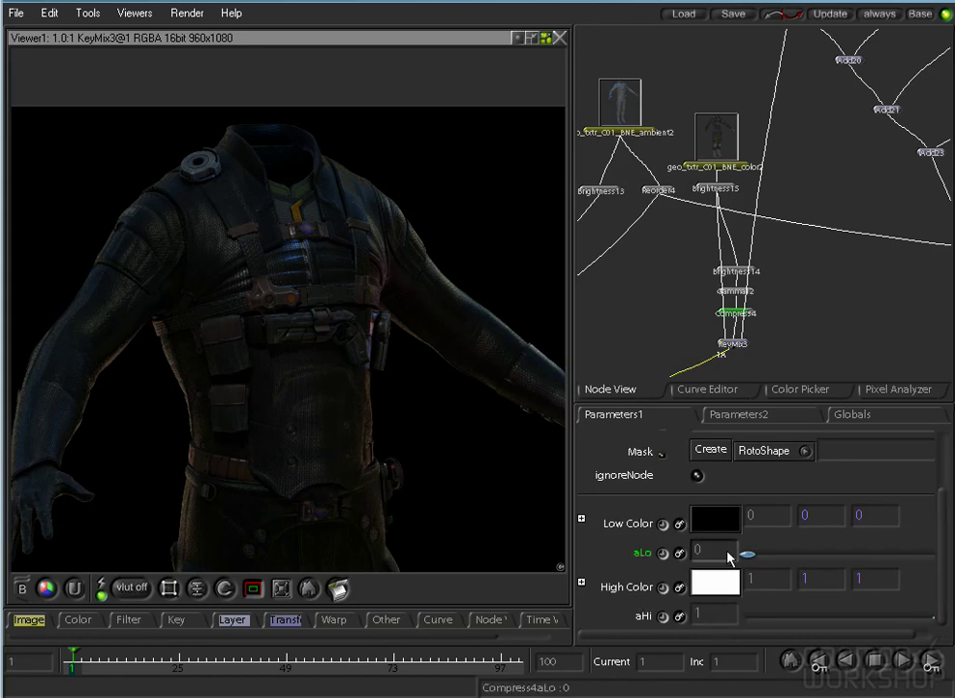
click(722, 584)
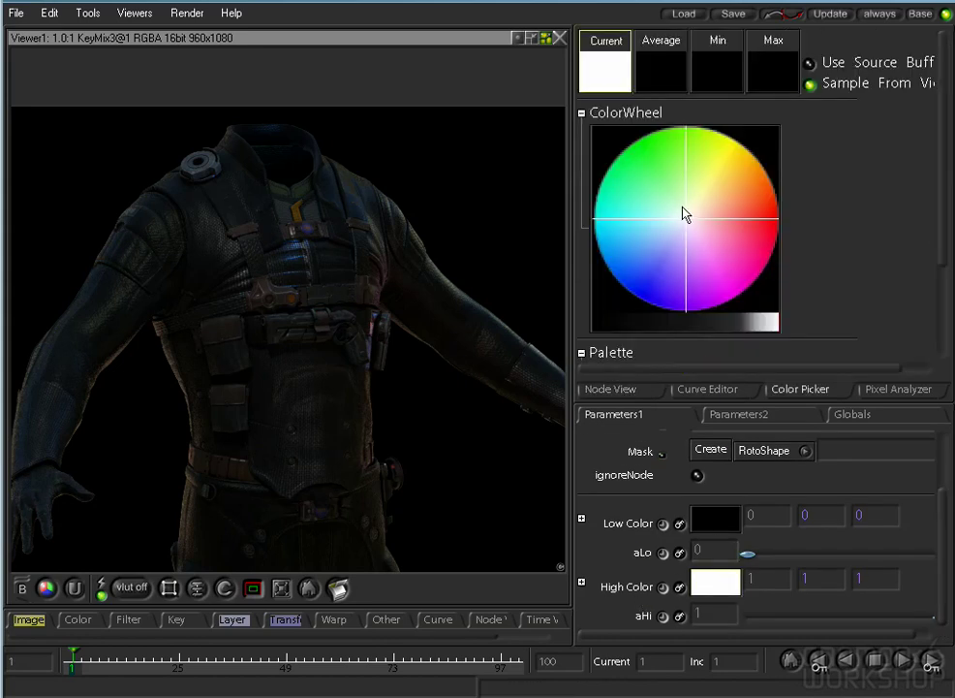
mouse_move(684, 216)
mouse_down()
mouse_move(656, 217)
mouse_move(676, 209)
mouse_up()
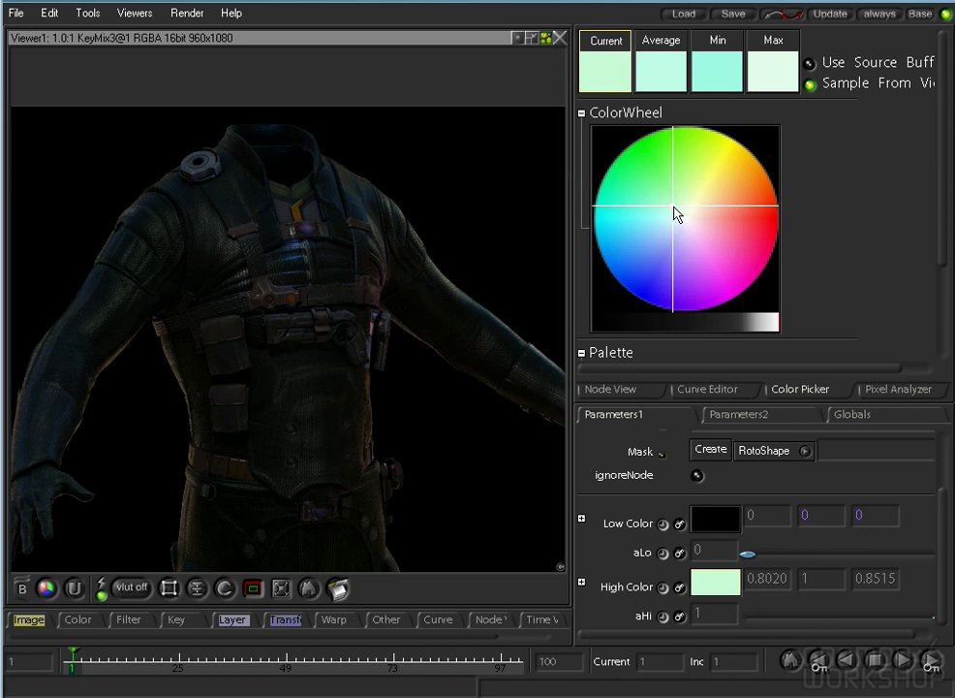
Check Compress4 and KeyMix3 in the viewer and set Gamma12's gamma to 0.9.
click(637, 392)
click(726, 317)
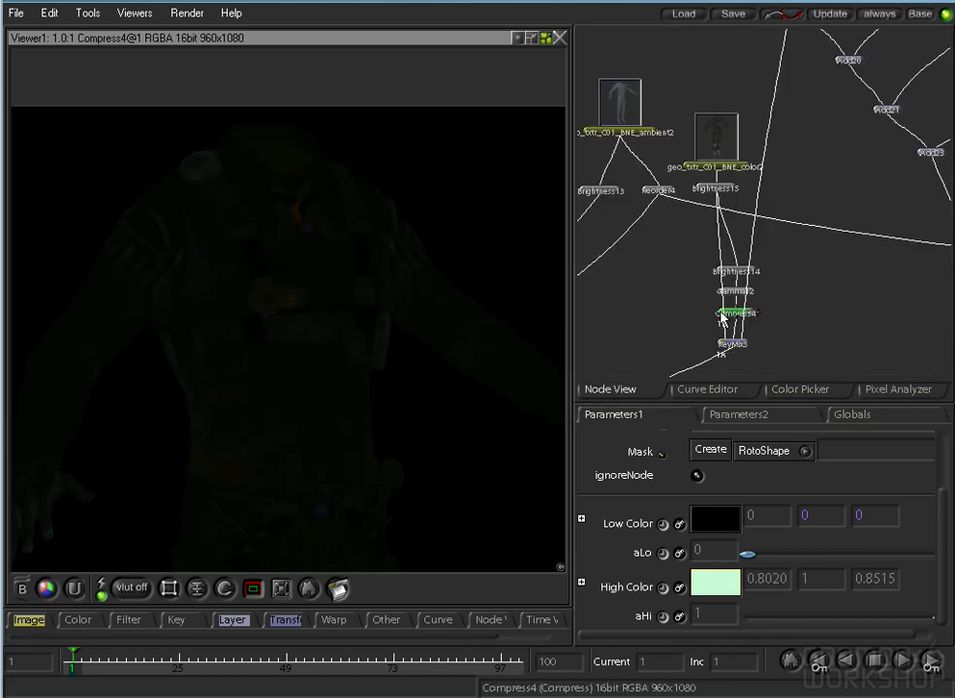
click(722, 349)
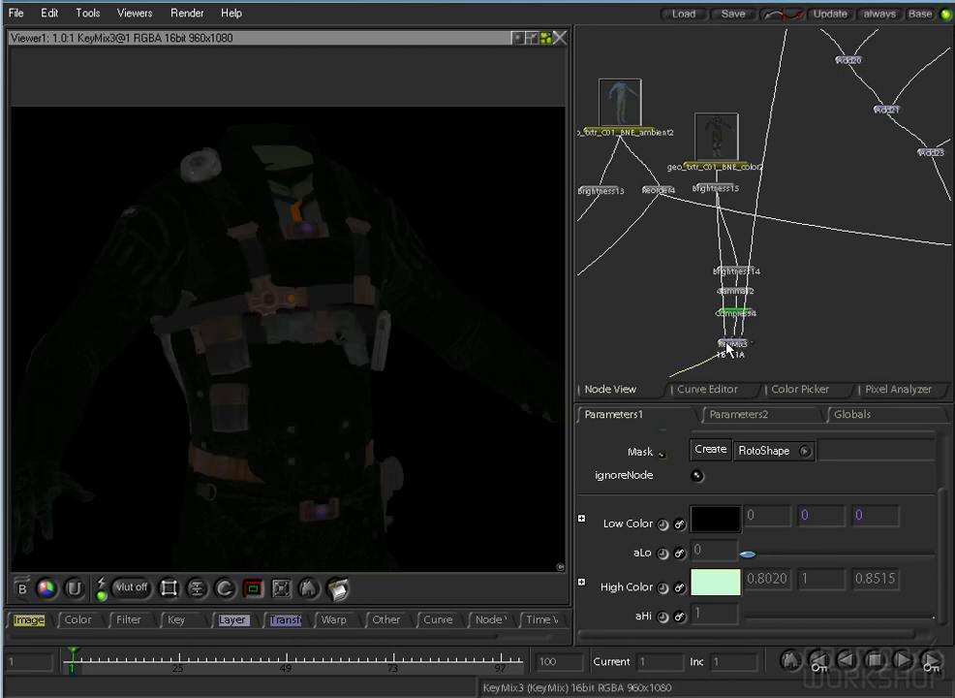
click(757, 274)
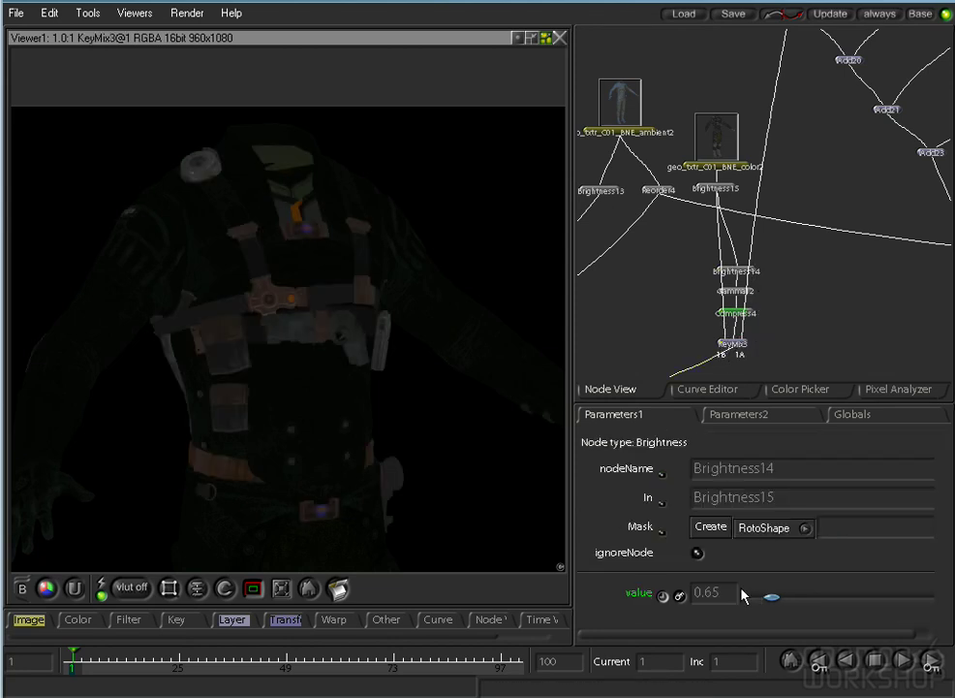
click(749, 294)
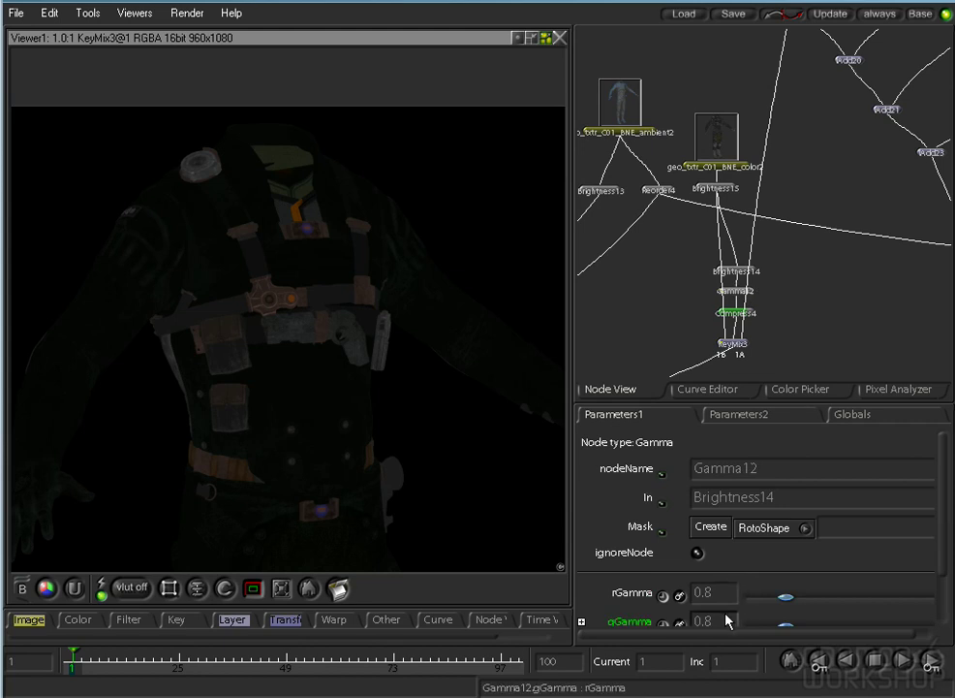
drag(796, 602, 801, 605)
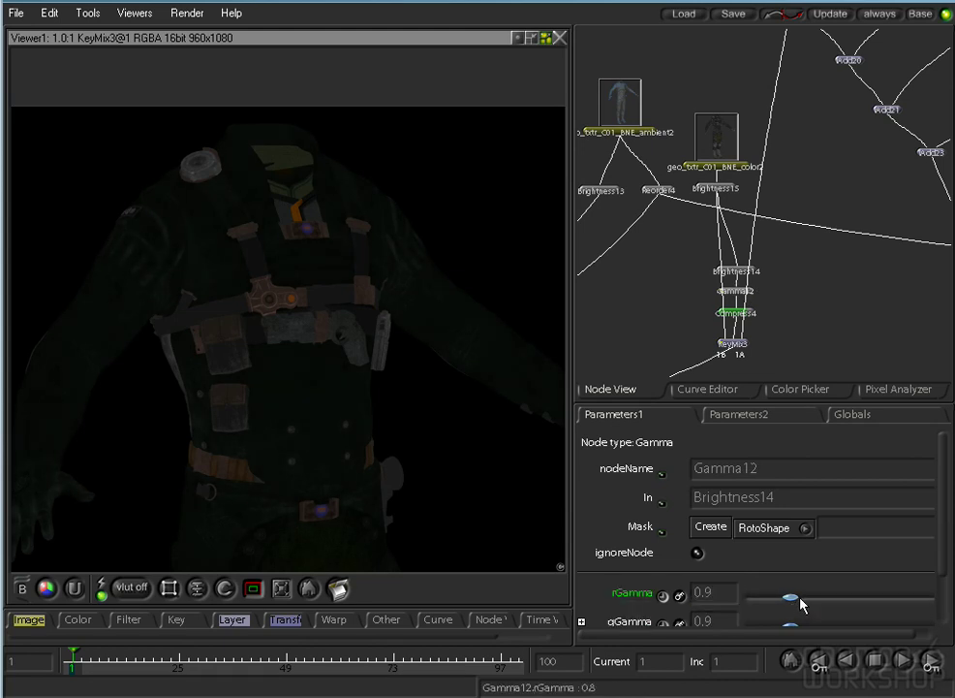
click(723, 344)
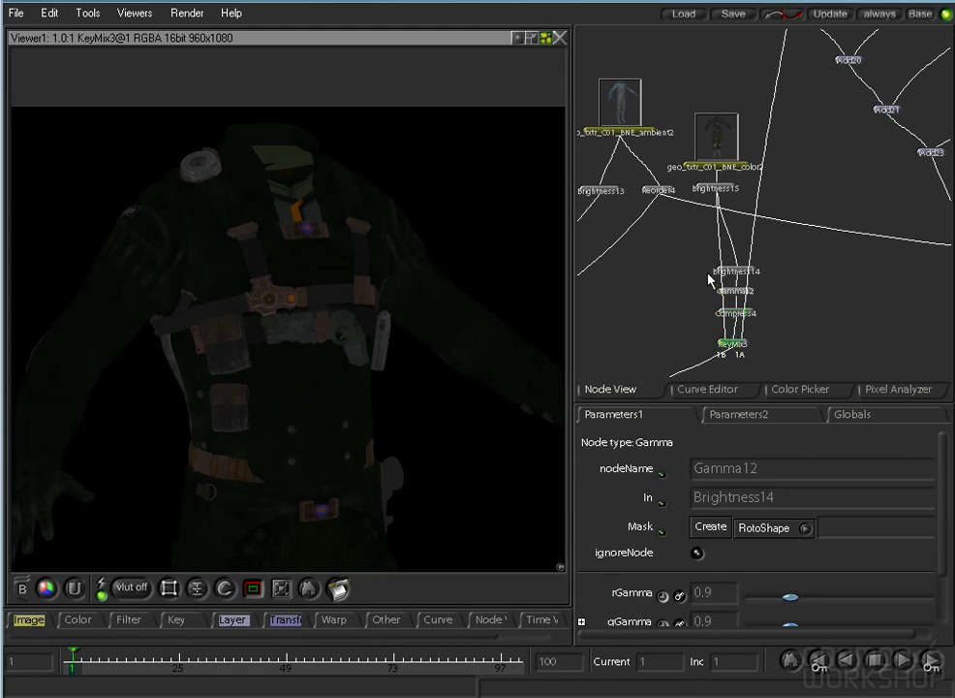
Switch to the viewer's other buffer and load the IAdd25 composite to check the green-tinted leather.
drag(691, 281, 765, 115)
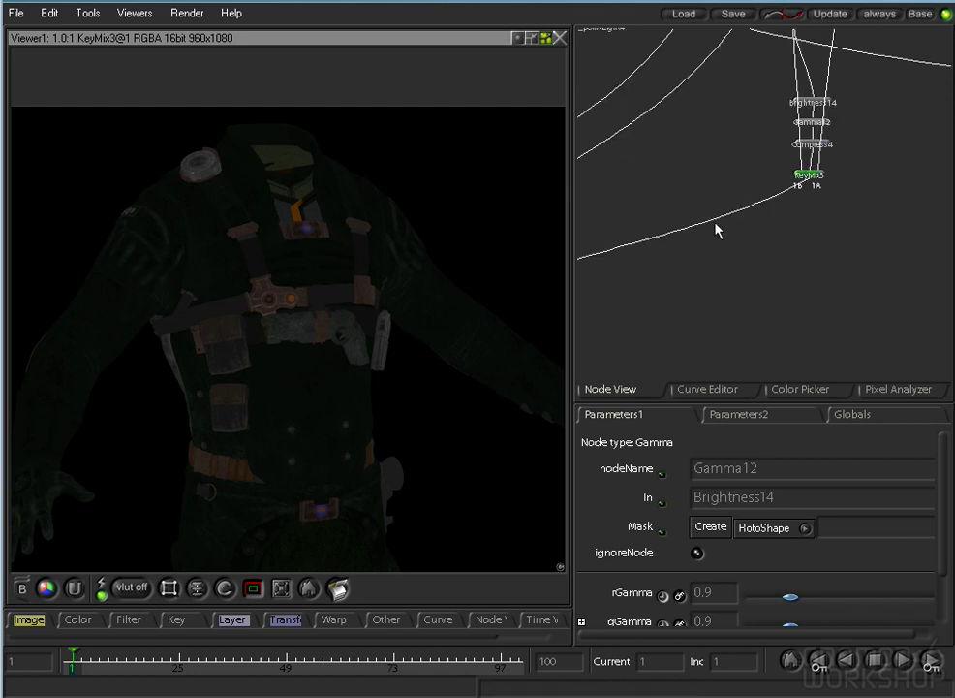
mouse_move(712, 304)
mouse_down()
mouse_move(798, 233)
mouse_move(646, 276)
mouse_up()
drag(825, 314, 754, 269)
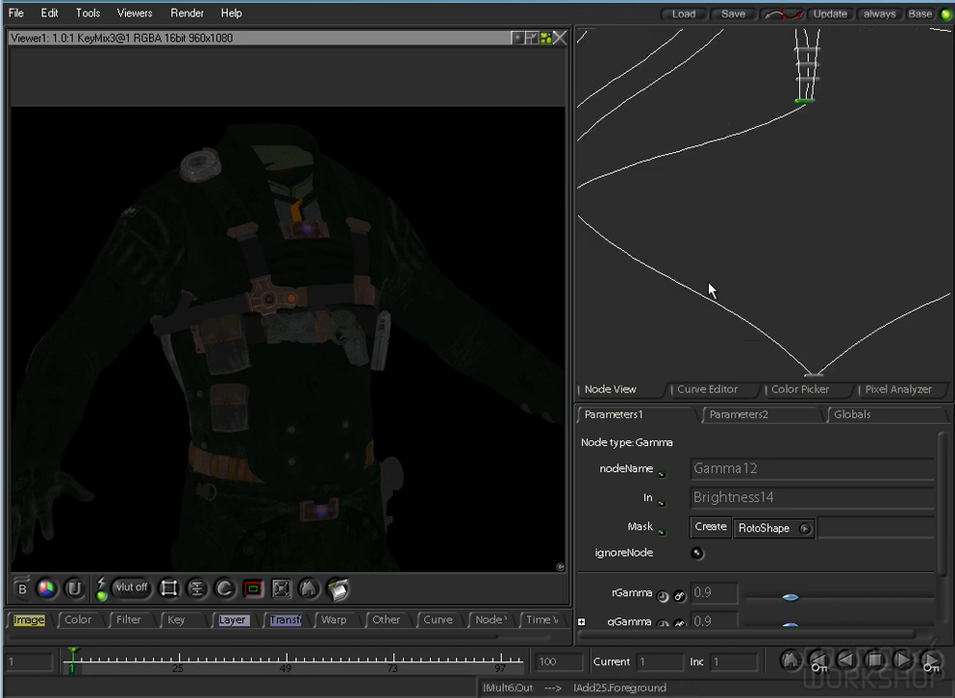
key(1)
drag(810, 309, 778, 231)
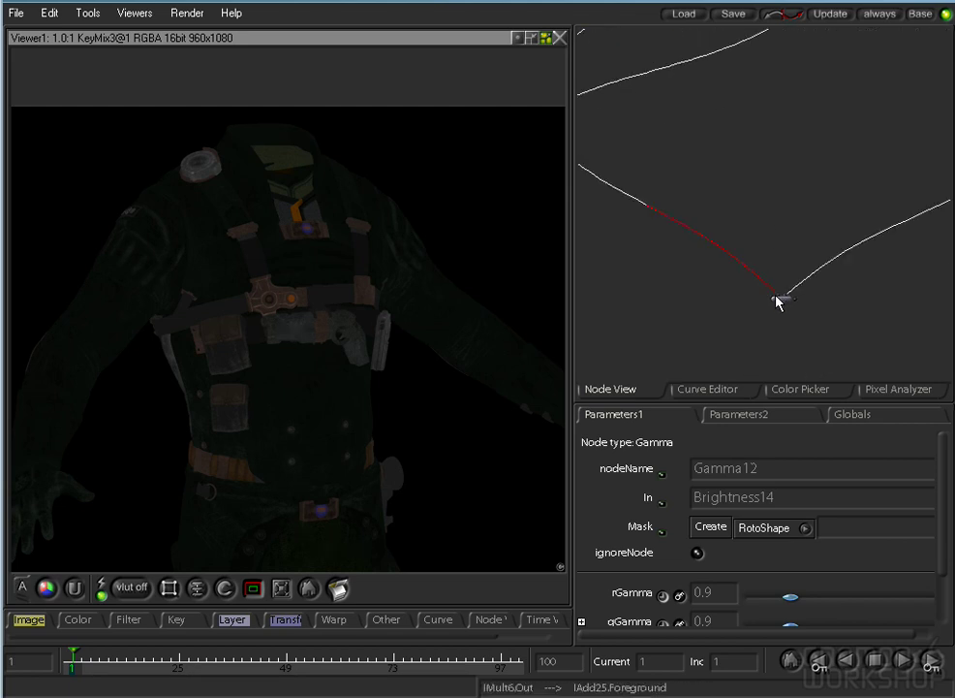
click(776, 302)
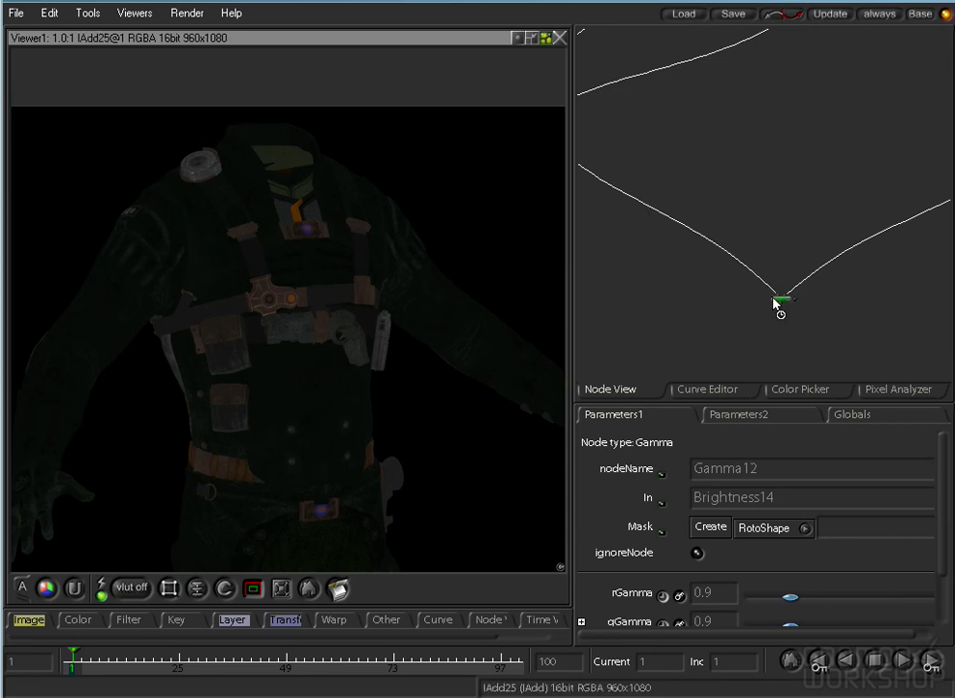
click(775, 299)
Duplicate Compress4 and wire the copy between IAdd23 and IAdd24 in the specular branch.
drag(769, 164, 719, 480)
drag(623, 224, 758, 257)
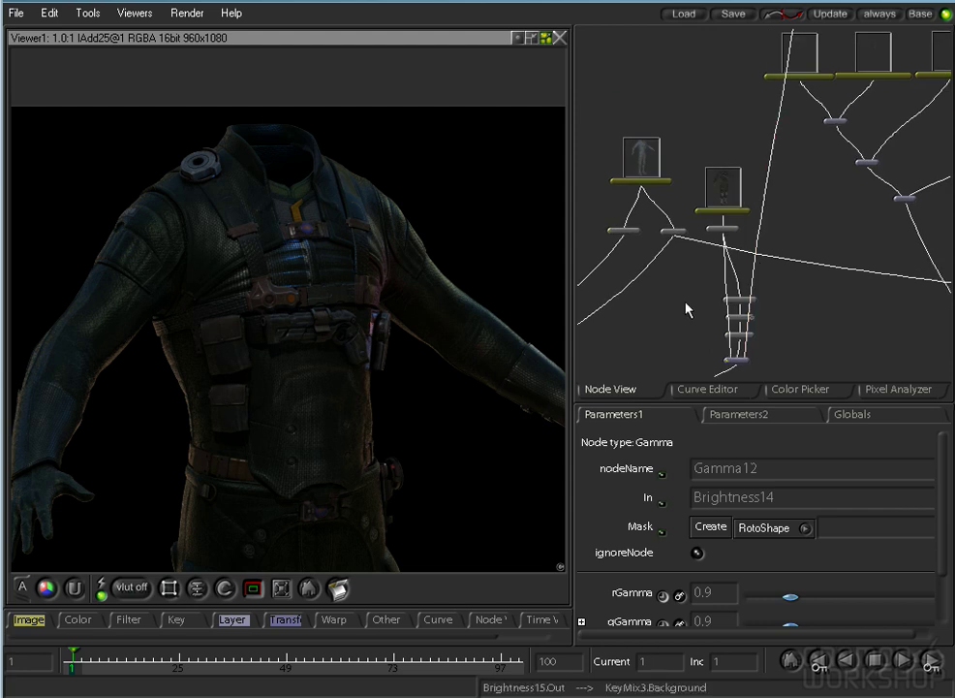
scroll(682, 313, up, 4)
drag(841, 306, 854, 308)
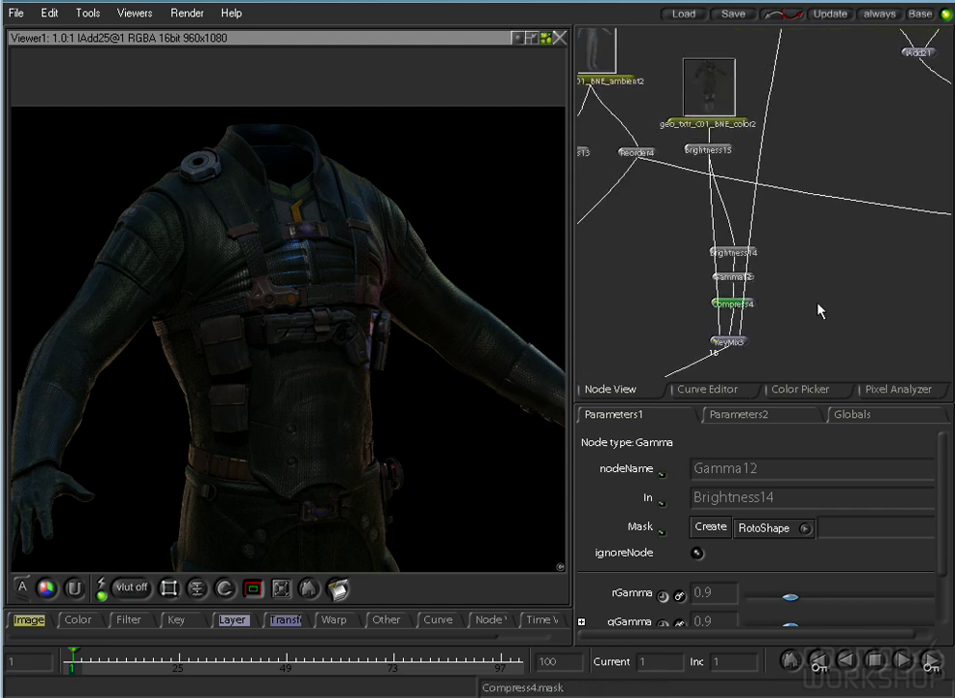
drag(853, 267, 655, 271)
drag(761, 277, 524, 322)
drag(858, 206, 819, 256)
drag(618, 265, 703, 291)
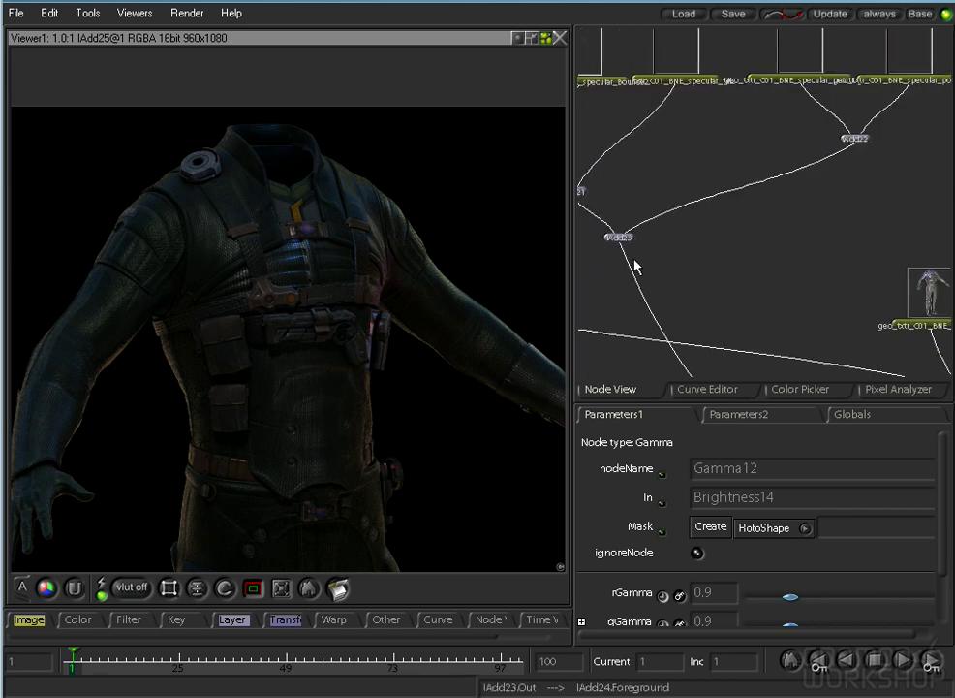
key(ctrl+v)
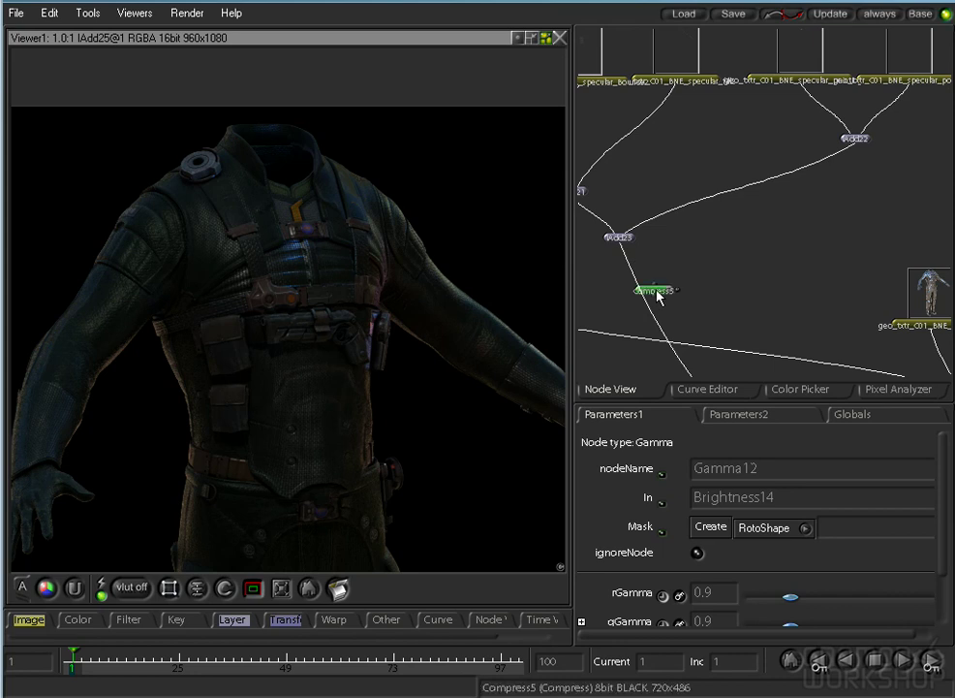
drag(620, 248, 648, 284)
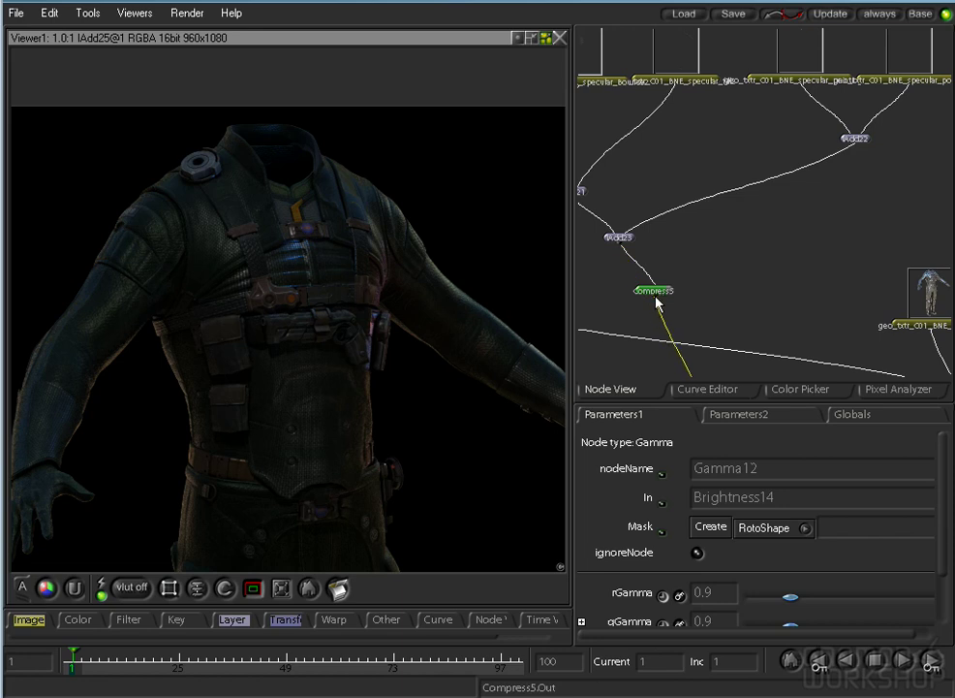
Compare IAdd23 with Compress5 in the viewer, and load the IAdd25 composite in the other buffer for comparison.
click(608, 237)
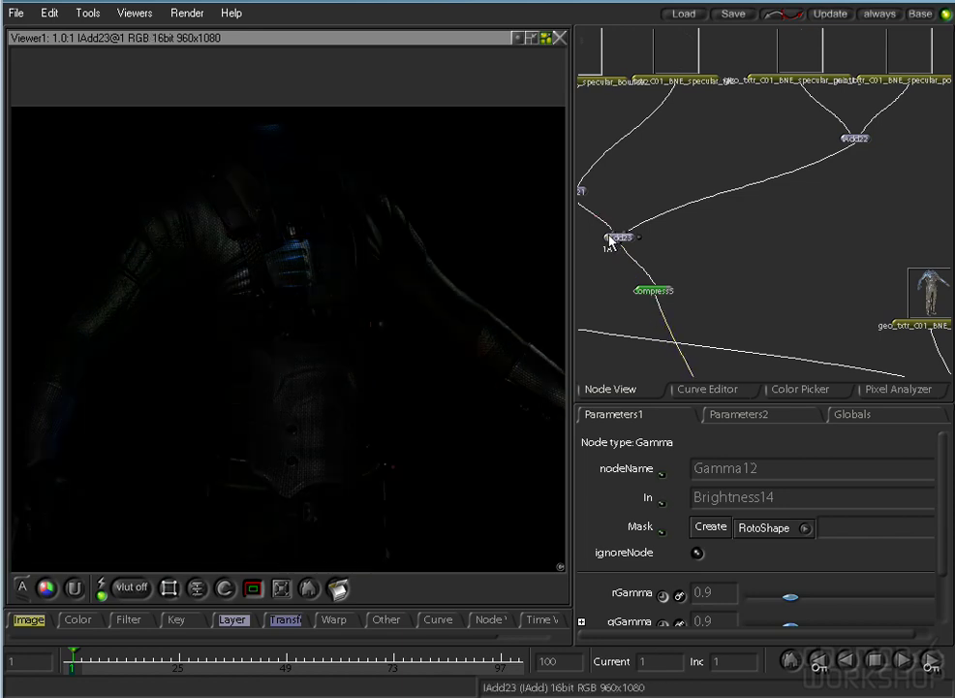
click(648, 292)
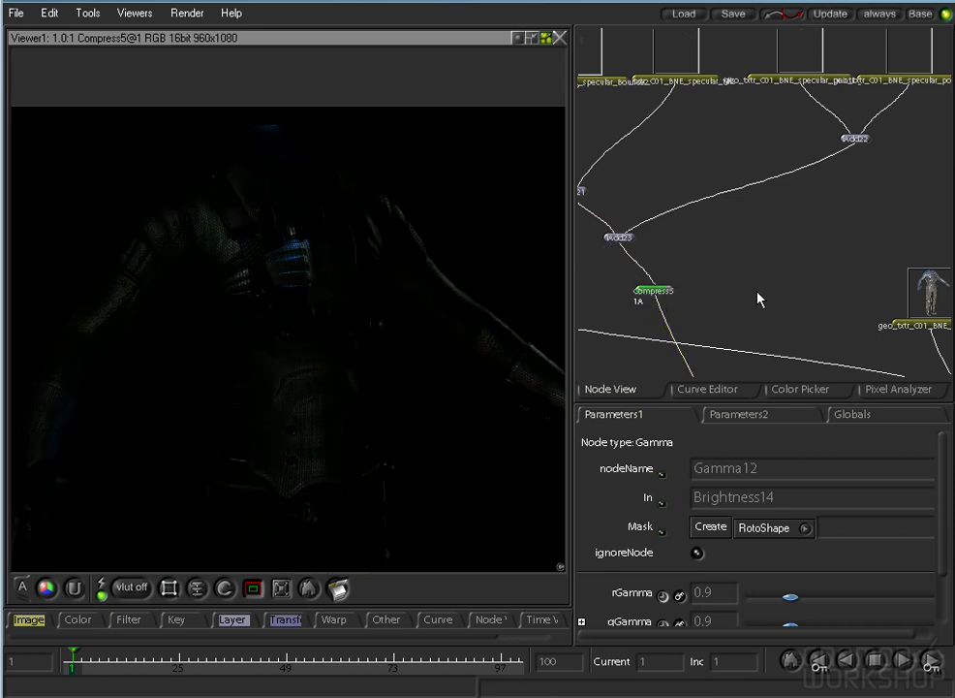
drag(657, 300, 815, 223)
drag(660, 274, 858, 219)
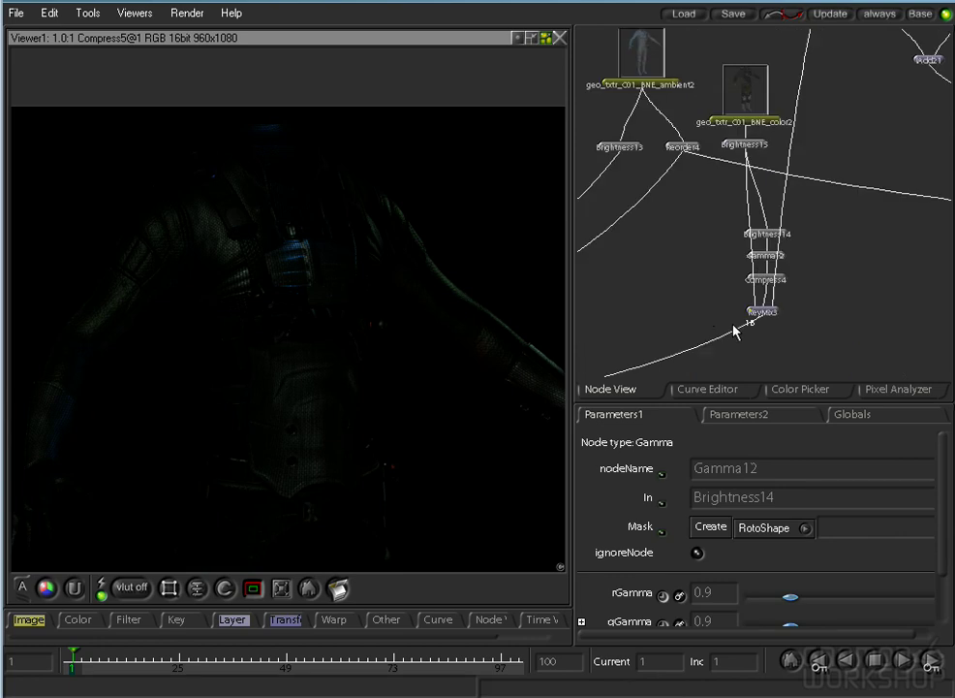
drag(736, 329, 738, 215)
drag(843, 243, 839, 334)
drag(839, 335, 695, 149)
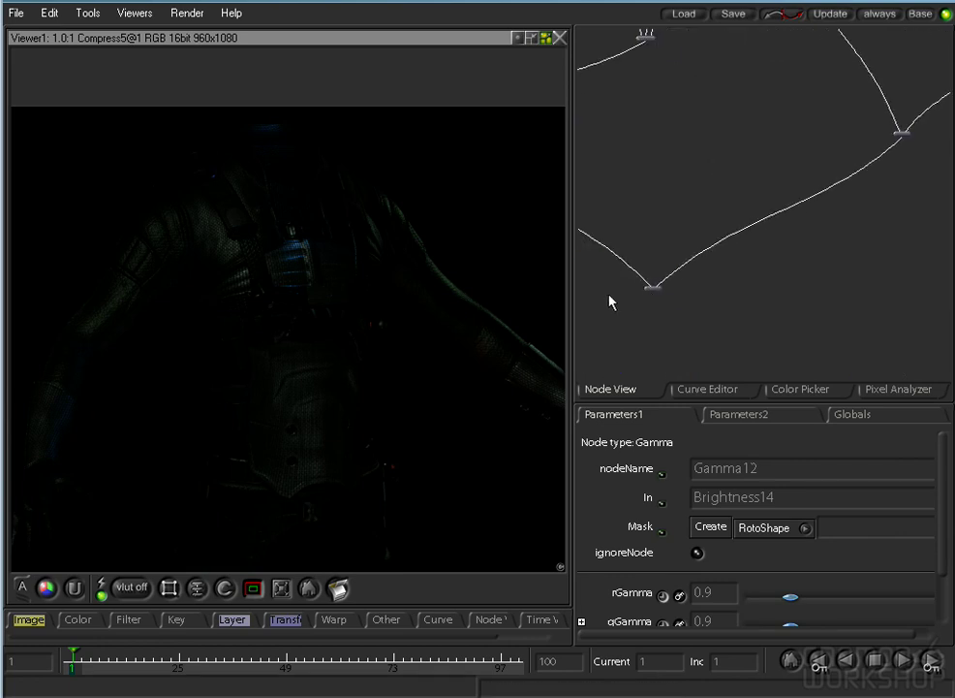
key(1)
click(648, 290)
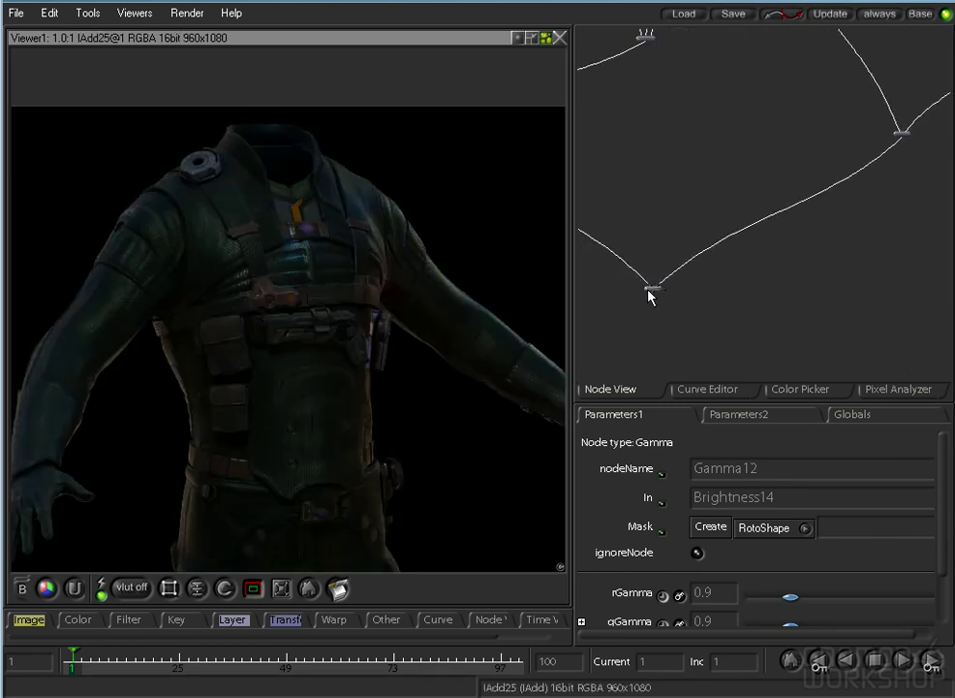
key(1)
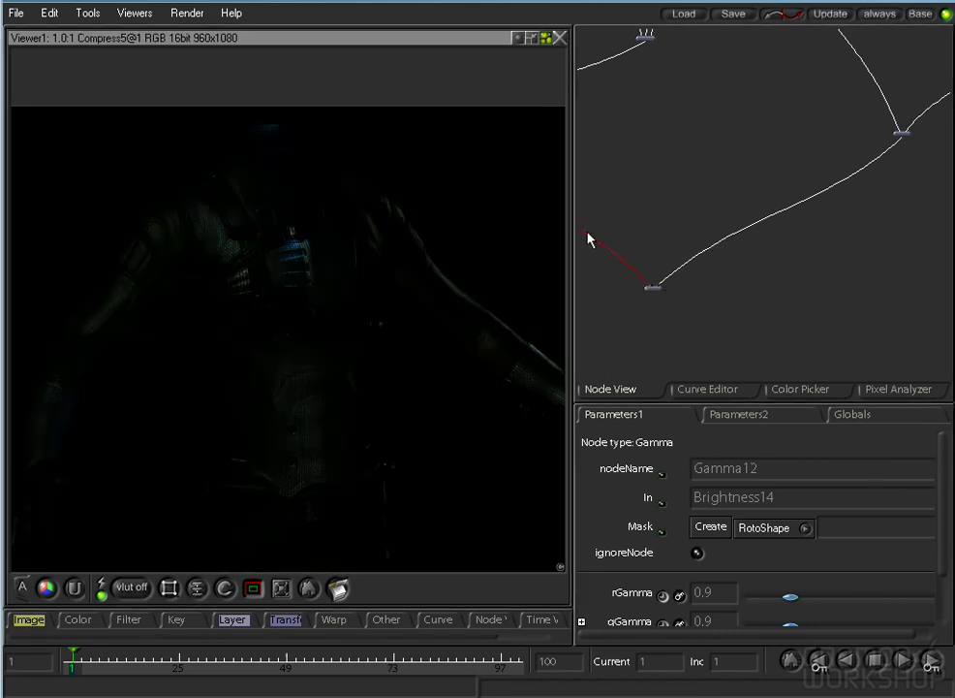
Rewire Compress5 to sit between IAdd21 and IAdd23, and load IAdd23 in the viewer.
drag(782, 68, 649, 330)
drag(613, 244, 637, 328)
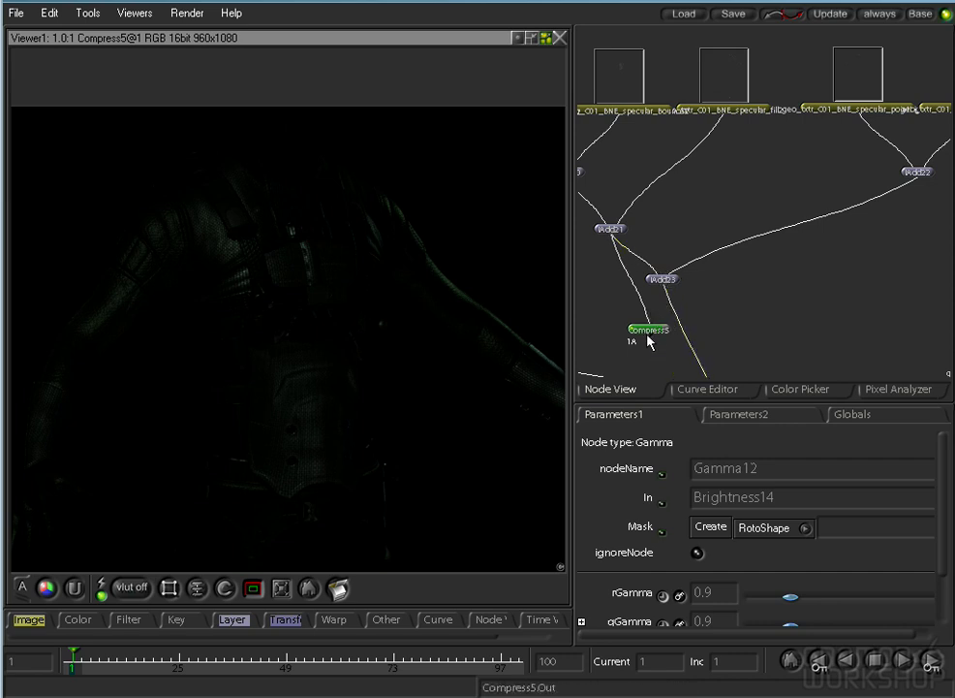
drag(647, 331, 680, 335)
drag(621, 277, 870, 203)
click(766, 200)
Switch the viewer back to the IAdd25 composite and examine the character's torso and arms.
drag(688, 263, 828, 189)
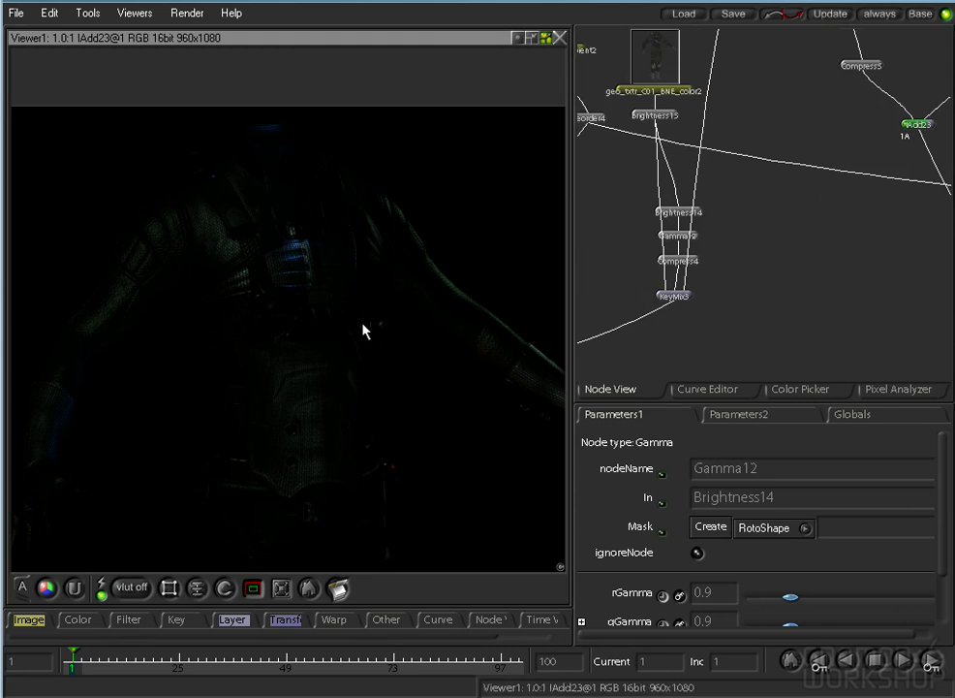
key(1)
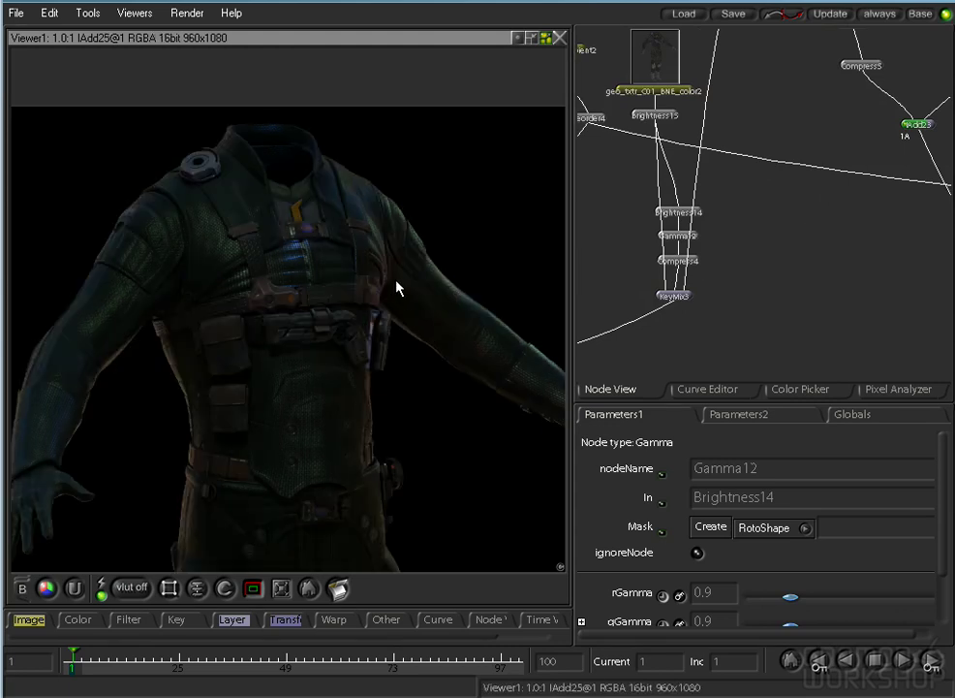
drag(344, 221, 405, 230)
drag(789, 273, 810, 303)
click(783, 277)
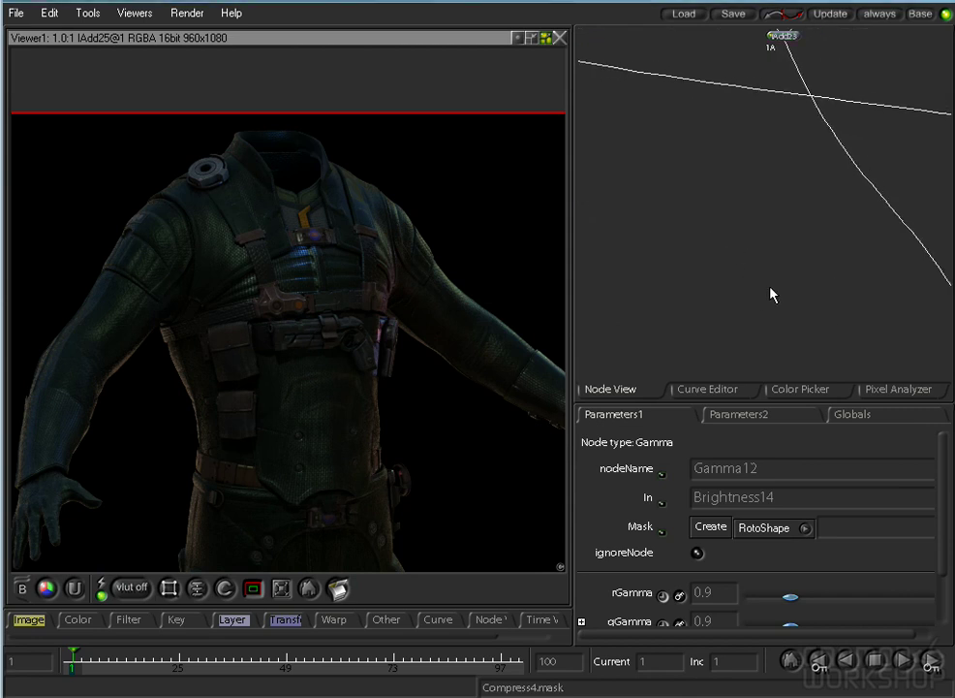
drag(437, 384, 396, 326)
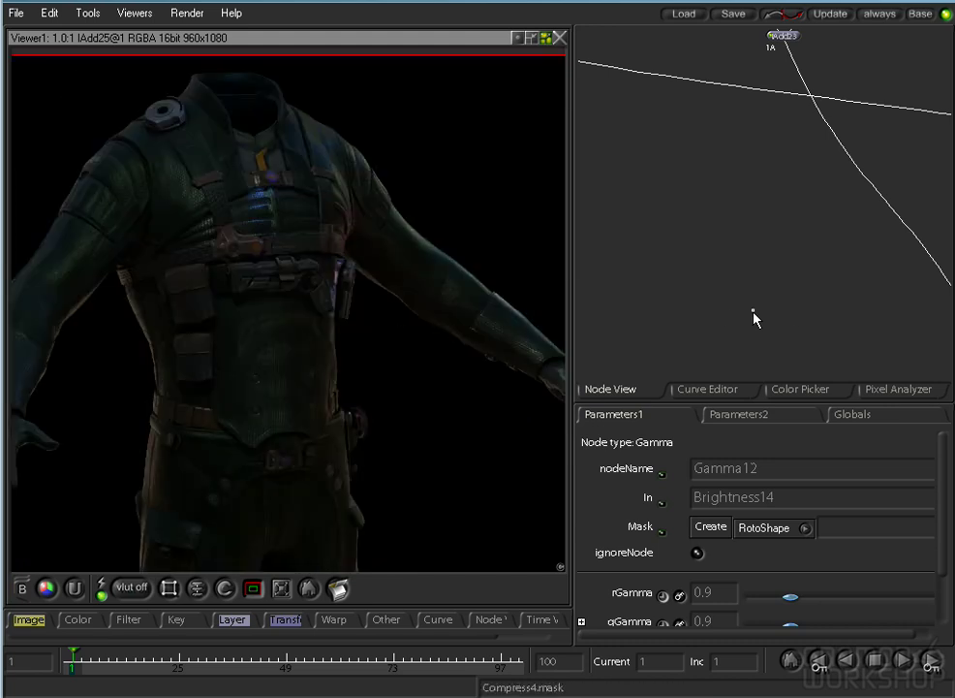
Lower the High Color saturation of Compress5 in the specular branch to 0.162.
drag(662, 216, 718, 293)
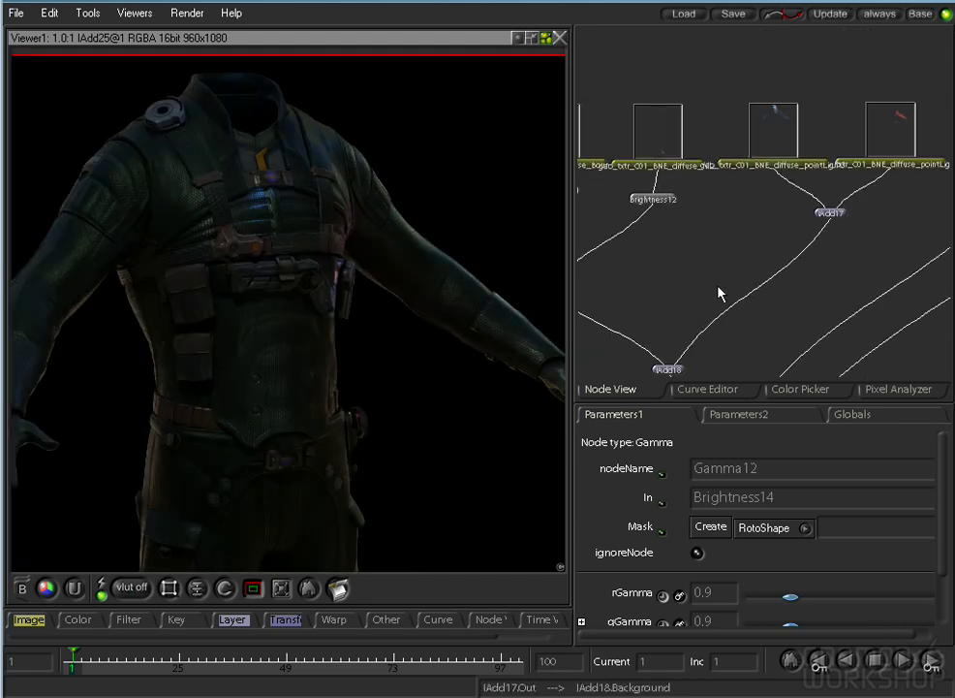
drag(645, 283, 855, 218)
drag(935, 221, 599, 239)
drag(872, 228, 659, 254)
drag(935, 232, 755, 243)
drag(706, 155, 721, 224)
click(708, 169)
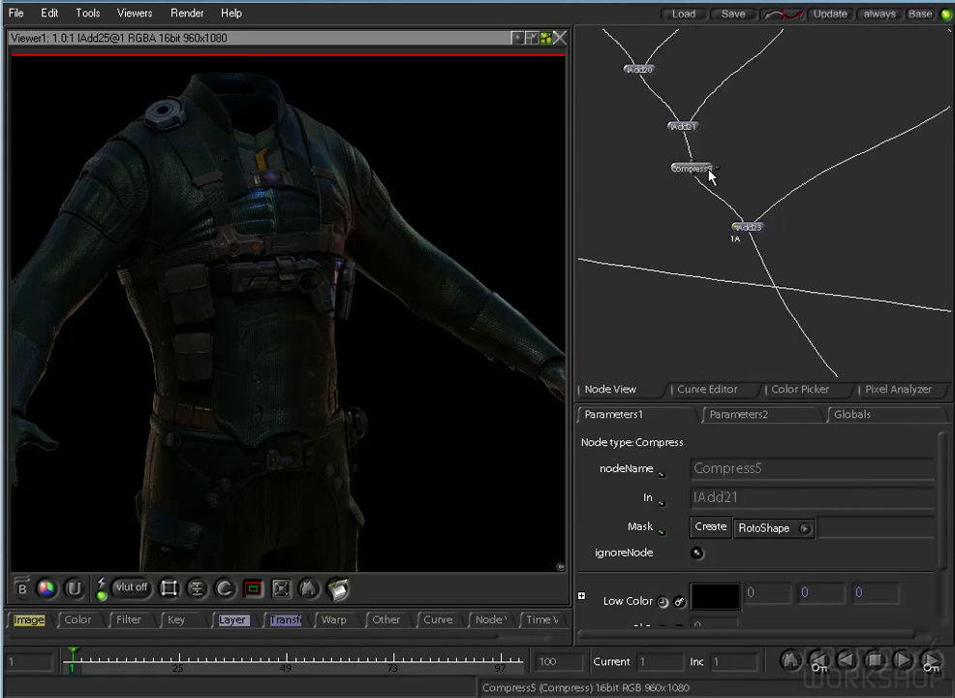
scroll(950, 531, down, 2)
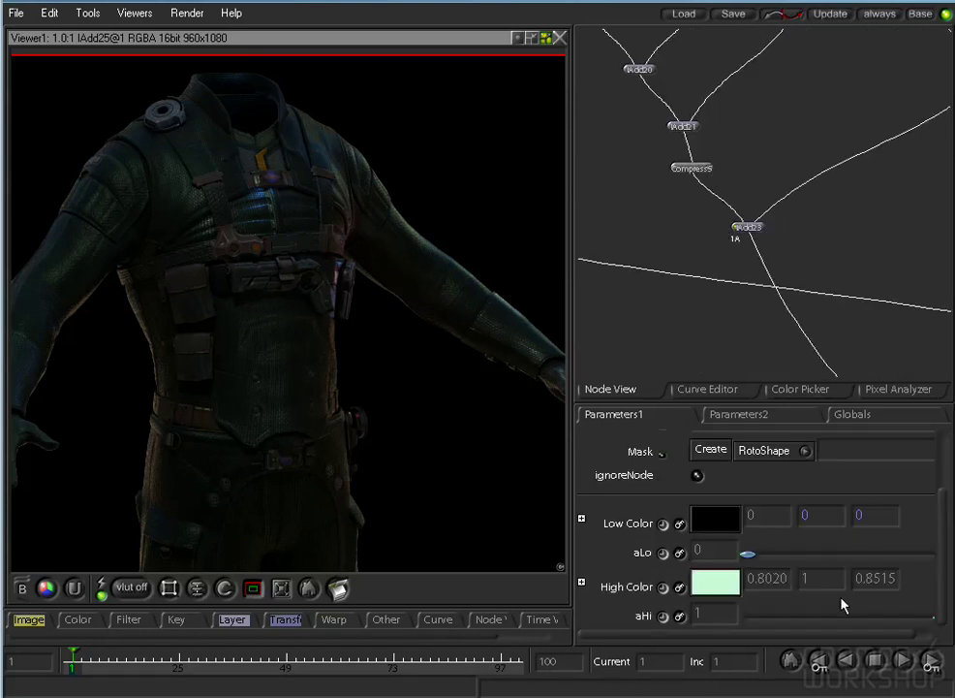
click(582, 582)
click(679, 612)
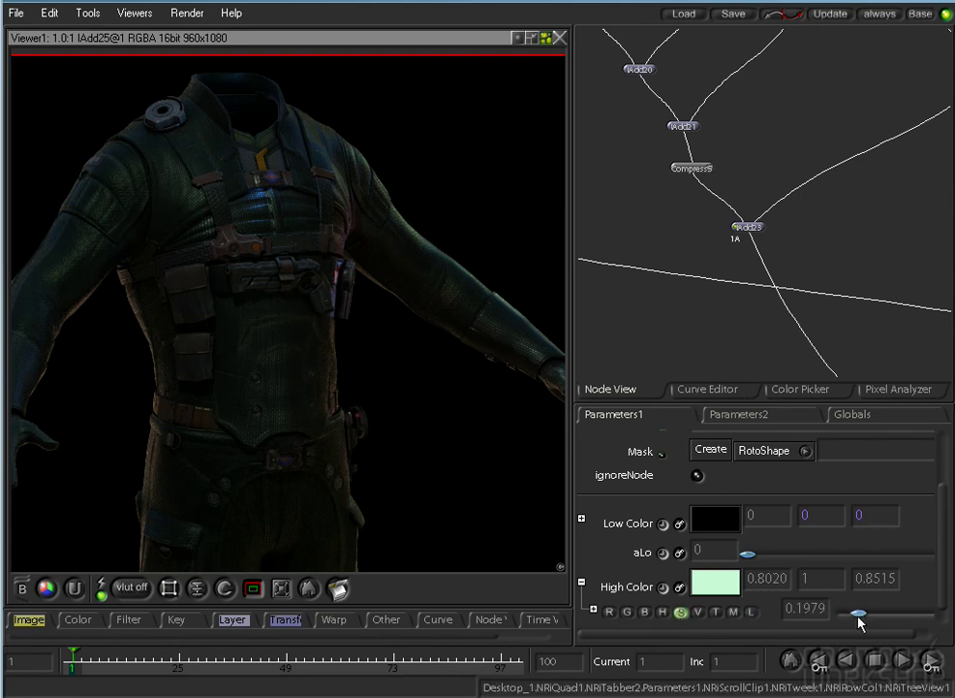
drag(852, 614, 853, 616)
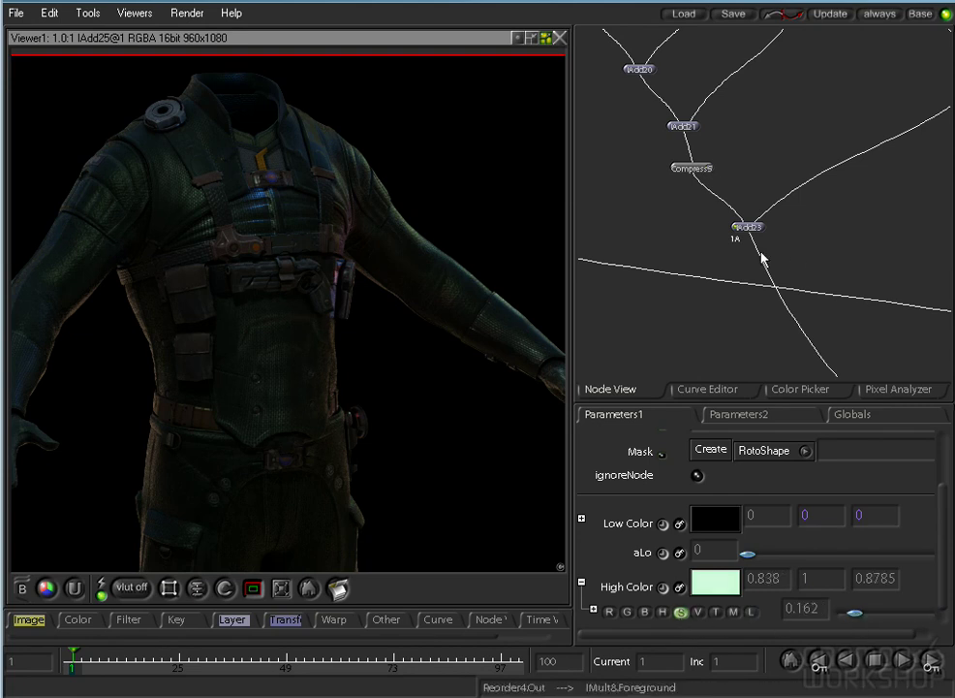
Lower the High Color saturation of Compress4 in the color branch to 0.153.
drag(668, 239, 896, 238)
drag(838, 312, 725, 273)
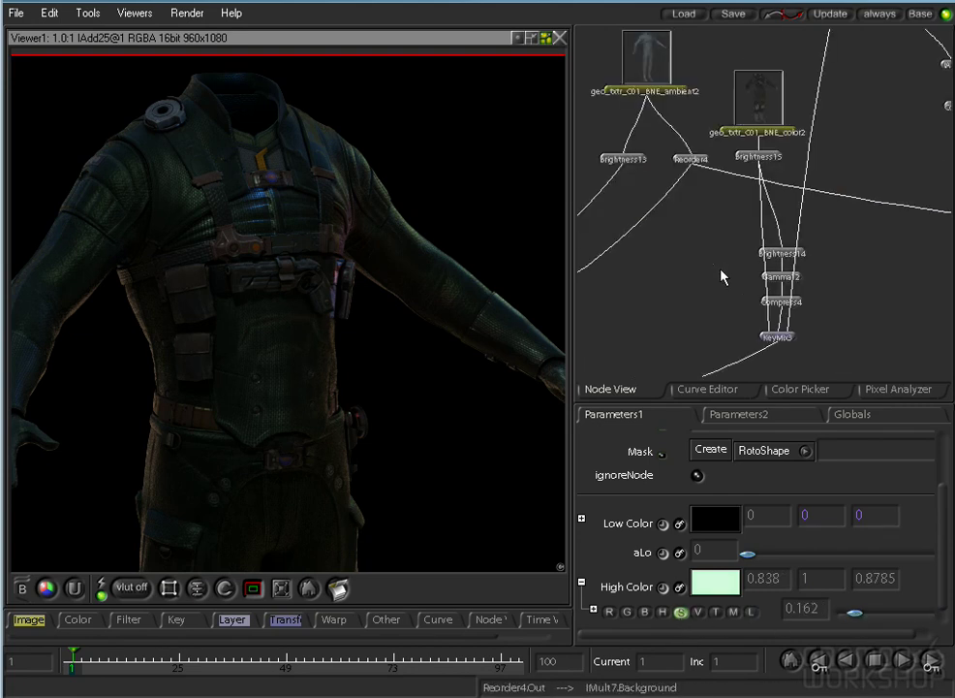
click(801, 306)
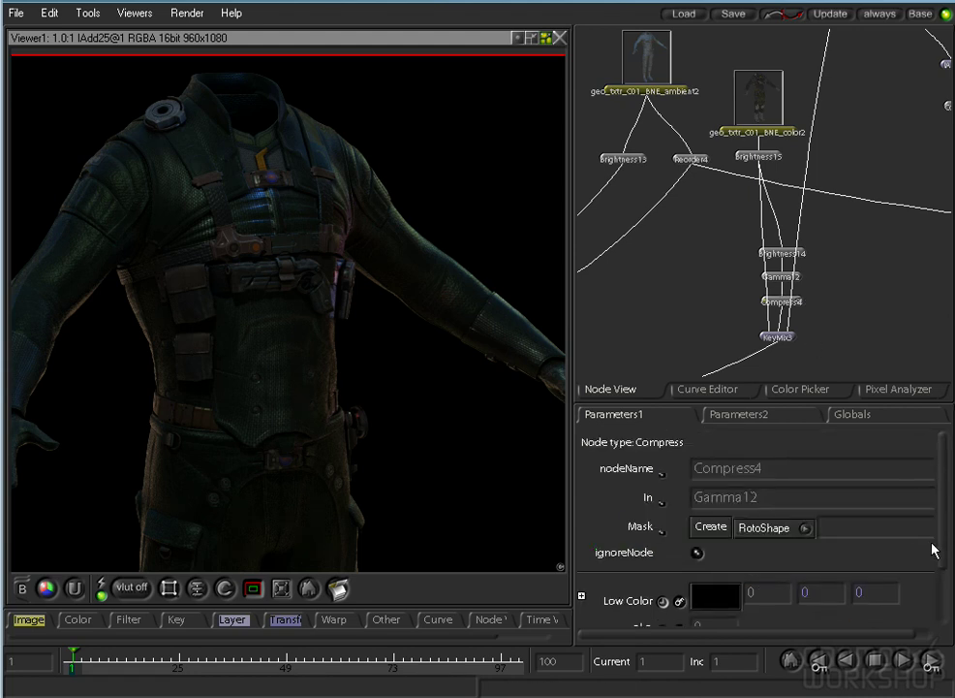
scroll(937, 553, down, 3)
click(582, 581)
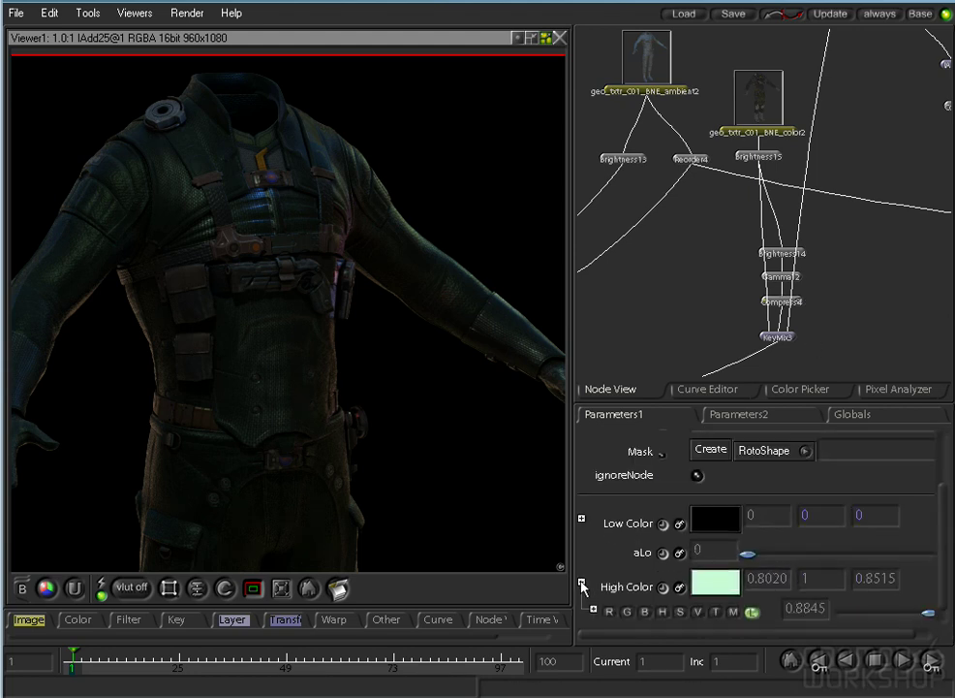
click(680, 612)
click(853, 614)
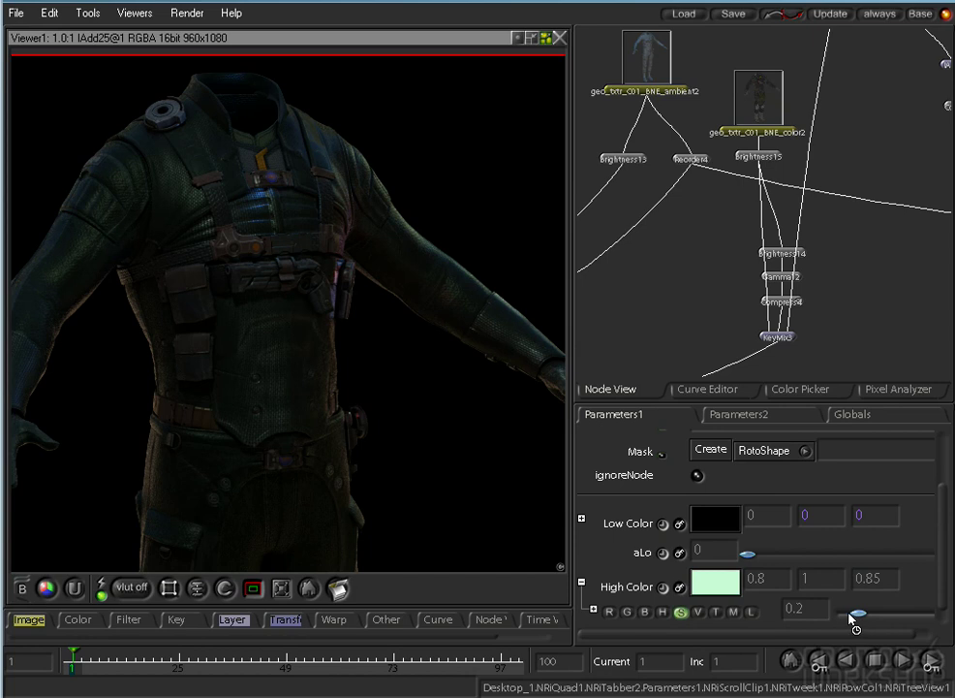
drag(849, 614, 853, 618)
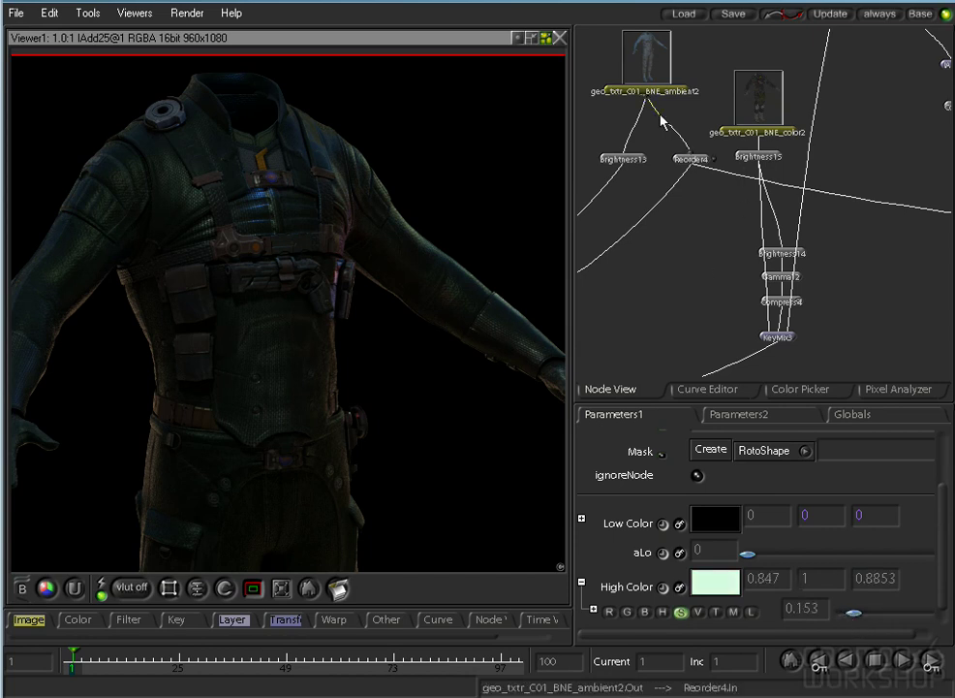
Load the IAdd24 specular and reflection result in the viewer.
drag(659, 116, 653, 180)
drag(855, 235, 606, 130)
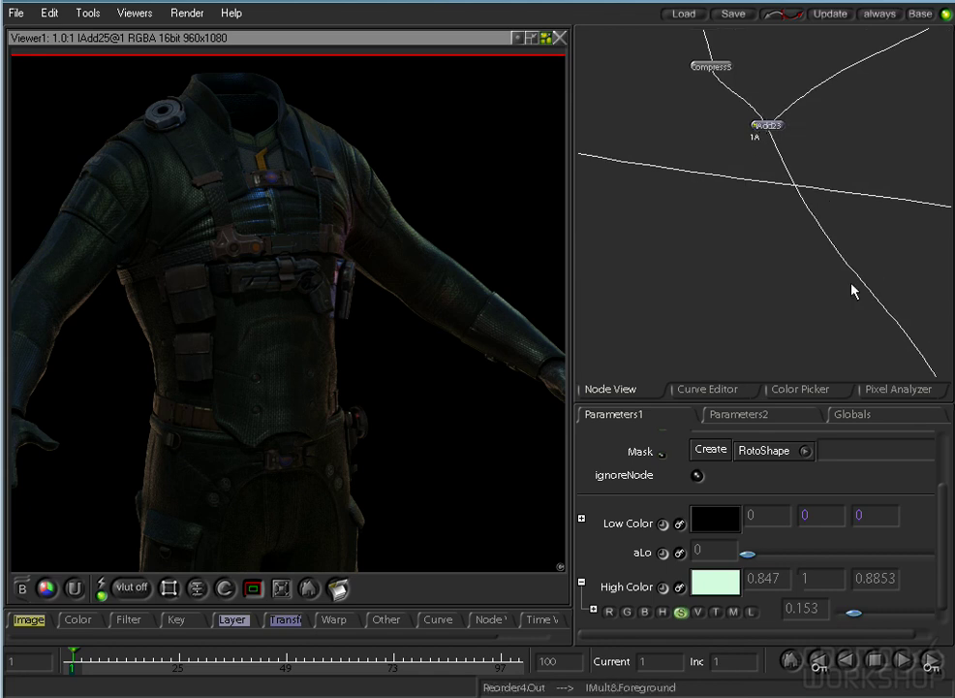
drag(945, 370, 822, 301)
key(space)
drag(824, 400, 323, 367)
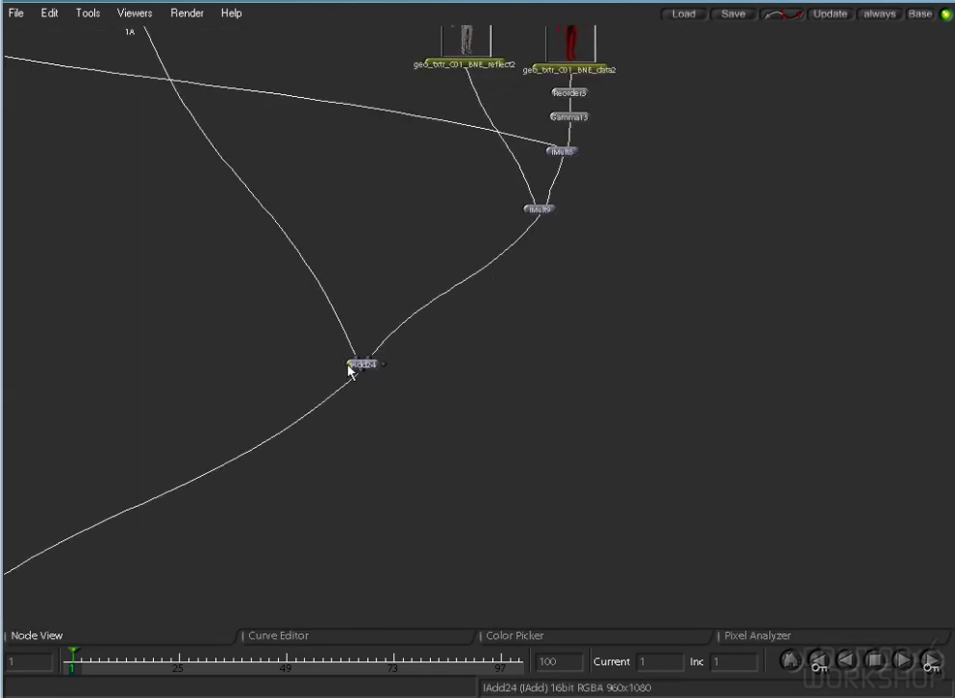
click(351, 365)
Lower the gamma of Gamma13 in the reflection mask branch to 0.4.
mouse_move(380, 225)
mouse_down()
mouse_move(555, 238)
mouse_move(588, 252)
mouse_move(778, 181)
mouse_move(760, 198)
mouse_up()
key(space)
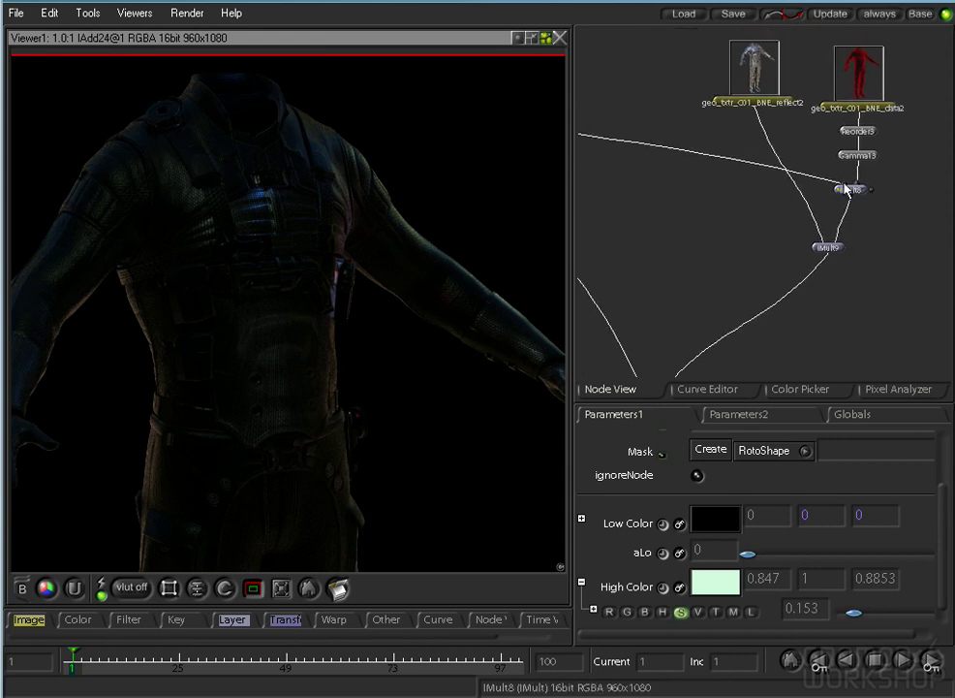
click(866, 155)
drag(781, 599, 773, 600)
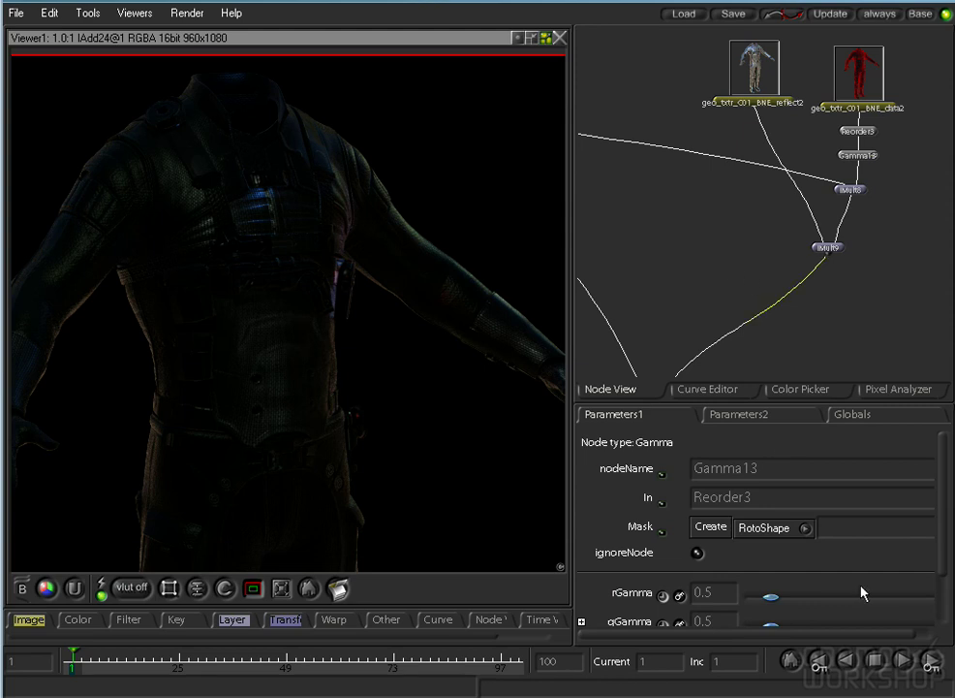
drag(785, 602, 778, 605)
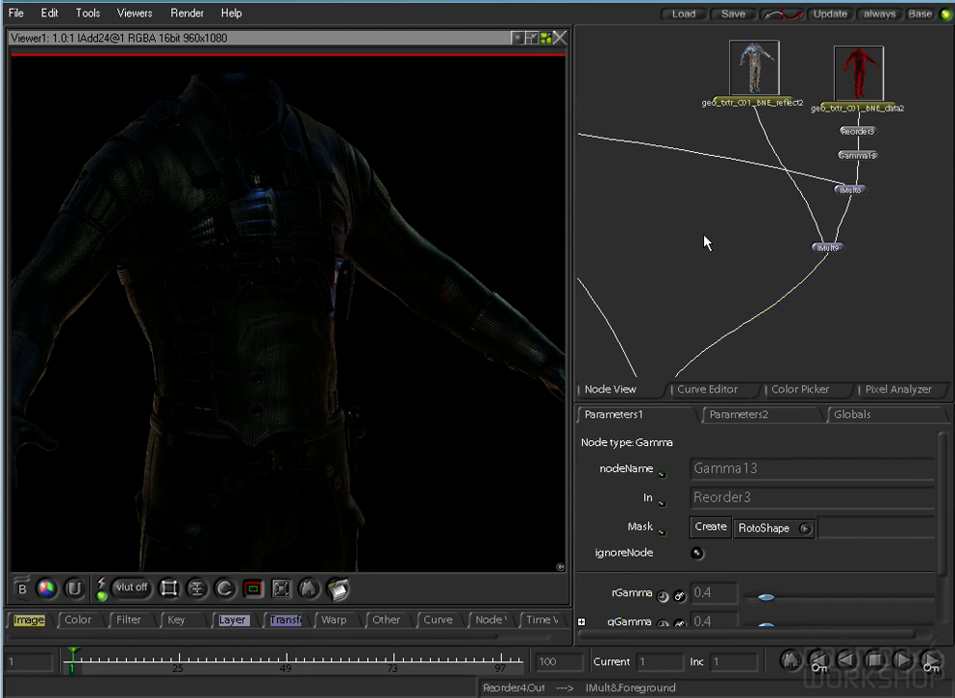
Load the IAdd25 composite in the viewer and examine the character's whole torso, arms and hands.
drag(706, 240, 876, 181)
drag(741, 315, 877, 189)
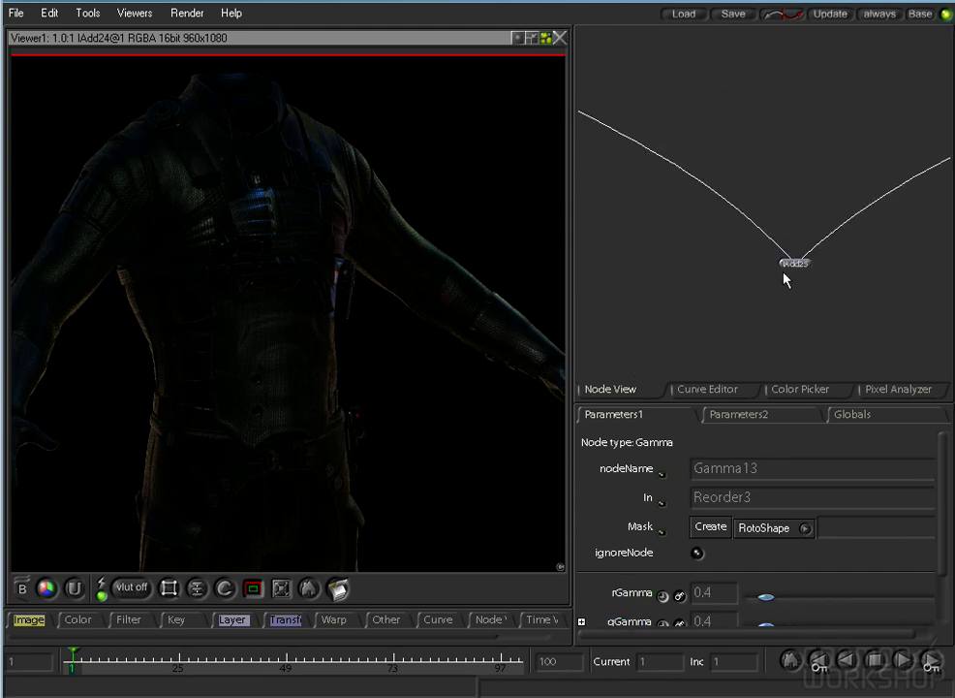
click(787, 271)
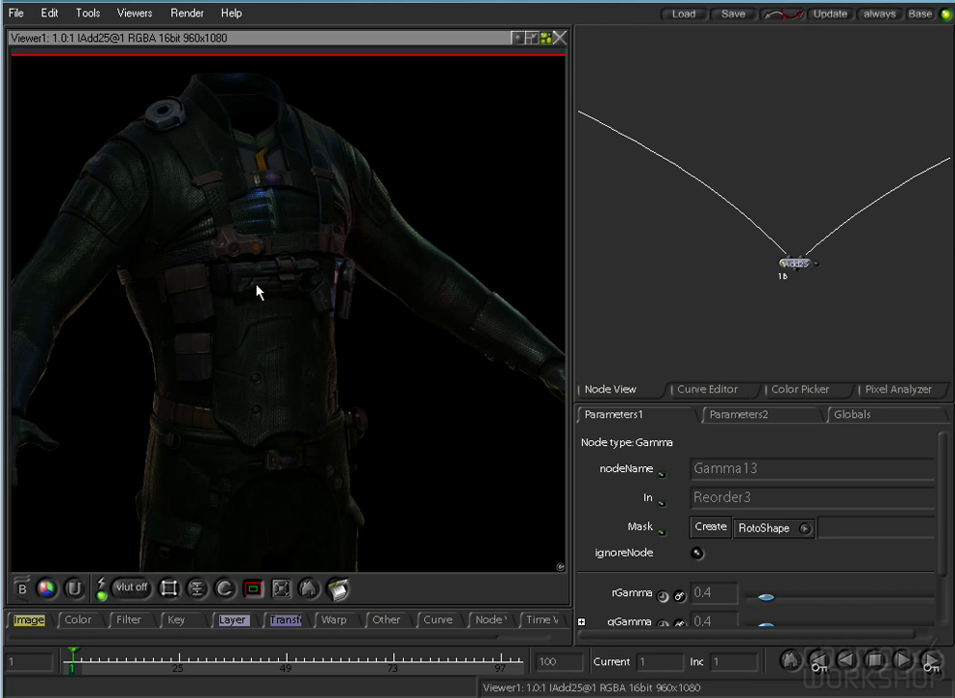
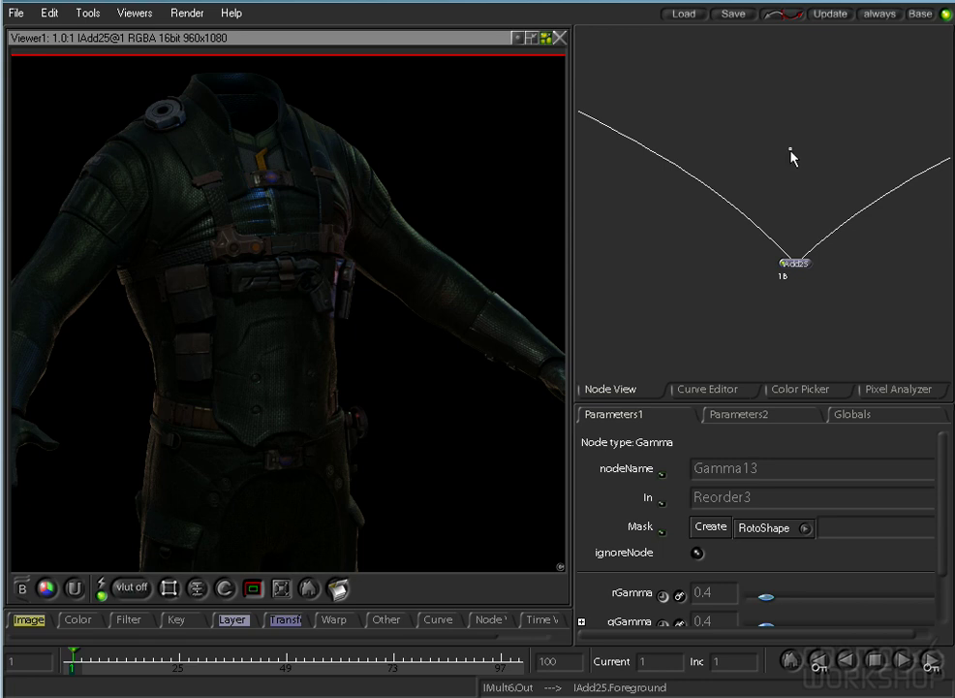
drag(678, 156, 904, 286)
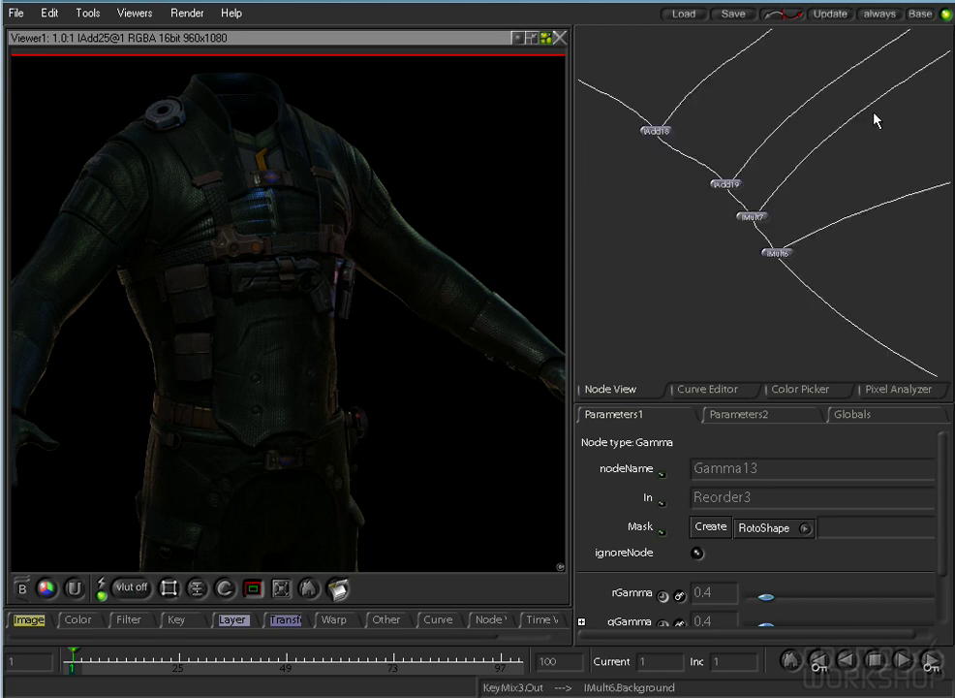
drag(877, 117, 679, 281)
key(space)
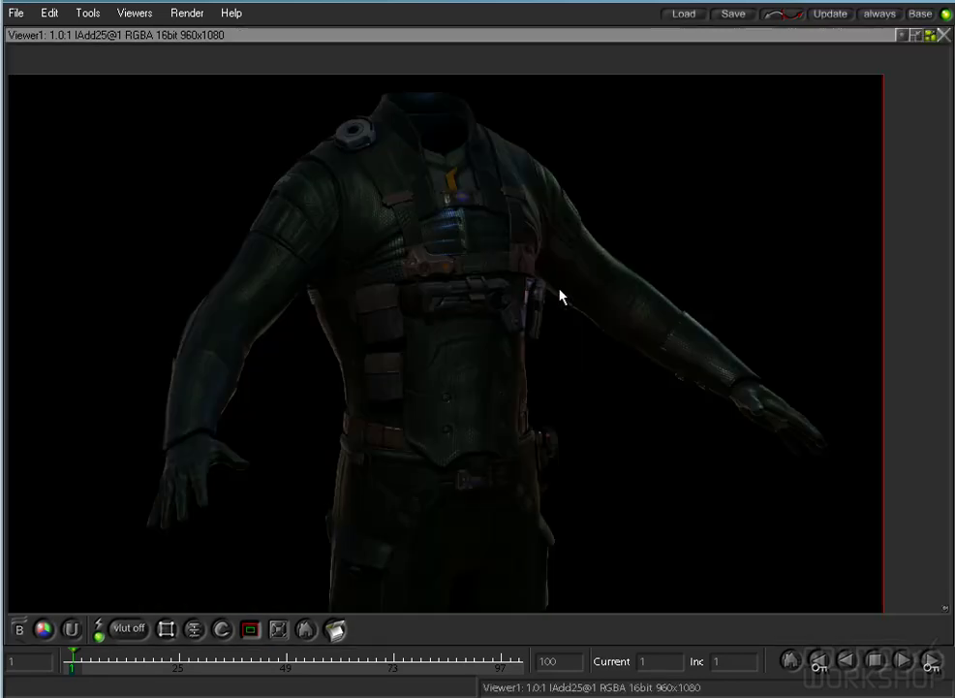
drag(576, 413, 625, 153)
drag(620, 418, 629, 355)
drag(606, 184, 584, 360)
key(space)
Review the gun, boot and leather matte inputs, and show the Reorder5 leather matte in the viewer.
scroll(778, 181, up, 10)
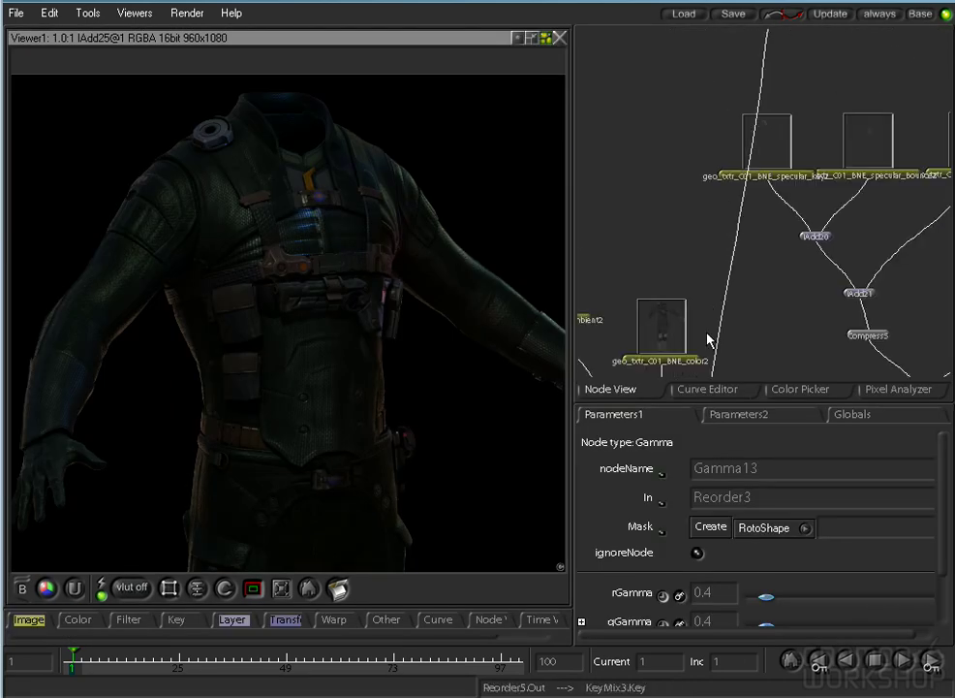
key(space)
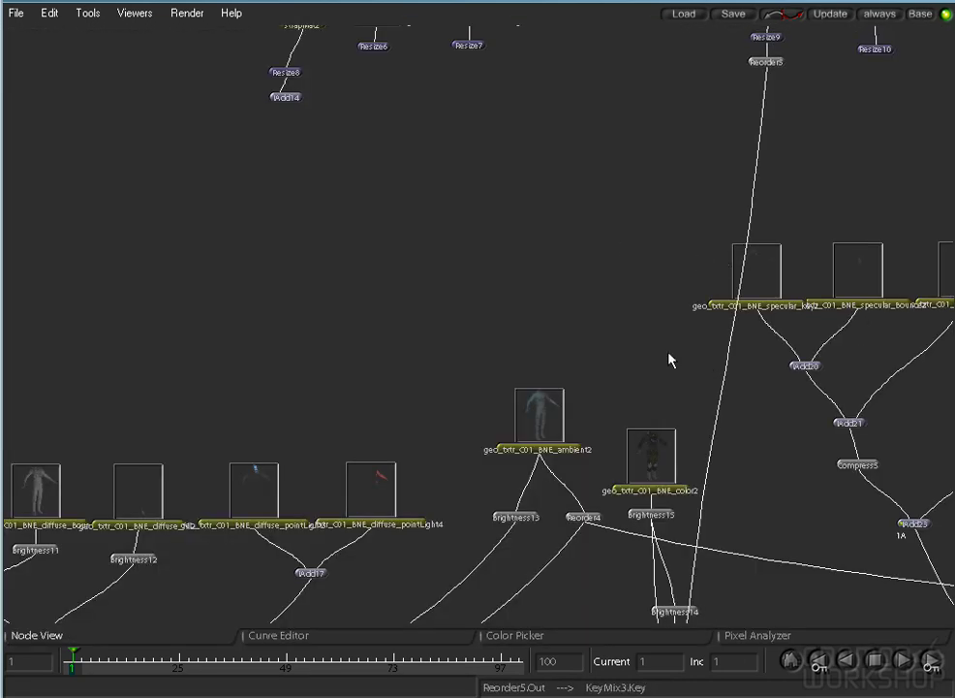
drag(671, 225, 501, 420)
drag(582, 274, 534, 382)
drag(536, 380, 736, 363)
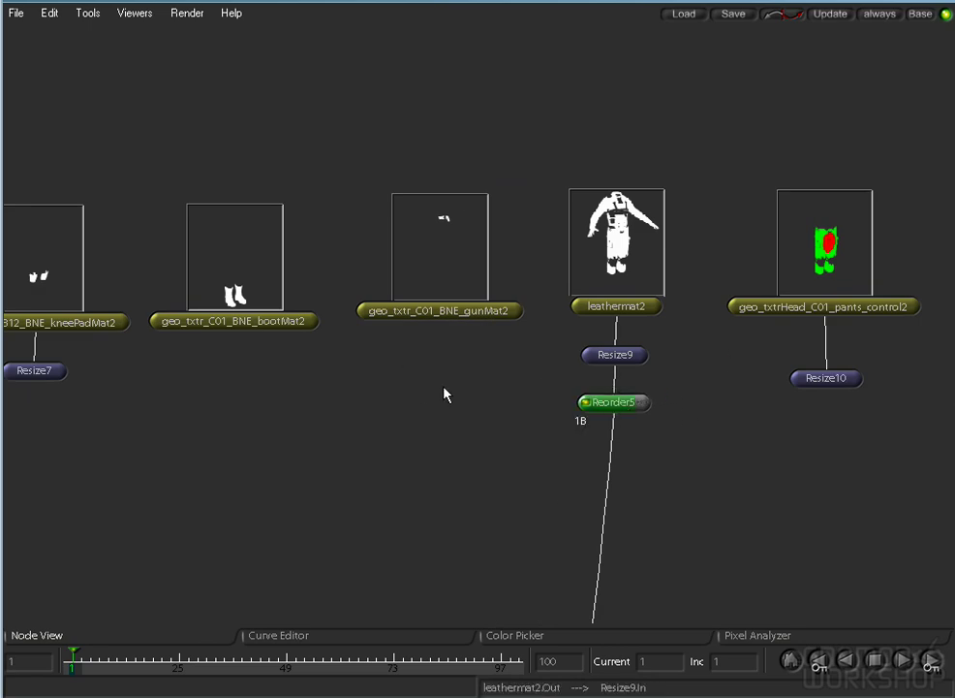
drag(452, 276, 216, 146)
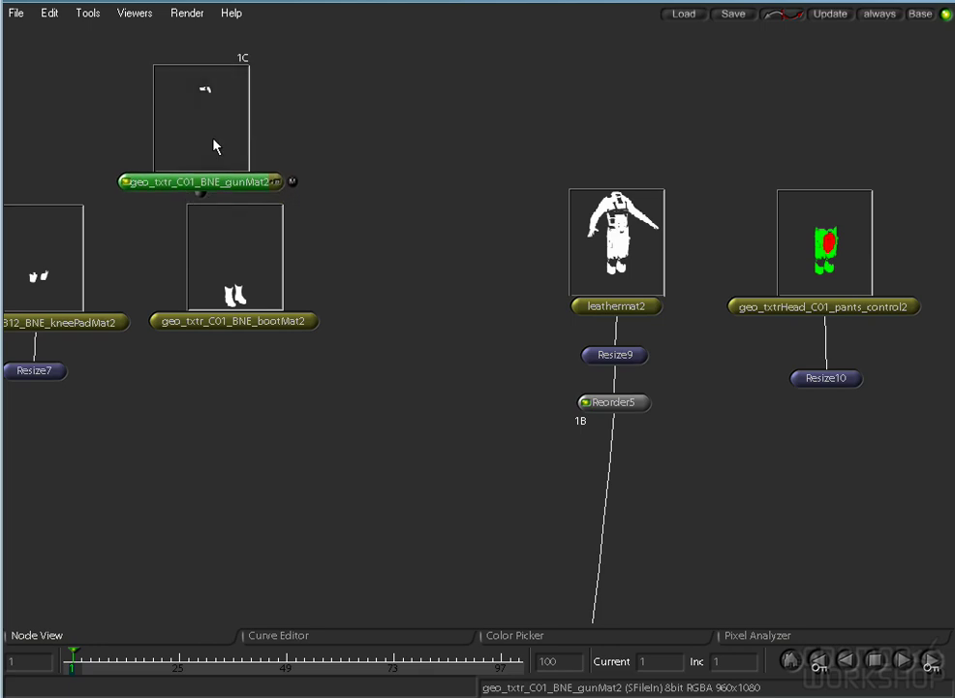
mouse_move(228, 303)
mouse_down()
mouse_move(437, 328)
mouse_move(325, 290)
mouse_move(217, 304)
mouse_up()
drag(184, 153, 398, 297)
click(538, 477)
key(space)
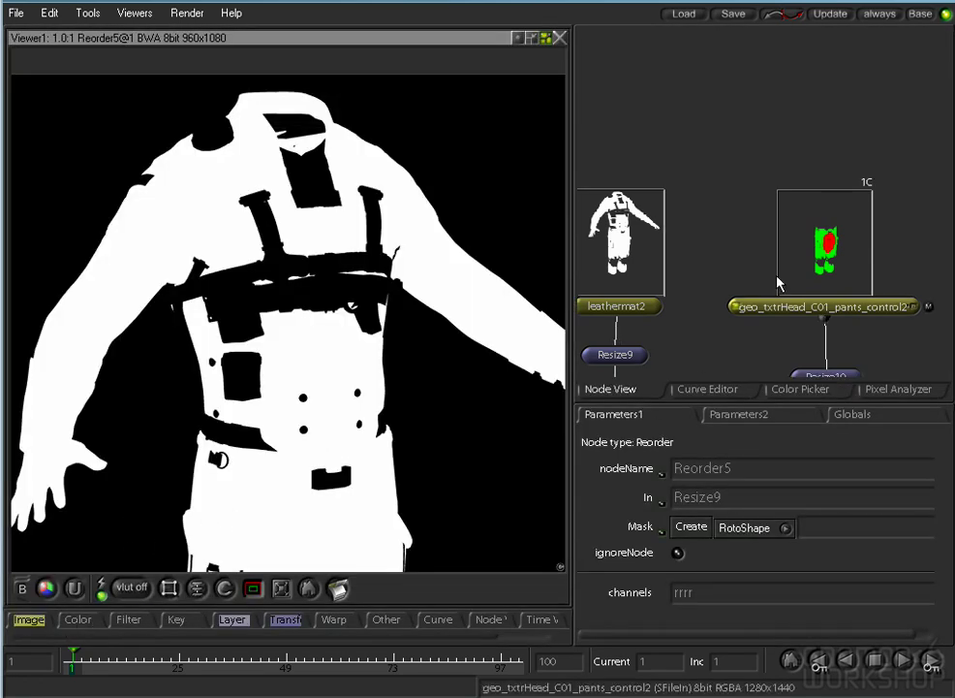
Follow the leather matte down to KeyMix3 and load KeyMix3 in the viewer.
key(grave)
drag(501, 403, 603, 83)
drag(703, 171, 397, 201)
drag(529, 491, 822, 269)
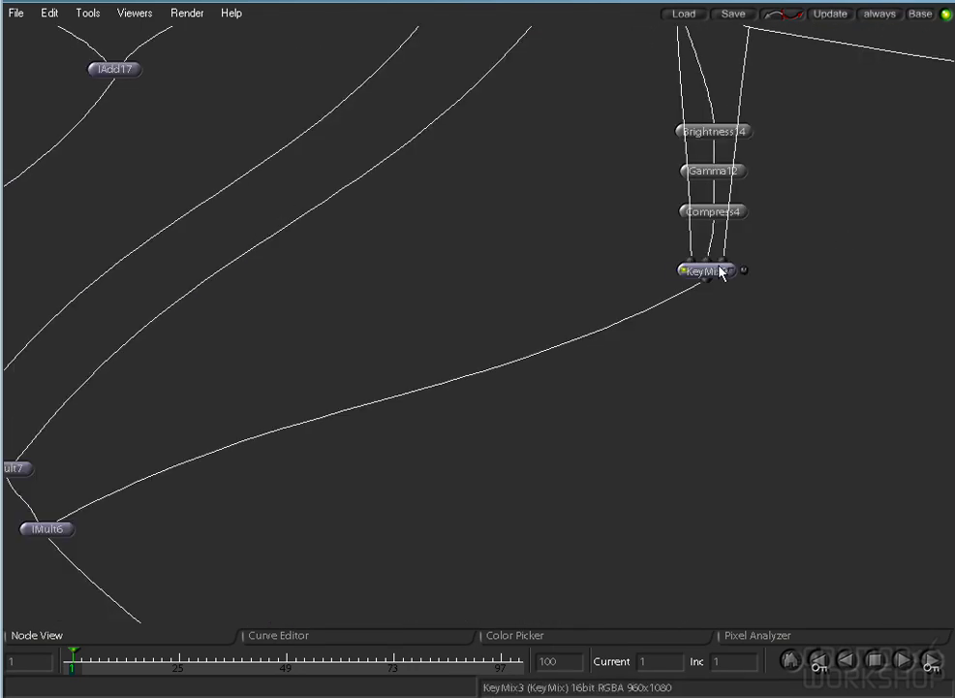
click(685, 272)
key(grave)
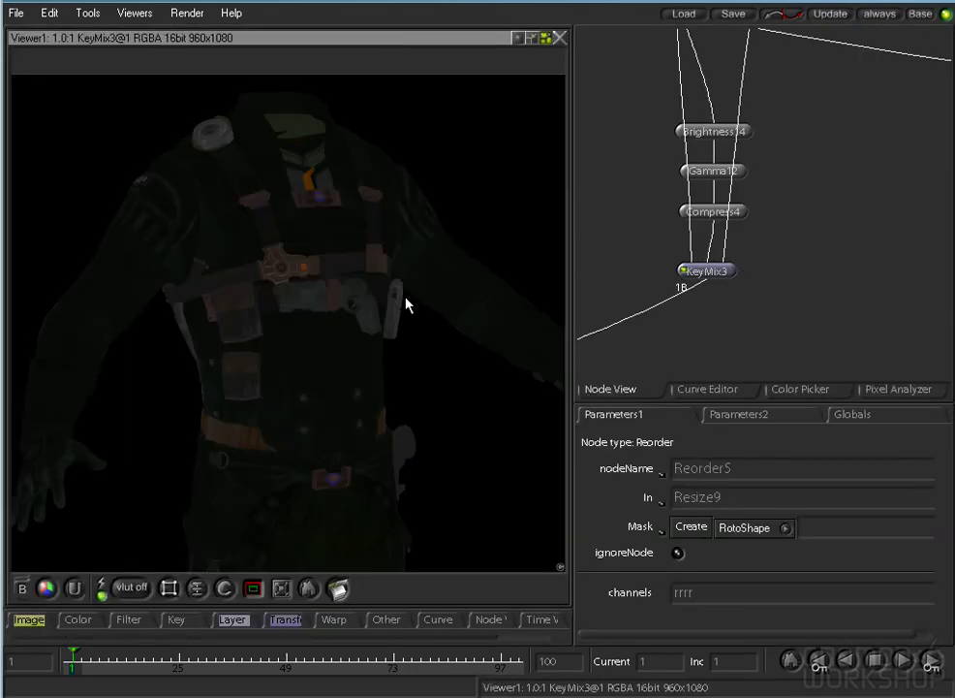
Try different mix amounts and an inverted key on KeyMix3, leaving percent at 97.4 and invert off.
click(731, 271)
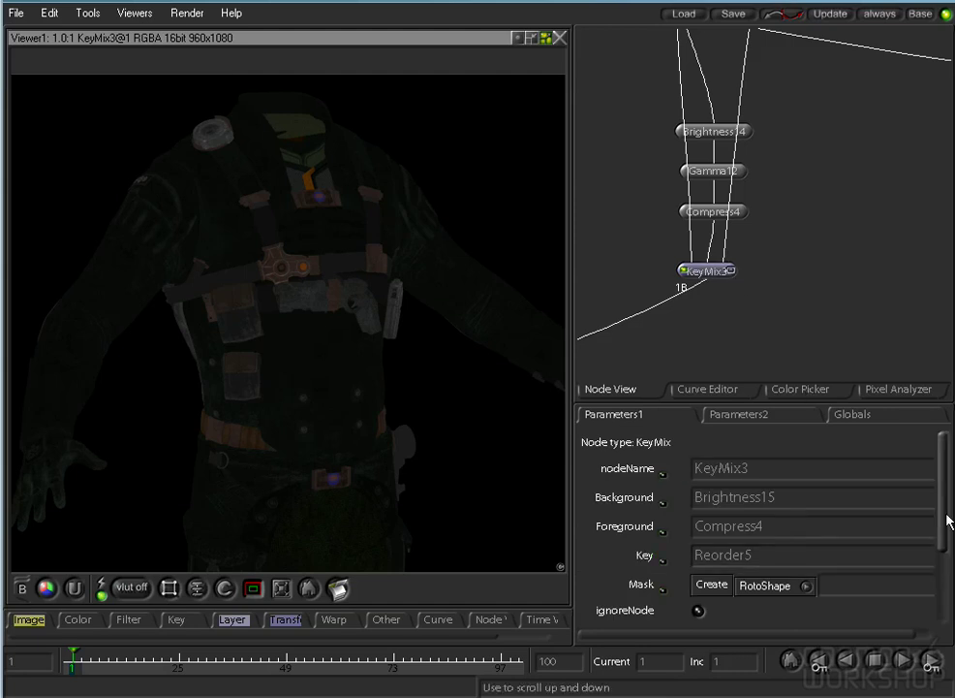
scroll(941, 562, down, 3)
mouse_move(873, 596)
mouse_down()
mouse_move(833, 604)
mouse_move(812, 596)
mouse_move(873, 594)
mouse_up()
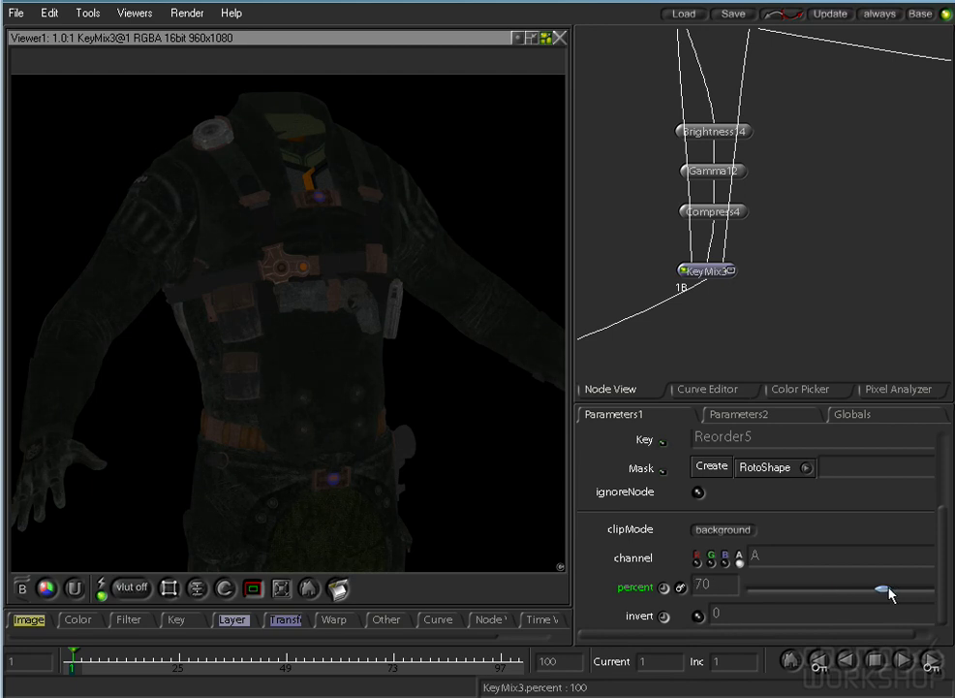
drag(884, 593, 880, 595)
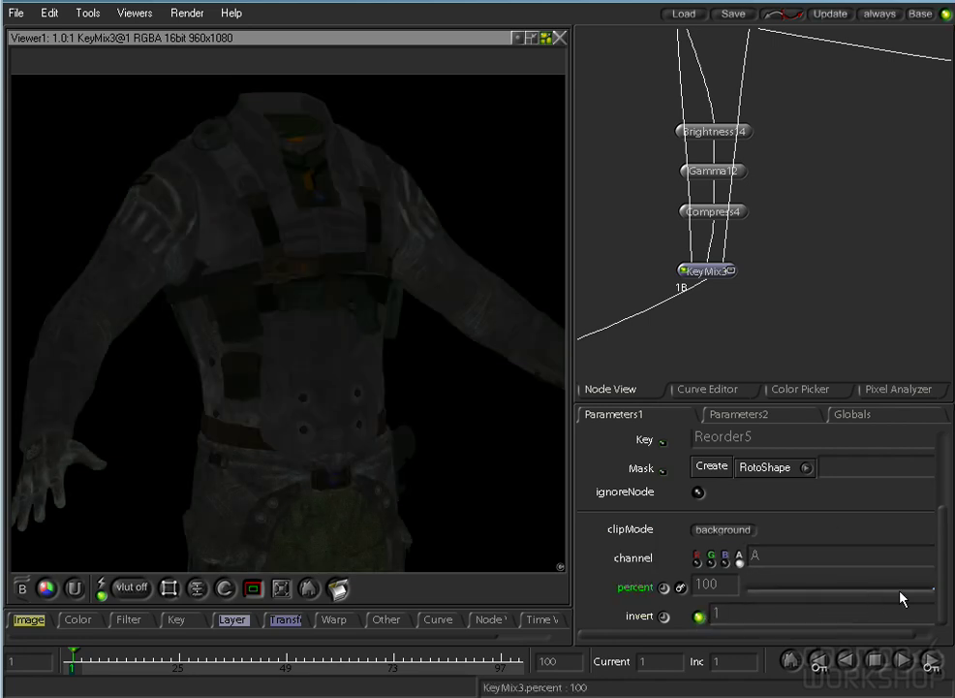
drag(902, 598, 940, 605)
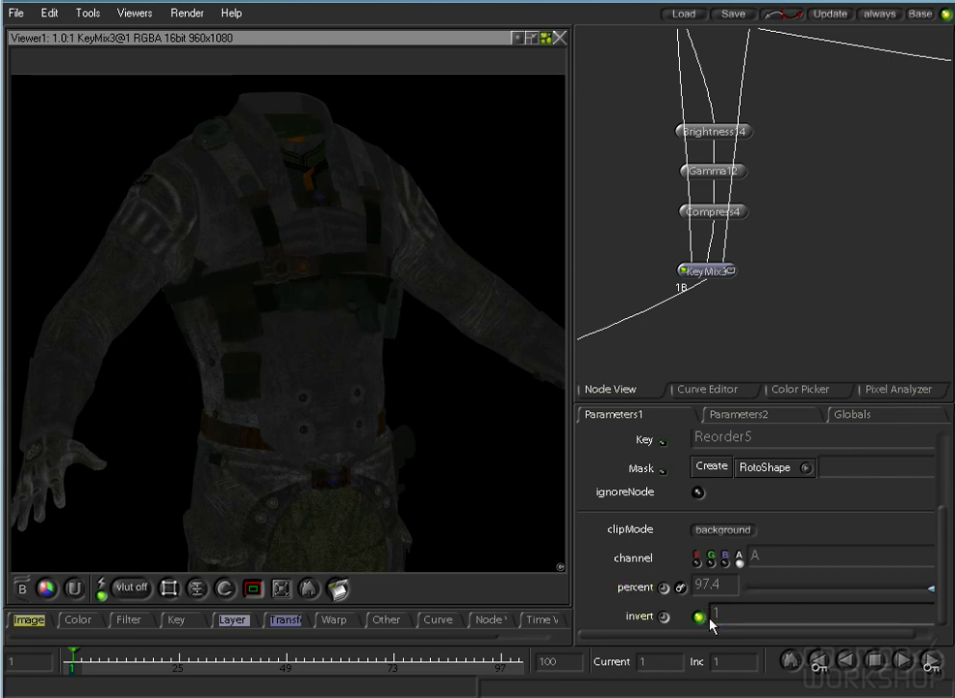
click(700, 616)
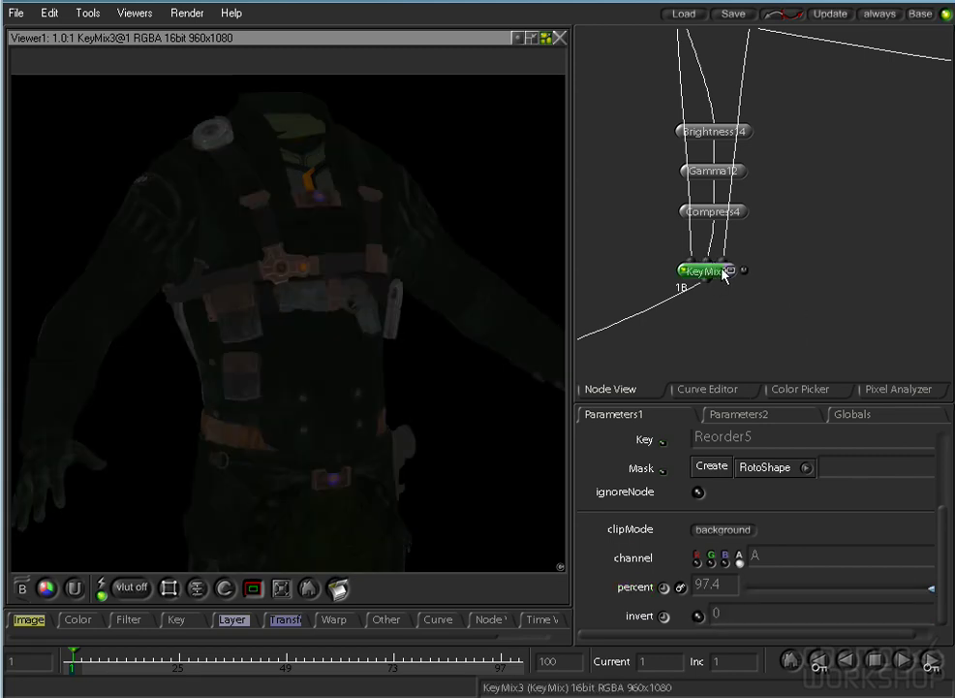
Show Compress4 in the viewer and toggle the ignore state of KeyMix3.
drag(709, 153, 761, 222)
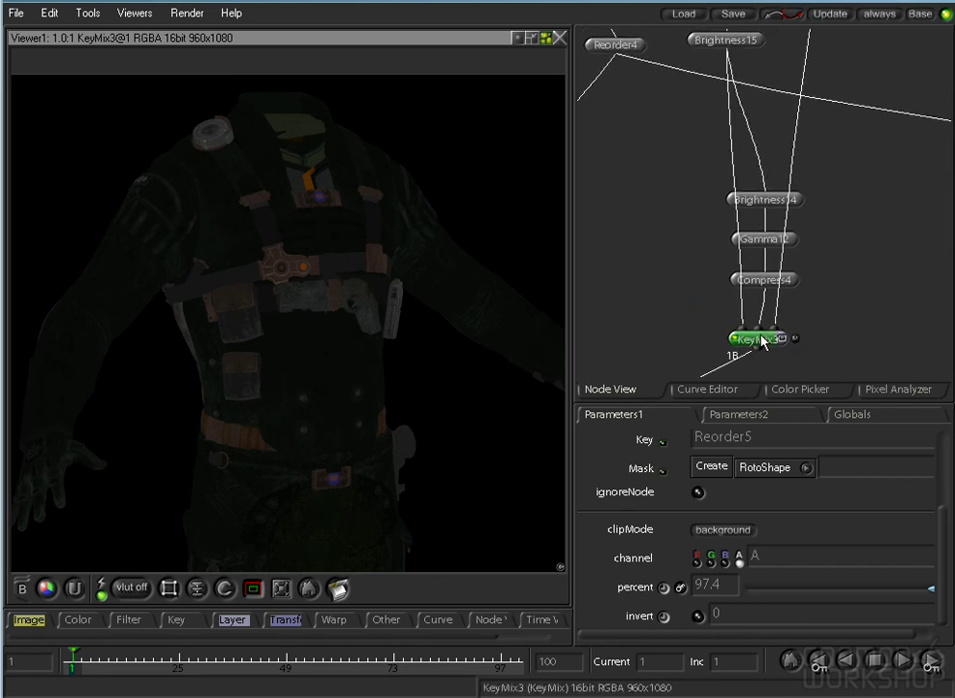
click(766, 281)
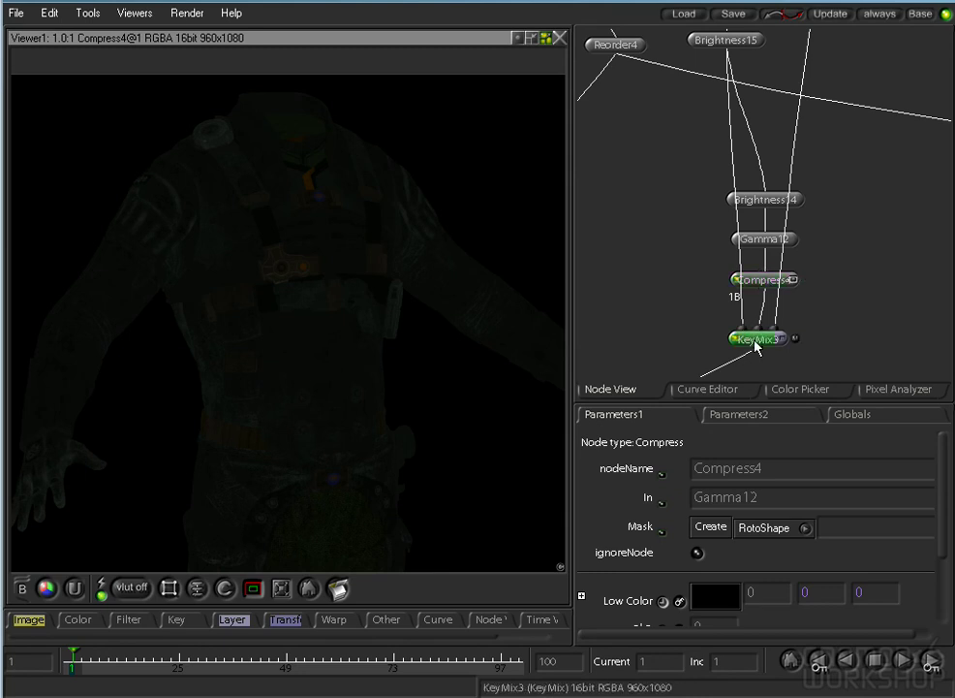
key(i)
click(809, 289)
Load the IMult6 diffuse and color result in the viewer.
drag(685, 325, 867, 243)
drag(672, 277, 833, 213)
click(697, 260)
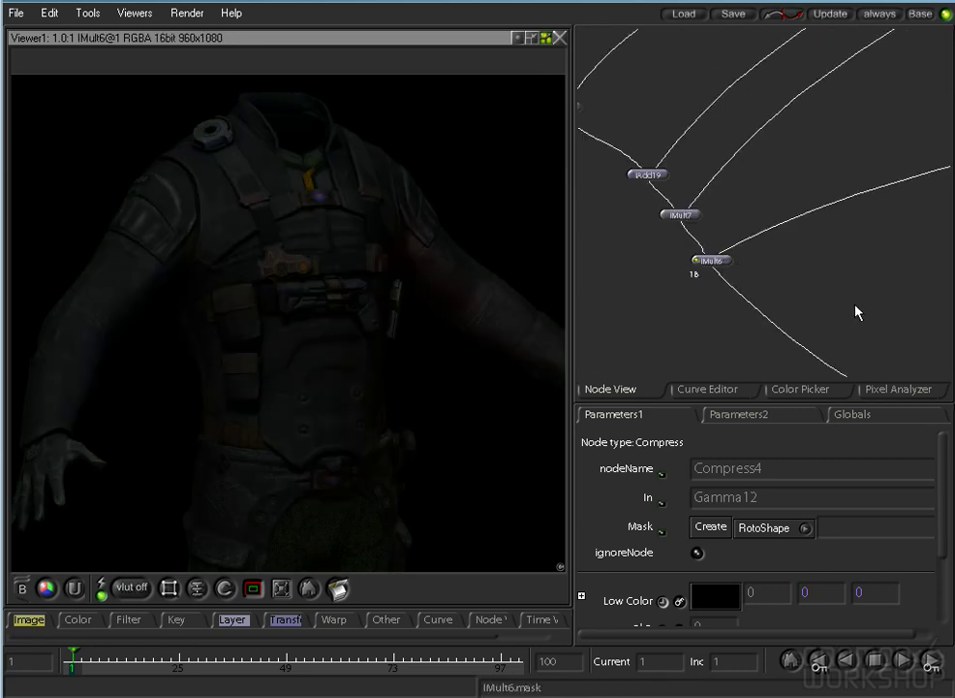
Reroute the IMult6 color input from KeyMix3 to the output of Compress4 and load IAdd25 in the viewer.
drag(856, 312, 673, 351)
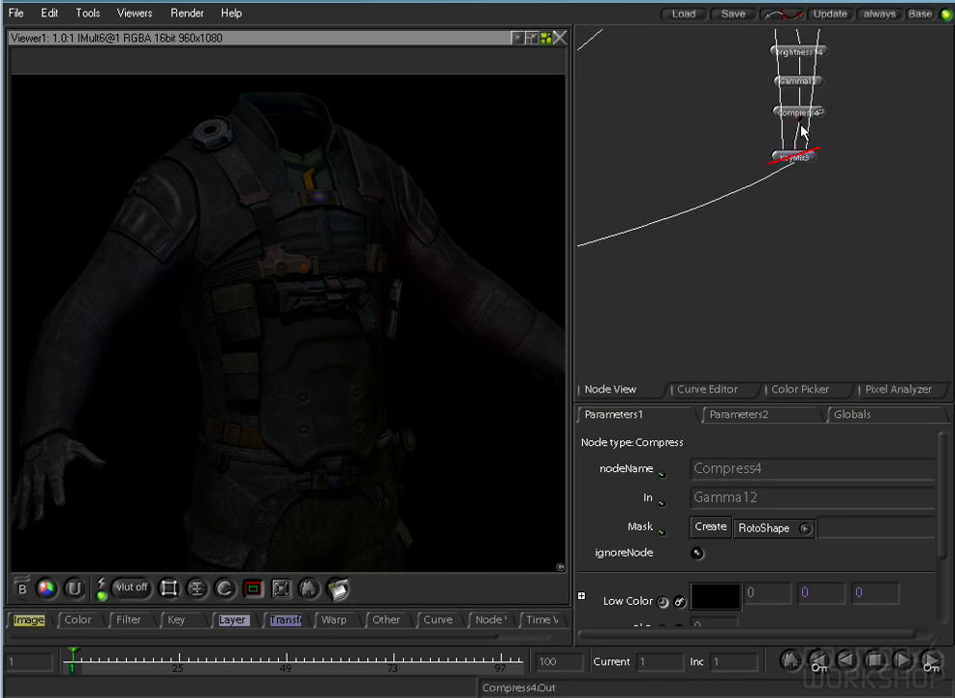
drag(781, 173, 803, 119)
drag(659, 310, 824, 124)
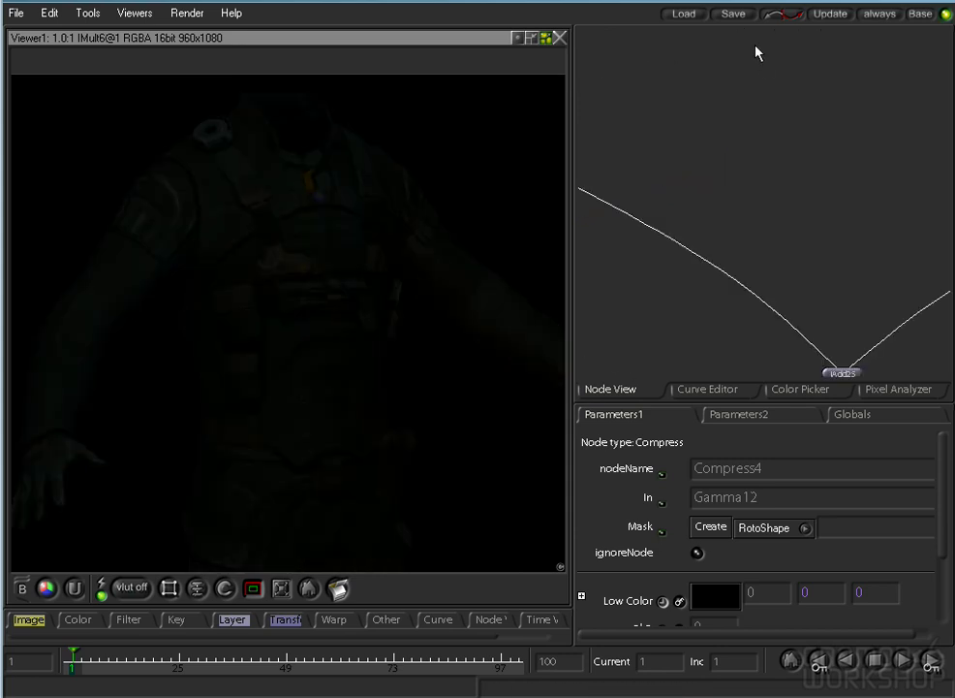
click(739, 256)
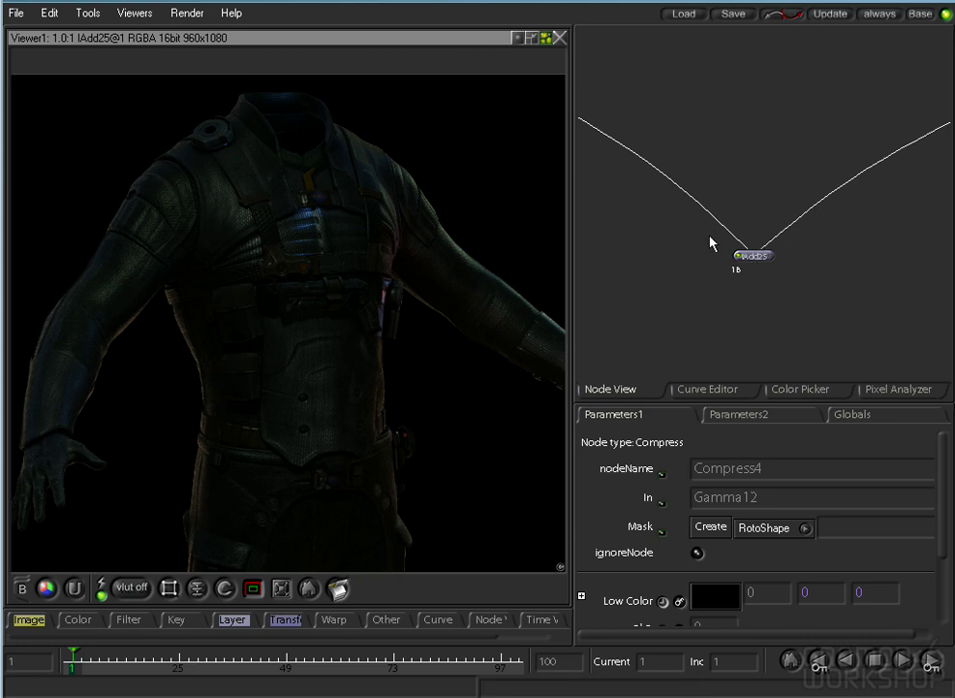
Delete the bypassed KeyMix3 node and the Brightness15 node under the geo_txtr_C01_BNE_color2 pass.
drag(663, 158, 761, 286)
drag(646, 175, 790, 272)
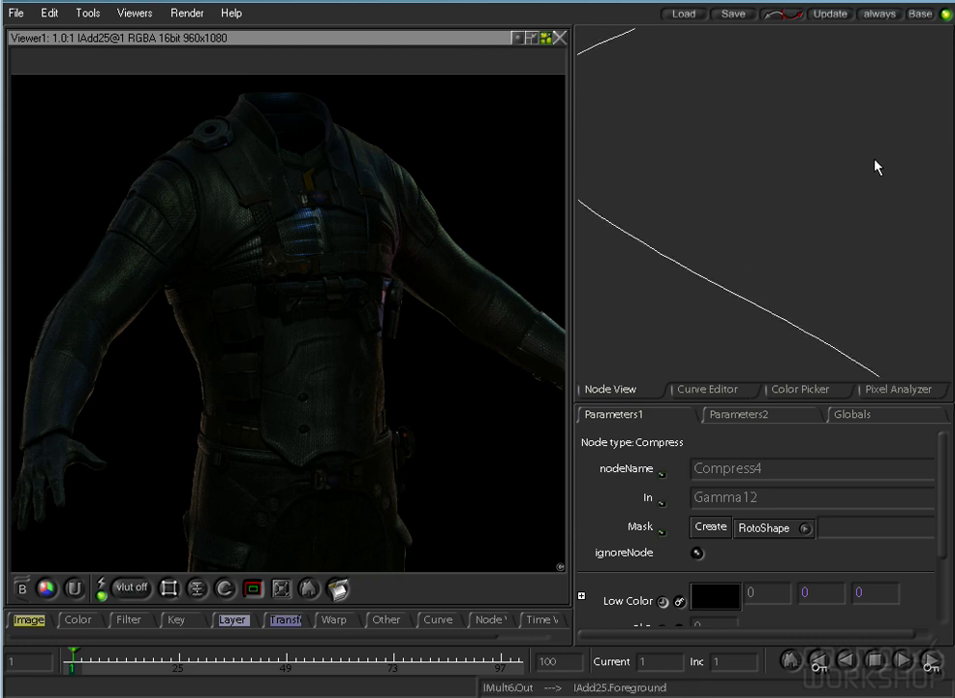
drag(854, 110, 663, 284)
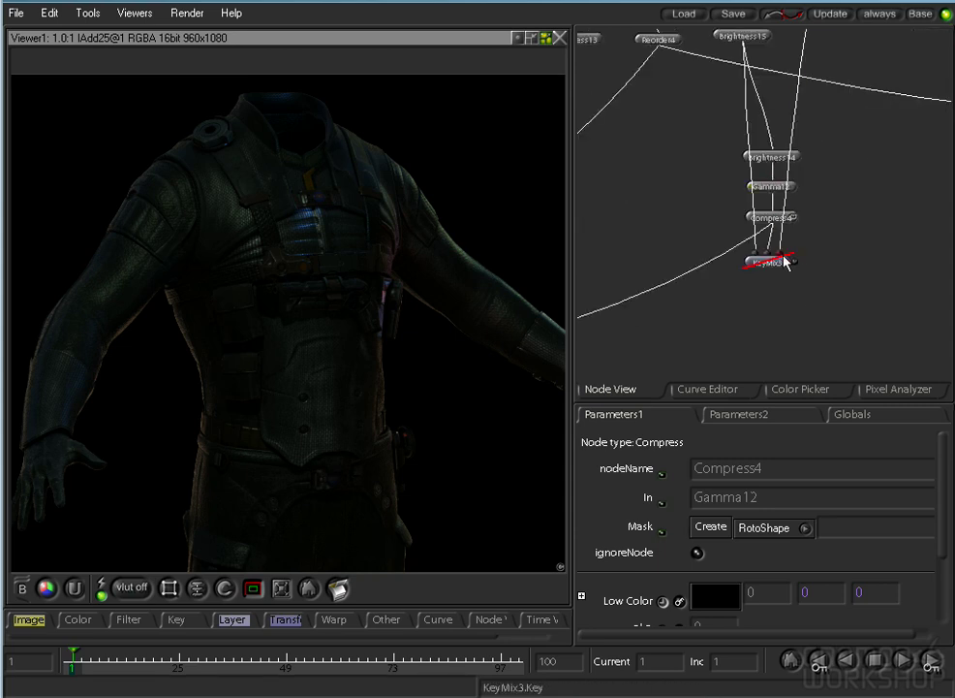
key(Delete)
drag(806, 234, 764, 153)
drag(788, 48, 763, 123)
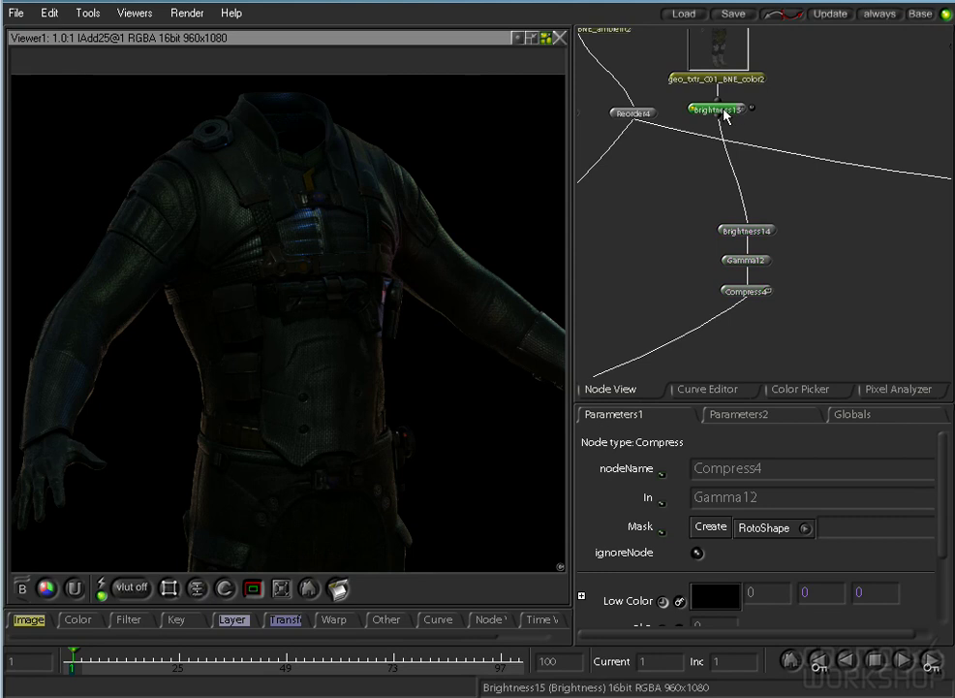
key(Delete)
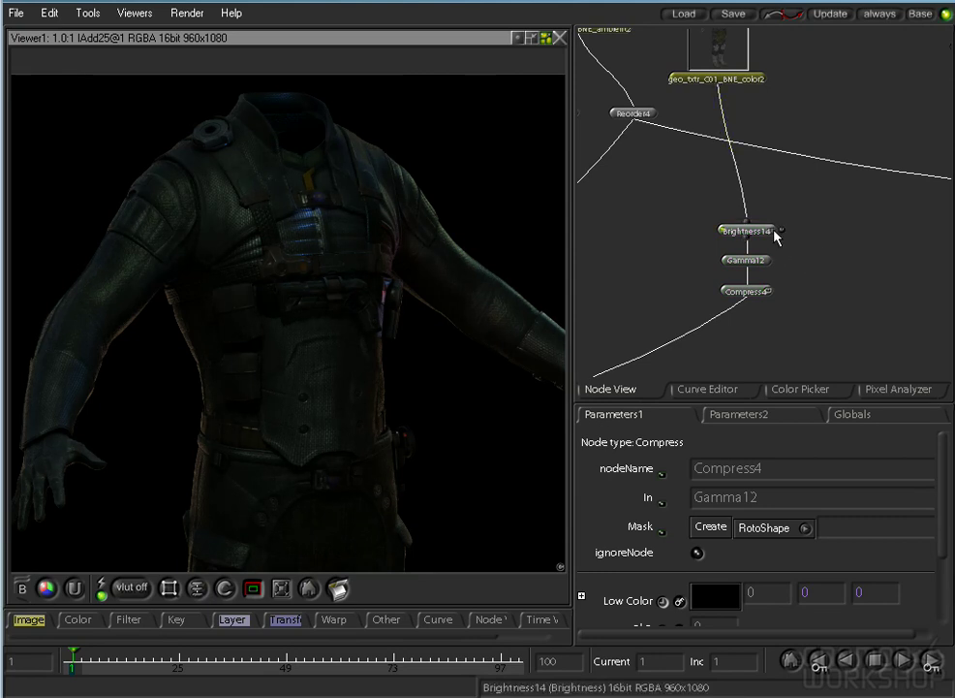
Show the Brightness14 parameters and move the Brightness14, Gamma12 and Compress4 chain closer beneath the color pass.
click(772, 235)
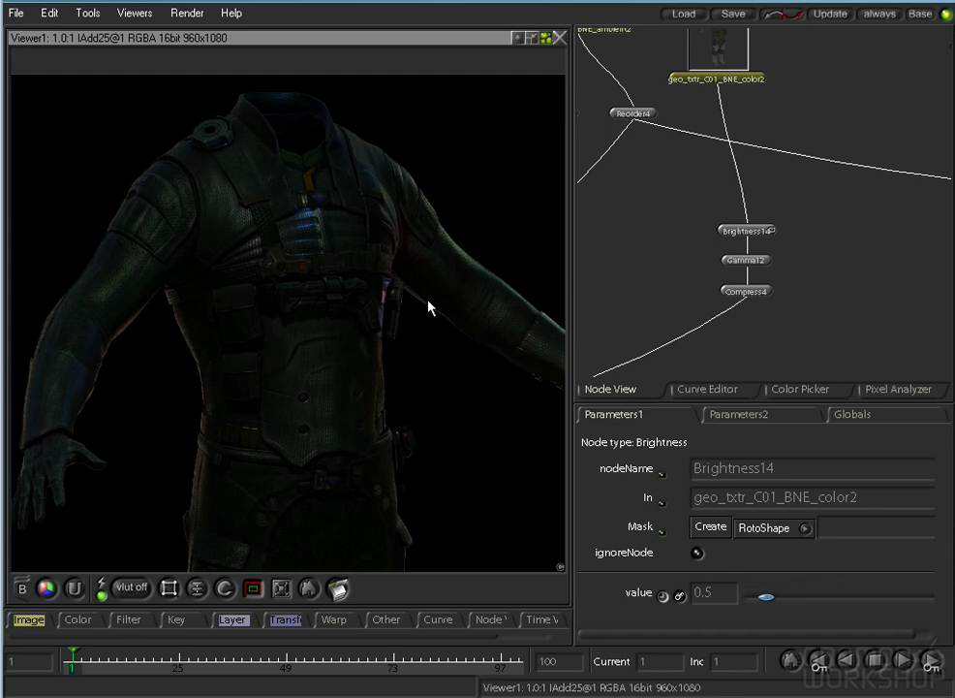
drag(816, 322, 707, 217)
click(780, 260)
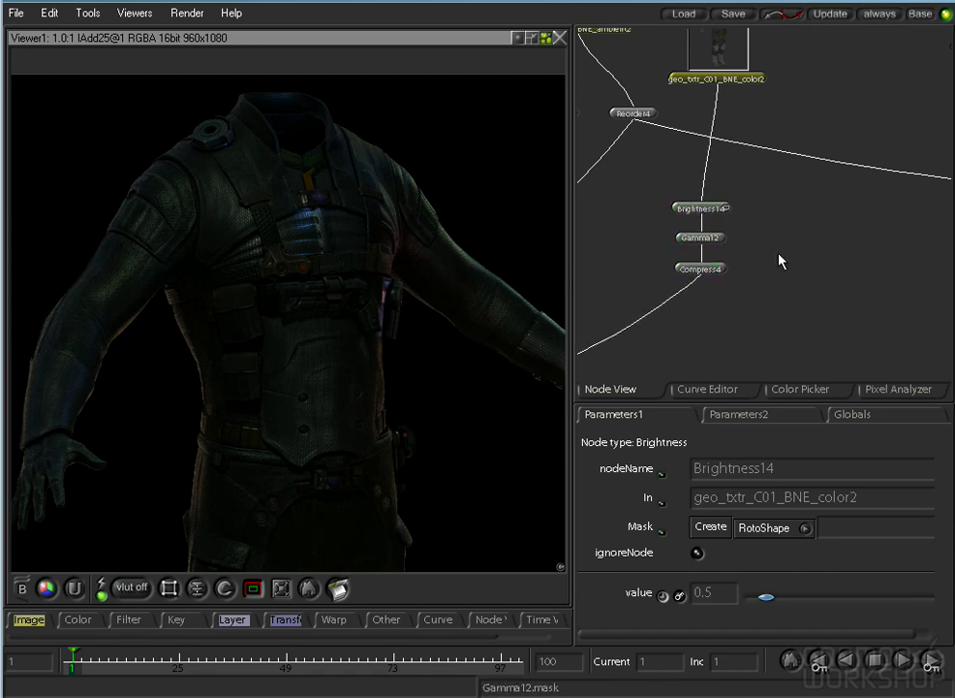
Find the specular passes in the node tree and load geo_txtr_C01_BNE_specular_fill2 in the viewer.
drag(761, 287, 785, 213)
drag(824, 281, 750, 279)
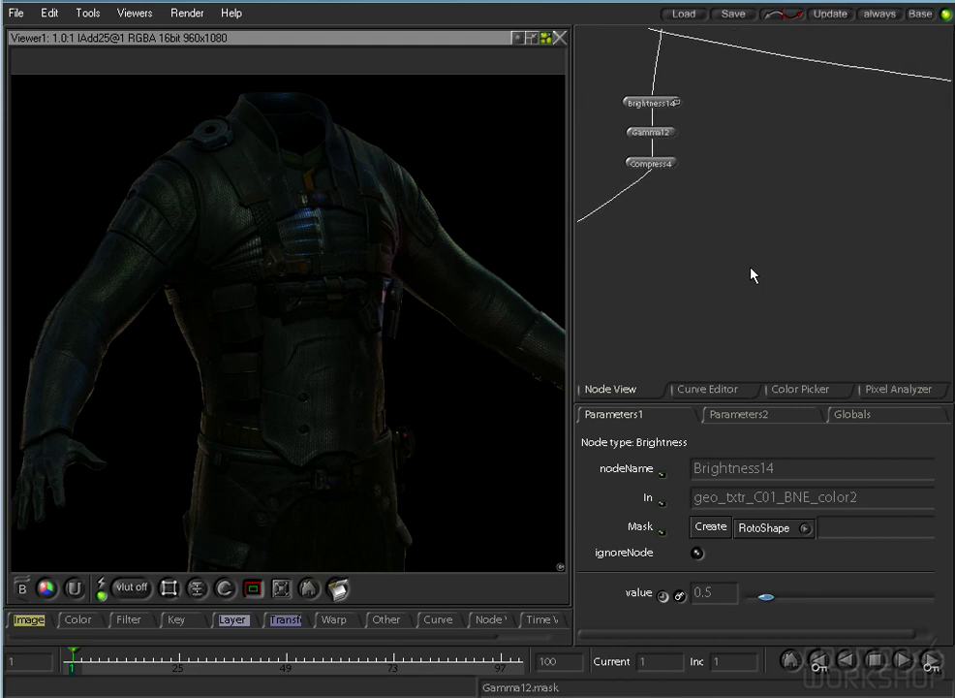
drag(858, 262, 844, 286)
drag(690, 131, 770, 351)
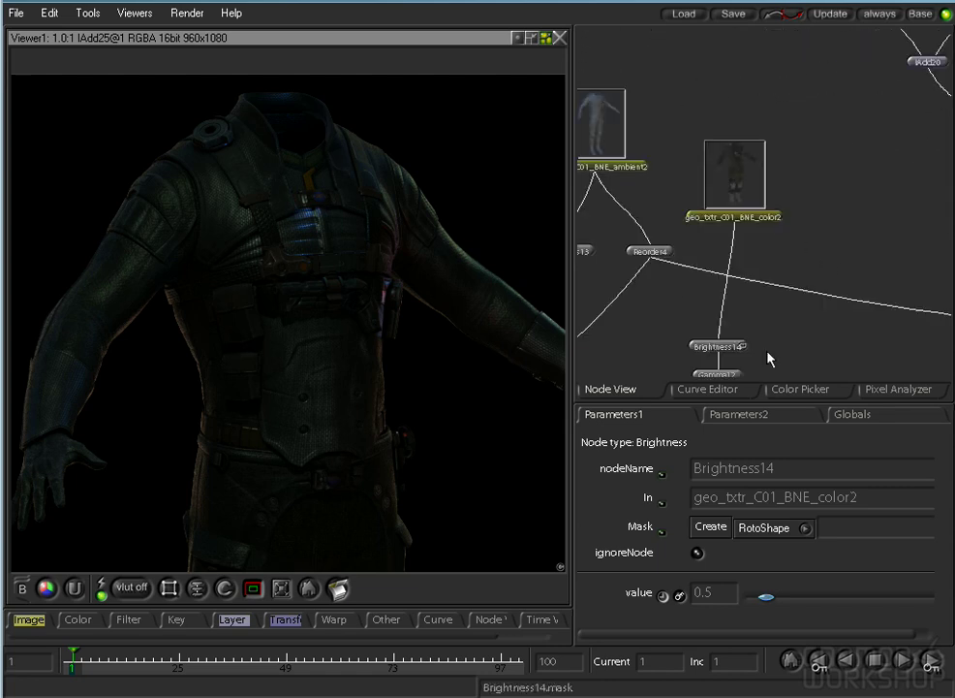
drag(886, 58, 647, 287)
key(F4)
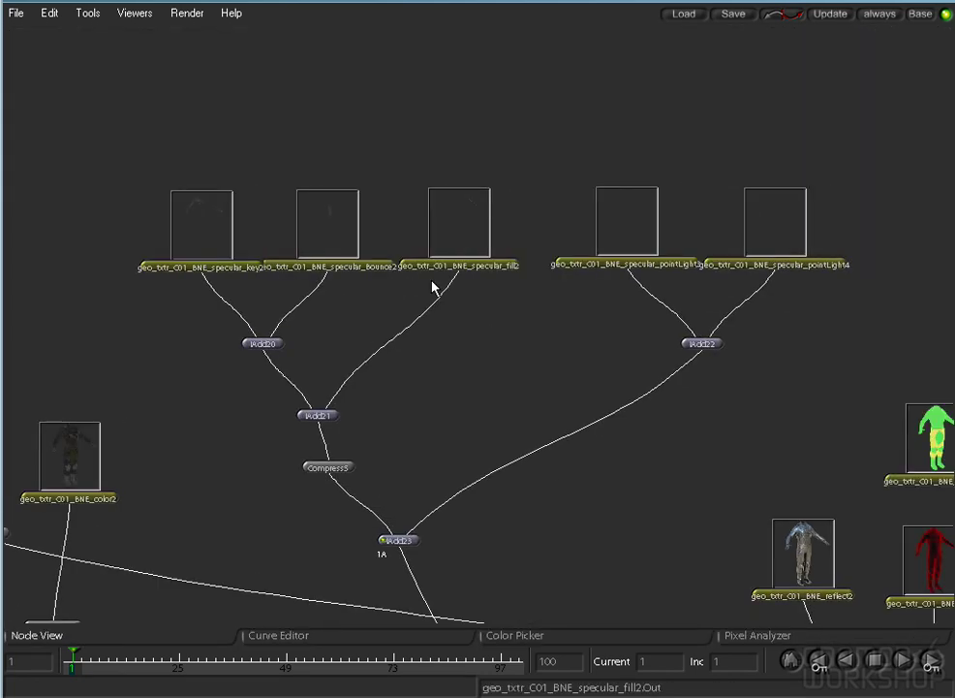
double_click(458, 235)
key(F4)
drag(417, 303, 187, 283)
drag(743, 307, 772, 272)
drag(689, 253, 787, 240)
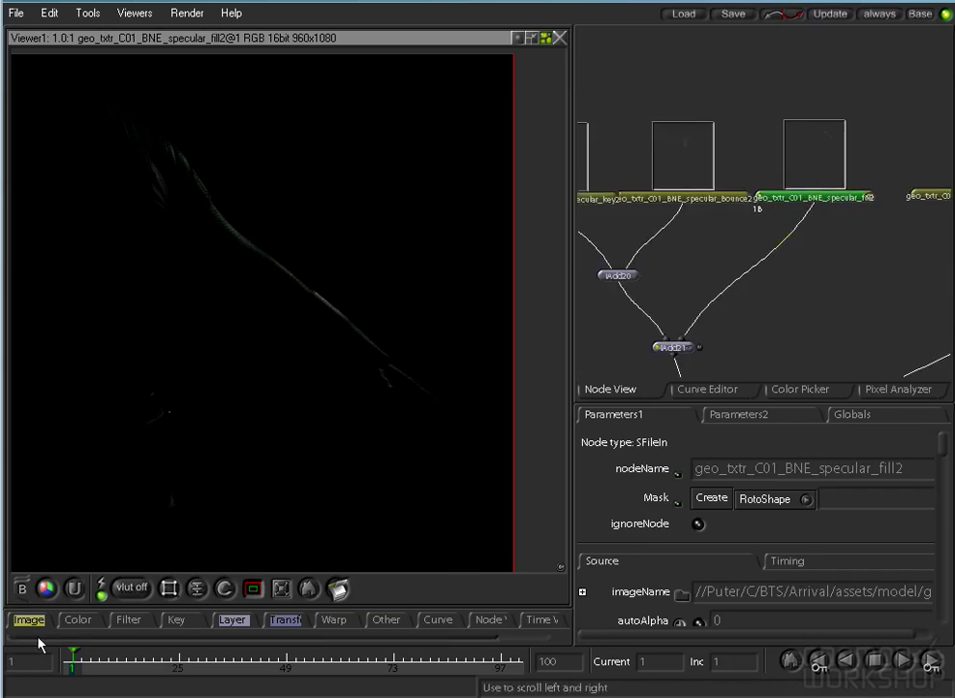
Add a Brightness node after the geo_txtr_C01_BNE_specular_fill2 pass.
right_click(77, 619)
click(97, 623)
right_click(78, 619)
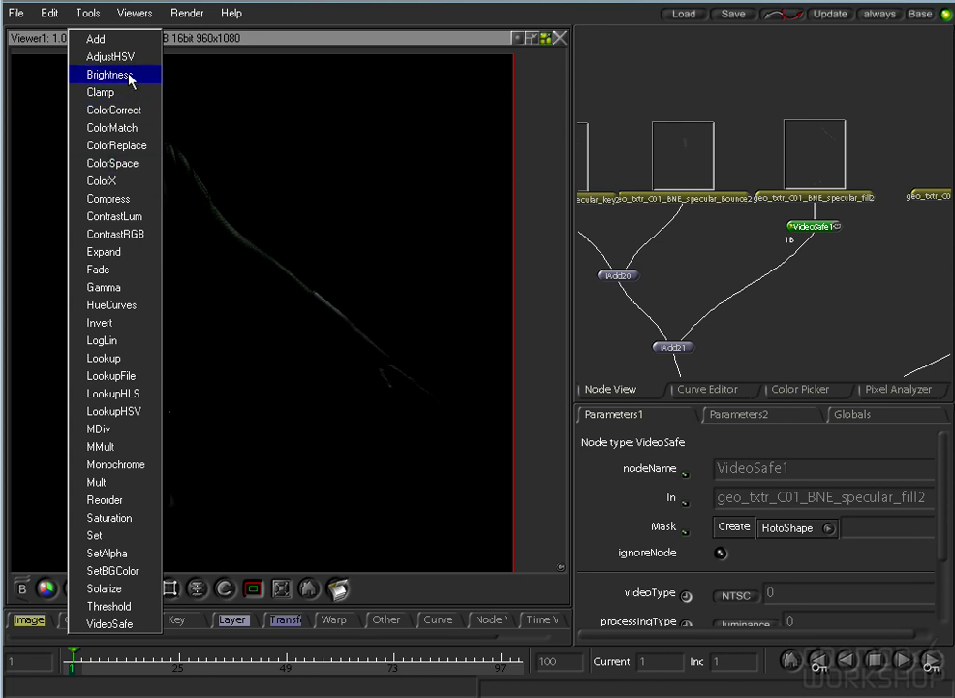
Replace the VideoSafe node below geo_txtr_C01_BNE_specular_fill2 with a Brightness node and set its value to 2.2.
click(110, 75)
click(814, 227)
key(Delete)
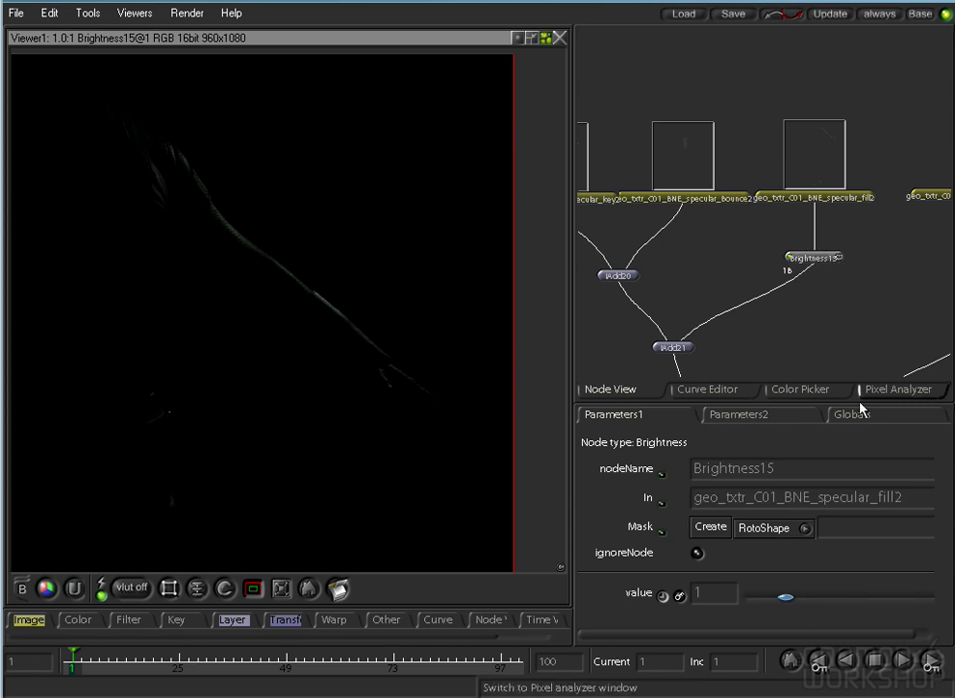
mouse_move(830, 603)
mouse_down()
mouse_move(820, 603)
mouse_move(837, 606)
mouse_up()
Insert a Gamma node between specular_fill2 and its Brightness node and set the gamma to 2.2.
click(825, 174)
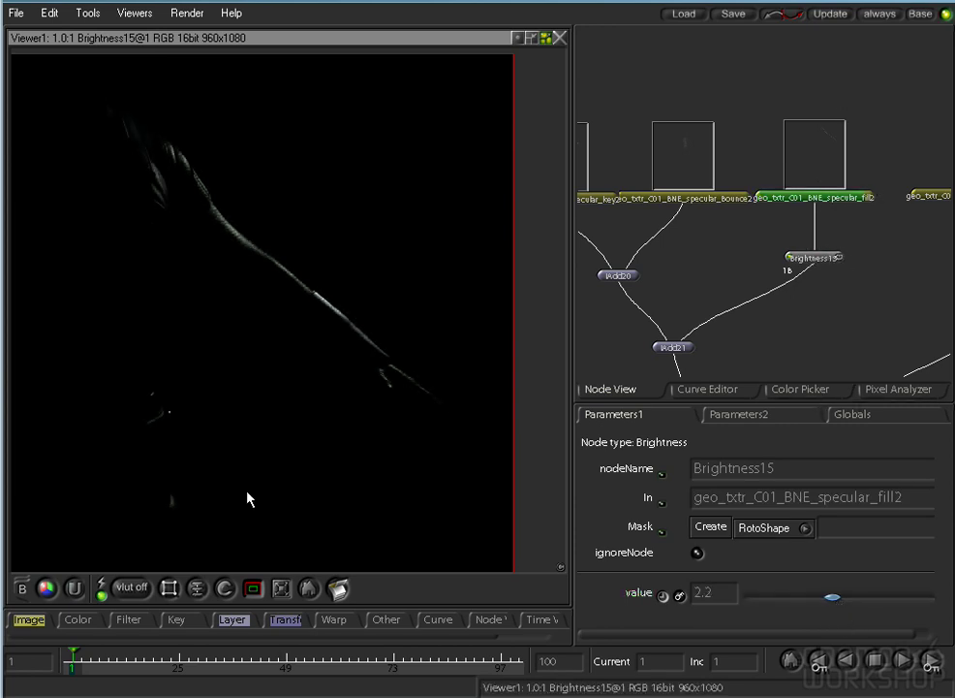
right_click(87, 618)
click(160, 287)
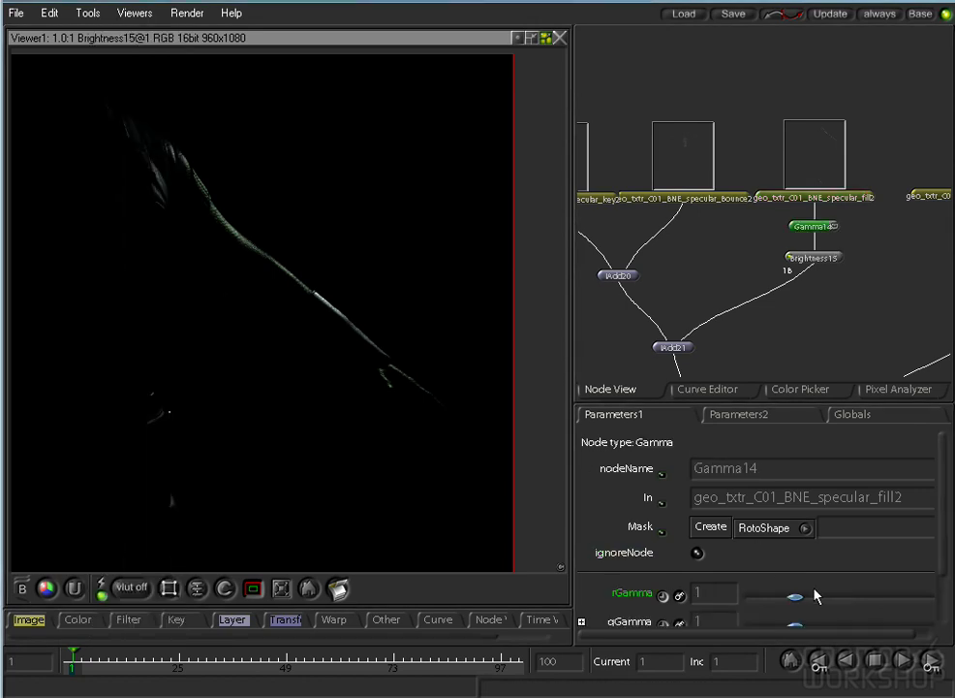
drag(816, 595, 858, 608)
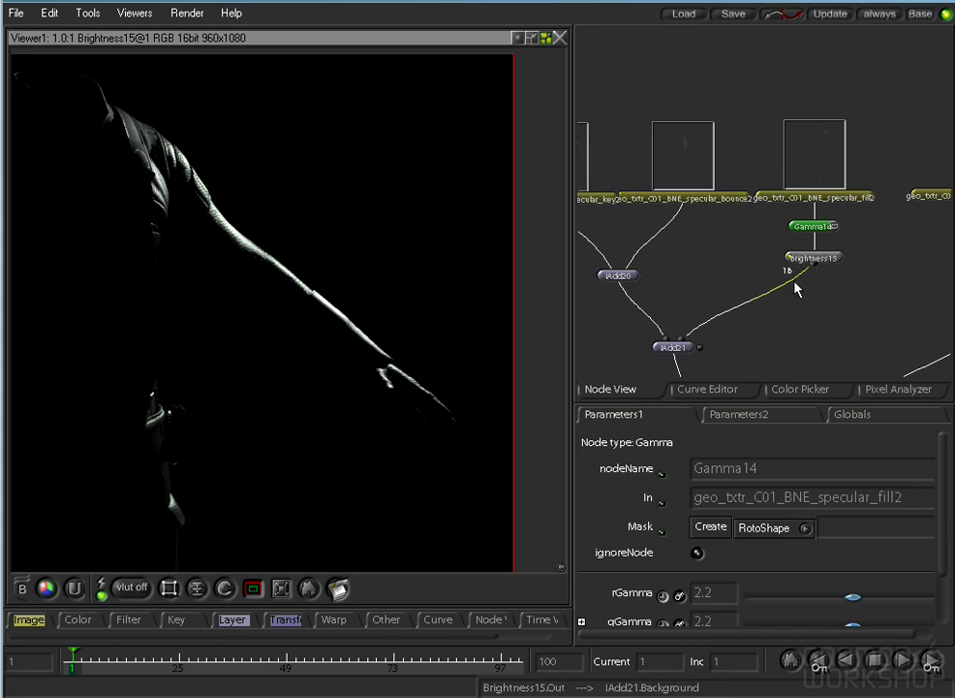
Display IAdd21 in the viewer to examine the boosted fill specular combined with the other specular passes.
click(659, 347)
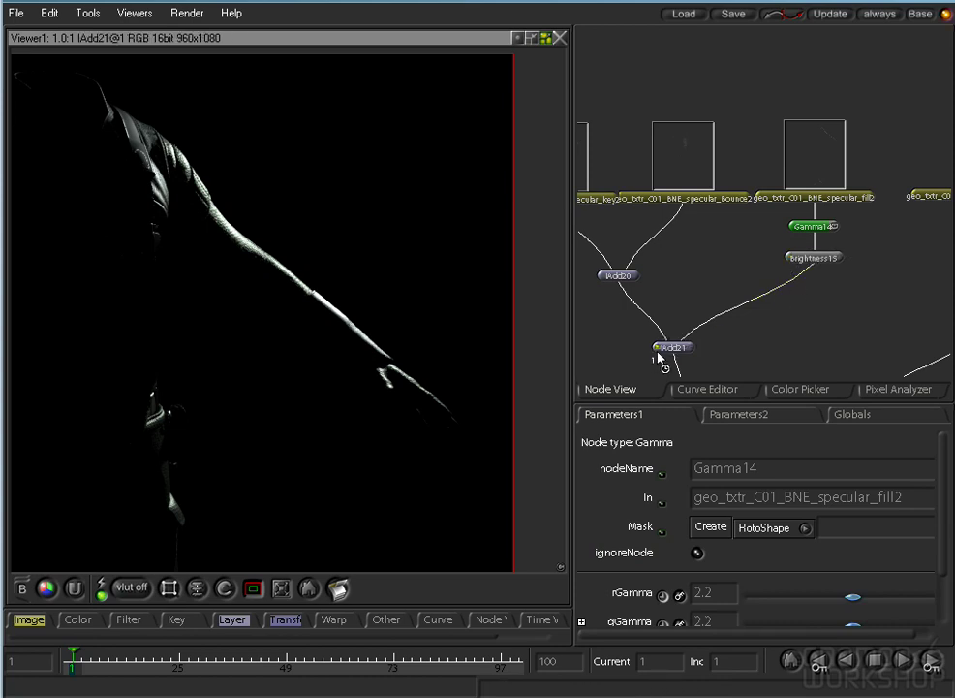
click(720, 293)
drag(250, 367, 395, 383)
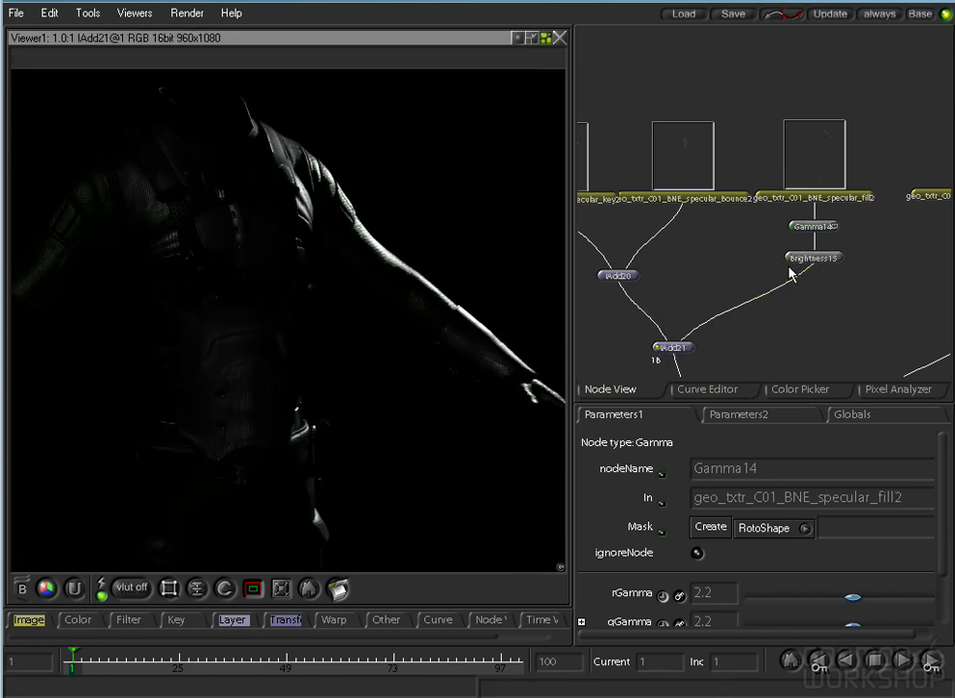
Display the IAdd25 composite in the viewer and examine the character's torso, arms and legs.
drag(687, 312, 767, 187)
drag(711, 278, 739, 151)
drag(885, 293, 748, 226)
drag(882, 266, 726, 124)
drag(606, 308, 862, 177)
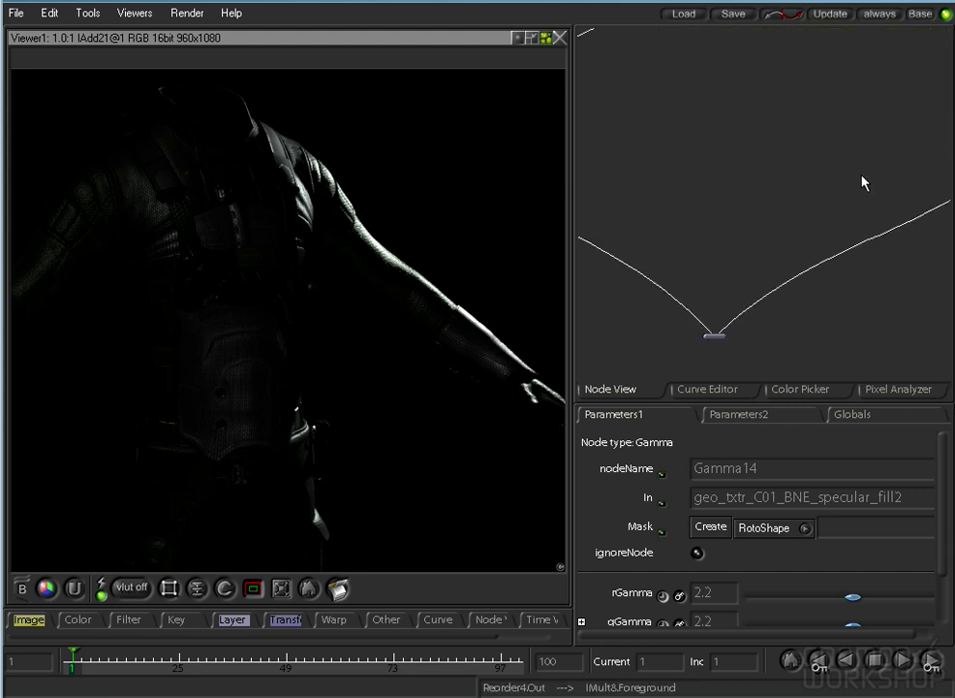
click(714, 336)
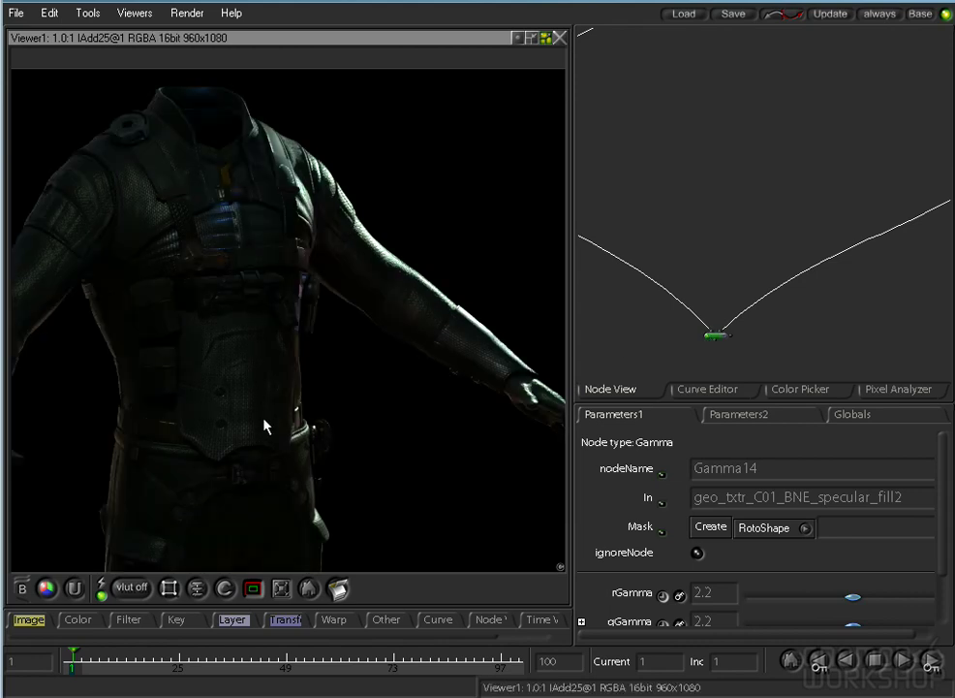
scroll(309, 202, down, 10)
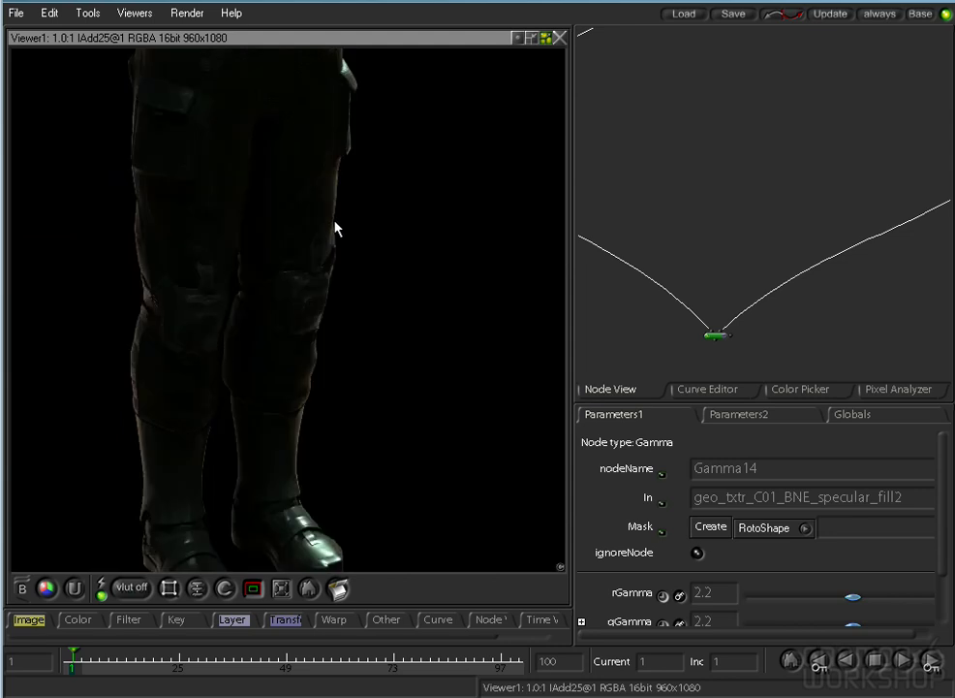
scroll(339, 320, up, 5)
scroll(337, 320, up, 6)
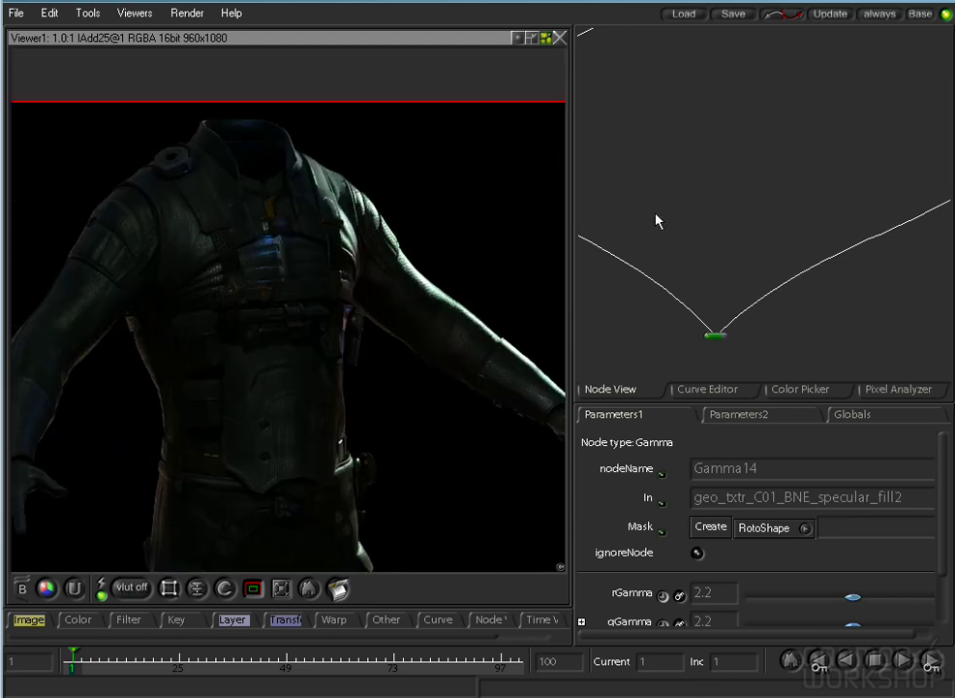
click(713, 172)
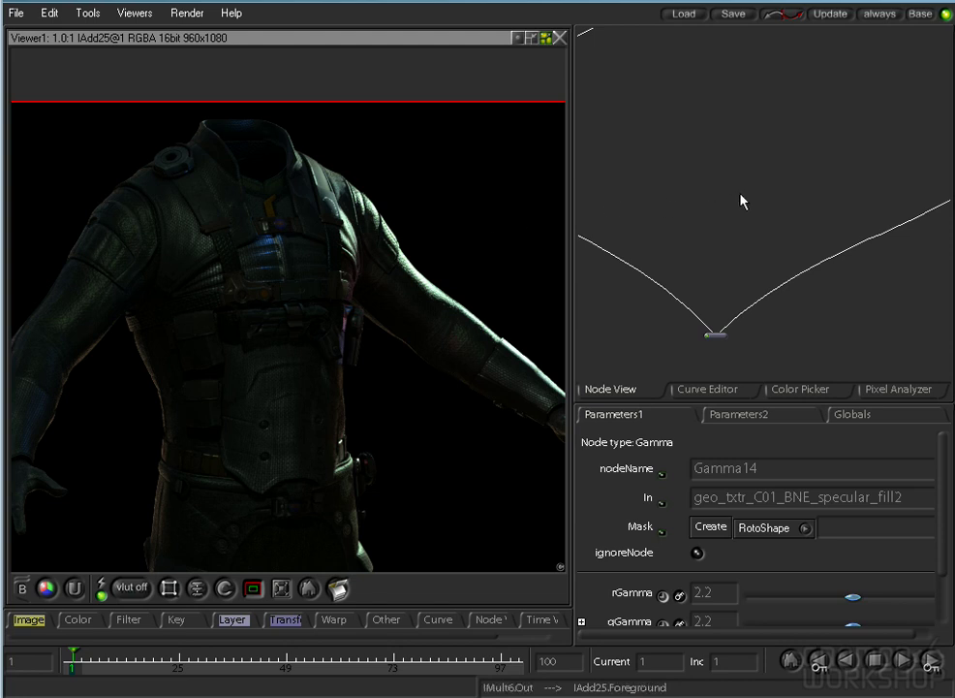
drag(351, 305, 379, 320)
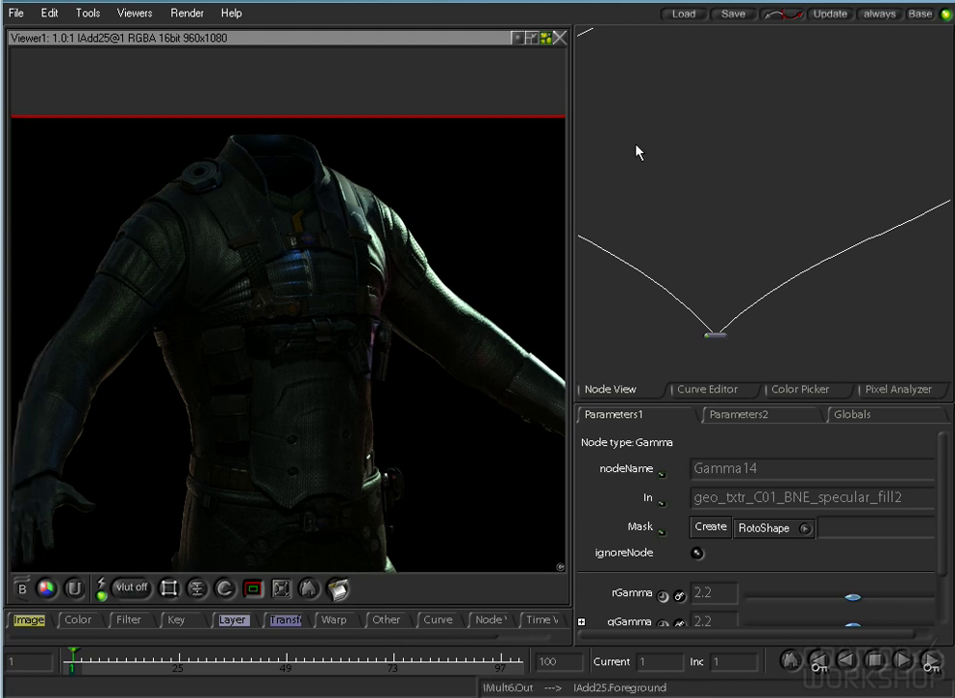
Find IMult8 in the reflection branch, display it in the viewer and load its parameters.
drag(766, 106, 626, 321)
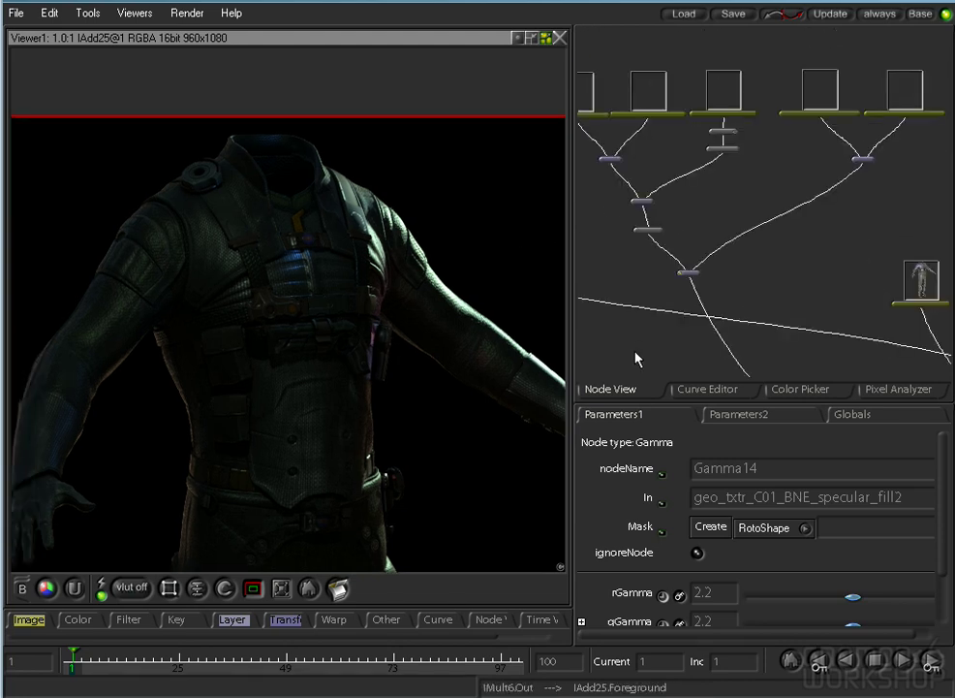
drag(671, 129, 734, 175)
drag(878, 248, 542, 169)
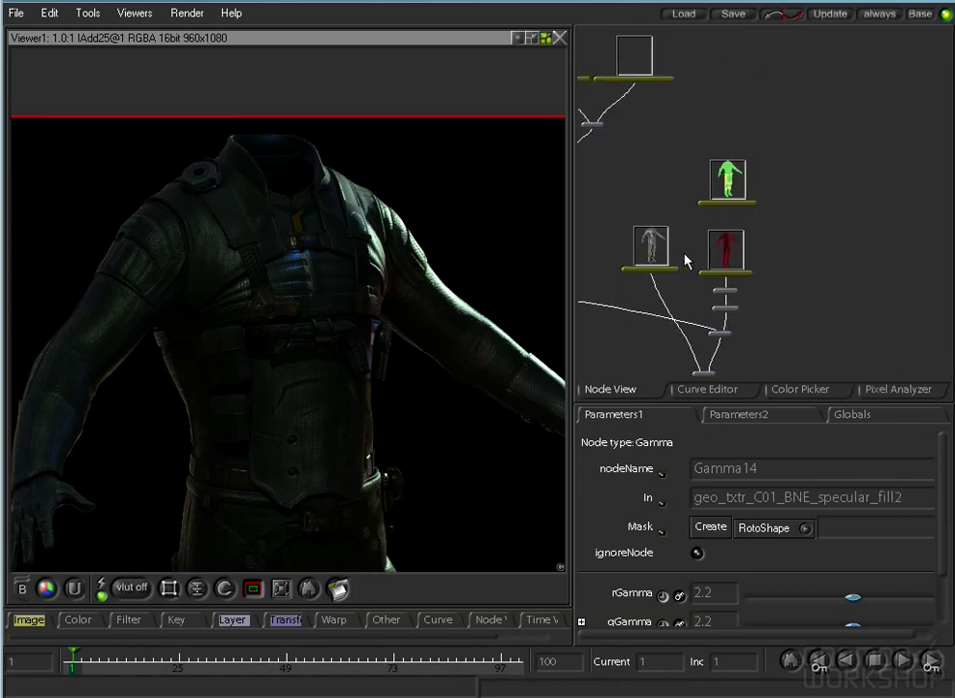
double_click(724, 339)
drag(759, 294, 732, 228)
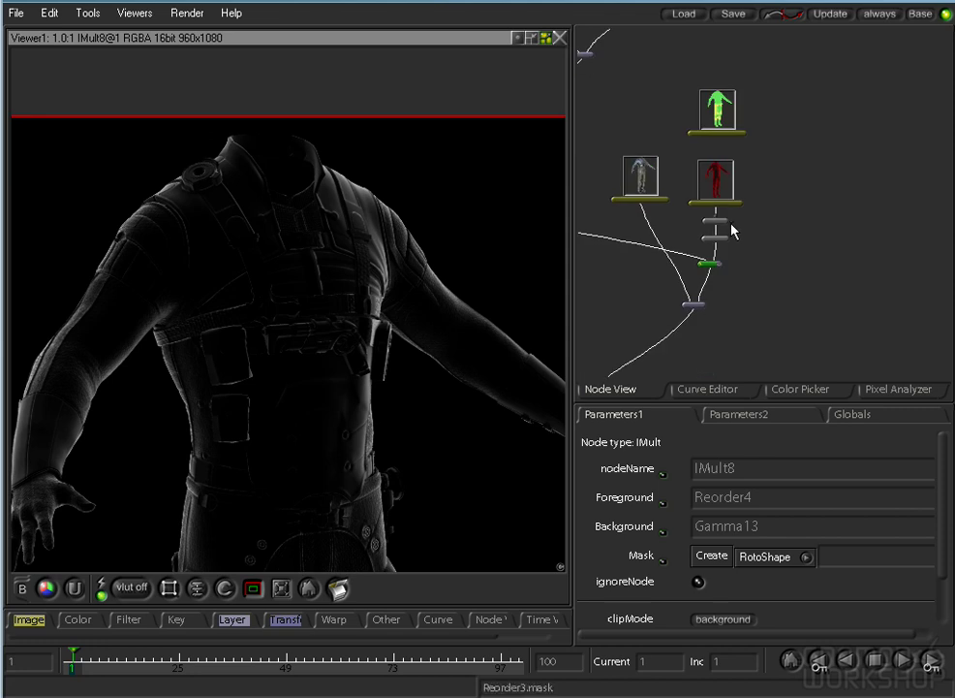
Move the metalBitsMat2 matte and its Resize node across the node tree to above the reflection branch.
key(grave)
drag(582, 139, 578, 392)
drag(416, 240, 600, 410)
drag(260, 280, 444, 346)
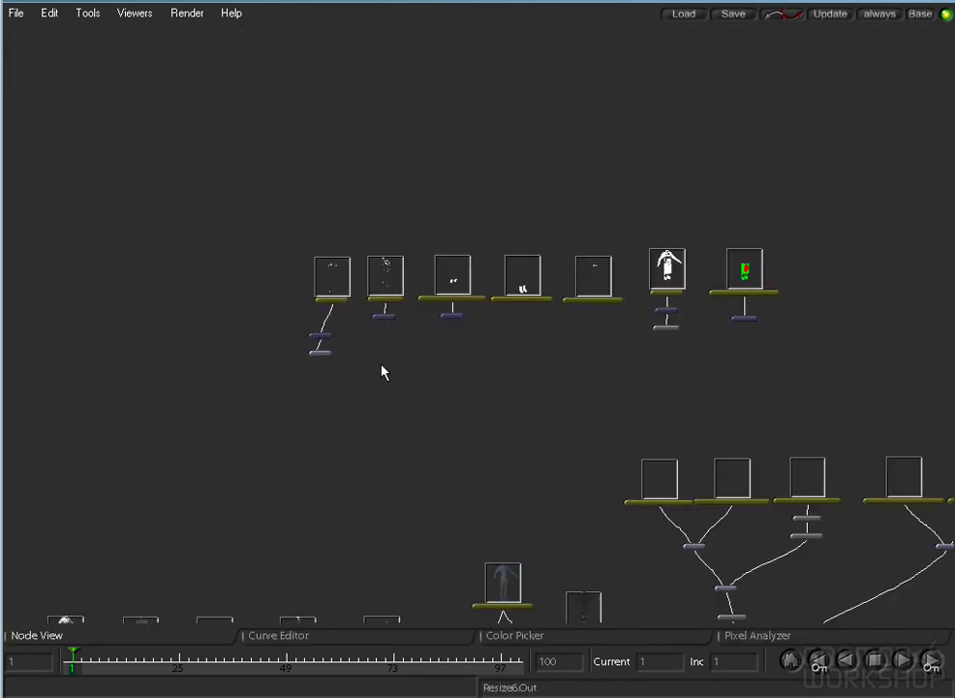
drag(324, 316, 336, 390)
drag(84, 403, 839, 310)
drag(892, 357, 438, 267)
drag(317, 174, 388, 163)
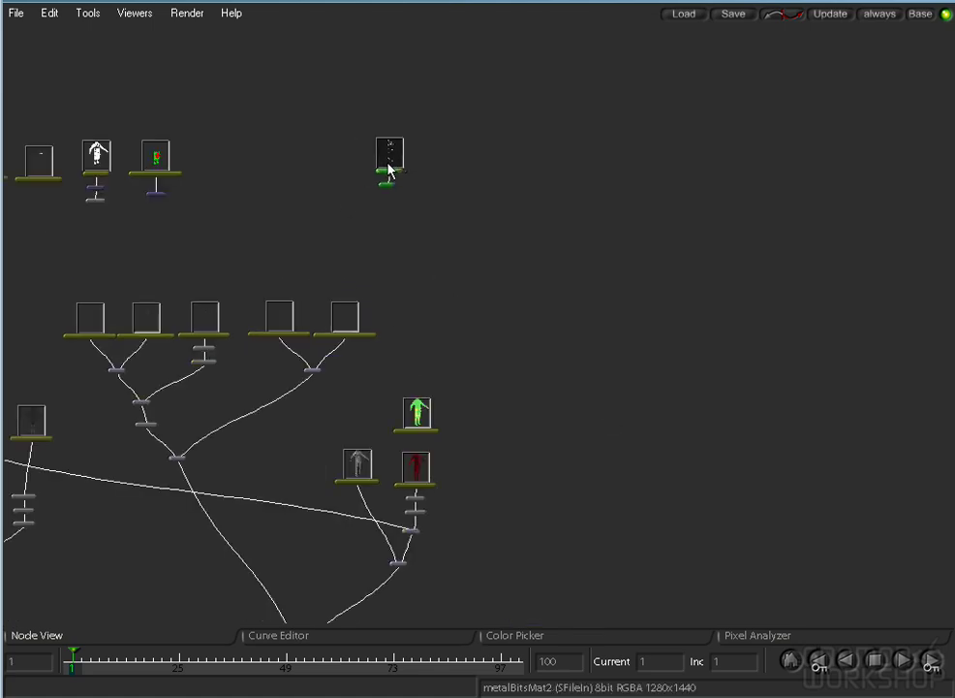
Insert an IAdd node between IMult8 and IMult9.
double_click(398, 558)
right_click(233, 619)
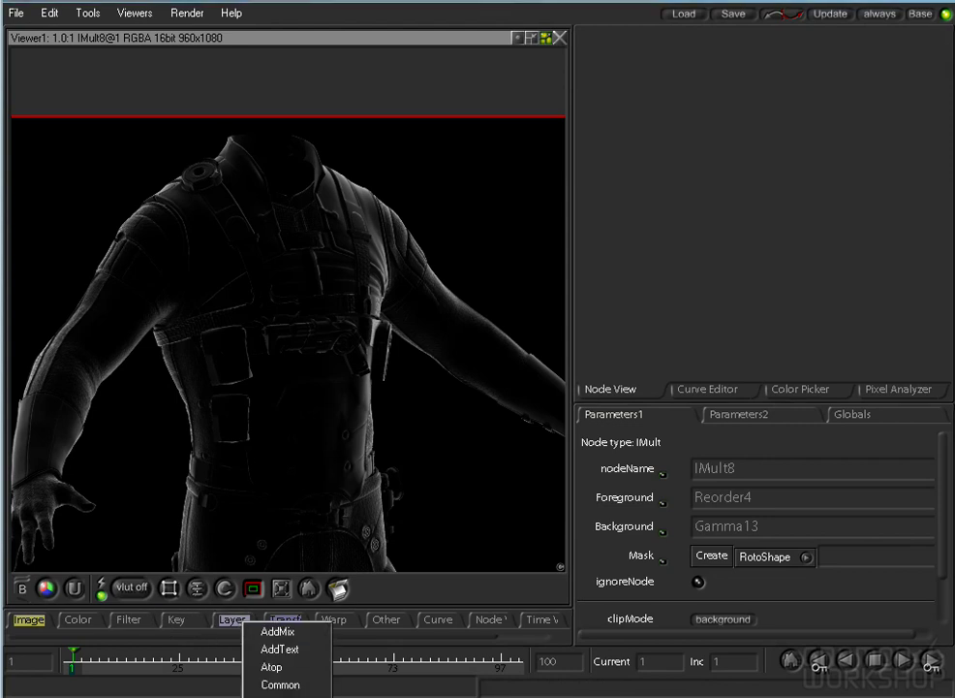
click(276, 697)
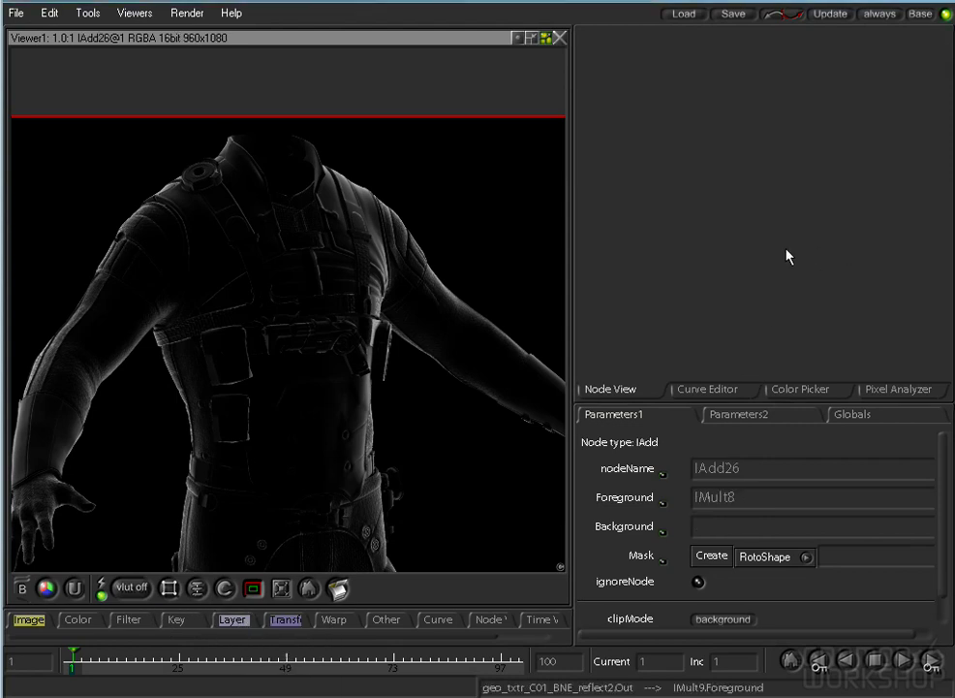
Connect the metalBitsMat2 Resize node to the background input of the new IAdd node.
key(f)
drag(793, 245, 559, 259)
drag(786, 200, 727, 275)
drag(816, 262, 628, 265)
drag(766, 123, 743, 236)
drag(825, 173, 522, 176)
drag(770, 129, 722, 191)
drag(725, 100, 744, 339)
drag(672, 175, 953, 300)
drag(752, 221, 900, 311)
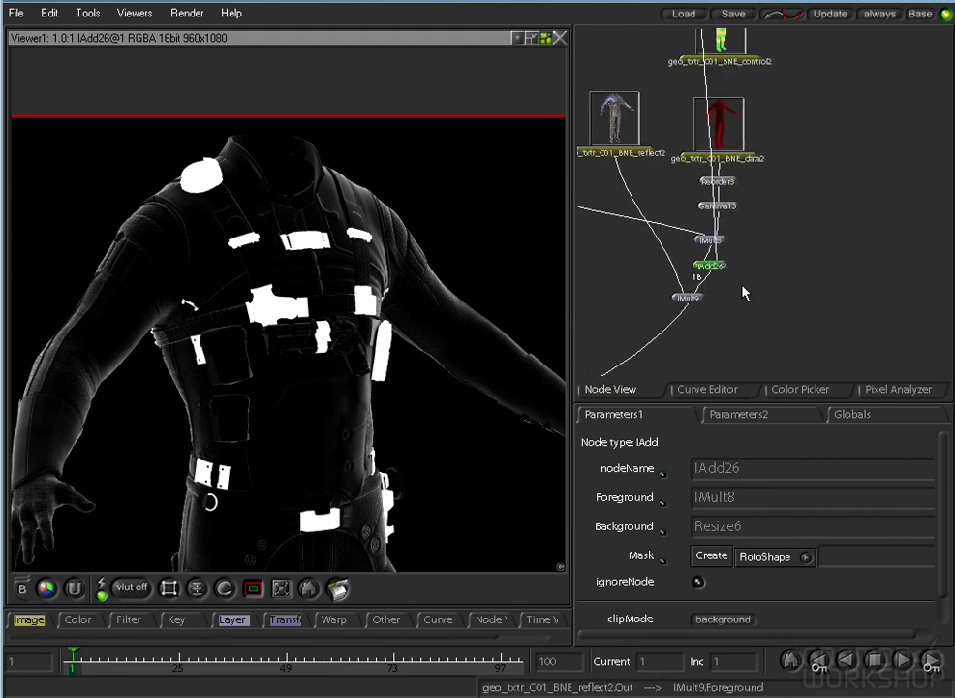
Move IAdd26 clear of the other nodes and lower its percent to 23.2.
drag(714, 271, 727, 277)
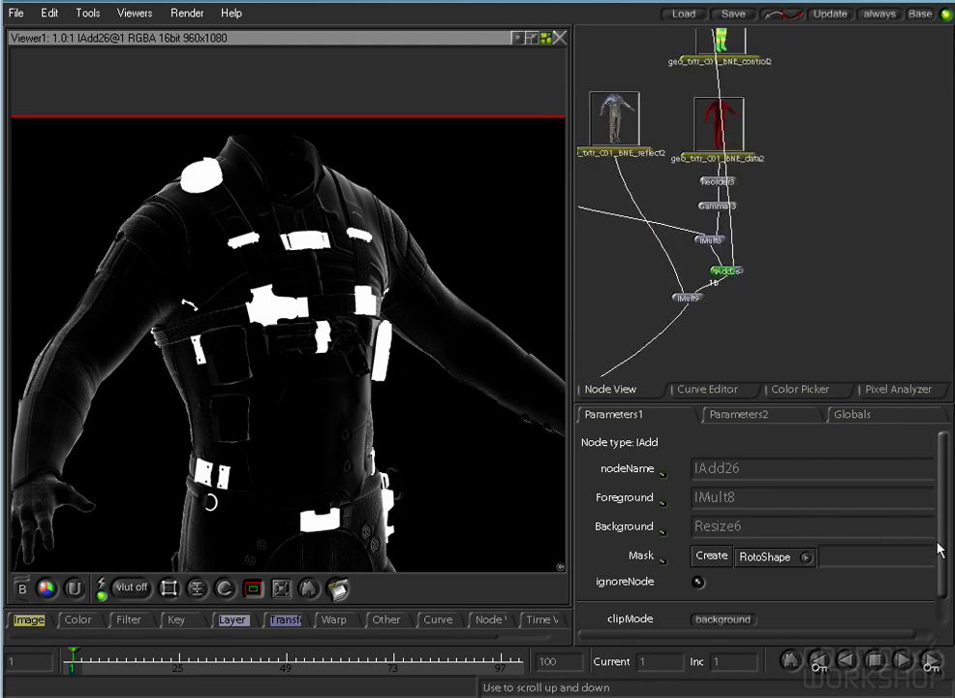
drag(942, 534, 938, 580)
drag(909, 619, 796, 623)
key(1)
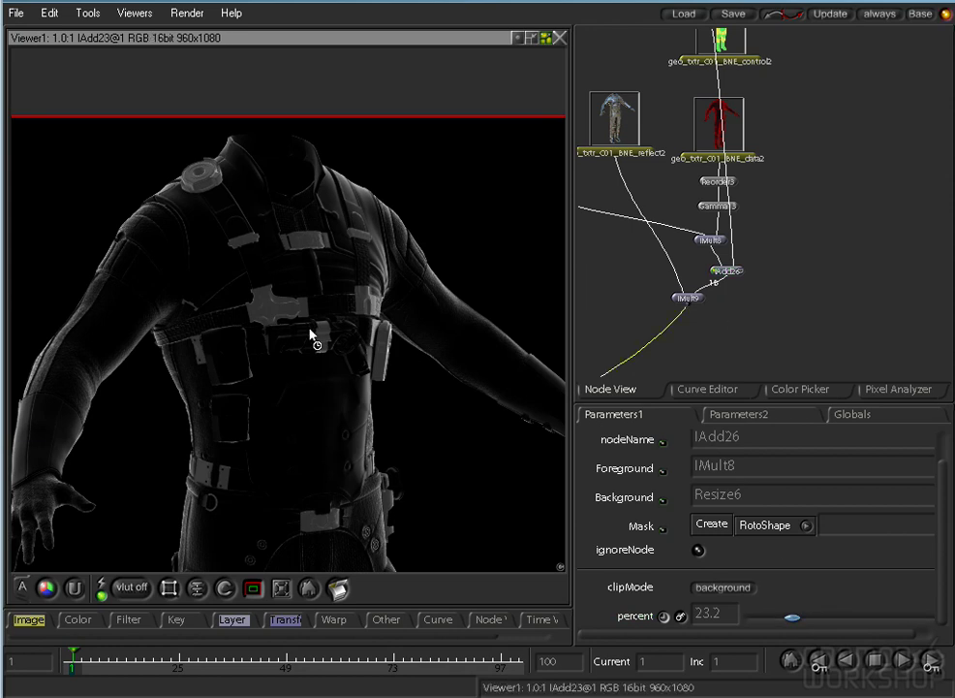
Display the IAdd25 composite in the viewer to check the reflections on the metal parts.
drag(747, 280, 903, 174)
drag(634, 370, 942, 167)
drag(911, 303, 914, 306)
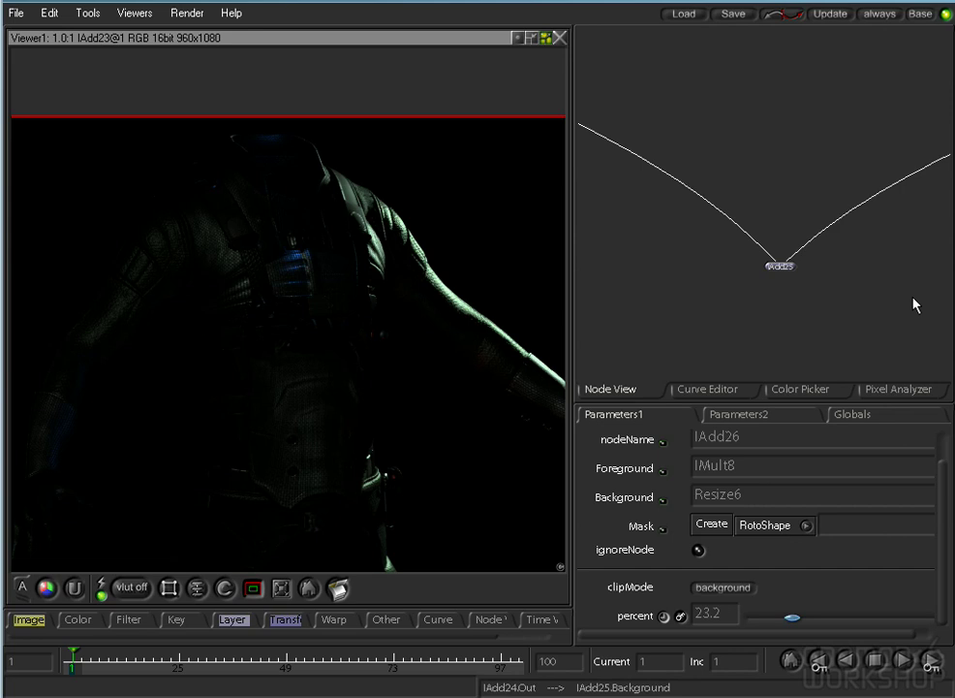
double_click(778, 267)
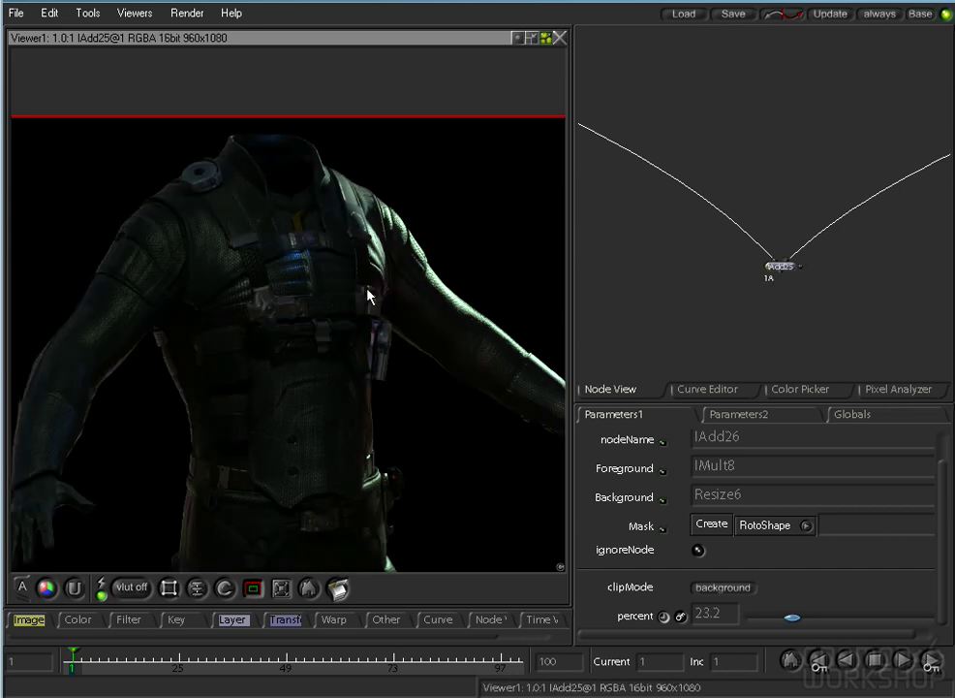
Try a percent of 100 on IAdd26 and settle on 20 while checking the metal parts in the composite.
drag(779, 230, 581, 335)
drag(913, 167, 470, 433)
drag(827, 141, 870, 287)
drag(719, 212, 801, 274)
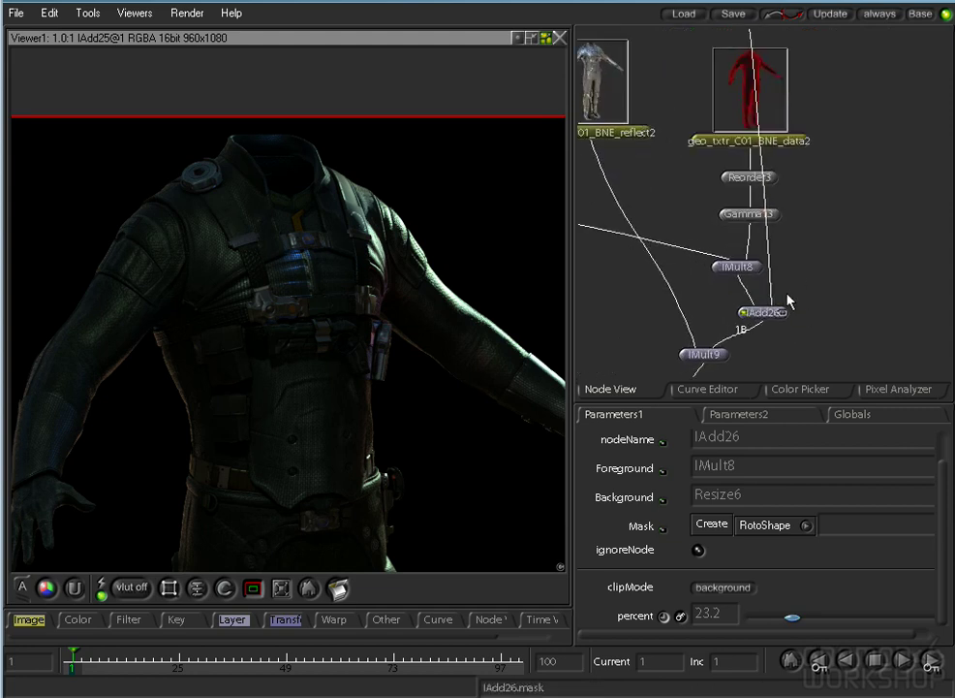
drag(791, 617, 842, 630)
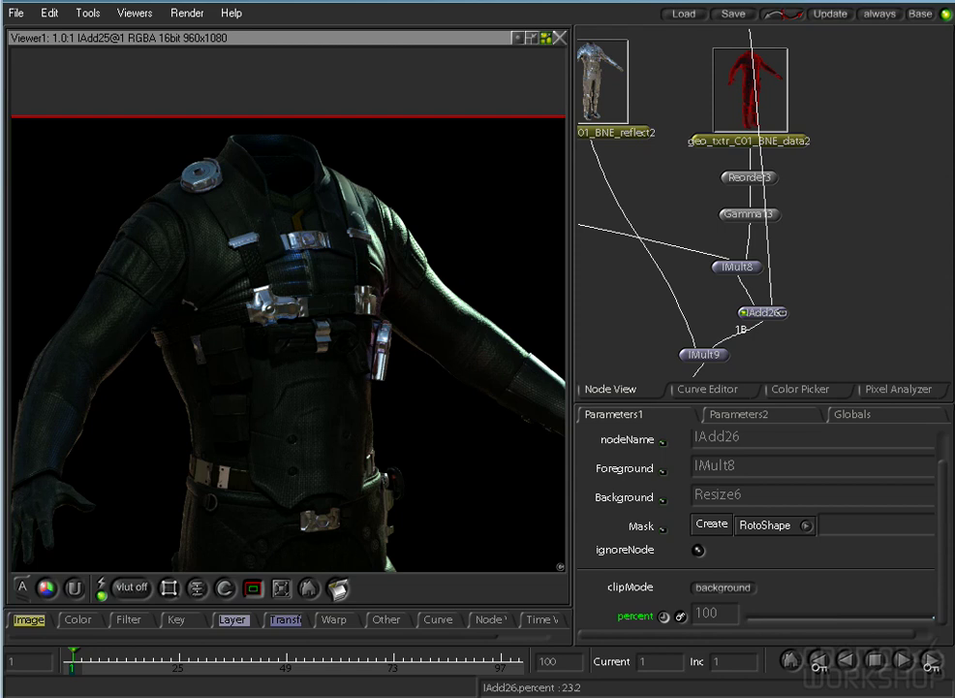
drag(932, 617, 791, 633)
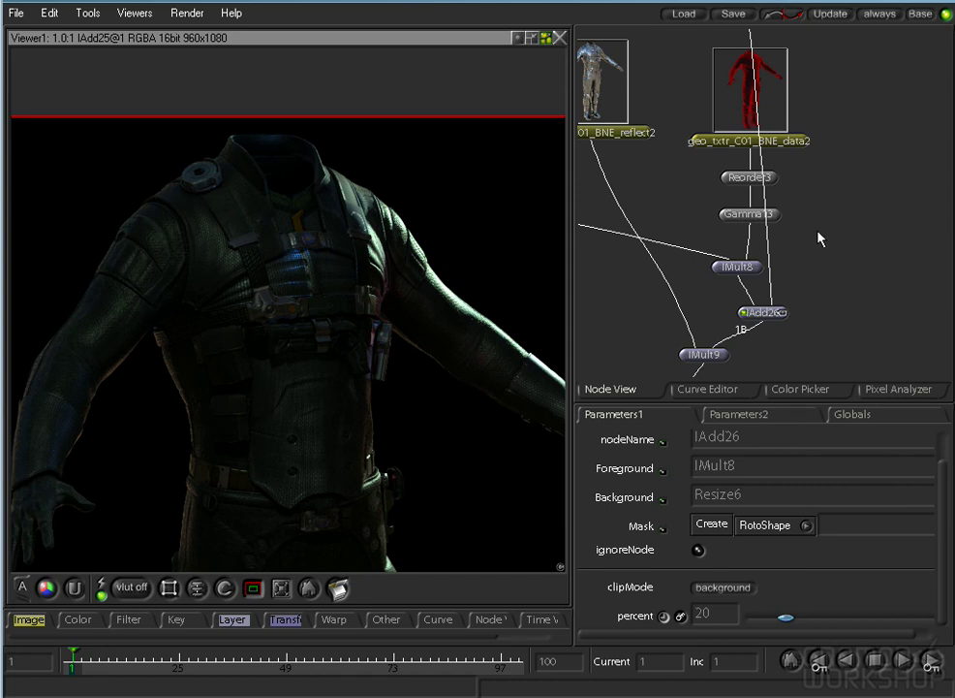
drag(389, 415, 244, 269)
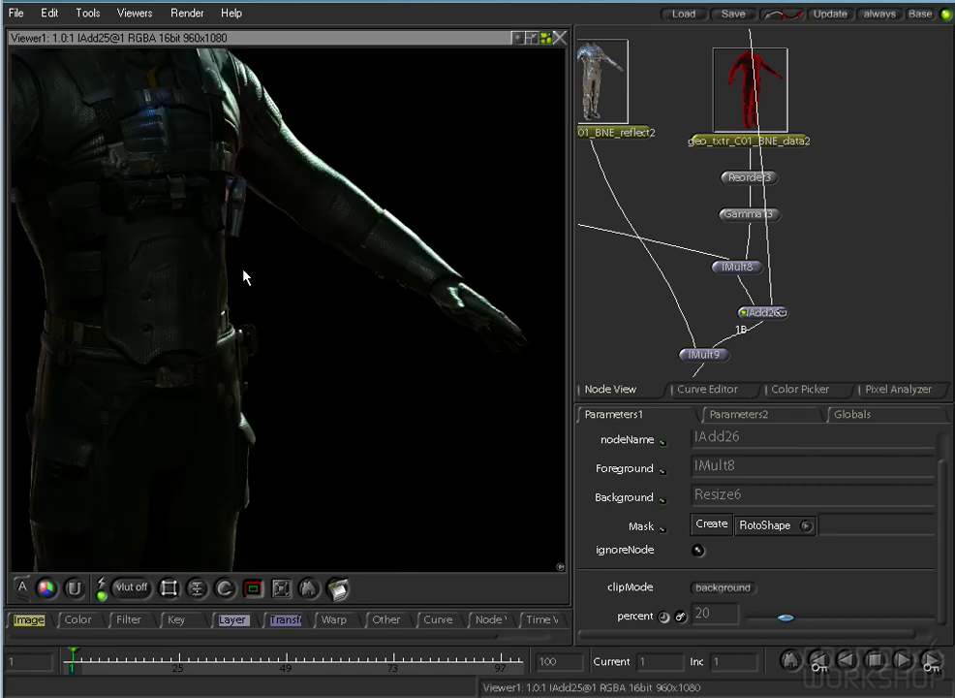
drag(201, 344, 334, 341)
Spread out the geo_txtr_C01_BNE_data2, Reorder3 and Gamma13 nodes, away from the matte's connection line.
drag(818, 141, 740, 256)
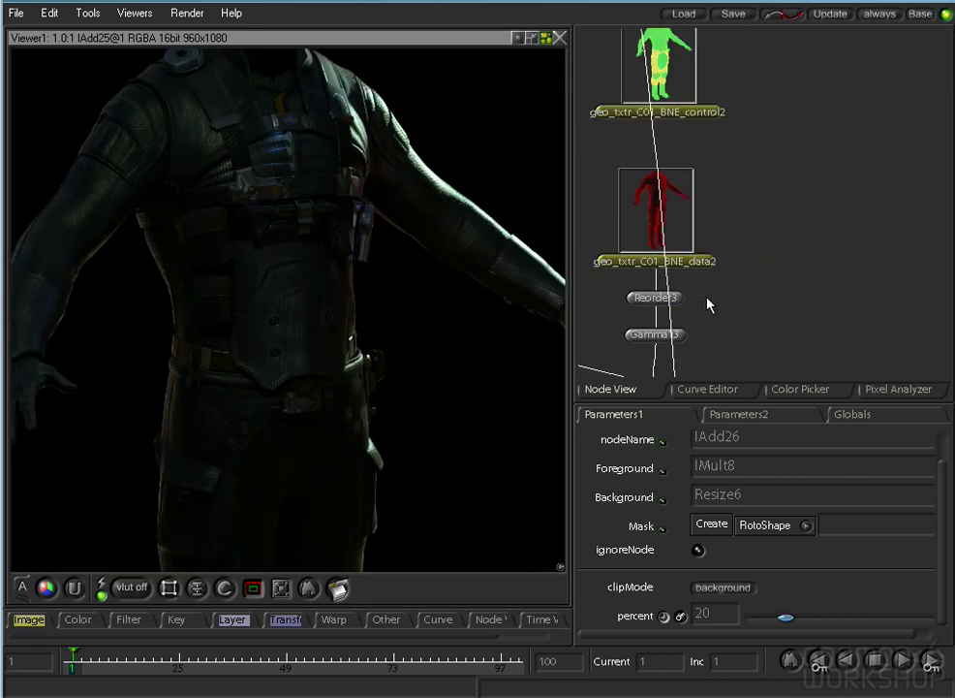
drag(725, 323, 799, 196)
click(772, 334)
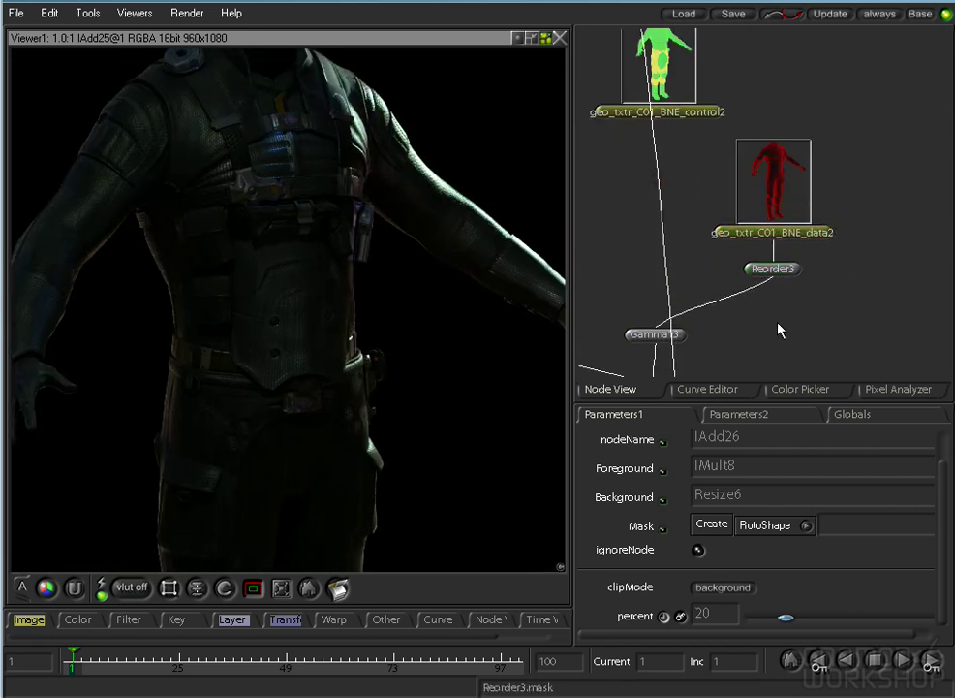
drag(772, 334, 755, 267)
click(638, 271)
drag(640, 274, 738, 258)
click(793, 351)
drag(391, 441, 402, 288)
drag(790, 76, 847, 56)
drag(734, 258, 707, 261)
drag(757, 209, 816, 192)
click(841, 254)
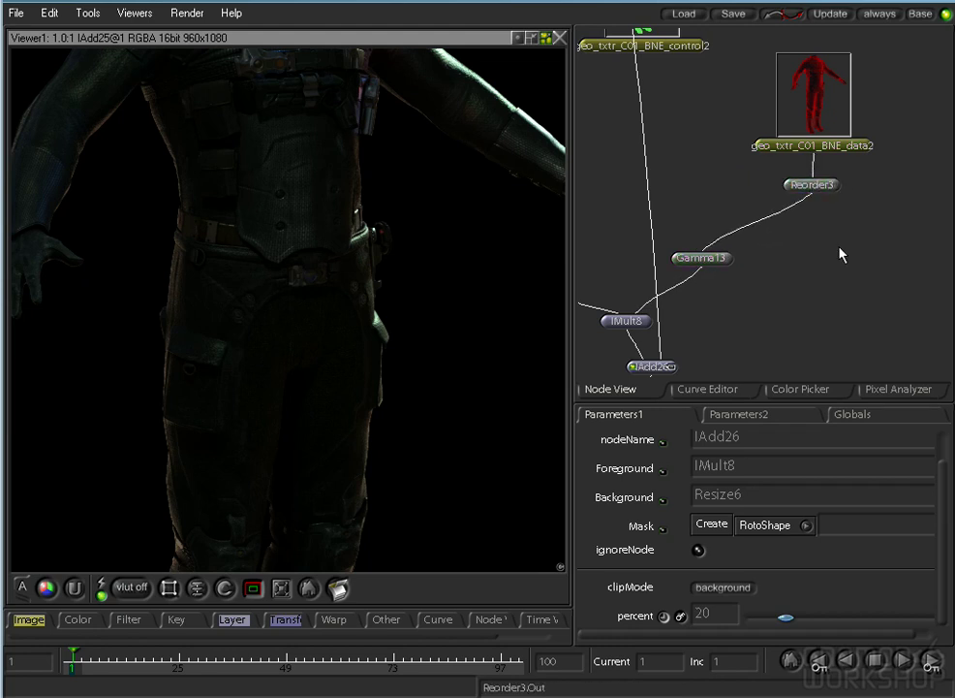
drag(818, 262, 800, 212)
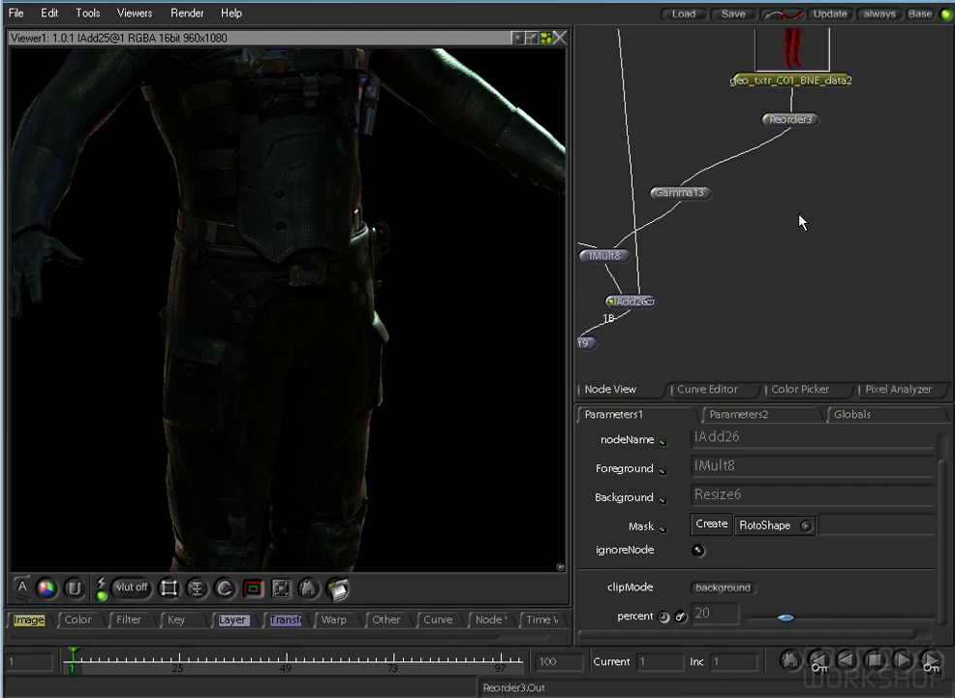
Insert a Gamma node between Reorder3 and Gamma13.
click(798, 124)
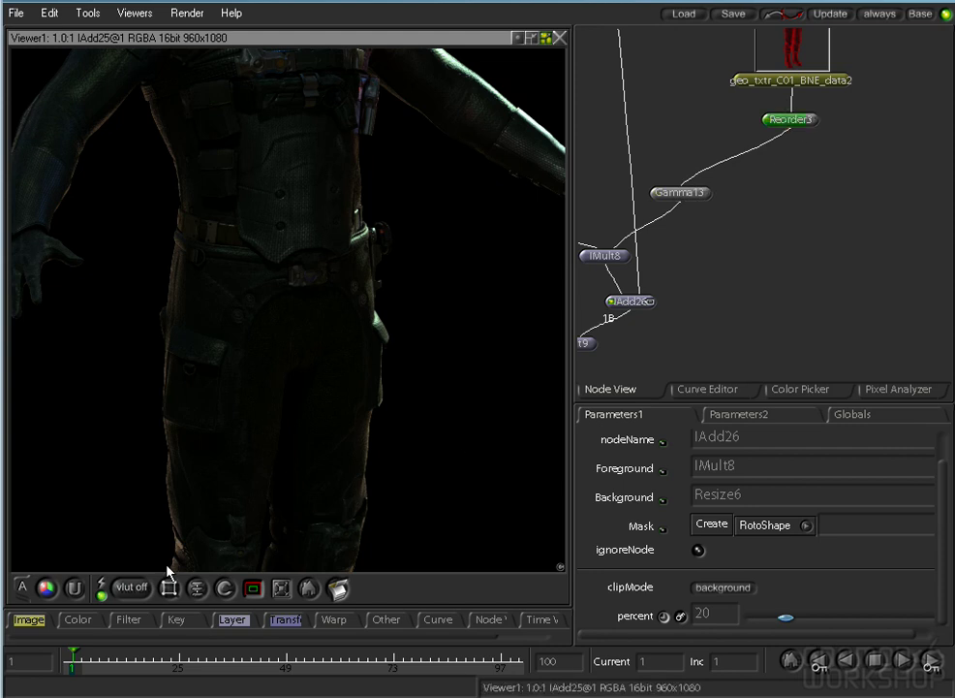
click(80, 622)
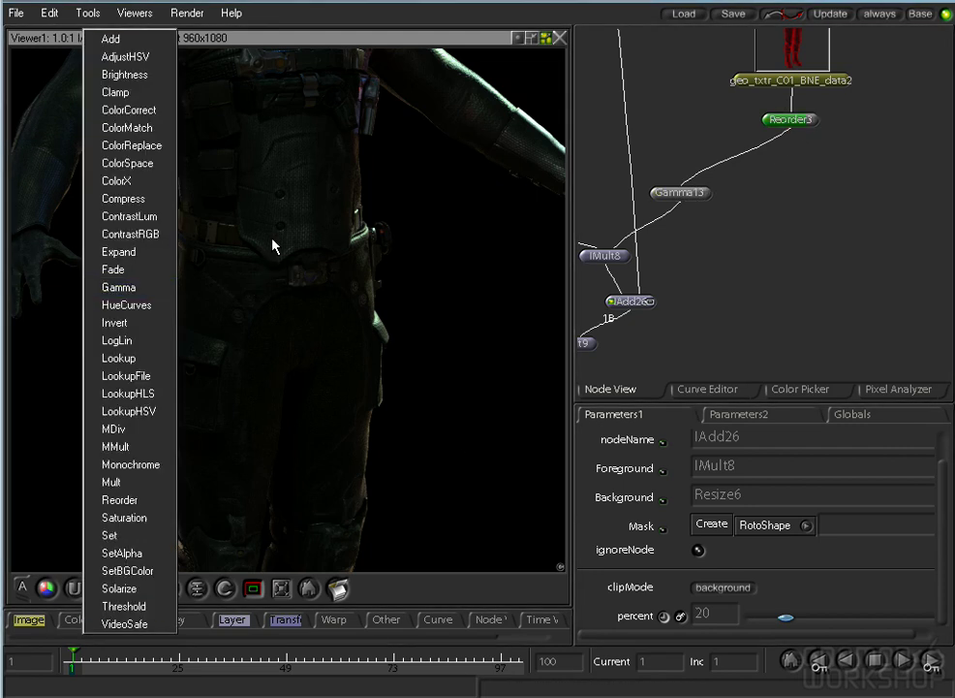
click(126, 287)
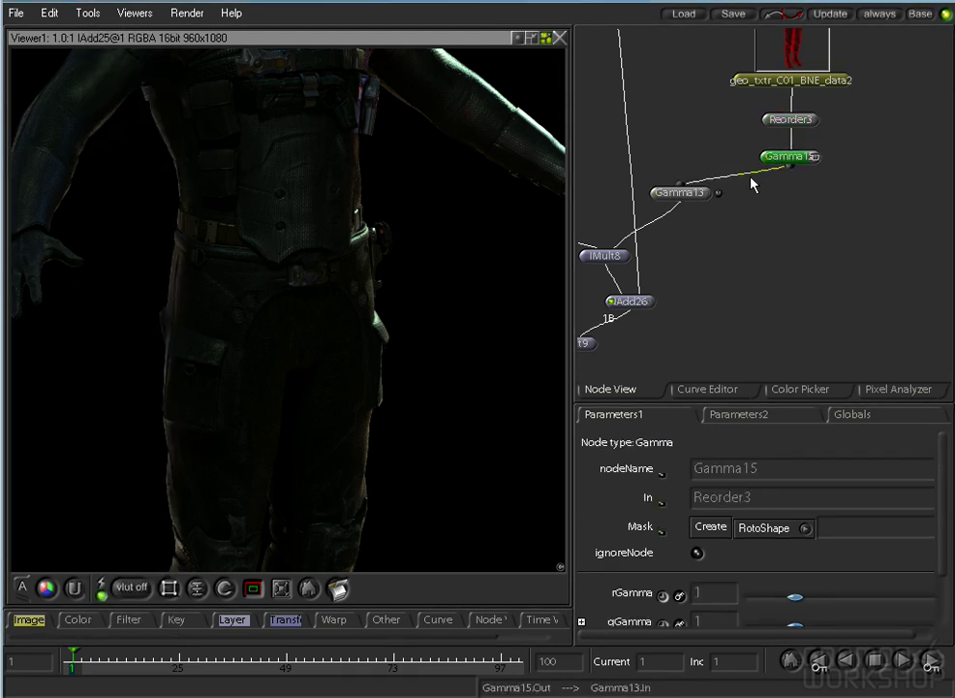
Detach Gamma15 from Gamma13's chain as a separate branch of Reorder3 and set its gamma to 0.5.
drag(796, 171, 831, 197)
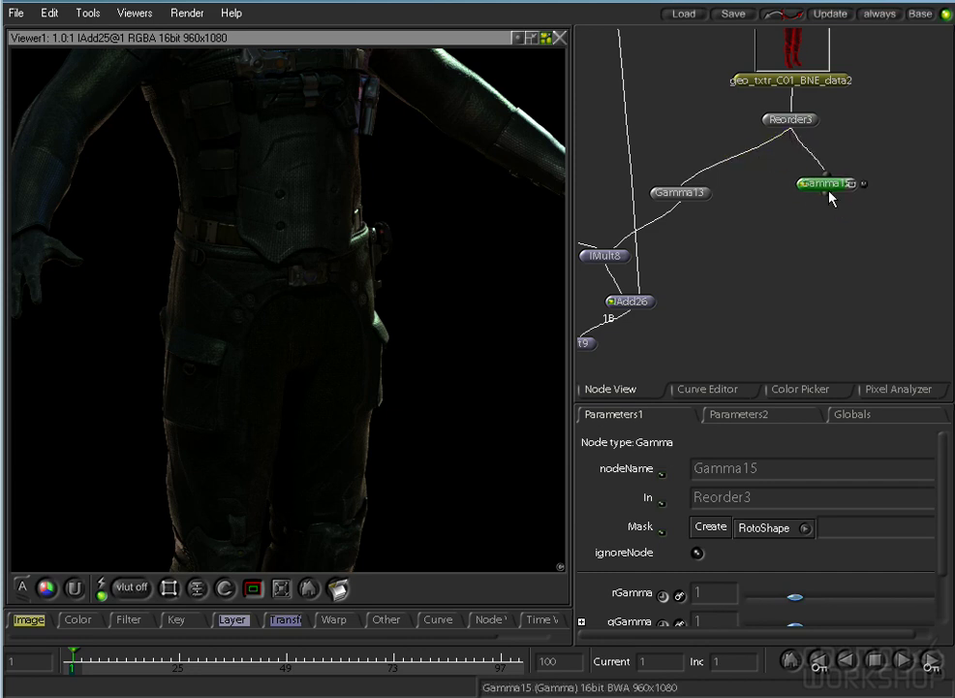
click(832, 186)
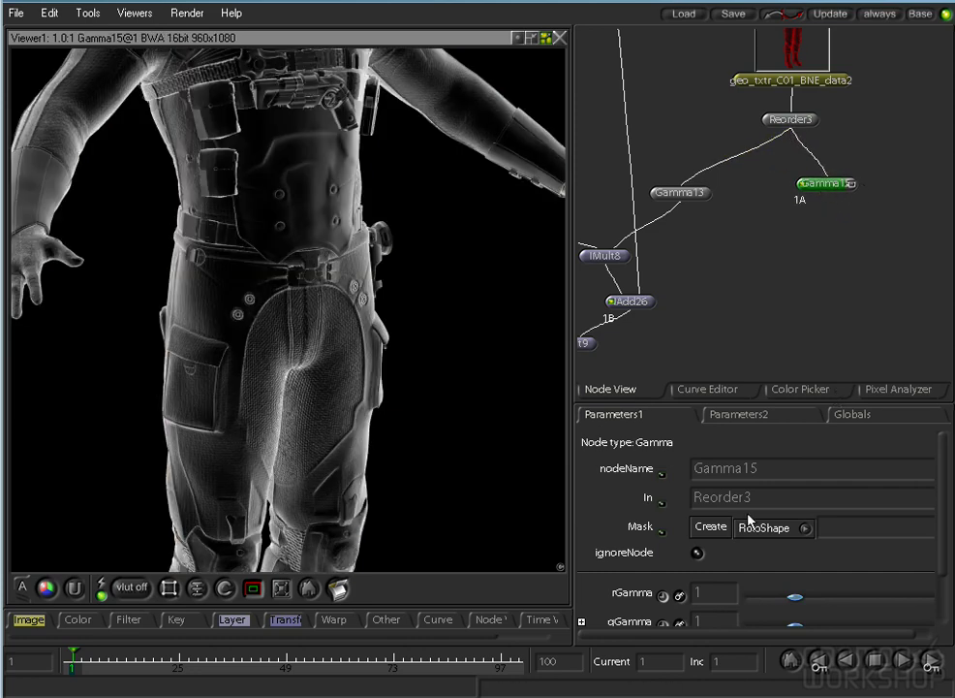
drag(794, 602, 771, 599)
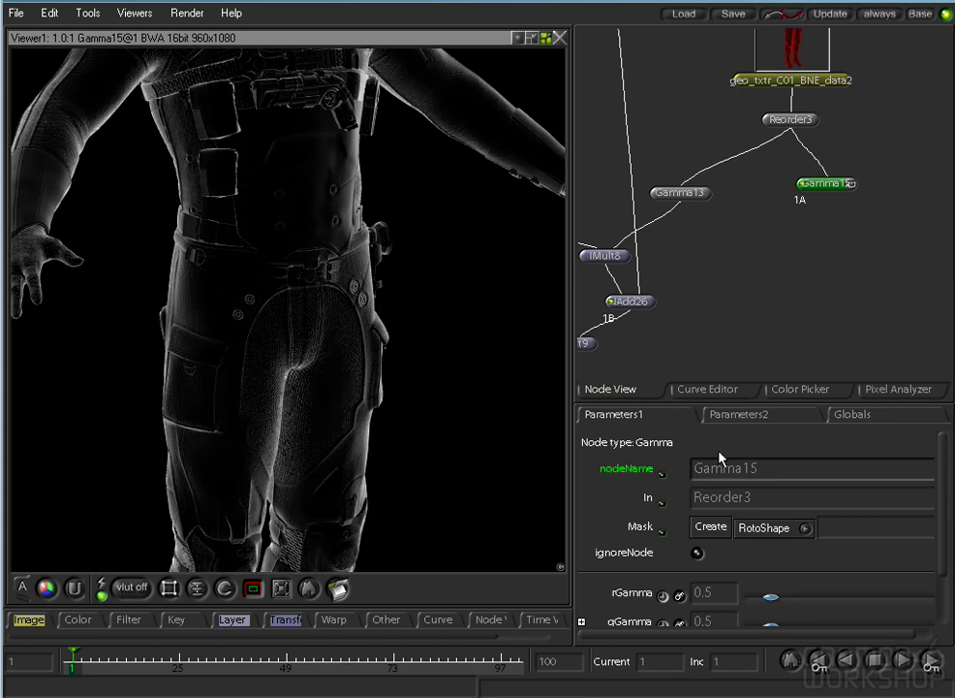
Add a Brightness node after Gamma15 and set its value to 0.5.
right_click(88, 625)
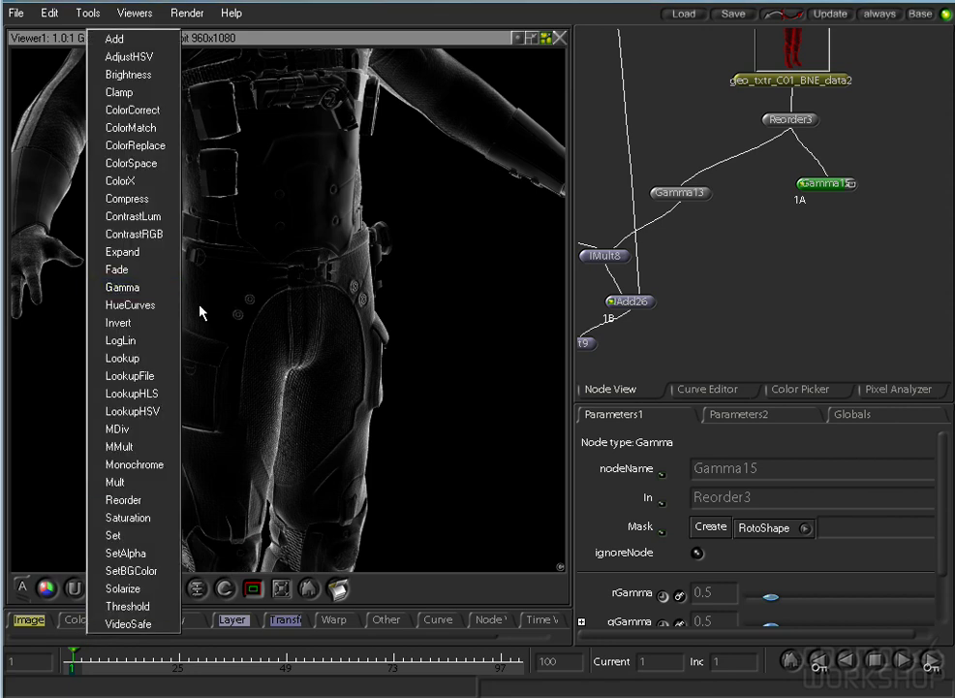
click(127, 74)
drag(783, 603, 767, 605)
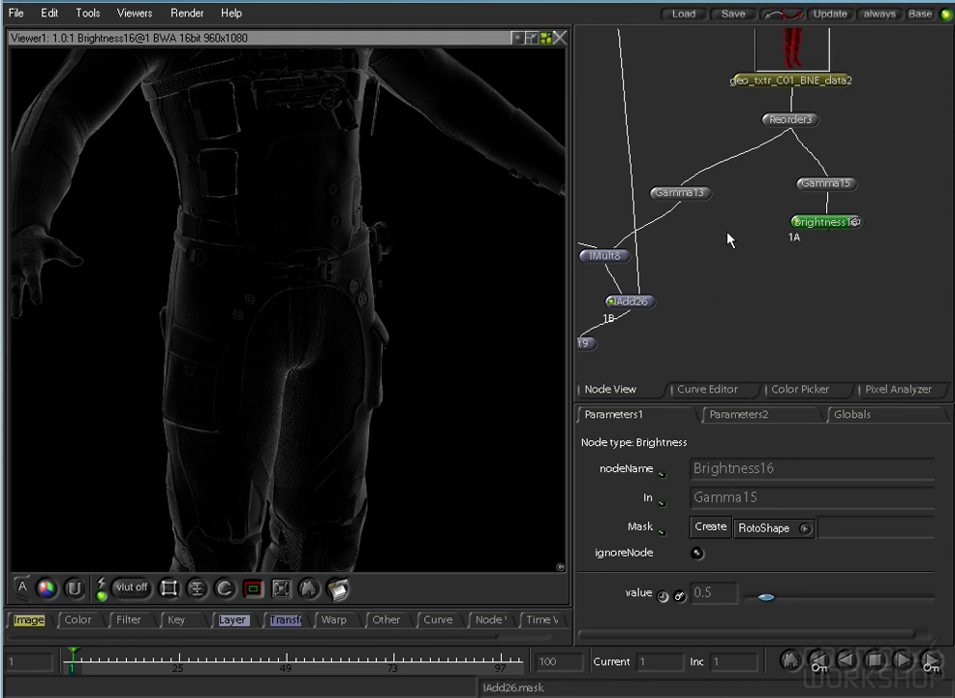
Duplicate the IMult8 node and feed Brightness16 into the copy.
drag(712, 230, 749, 258)
click(647, 289)
key(ctrl+v)
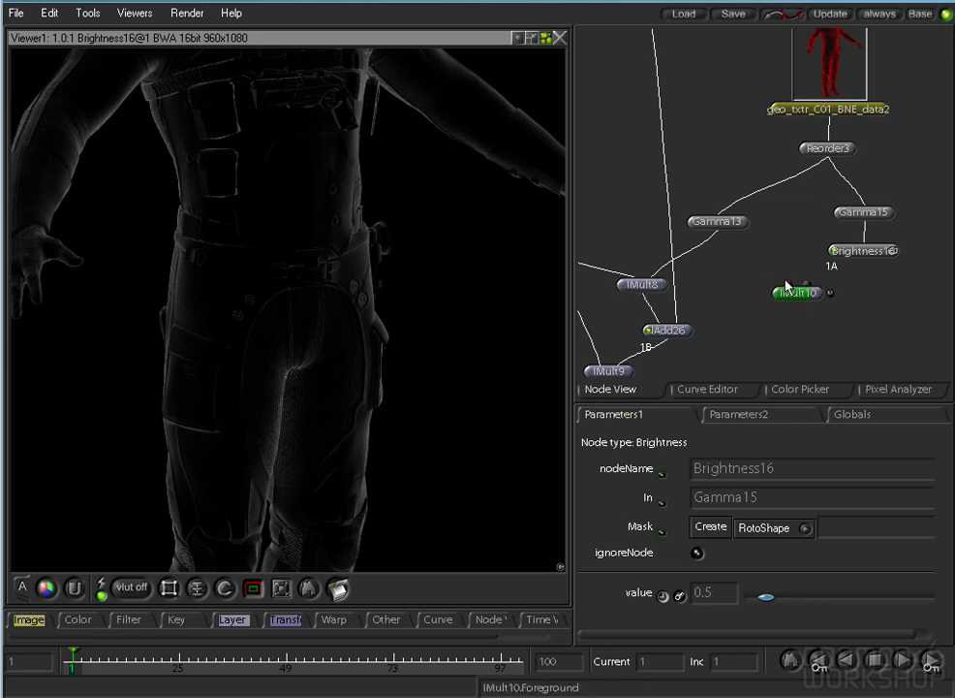
drag(862, 259, 617, 312)
Connect the Reorder4 output beneath the ambient pass to the foreground input of IMult10.
drag(723, 293, 708, 276)
drag(648, 280, 787, 181)
click(778, 179)
key(space)
drag(812, 254, 294, 320)
drag(604, 346, 453, 330)
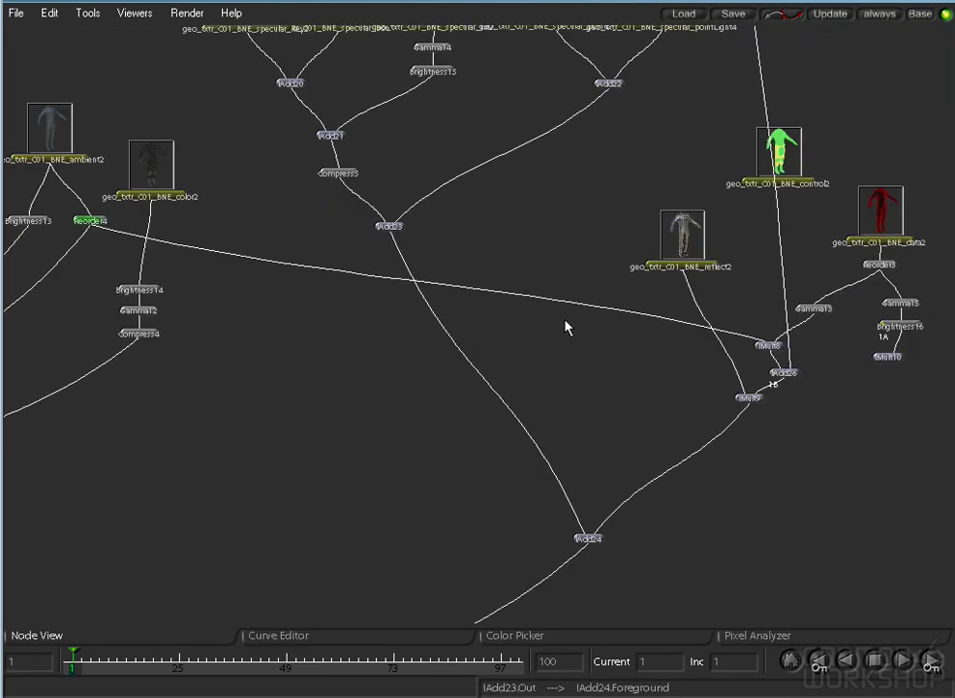
key(space)
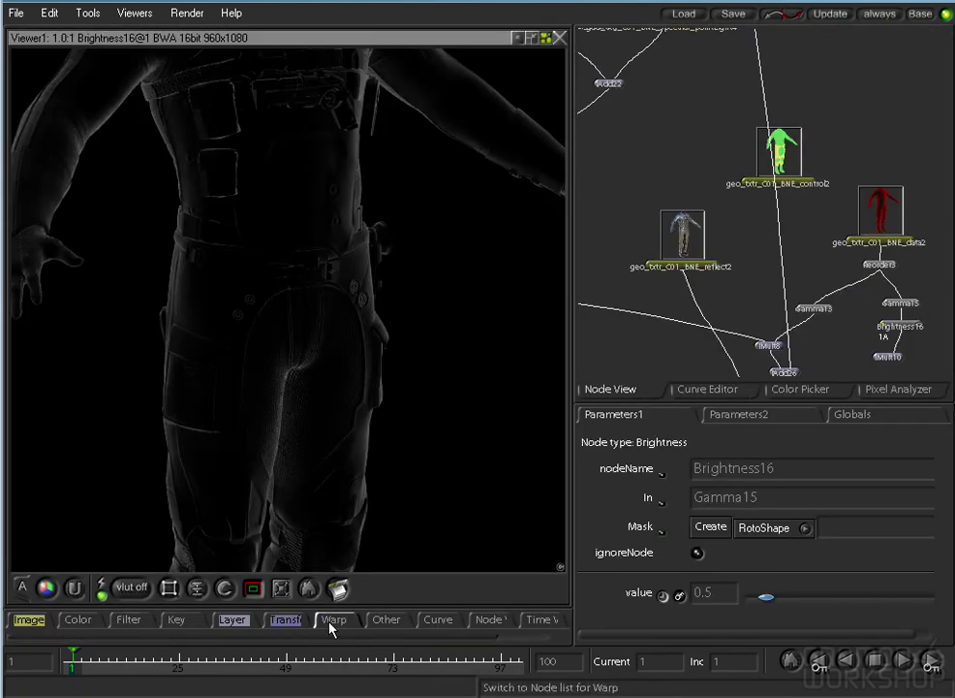
right_click(388, 621)
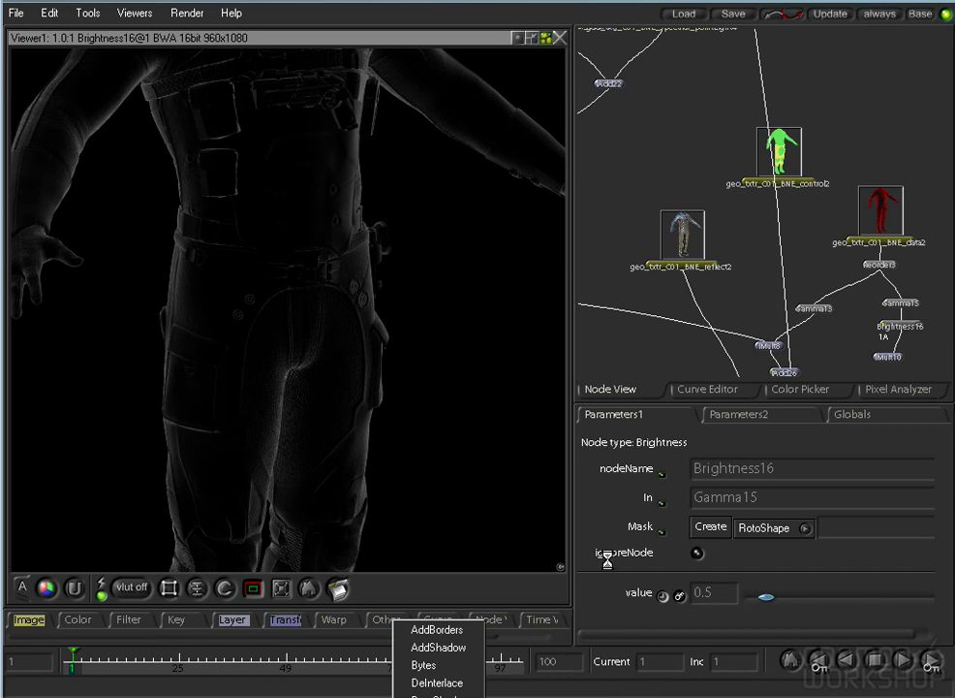
click(666, 278)
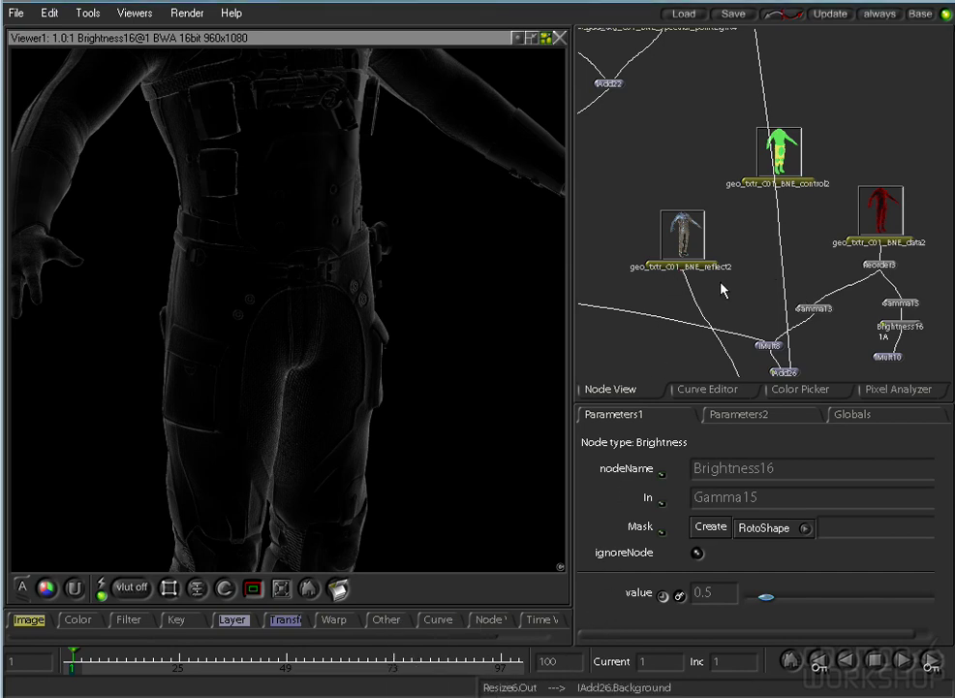
key(space)
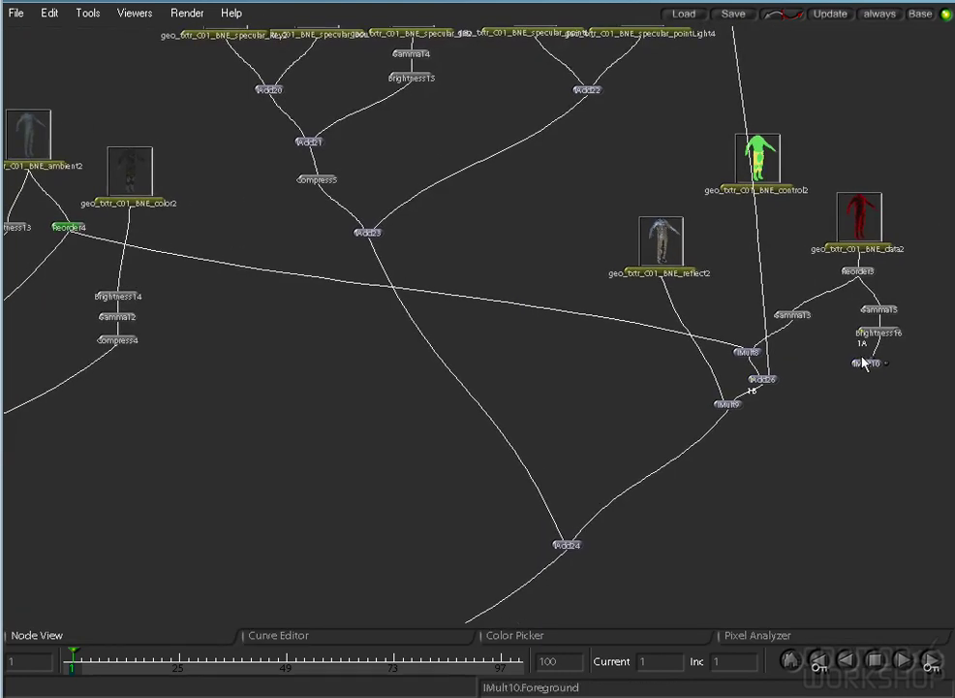
drag(864, 364, 73, 233)
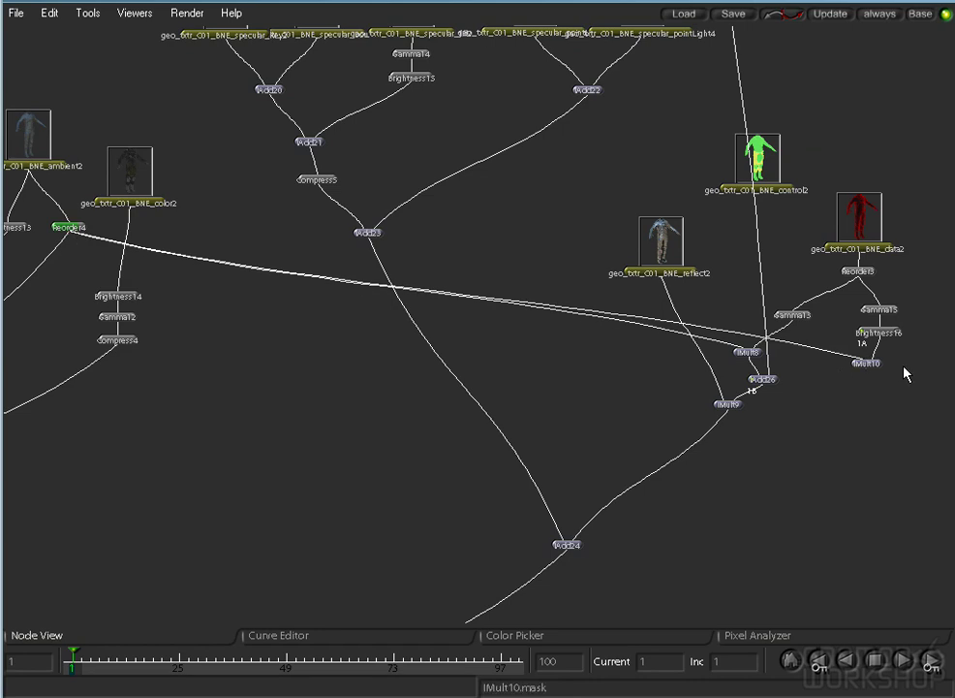
Display the IMult10 result in the viewer and examine the character's upper body.
key(space)
double_click(870, 365)
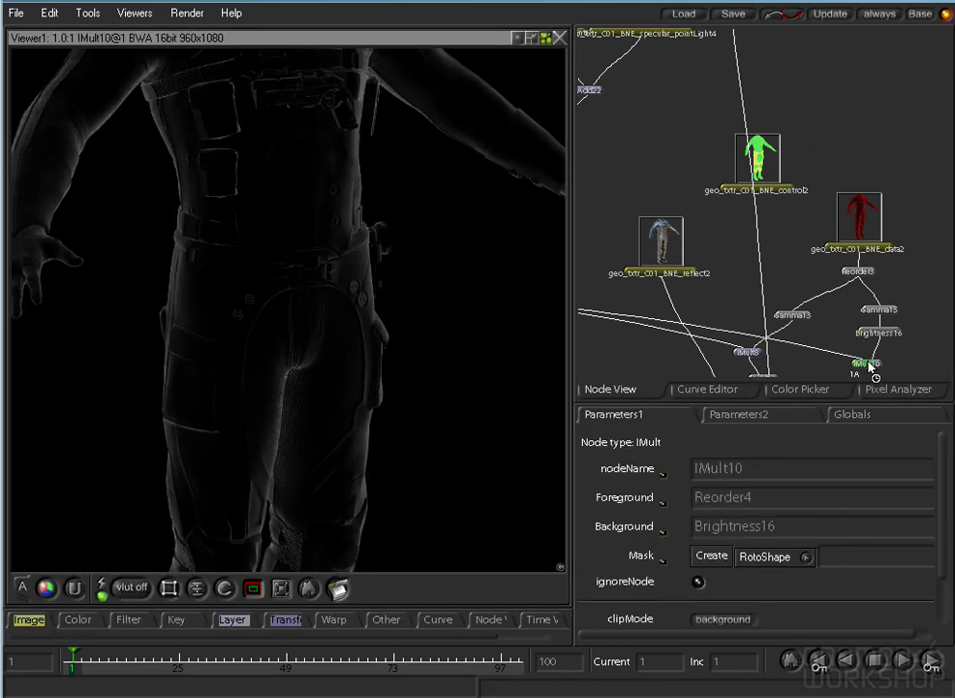
drag(374, 231, 358, 344)
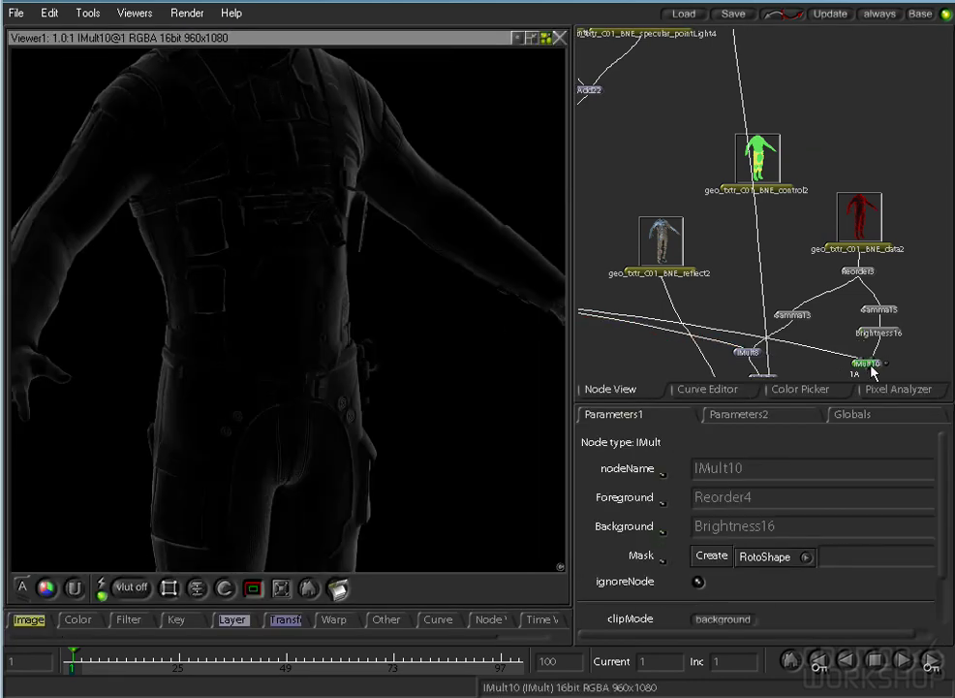
Swap IMult10's inputs, making Brightness16 the foreground and Reorder4 the background, and set percent to 95.7.
drag(943, 561, 932, 591)
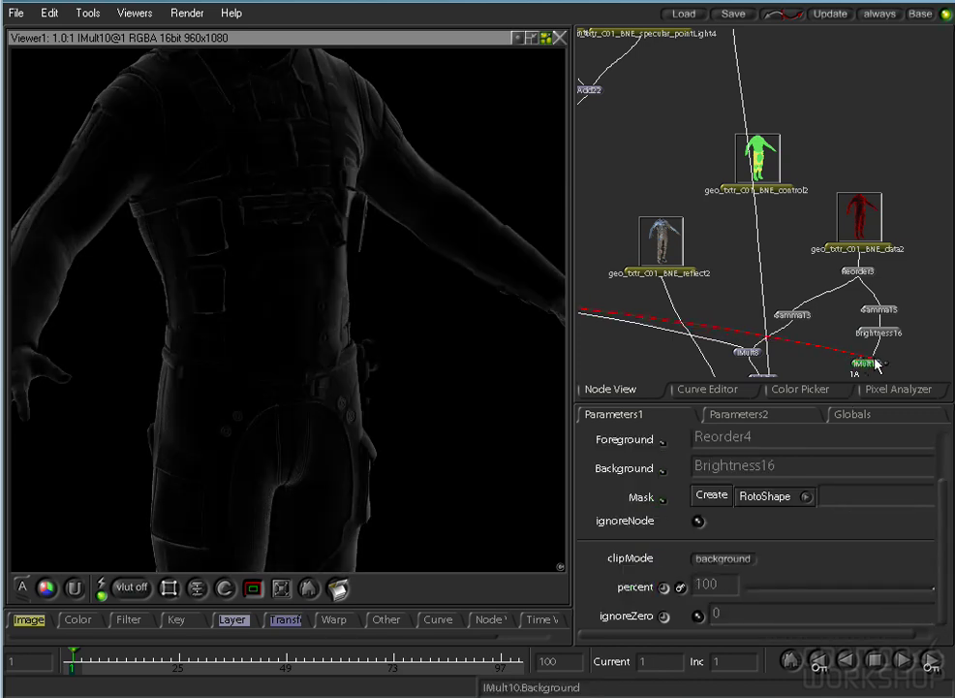
drag(873, 356, 876, 361)
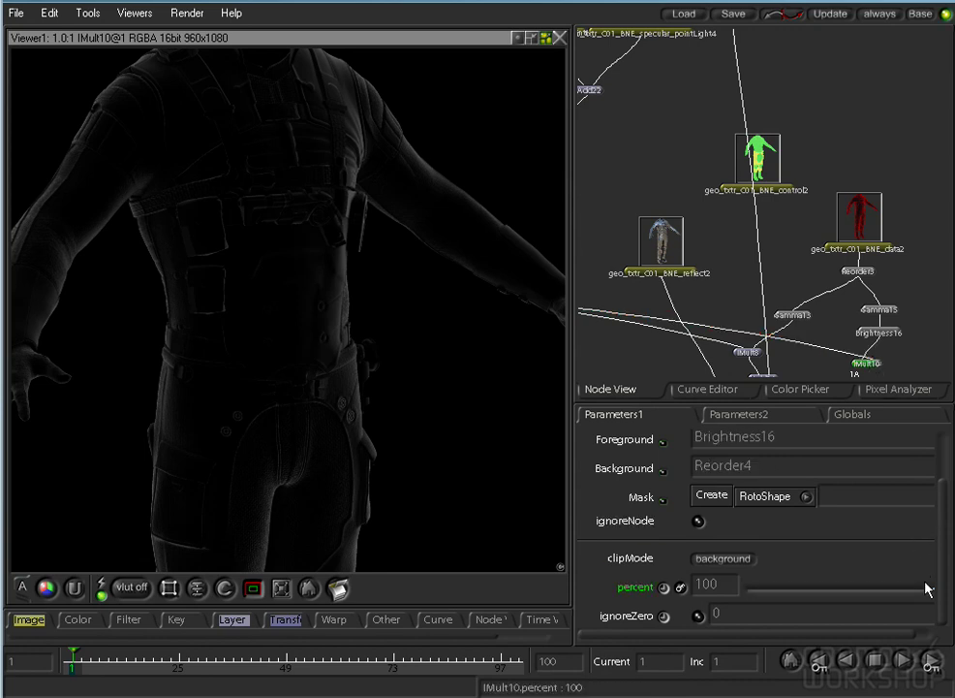
mouse_move(936, 593)
mouse_down()
mouse_move(860, 601)
mouse_move(938, 612)
mouse_up()
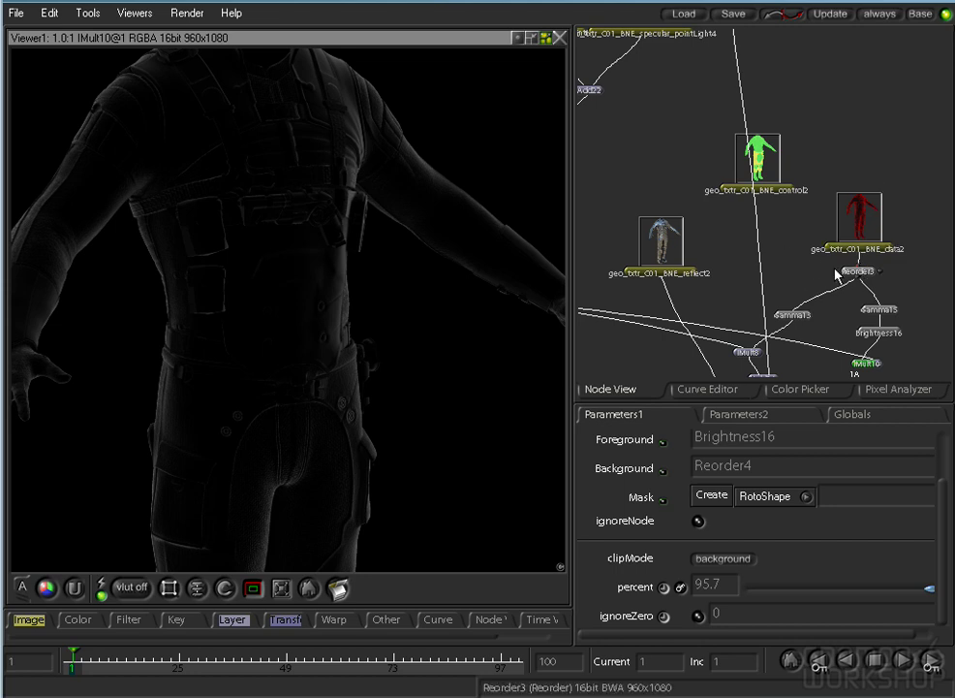
Insert an IAdd node after IMult9, move it lower in the tree and connect IMult10 to its background input.
scroll(780, 213, down, 3)
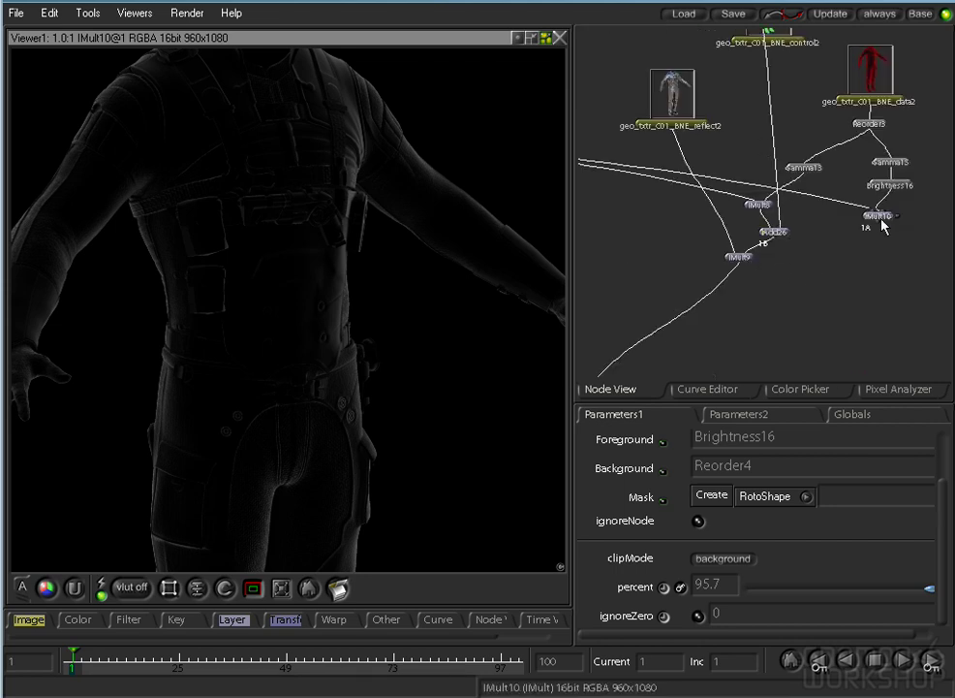
double_click(740, 257)
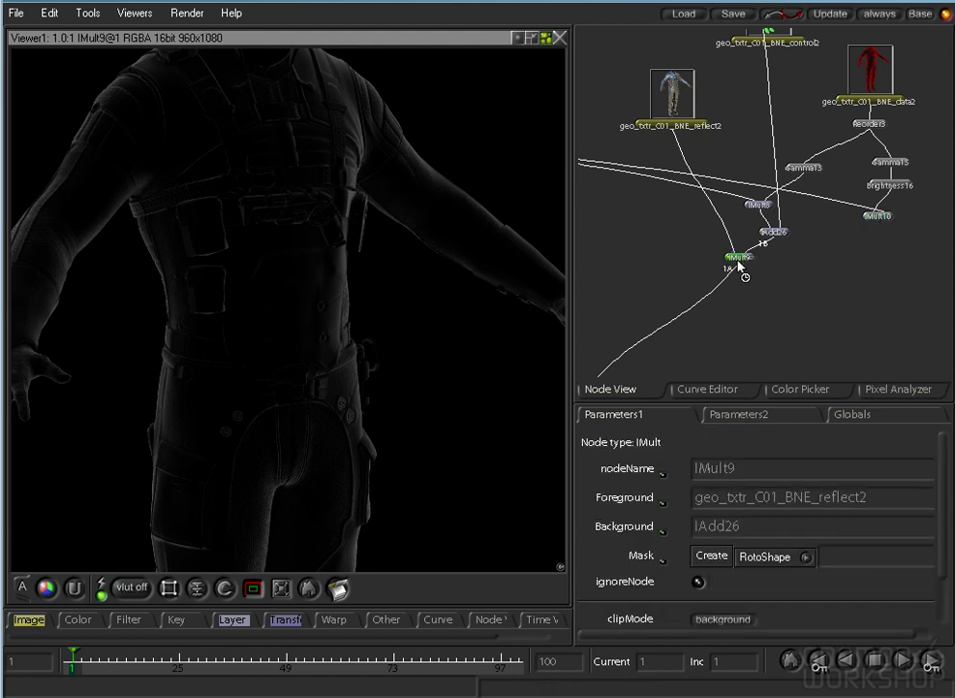
right_click(238, 620)
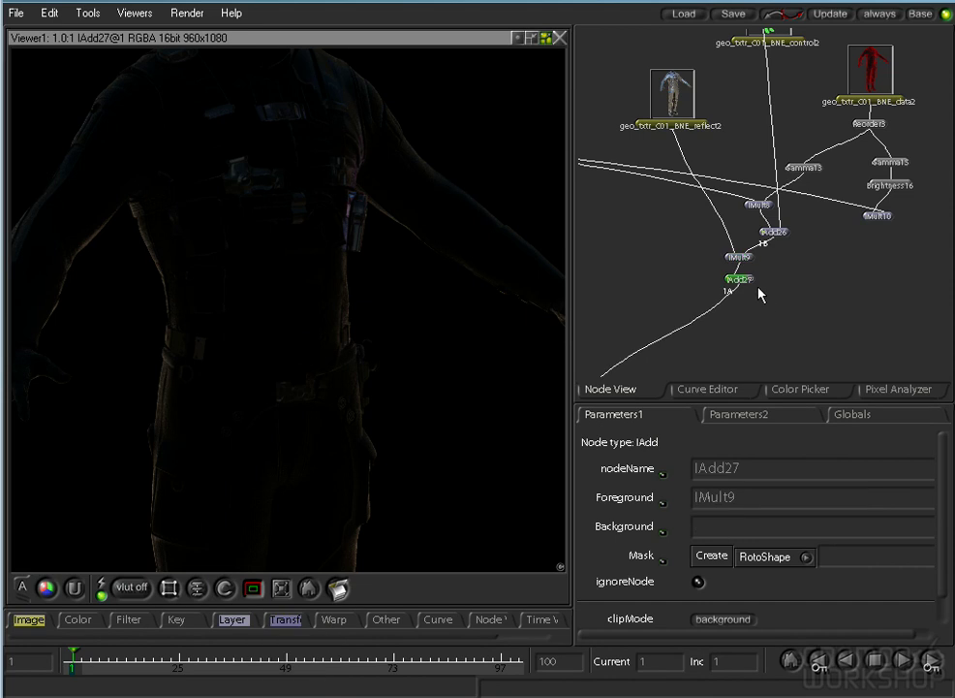
drag(739, 278, 778, 326)
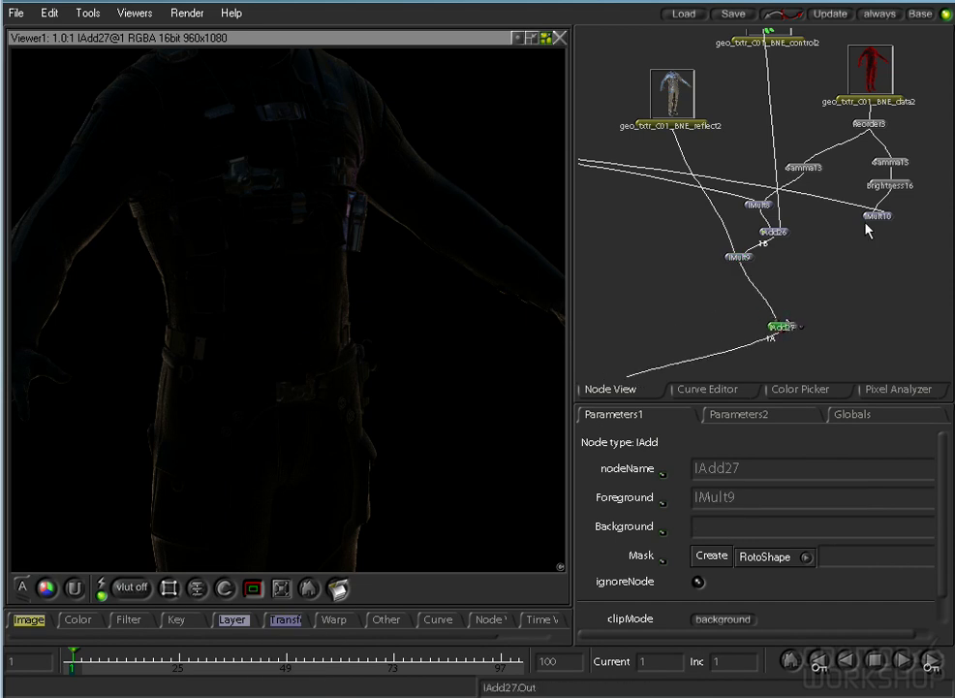
drag(875, 221, 774, 315)
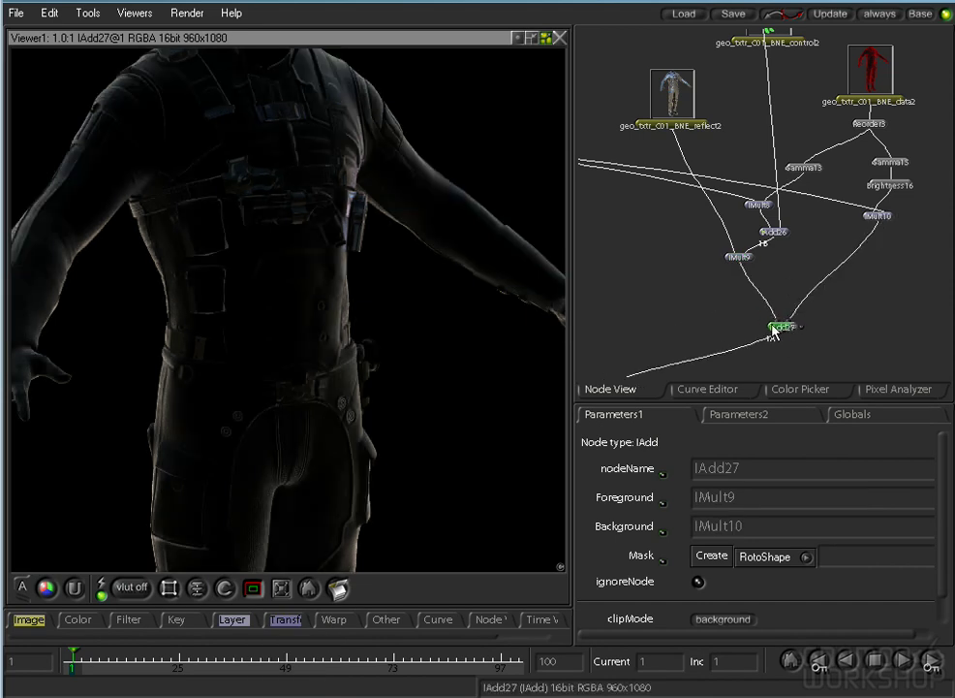
Insert an Inside node between IMult10 and IAdd27.
click(876, 217)
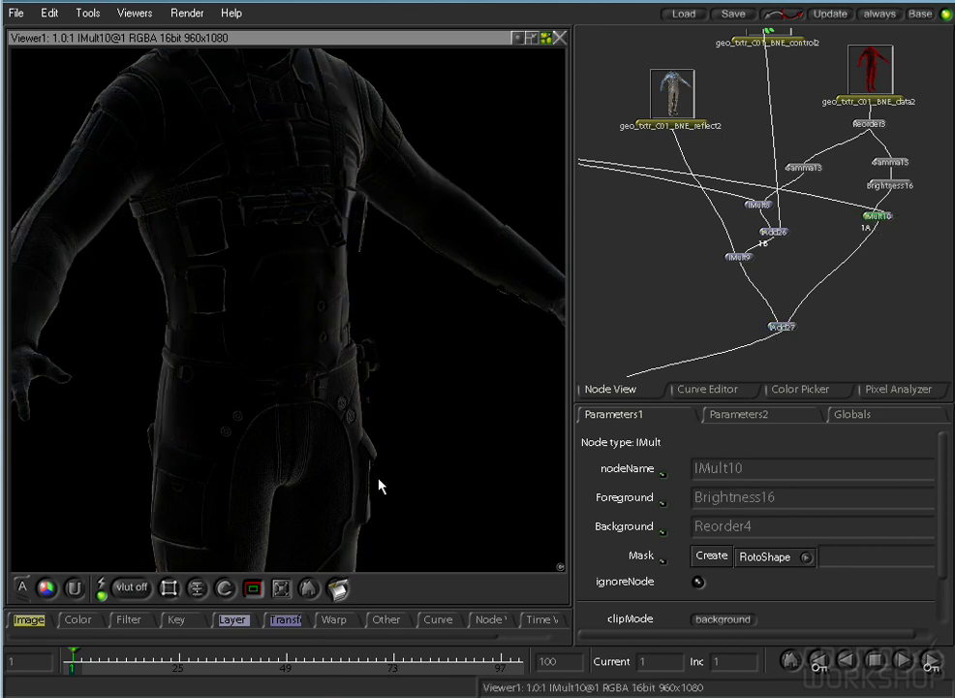
right_click(234, 621)
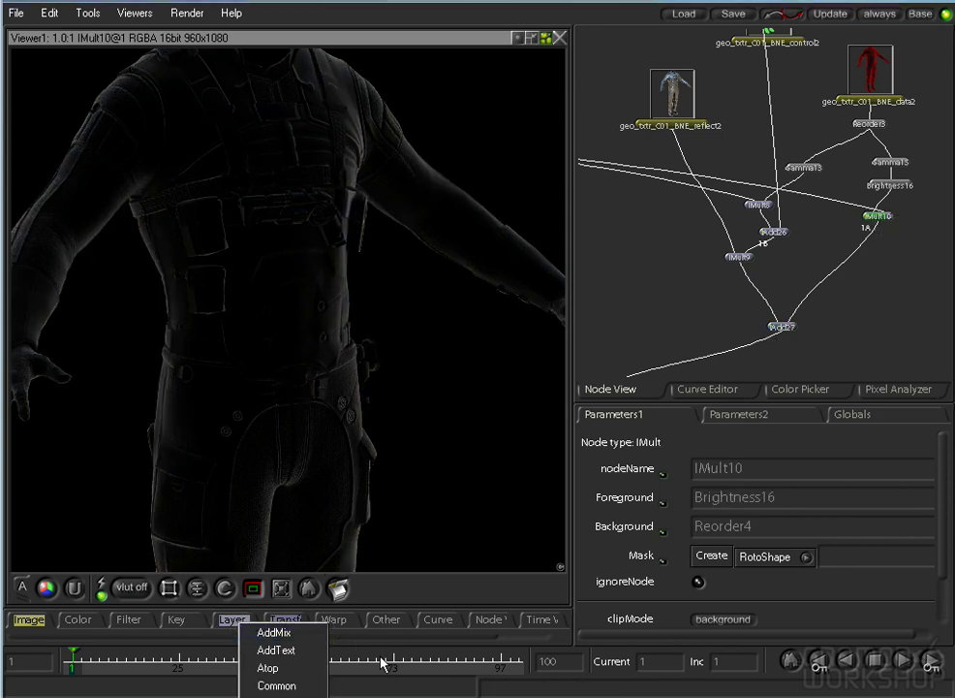
click(276, 695)
Connect the Reorder5 matte to the background input of Inside2.
key(space)
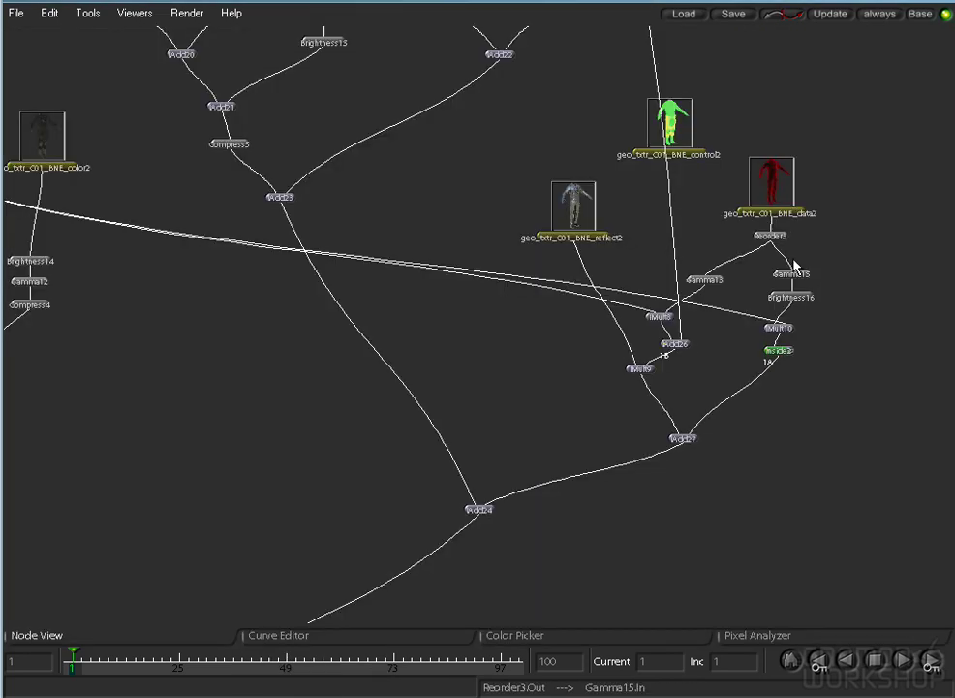
drag(755, 245, 382, 295)
drag(455, 230, 618, 331)
drag(574, 196, 753, 431)
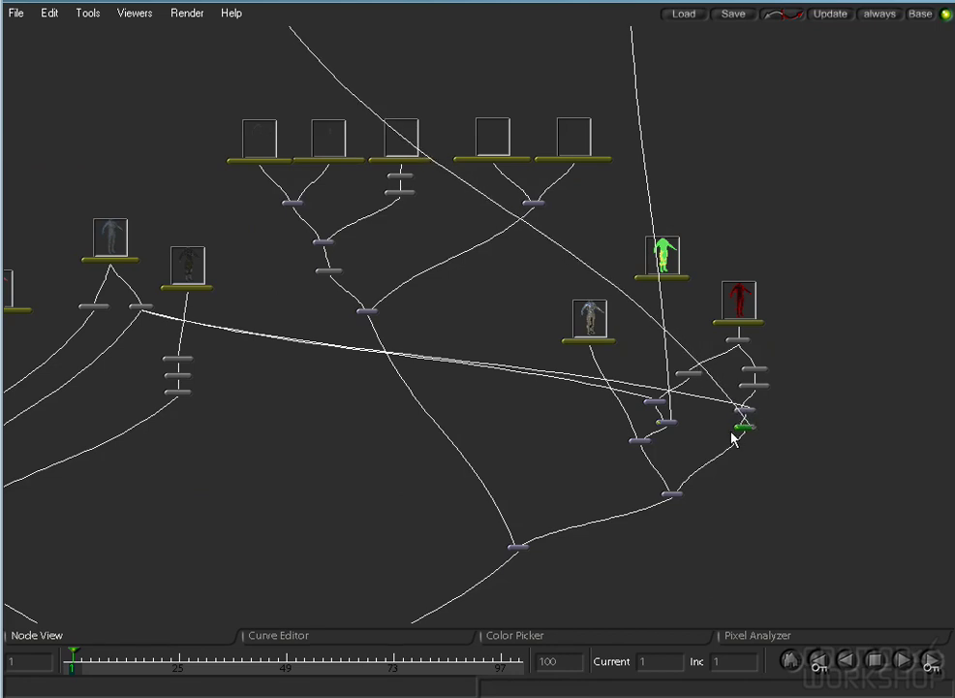
Check the masked Inside2 result in the viewer from the character's legs up to the collar.
key(space)
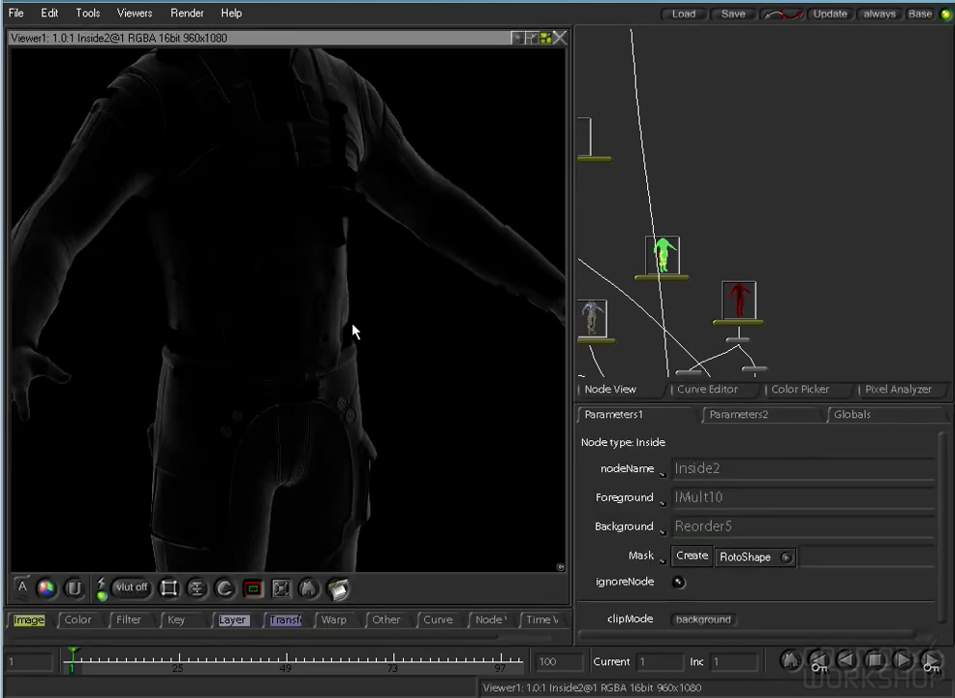
drag(353, 331, 409, 315)
drag(401, 407, 261, 215)
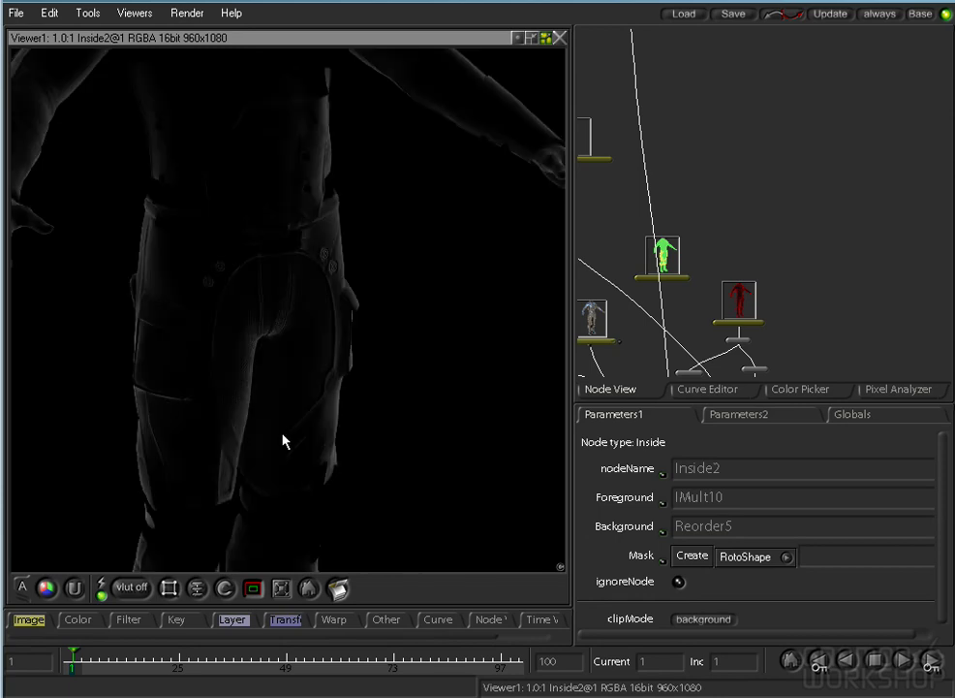
drag(306, 545, 339, 335)
drag(311, 121, 329, 559)
Move the Inside2 node further below IMult10 and display the IAdd27 composite in the viewer.
drag(832, 273, 853, 151)
drag(768, 308, 778, 331)
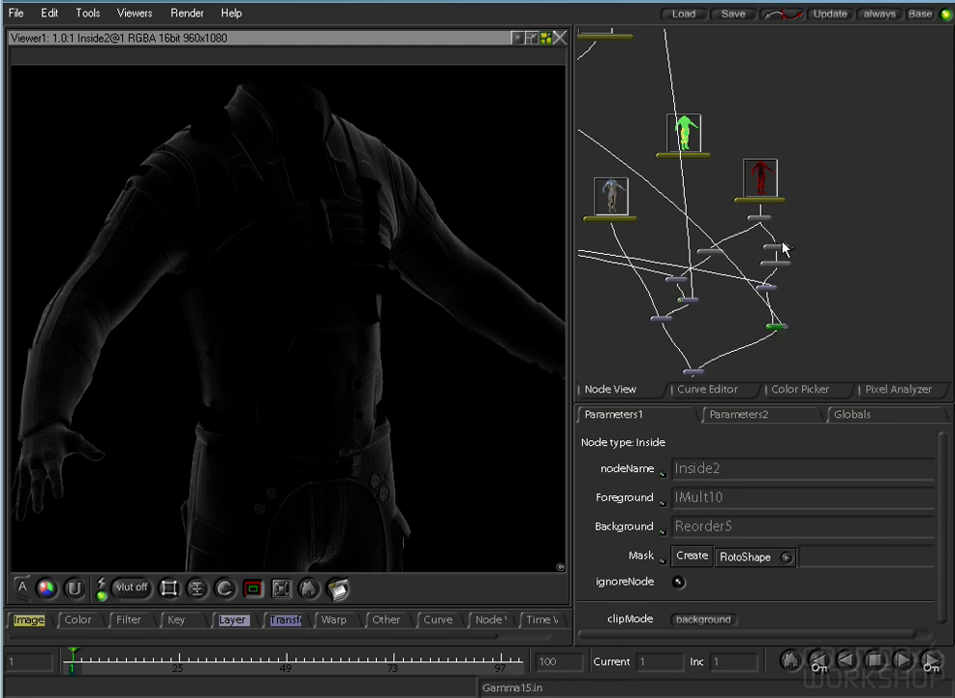
drag(765, 293, 760, 239)
click(781, 309)
click(738, 324)
drag(714, 188, 841, 240)
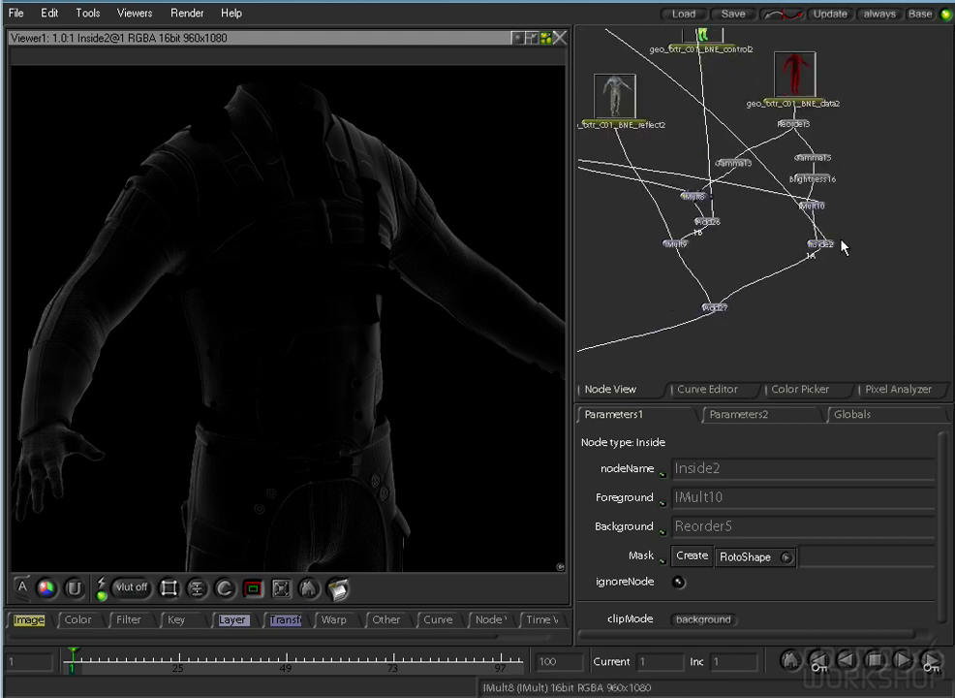
click(706, 309)
drag(635, 308, 673, 297)
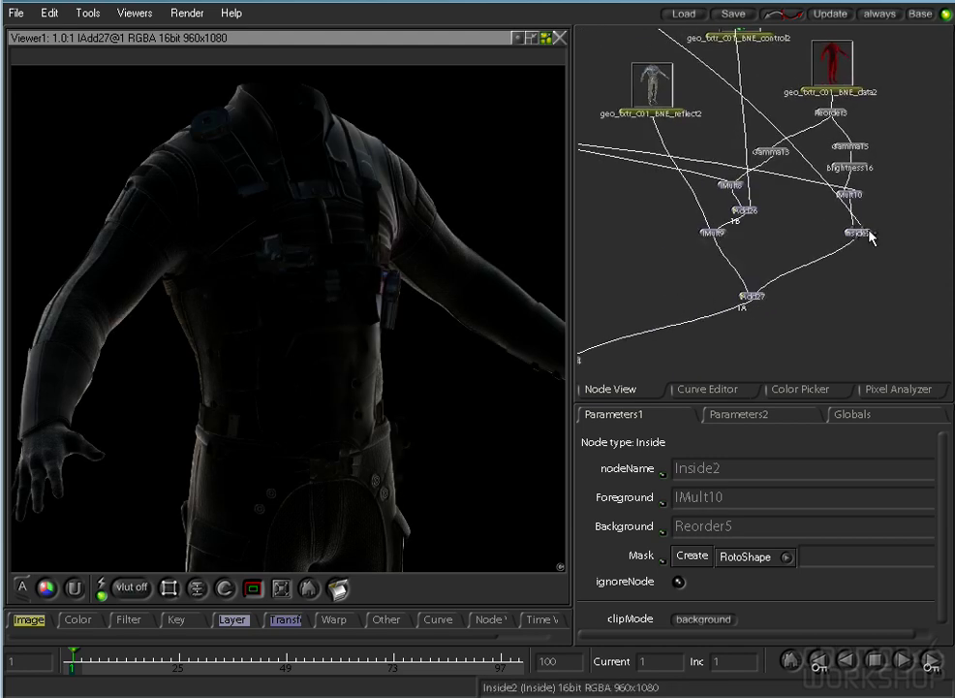
Add a Brightness node after Inside2 and set its value to 0.4.
double_click(859, 235)
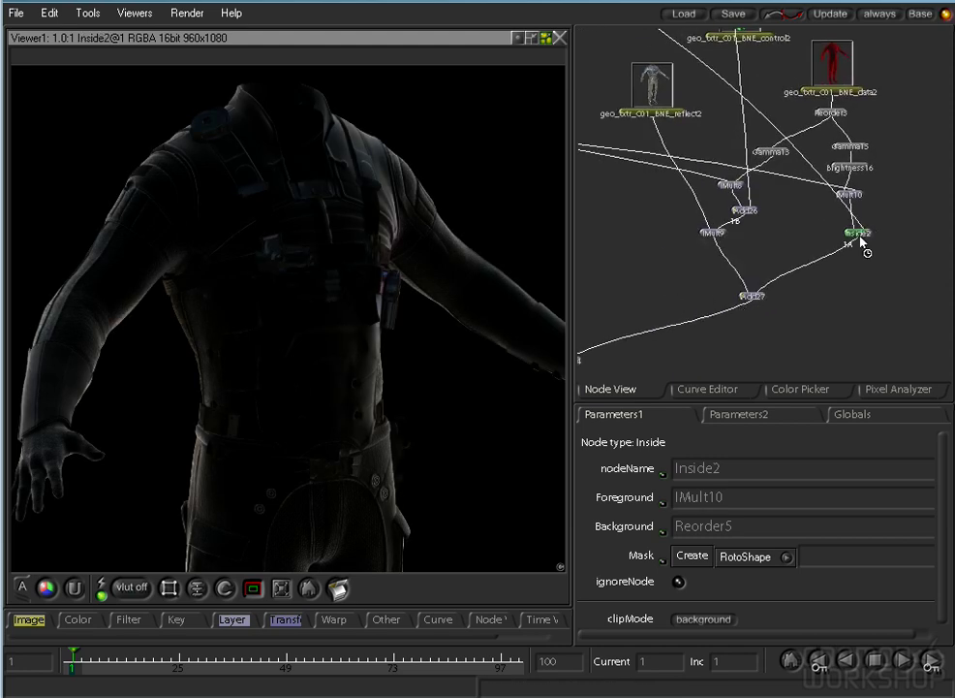
right_click(78, 619)
click(114, 75)
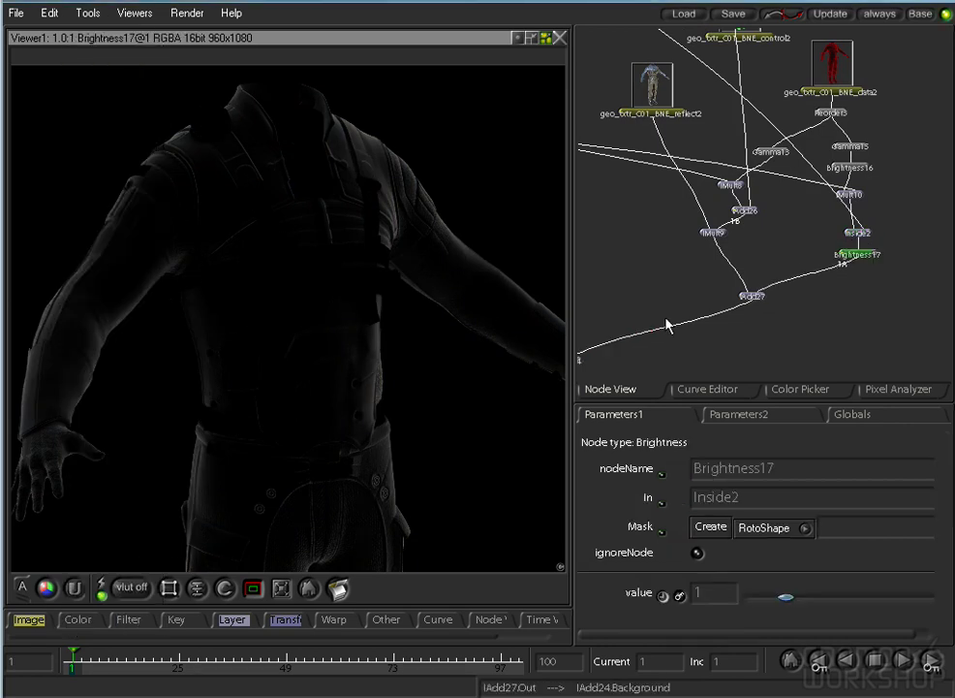
drag(793, 597, 767, 597)
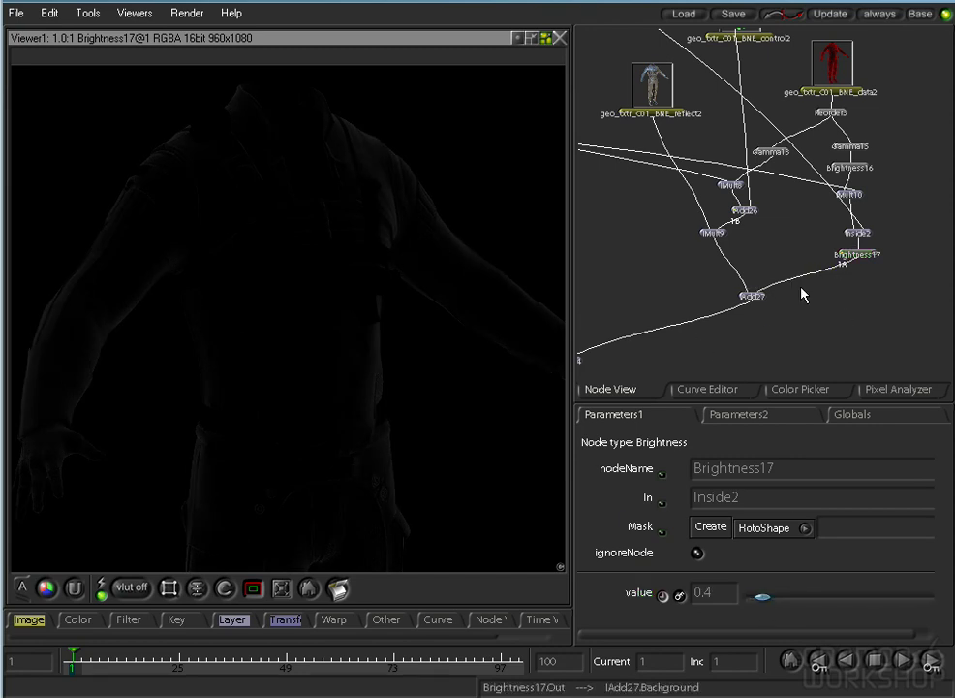
Display the full IAdd25 character composite in the viewer.
drag(704, 338, 836, 270)
click(874, 230)
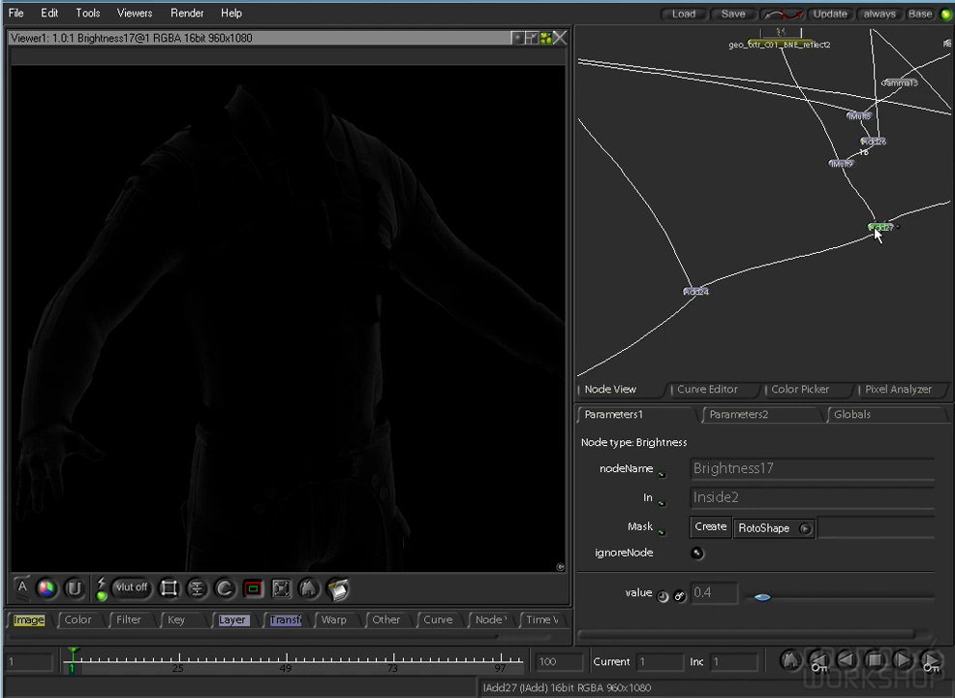
drag(660, 310, 836, 225)
drag(742, 281, 841, 205)
drag(637, 320, 733, 253)
click(723, 282)
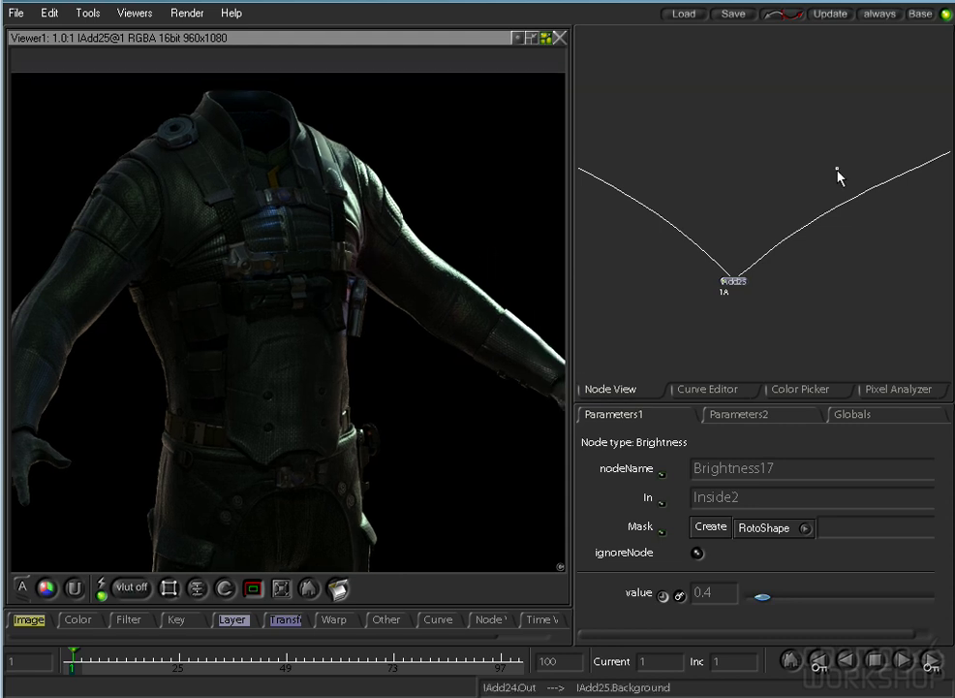
Set the gamma of the Gamma15 node under the data pass to 0.3.
drag(897, 172, 580, 304)
drag(808, 114, 588, 316)
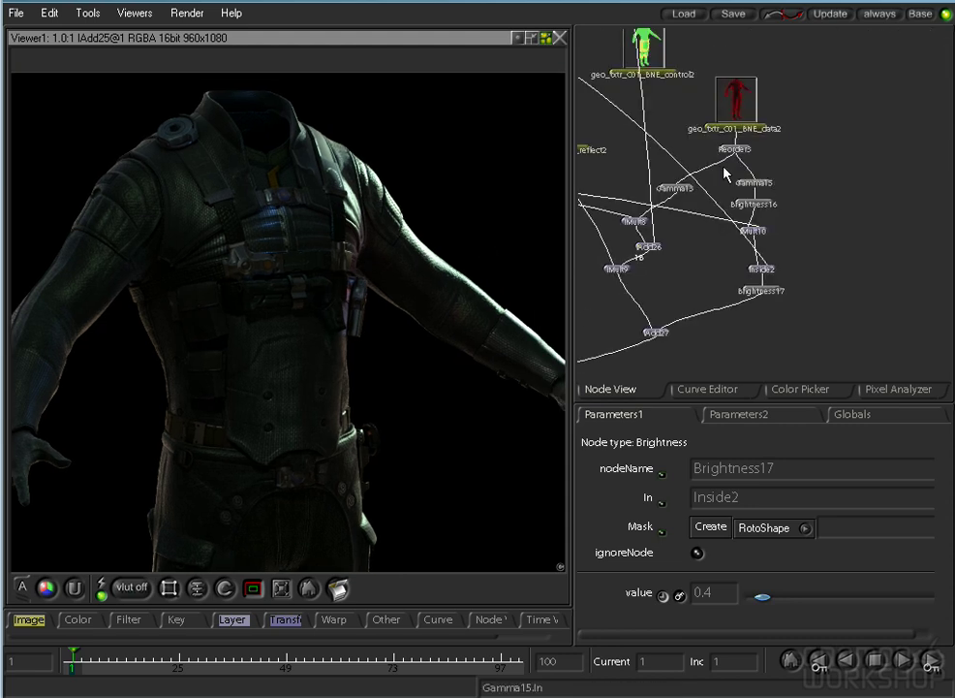
drag(723, 170, 840, 226)
click(789, 191)
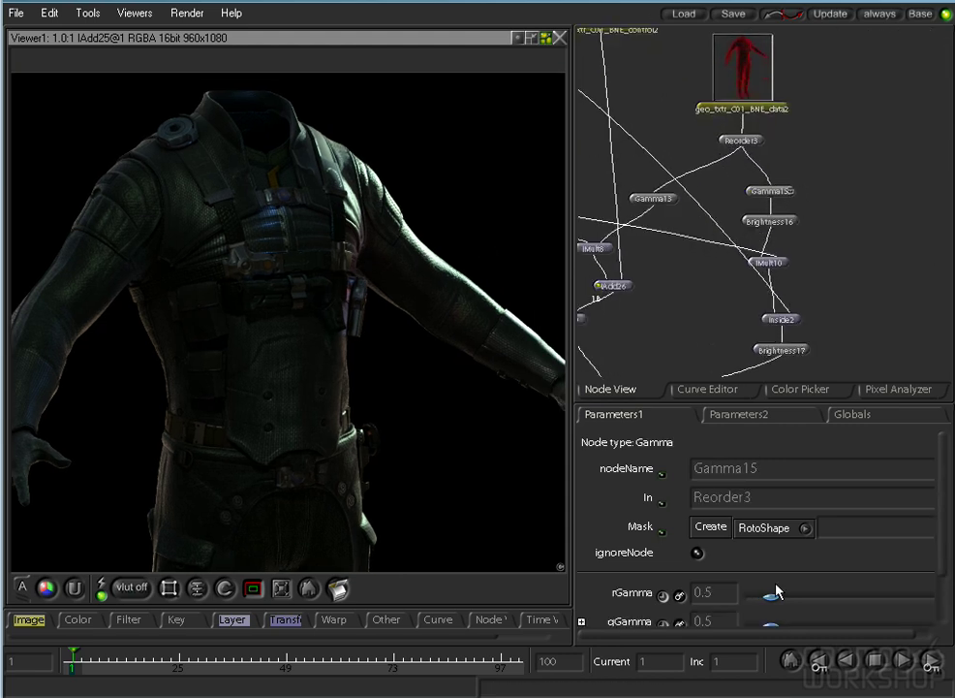
mouse_move(773, 597)
mouse_down()
mouse_move(746, 593)
mouse_move(767, 601)
mouse_up()
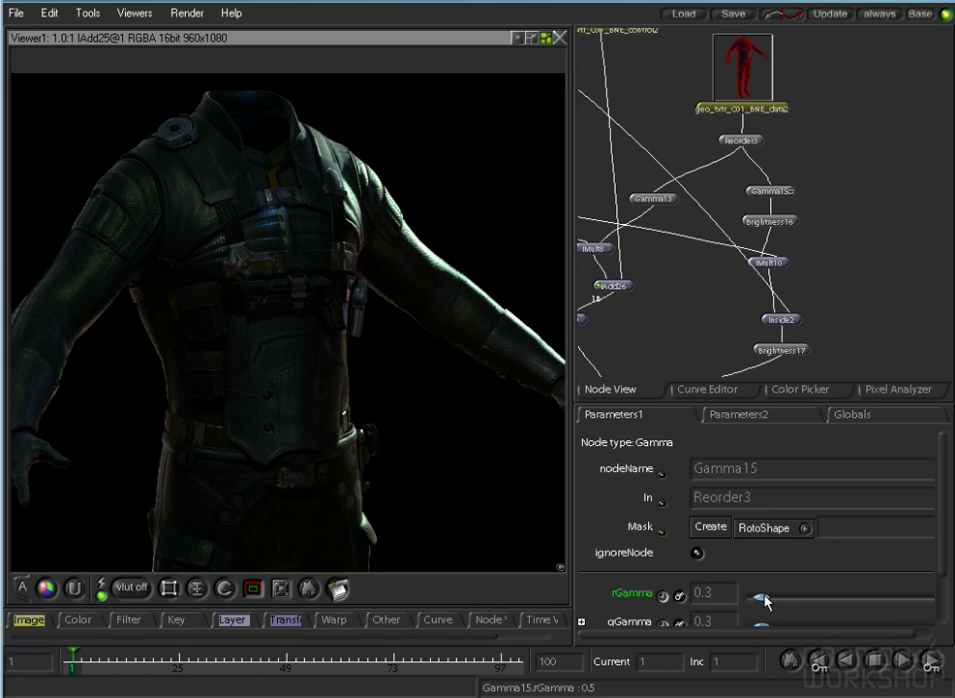
Add a Compress node after Brightness17 and set its High Color to a pale cyan of 0.7498, 0.9904, 1.
double_click(783, 355)
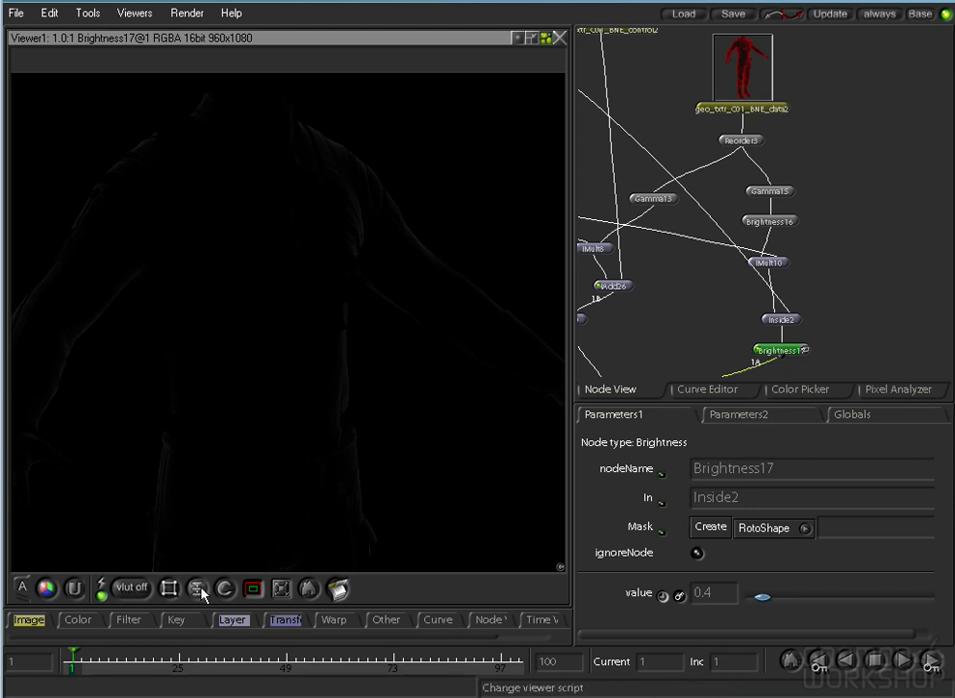
right_click(96, 622)
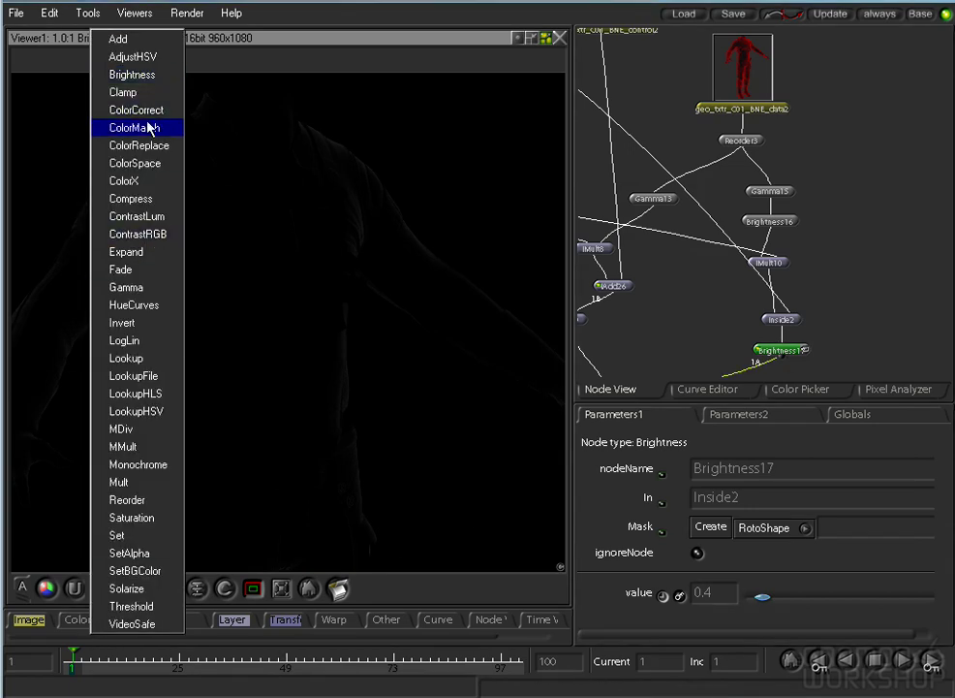
click(154, 198)
scroll(925, 559, down, 4)
click(712, 582)
click(662, 221)
click(647, 389)
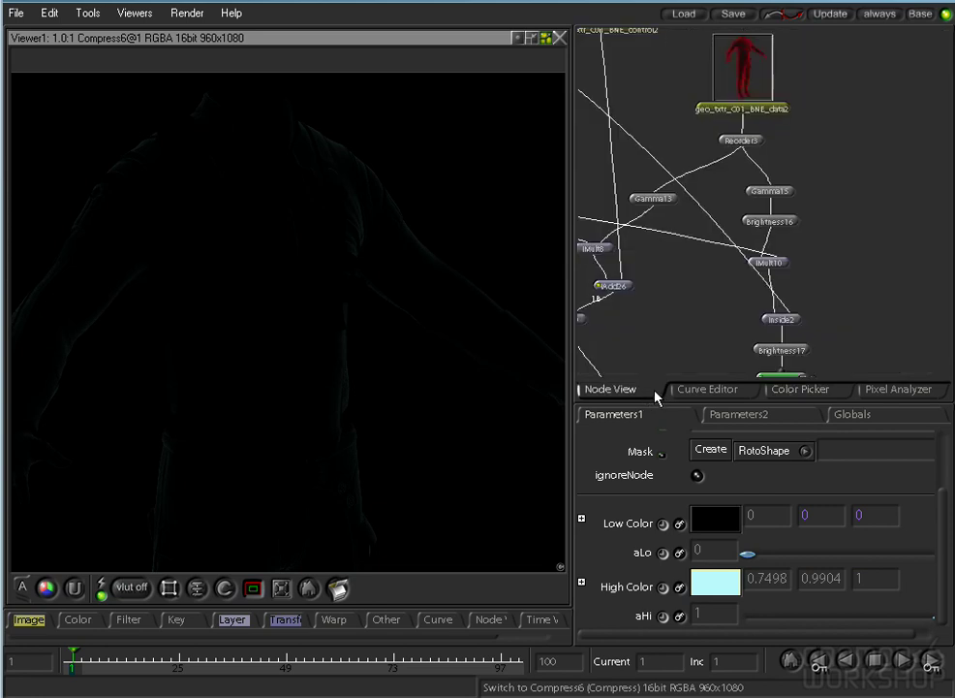
View the tinted rim in the IAdd27 result and in the full IAdd25 composite.
click(695, 270)
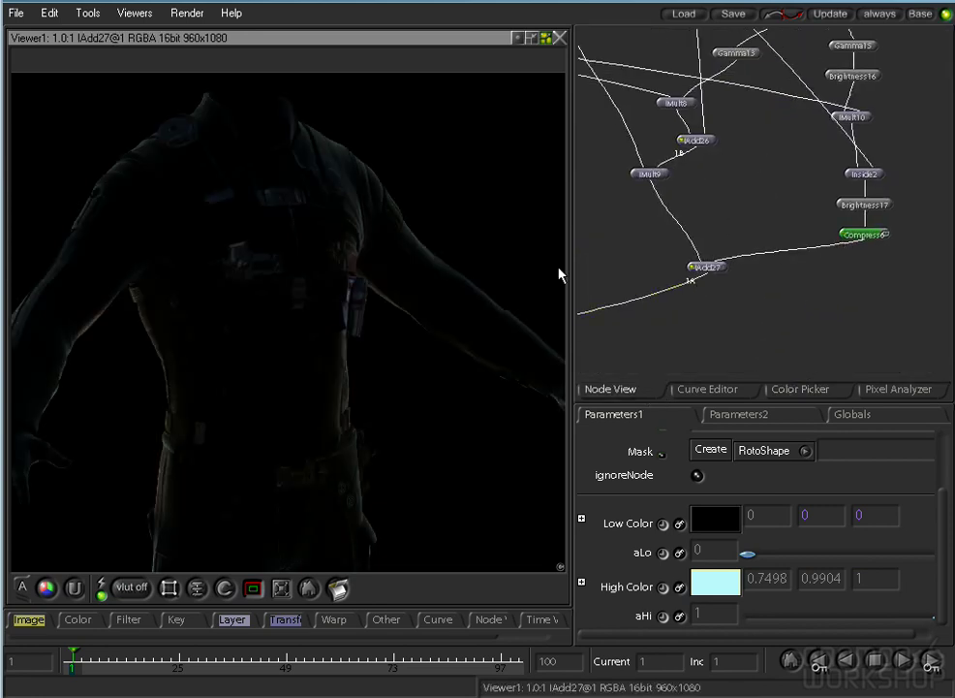
drag(650, 246, 827, 150)
drag(723, 267, 868, 194)
mouse_move(635, 306)
mouse_down()
mouse_move(847, 200)
mouse_move(836, 225)
mouse_up()
click(783, 246)
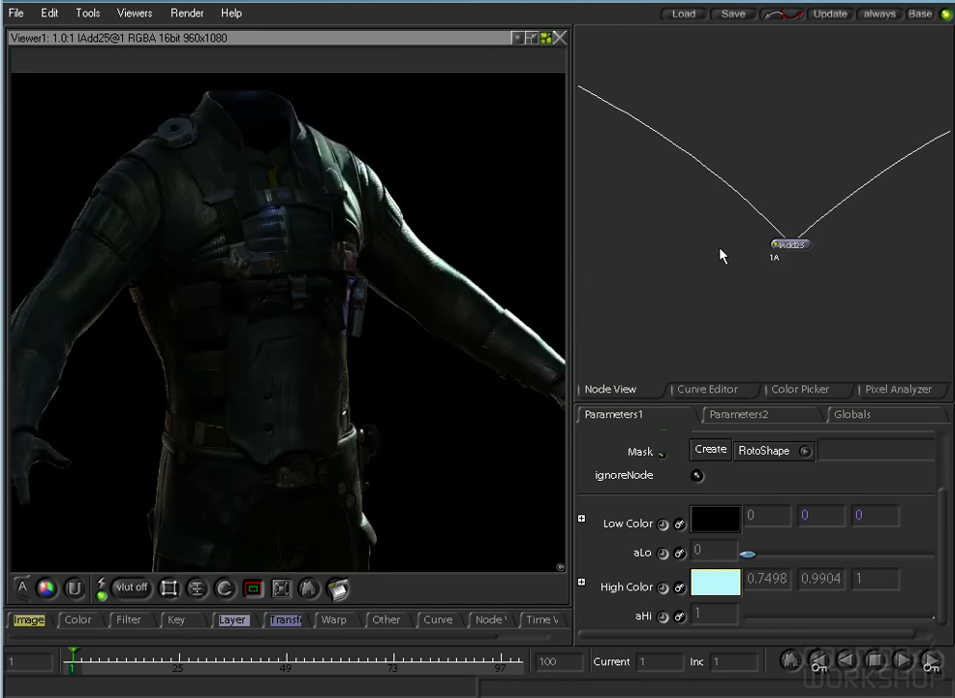
Examine the IAdd25 composite in the viewer from the character's legs up to the collar.
click(308, 588)
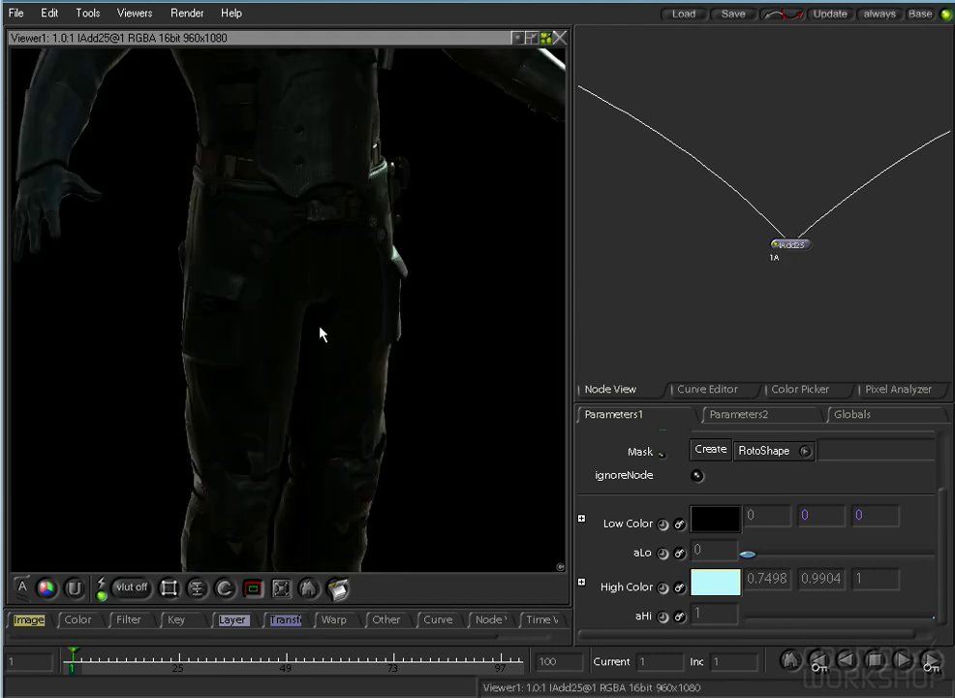
drag(320, 334, 337, 78)
mouse_move(412, 111)
mouse_down()
mouse_move(382, 198)
mouse_move(389, 256)
mouse_up()
drag(373, 110, 370, 237)
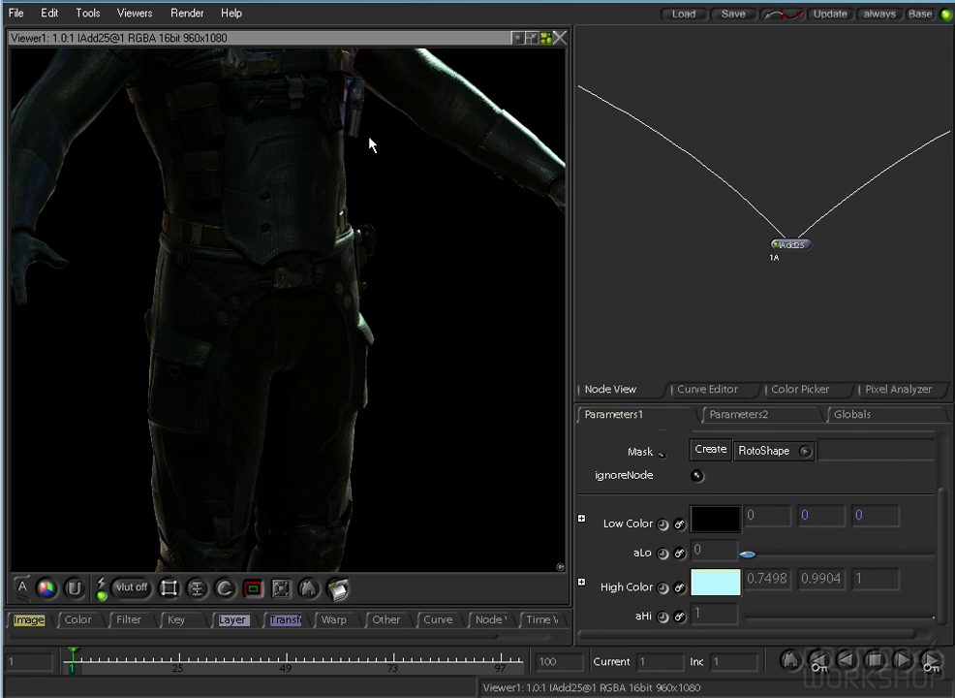
drag(369, 143, 375, 265)
drag(380, 149, 383, 247)
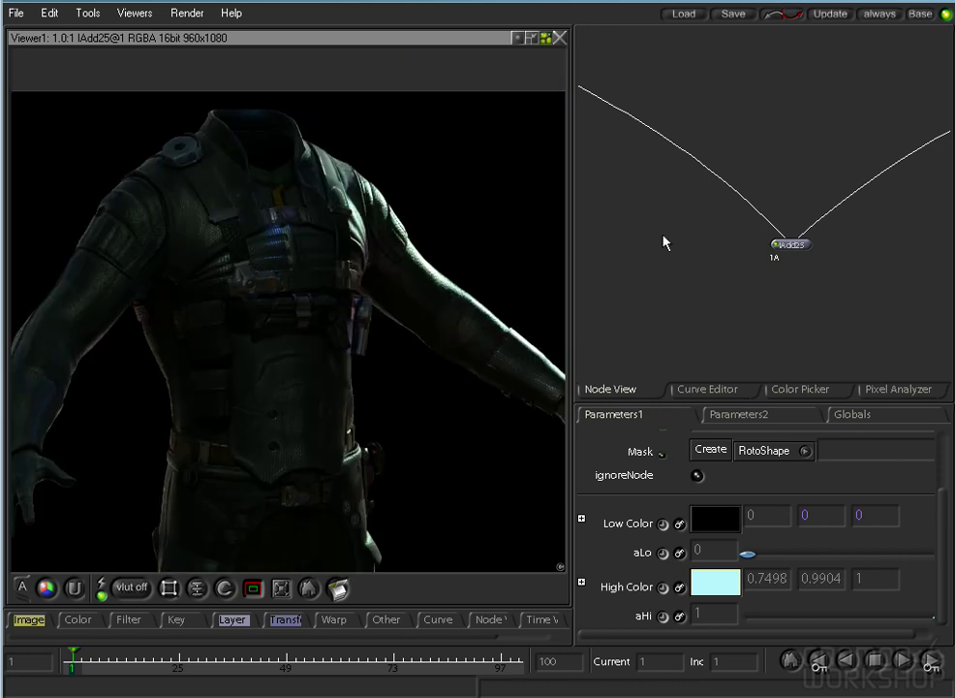
Locate and select the geo_txtr_C01_BNE_diffuse_pointLight4 pass in the node graph.
drag(768, 142, 753, 308)
mouse_move(753, 308)
mouse_down()
mouse_move(621, 254)
mouse_move(586, 261)
mouse_up()
drag(689, 155, 800, 275)
drag(732, 151, 855, 240)
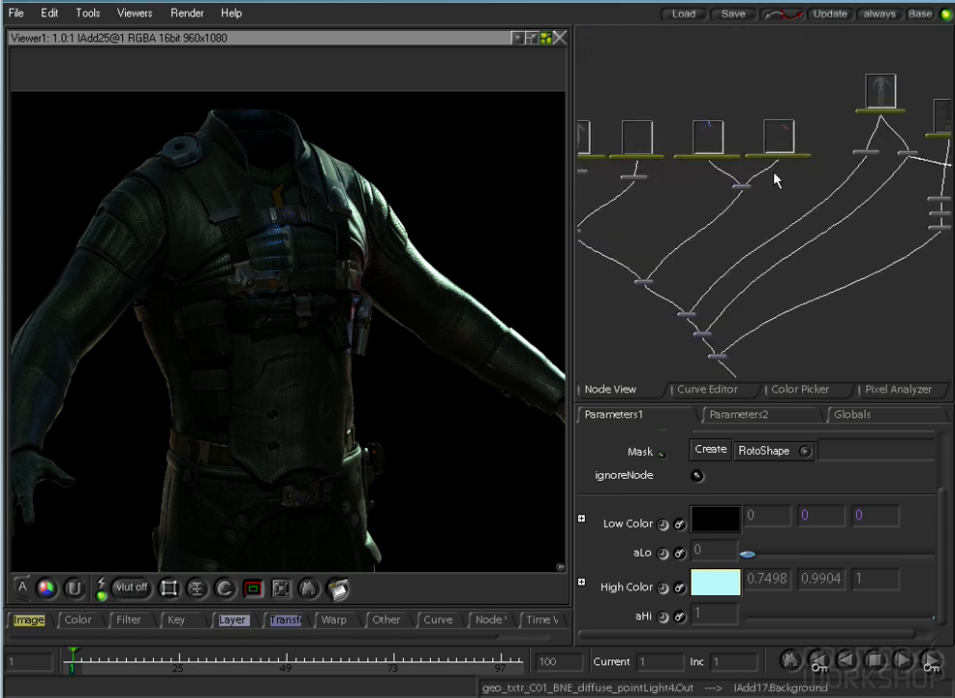
drag(712, 172, 906, 250)
click(820, 134)
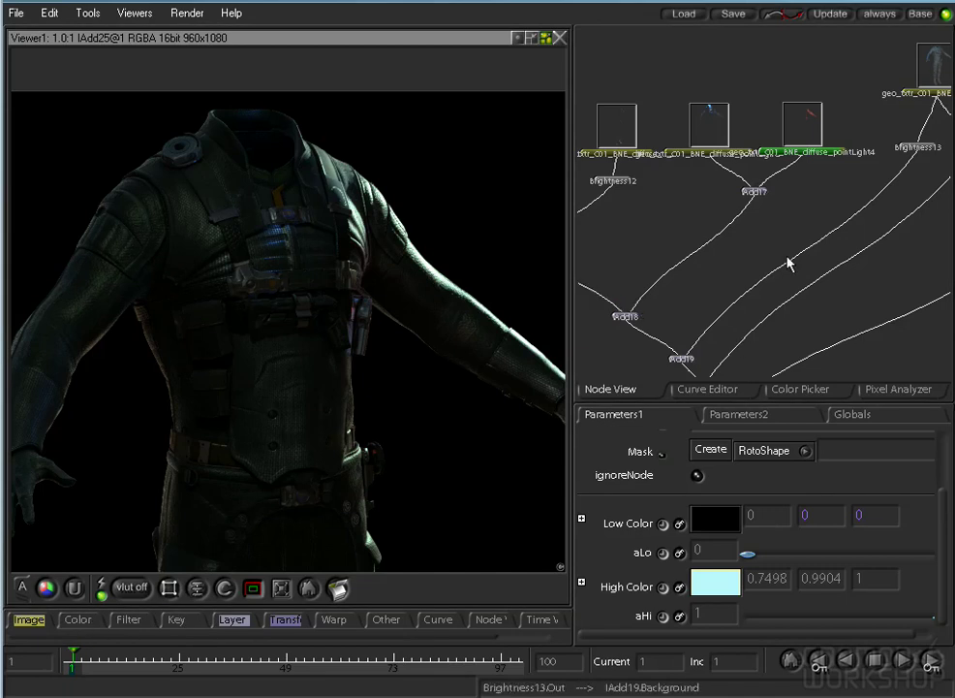
Add a Gamma node after the geo_txtr_C01_BNE_specular_pointLight4 pass and set its gamma to 1.8.
drag(899, 246, 711, 266)
drag(846, 245, 711, 281)
drag(789, 181, 584, 273)
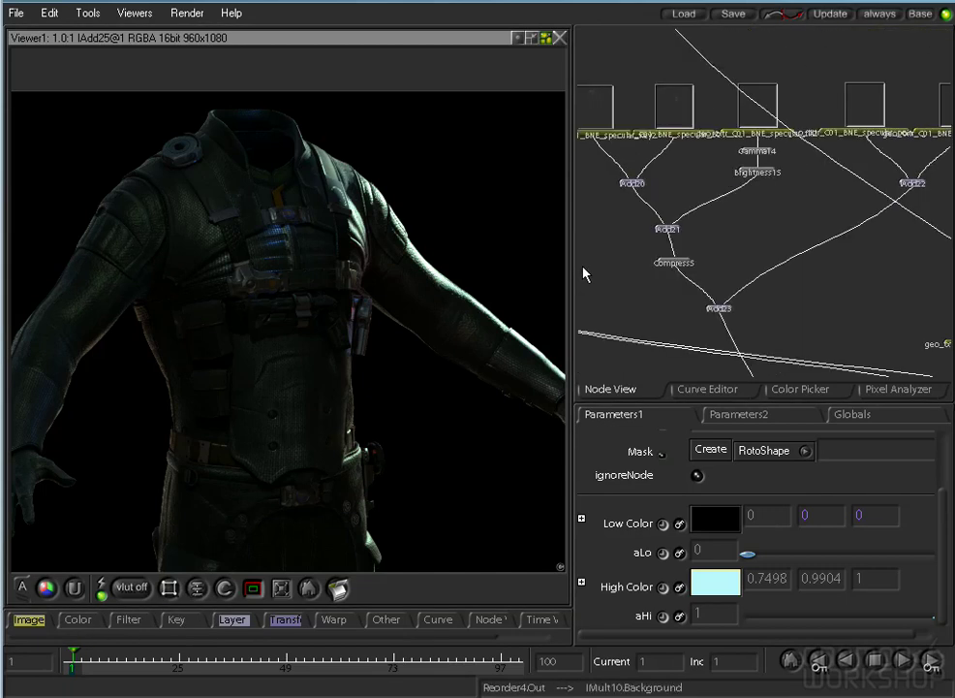
drag(836, 186, 655, 243)
click(786, 172)
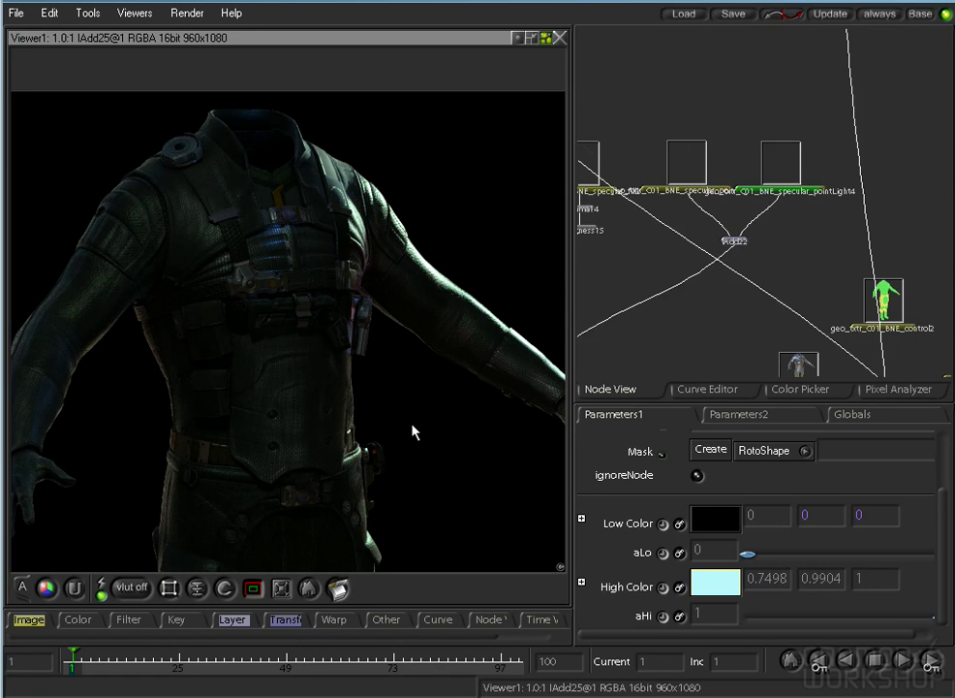
drag(709, 176, 932, 254)
right_click(80, 619)
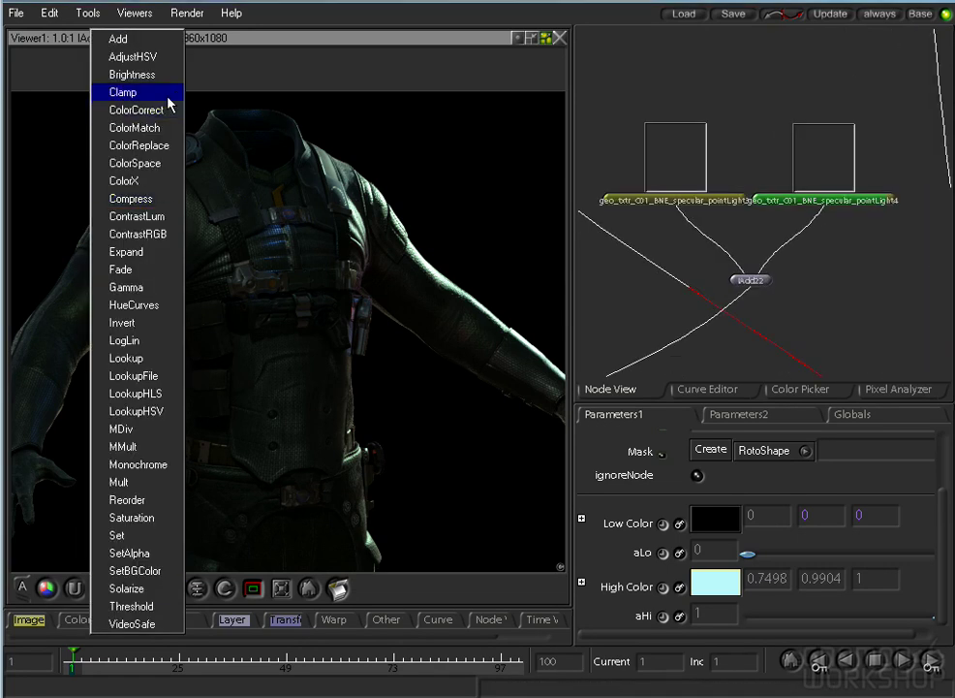
click(136, 289)
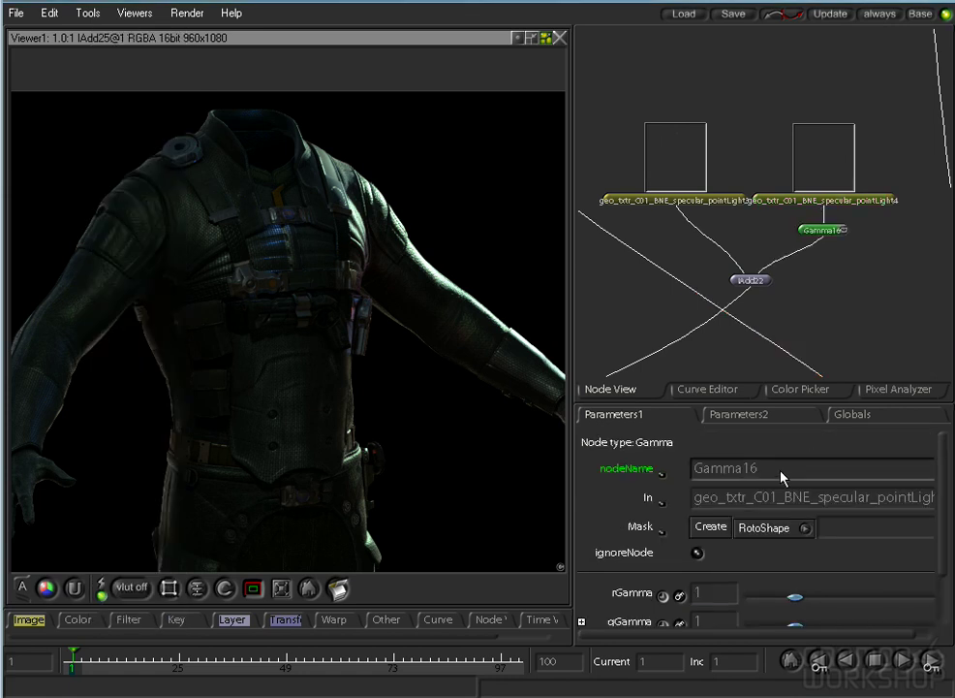
click(861, 602)
drag(853, 602, 833, 610)
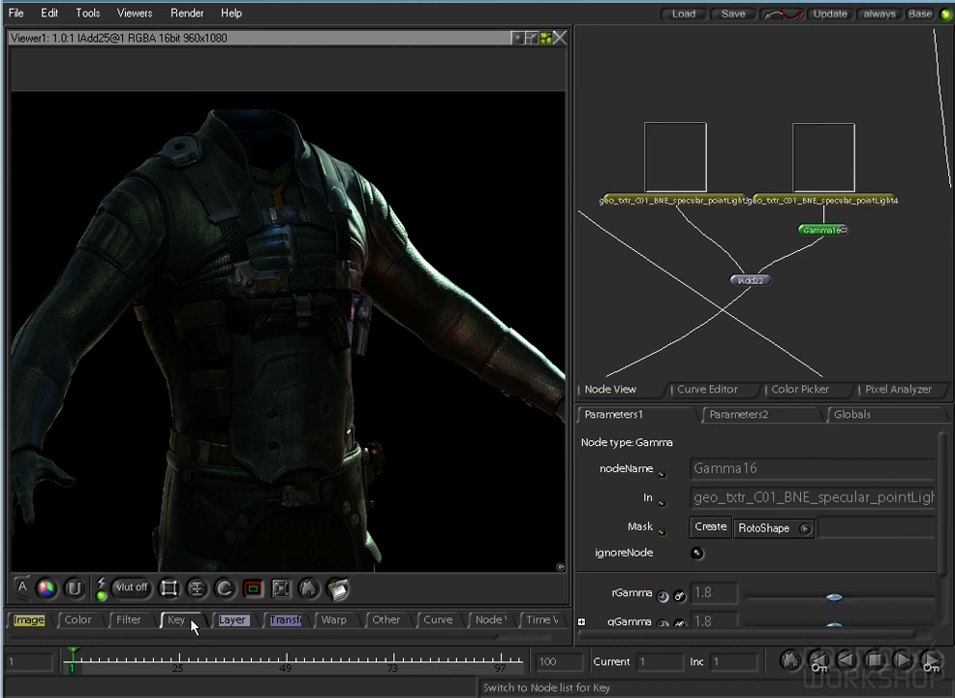
Add a Brightness node with value 1.4 after Gamma16 and reduce Gamma16's gamma to 1.5.
right_click(77, 619)
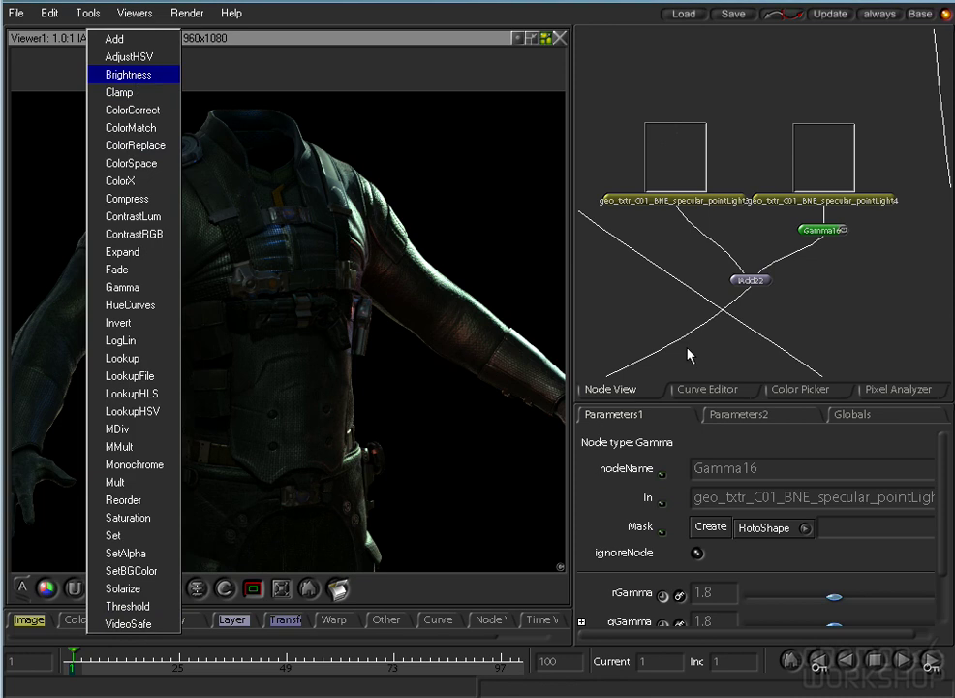
click(127, 78)
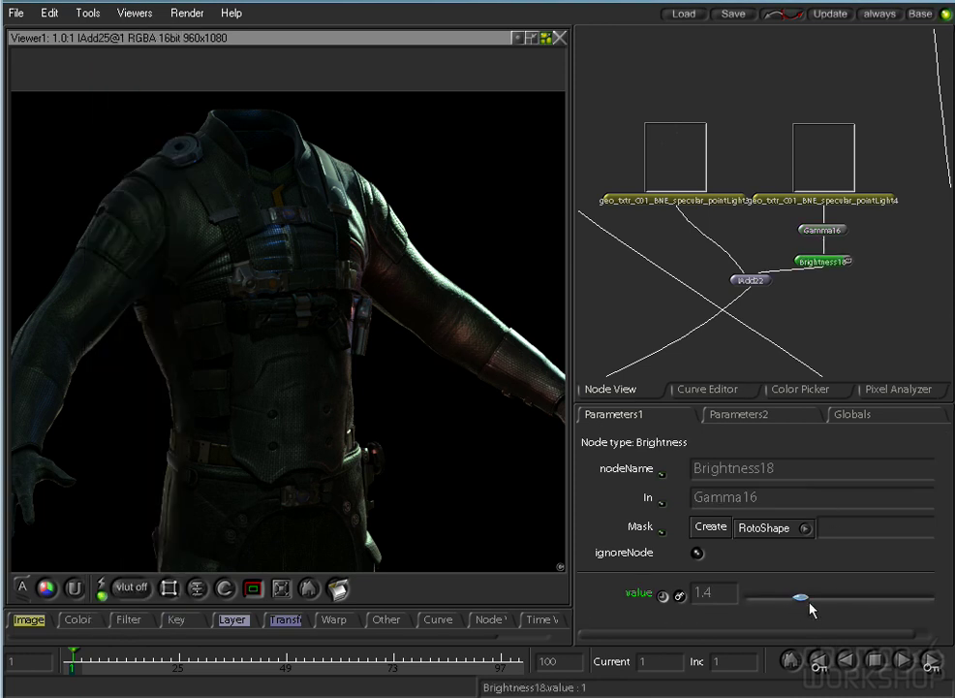
mouse_move(810, 601)
mouse_down()
mouse_move(820, 609)
mouse_move(809, 605)
mouse_up()
click(839, 229)
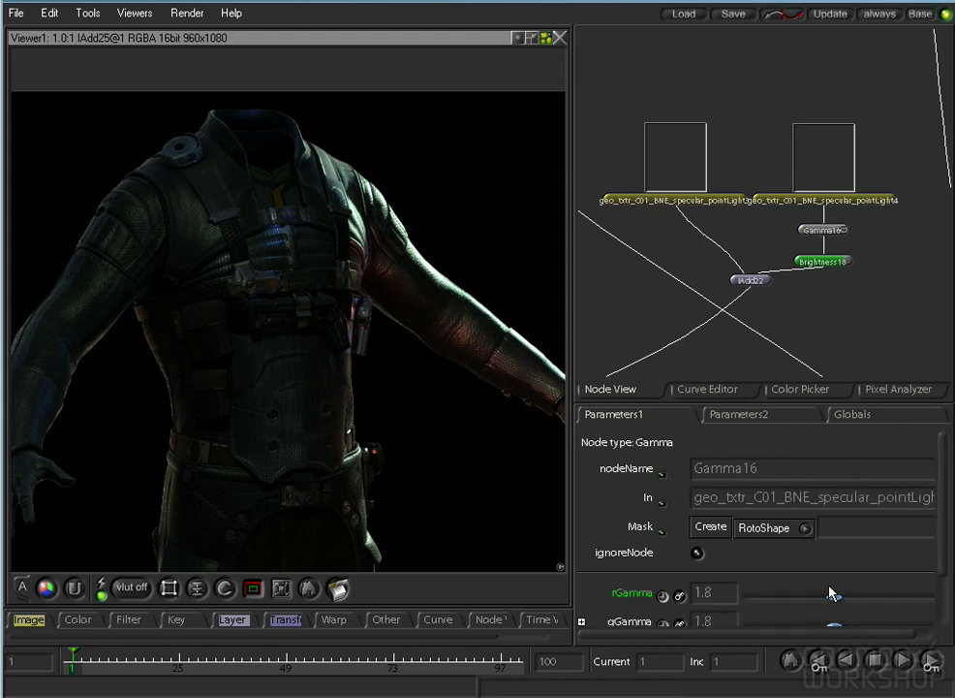
drag(832, 602, 823, 608)
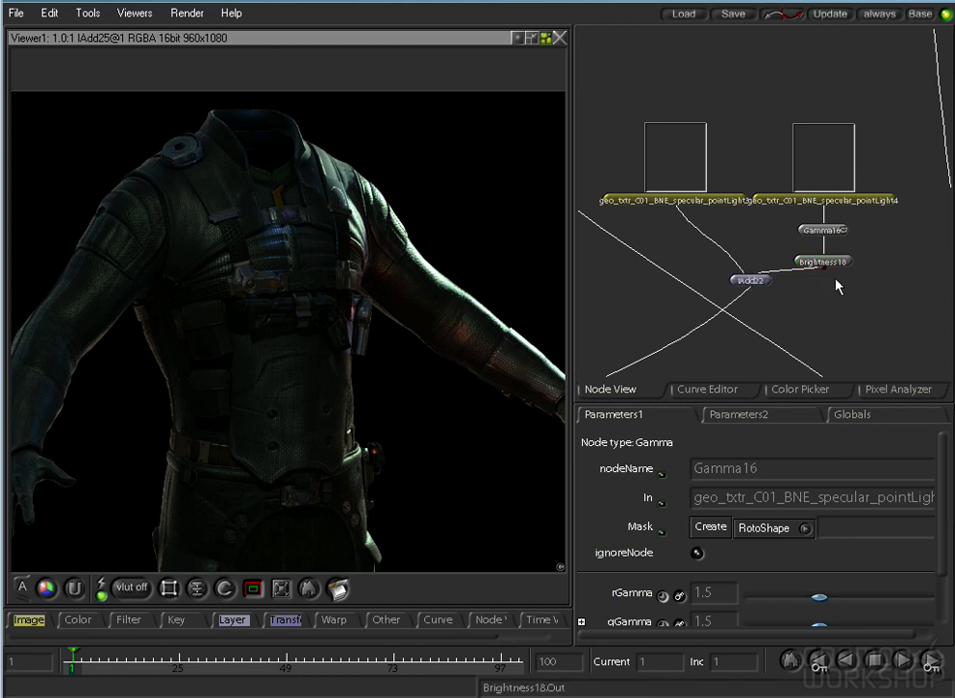
Move the specular pointLight3 and pointLight4 branches higher above IAdd22 and space them apart.
drag(879, 311, 824, 102)
drag(684, 172, 675, 117)
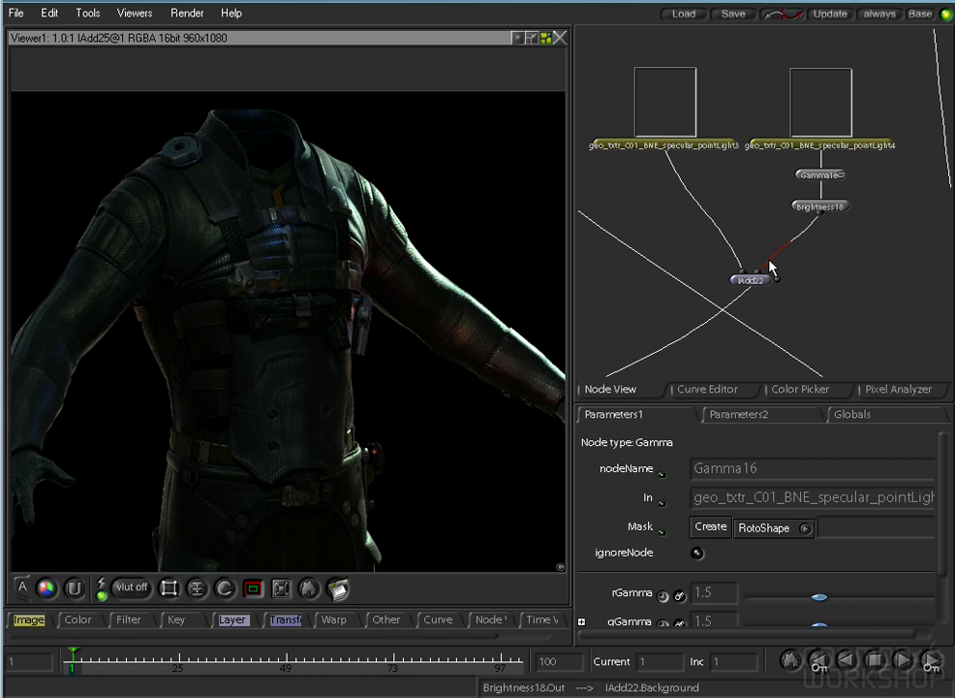
drag(863, 244, 822, 121)
drag(818, 119, 840, 117)
click(780, 199)
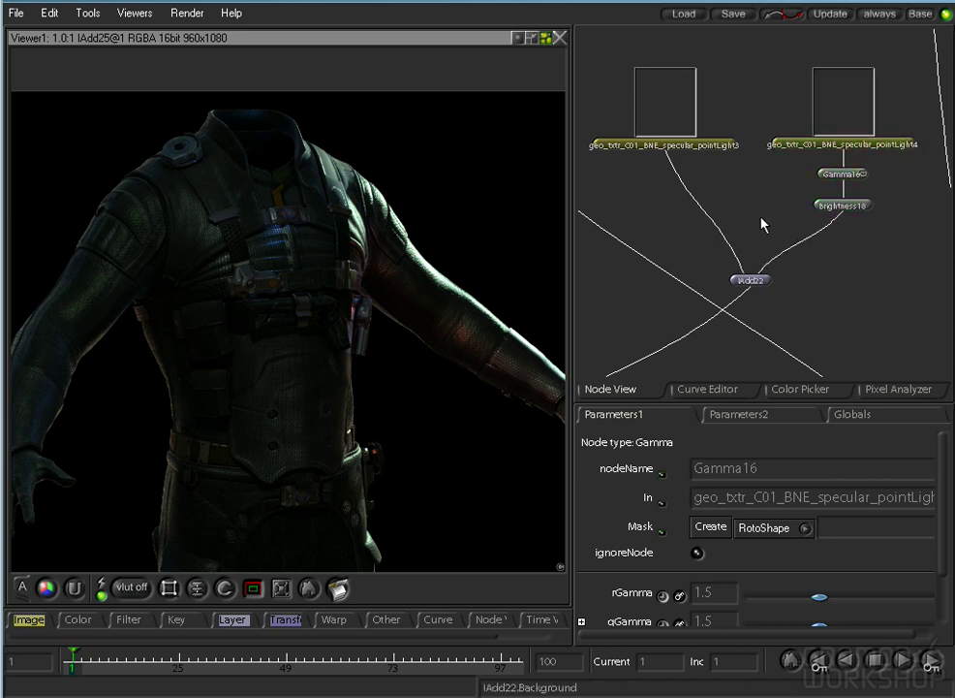
Duplicate Gamma16 and insert the copy between the geo_txtr_C01_BNE_specular_pointLight3 pass and IAdd22.
mouse_move(761, 246)
mouse_down()
mouse_move(755, 182)
mouse_move(765, 155)
mouse_move(761, 234)
mouse_up()
double_click(700, 139)
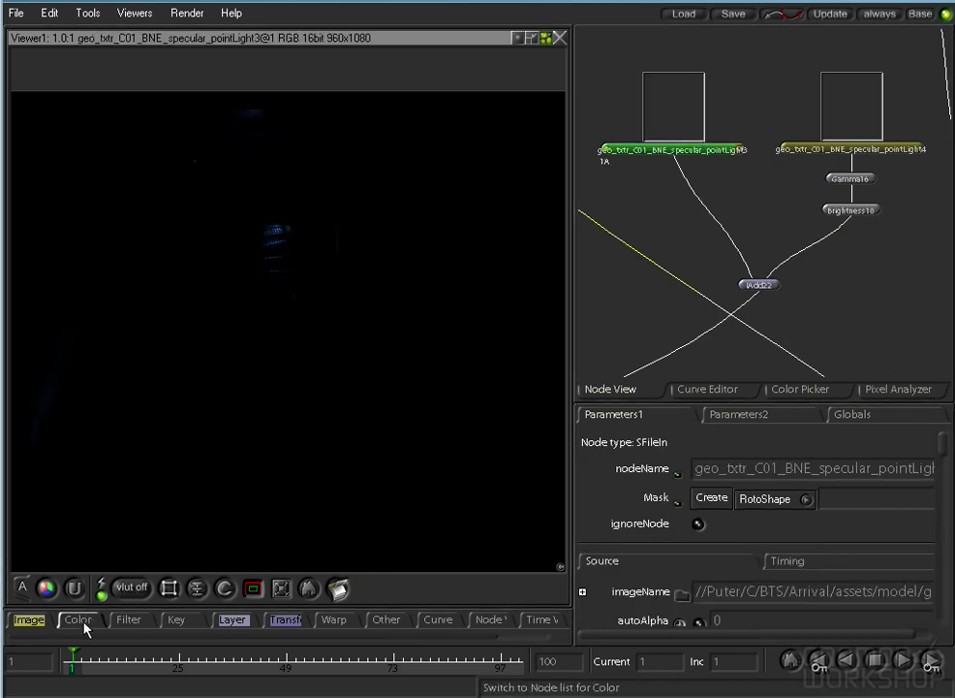
click(853, 180)
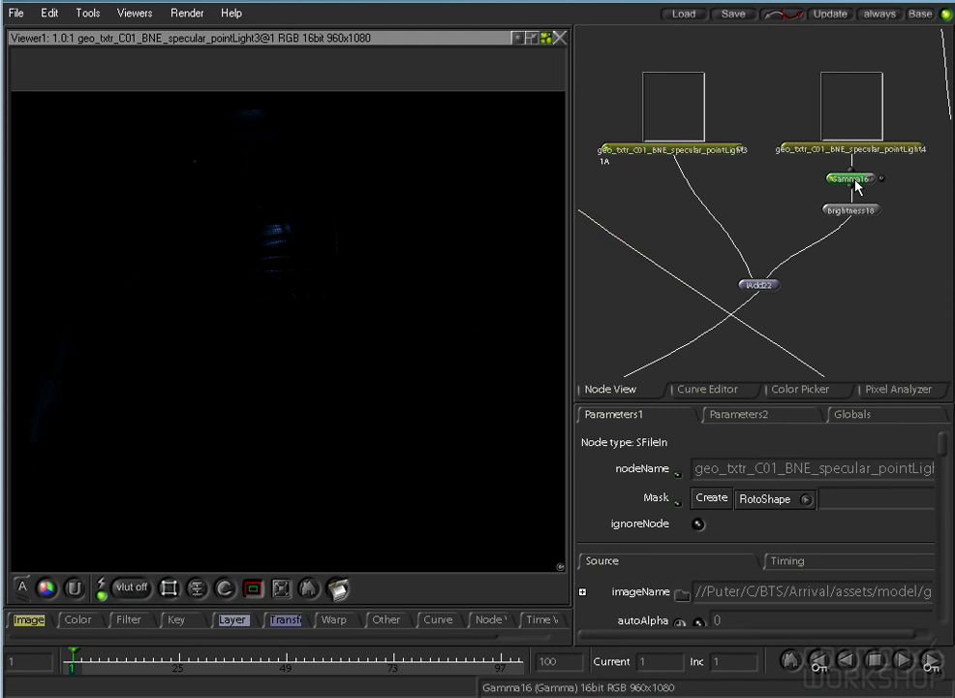
key(ctrl+v)
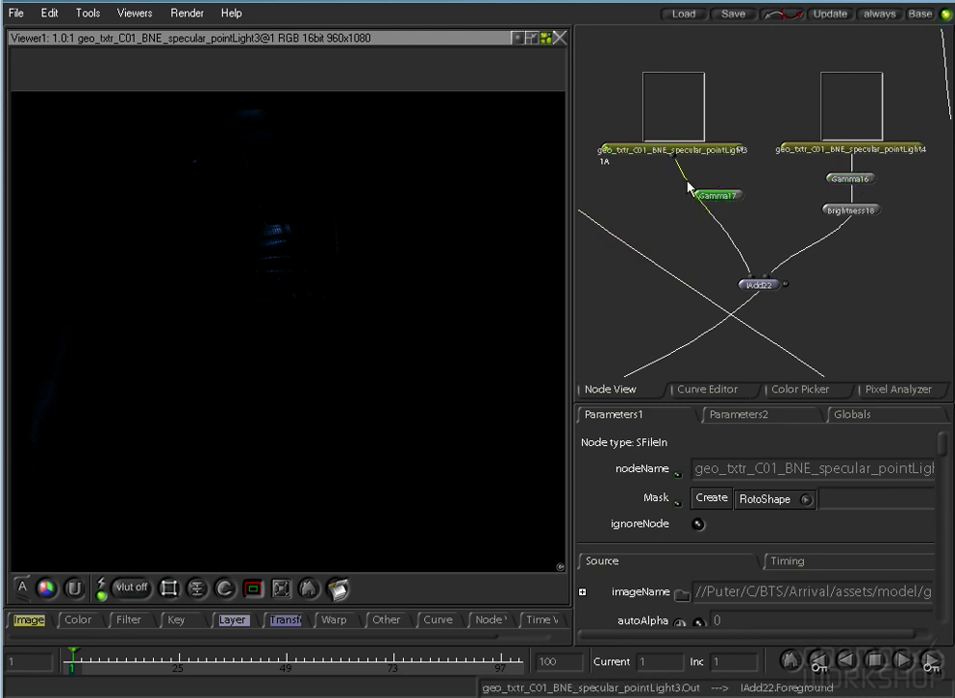
mouse_move(676, 159)
mouse_down()
mouse_move(739, 199)
mouse_move(748, 287)
mouse_up()
click(699, 195)
double_click(699, 197)
View the combined point light speculars at IAdd22 and the full IAdd25 composite in the viewer.
click(744, 286)
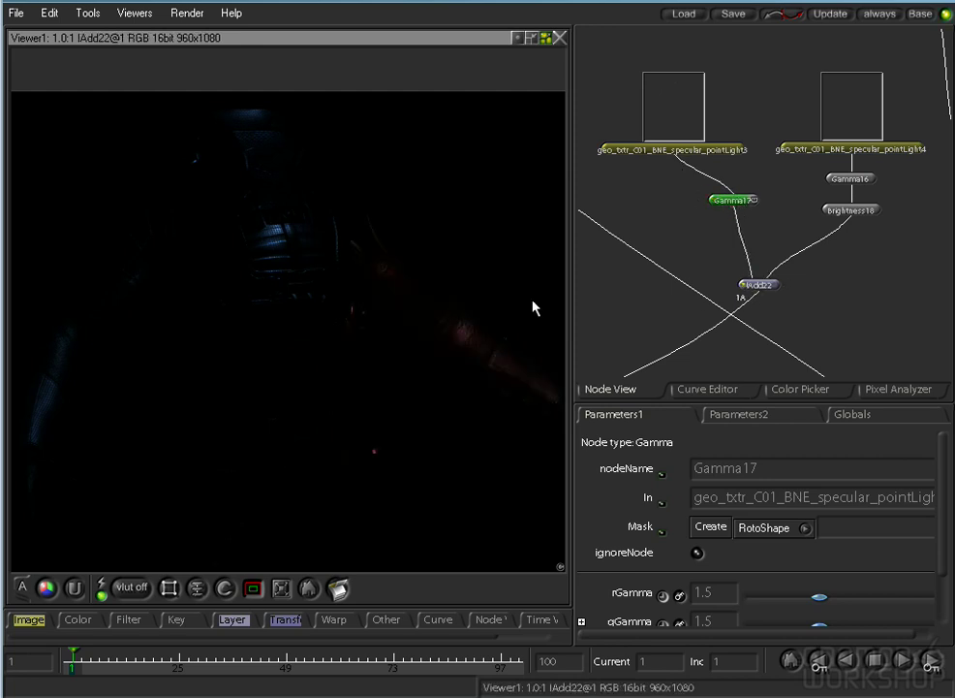
key(1)
drag(669, 354, 906, 155)
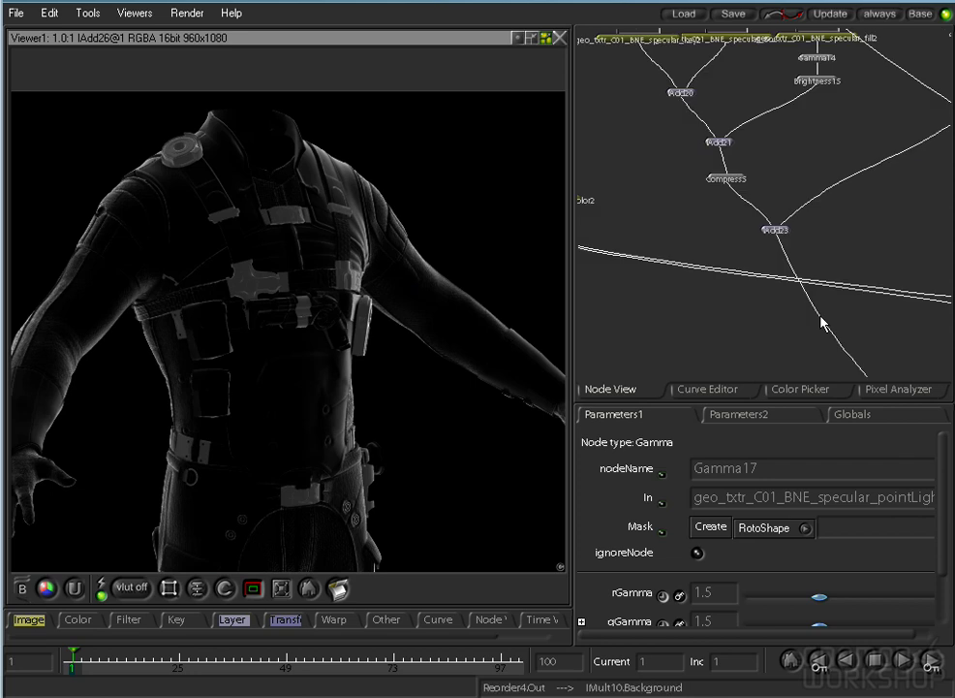
drag(822, 324, 628, 182)
drag(804, 346, 721, 158)
drag(645, 295, 950, 180)
click(716, 318)
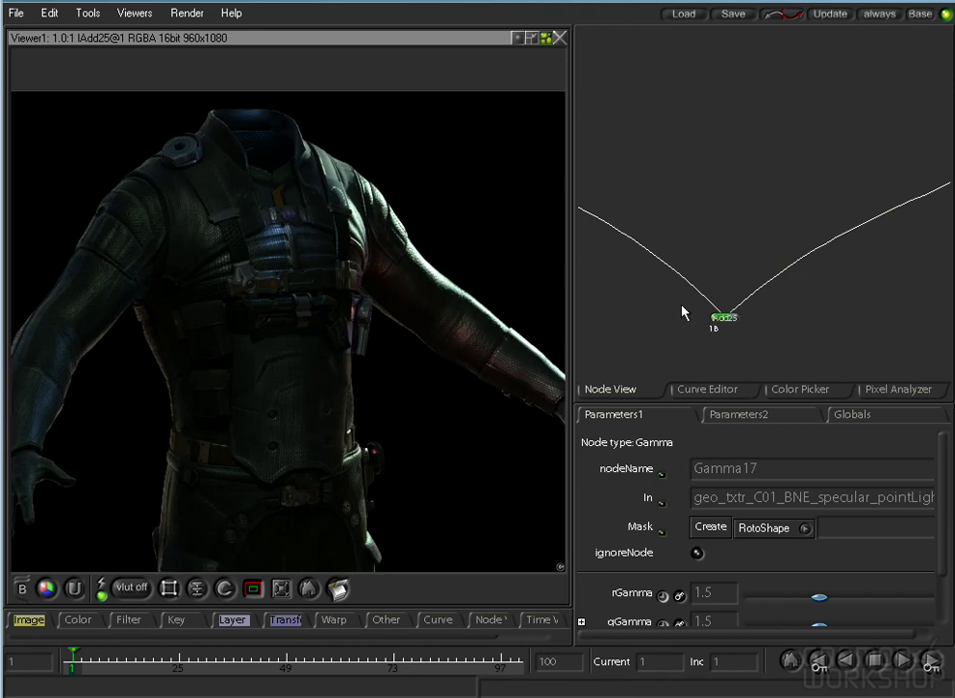
Show IAdd22 in the viewer and move Gamma17 directly beneath the geo_txtr_C01_BNE_specular_pointLight3 pass.
key(1)
drag(800, 148, 761, 393)
drag(753, 130, 728, 337)
drag(780, 164, 719, 324)
drag(656, 215, 732, 279)
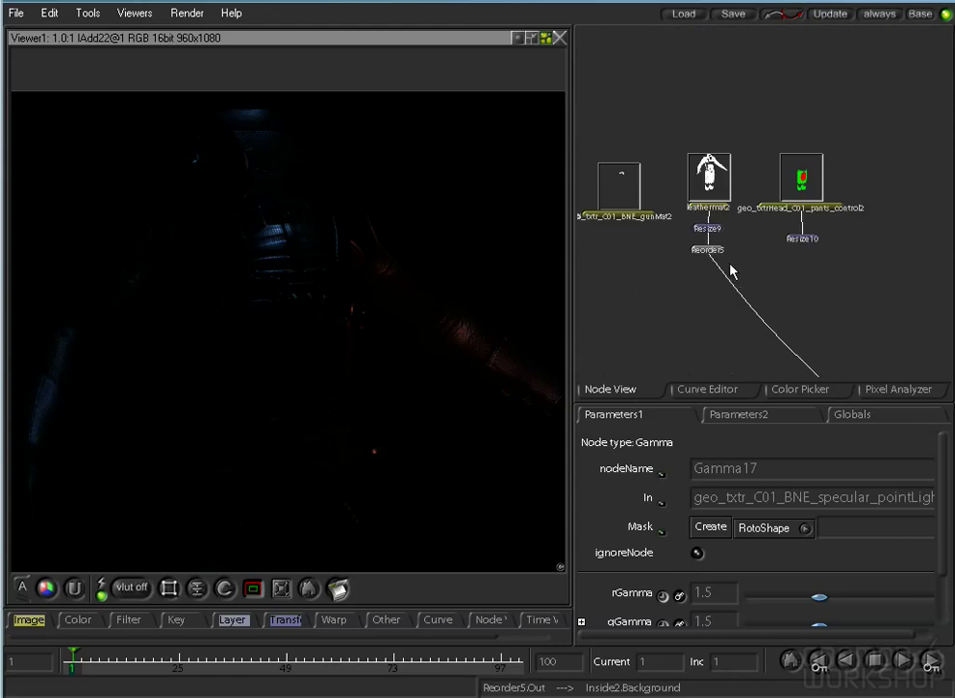
drag(789, 241, 652, 99)
drag(828, 247, 674, 125)
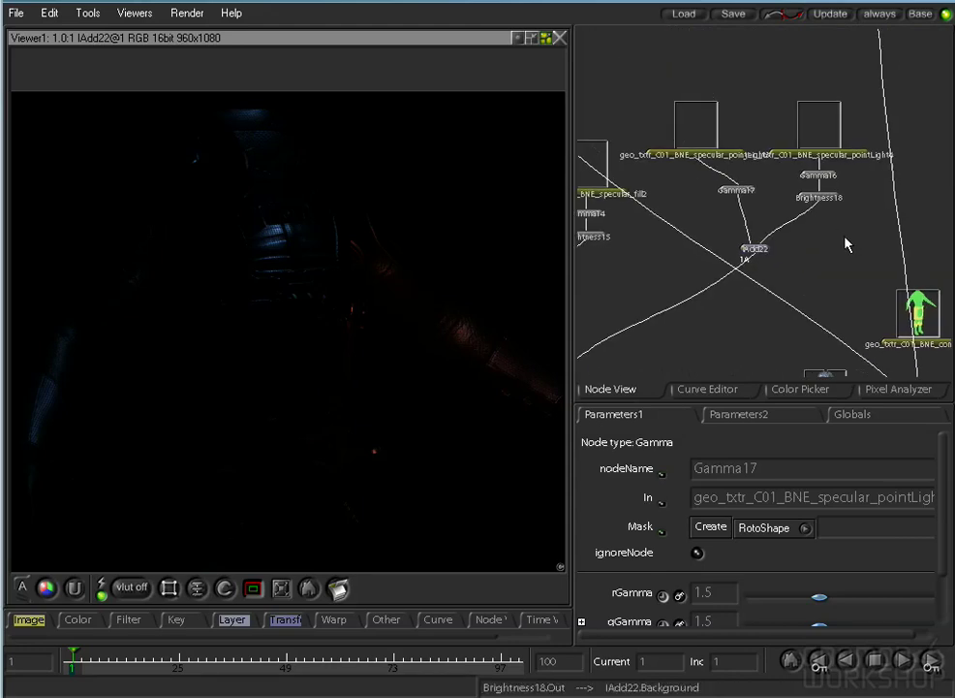
drag(824, 260, 693, 171)
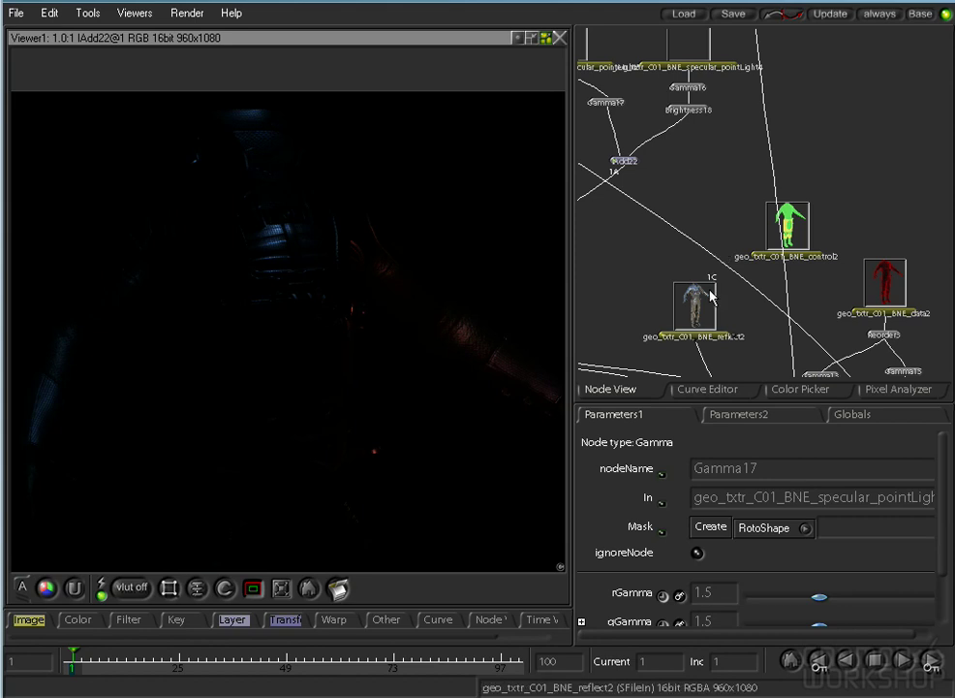
drag(634, 284, 736, 375)
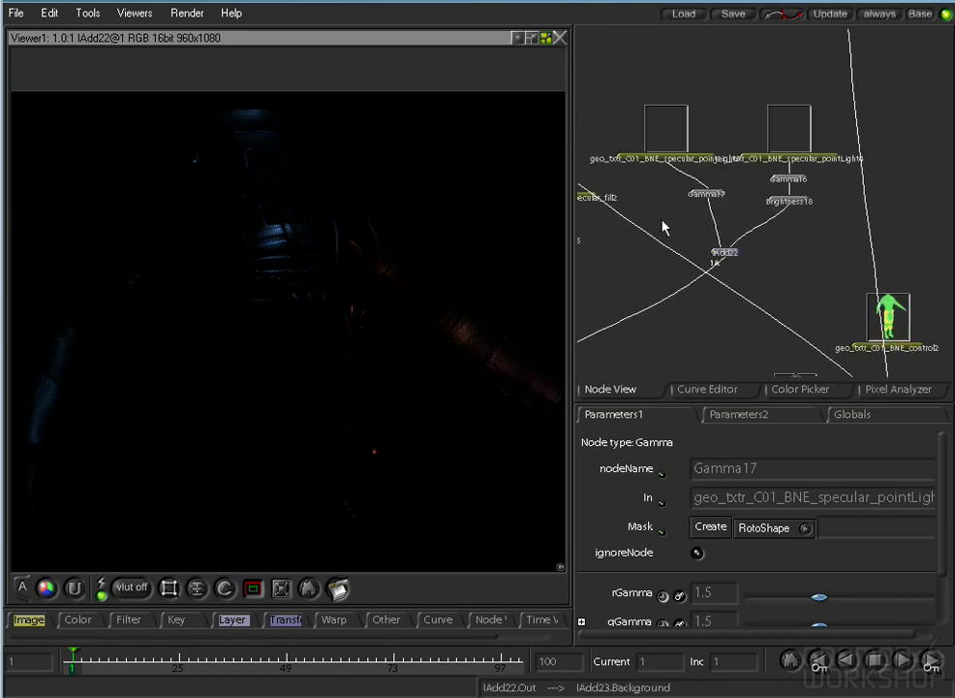
drag(655, 212, 676, 183)
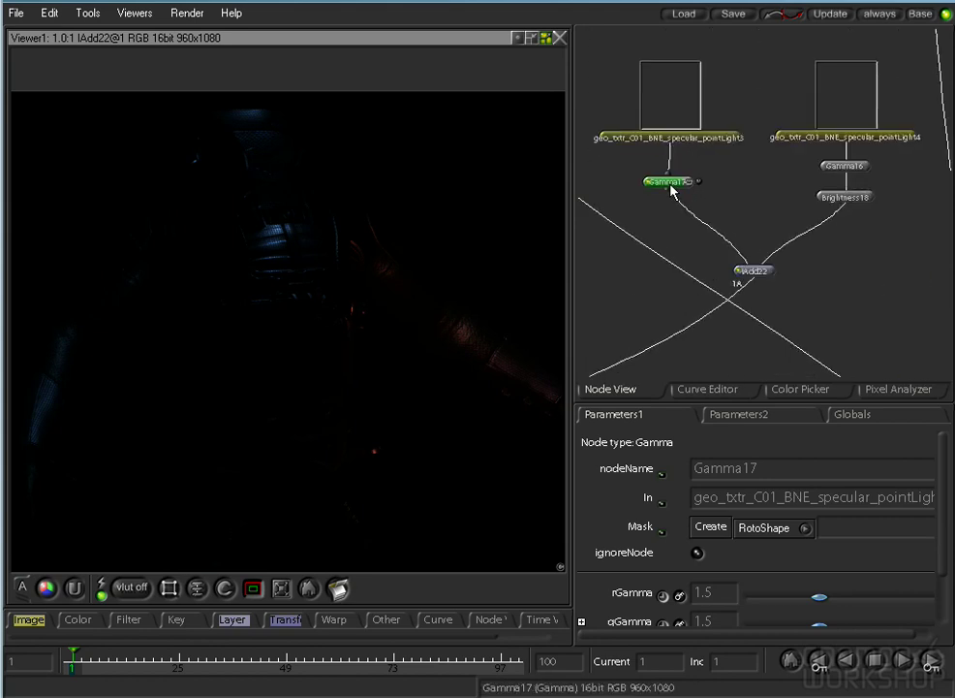
Compare the point light speculars at IAdd22 with the full IAdd25 composite, and inspect the figure from torso to lower legs.
click(740, 271)
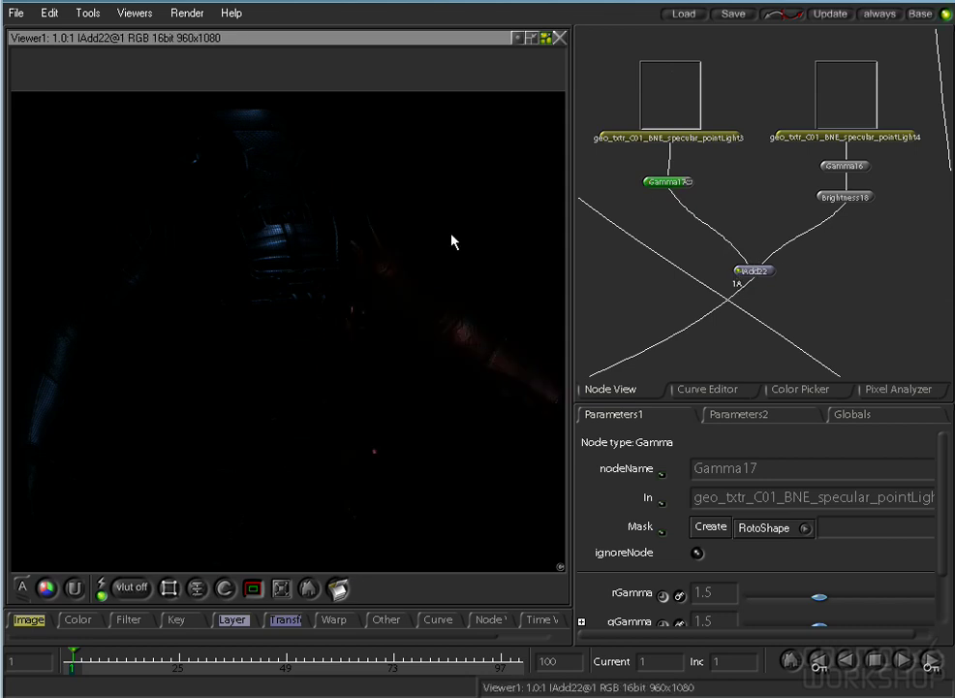
key(1)
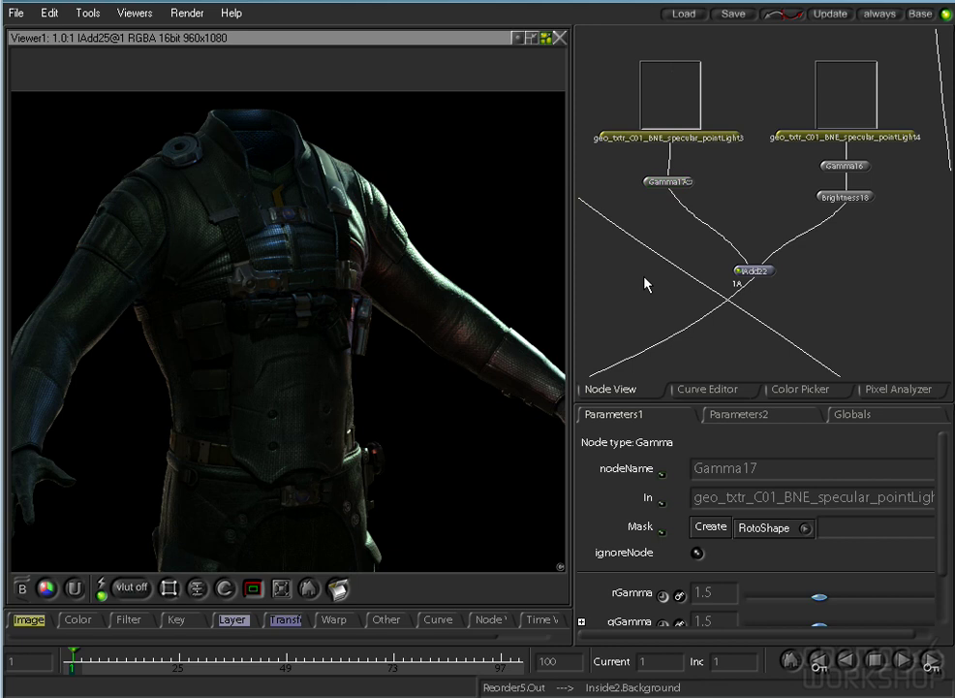
drag(283, 245, 326, 233)
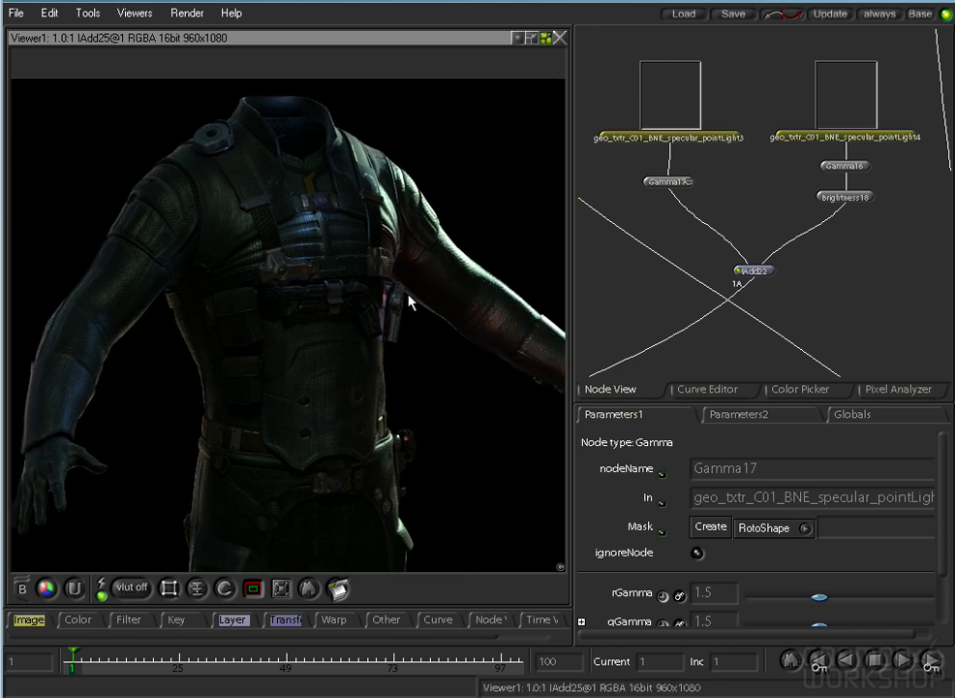
drag(405, 494, 361, 225)
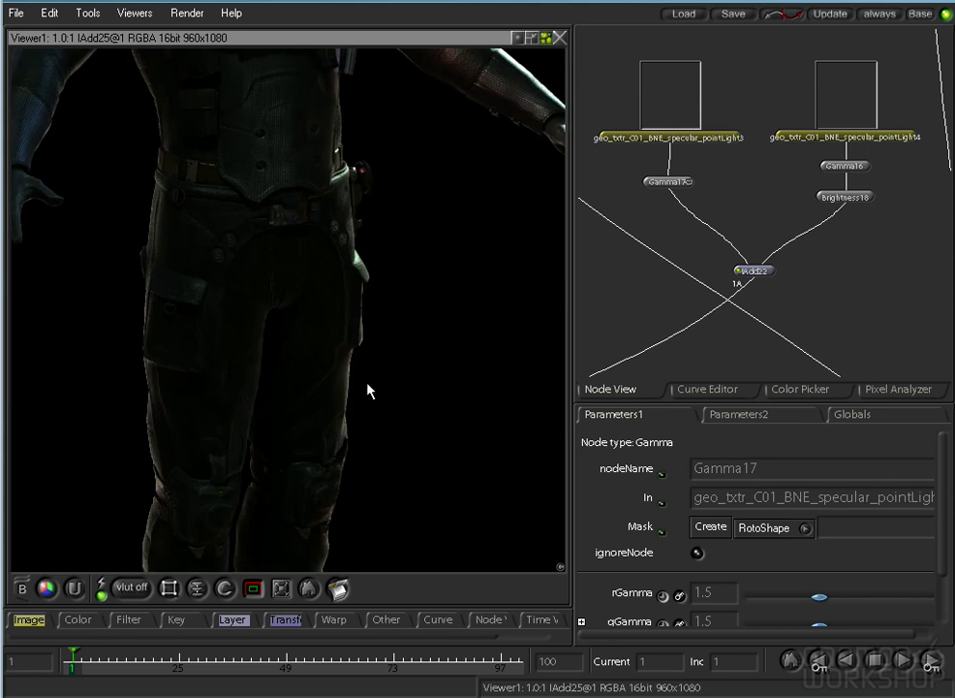
drag(368, 391, 341, 183)
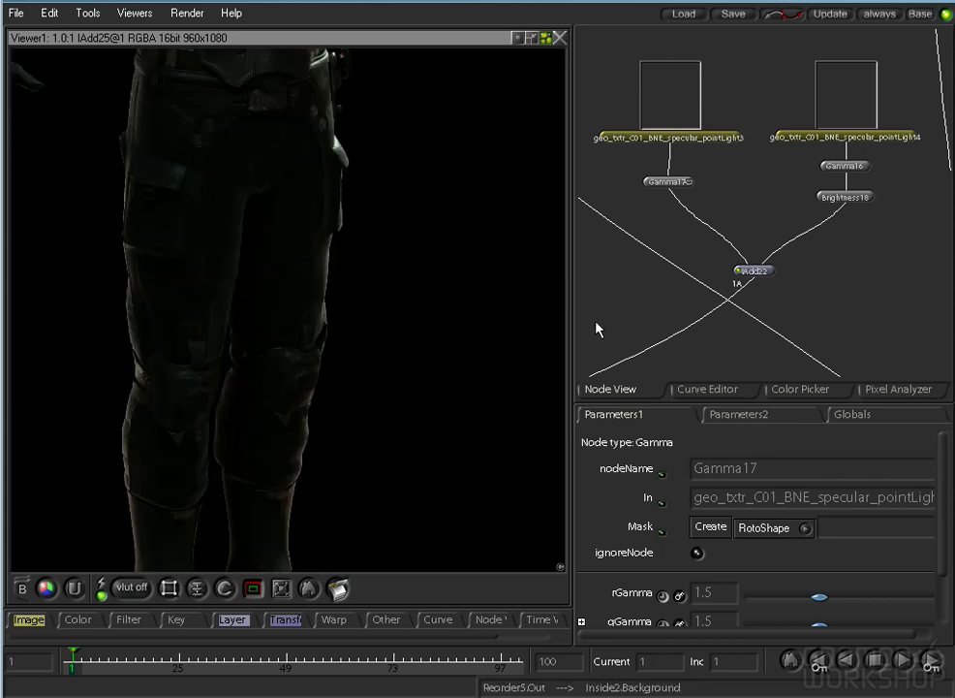
View the geo_txtr_C01_BNE_color2 pass and examine the round blue light on the chest buckle up close.
drag(616, 302, 835, 276)
drag(595, 359, 650, 284)
drag(702, 322, 659, 326)
scroll(659, 333, up, 3)
double_click(814, 250)
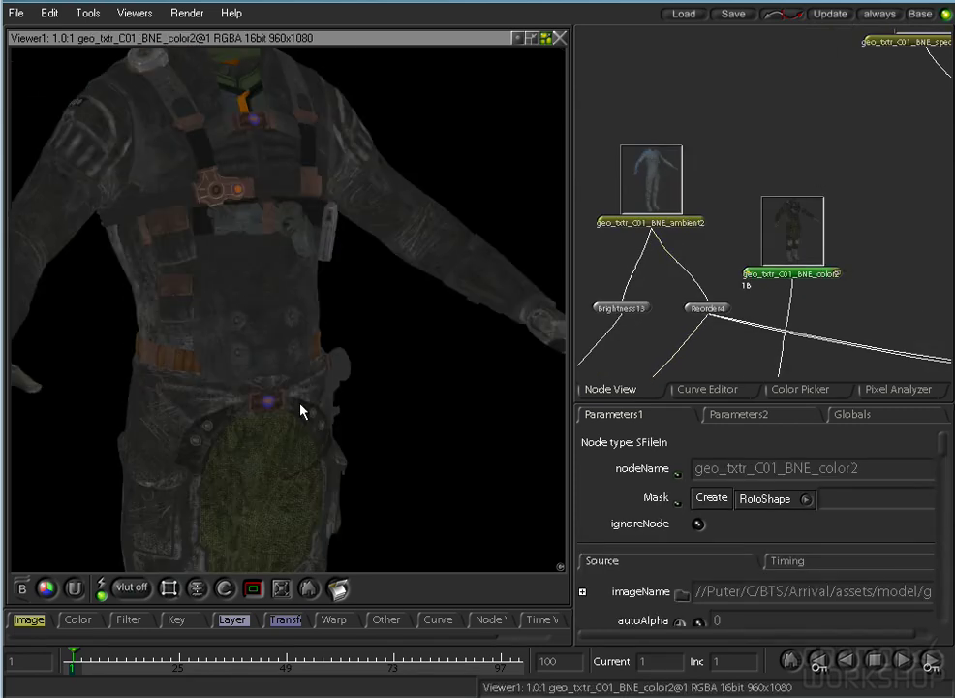
drag(269, 202, 272, 337)
drag(182, 263, 586, 345)
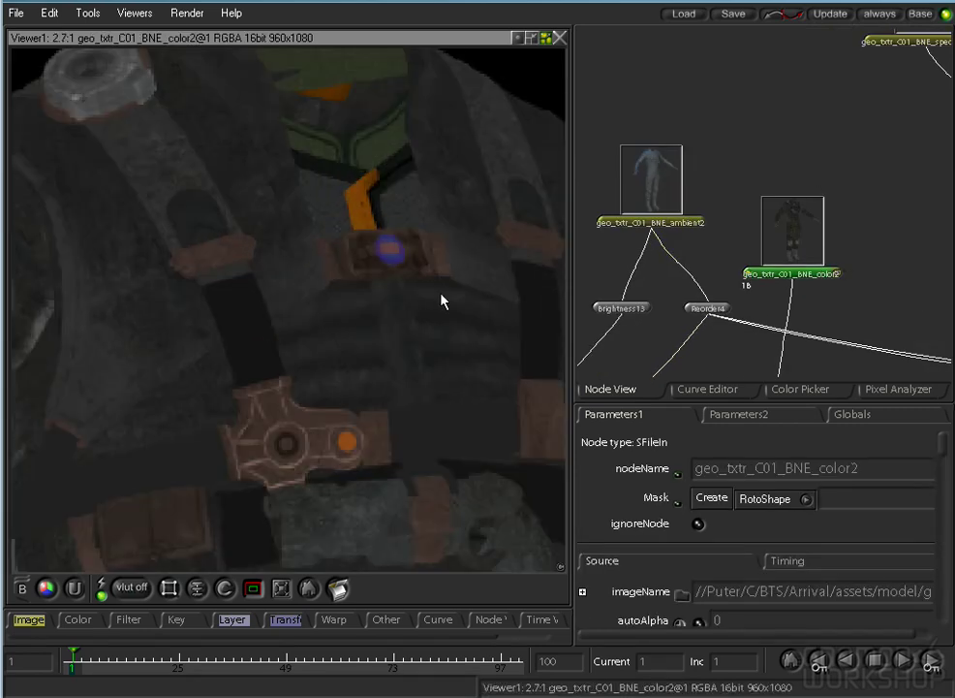
drag(384, 252, 524, 361)
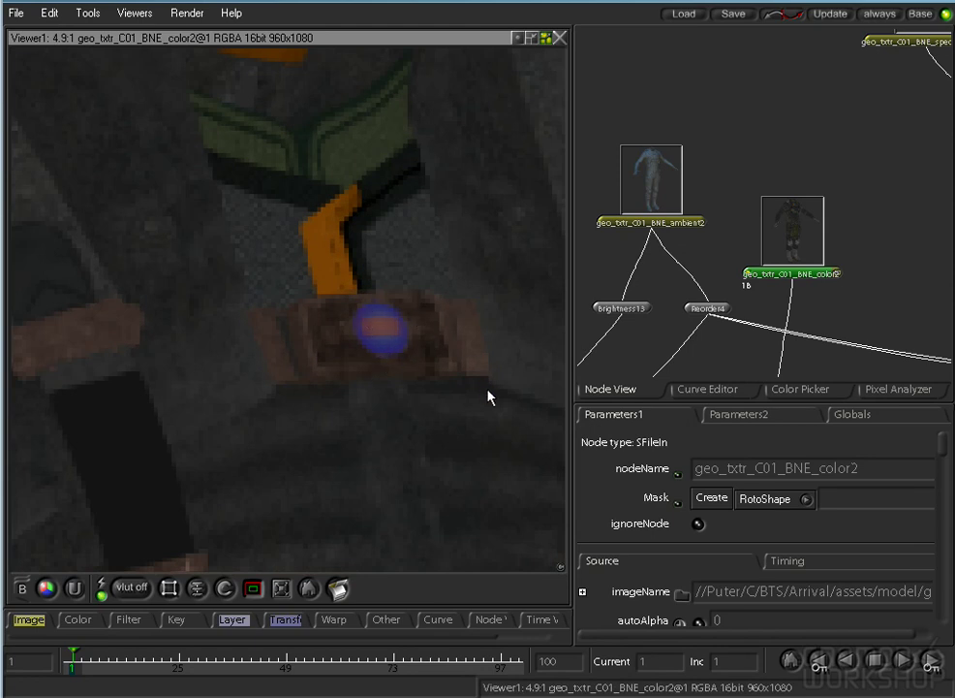
scroll(354, 384, down, 2)
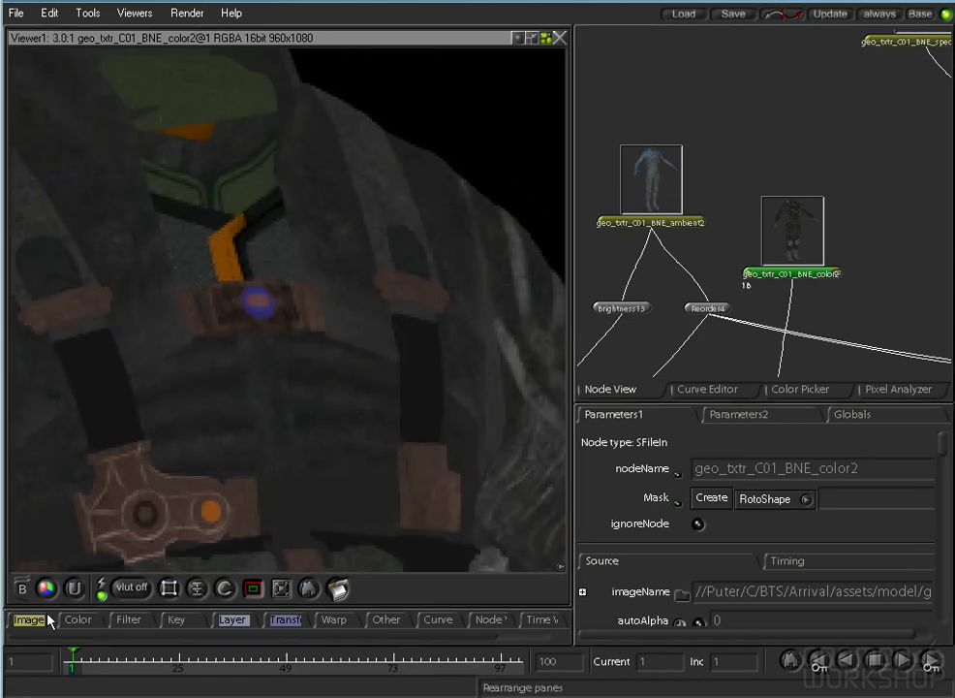
Add a RotoShape node, place it above geo_txtr_C01_BNE_color2, and keep the color pass displayed as drawing reference.
right_click(33, 621)
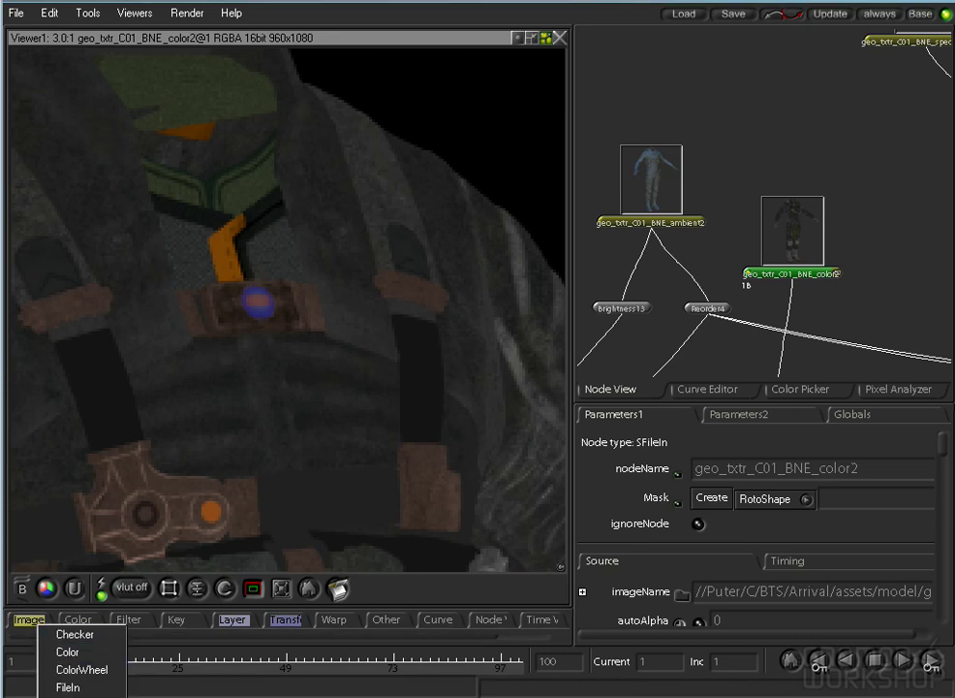
click(70, 695)
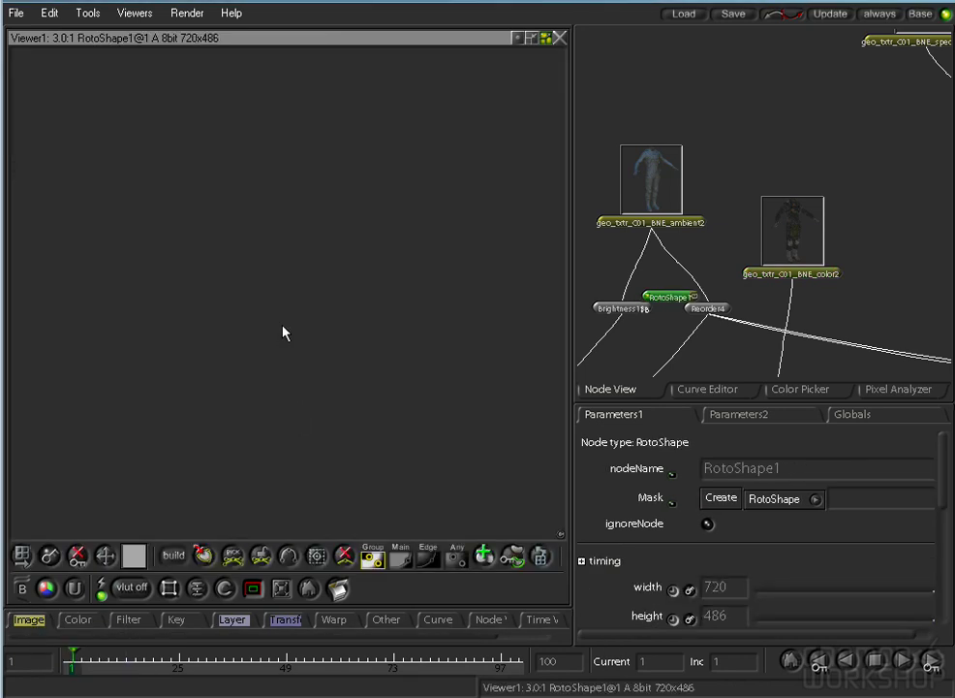
click(752, 275)
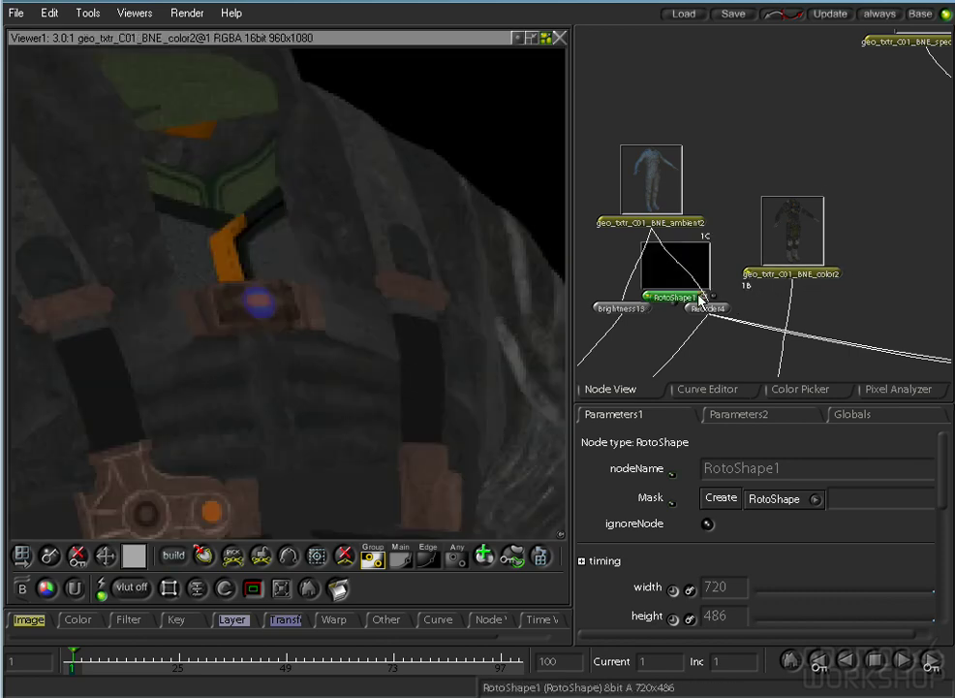
drag(701, 300, 833, 144)
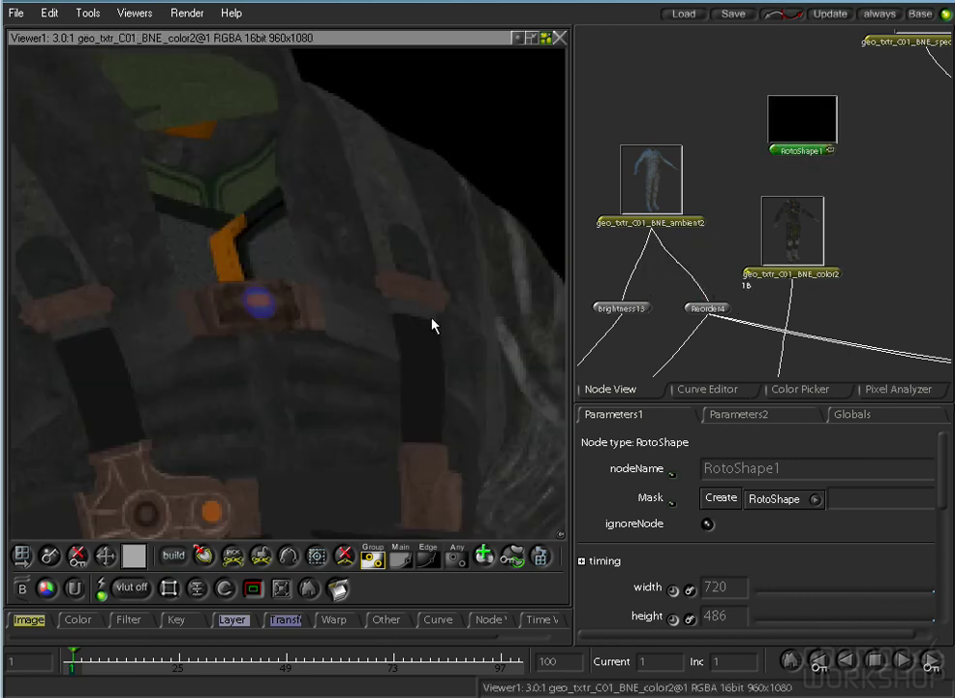
Draw a closed four-point roto shape around the round blue light on the chest buckle.
scroll(215, 308, up, 4)
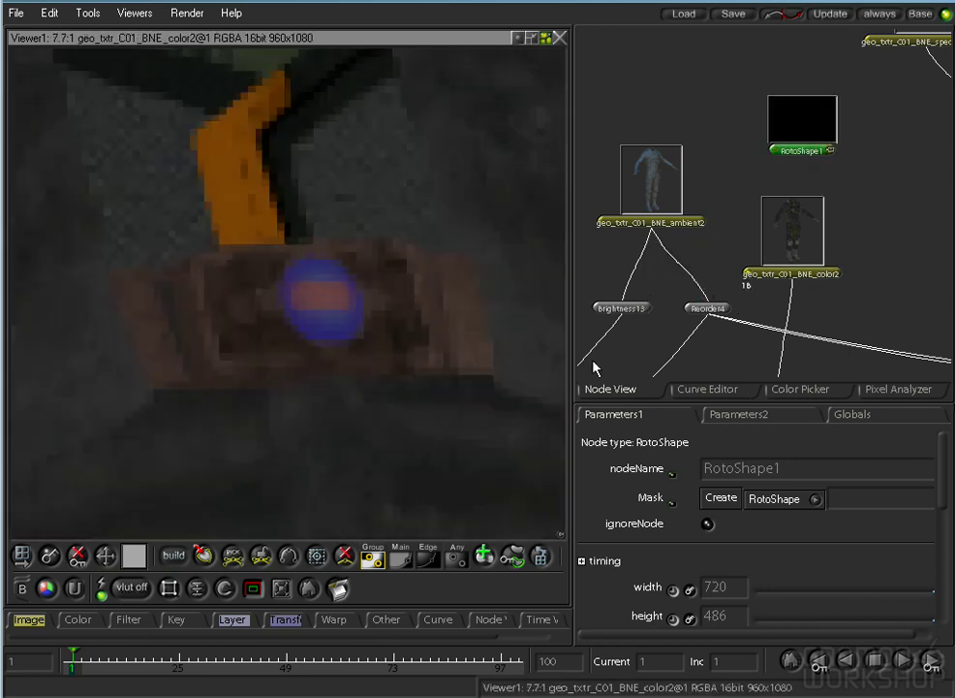
click(289, 270)
mouse_move(285, 320)
mouse_down()
mouse_move(296, 335)
mouse_move(296, 325)
mouse_up()
click(310, 333)
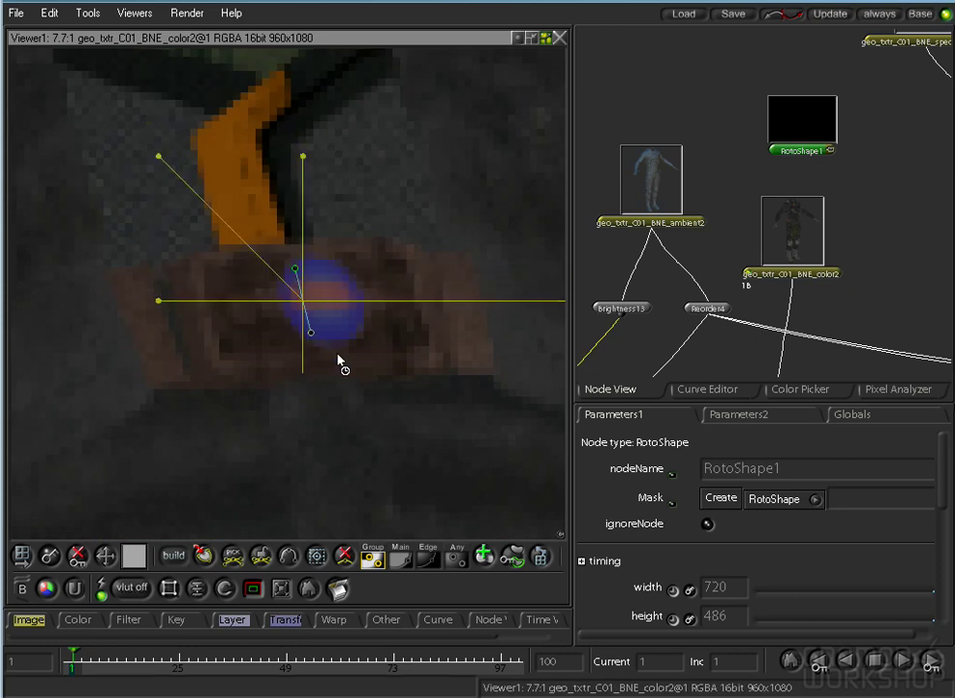
click(358, 318)
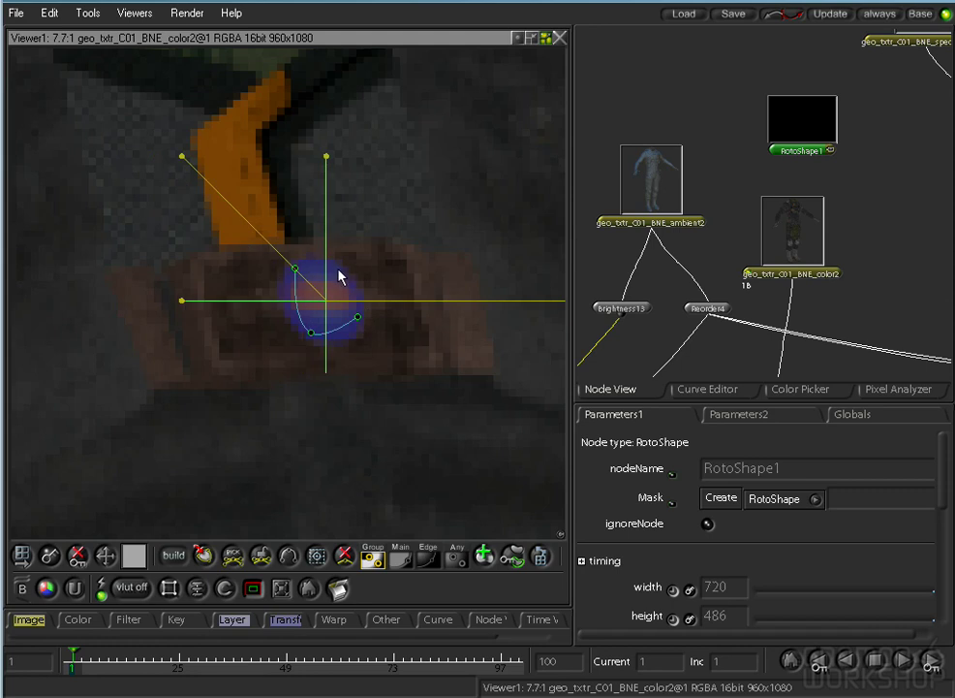
drag(392, 263, 489, 351)
click(377, 304)
drag(377, 304, 297, 310)
mouse_move(204, 331)
mouse_down()
mouse_move(185, 330)
mouse_move(196, 336)
mouse_up()
mouse_move(230, 438)
mouse_down()
mouse_move(212, 439)
mouse_move(225, 439)
mouse_up()
drag(306, 411, 304, 430)
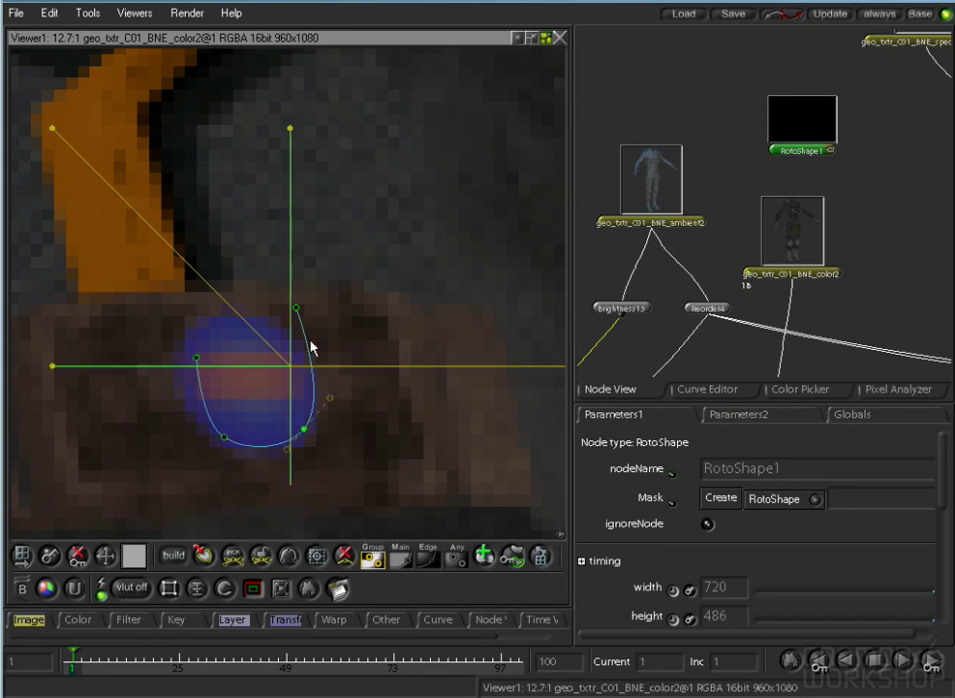
drag(298, 310, 275, 324)
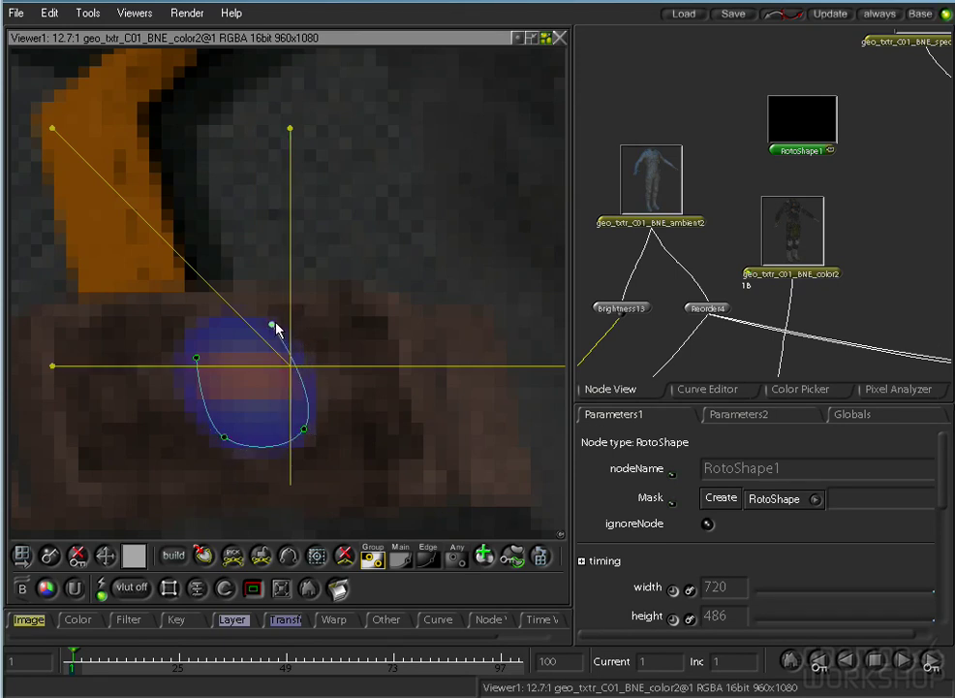
click(171, 556)
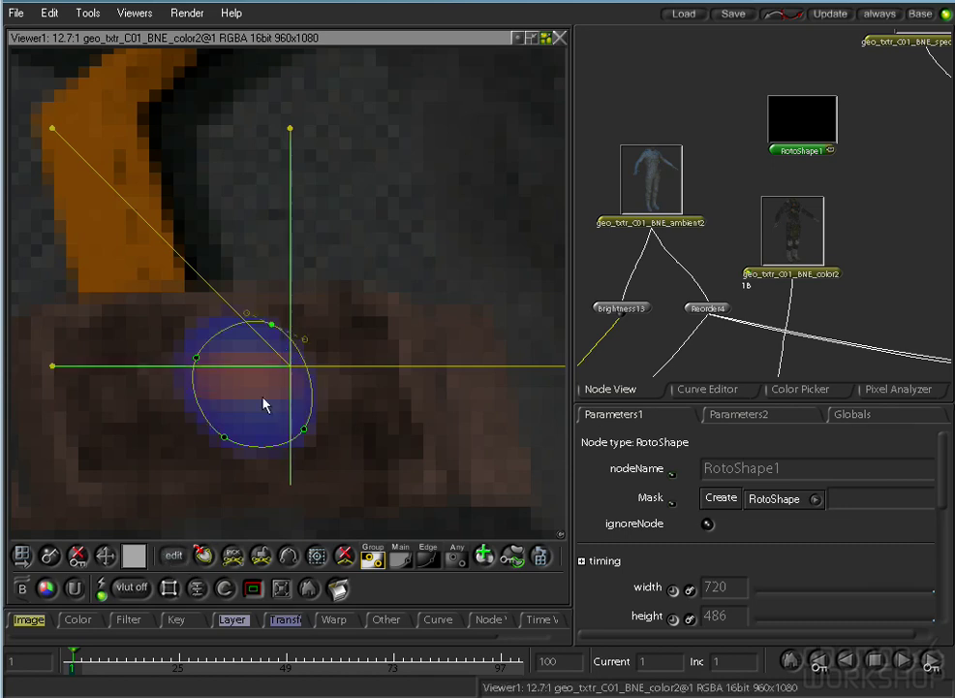
Refine the roto shape's points to fit the blue light's outline and move RotoShape1 beside the geo_txtr_C01_BNE_color2 node.
drag(199, 359, 190, 356)
drag(274, 326, 267, 322)
drag(190, 358, 188, 358)
click(229, 442)
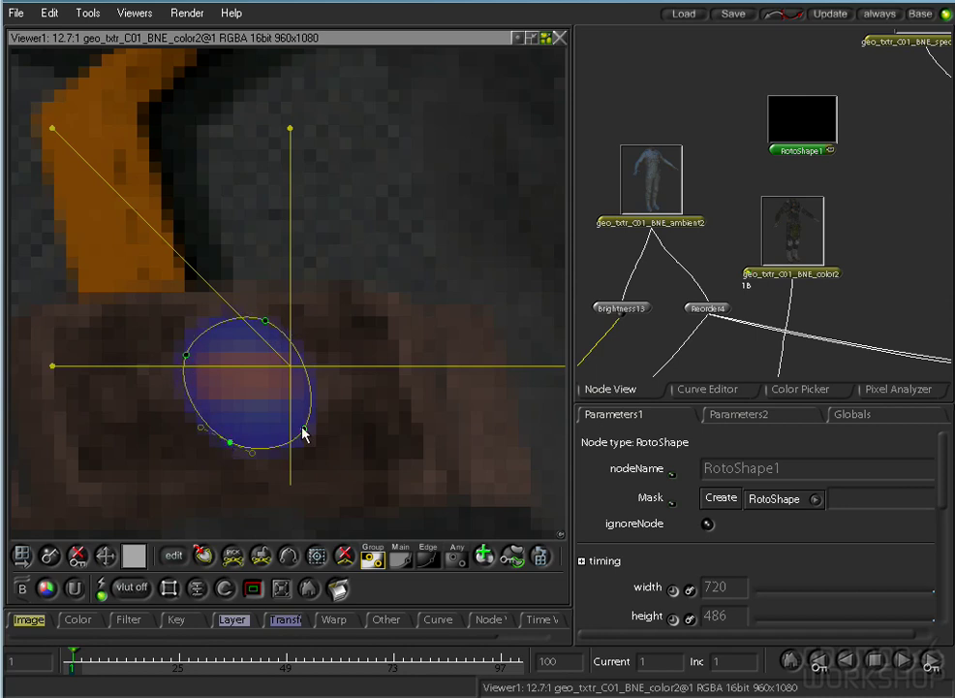
drag(303, 430, 307, 432)
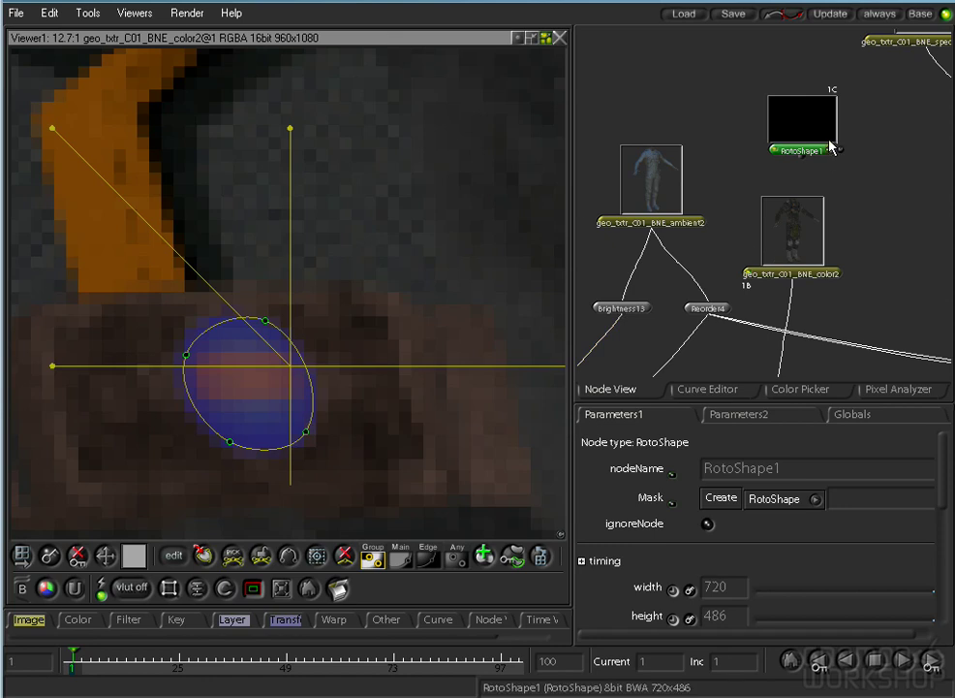
drag(807, 154, 895, 235)
Try a Gamma node after geo_txtr_C01_BNE_color2, masked by RotoShape1, with a gamma of 1.1.
click(792, 231)
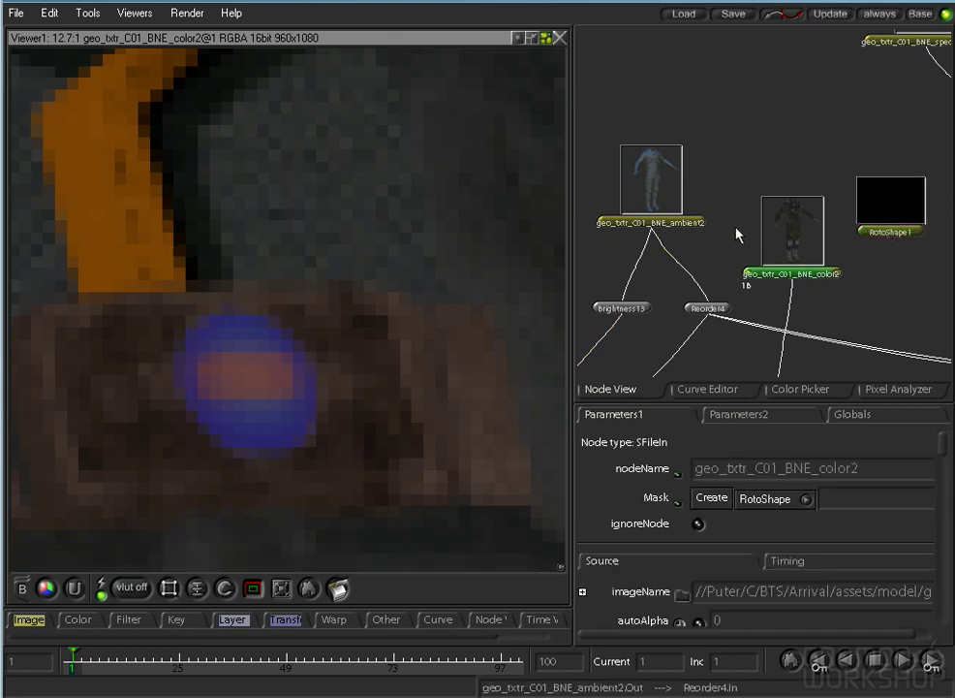
drag(817, 247, 708, 173)
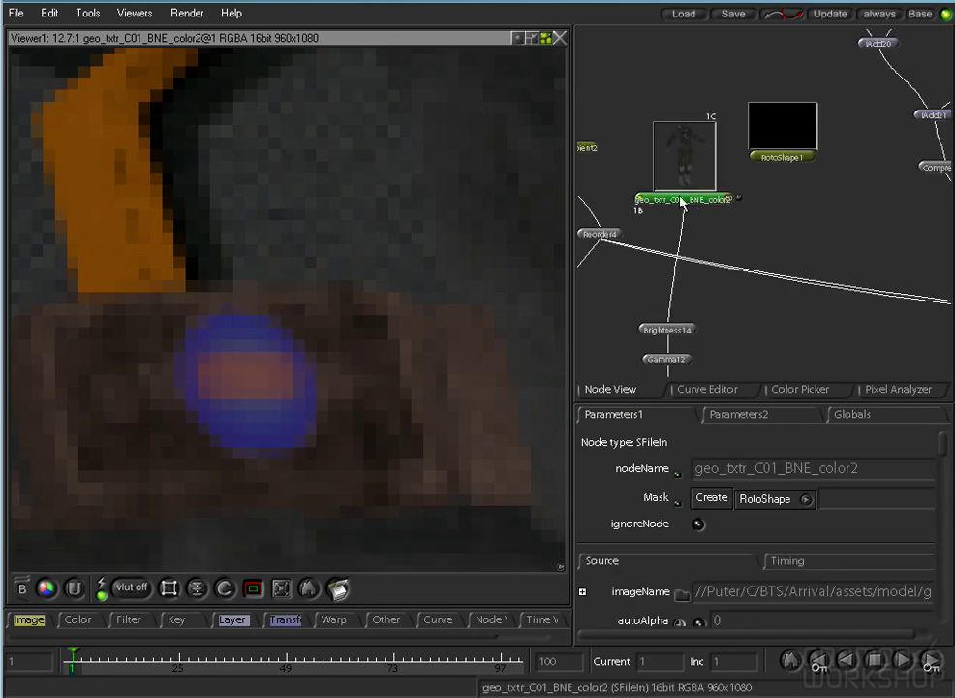
right_click(83, 620)
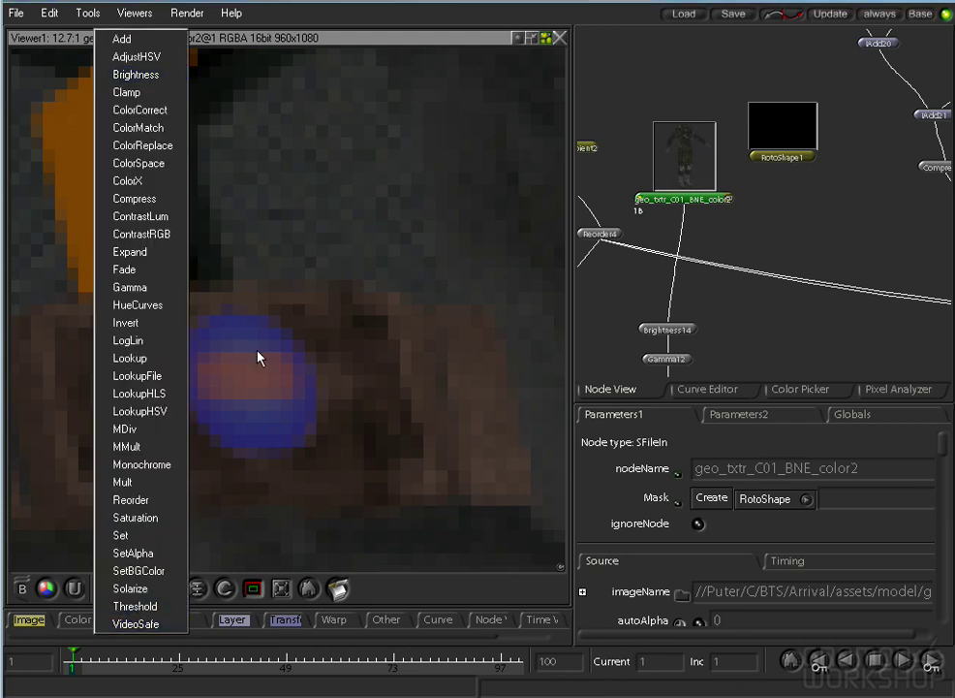
click(135, 286)
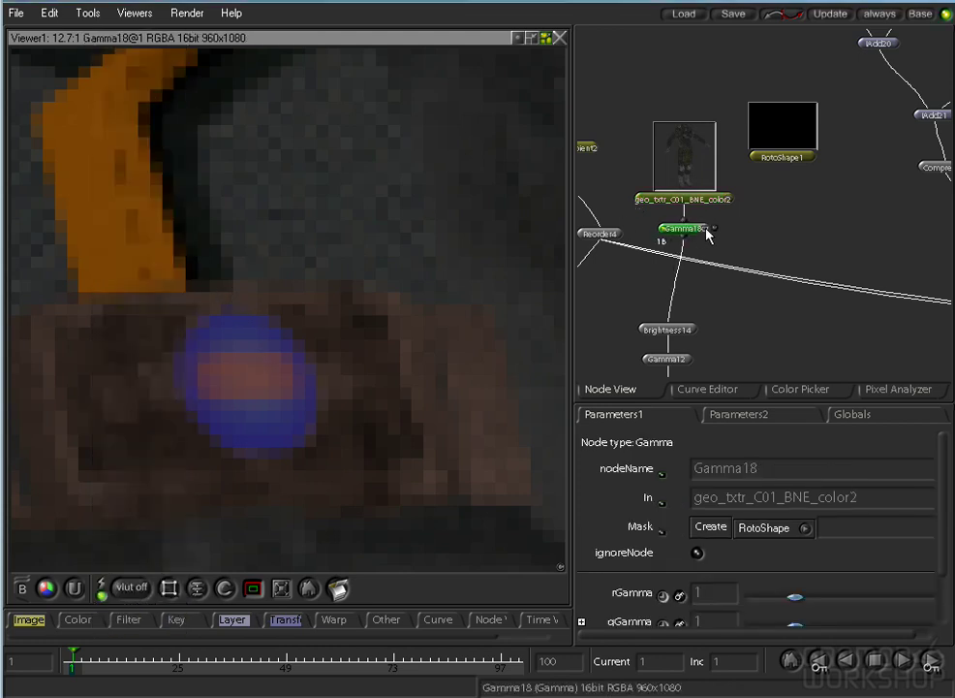
drag(716, 234, 793, 166)
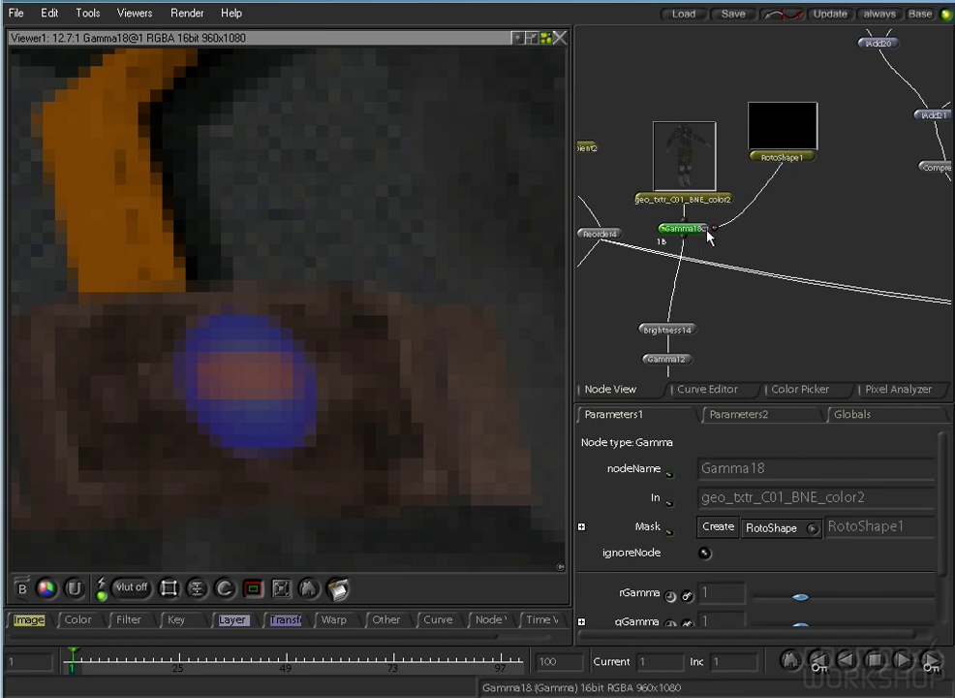
mouse_move(801, 597)
mouse_down()
mouse_move(864, 603)
mouse_move(812, 596)
mouse_up()
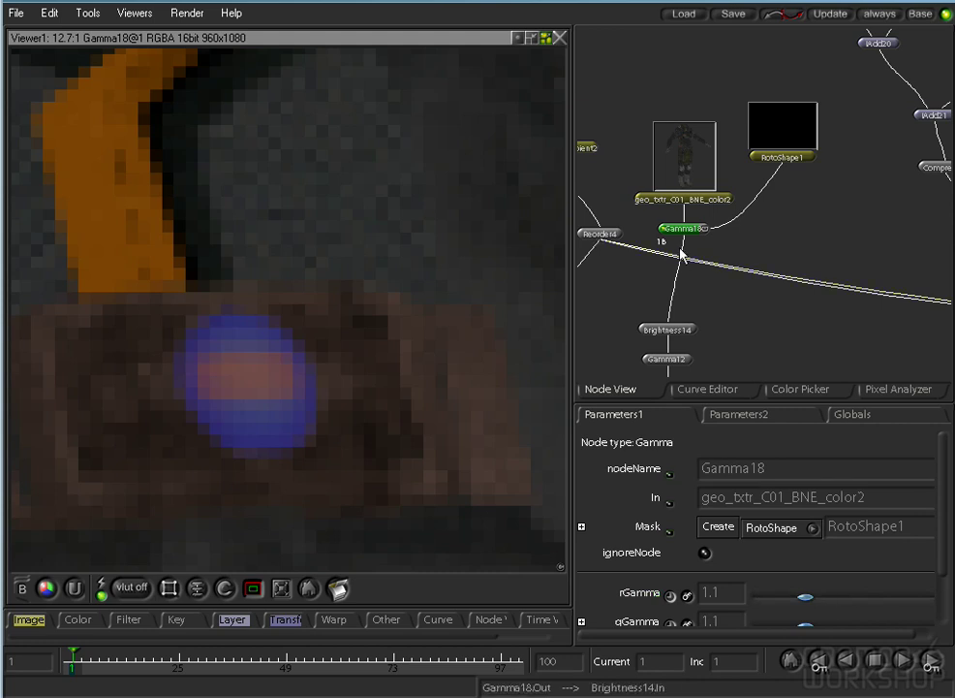
Insert a Brightness node between the geo_txtr_C01_BNE_color2 pass and Brightness14.
click(693, 198)
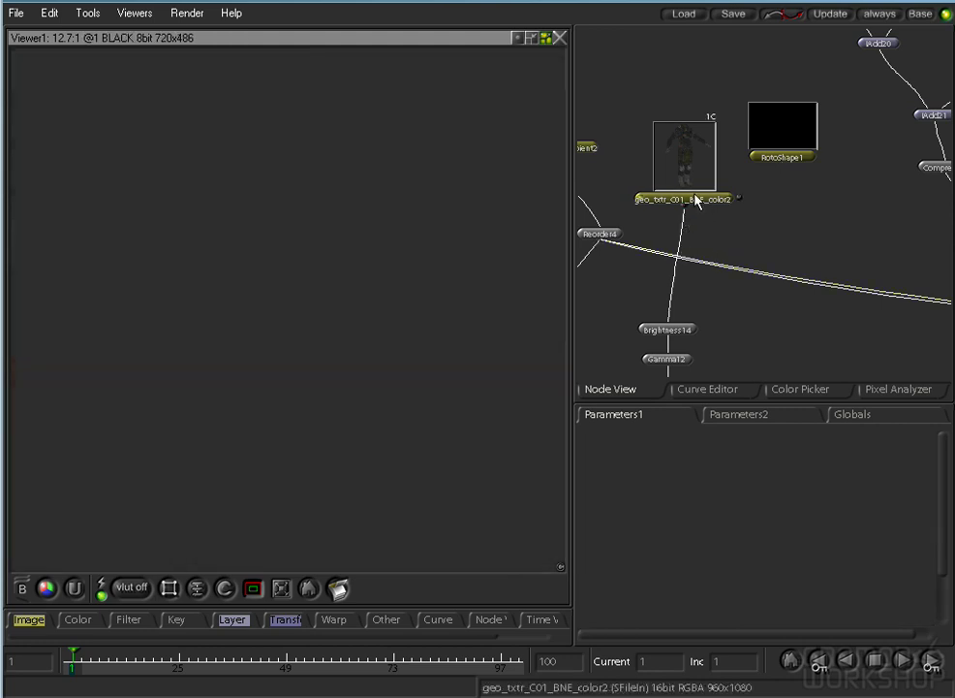
right_click(84, 628)
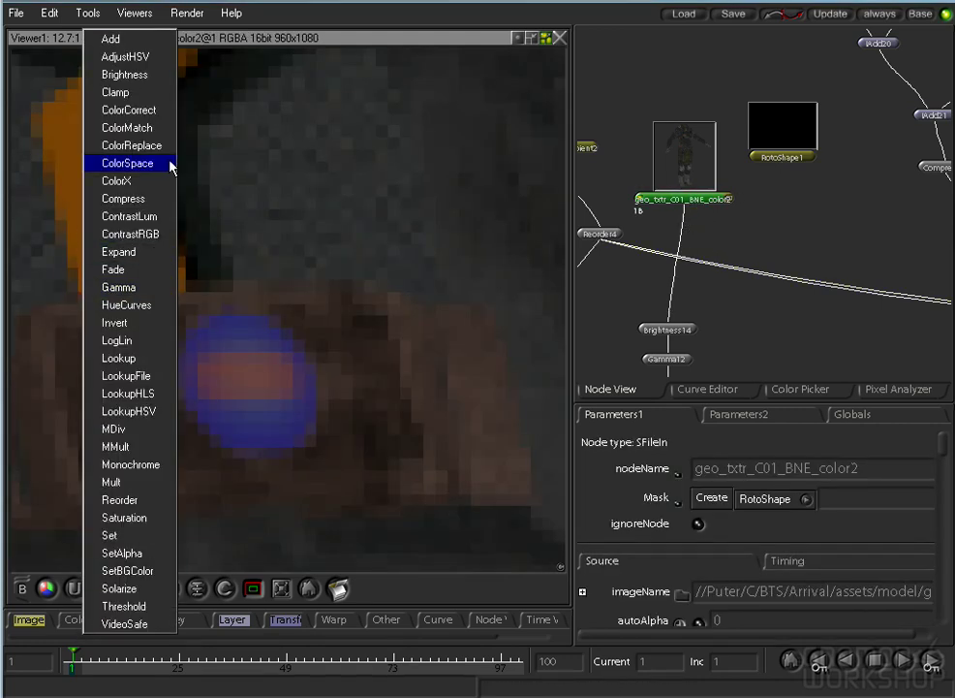
click(147, 74)
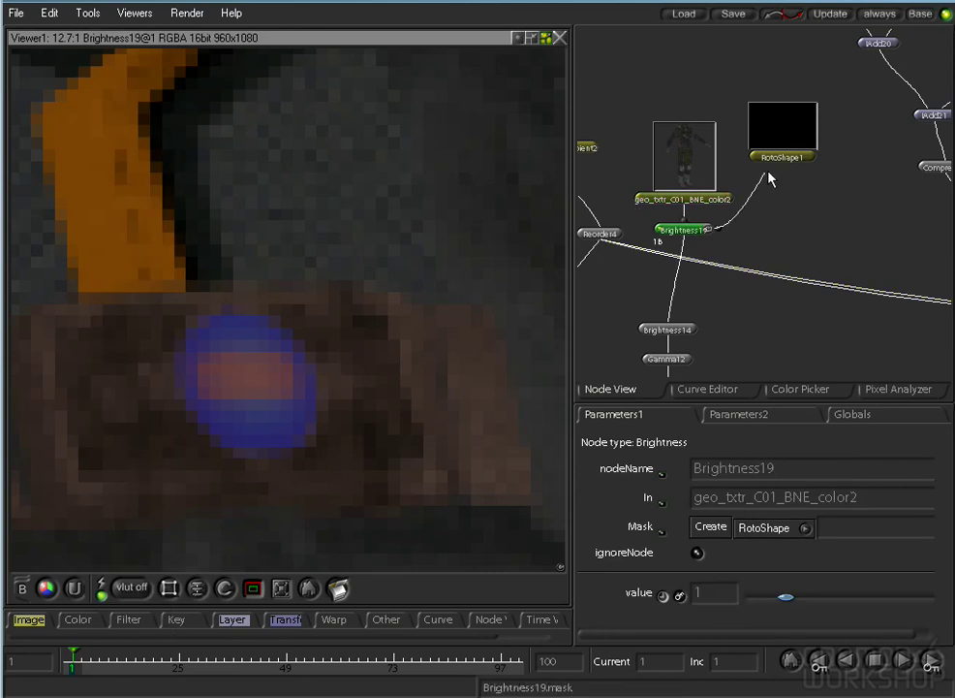
Try masking Brightness19 with RotoShape1 at a value of 1.4, and delete the Brightness19 node.
drag(772, 177, 780, 158)
mouse_move(810, 598)
mouse_down()
mouse_move(827, 606)
mouse_move(812, 604)
mouse_up()
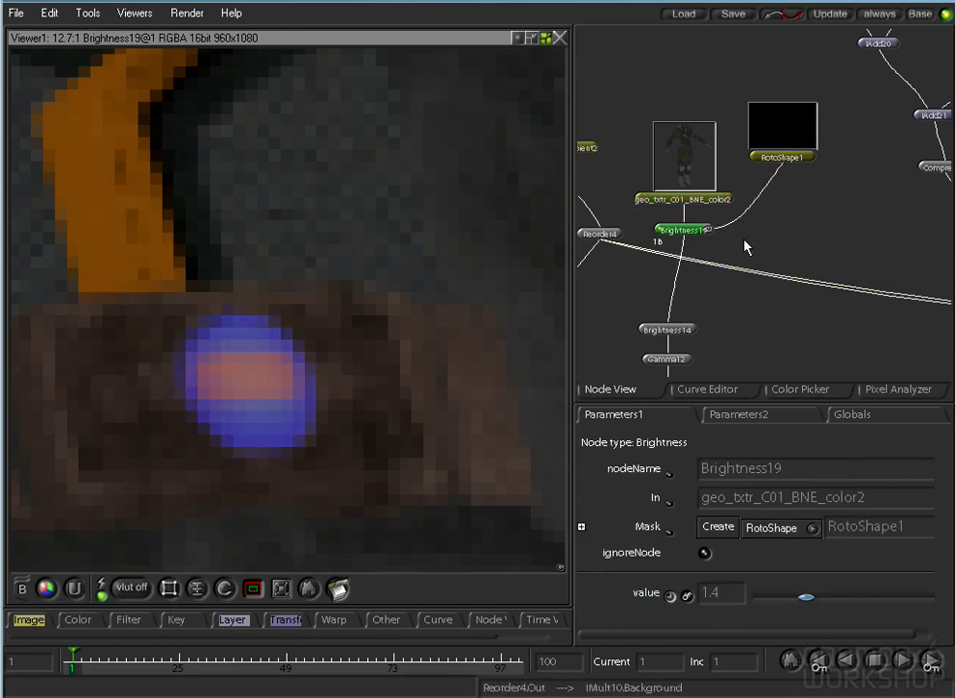
key(Delete)
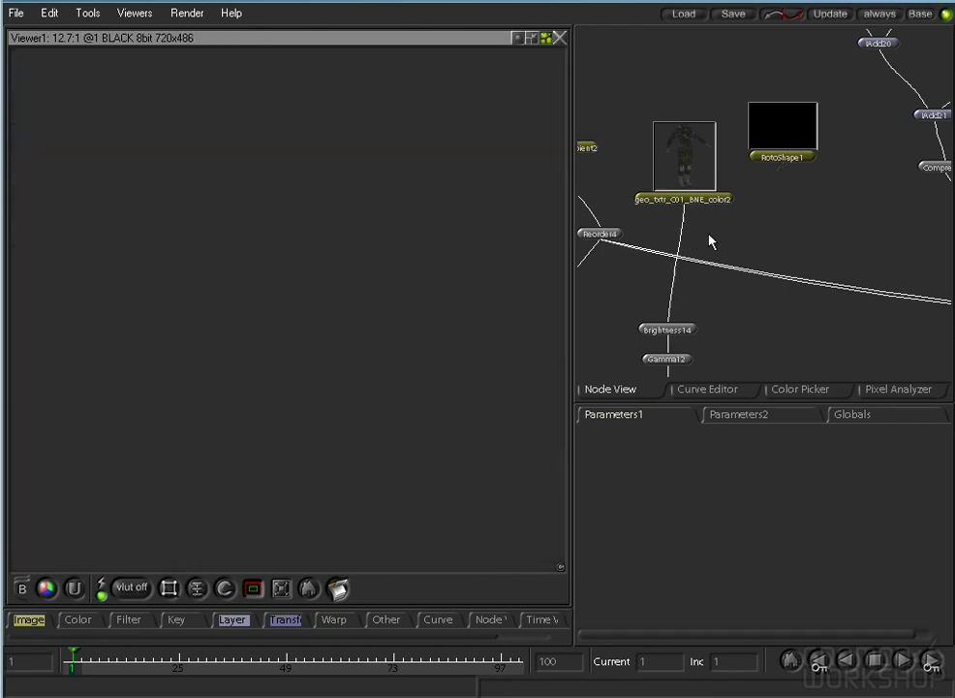
Insert a KeyMix node between geo_txtr_C01_BNE_color2 and Brightness14, using RotoShape1 as its key.
double_click(714, 197)
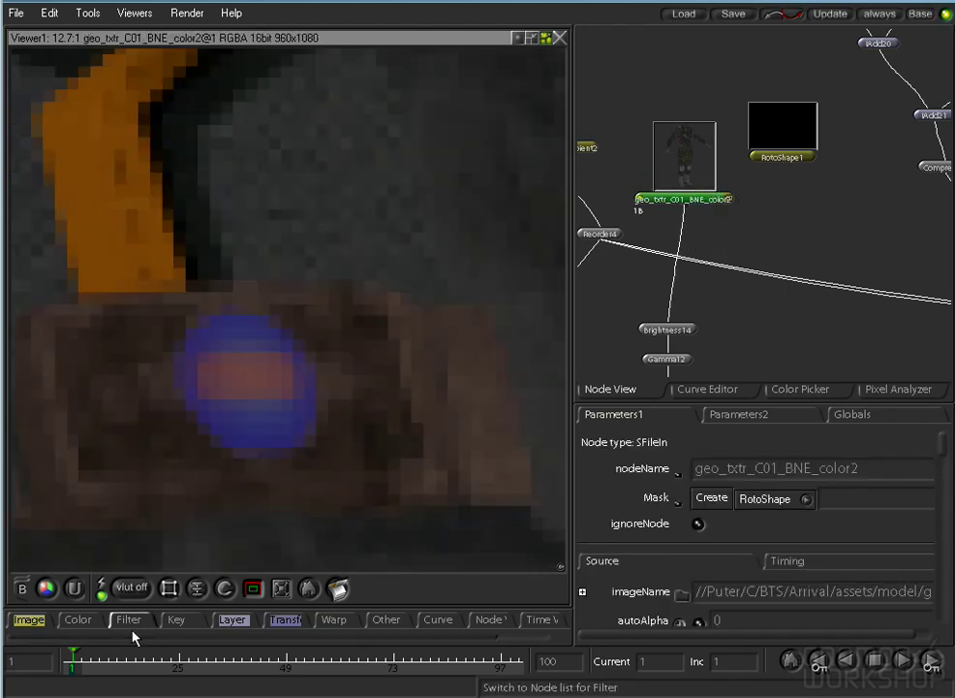
right_click(242, 621)
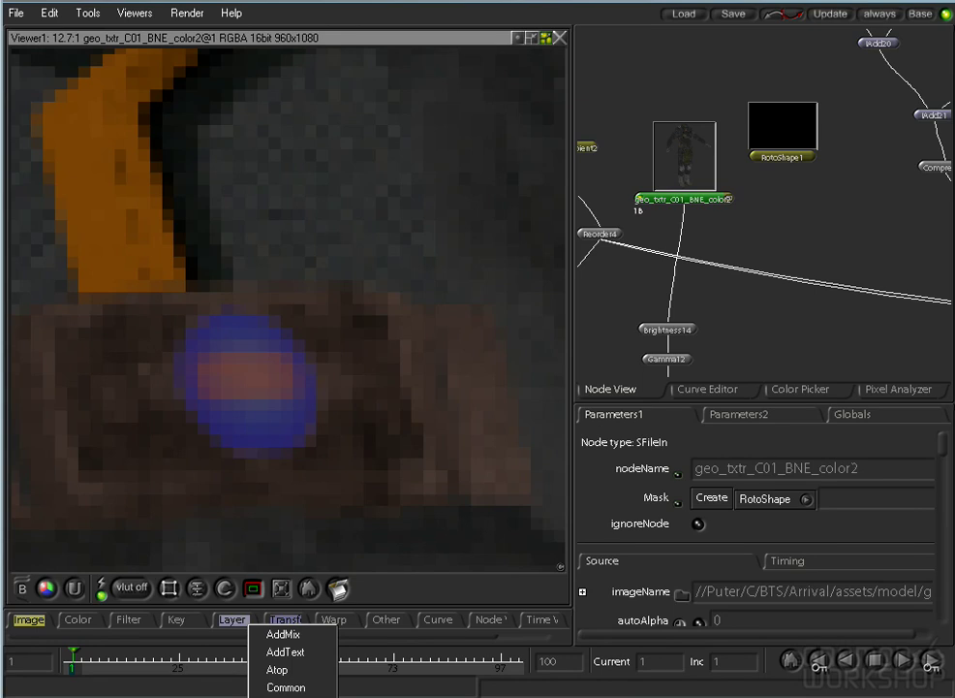
click(285, 696)
drag(691, 230, 794, 174)
drag(682, 181, 675, 136)
drag(702, 267, 697, 241)
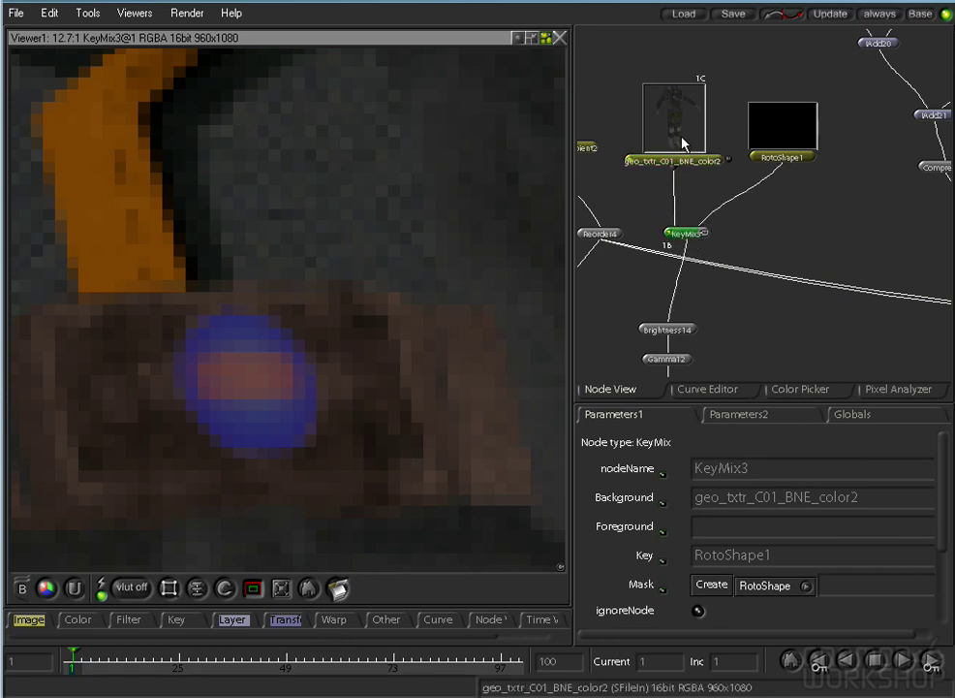
Branch a Brightness node off geo_txtr_C01_BNE_color2 and space it out above KeyMix3.
click(95, 621)
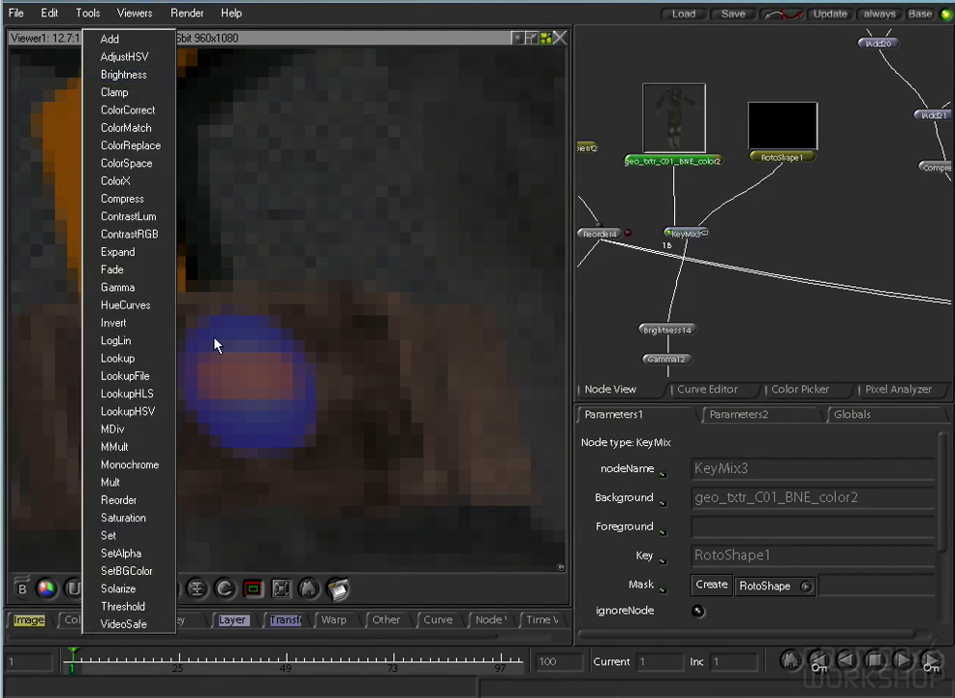
click(144, 75)
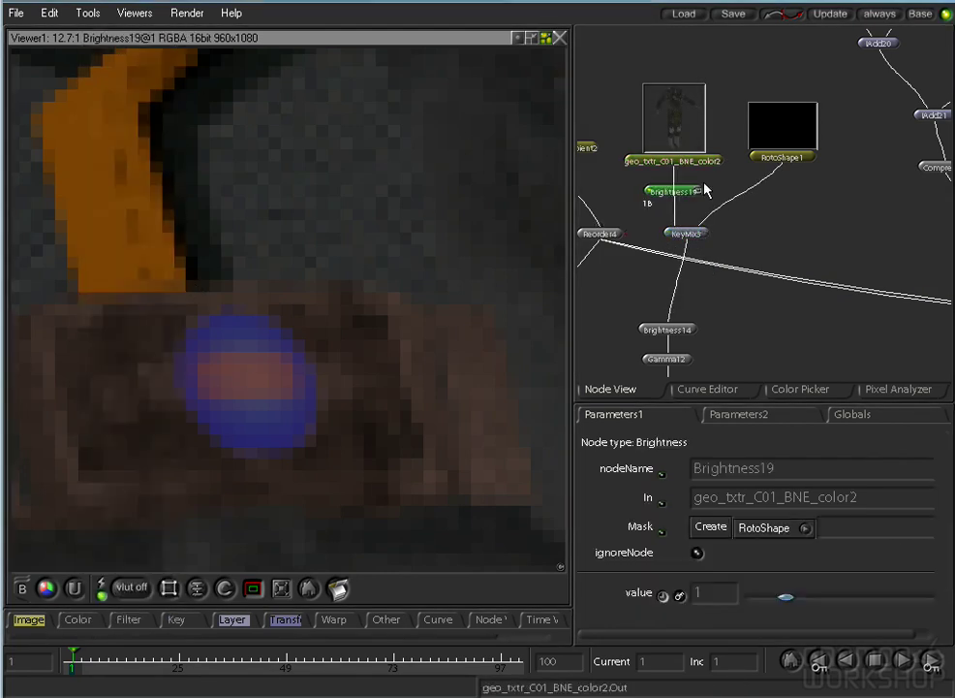
drag(689, 198, 709, 187)
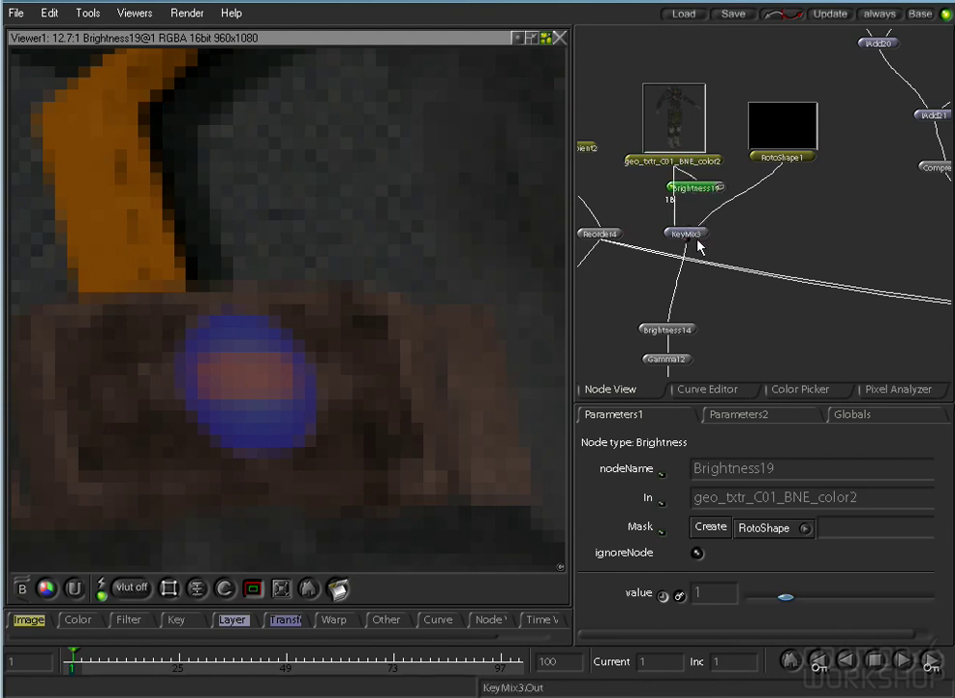
drag(700, 241, 705, 262)
Add a Saturation node after Brightness19 and feed it into KeyMix3 as the foreground.
click(700, 188)
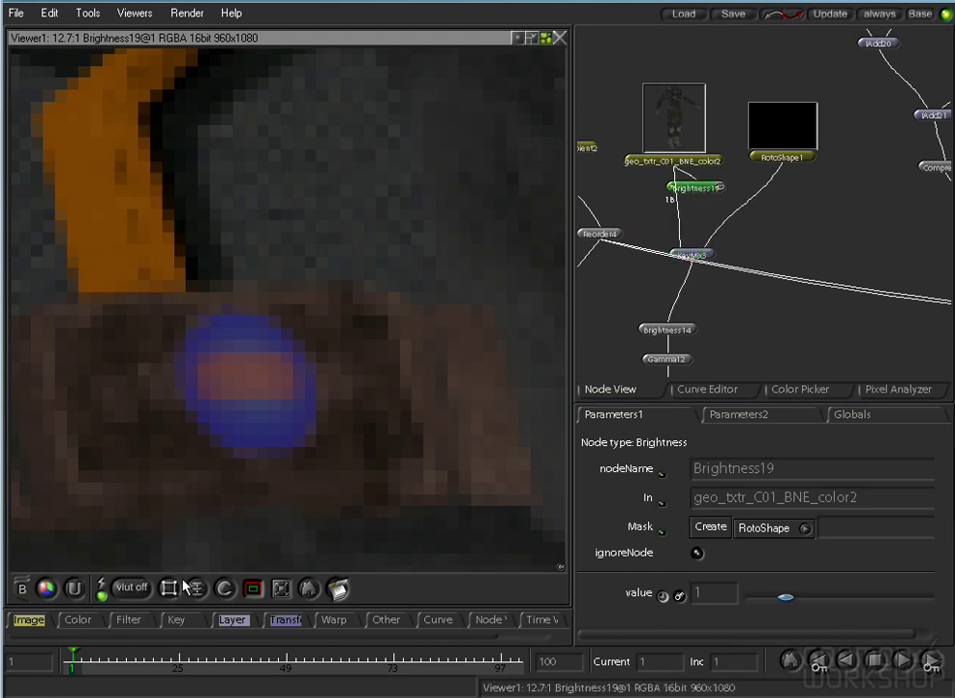
right_click(94, 627)
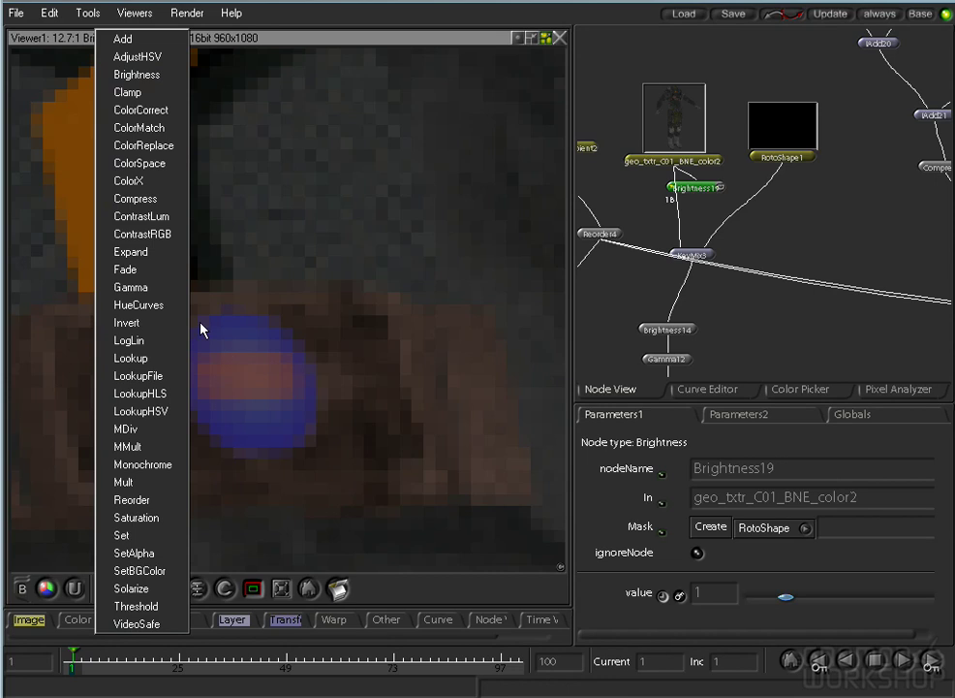
click(147, 517)
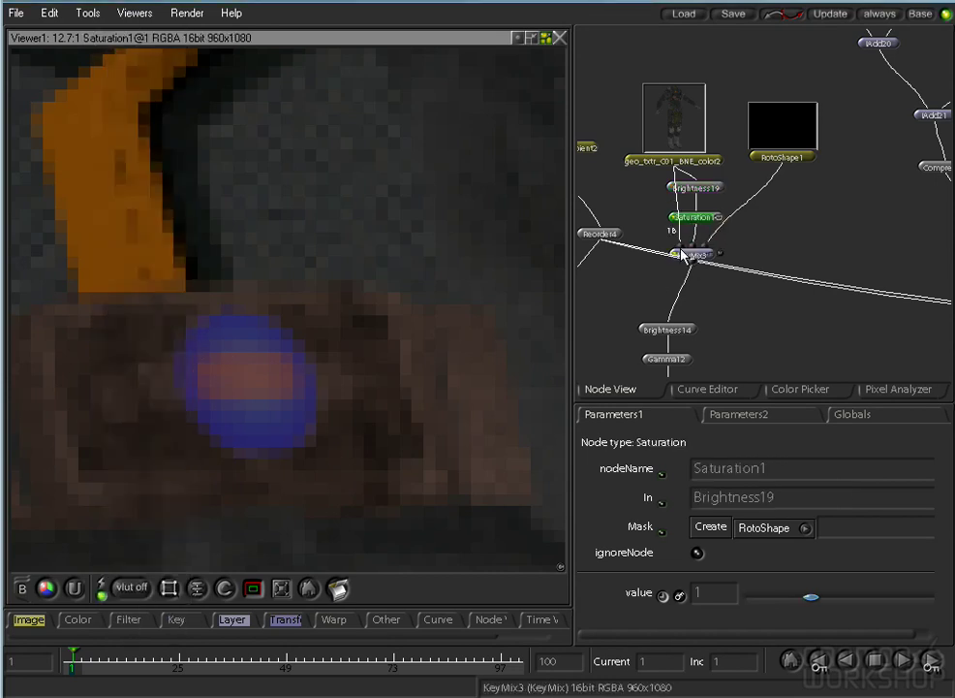
With KeyMix3 displayed, set Brightness19 to 2 and Saturation1 to 2.2.
click(680, 254)
click(720, 188)
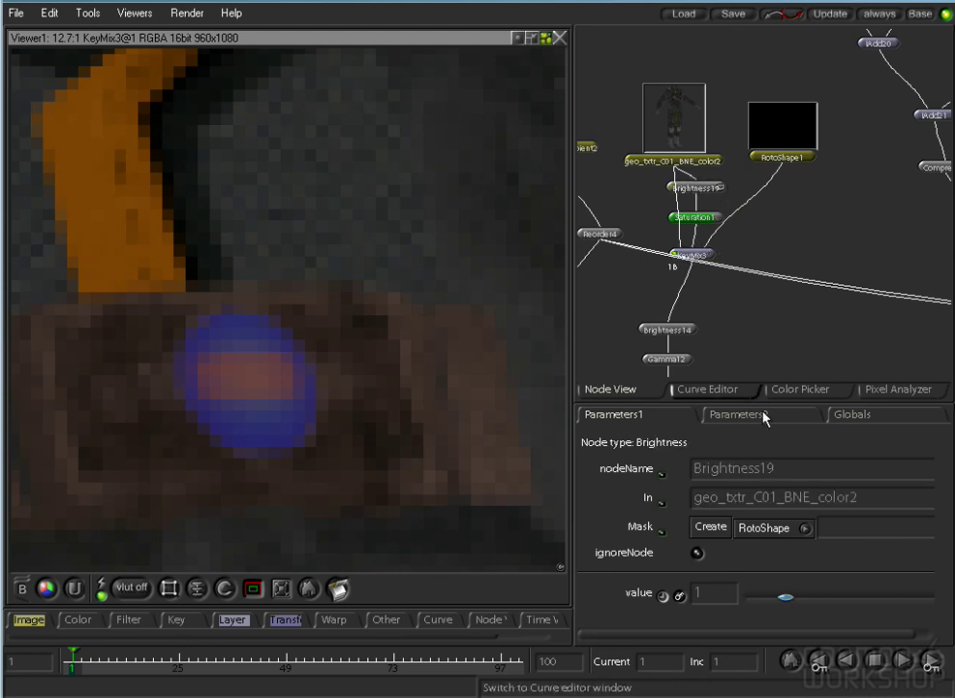
drag(808, 602, 905, 616)
click(721, 219)
scroll(429, 371, down, 5)
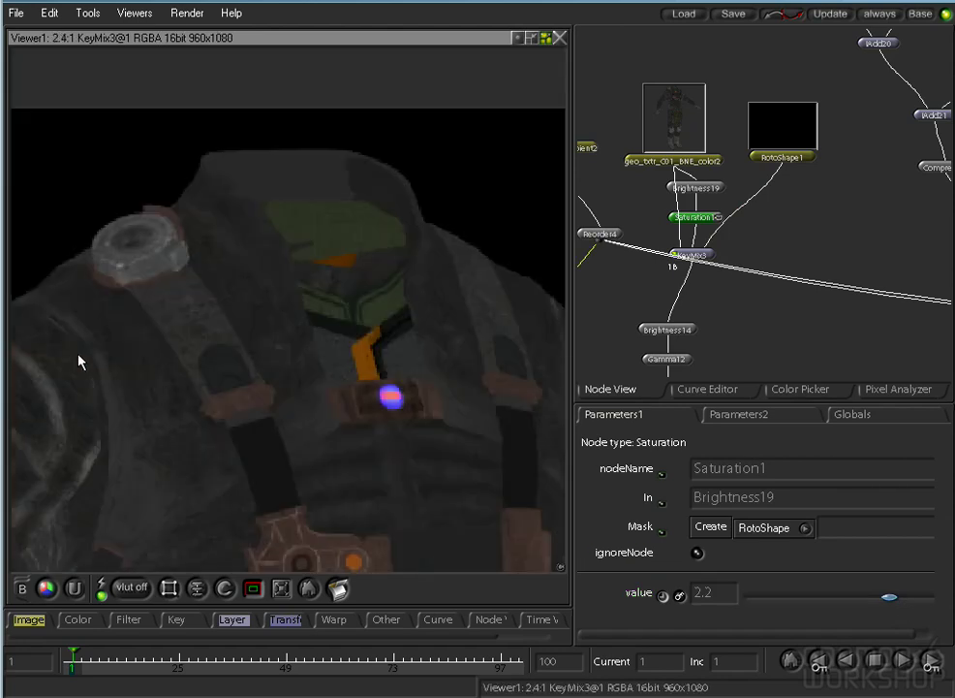
Add a second four-point shape to RotoShape1 around the blue light on the waist buckle.
drag(507, 472, 394, 345)
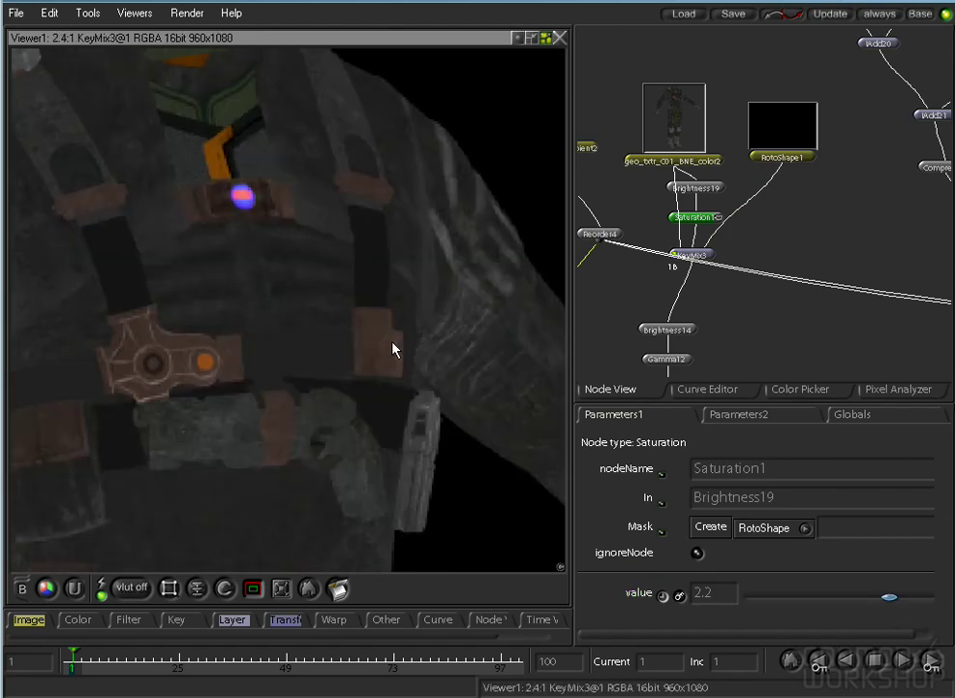
click(812, 158)
mouse_move(347, 394)
mouse_down()
mouse_move(336, 78)
mouse_move(350, 206)
mouse_up()
scroll(350, 206, up, 5)
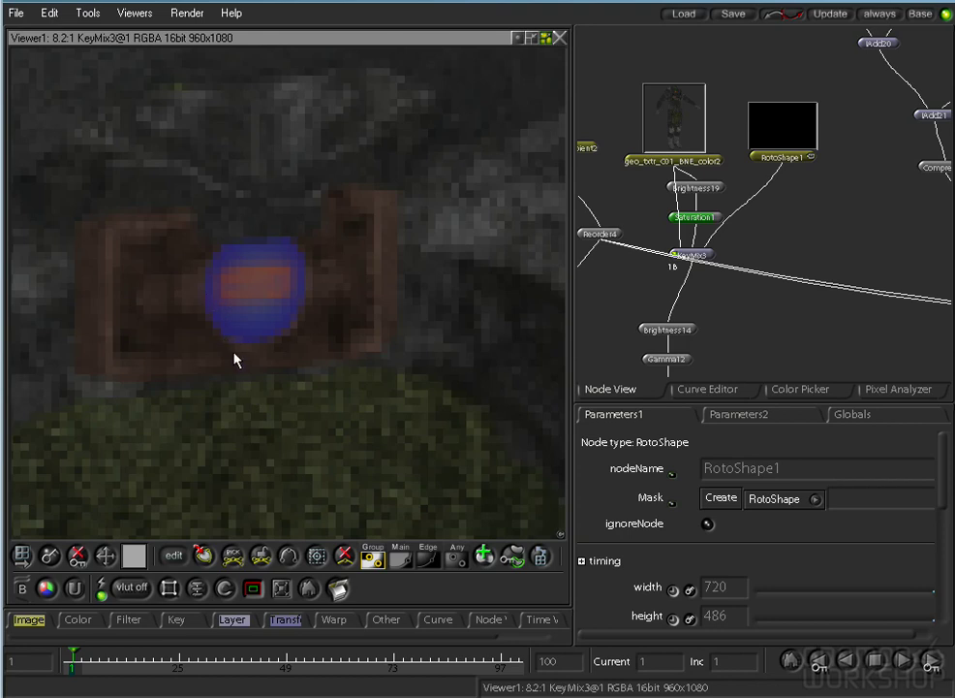
click(173, 556)
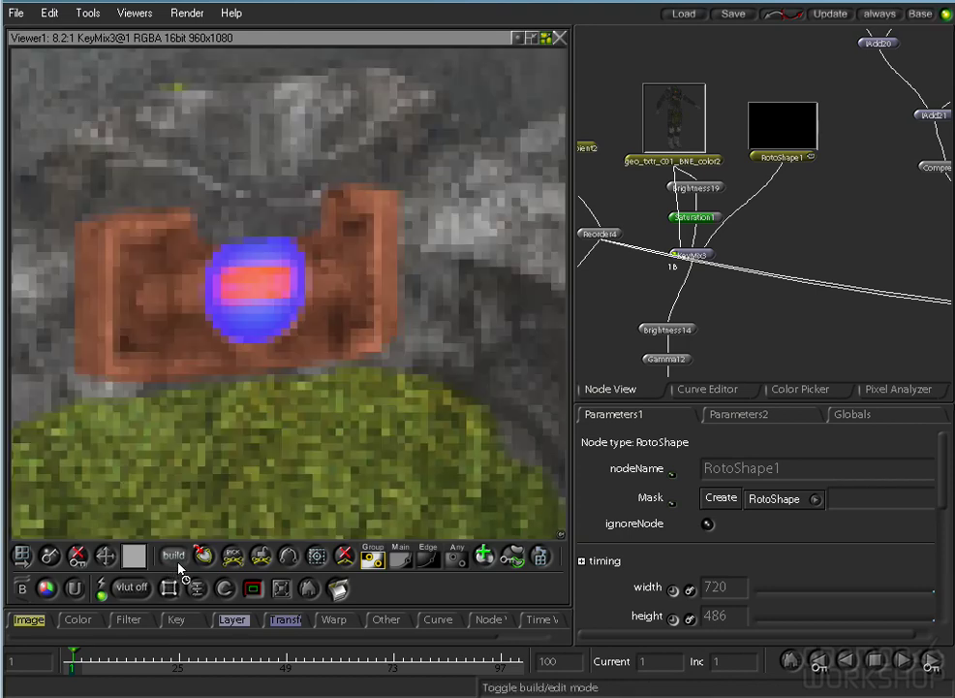
click(173, 556)
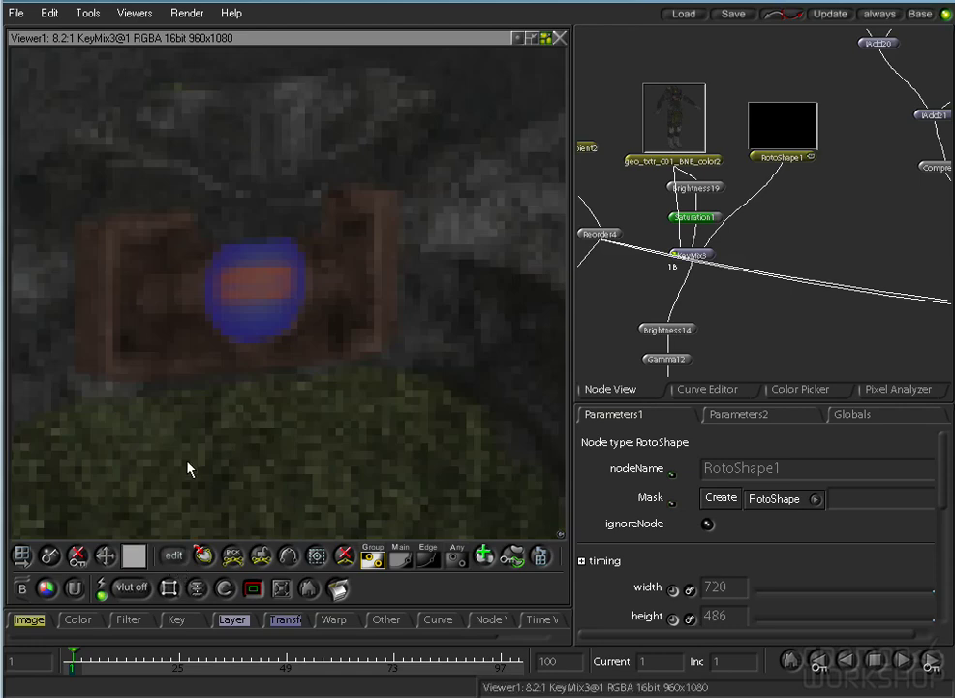
click(484, 553)
click(203, 296)
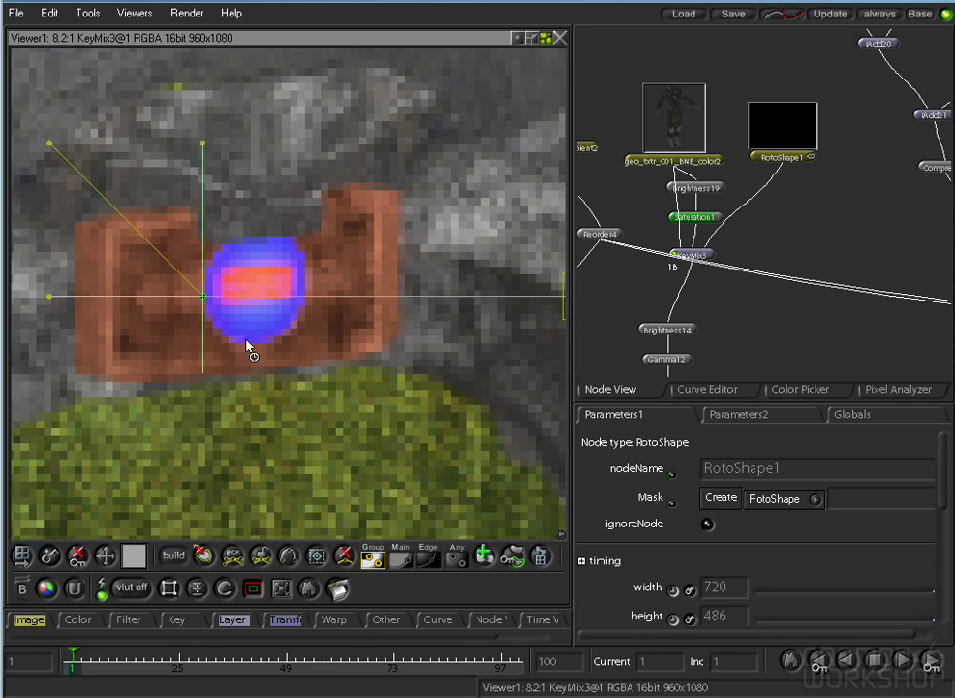
click(289, 326)
click(296, 253)
click(231, 240)
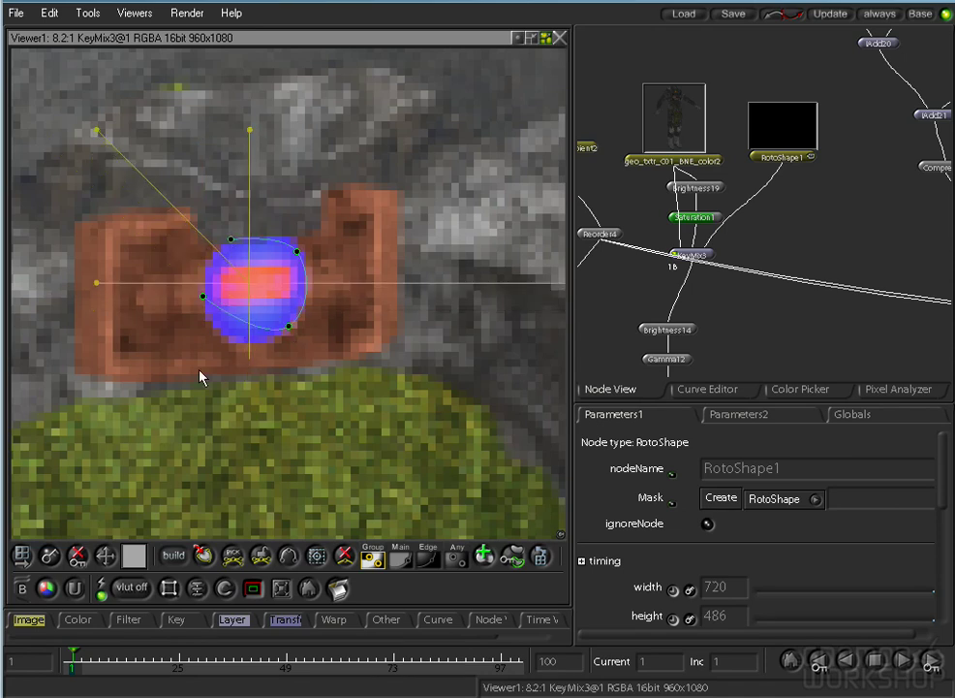
Close the waist shape and adjust its lower points to fit the blue light's outline.
click(175, 558)
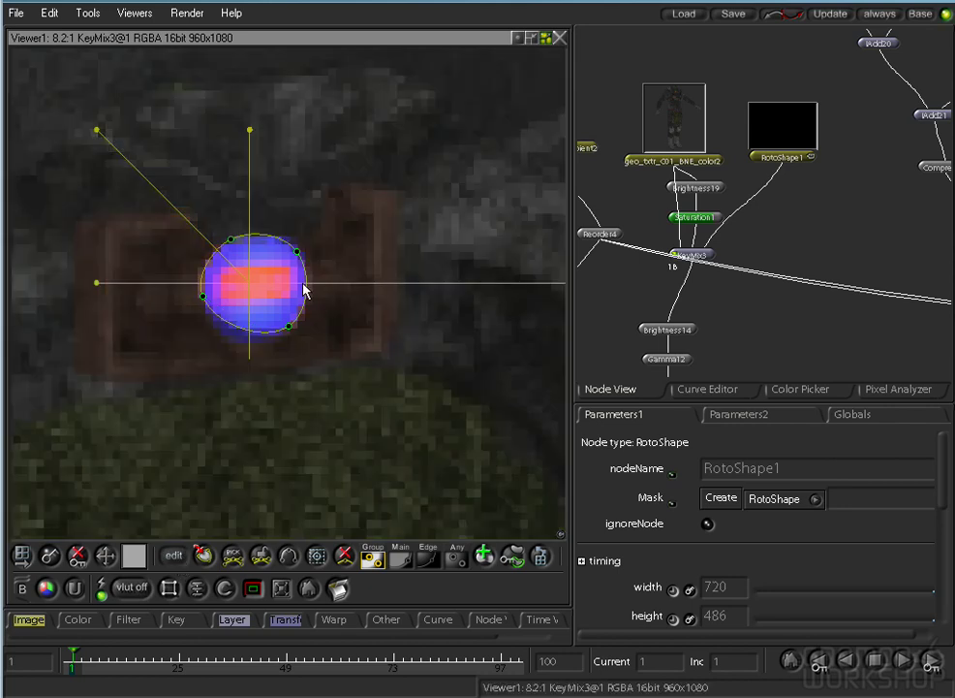
drag(284, 330, 277, 334)
drag(208, 302, 206, 306)
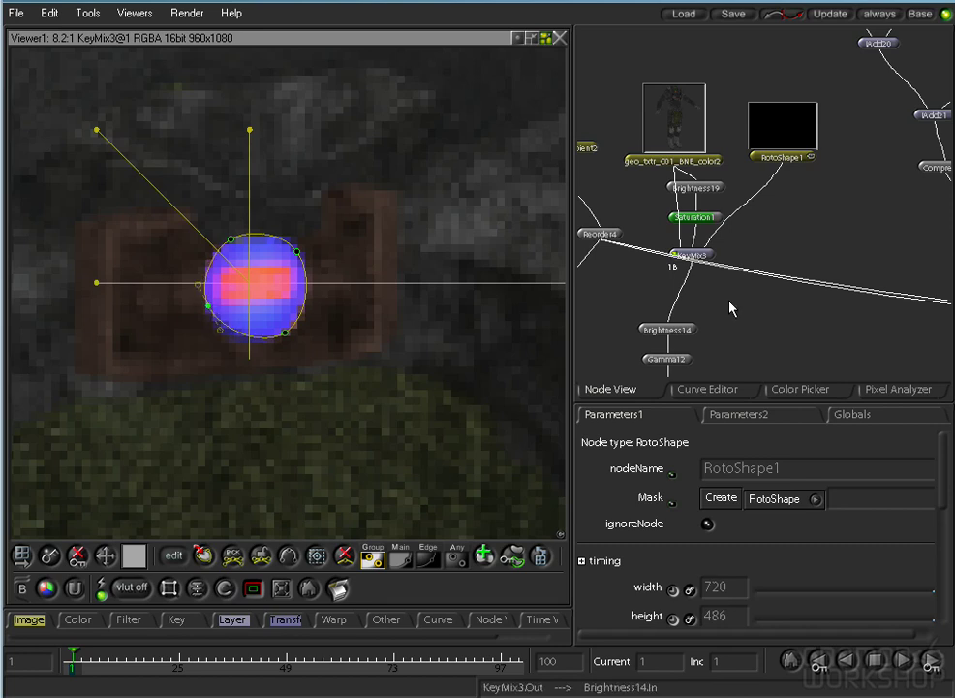
Check both buckle lights on the whole character and display the final IAdd25 composite.
scroll(114, 325, down, 5)
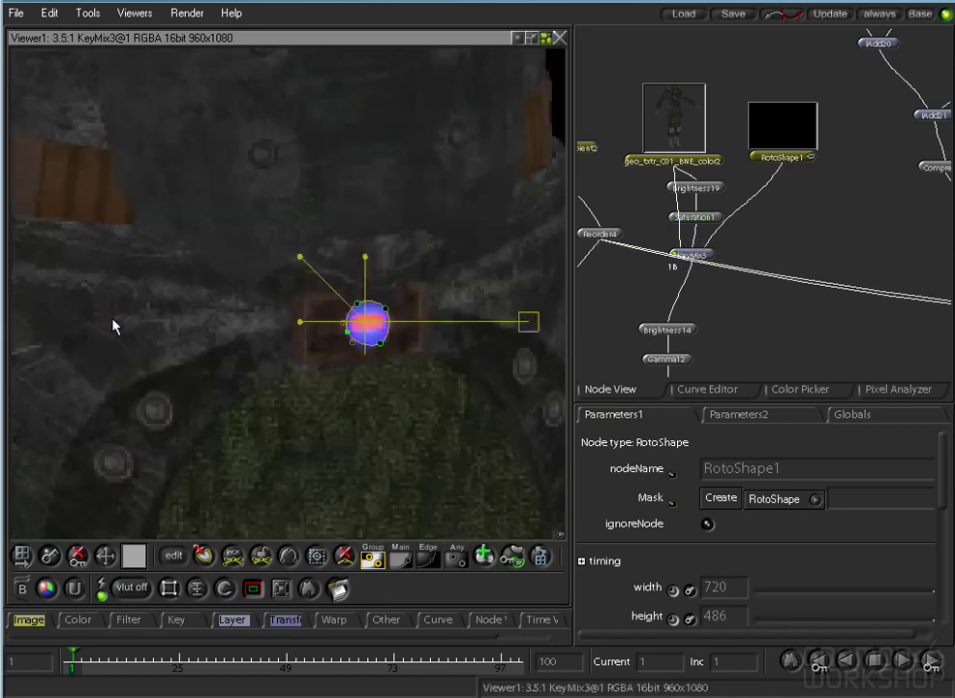
drag(386, 246, 284, 361)
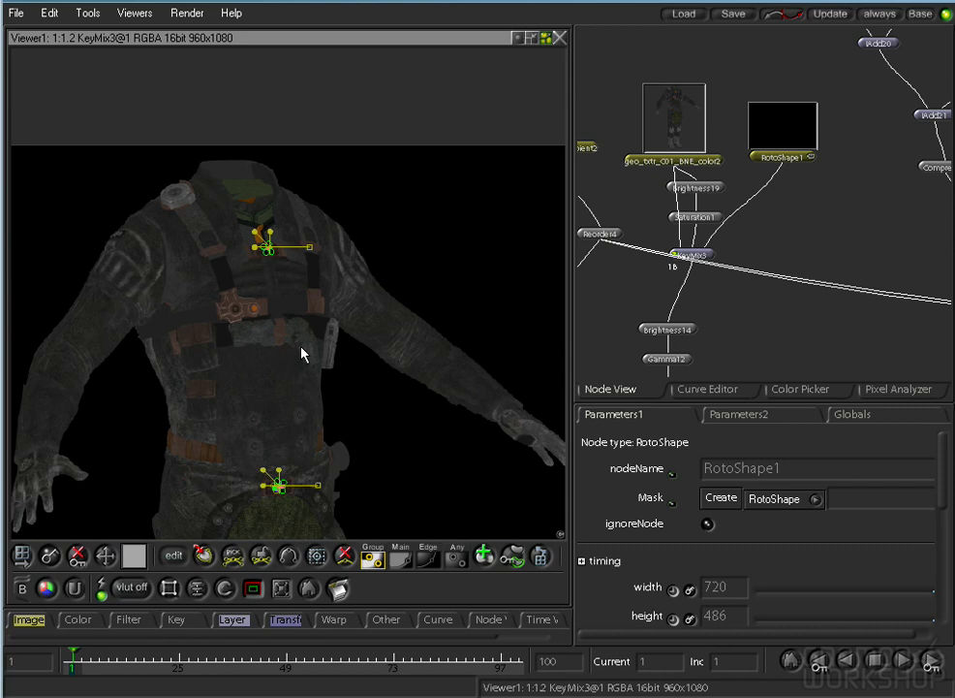
click(720, 164)
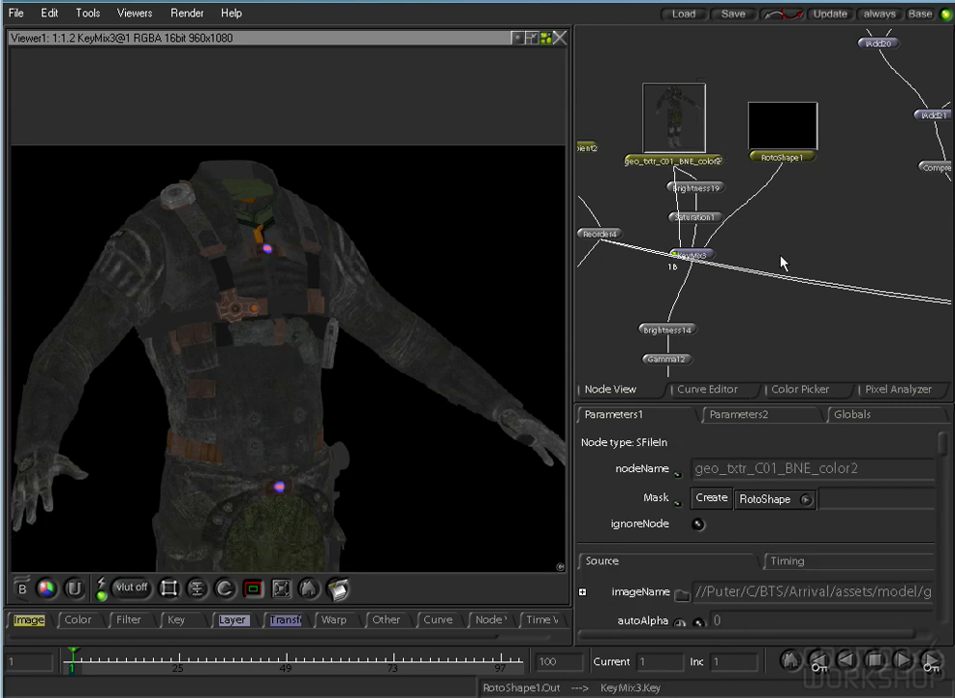
drag(783, 300, 592, 225)
drag(662, 294, 689, 162)
drag(788, 296, 710, 244)
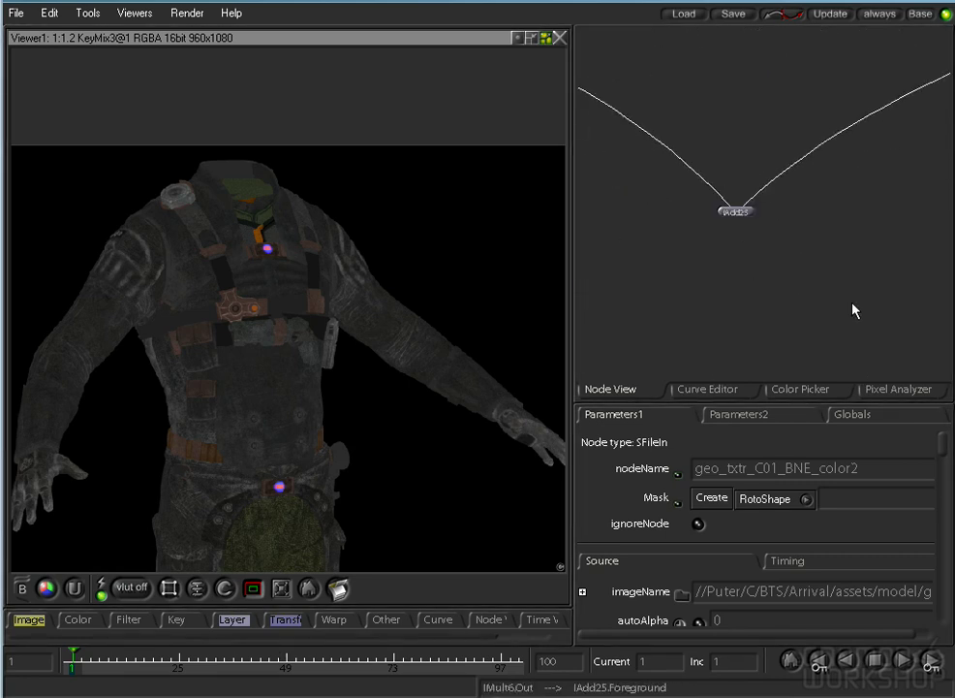
click(727, 210)
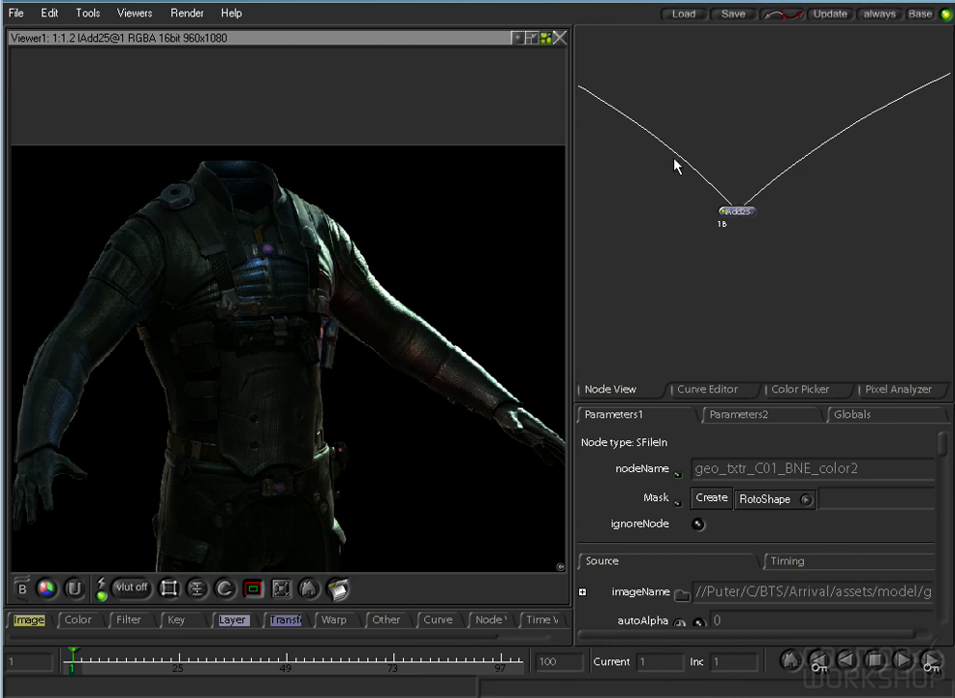
Set the Brightness19 value to 1.5 while IAdd25 stays displayed.
drag(676, 160, 699, 419)
drag(735, 190, 862, 181)
drag(779, 261, 585, 298)
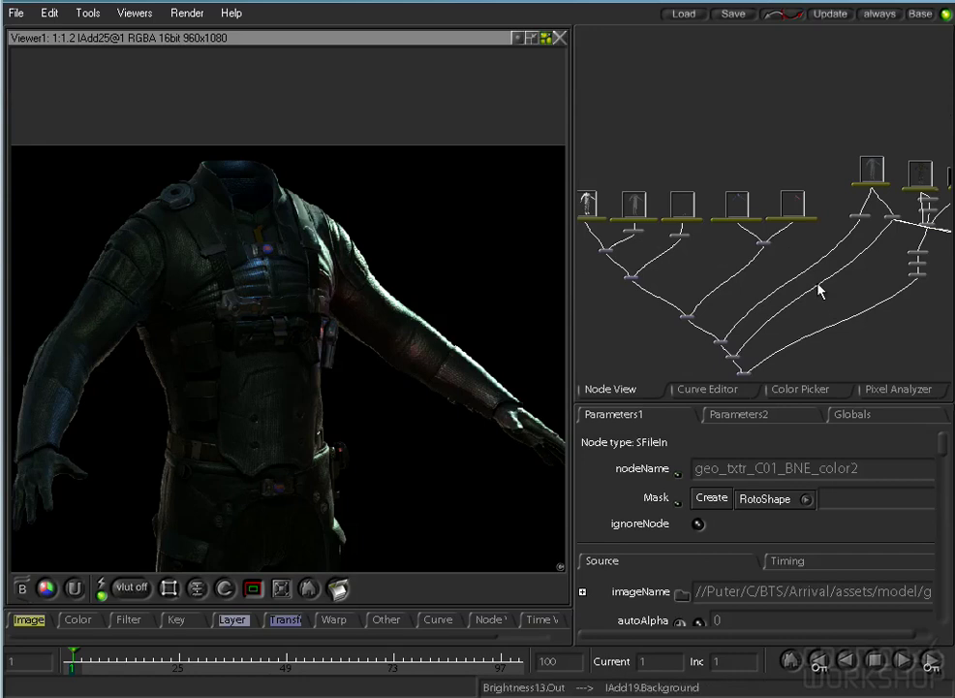
drag(841, 295, 656, 288)
scroll(771, 243, up, 3)
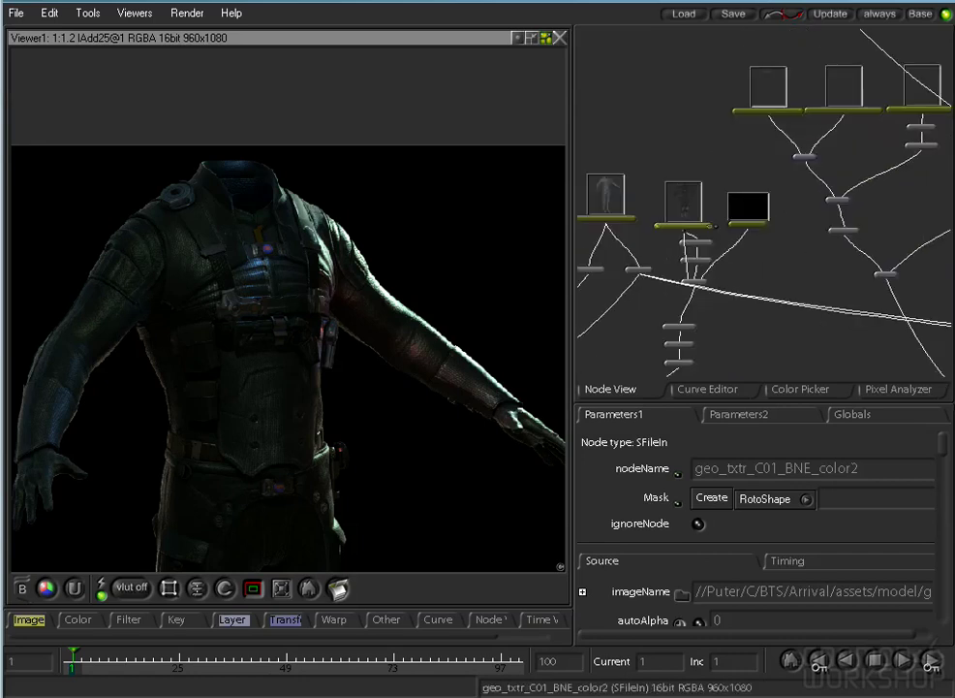
click(790, 228)
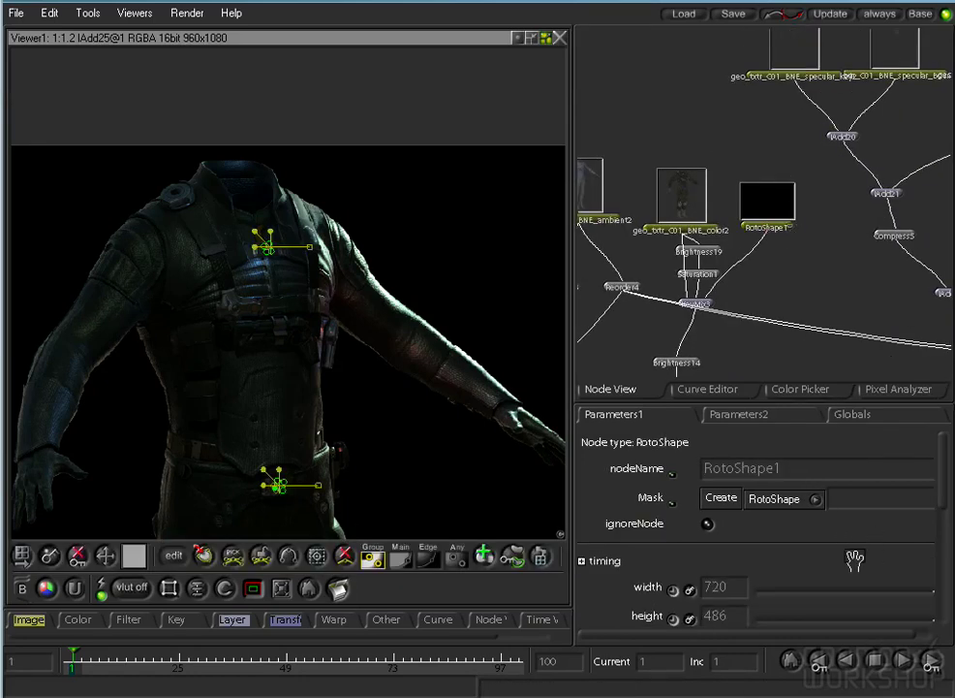
click(719, 252)
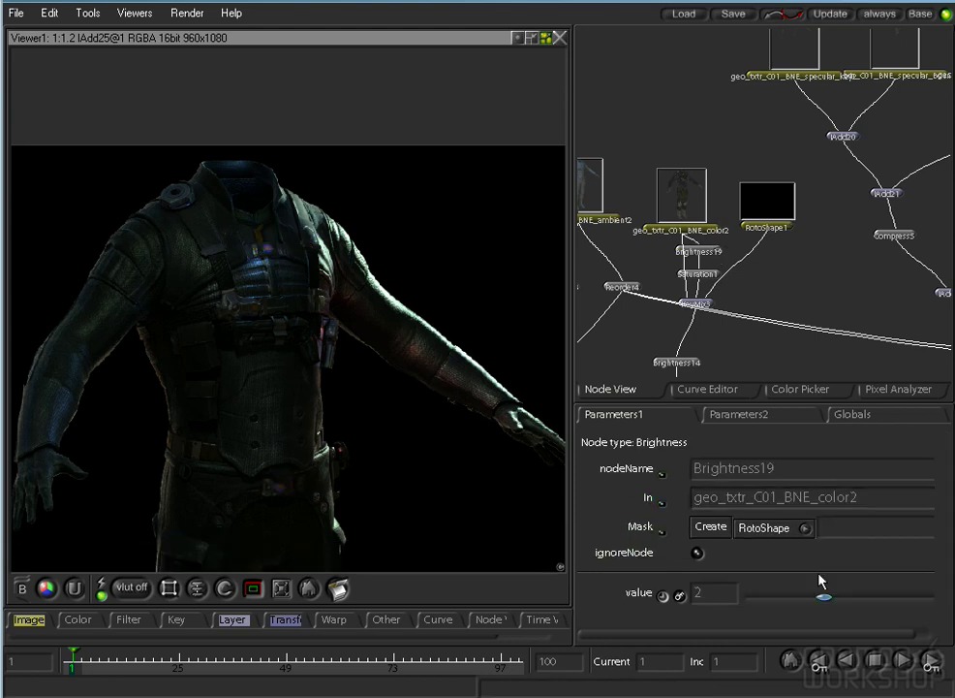
click(702, 597)
text(1.5)
key(Return)
Branch a Blur node off RotoShape1 and display the RotoShape1 mask.
drag(804, 232, 782, 163)
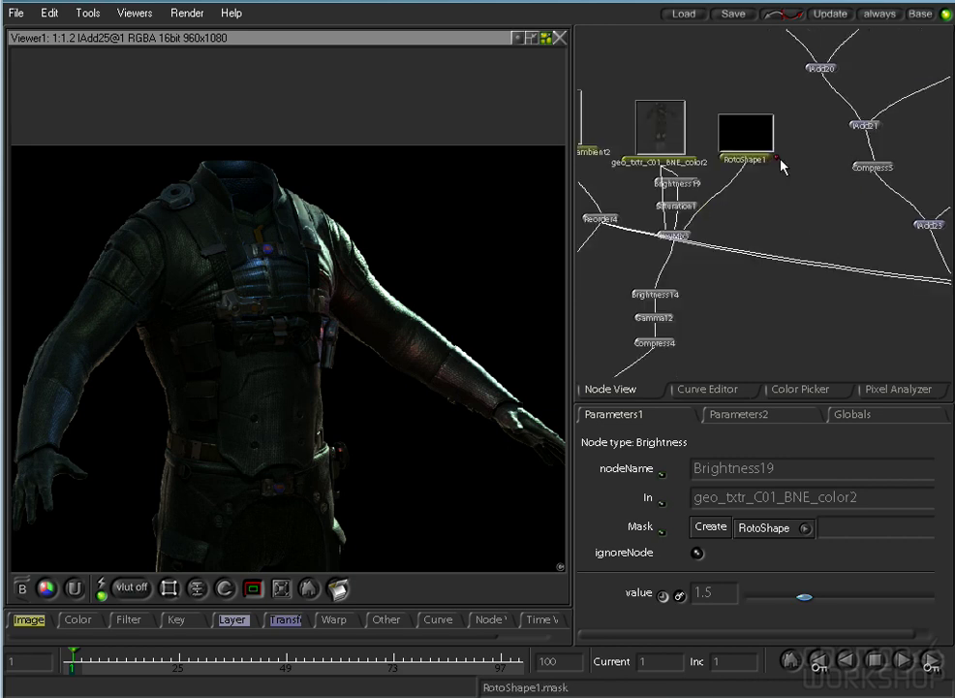
click(757, 144)
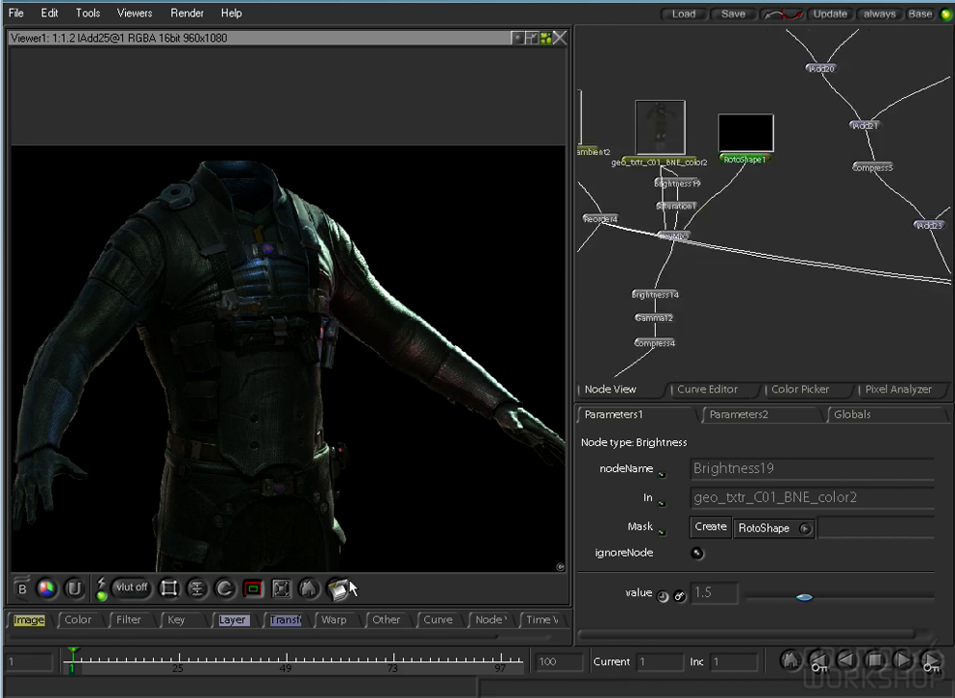
right_click(129, 619)
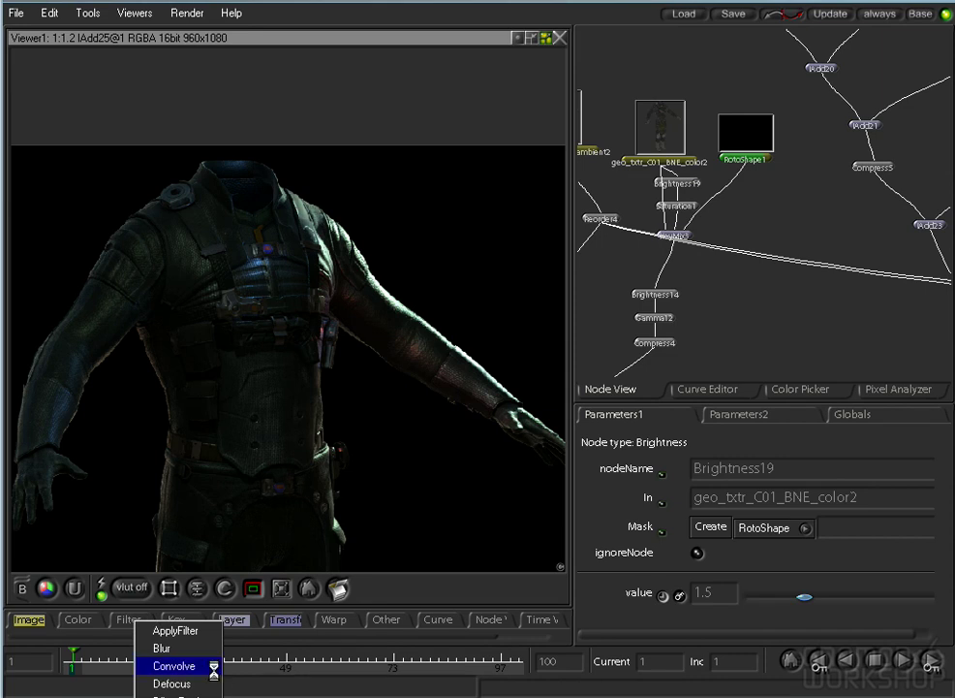
click(162, 647)
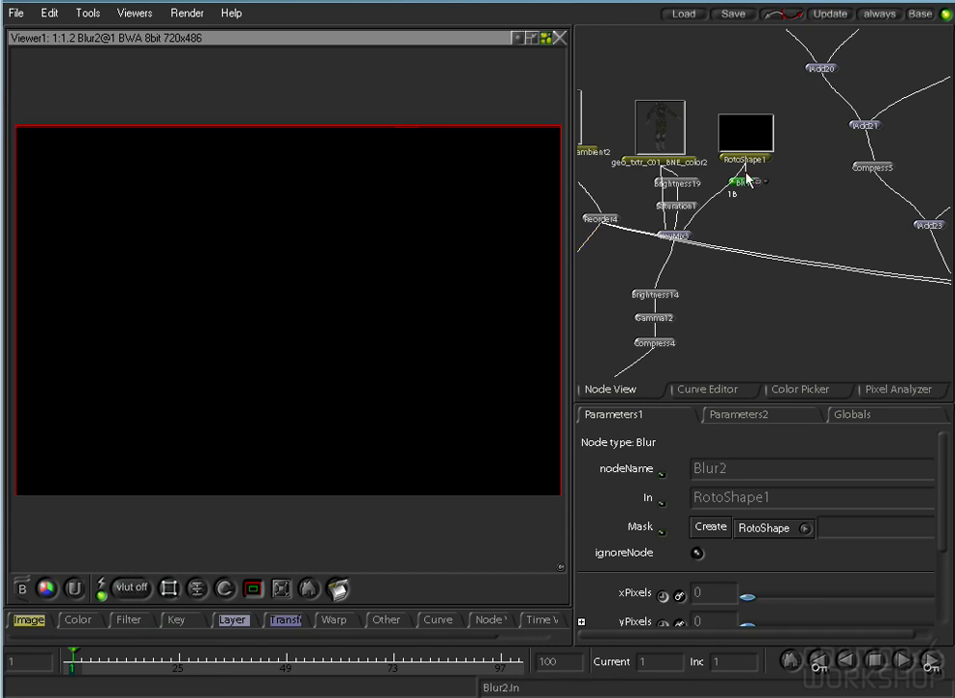
click(749, 150)
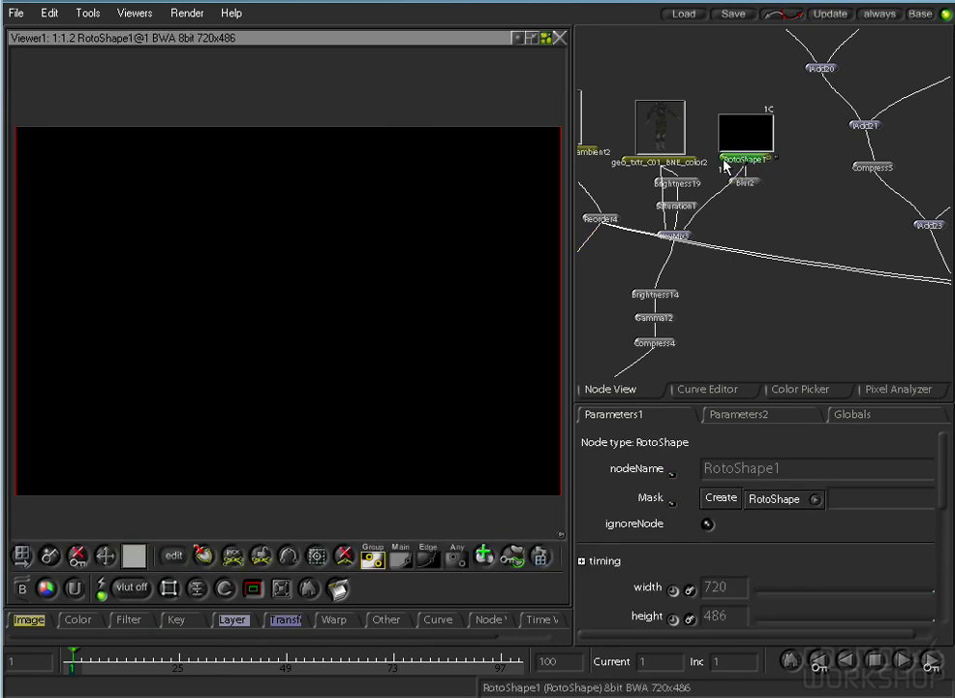
Inspect the frame sizes of KeyMix3, the RotoShape1 mask and the geo_txtr_C01_BNE_color2 pass by displaying each one.
click(664, 237)
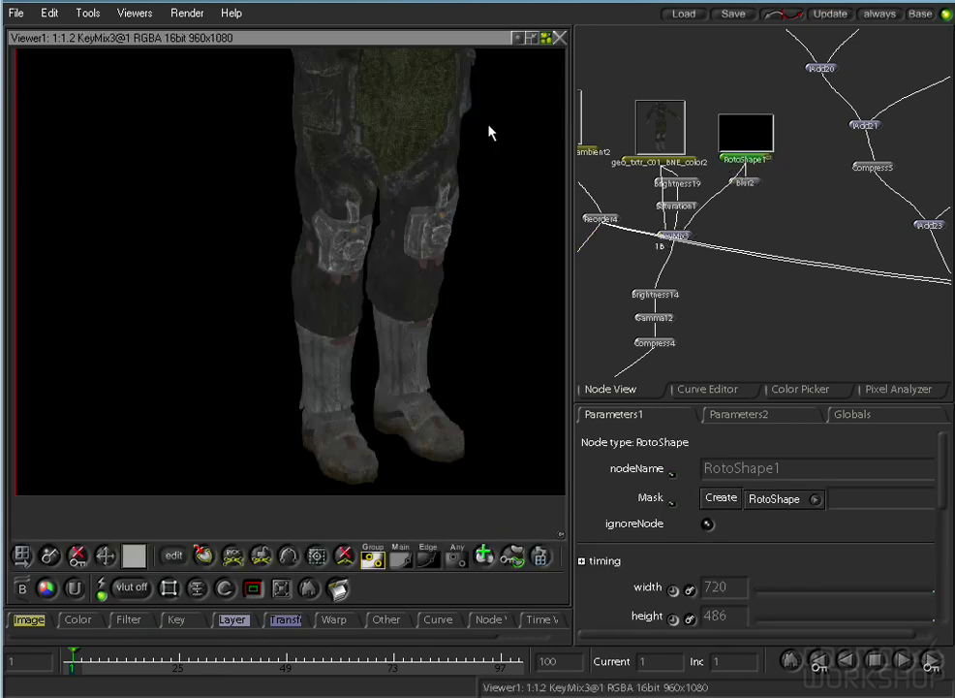
drag(487, 144, 384, 367)
click(772, 158)
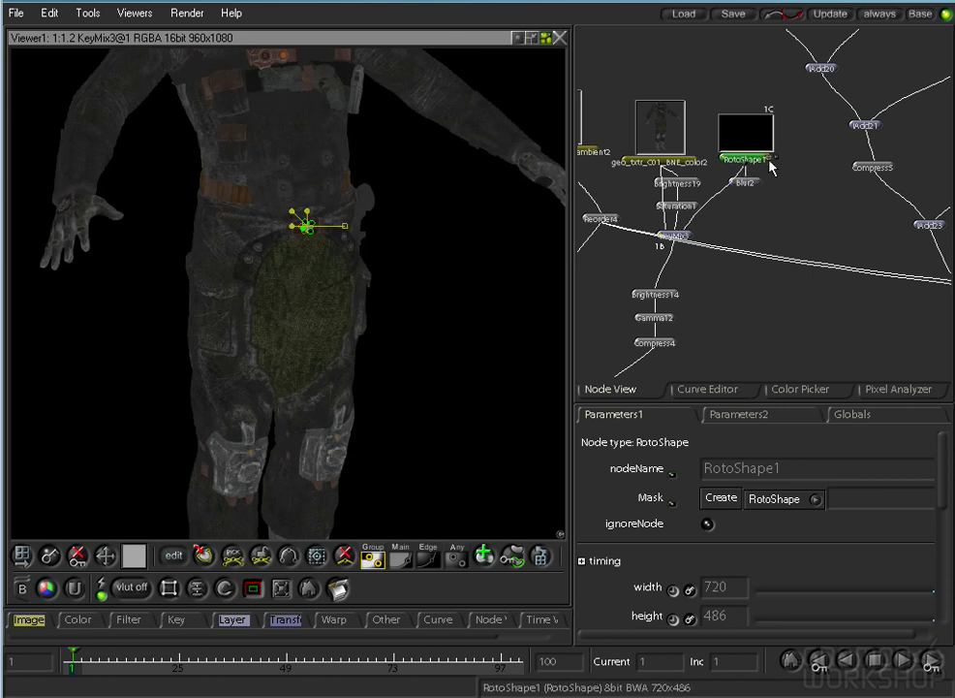
drag(407, 202, 373, 288)
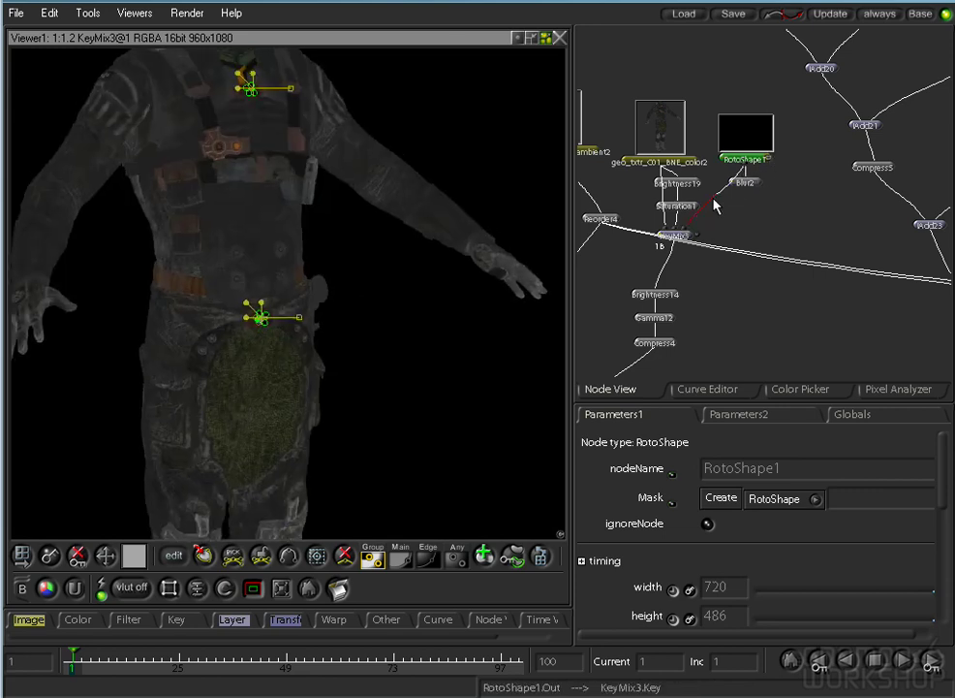
drag(718, 201, 742, 162)
click(728, 161)
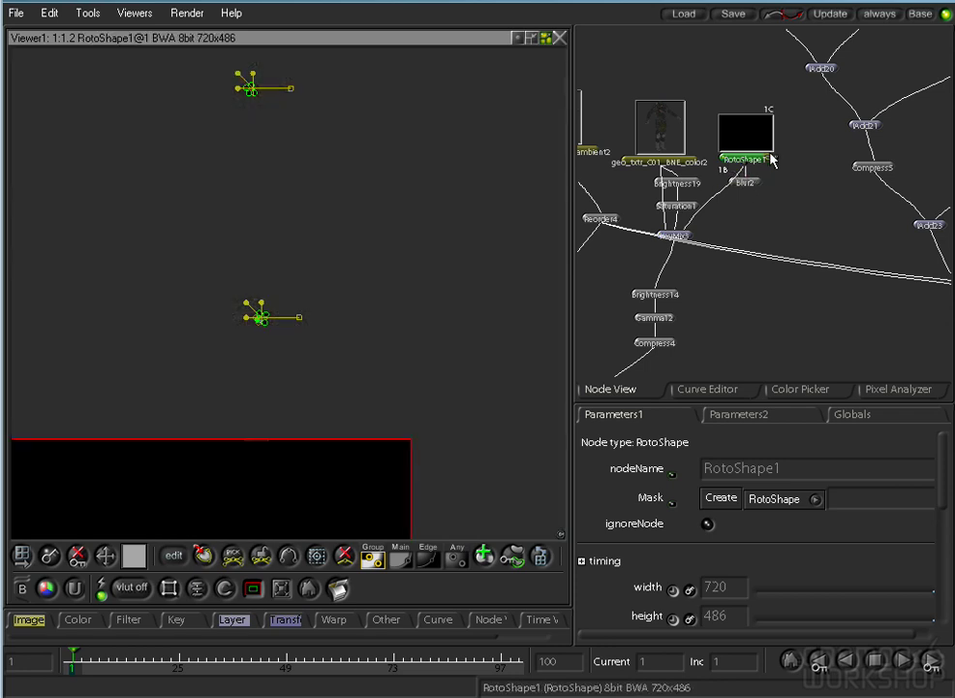
click(699, 162)
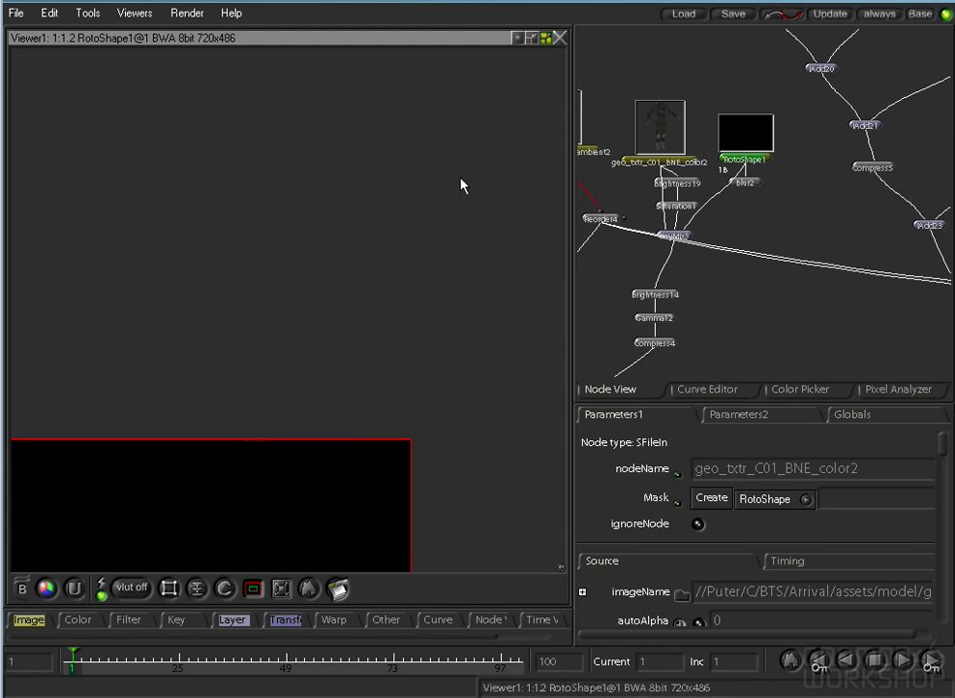
scroll(736, 278, up, 2)
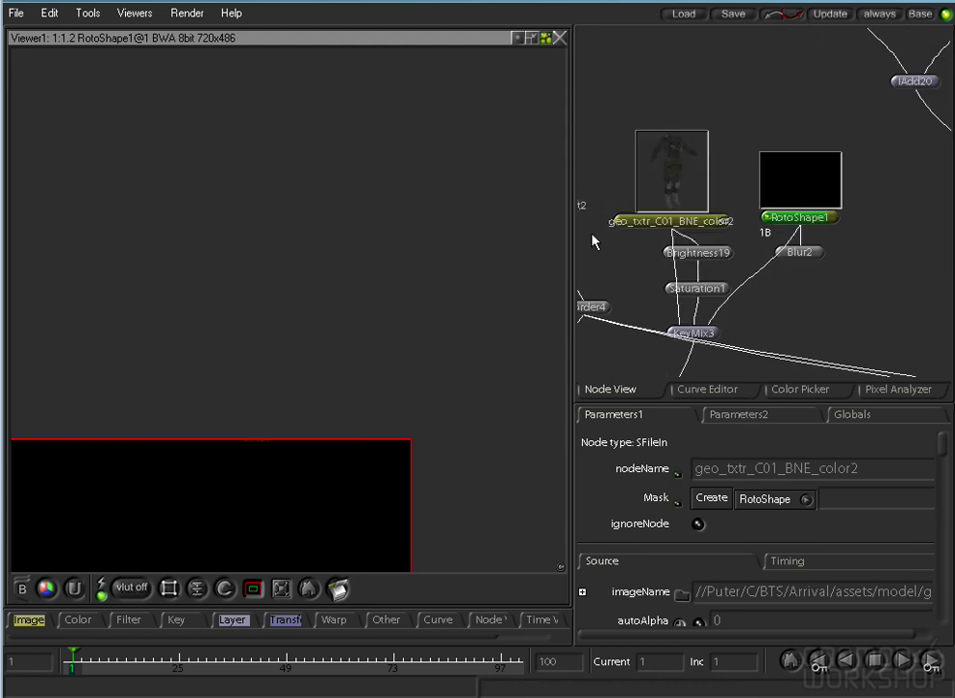
click(620, 225)
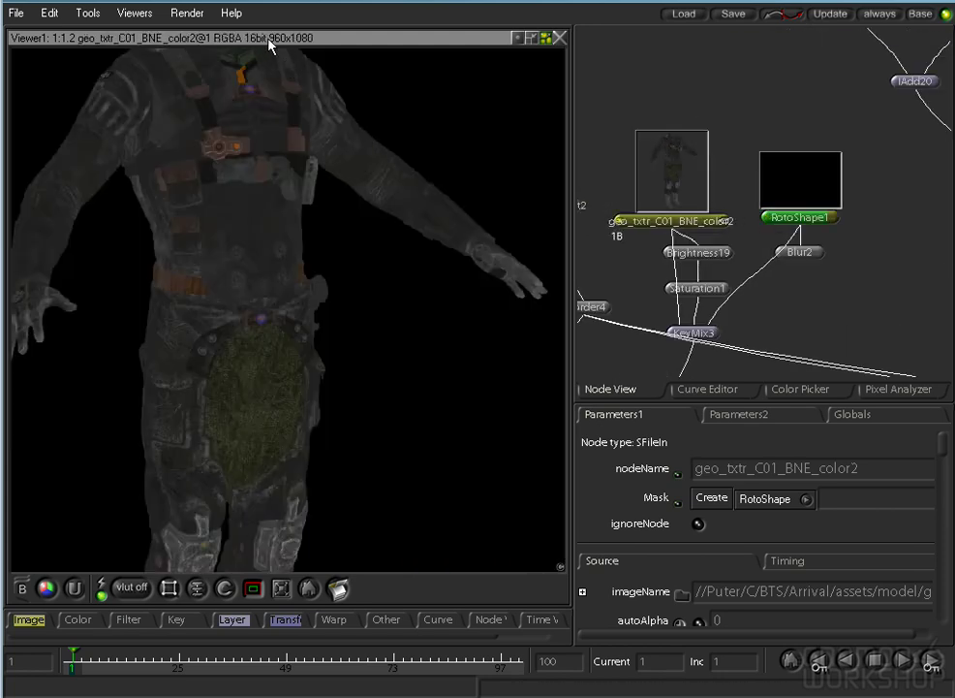
Set the RotoShape1 resolution to 960 by 1080 and display KeyMix3.
click(833, 217)
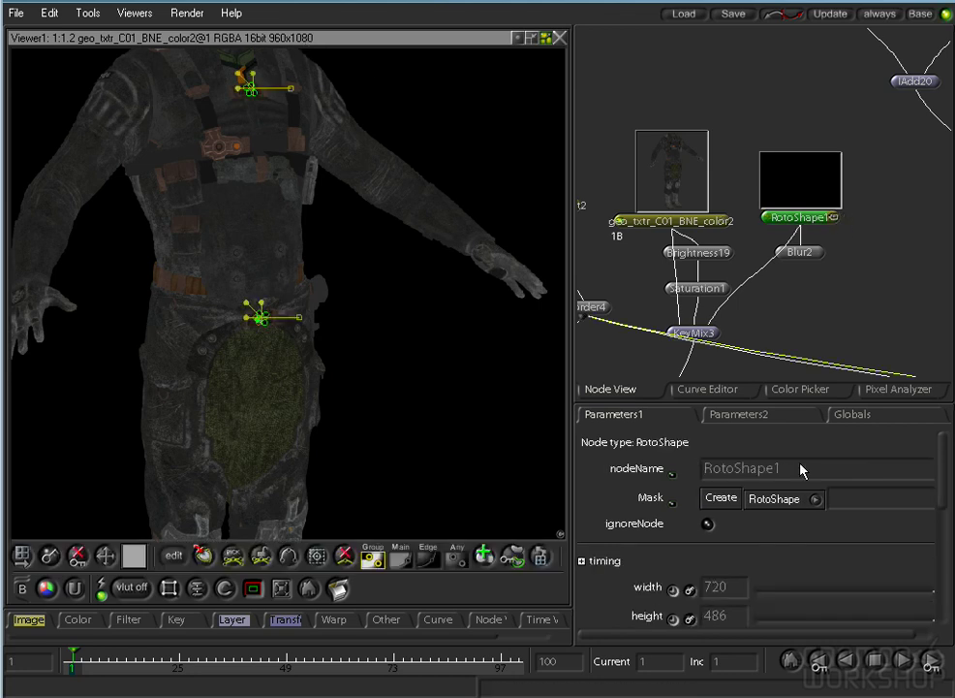
click(733, 593)
text(960)
click(736, 619)
text(1080)
key(Return)
click(675, 333)
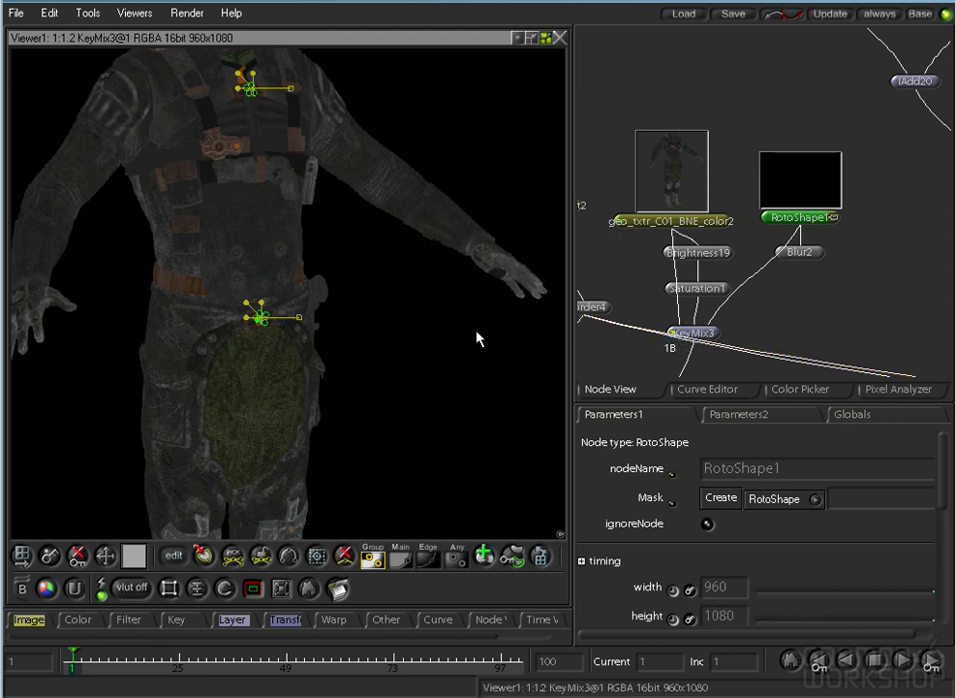
Display Blur2 and blur the RotoShape1 mask by 24 pixels in x and y.
click(792, 258)
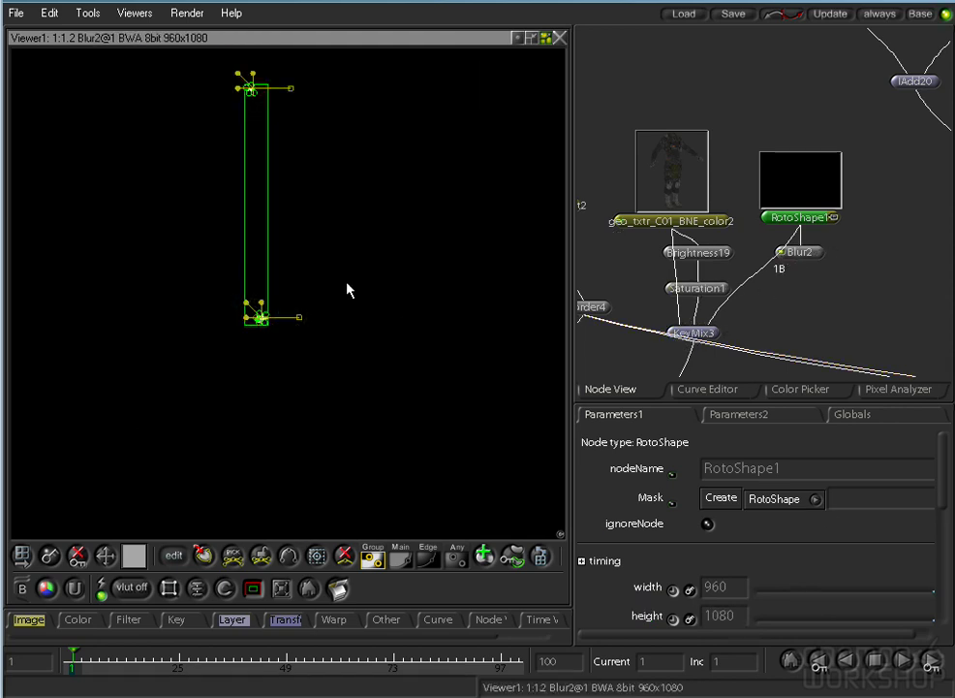
click(821, 254)
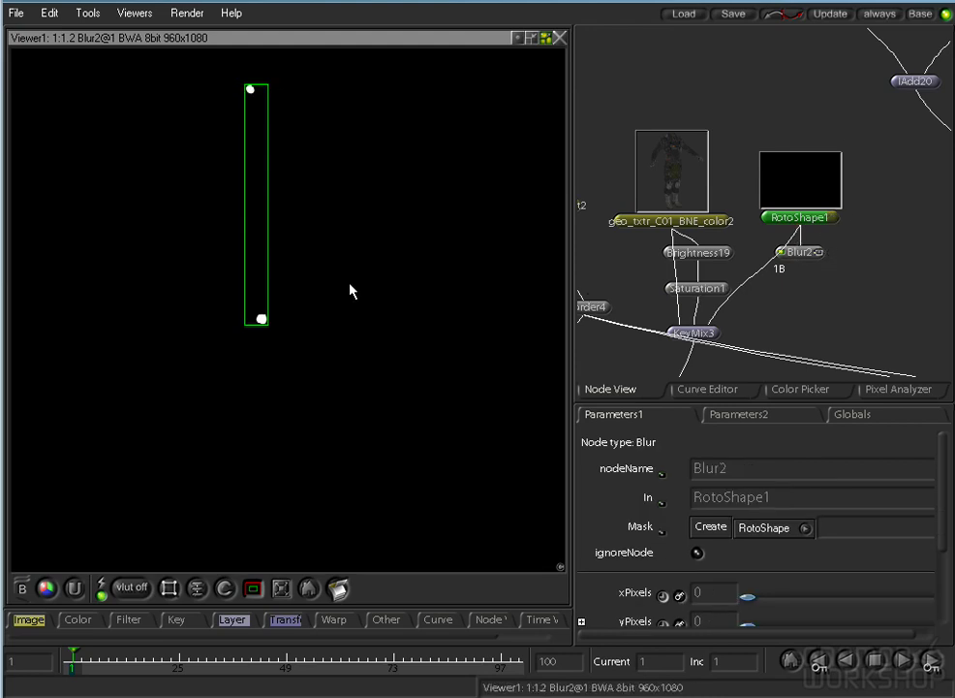
drag(182, 256, 703, 315)
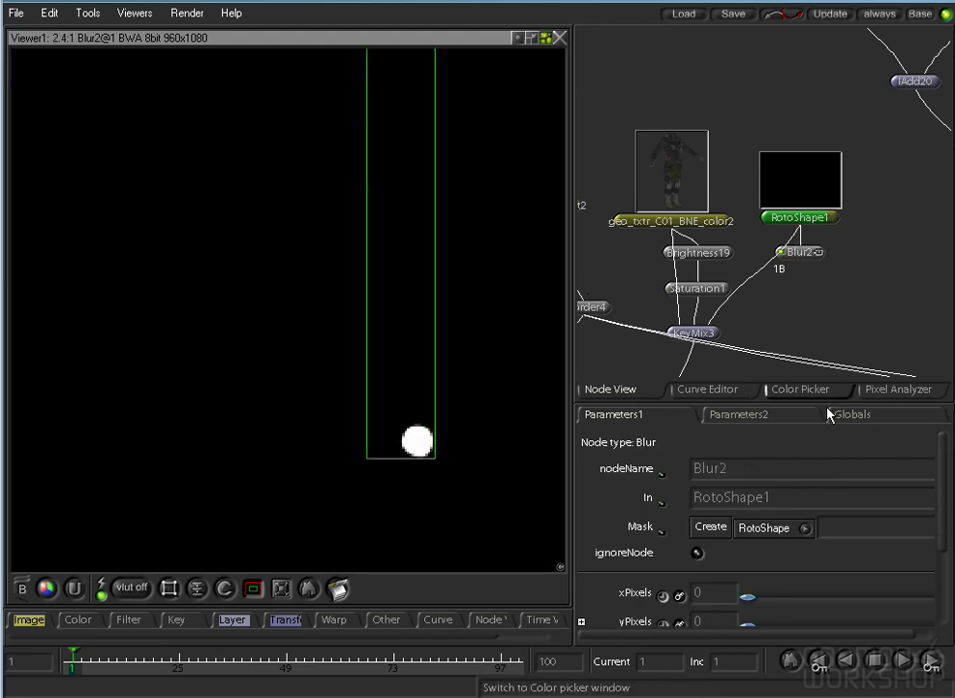
drag(747, 597, 772, 598)
Add a Compress node after Blur2 and set its High Color to blue (0.2893, 0.5346, 1).
click(800, 253)
right_click(87, 621)
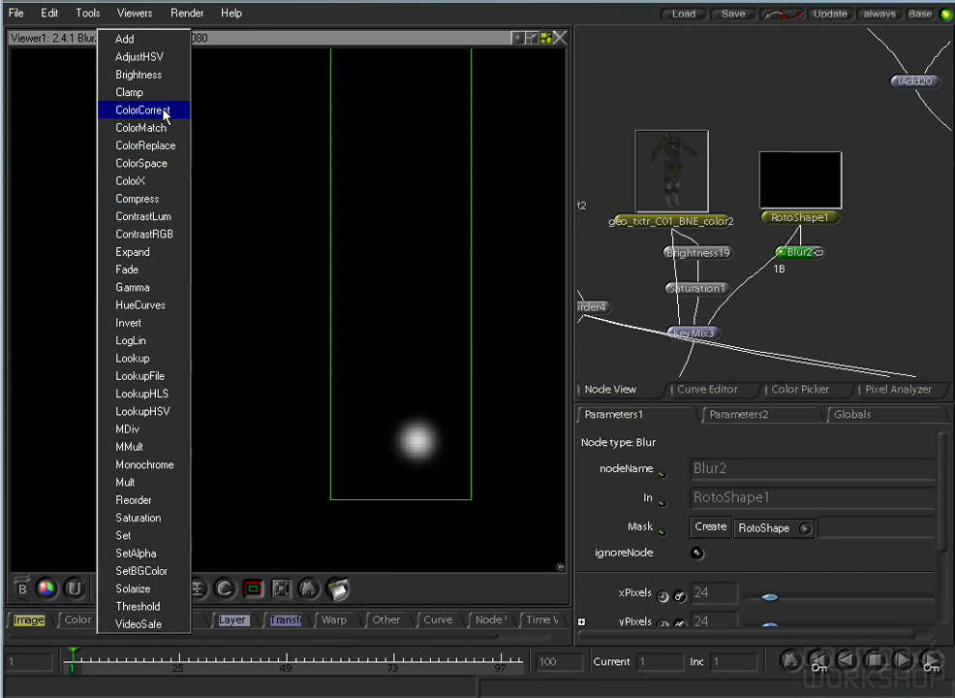
click(169, 198)
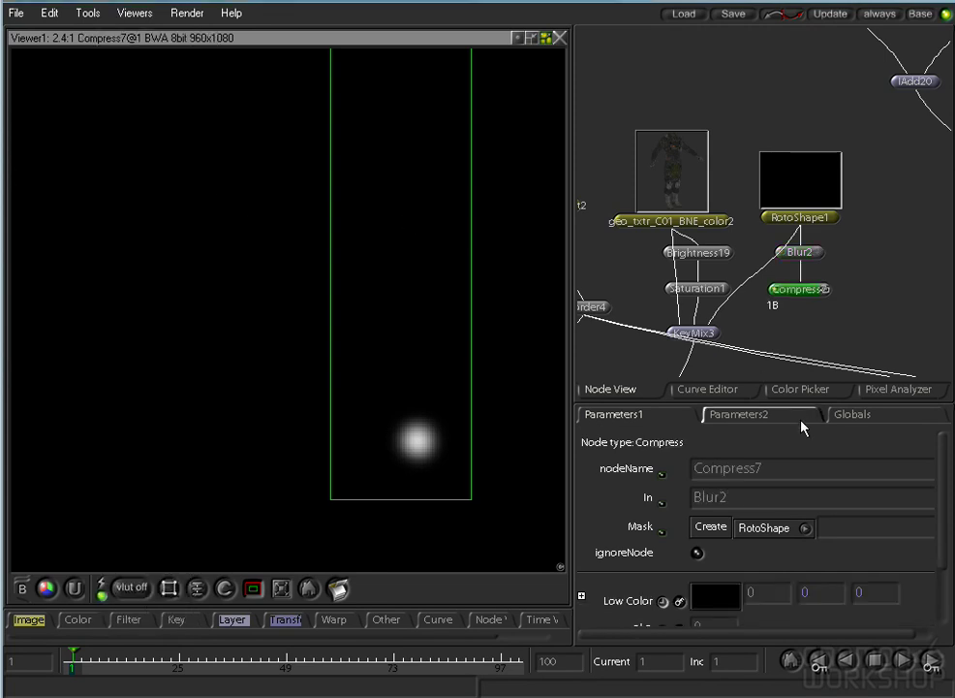
scroll(940, 508, down, 2)
click(717, 582)
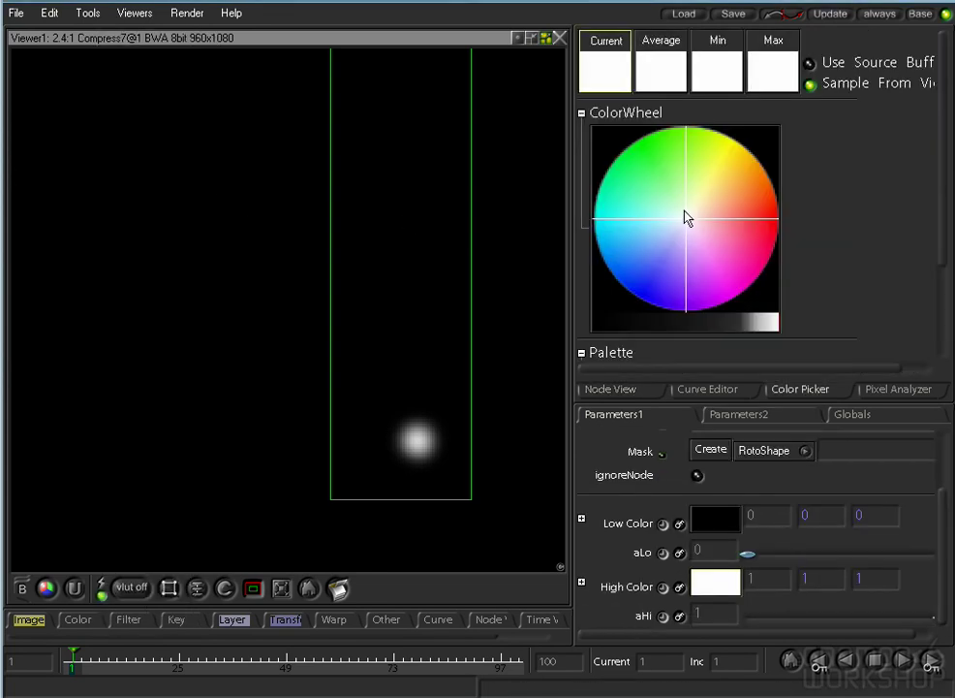
click(676, 173)
drag(676, 175, 635, 263)
click(641, 390)
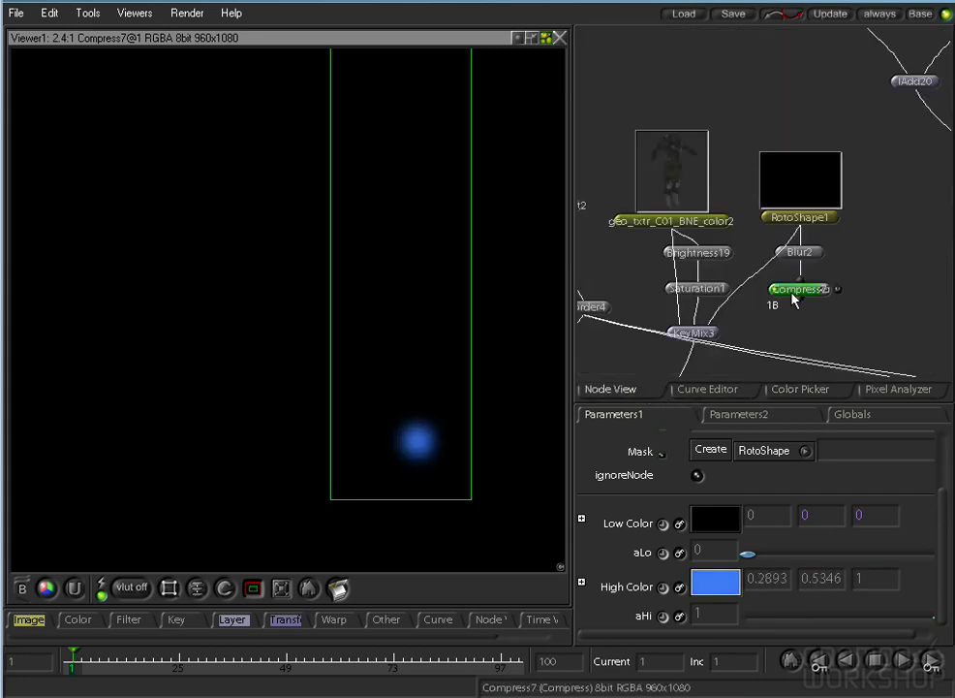
Move KeyMix3 lower in the node tree and display its output.
drag(706, 339, 707, 369)
double_click(707, 369)
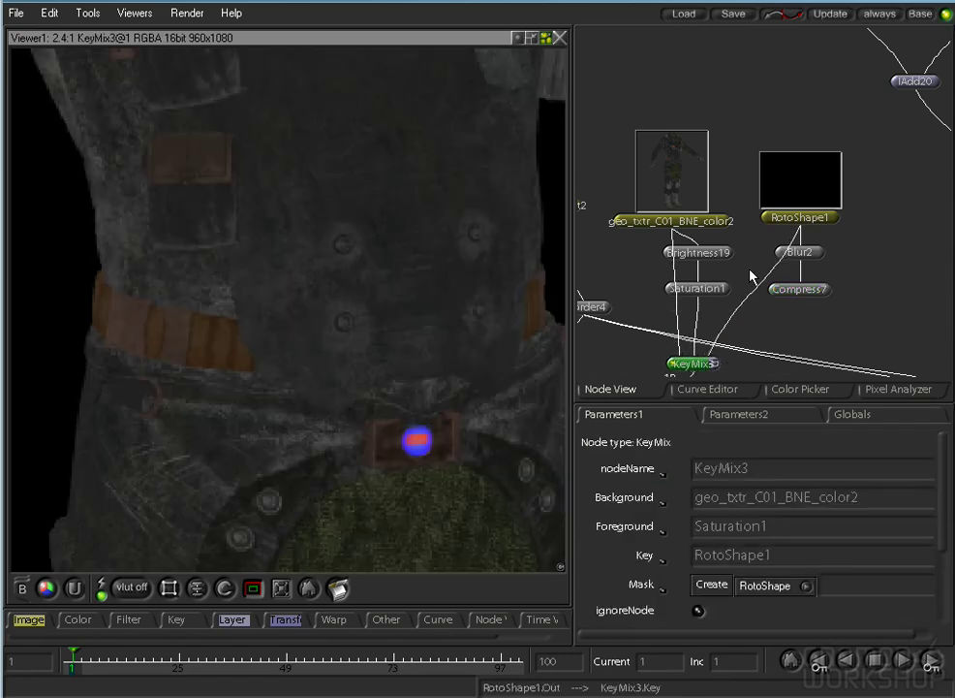
drag(772, 286, 712, 230)
drag(794, 268, 648, 244)
scroll(821, 284, down, 2)
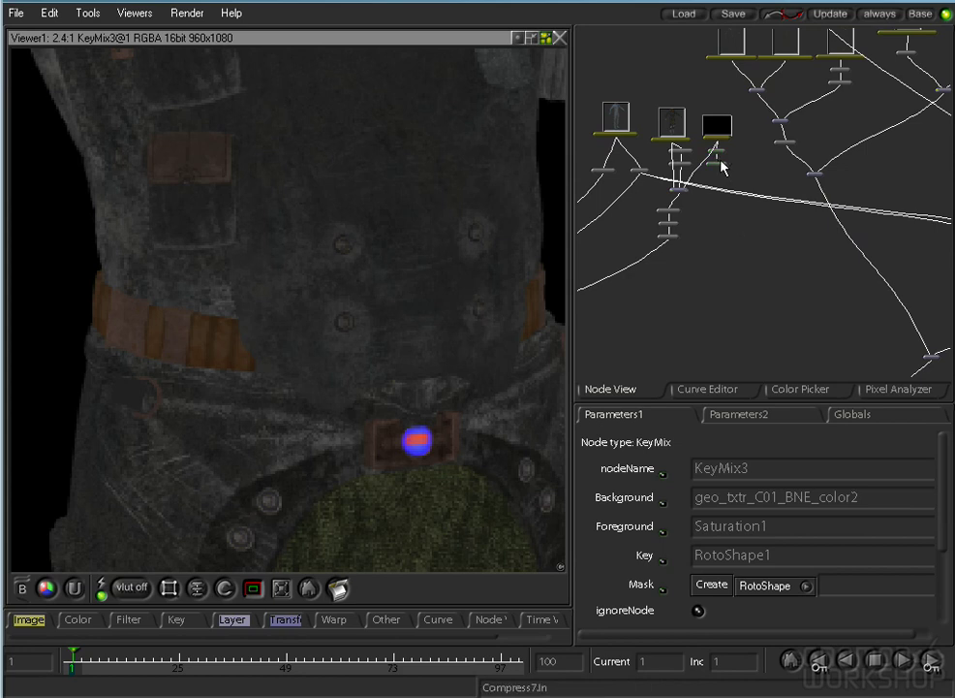
drag(765, 279, 735, 103)
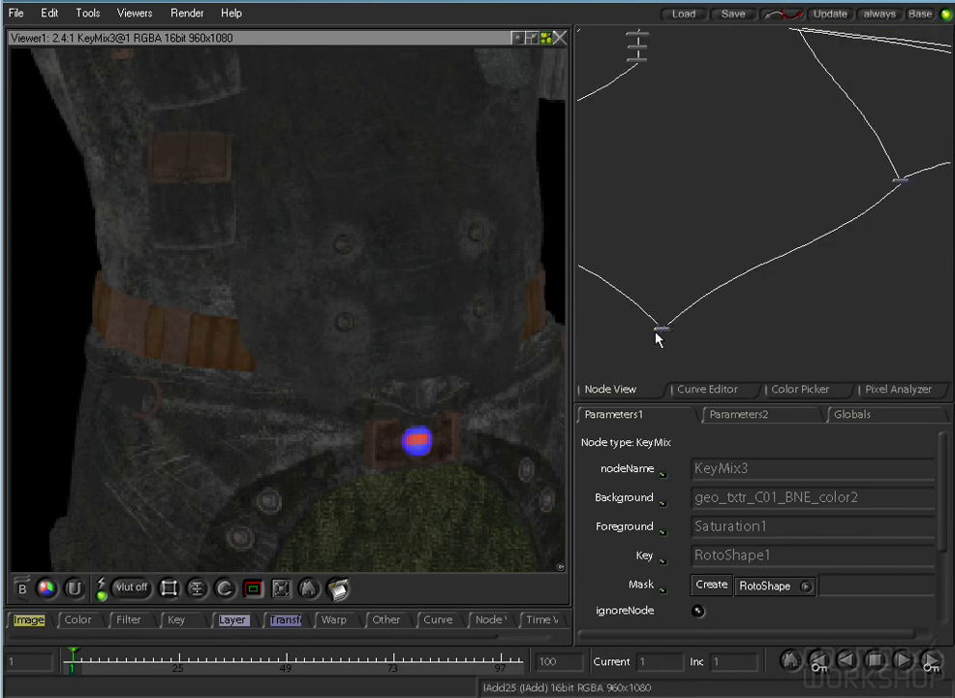
Display IAdd25, append an IAdd node to it and connect Compress7 as the new node's background.
click(656, 332)
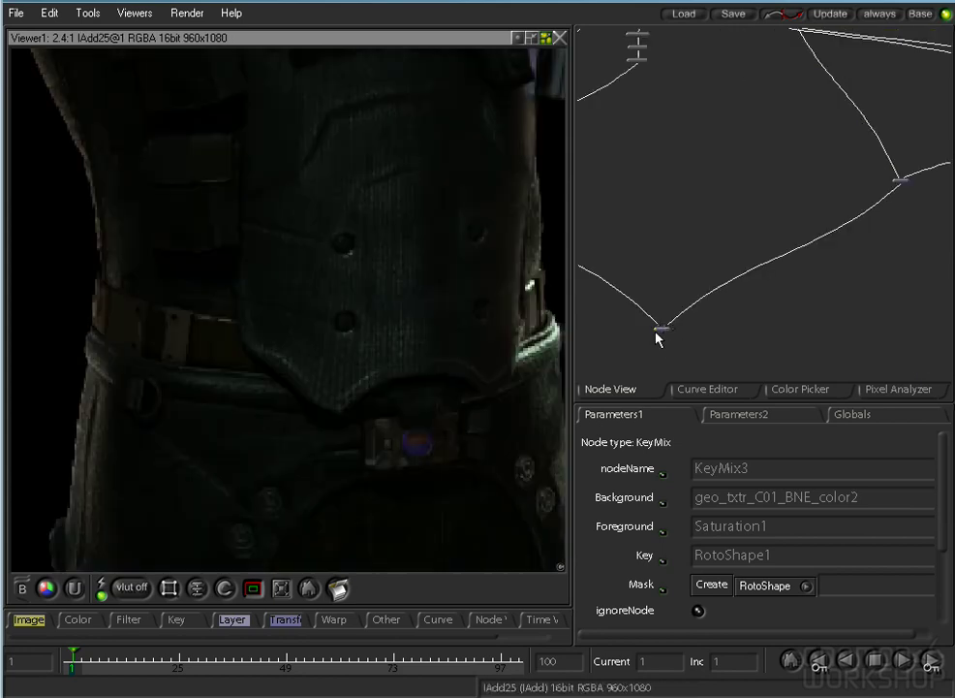
click(233, 619)
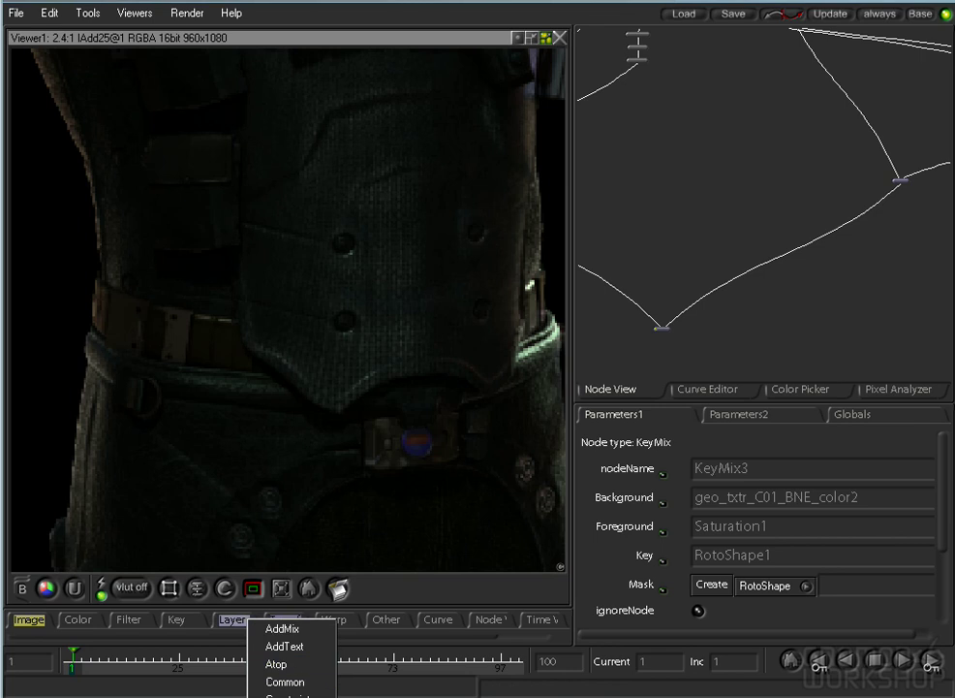
click(283, 696)
drag(672, 109, 698, 265)
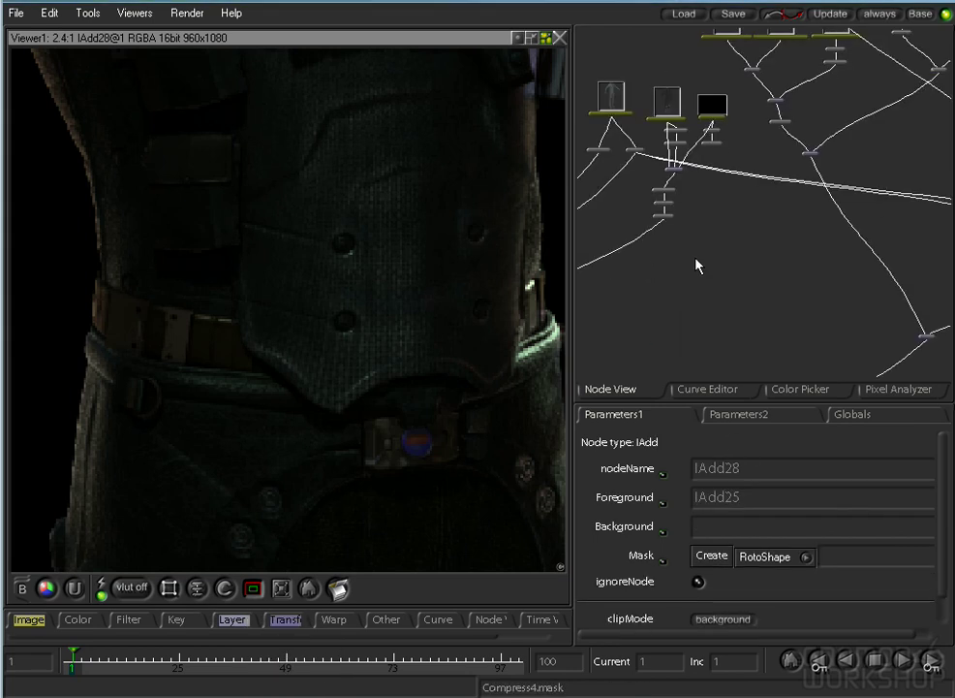
drag(711, 148, 698, 331)
Compare IAdd25 with IAdd28 in the two viewer buffers, examining the buckle lights up close and across the torso.
drag(359, 425, 362, 390)
drag(360, 219, 444, 359)
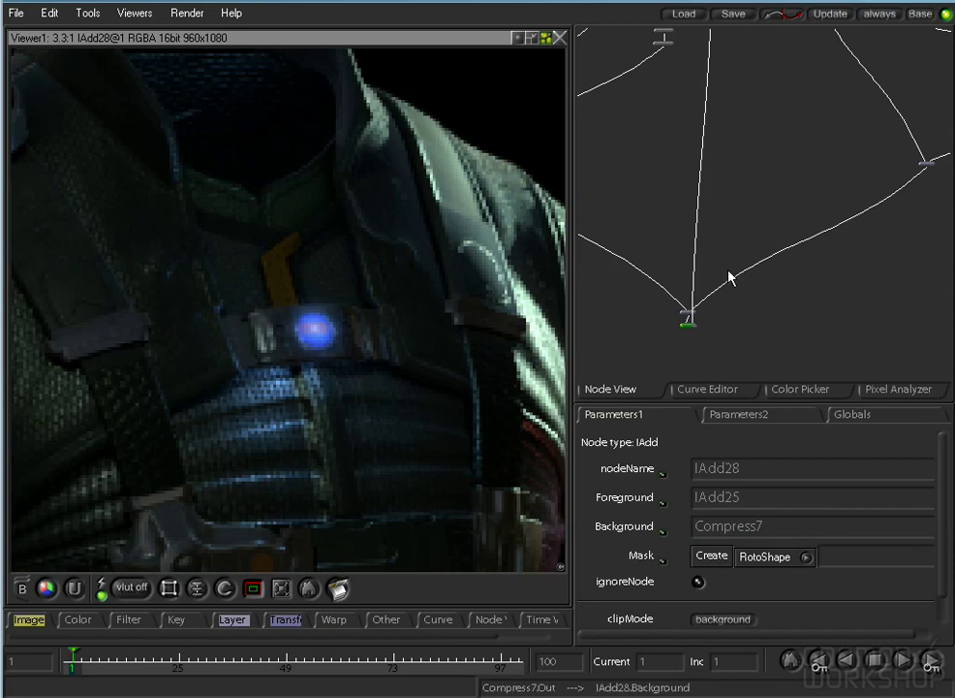
drag(646, 297, 830, 297)
key(1)
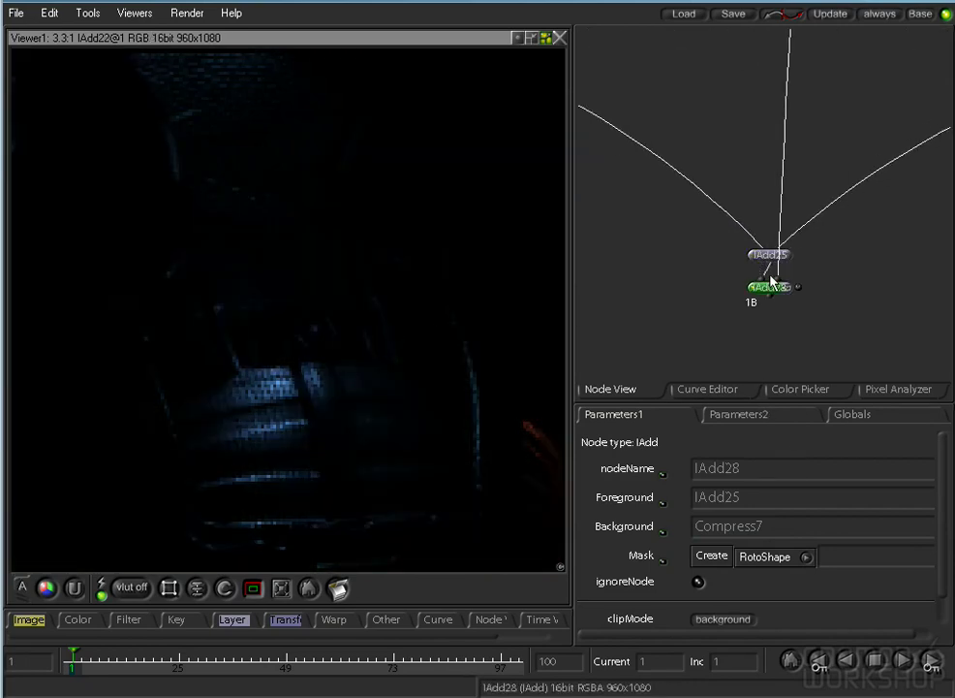
click(754, 255)
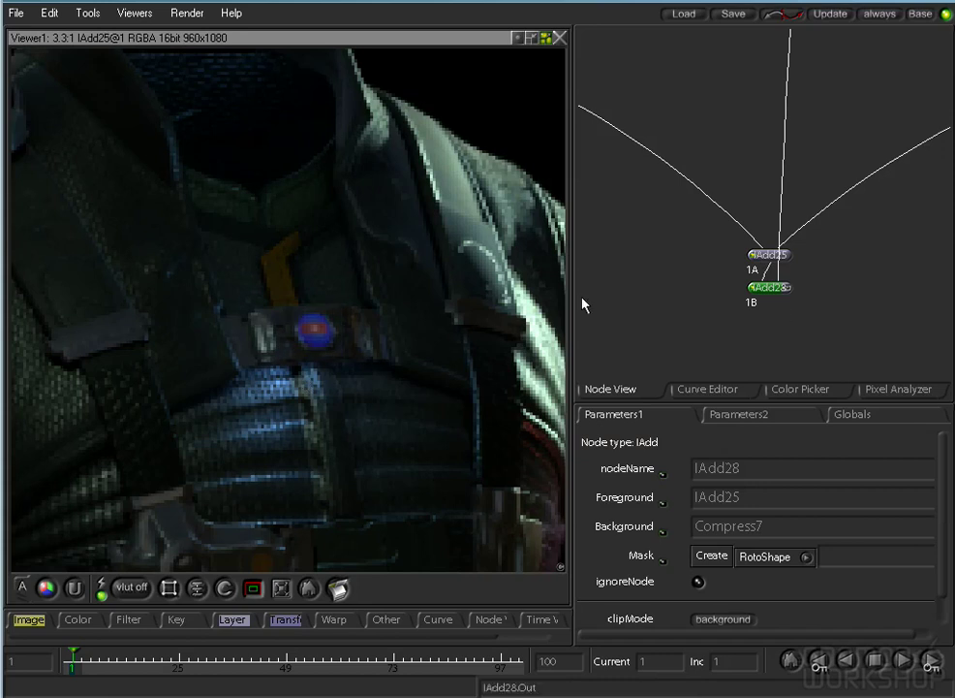
click(308, 587)
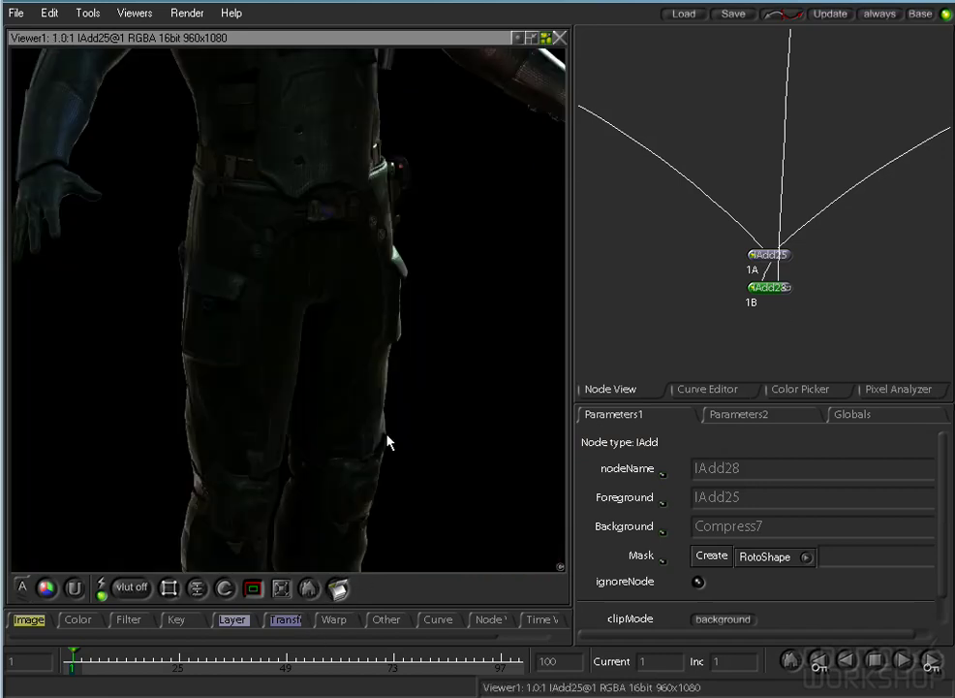
drag(345, 245, 342, 410)
drag(312, 261, 312, 365)
key(1)
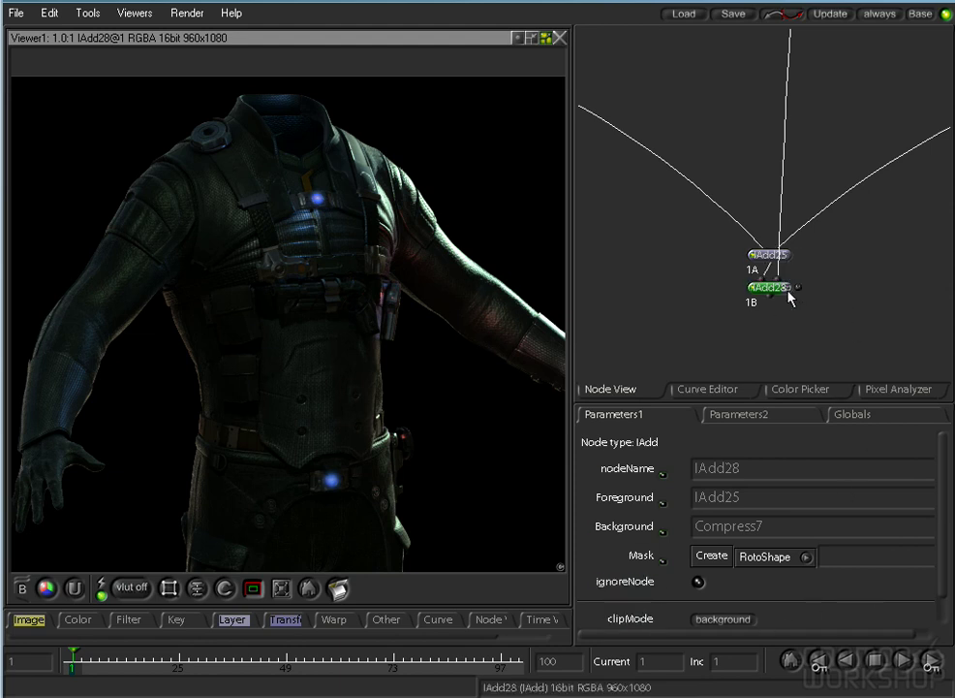
Set the IAdd28 percent to 27.2 to soften the blue glow and check it on the character.
drag(945, 520, 945, 572)
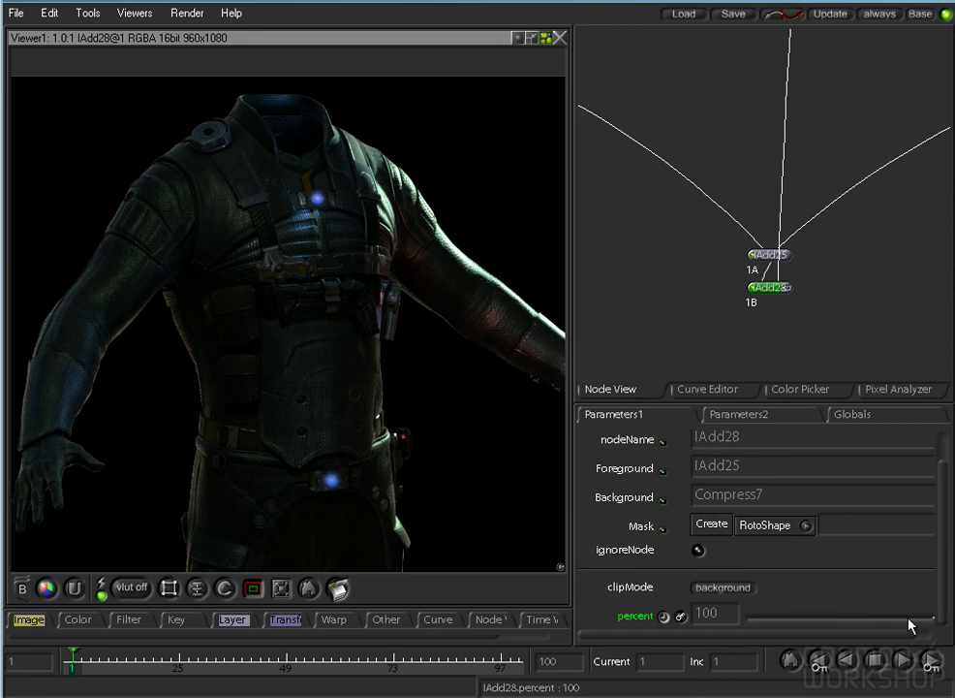
drag(924, 618, 802, 623)
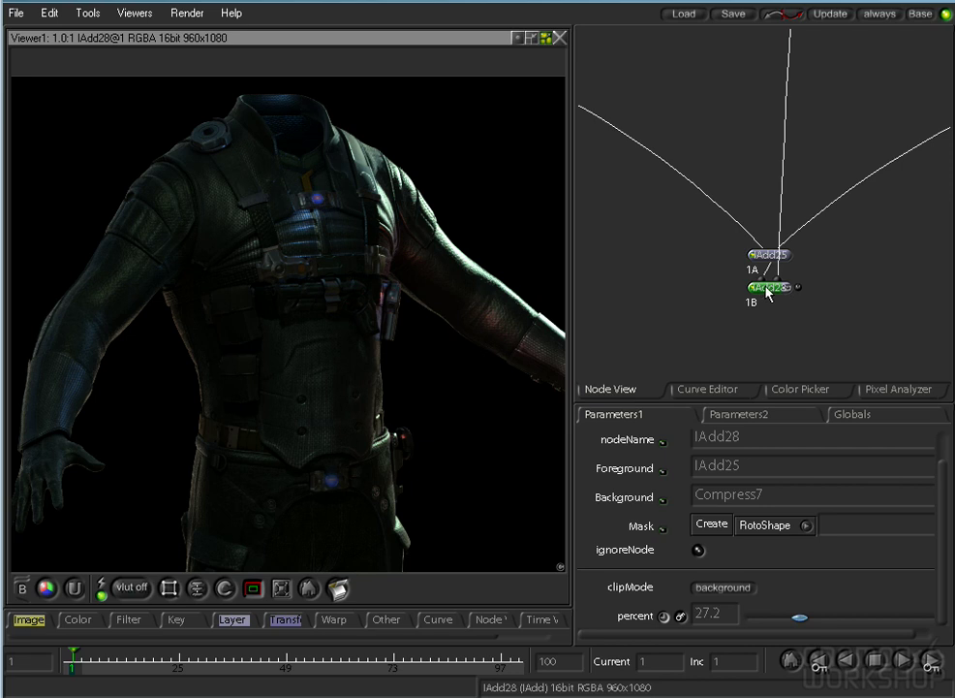
drag(690, 162, 711, 412)
drag(853, 281, 514, 279)
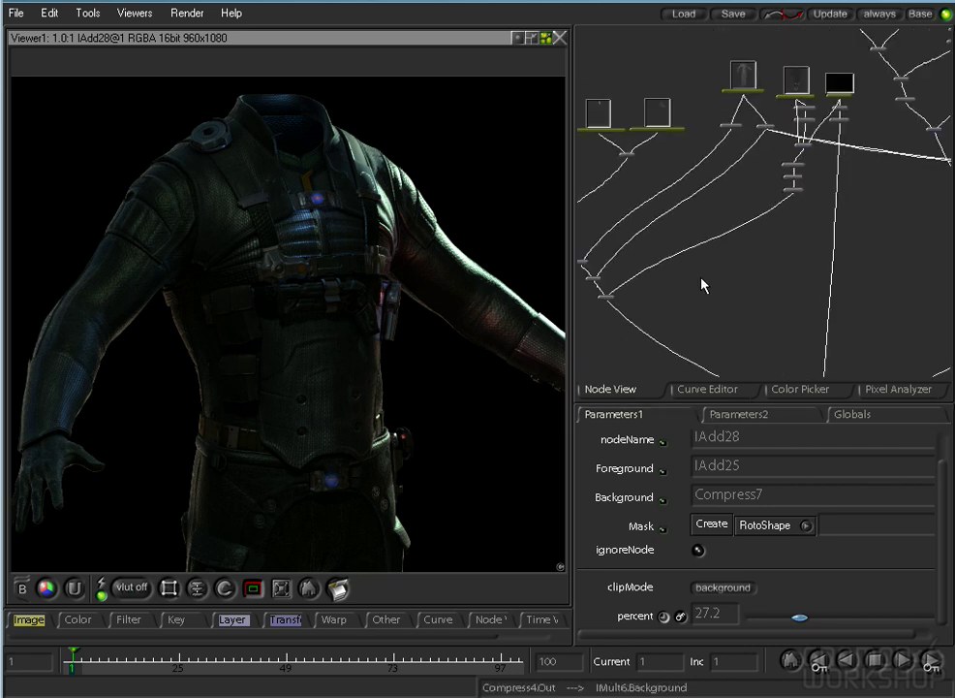
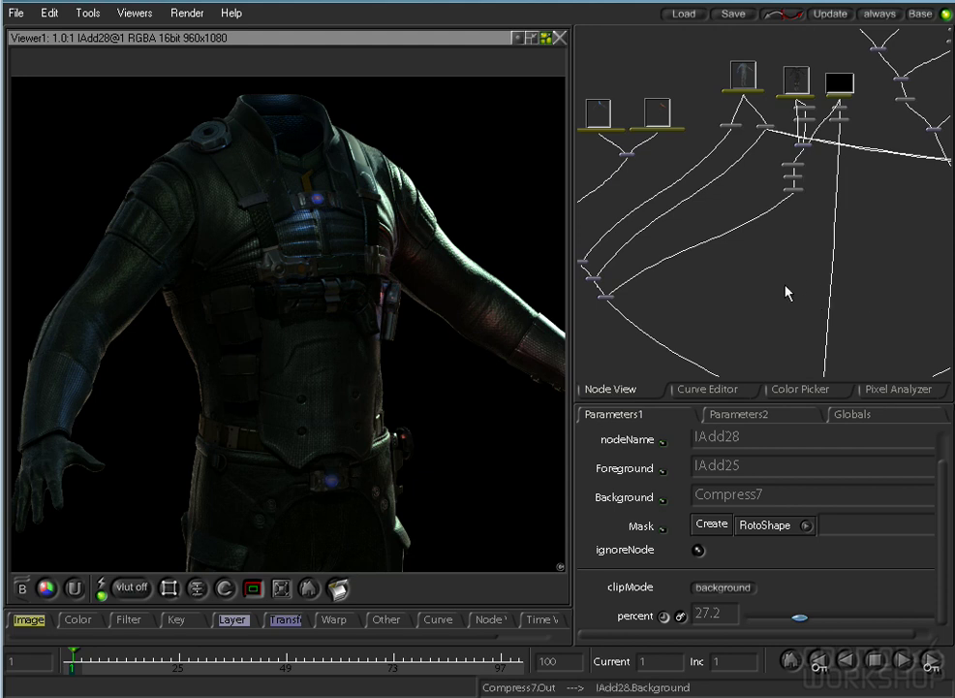
drag(256, 358, 333, 283)
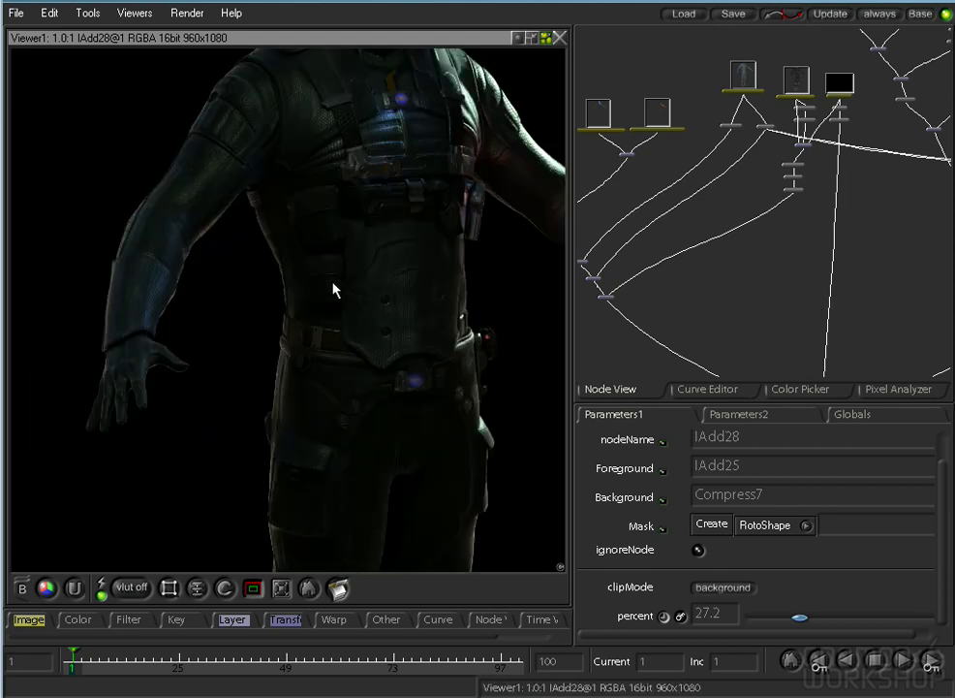
drag(407, 466, 288, 219)
drag(260, 400, 313, 244)
scroll(312, 252, up, 10)
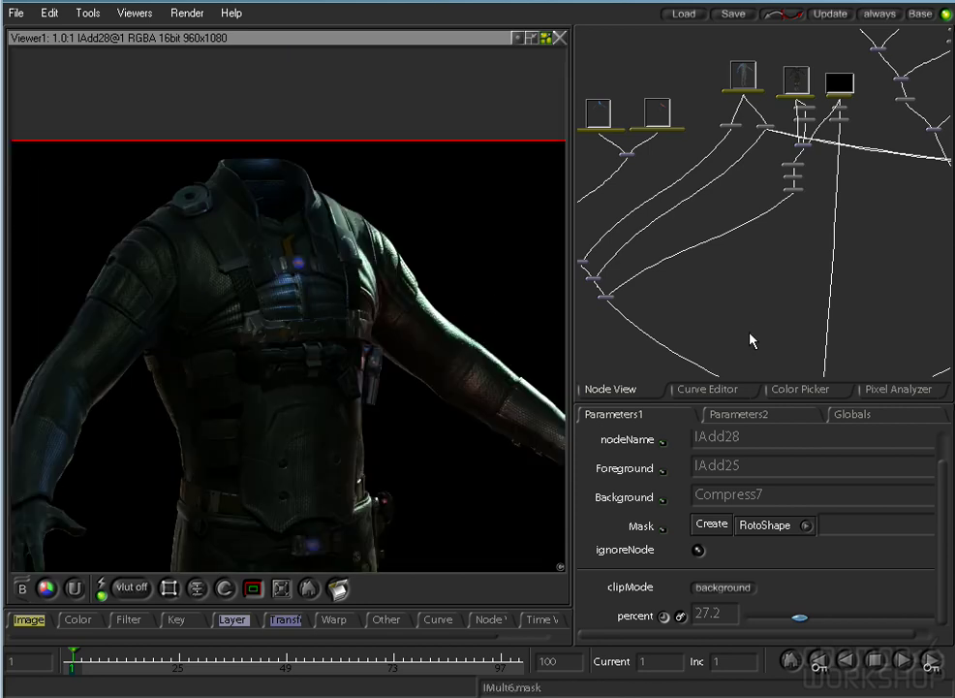
Expand the node view to full screen and move the green character pass directly above the red one.
key(space)
mouse_move(747, 277)
mouse_down()
mouse_move(476, 412)
mouse_move(301, 469)
mouse_up()
drag(657, 385, 636, 459)
drag(693, 510, 628, 439)
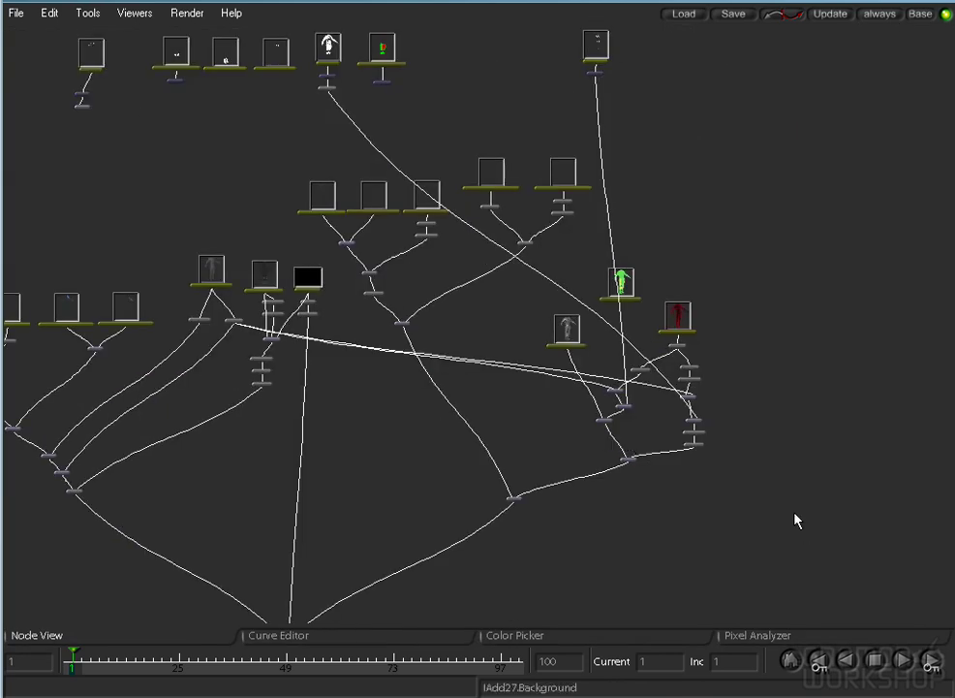
drag(622, 280, 686, 267)
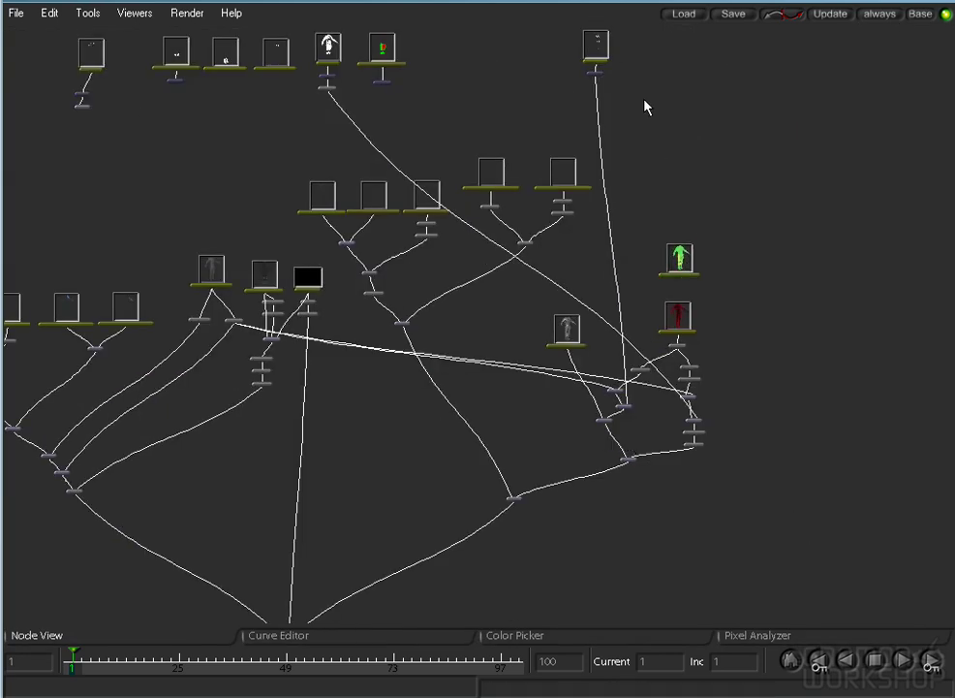
Display the specular sums IAdd20 and IAdd22 in the viewer to compare their contributions.
drag(595, 43, 624, 147)
drag(368, 194, 499, 401)
double_click(300, 335)
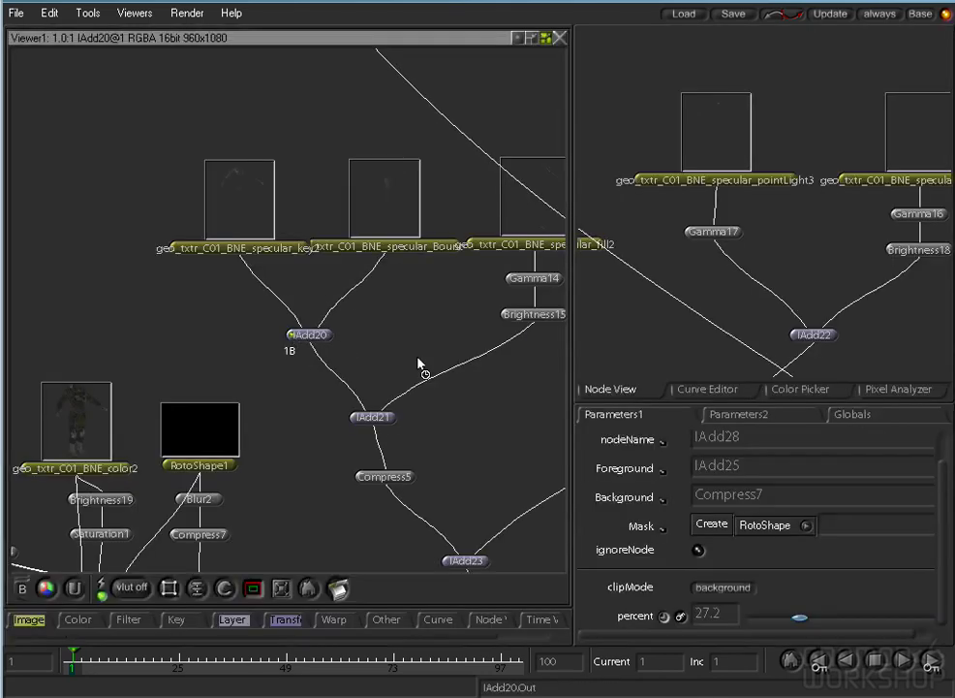
drag(707, 273, 736, 233)
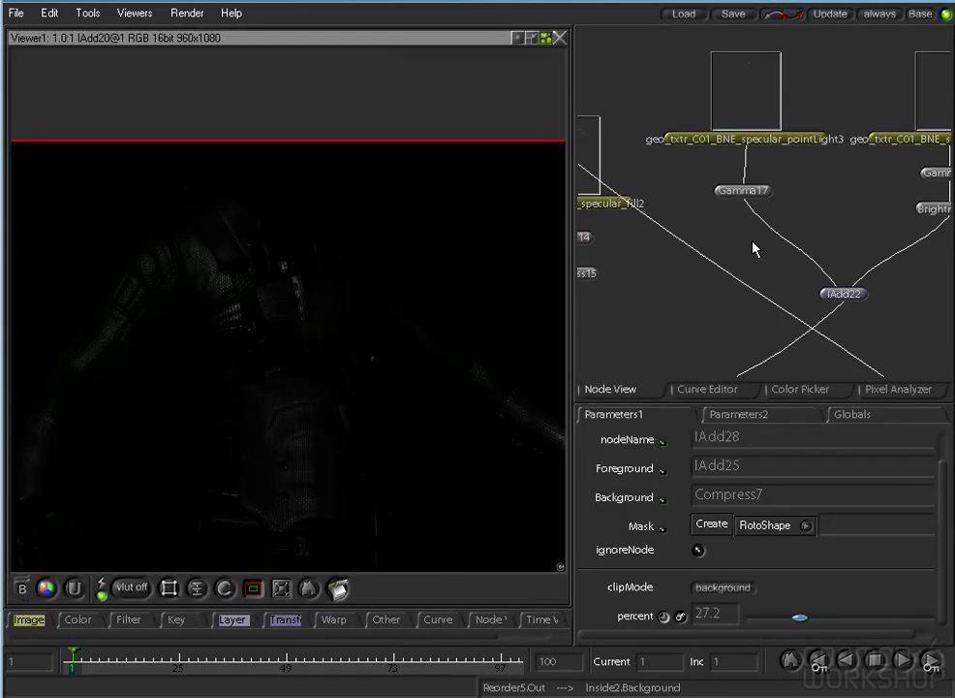
click(842, 296)
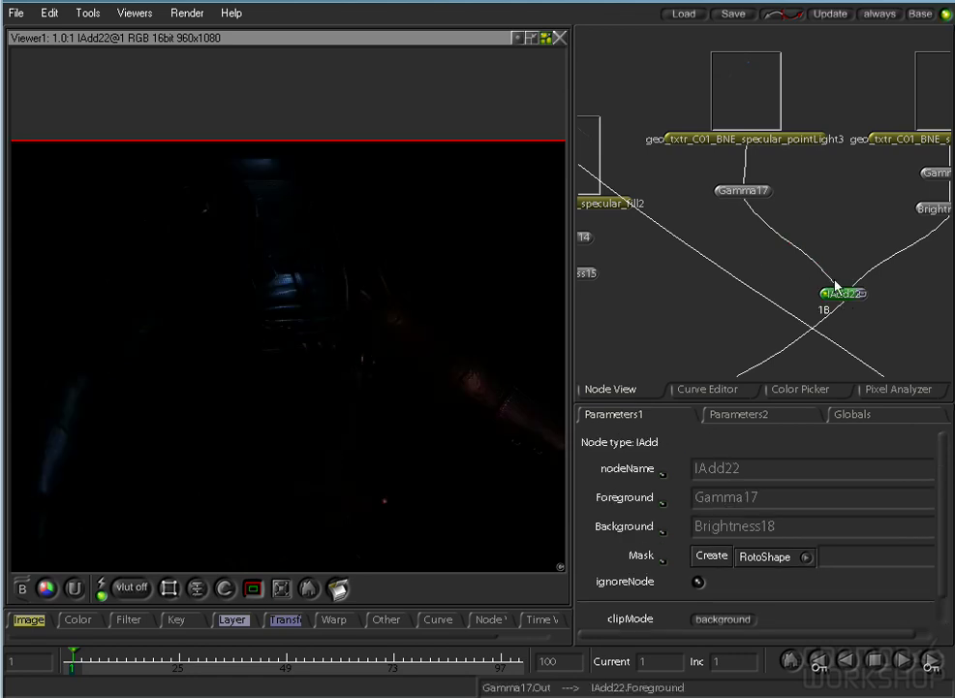
Examine the specular branch in the viewer through Brightness15, IAdd21 and Compress5, plus the specular_key2 pass.
drag(723, 316, 857, 164)
drag(686, 258, 819, 363)
click(830, 128)
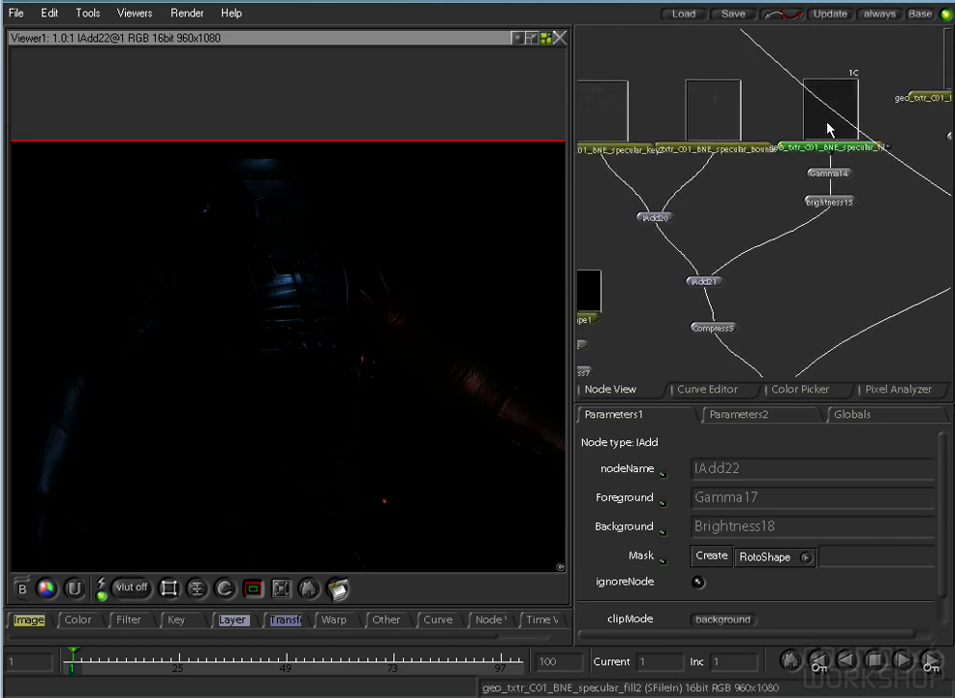
click(829, 202)
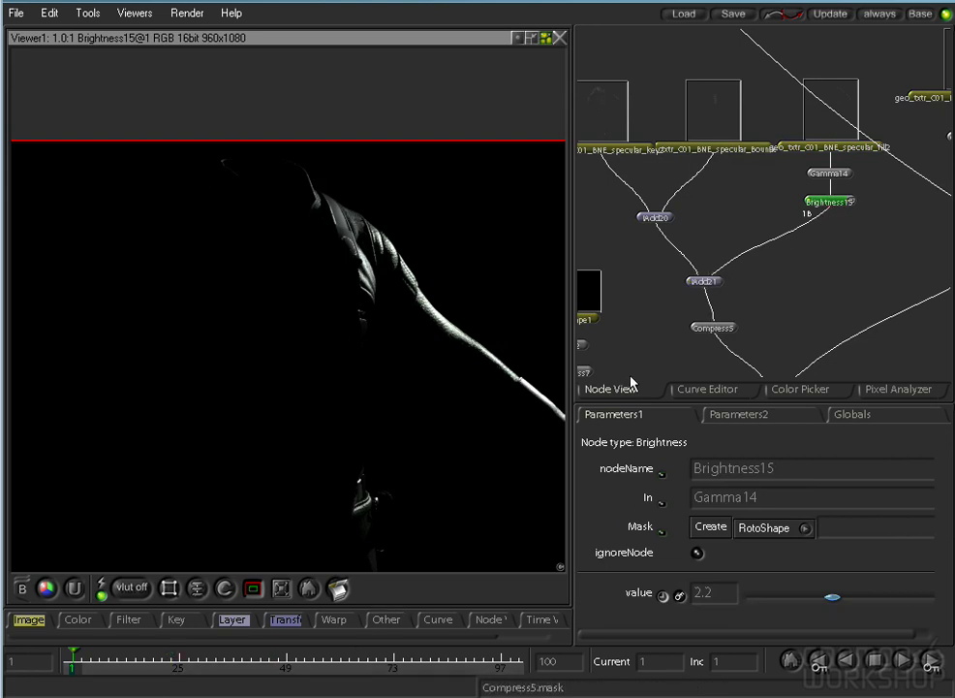
click(714, 279)
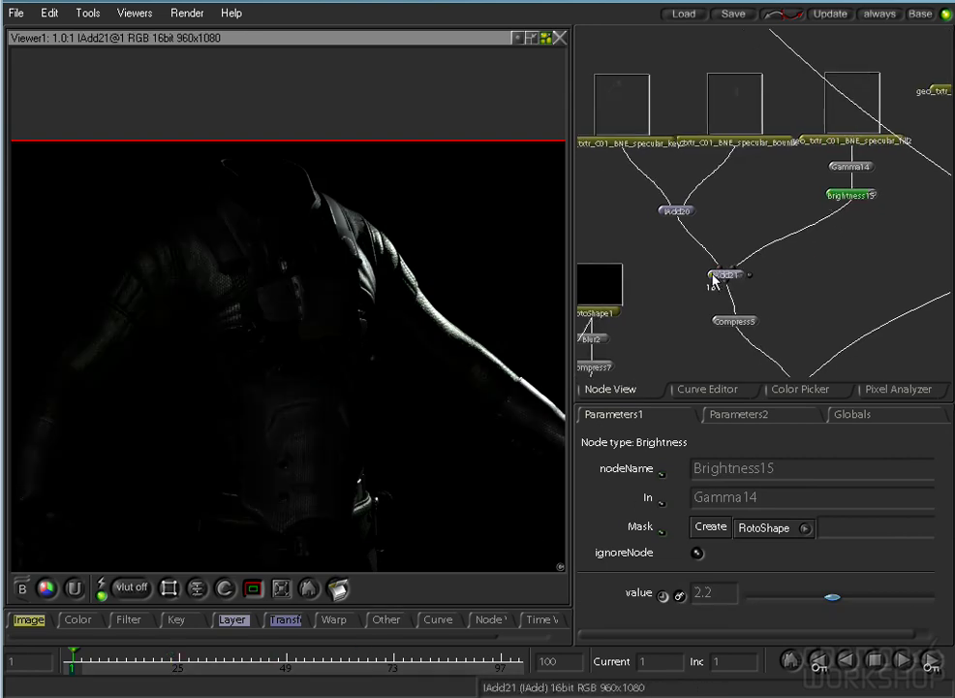
click(718, 323)
drag(740, 328, 876, 274)
drag(701, 149, 783, 309)
drag(806, 171, 784, 215)
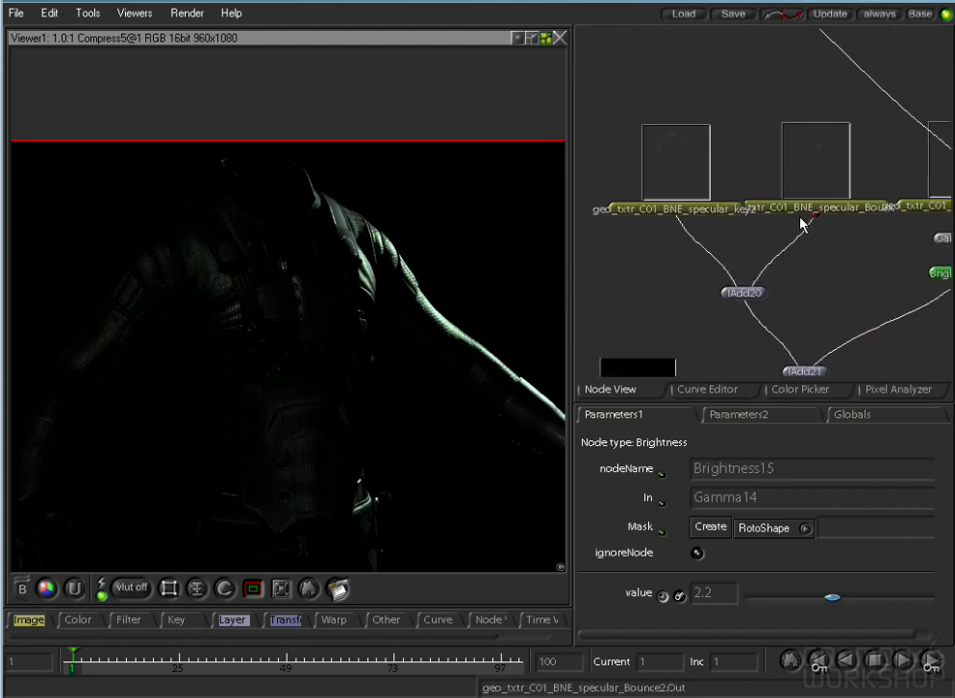
double_click(678, 166)
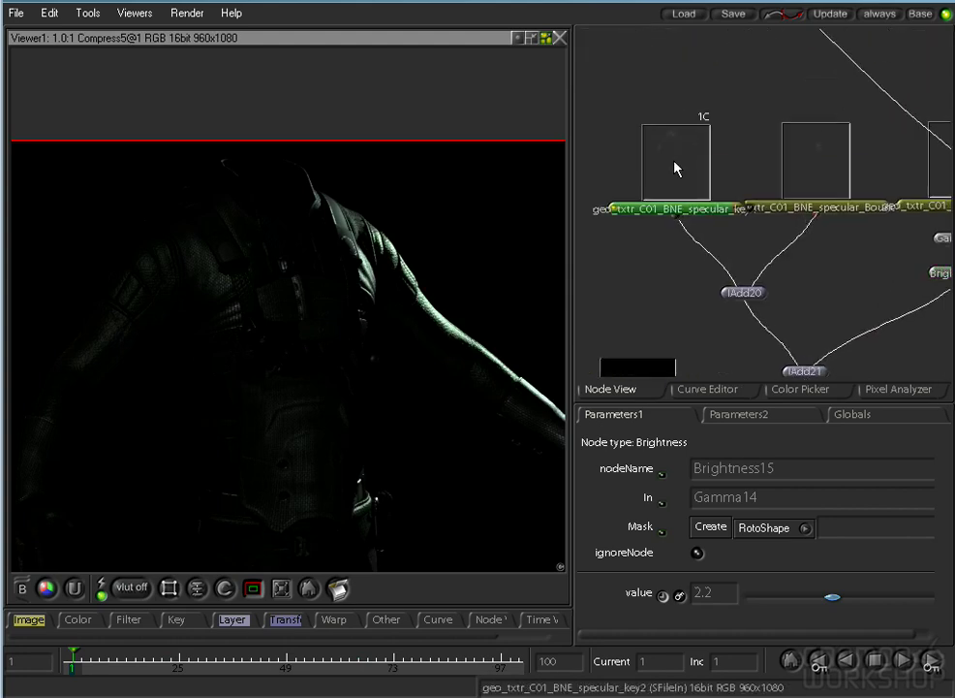
right_click(83, 622)
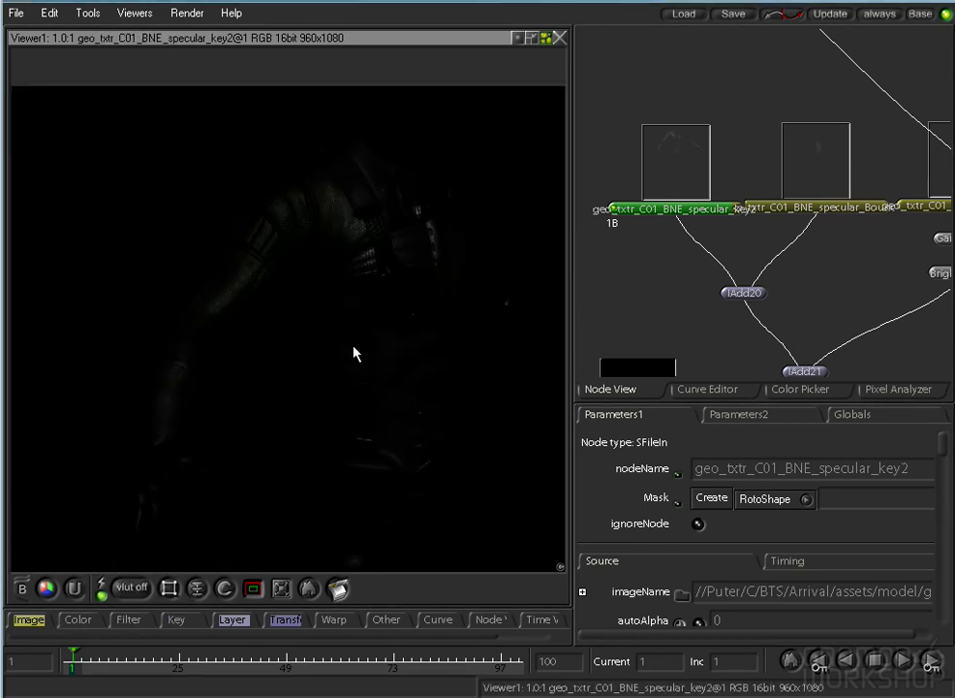
Append a Brightness node to the geo_txtr_C01_BNE_specular_Bounce2 pass and set its value to 1.5.
double_click(796, 172)
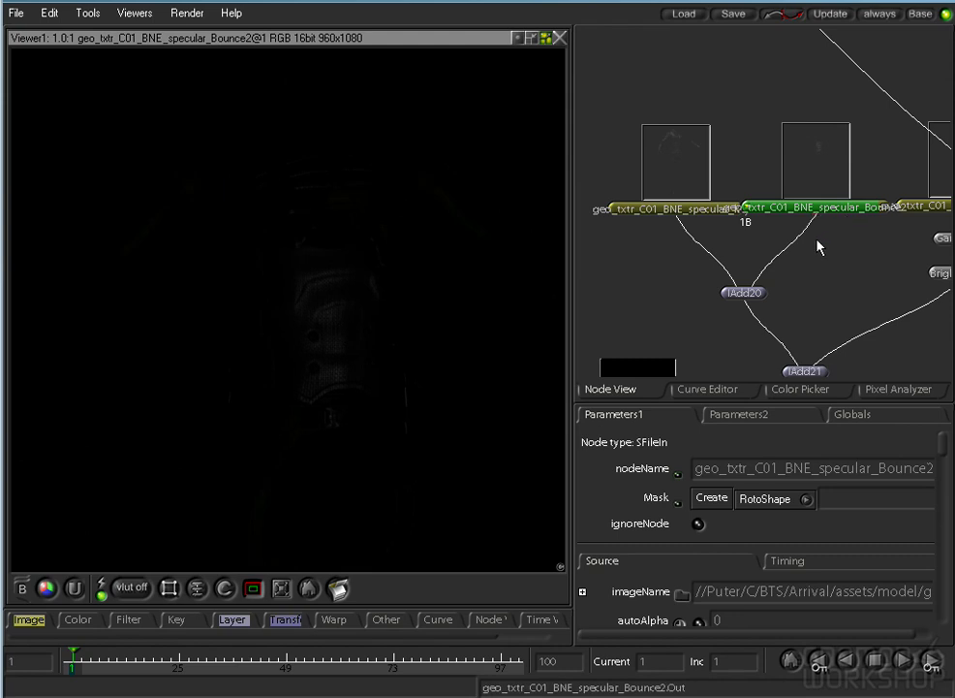
right_click(129, 628)
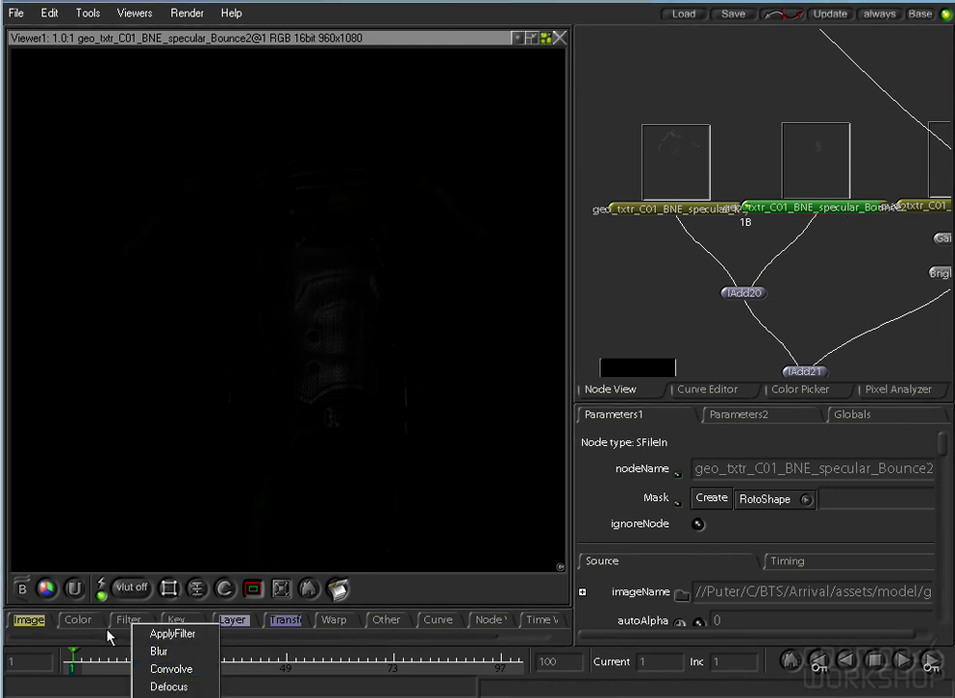
right_click(80, 620)
click(136, 75)
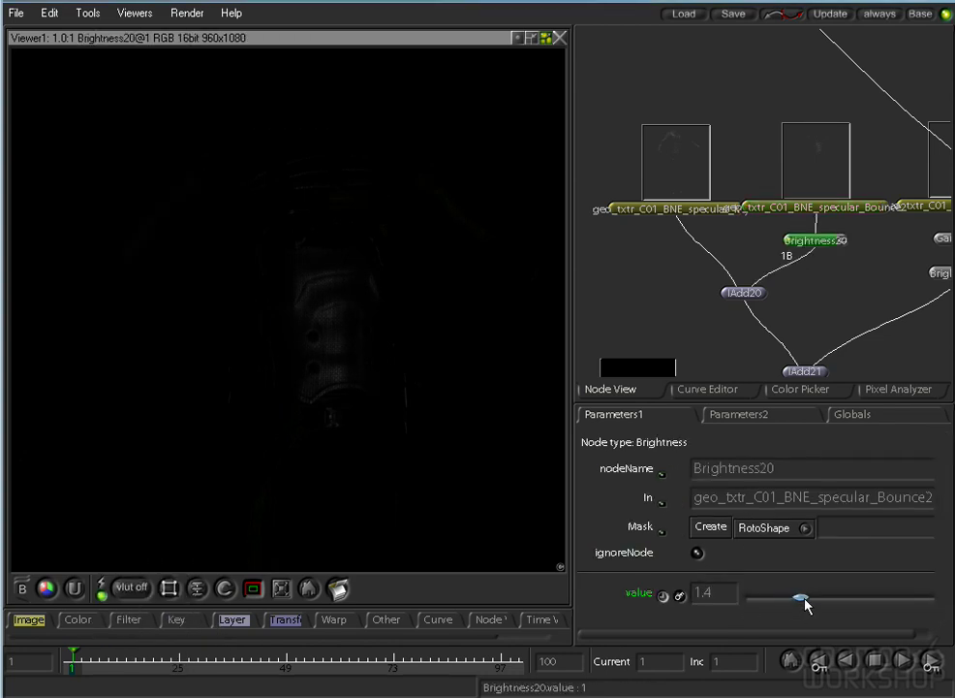
drag(804, 599, 808, 601)
Display IAdd28 and toggle Brightness20 off and on to judge its effect on the torso.
drag(872, 355, 823, 12)
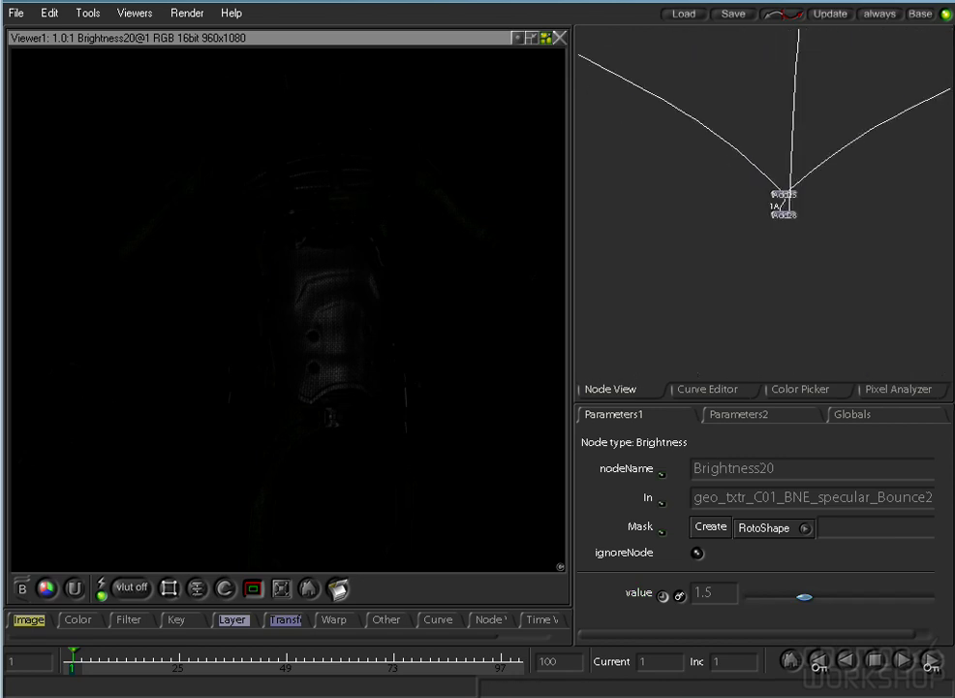
click(777, 217)
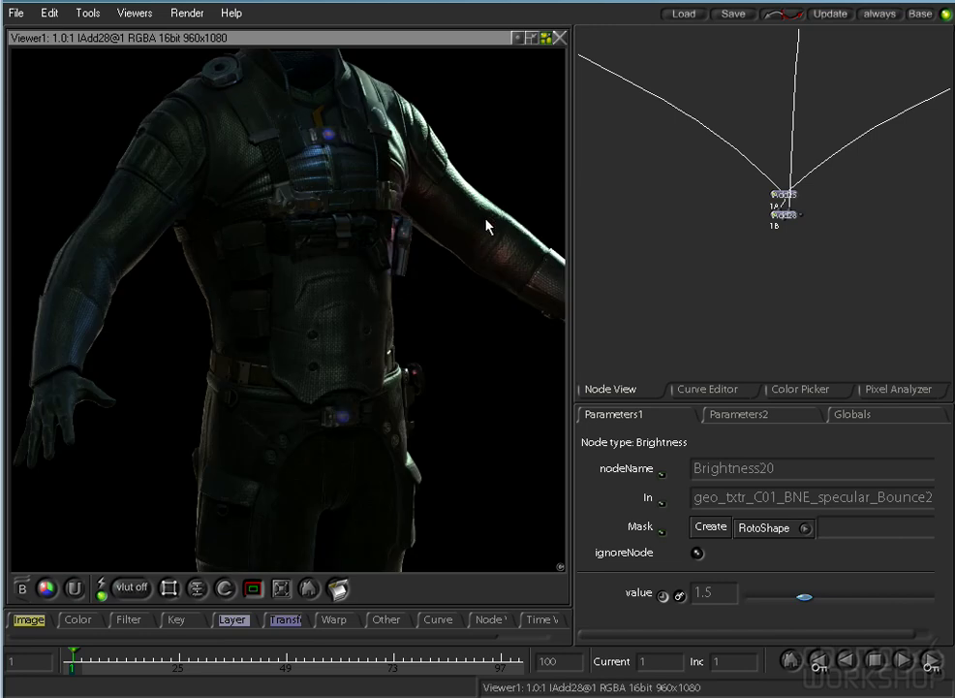
scroll(787, 226, up, 5)
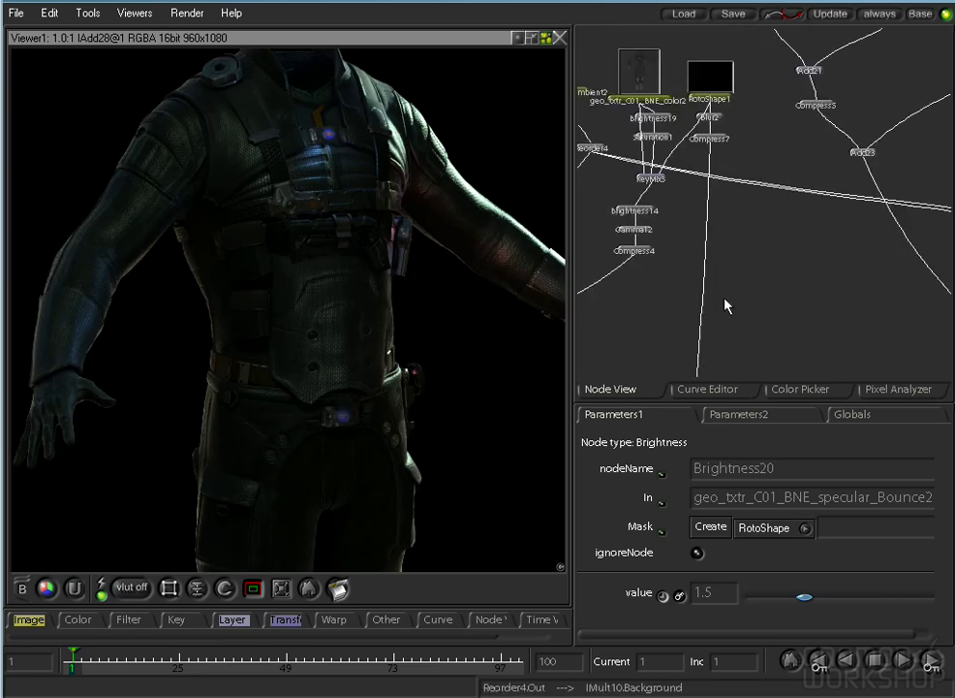
drag(725, 299, 688, 451)
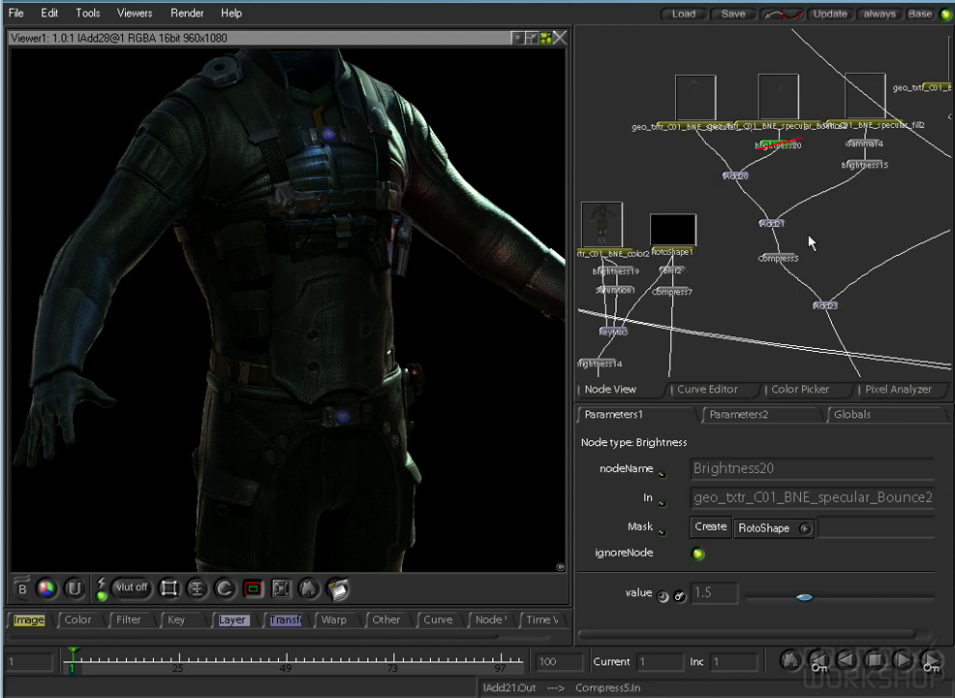
key(i)
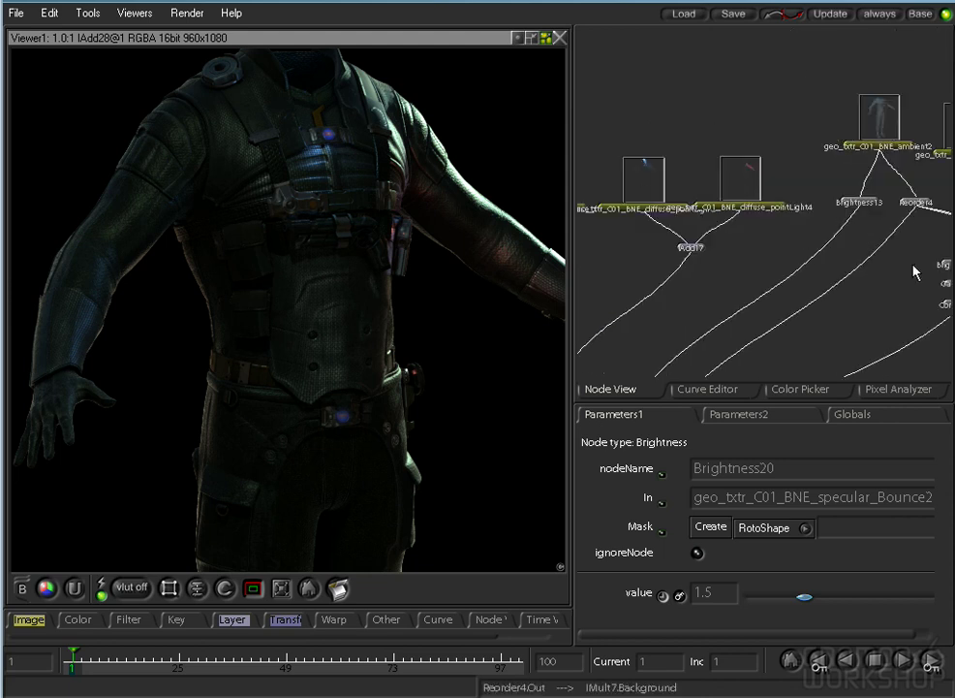
Display Compress4 in the colour branch and set the Brightness14 value to 0.5.
drag(916, 272, 743, 243)
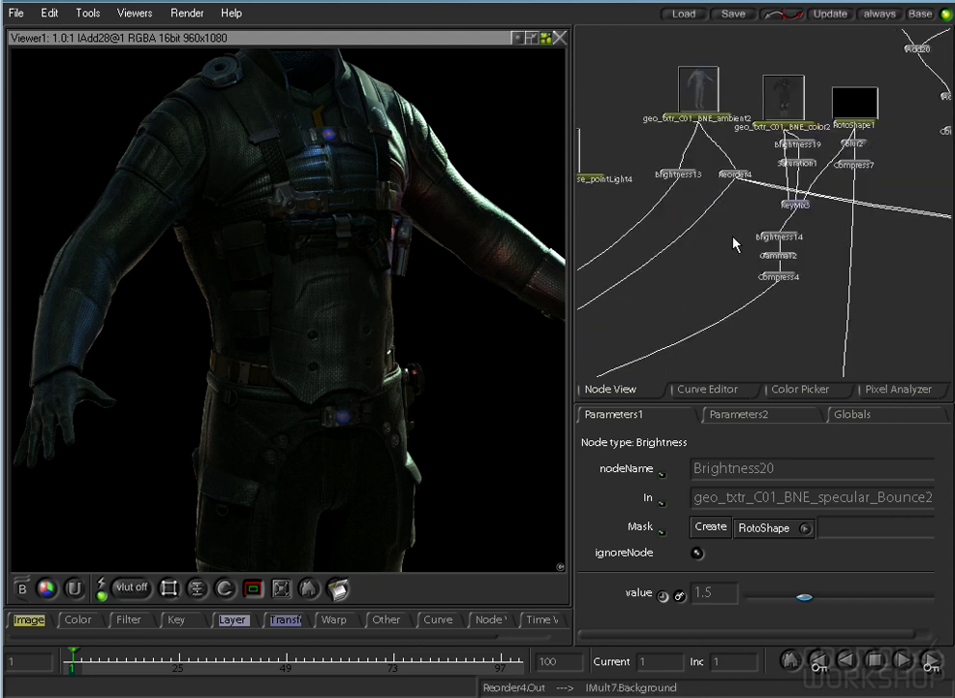
click(770, 280)
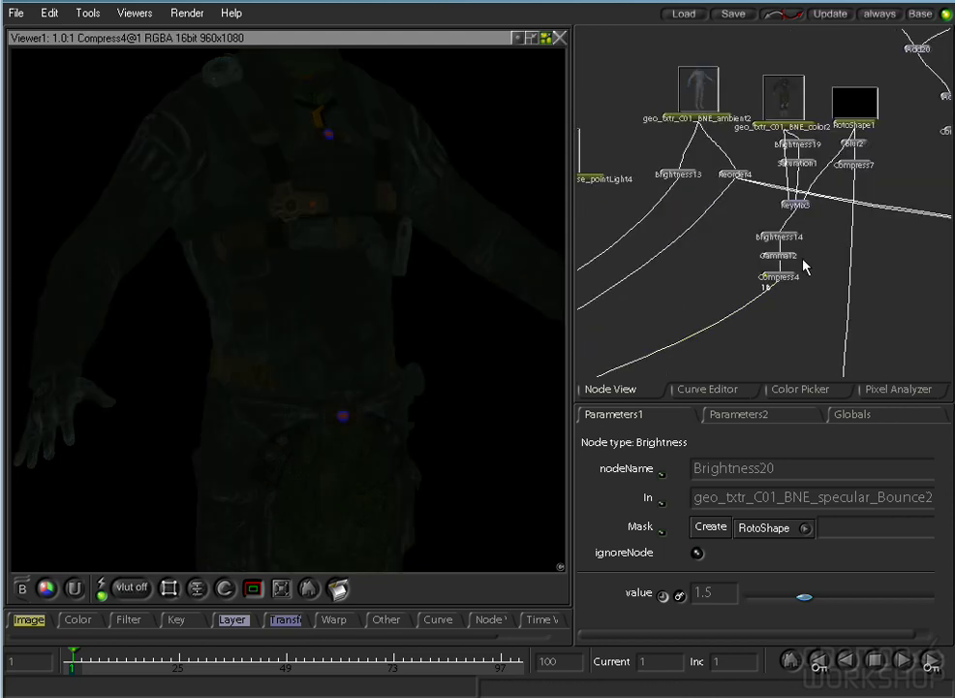
click(797, 241)
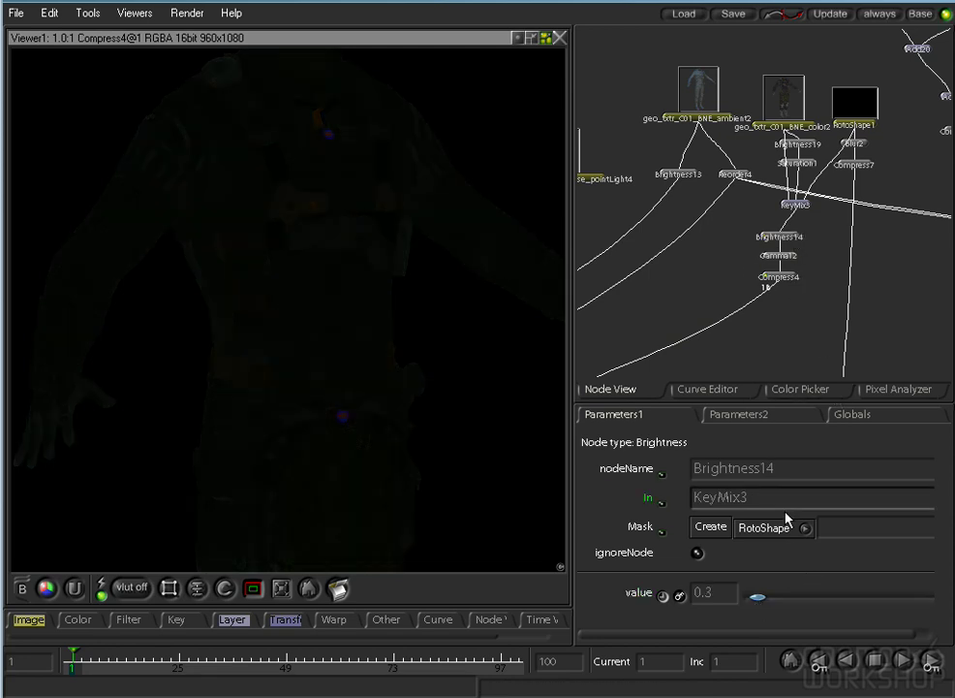
text(0.5)
key(Return)
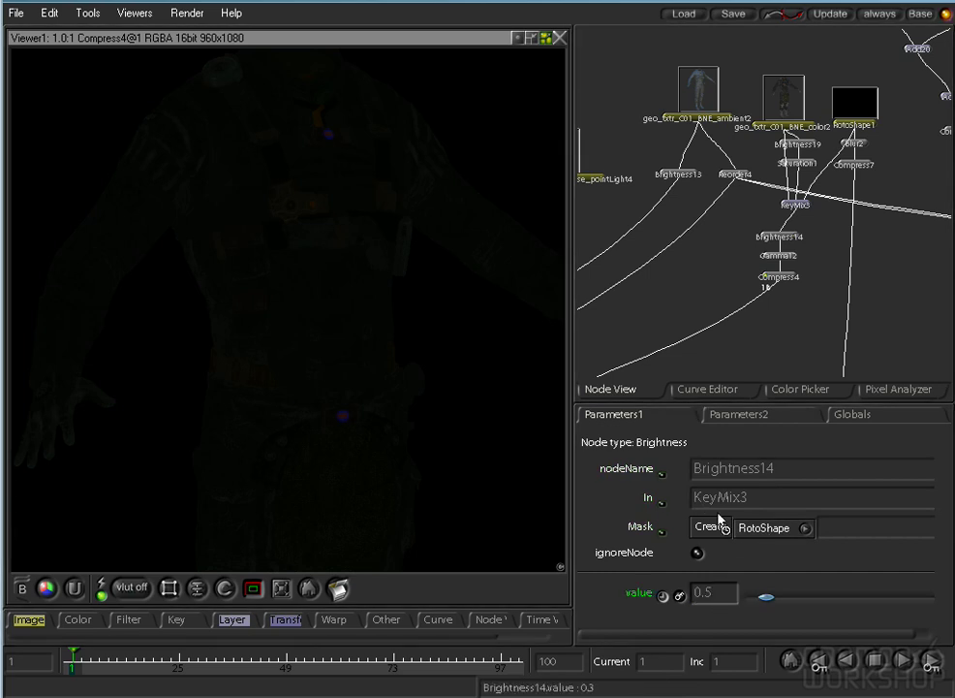
Set the Gamma12 gamma in the colour branch to 0.8.
click(794, 257)
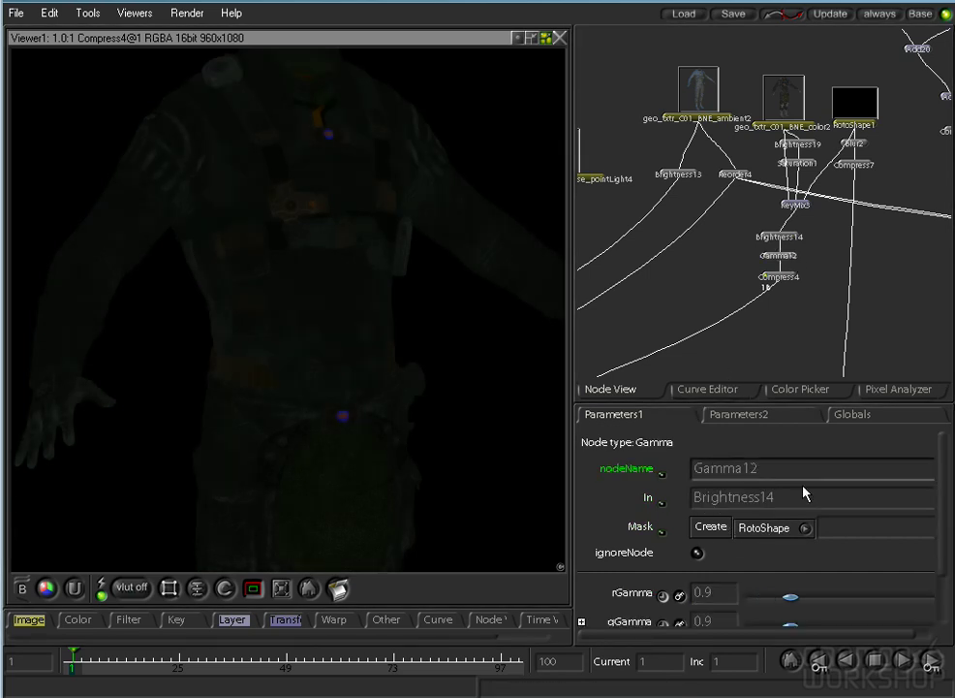
click(718, 599)
text(.8)
key(Return)
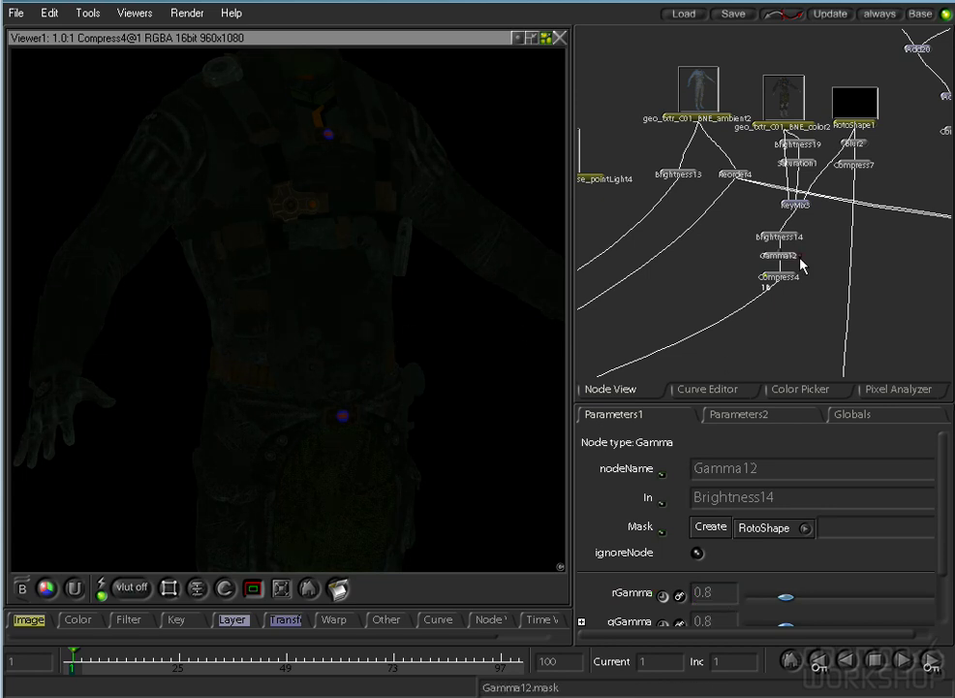
Set the Brightness14 value to 0.7 and the Gamma12 gamma to 0.75.
click(797, 237)
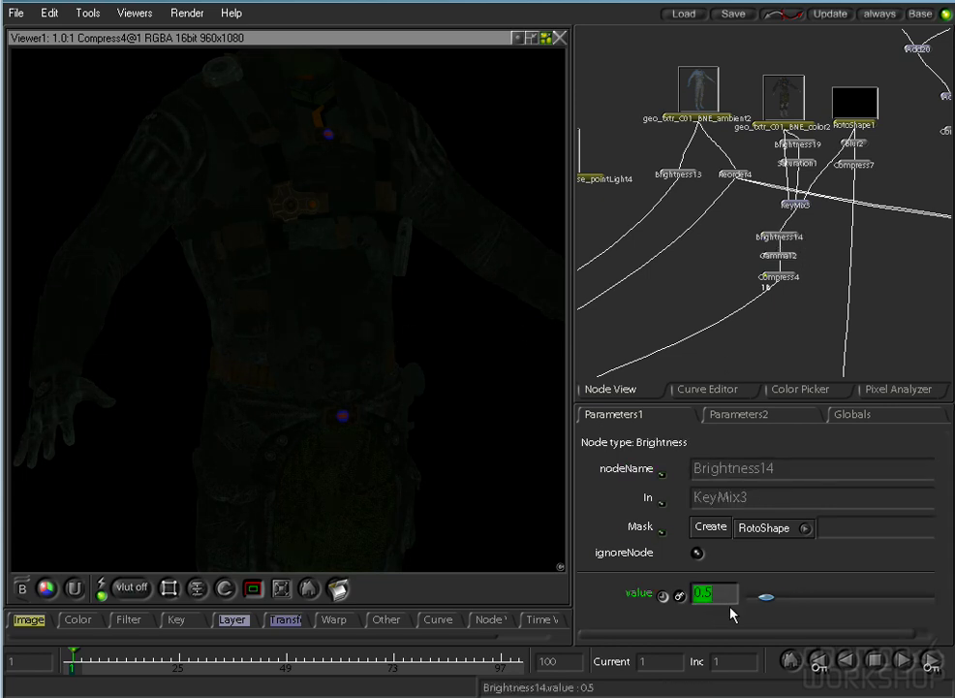
text(.7)
key(Return)
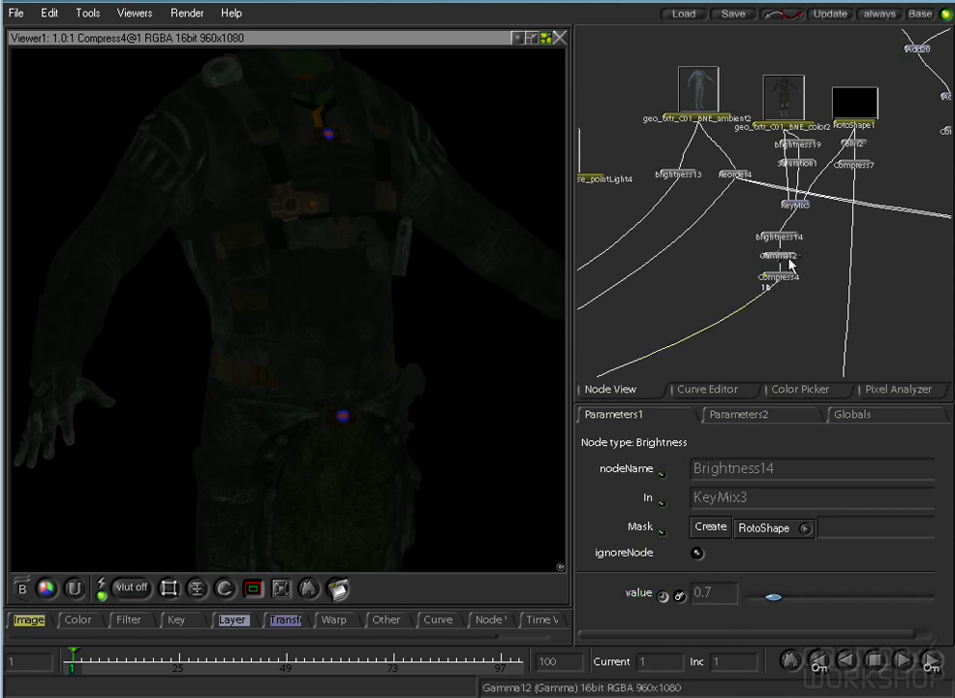
click(793, 257)
click(729, 593)
text(.75)
key(Return)
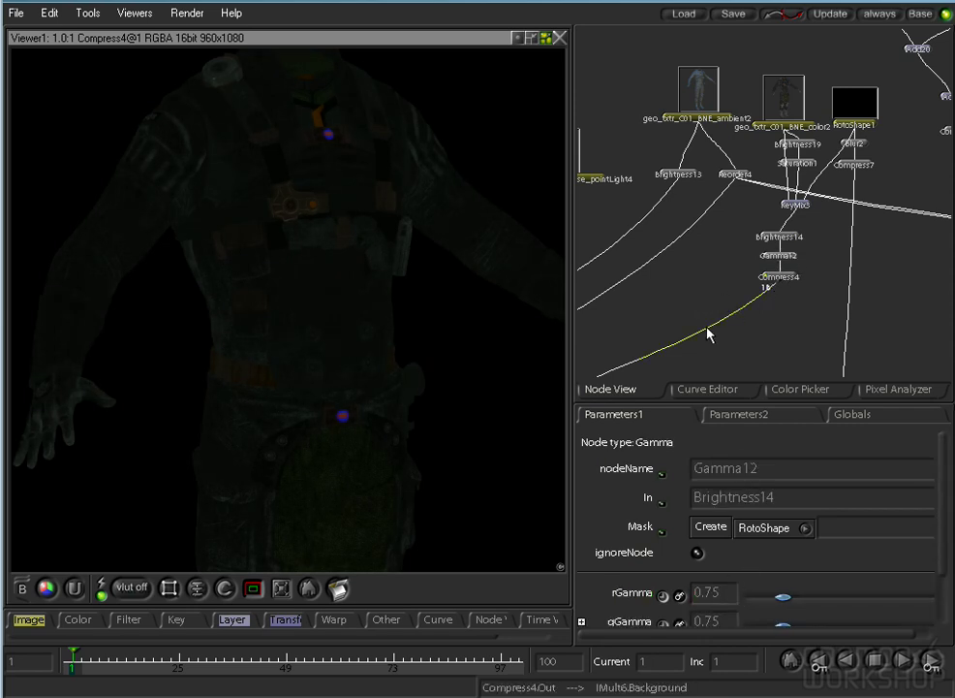
Switch the viewer to the IAdd25 composite buffer and check the character's torso.
drag(783, 252, 834, 202)
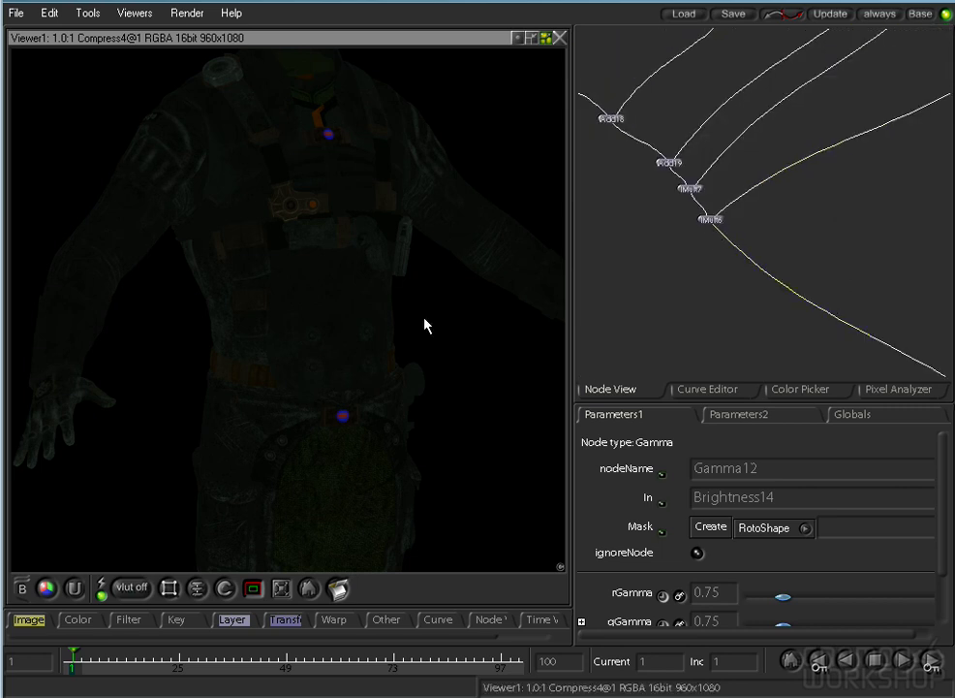
key(1)
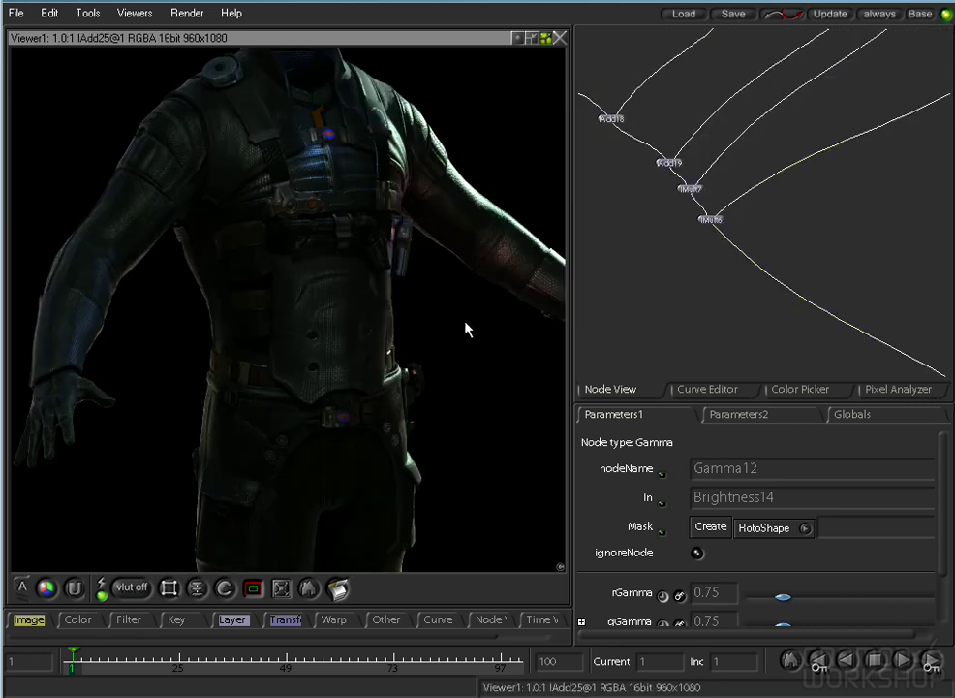
drag(377, 218, 360, 253)
Inspect the reflection branch by opening the IMult9 settings and displaying IMult9 and IMult8 in the viewer.
drag(946, 229, 635, 271)
drag(854, 268, 688, 273)
scroll(688, 273, down, 3)
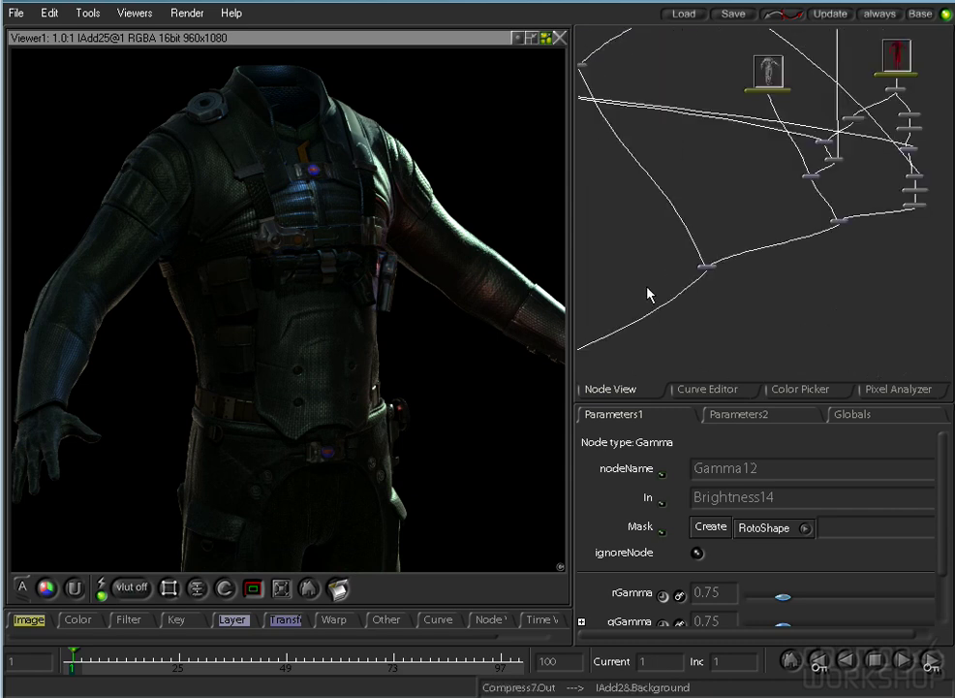
scroll(850, 266, up, 4)
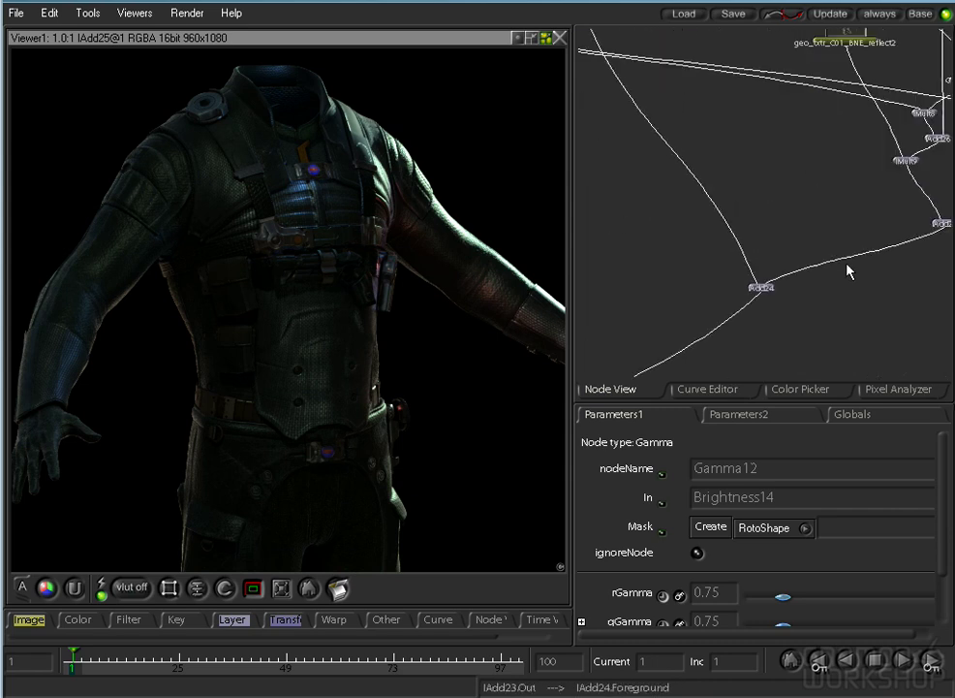
click(763, 294)
drag(813, 209, 736, 273)
drag(818, 250, 586, 281)
drag(855, 203, 877, 279)
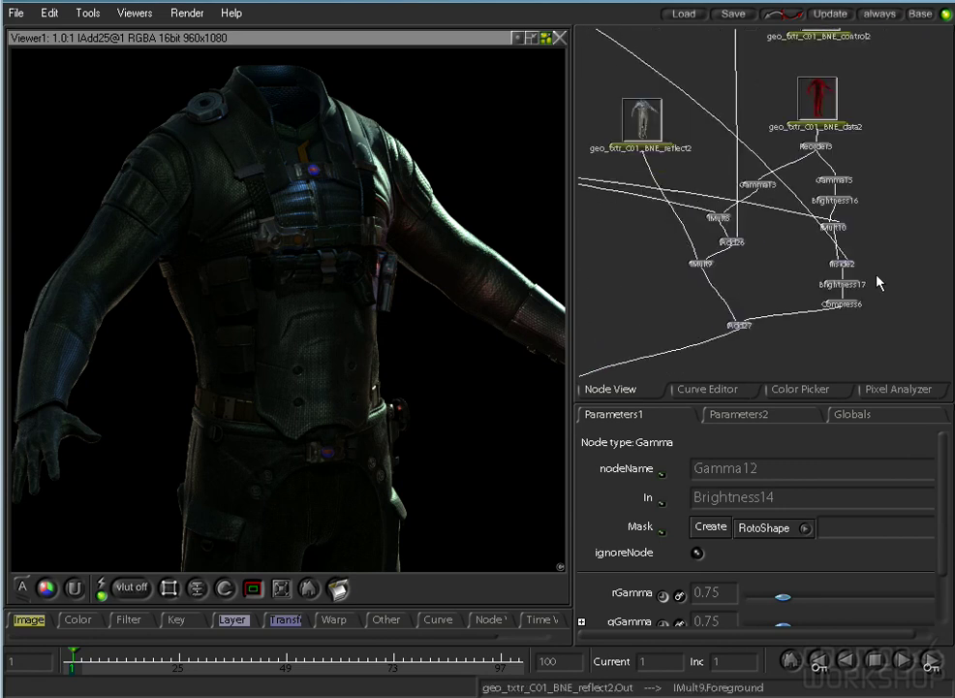
click(712, 264)
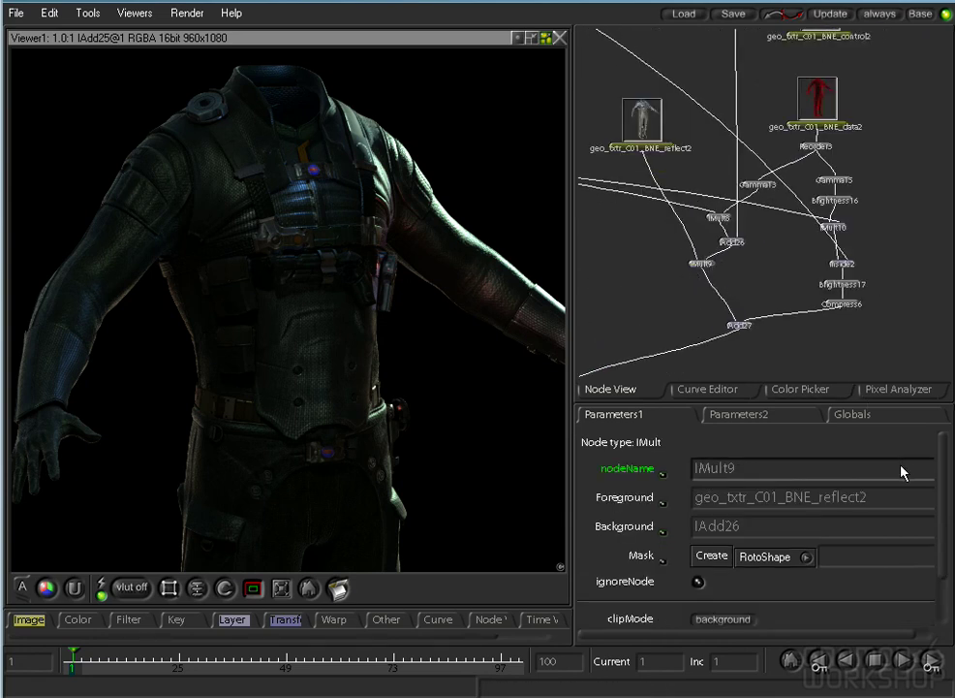
scroll(936, 541, down, 2)
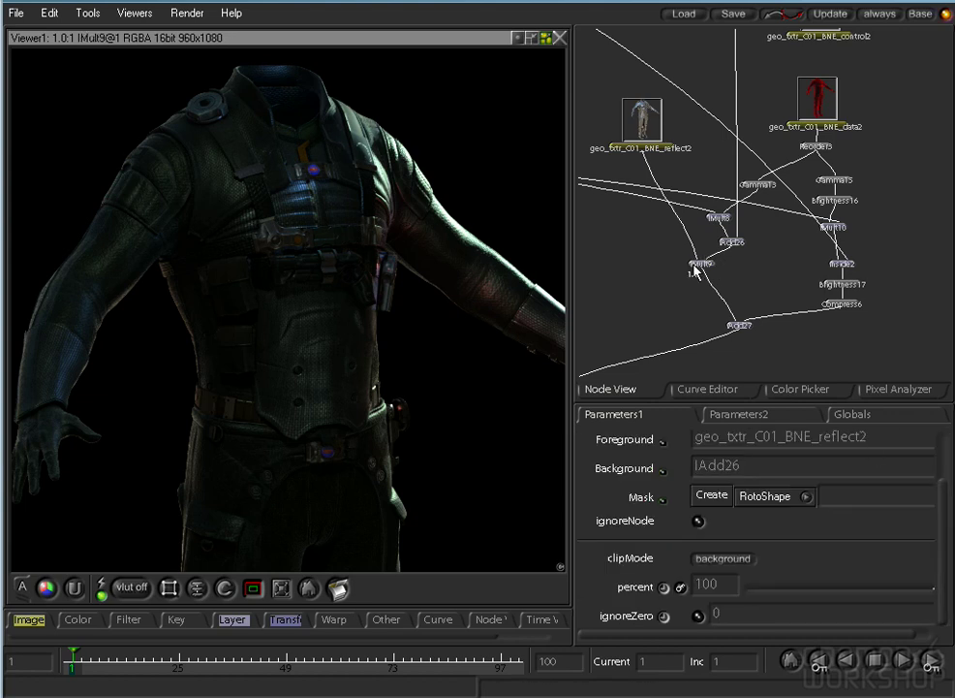
click(695, 268)
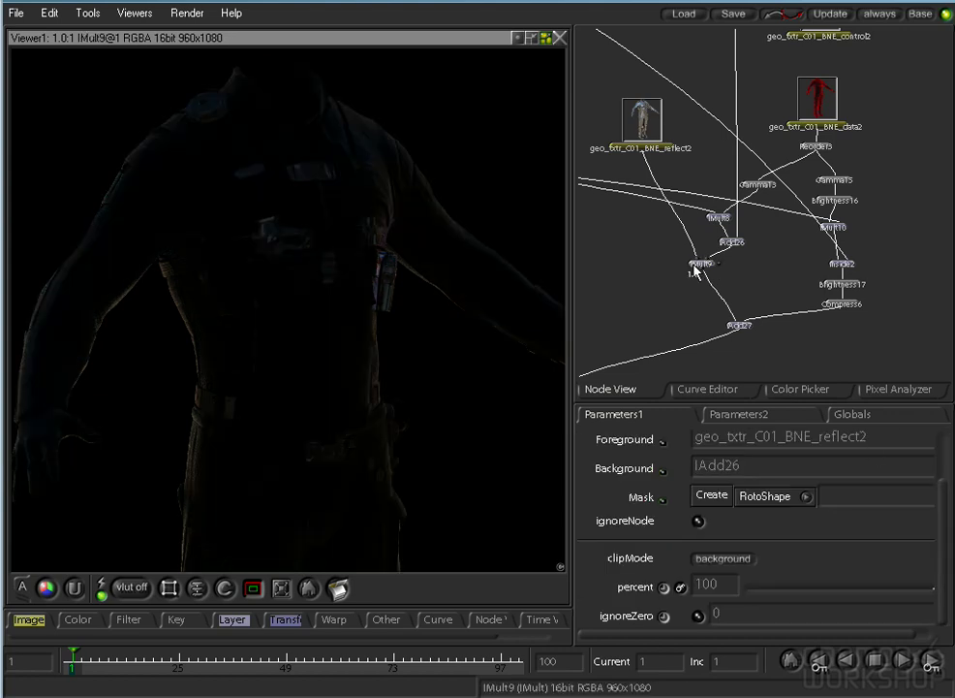
click(719, 217)
key(1)
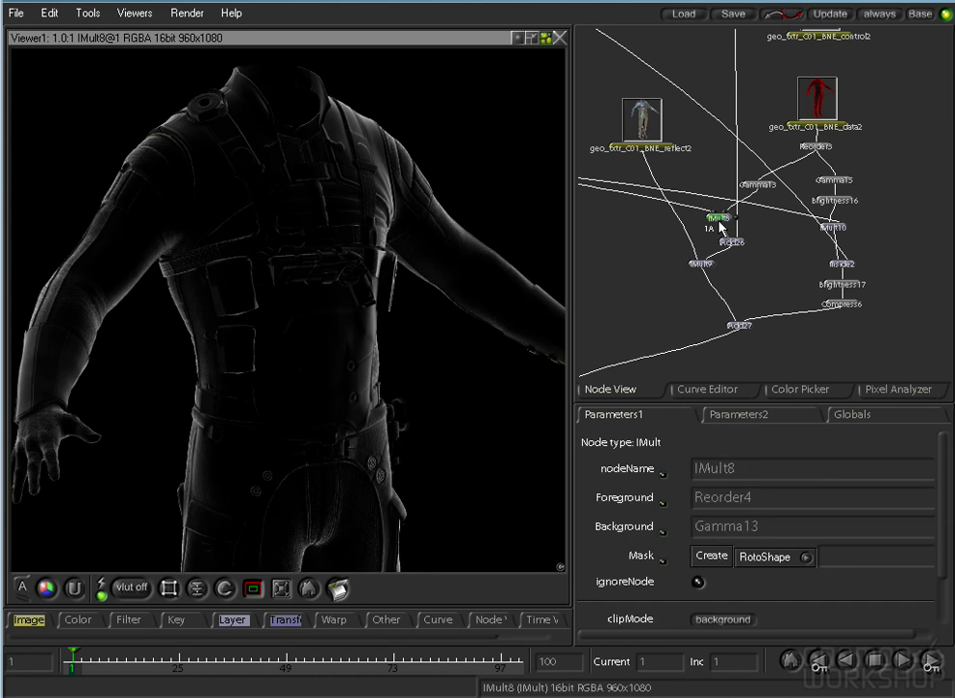
Check IAdd26 and IMult9 in the reflection branch, and set the Gamma13 gamma to 0.3.
double_click(729, 242)
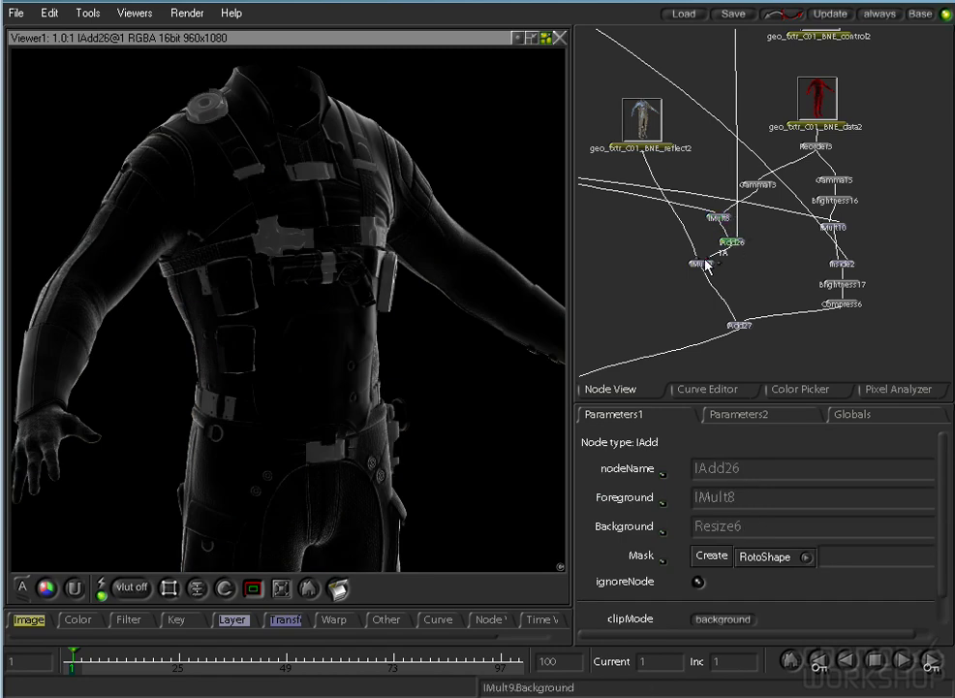
double_click(702, 264)
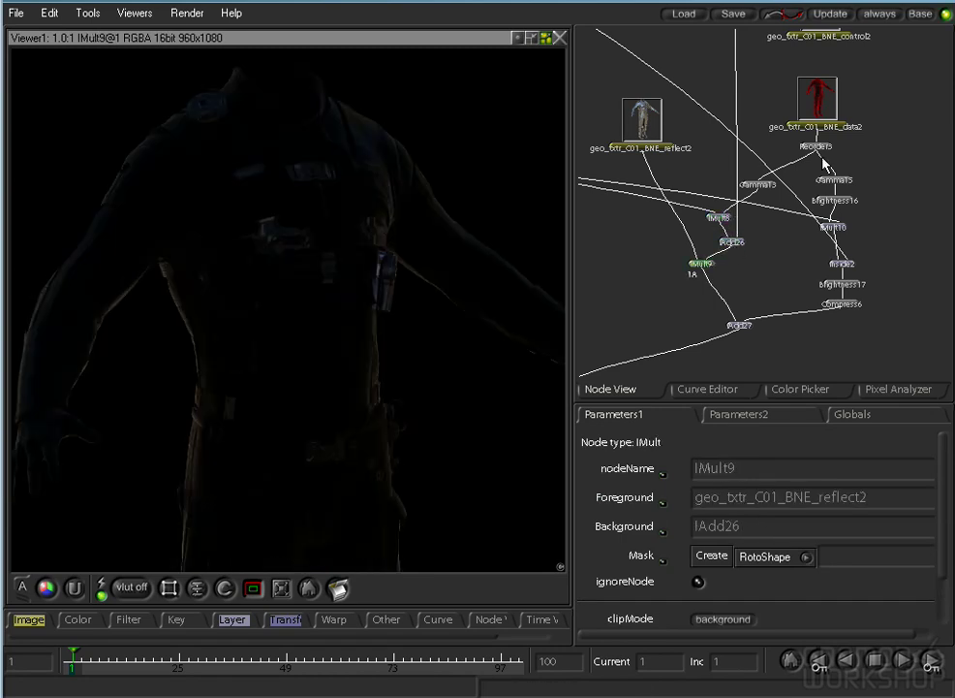
double_click(757, 185)
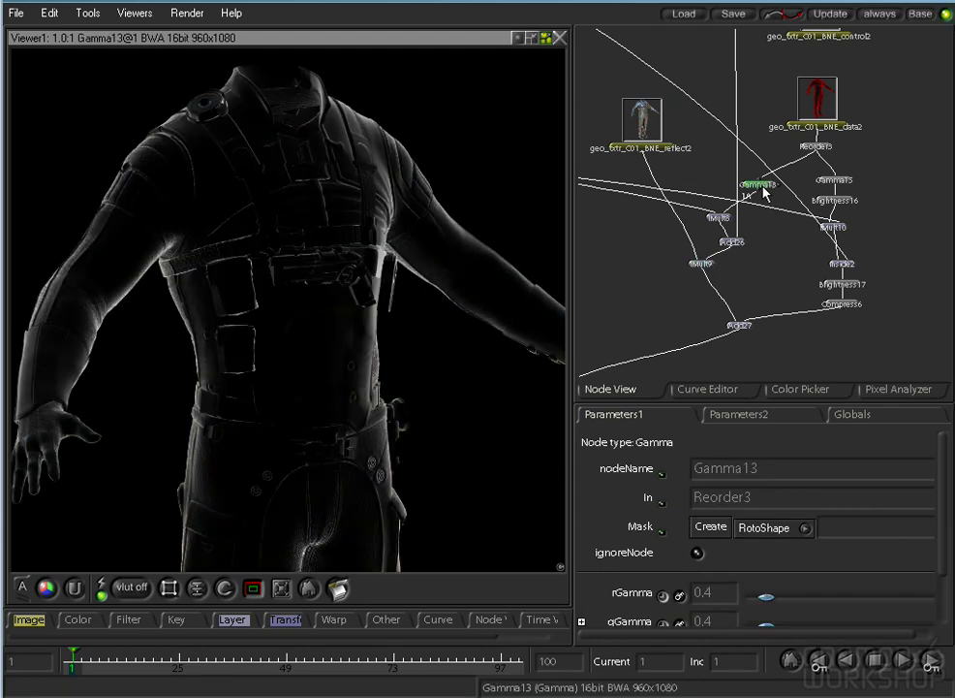
drag(769, 600, 765, 600)
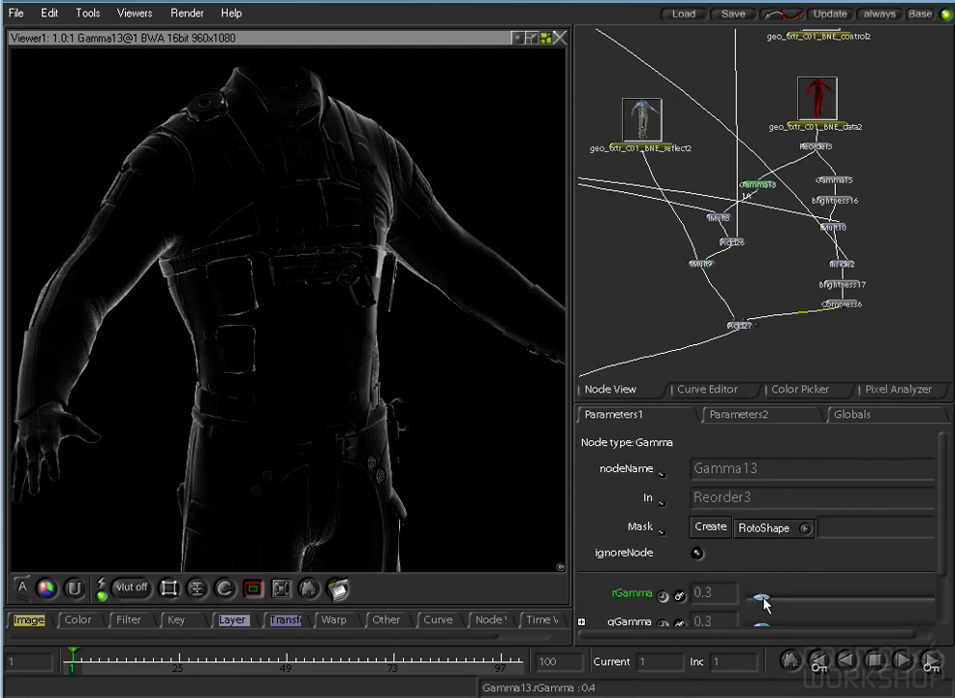
Display the final IAdd28 composite in the viewer and check the torso.
click(695, 263)
drag(676, 283, 840, 151)
drag(591, 363, 723, 321)
click(718, 314)
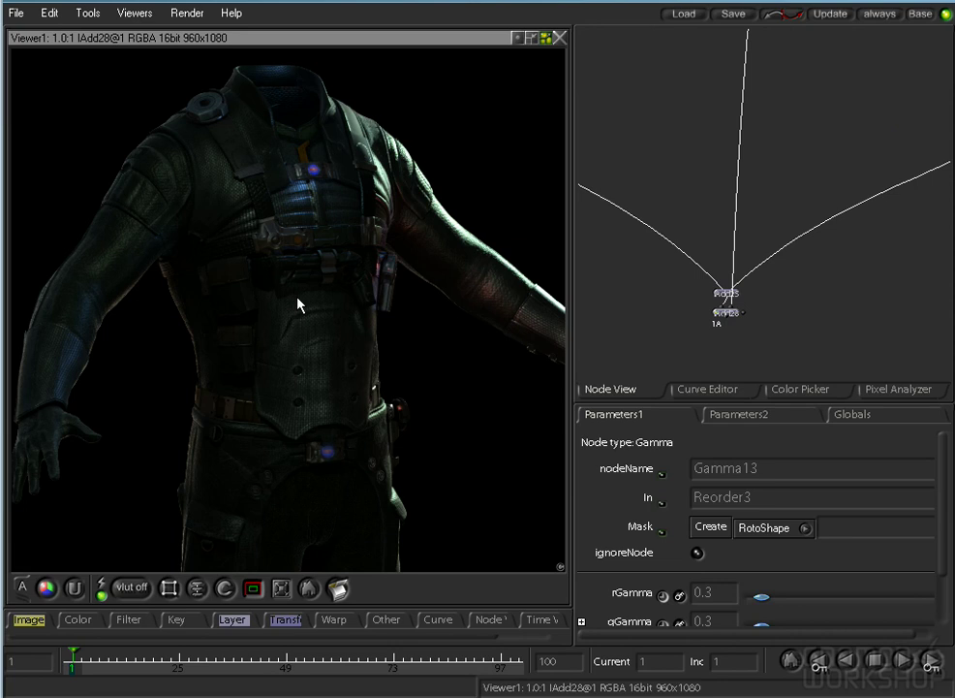
scroll(827, 223, down, 5)
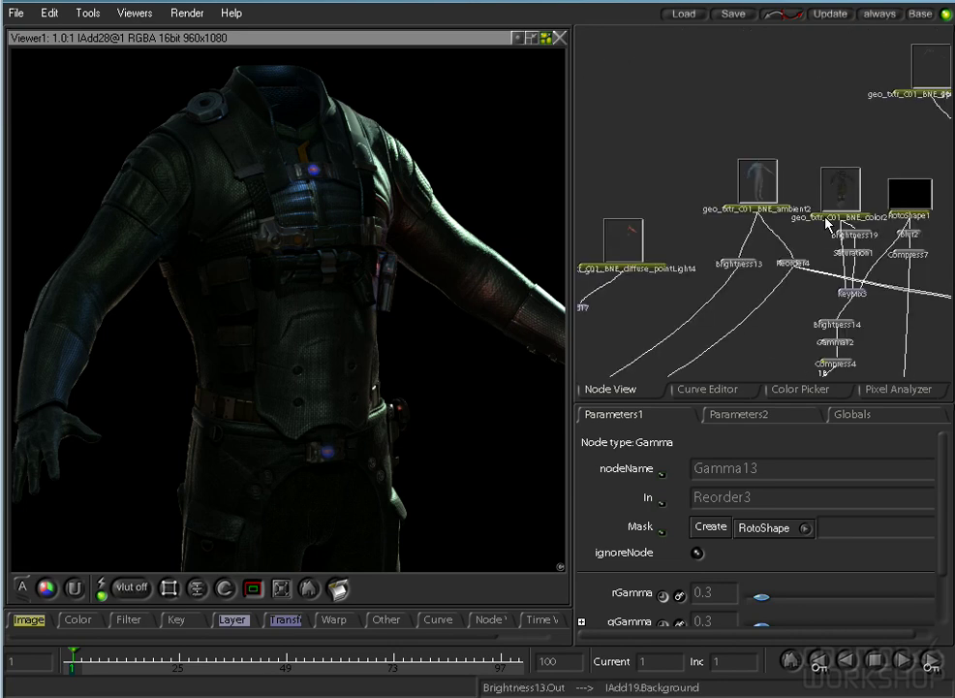
View the geo_txtr_C01_BNE_color2 pass and add a Sharpen node after Compress4.
click(837, 195)
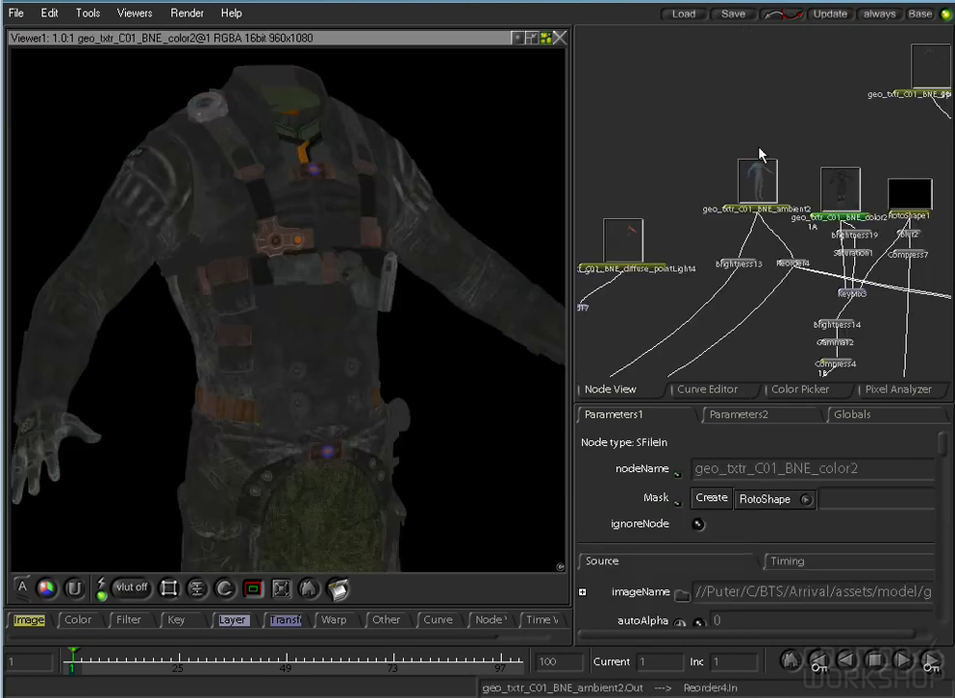
click(759, 280)
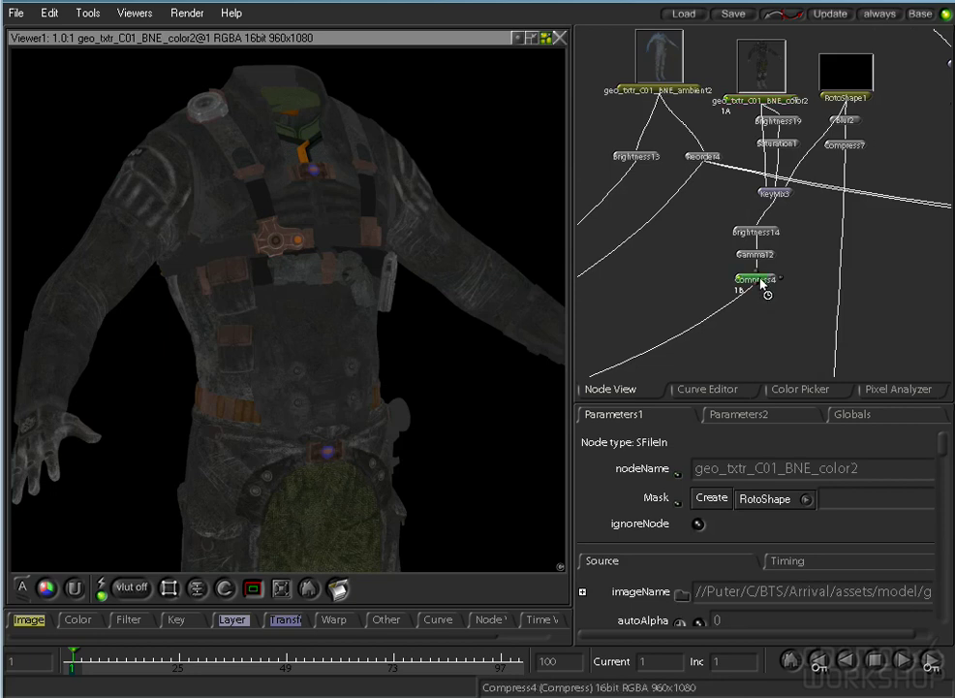
right_click(124, 626)
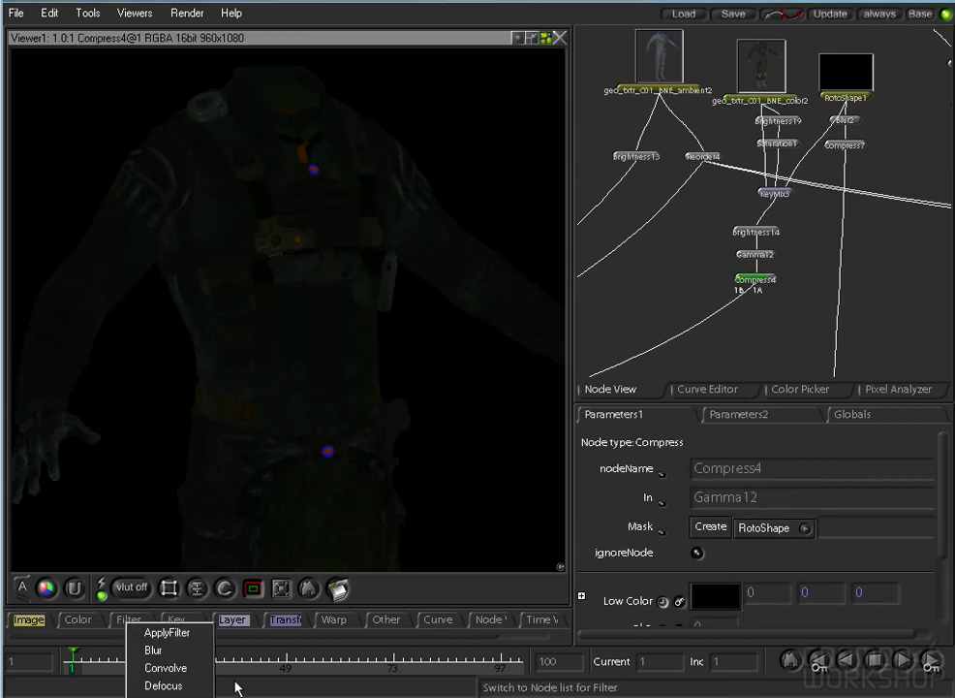
click(163, 697)
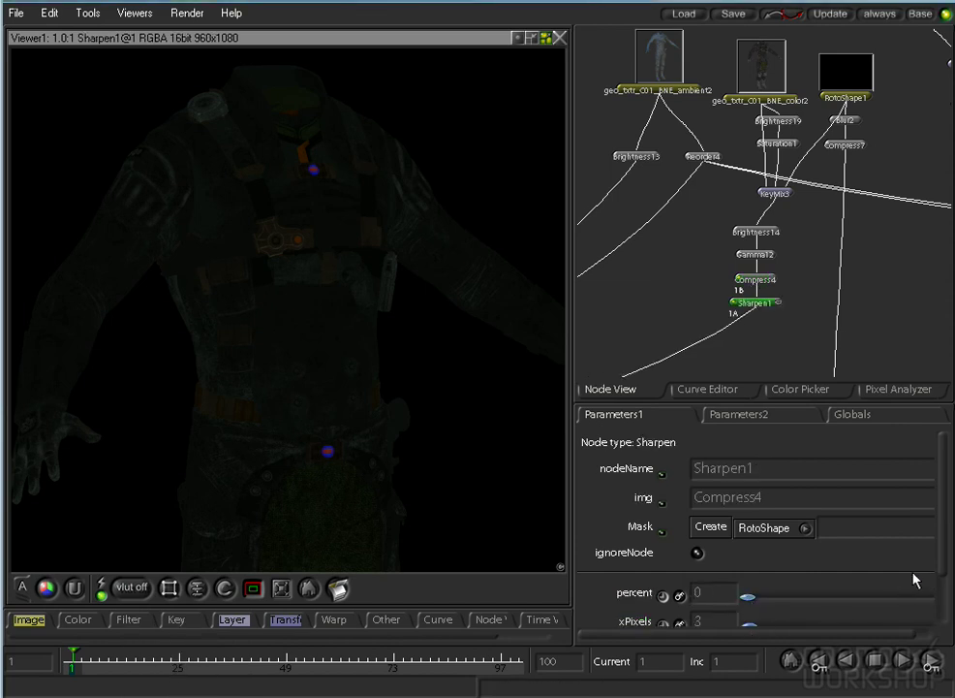
Set the Sharpen1 percent to 80 and its x and y pixels to 40.
scroll(938, 578, down, 1)
drag(749, 565, 908, 573)
scroll(180, 345, up, 5)
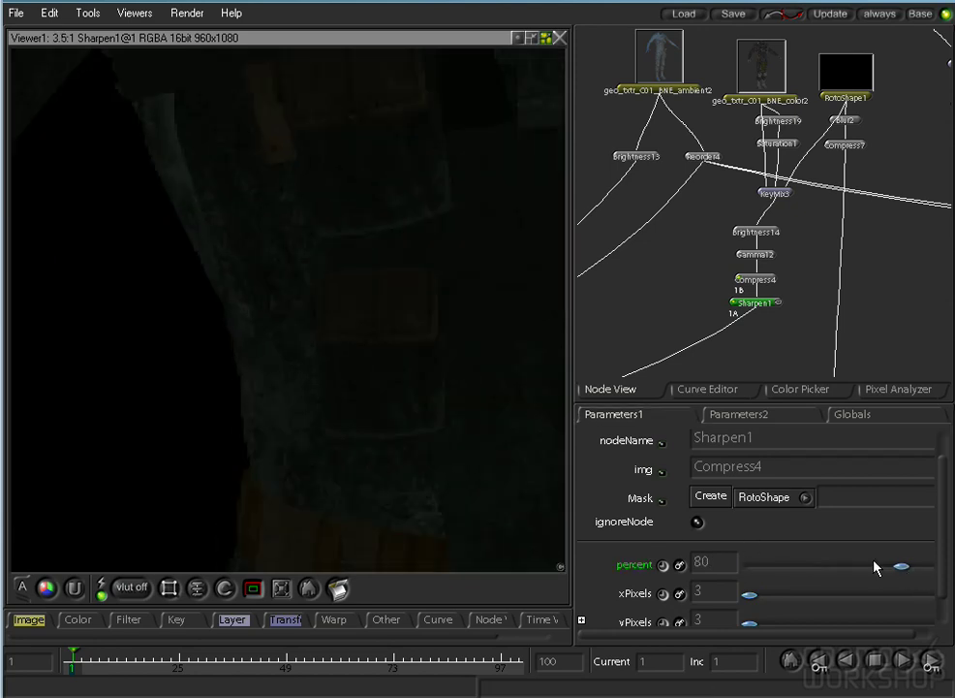
drag(773, 606, 790, 601)
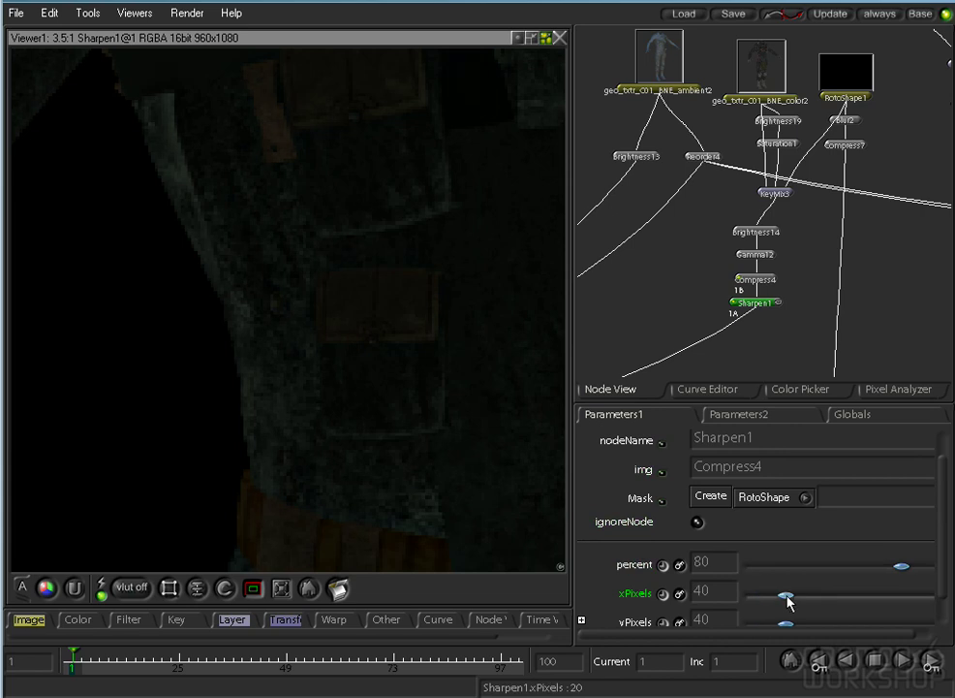
scroll(74, 310, down, 4)
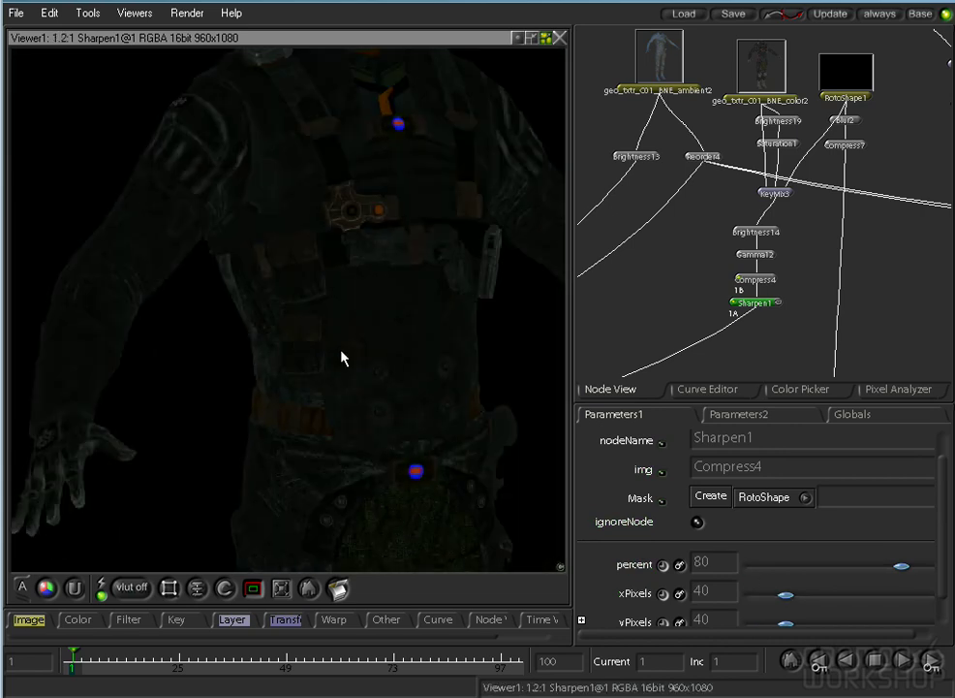
scroll(442, 291, down, 2)
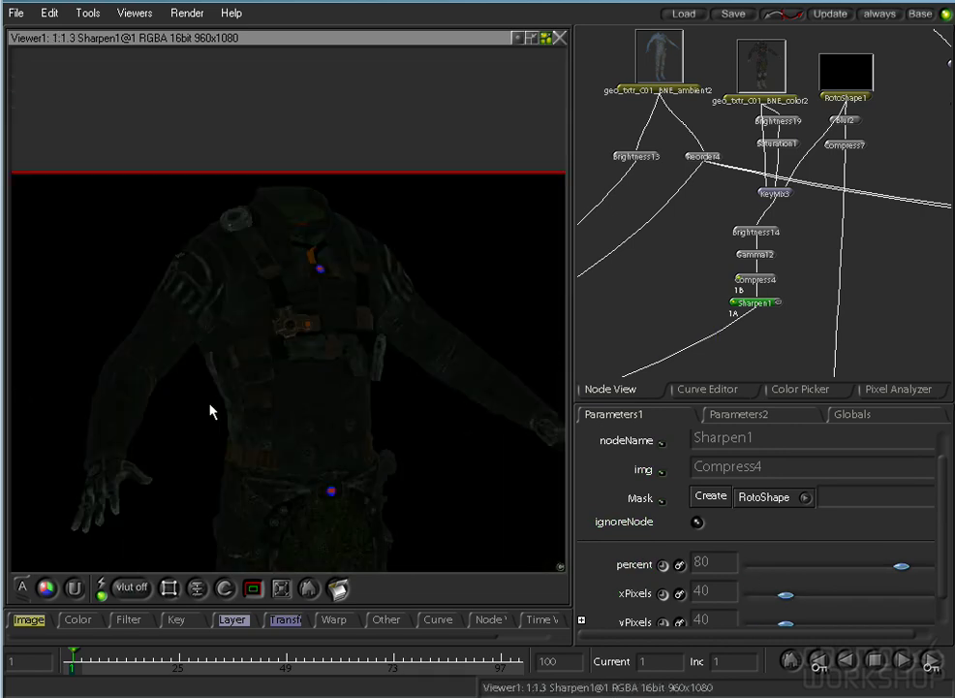
Display the IAdd28 composite in viewer buffer B at full size and examine the sharpened character.
drag(693, 329, 667, 163)
scroll(855, 227, down, 3)
drag(853, 329, 763, 191)
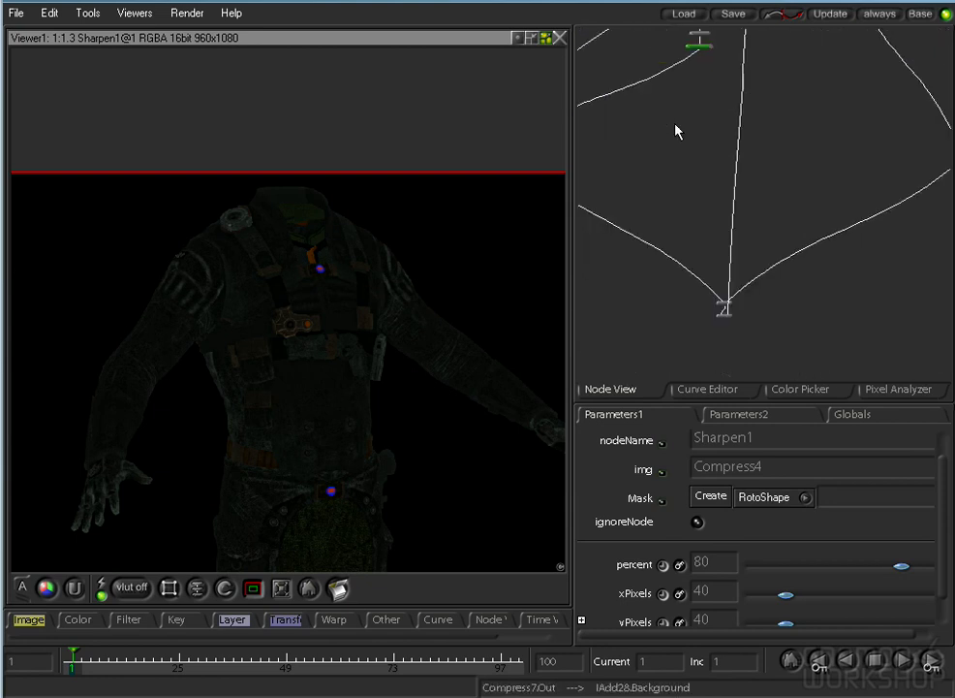
key(1)
drag(703, 301, 938, 371)
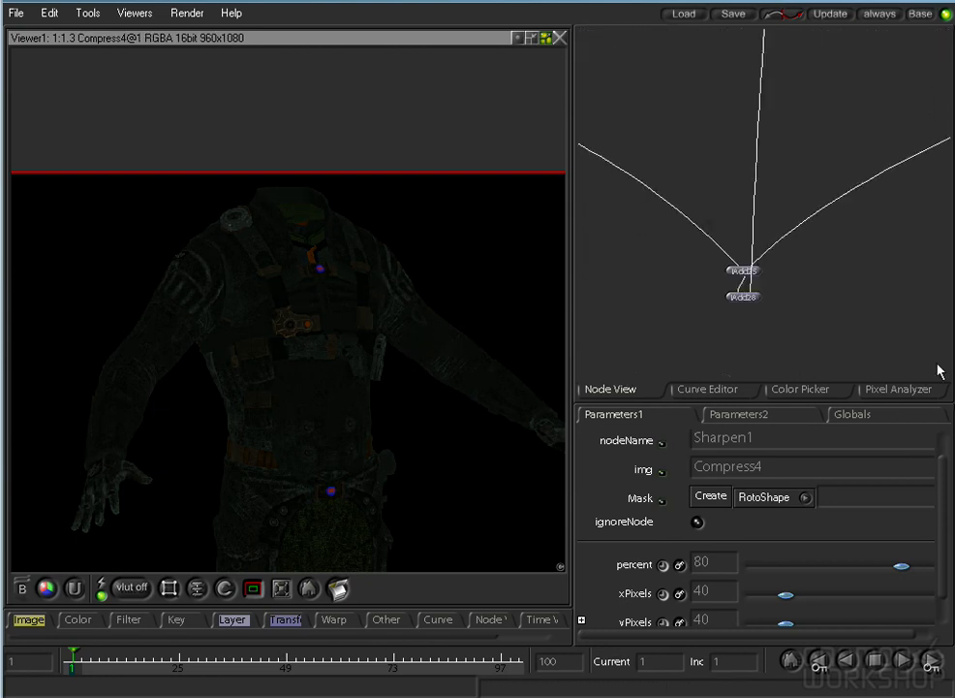
click(730, 298)
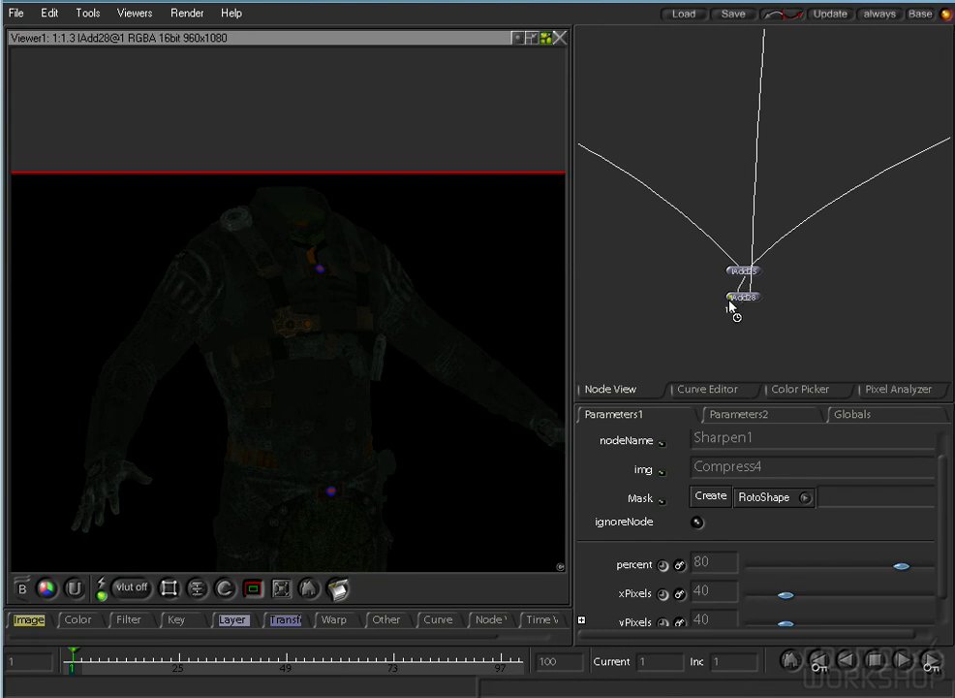
click(308, 588)
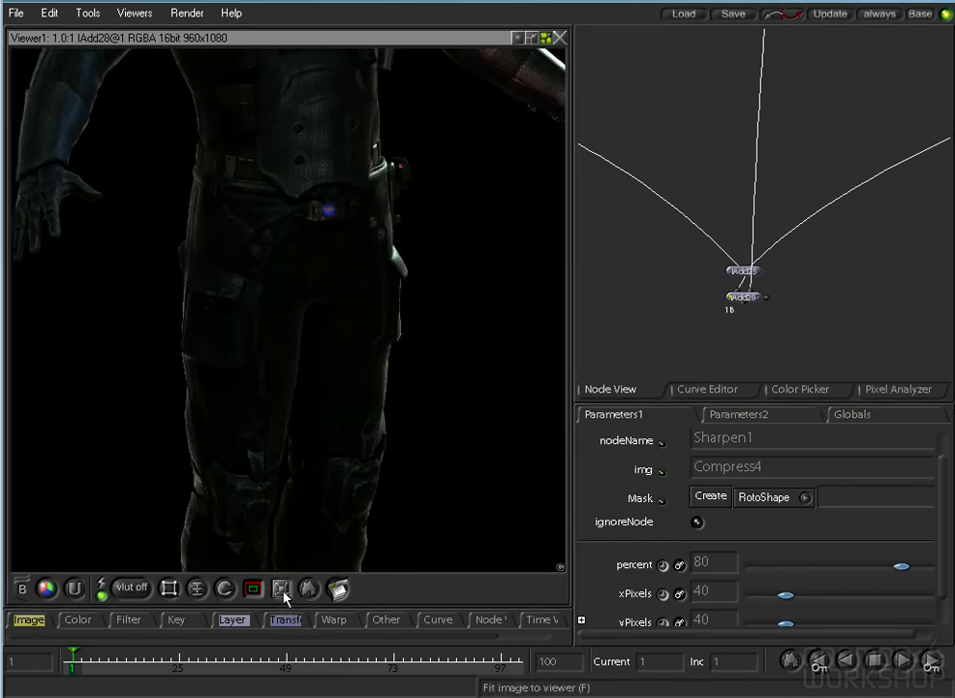
click(281, 588)
click(308, 588)
drag(293, 222, 283, 318)
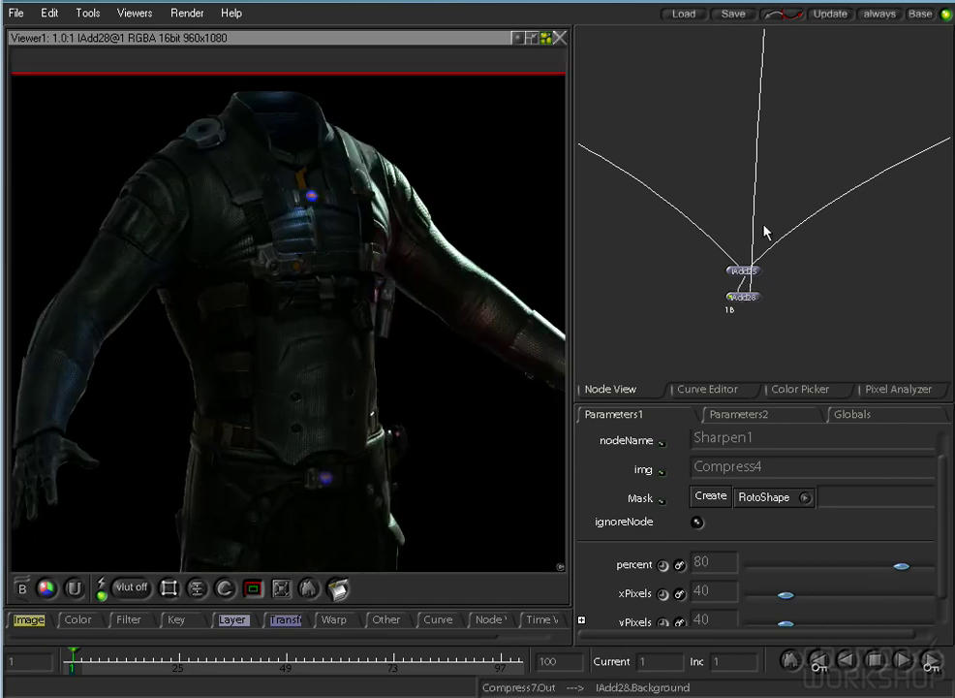
Set the Brightness13 value on the ambient pass to 0.35.
drag(814, 160, 612, 324)
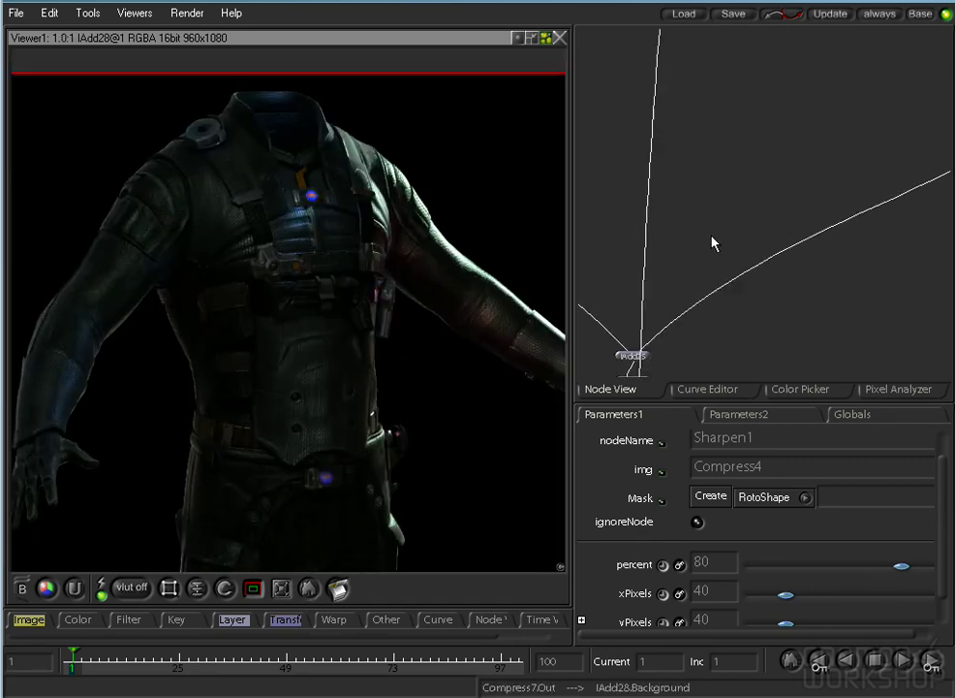
drag(767, 215, 622, 320)
drag(808, 212, 769, 301)
drag(602, 254, 581, 268)
click(787, 176)
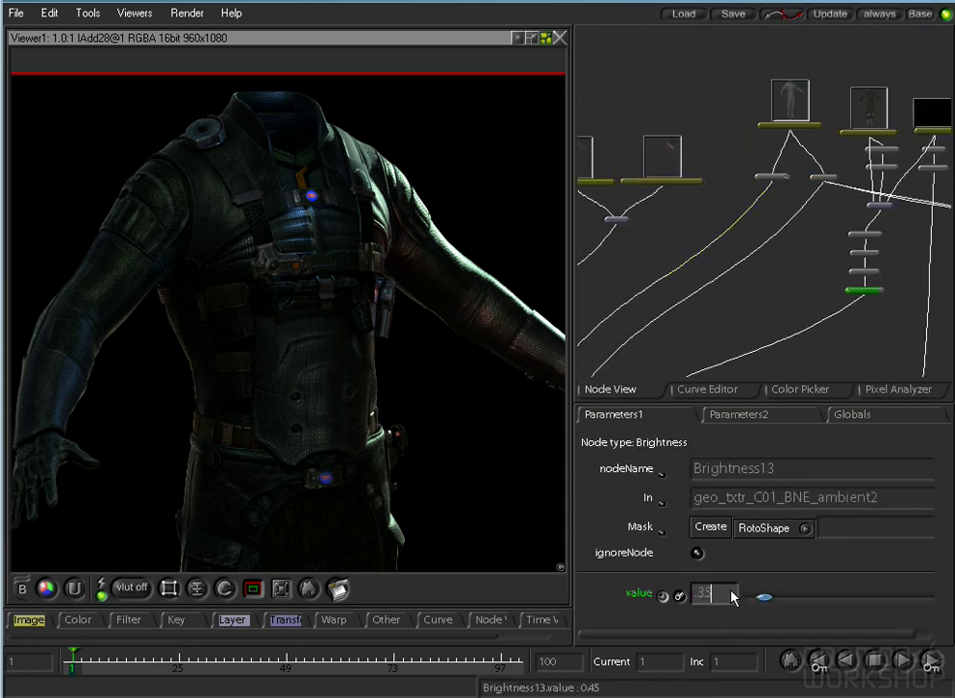
key(Return)
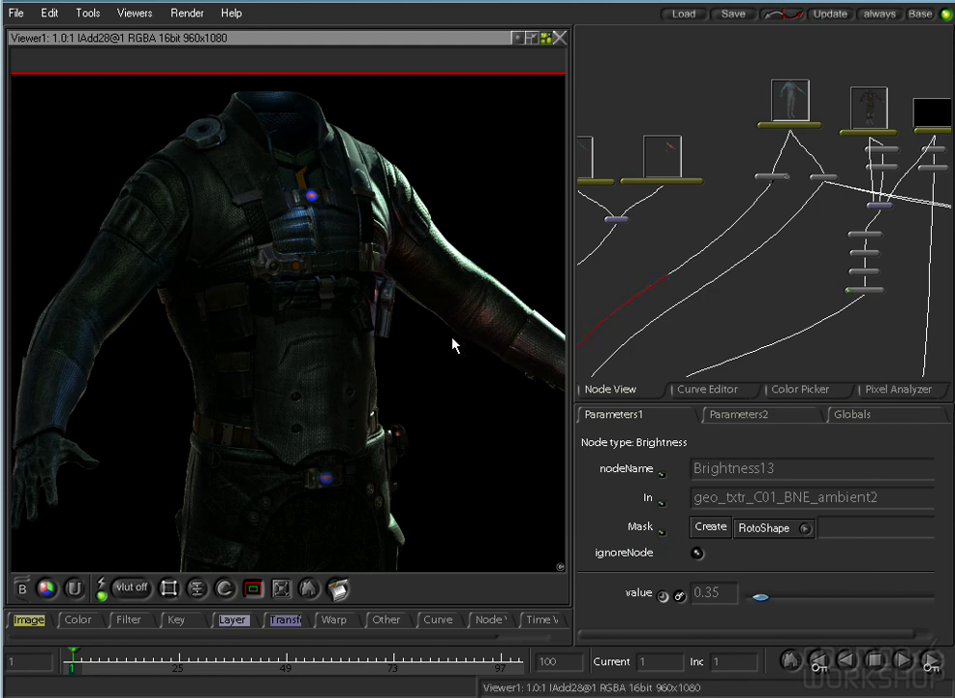
Examine the trousers and knees in the composite, and display the colour branch's KeyMix3 output in the viewer.
drag(424, 467, 374, 164)
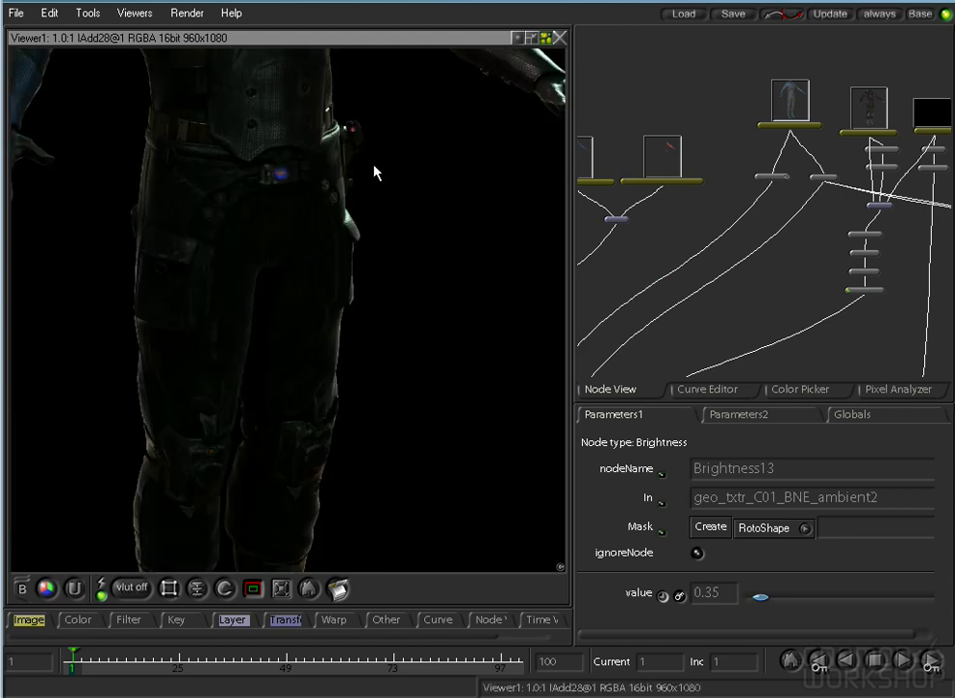
drag(363, 248, 366, 218)
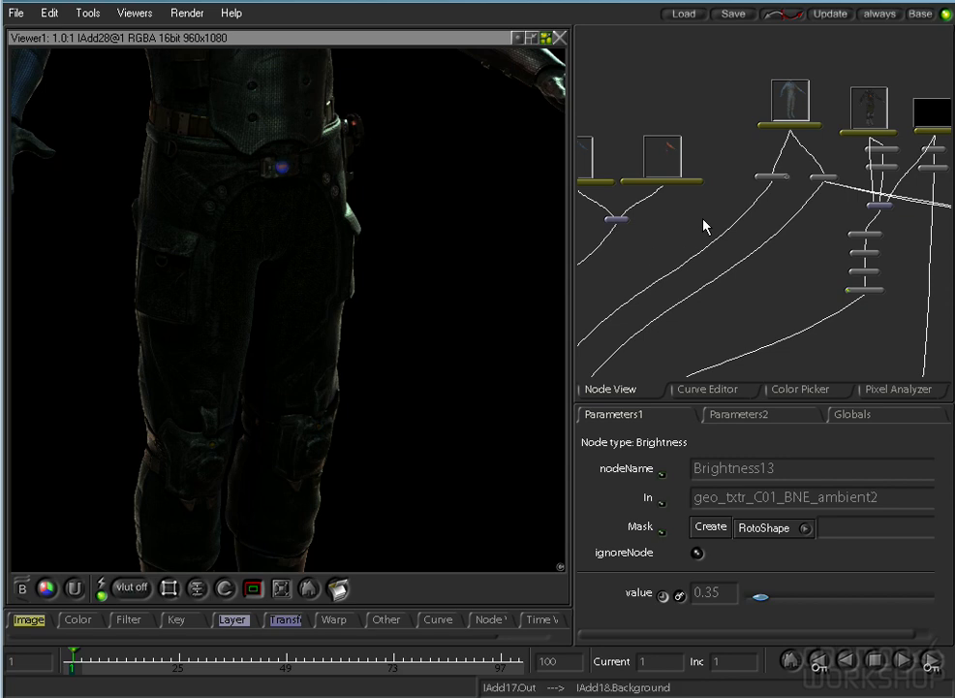
key(space)
drag(842, 267, 775, 374)
drag(630, 539, 593, 590)
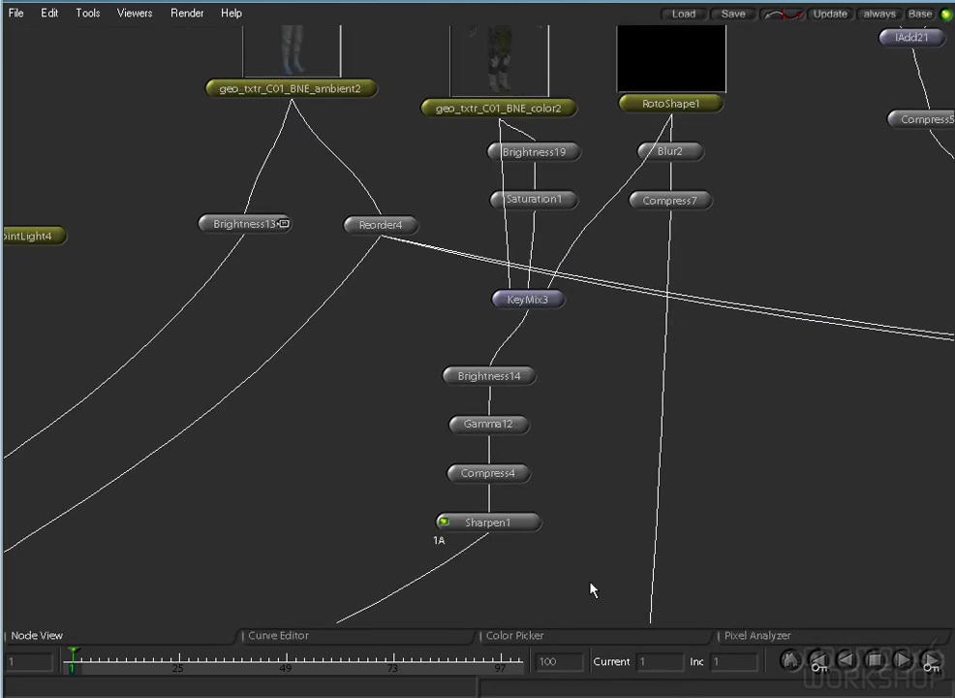
key(F4)
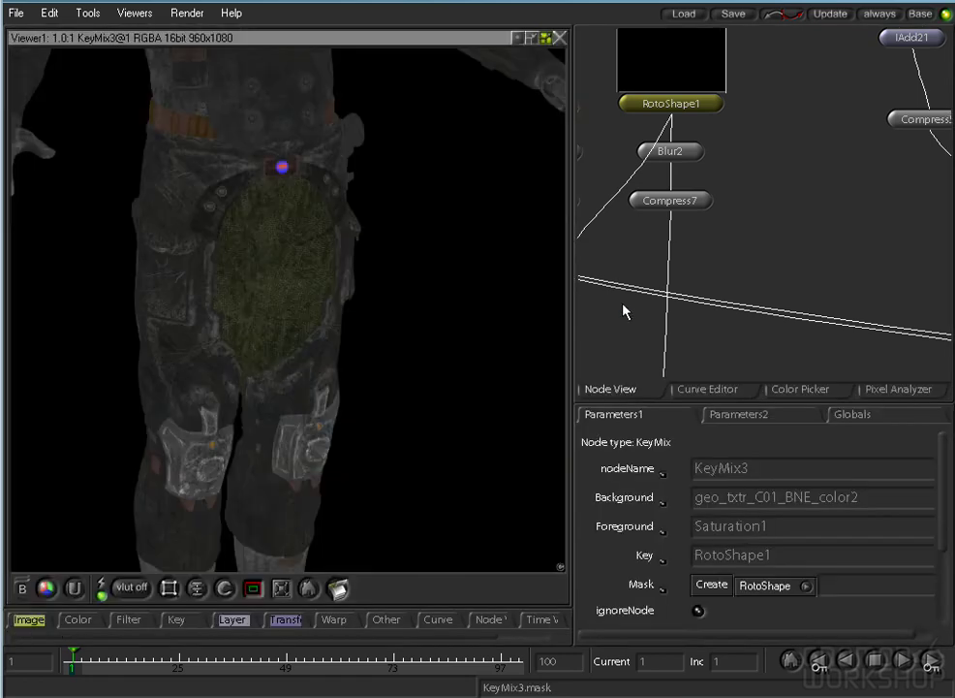
Make room below KeyMix3 in the colour branch and add another KeyMix node after it.
key(F4)
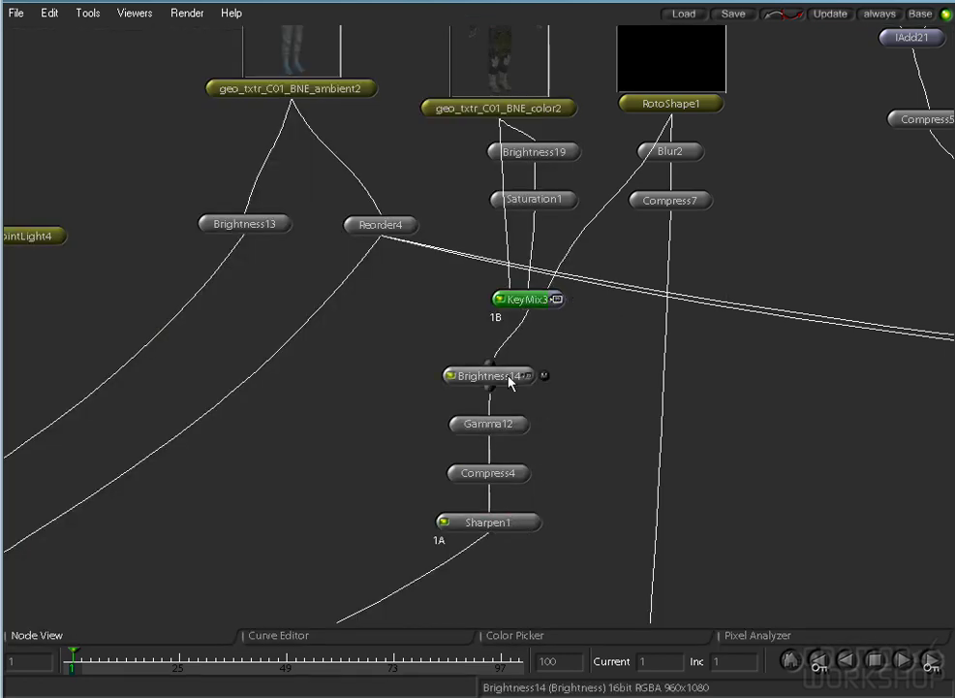
mouse_move(506, 379)
mouse_down()
mouse_move(559, 380)
mouse_move(519, 376)
mouse_up()
click(535, 301)
key(F4)
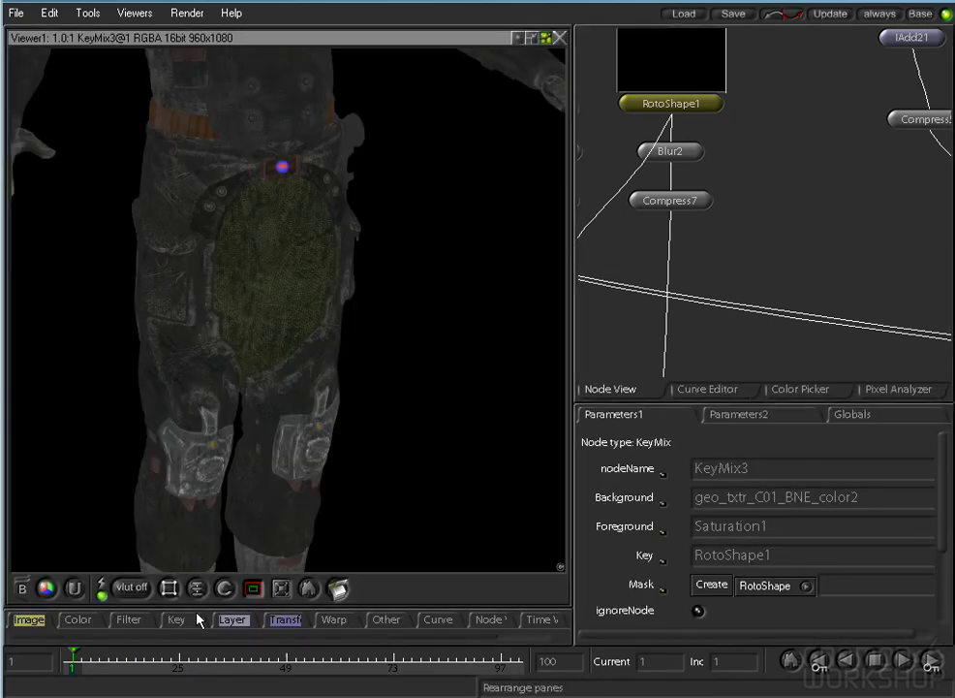
right_click(233, 627)
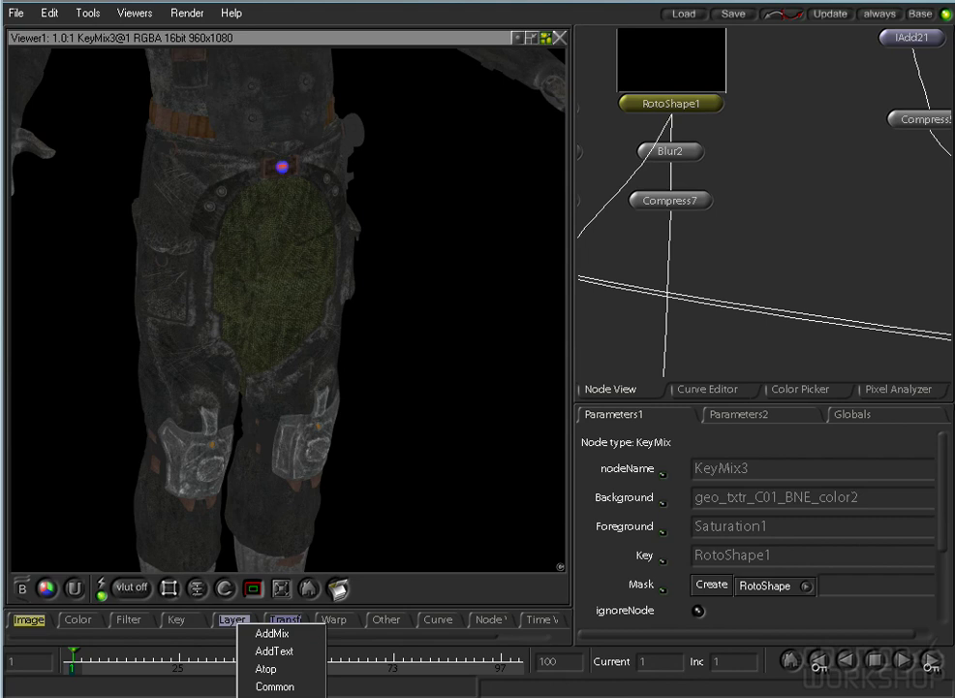
click(276, 695)
Pull KeyMix4 out of the colour chain, keeping KeyMix3 as its background, and connect Sharpen1 to its foreground.
drag(685, 264, 827, 200)
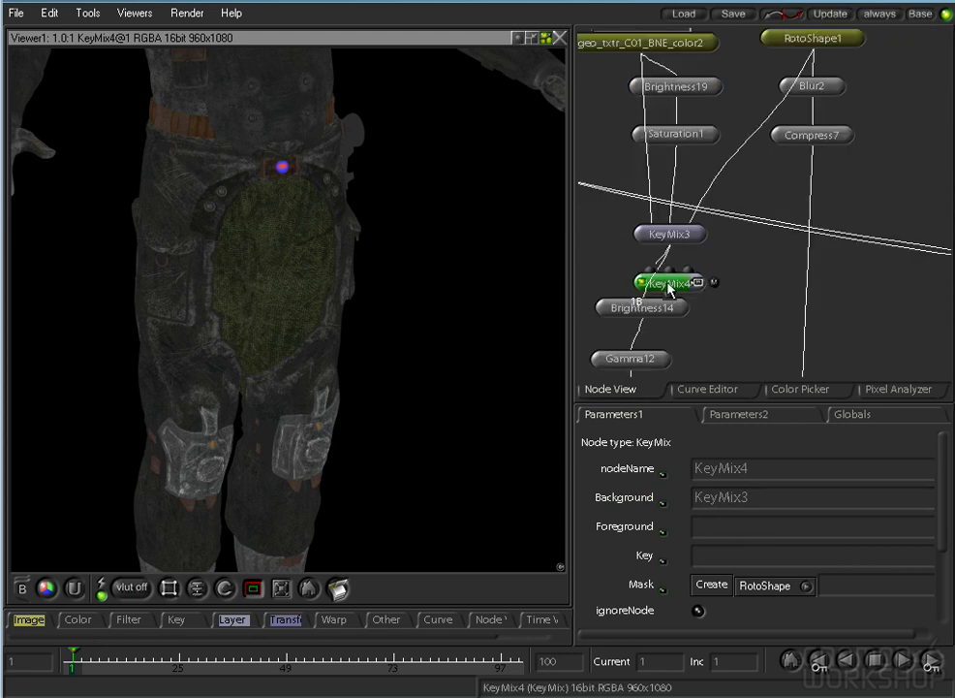
drag(663, 297, 748, 353)
drag(642, 335, 748, 349)
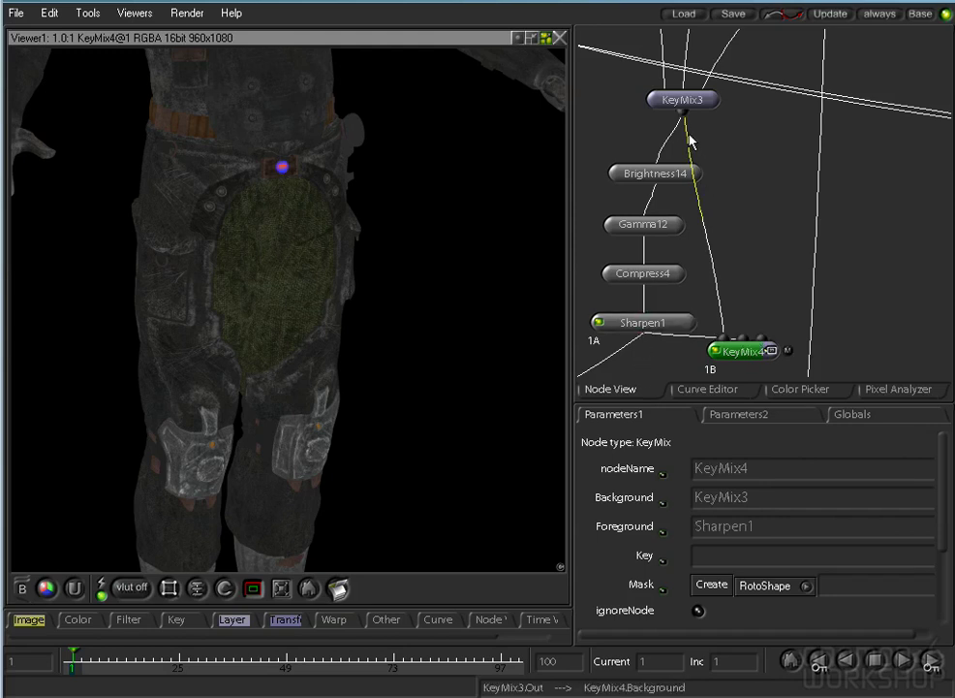
Move the Brightness14-to-Sharpen1 chain aside, place KeyMix4 below it, and feed KeyMix4's output downstream in place of Sharpen1.
drag(652, 364, 666, 175)
drag(665, 175, 662, 155)
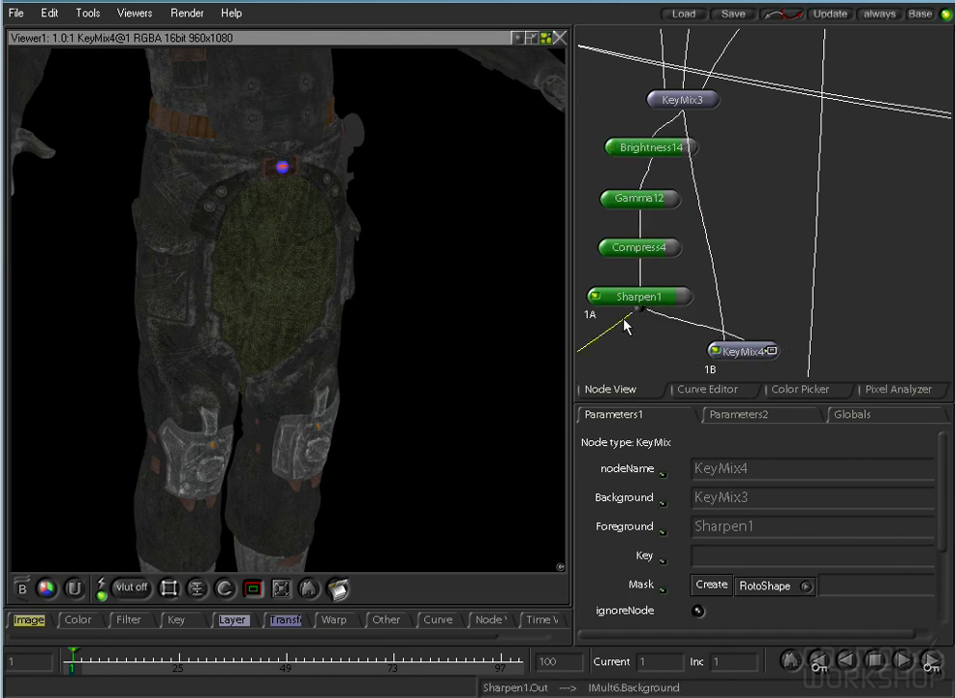
drag(763, 354, 686, 362)
drag(755, 319, 723, 139)
drag(833, 216, 817, 167)
drag(652, 310, 697, 354)
click(863, 256)
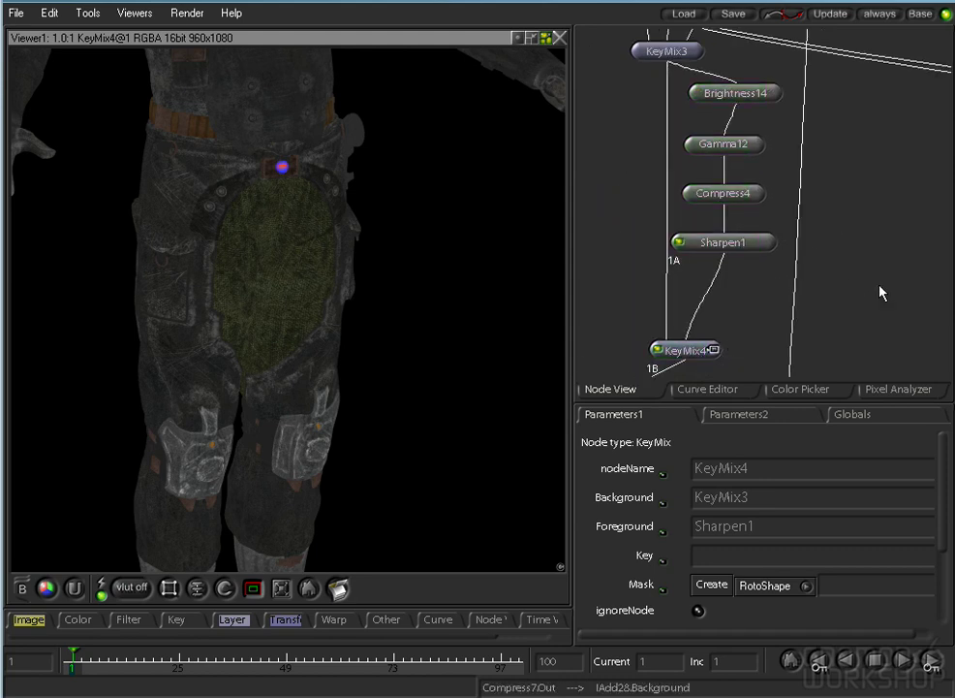
Locate the Resize10 node under the pants control matte and display its output in the viewer.
key(space)
drag(891, 287, 277, 378)
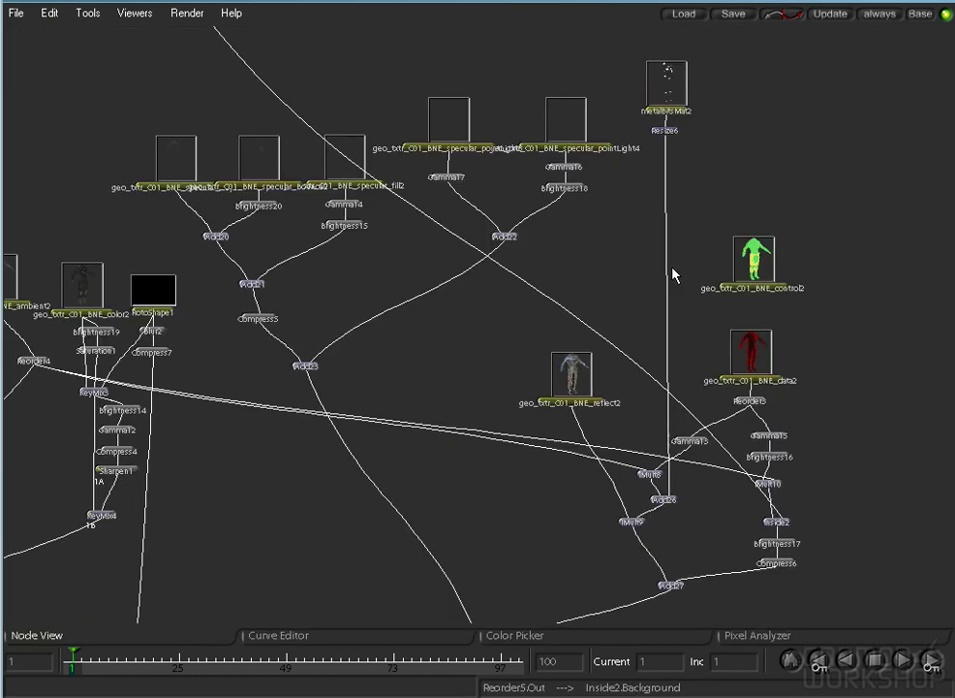
drag(562, 171, 721, 354)
drag(402, 275, 567, 360)
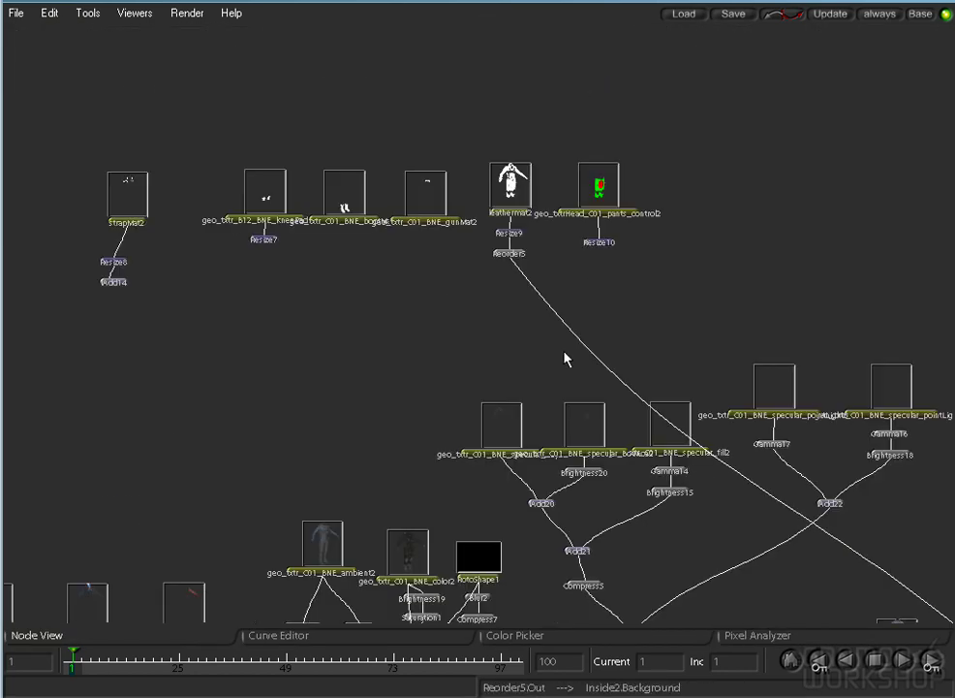
click(589, 243)
key(space)
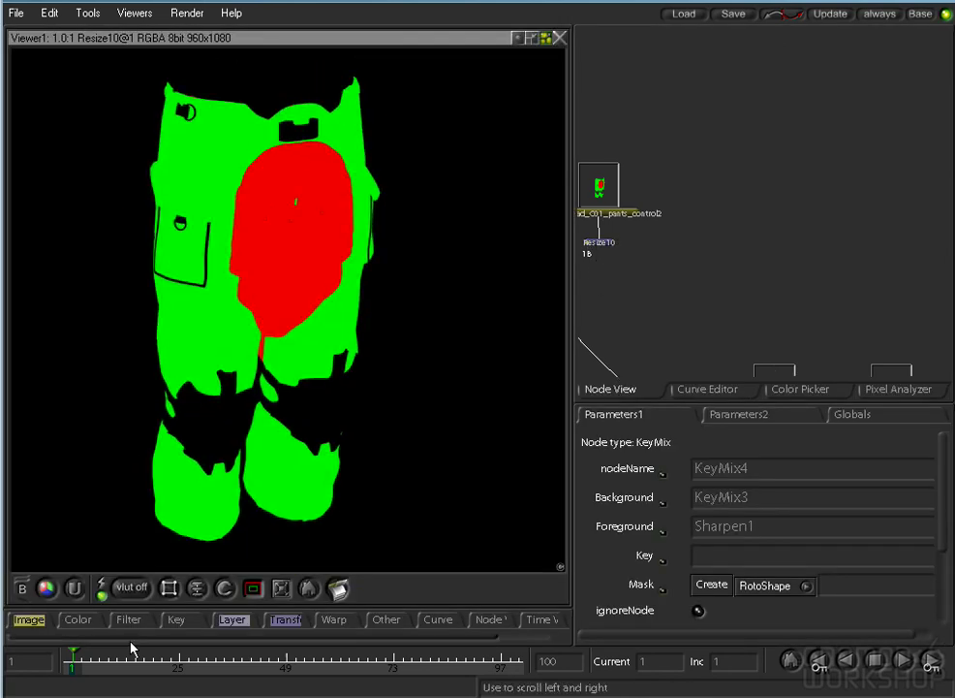
Add a Reorder node after Resize10 and set its channels to rrrr.
right_click(77, 630)
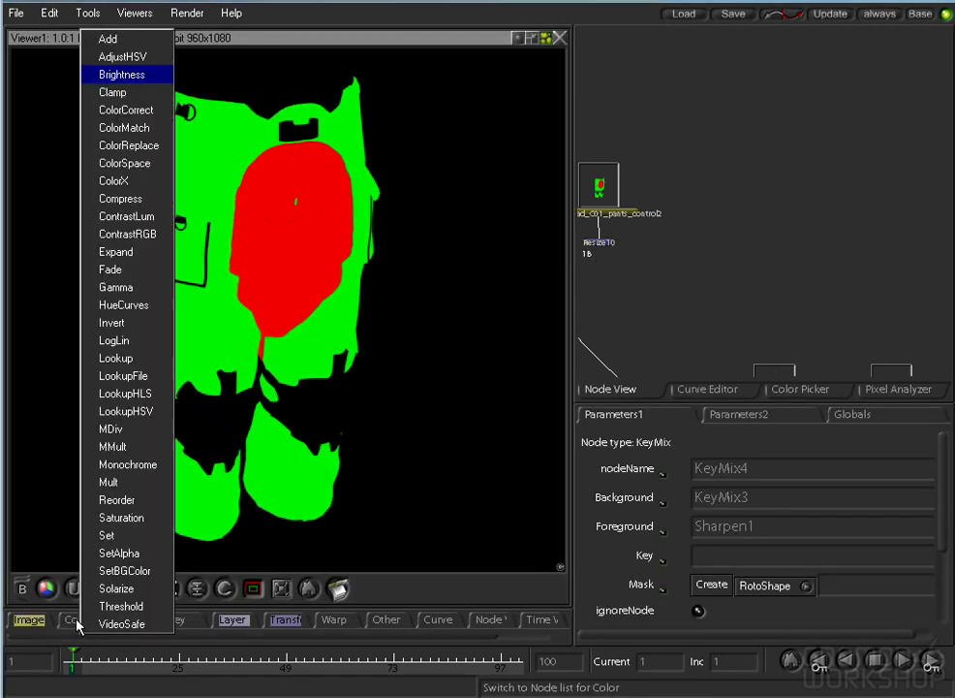
click(135, 501)
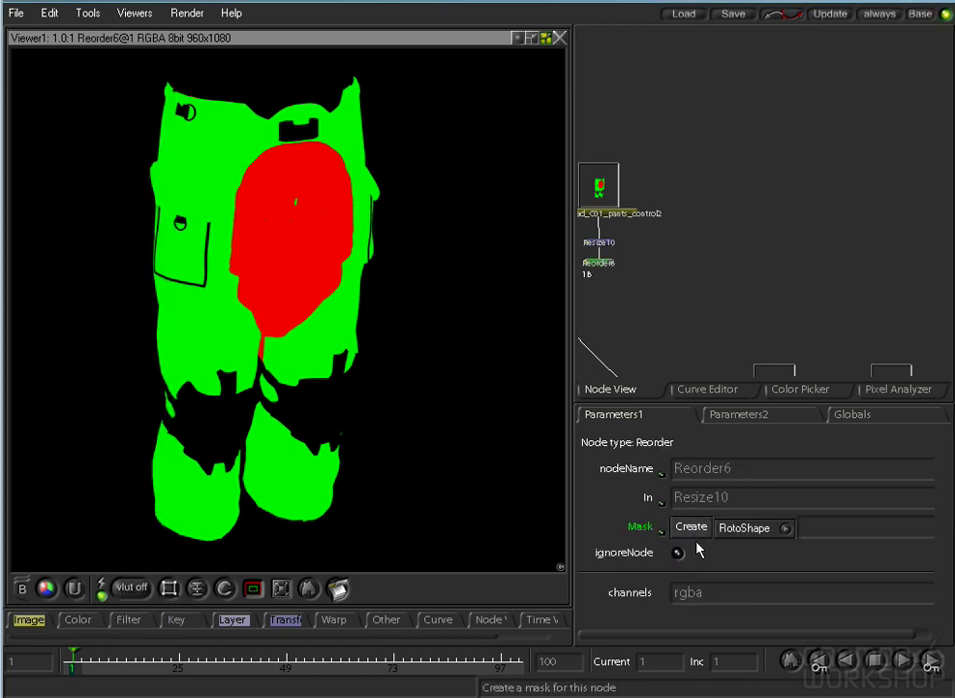
click(713, 595)
key(BackSpace)
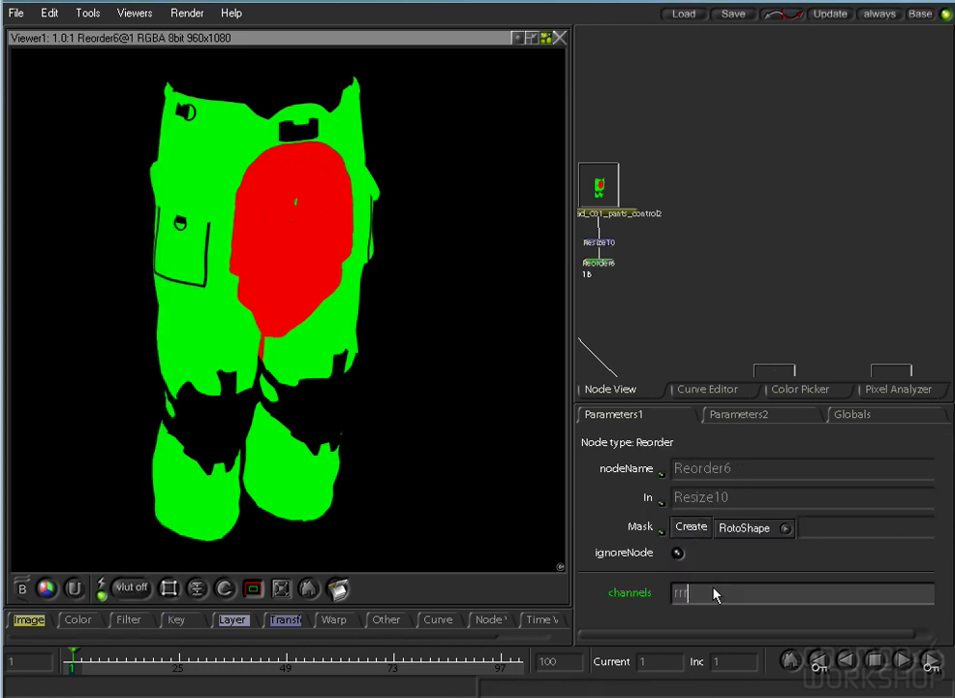
text(rrrr)
key(Return)
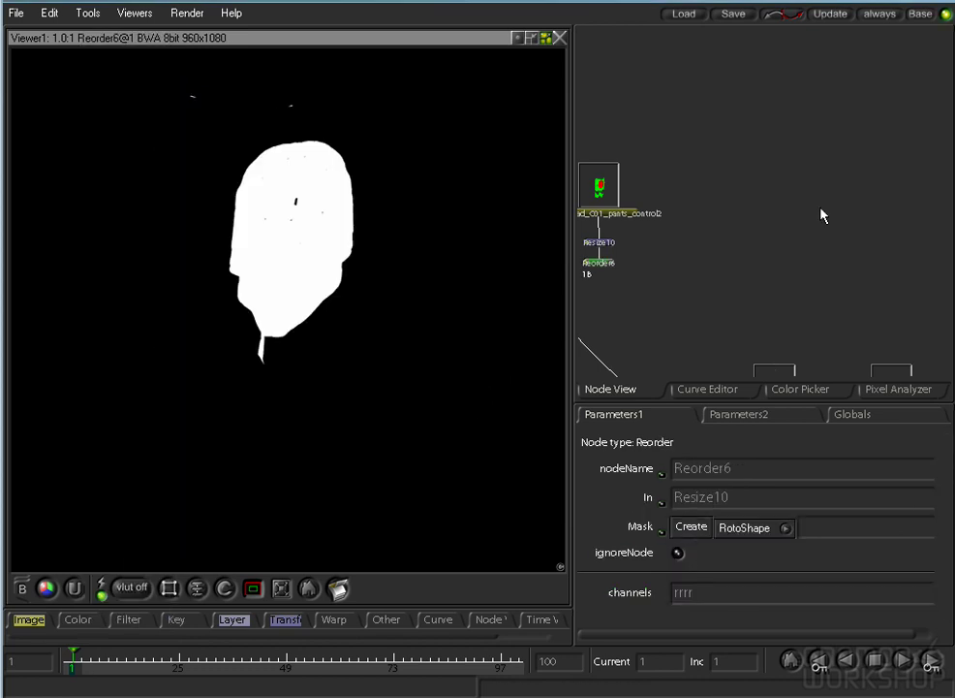
Connect Reorder6's output to the key input of KeyMix4 and display KeyMix4 with its parameters.
drag(821, 208, 900, 175)
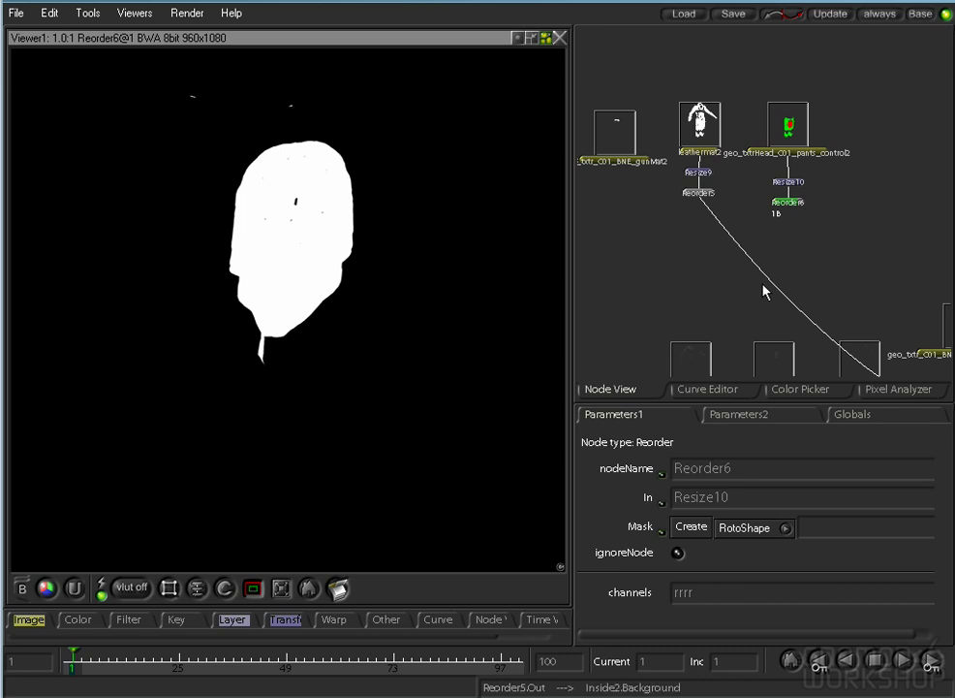
drag(763, 291, 792, 197)
drag(792, 198, 757, 212)
drag(807, 141, 735, 264)
key(grave)
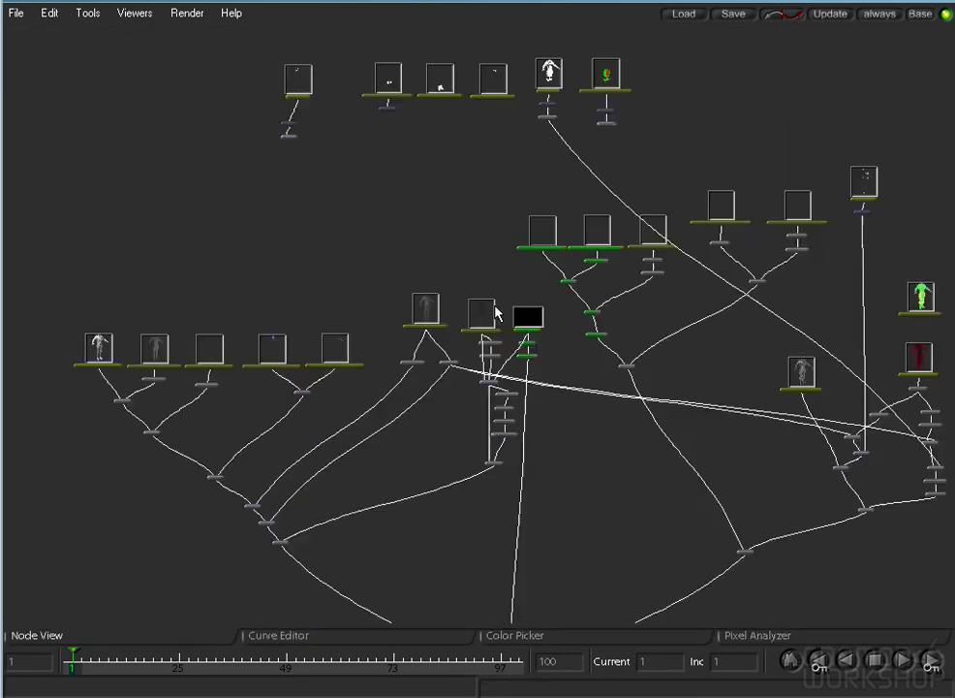
scroll(622, 212, up, 2)
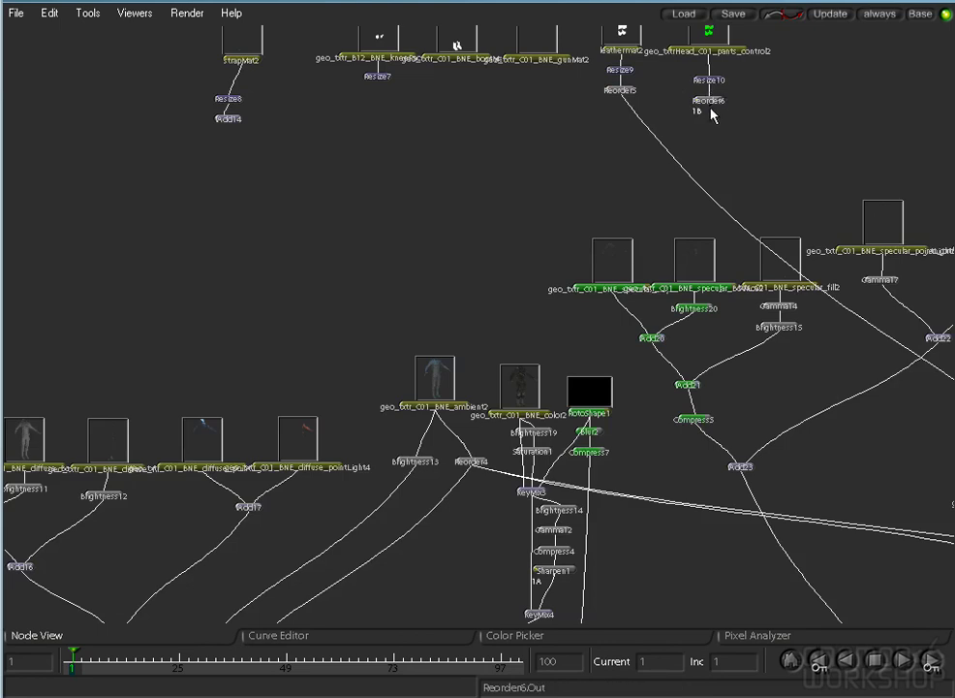
drag(711, 110, 538, 625)
double_click(540, 618)
key(space)
Turn on invert for KeyMix4 so its key is applied outside the trousers' red matte area.
drag(698, 283, 744, 178)
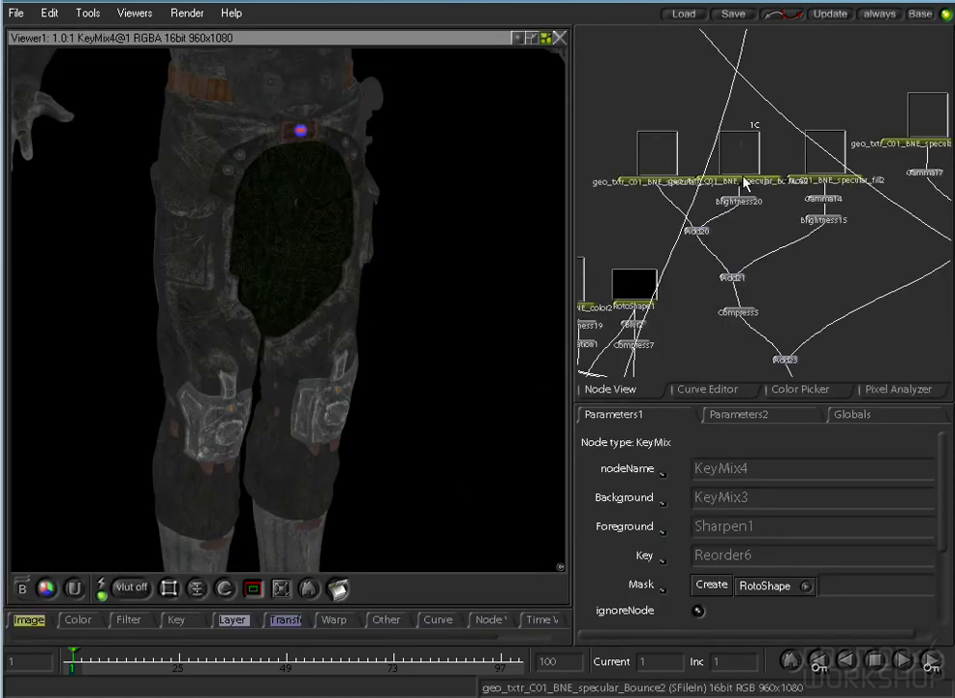
key(f)
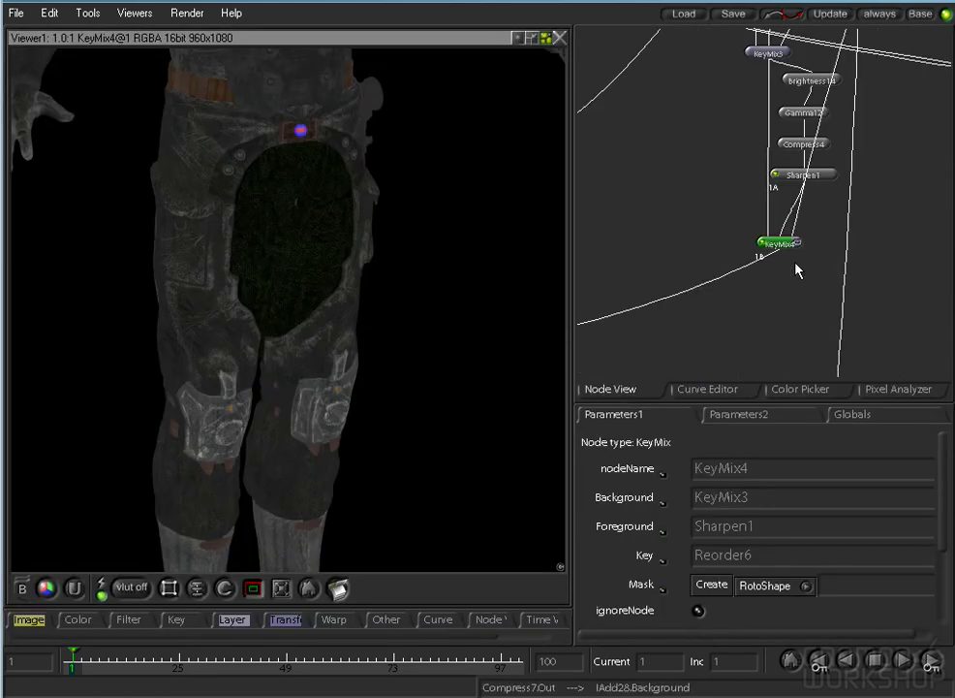
drag(942, 526, 874, 630)
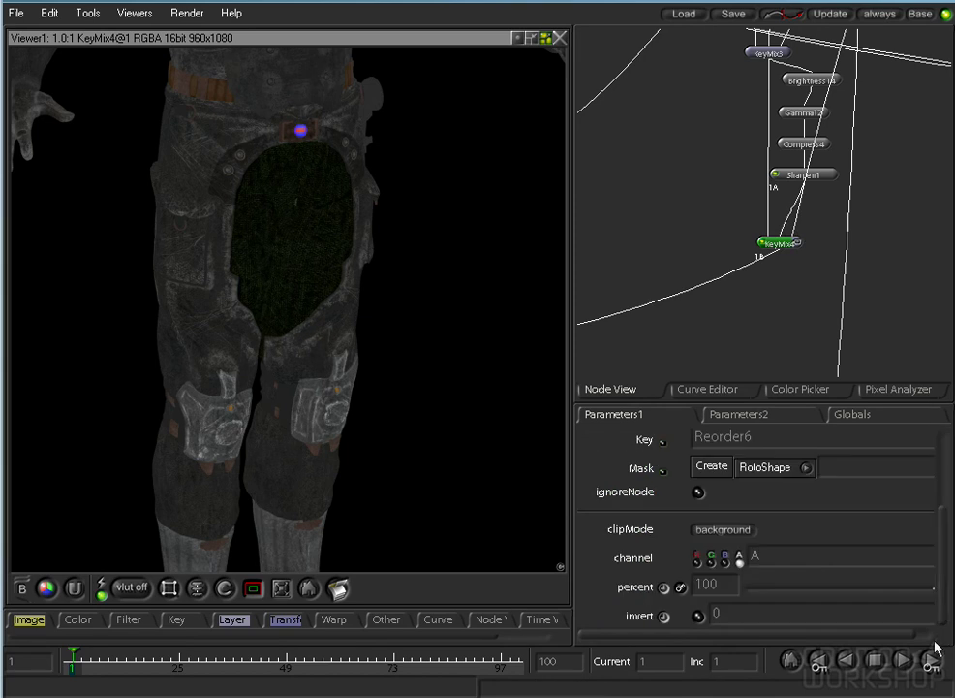
click(700, 616)
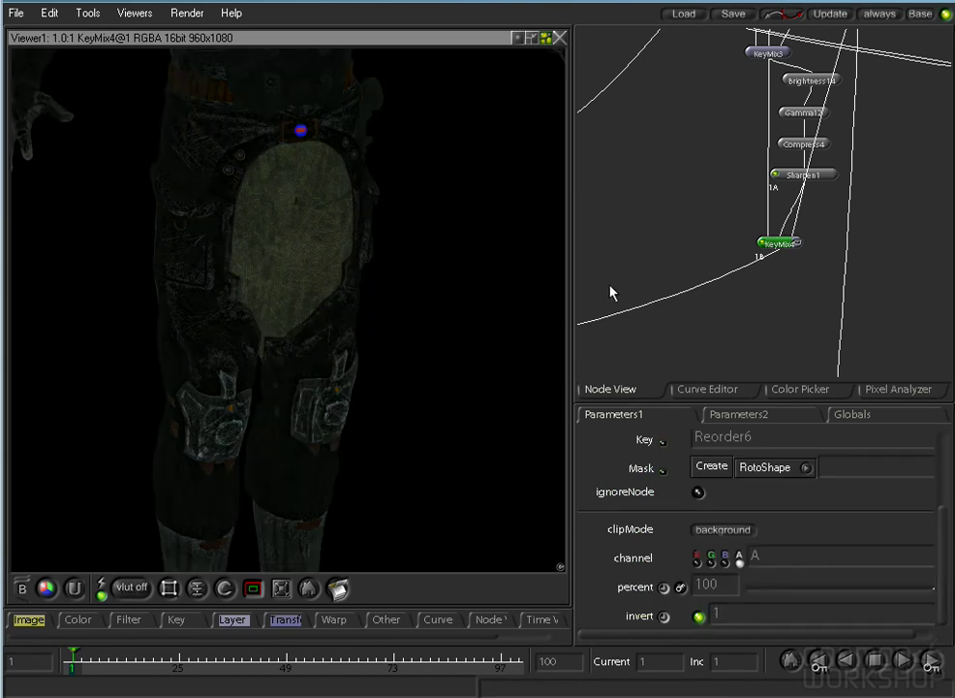
Display the final IAdd28 composite and examine the trousers and torso with the inverted key.
drag(732, 277, 722, 89)
drag(836, 313, 778, 198)
click(707, 294)
drag(389, 160, 389, 320)
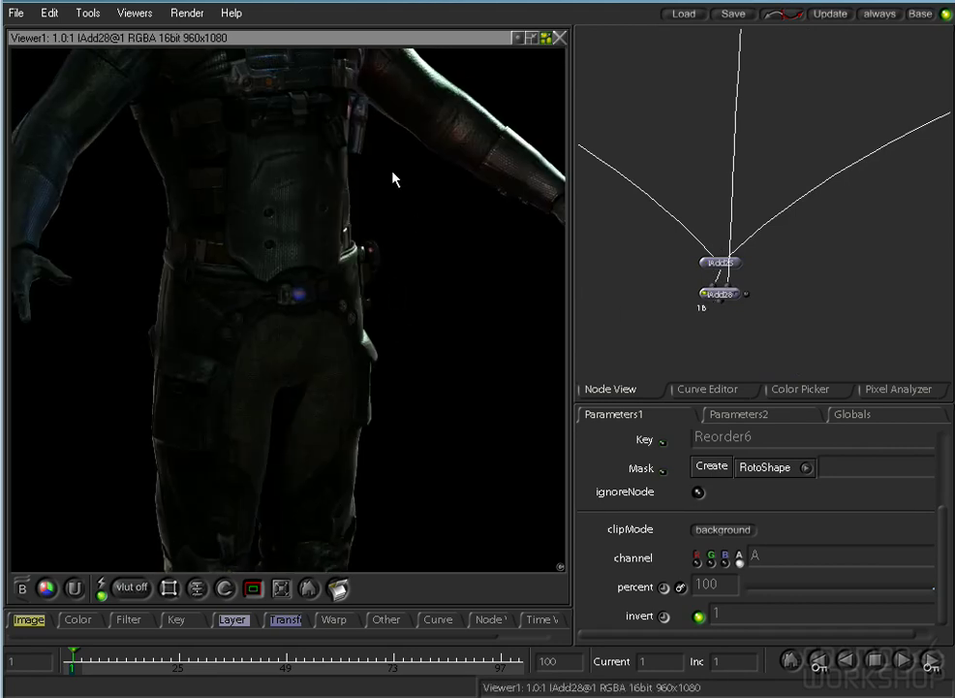
drag(391, 207, 393, 232)
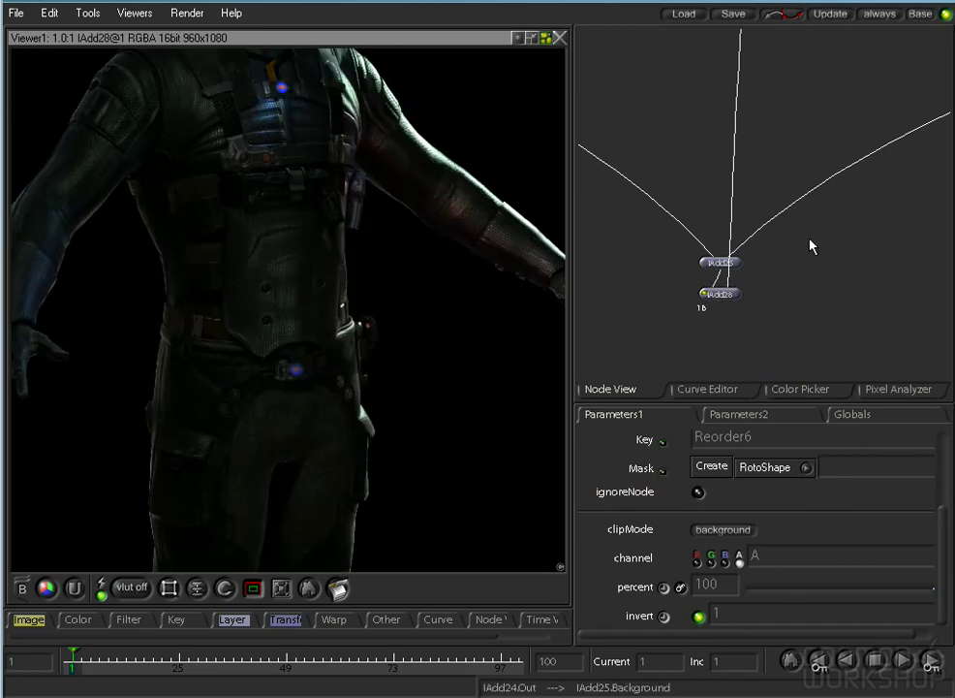
Display KeyMix4 in the viewer and try adjusting its mix percent.
drag(772, 139, 767, 371)
drag(729, 122, 732, 359)
drag(725, 150, 733, 184)
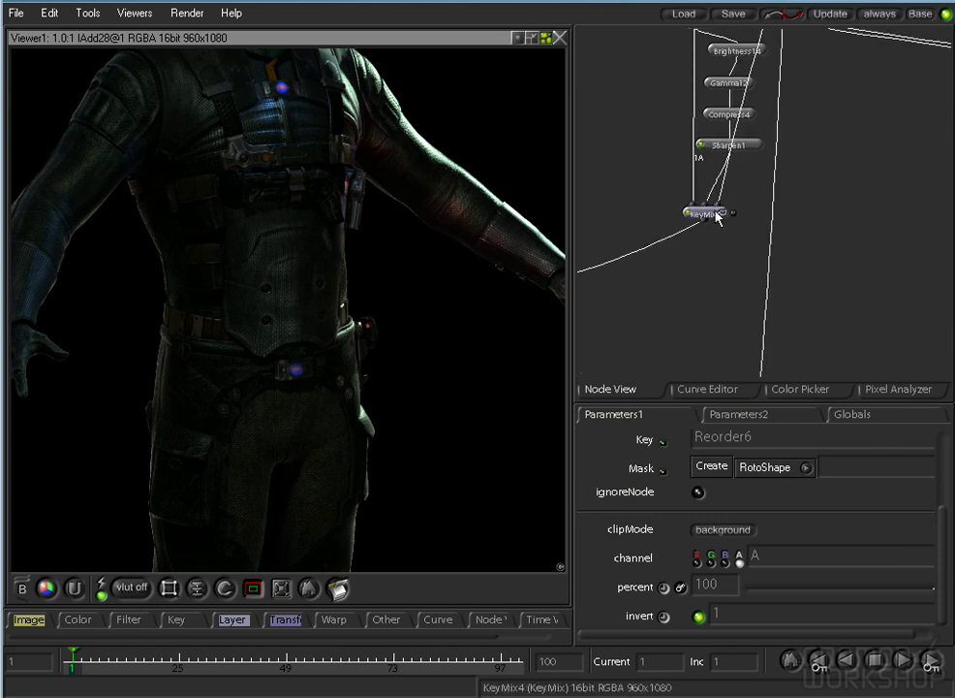
click(717, 216)
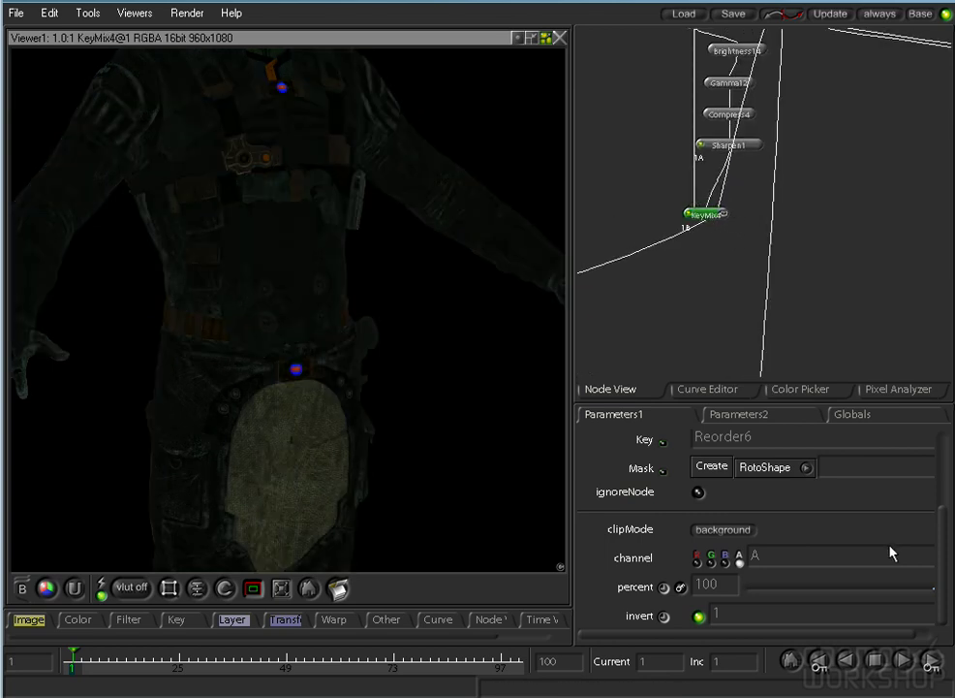
drag(911, 589, 944, 603)
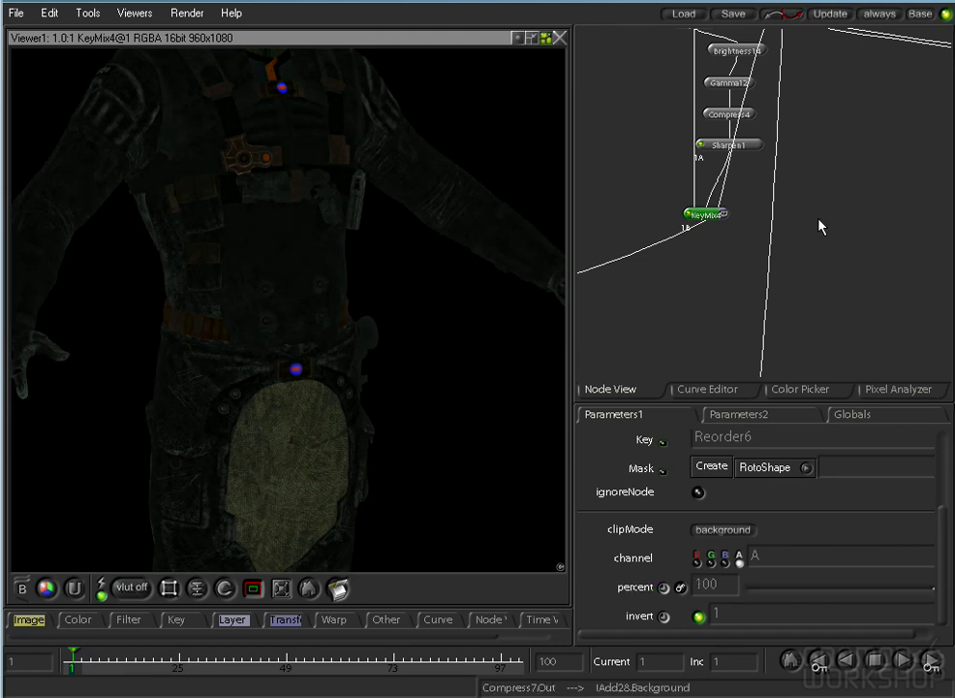
Add a Brightness node after Reorder6 in the pants matte branch and set its value to 0.4.
key(f)
drag(847, 89, 742, 294)
drag(863, 44, 765, 226)
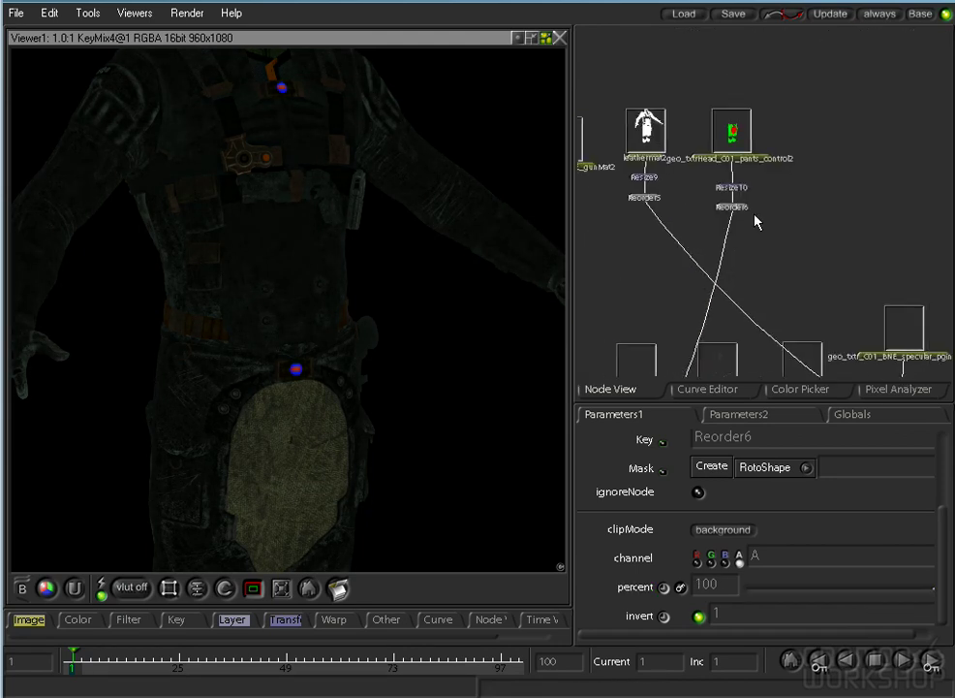
click(740, 206)
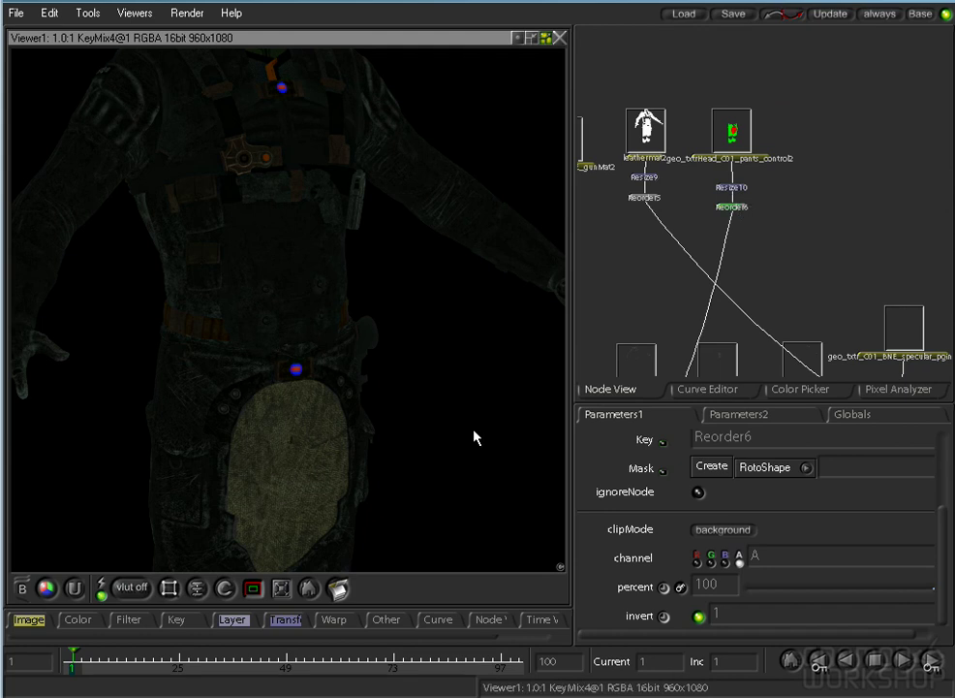
right_click(80, 621)
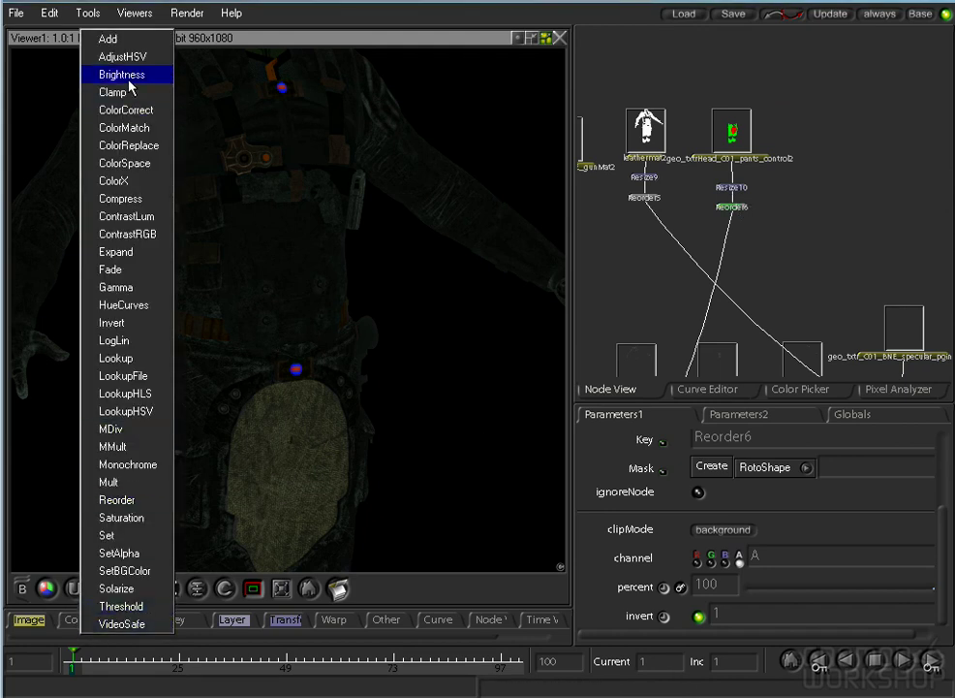
click(160, 77)
click(772, 602)
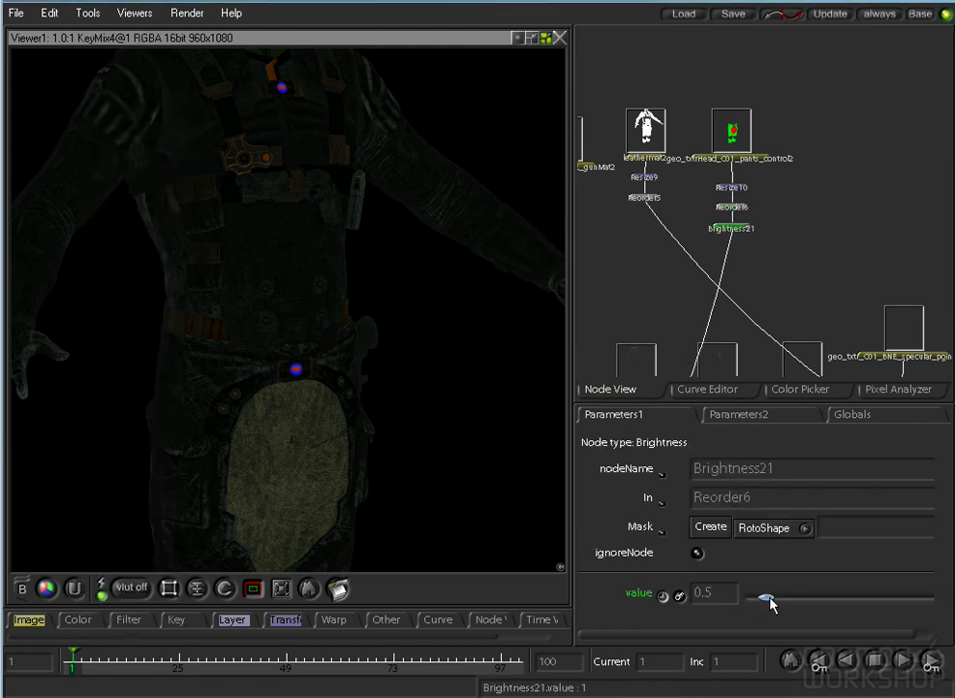
drag(771, 601, 767, 601)
Set KeyMix4's key channel to R.
drag(698, 284, 770, 92)
drag(638, 360, 745, 111)
drag(712, 372, 707, 300)
drag(708, 206, 781, 212)
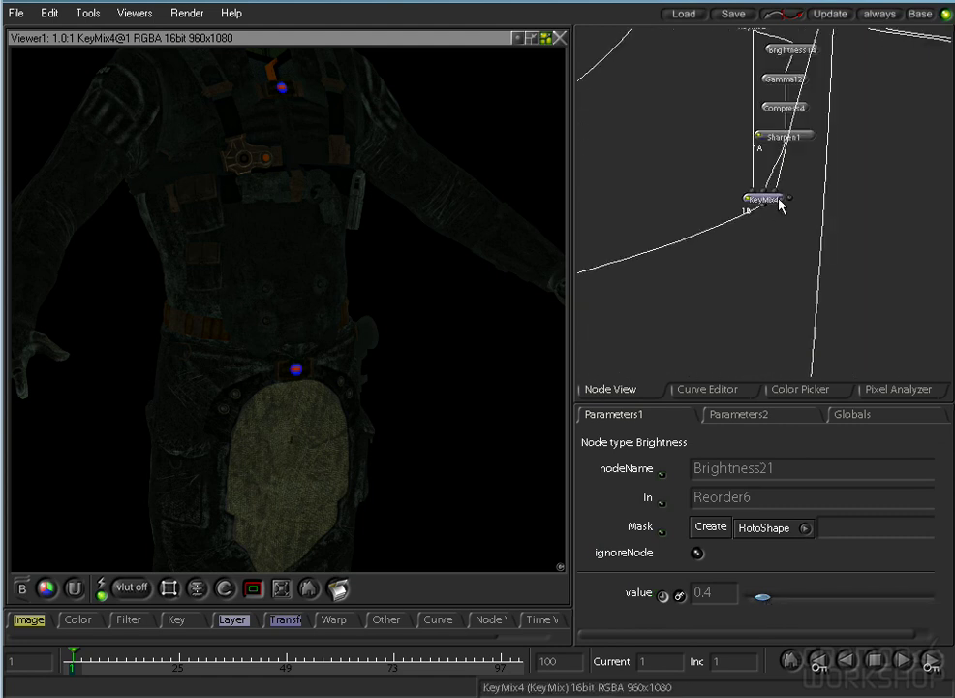
click(778, 205)
scroll(950, 482, down, 3)
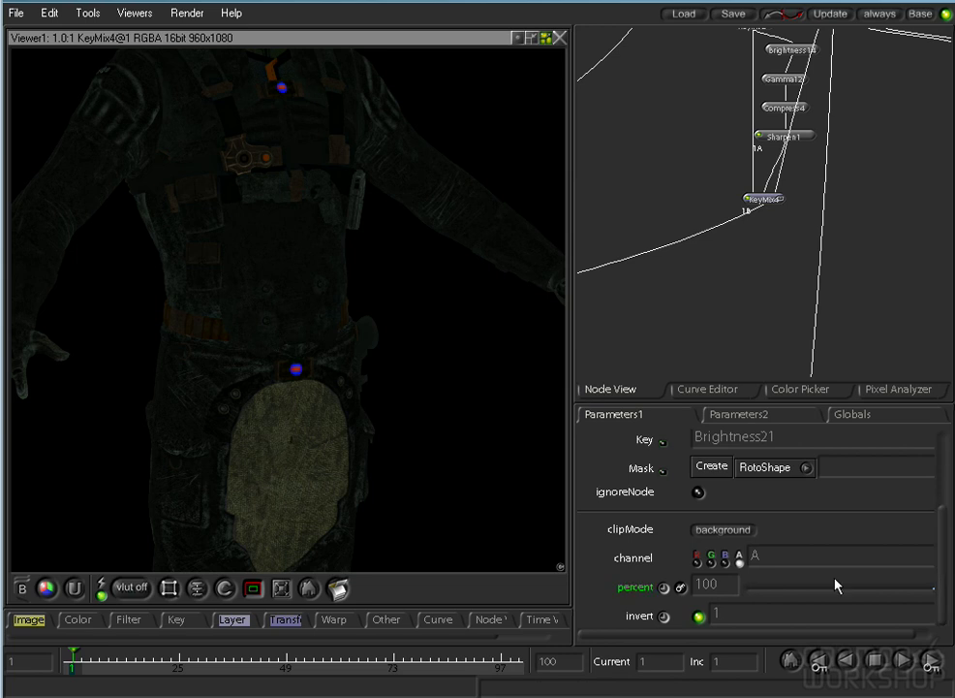
click(698, 559)
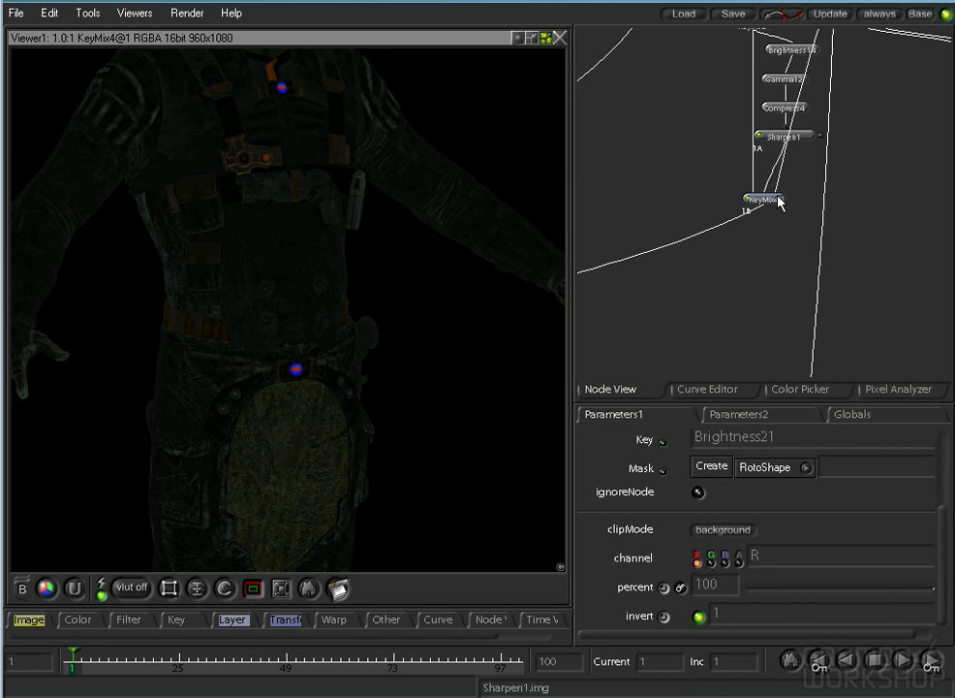
Display the IAdd28 composite and examine the trousers and upper body with the softened key.
drag(779, 151, 776, 243)
drag(760, 329, 754, 178)
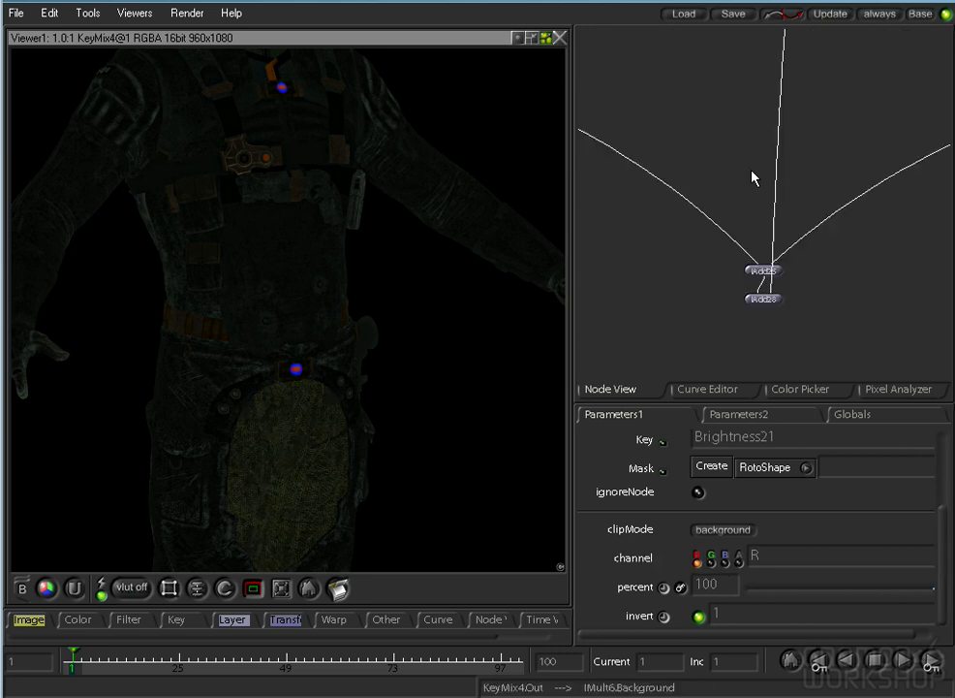
click(742, 296)
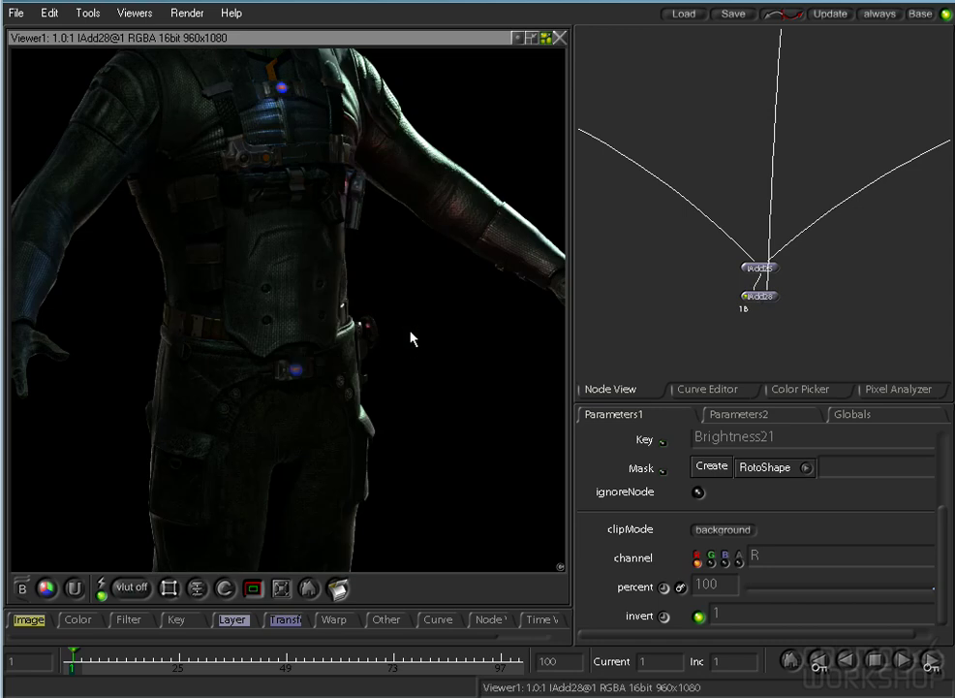
drag(411, 339, 413, 153)
drag(311, 128, 331, 319)
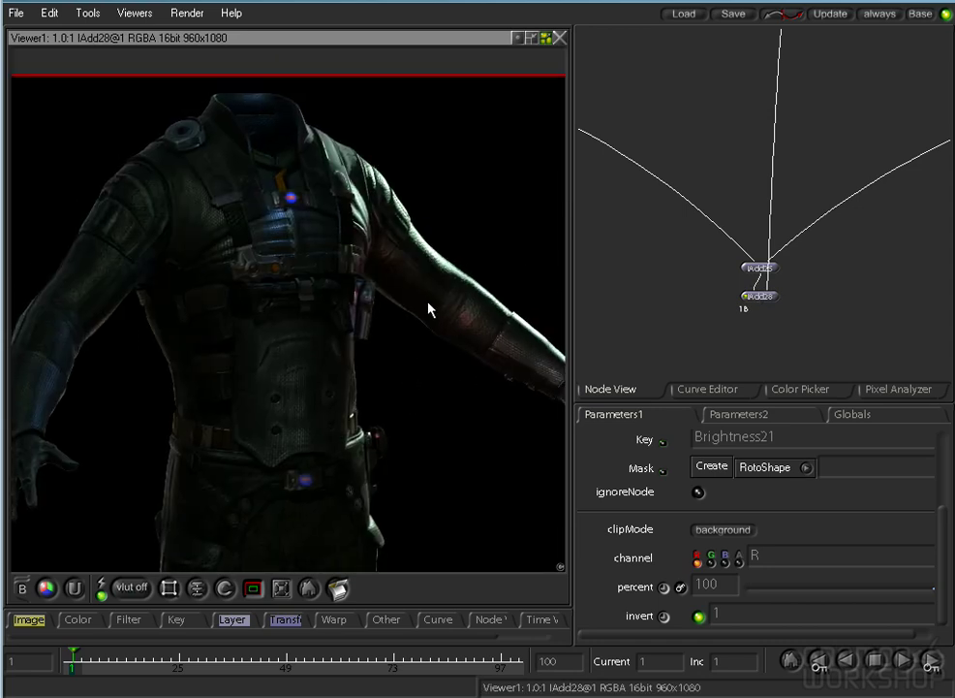
Move IAdd28 below IAdd25, add another IAdd node after it, and place the new node slightly lower.
drag(773, 299, 785, 324)
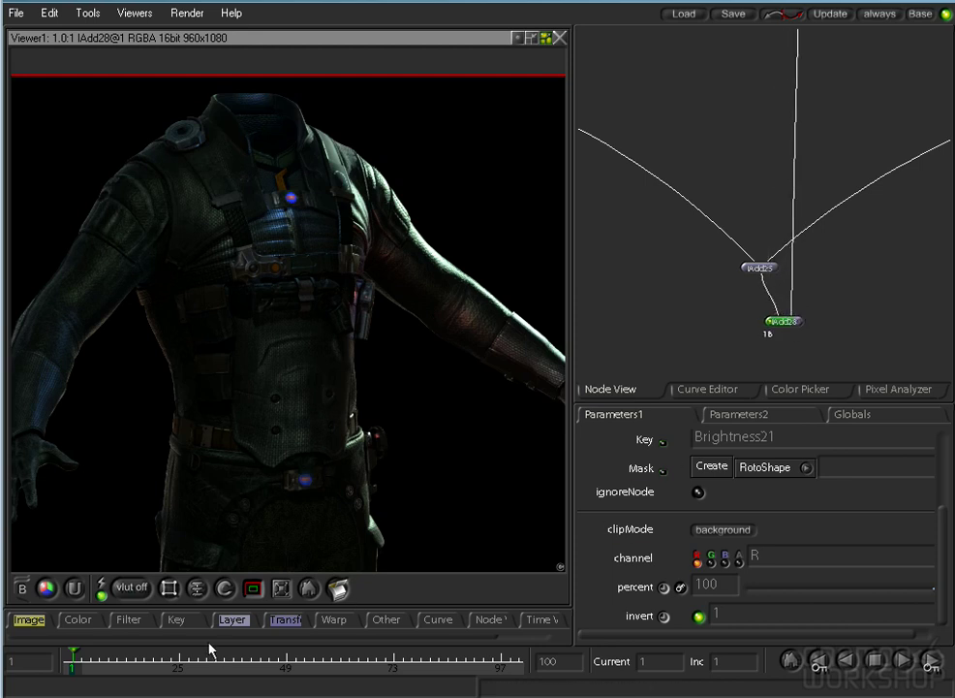
right_click(245, 625)
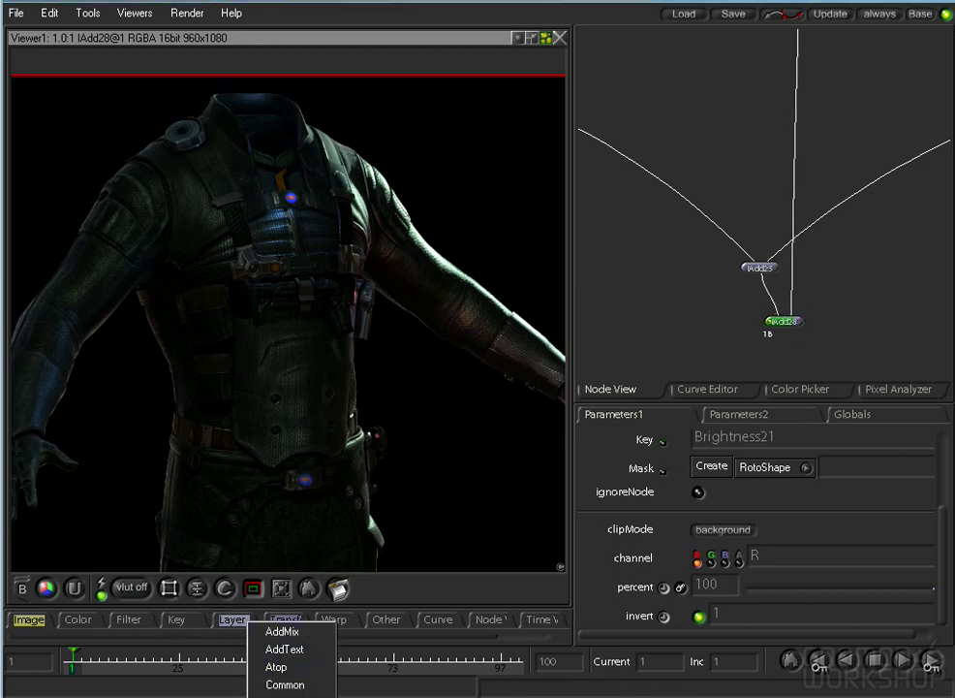
click(281, 696)
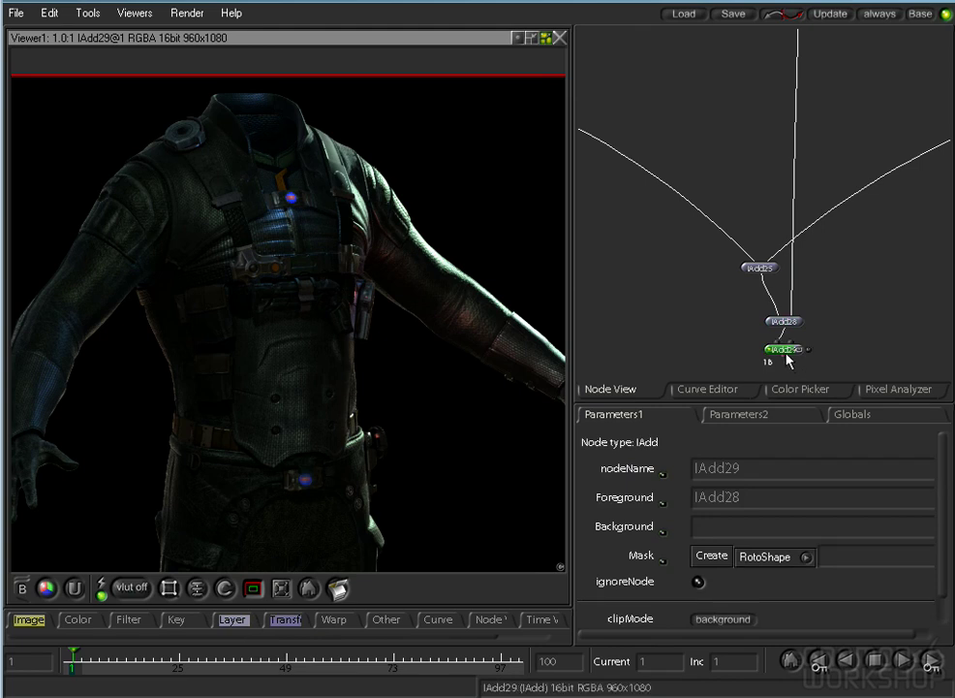
drag(785, 350, 806, 365)
Branch a Blur node off Brightness15 in the specular fill pass, keeping its existing connection to IAdd21.
drag(840, 321, 563, 257)
drag(732, 142, 698, 294)
key(space)
drag(736, 188, 467, 378)
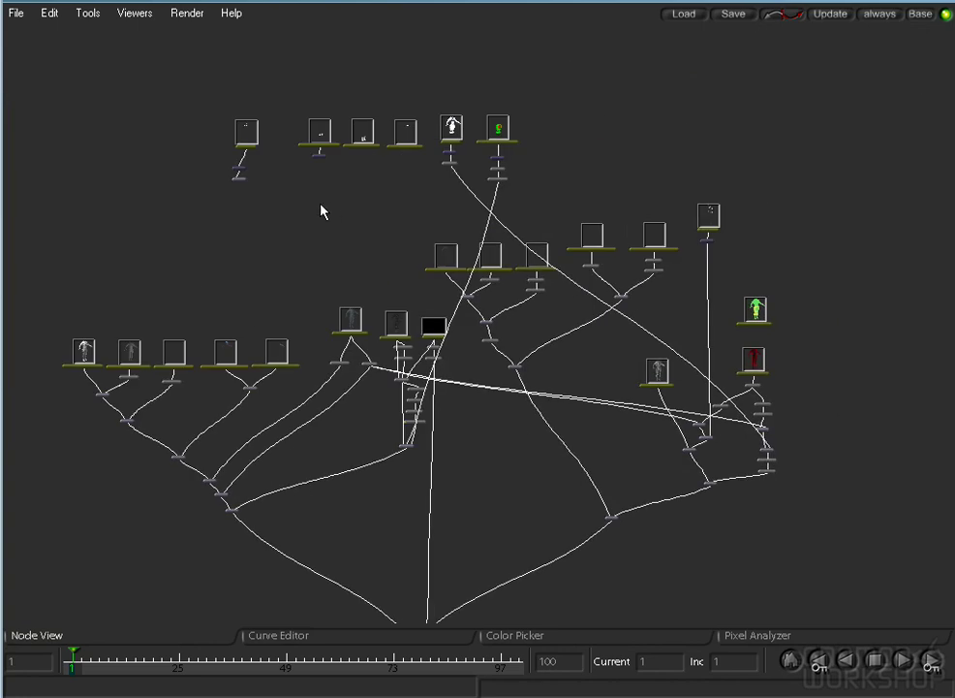
drag(365, 272, 627, 327)
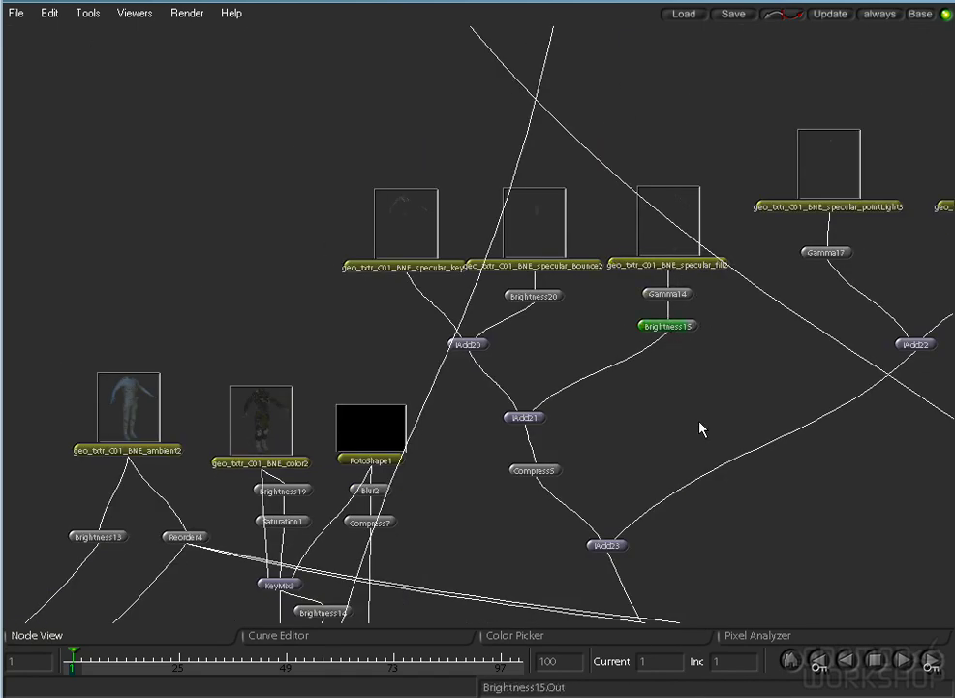
drag(699, 437, 674, 254)
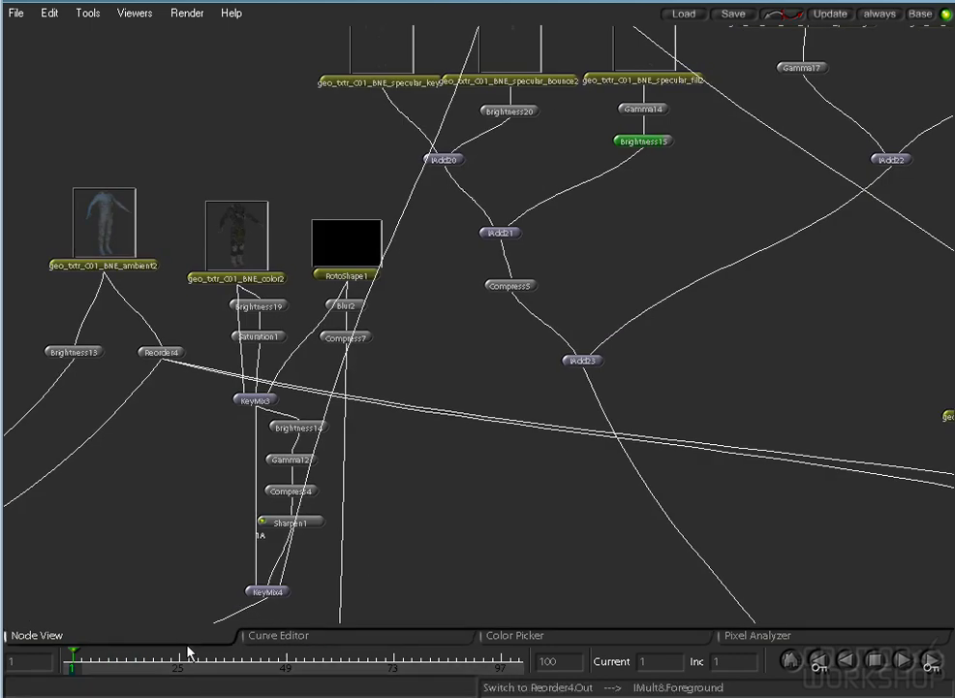
key(space)
right_click(129, 619)
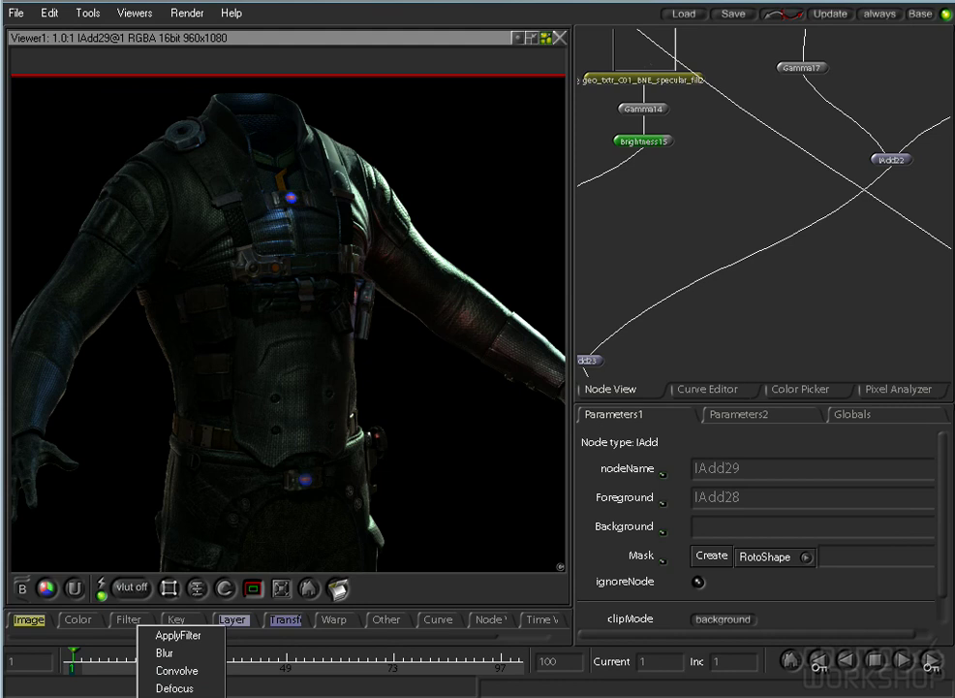
click(162, 652)
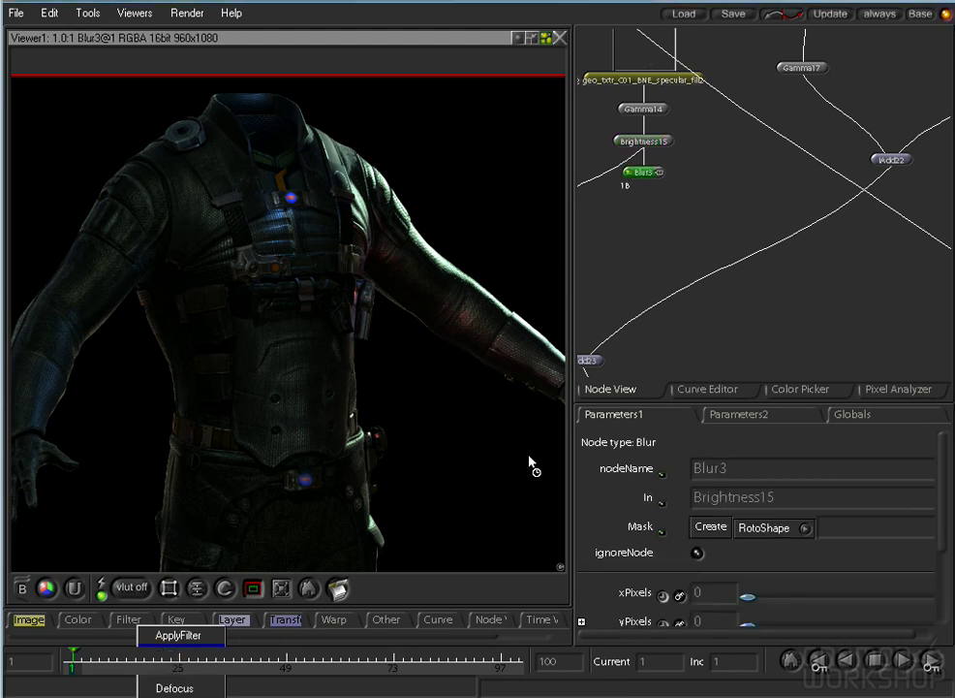
Move Blur3 into the open space beside IAdd23 and set its blur to 25 pixels in x and y.
drag(663, 230, 810, 203)
drag(796, 150, 839, 335)
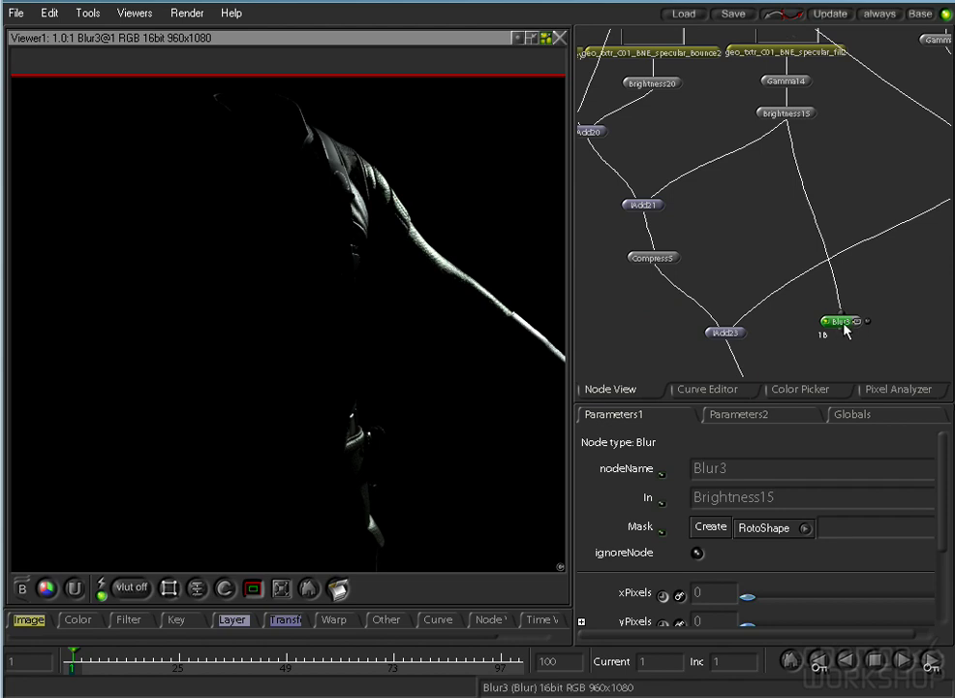
drag(755, 600, 780, 608)
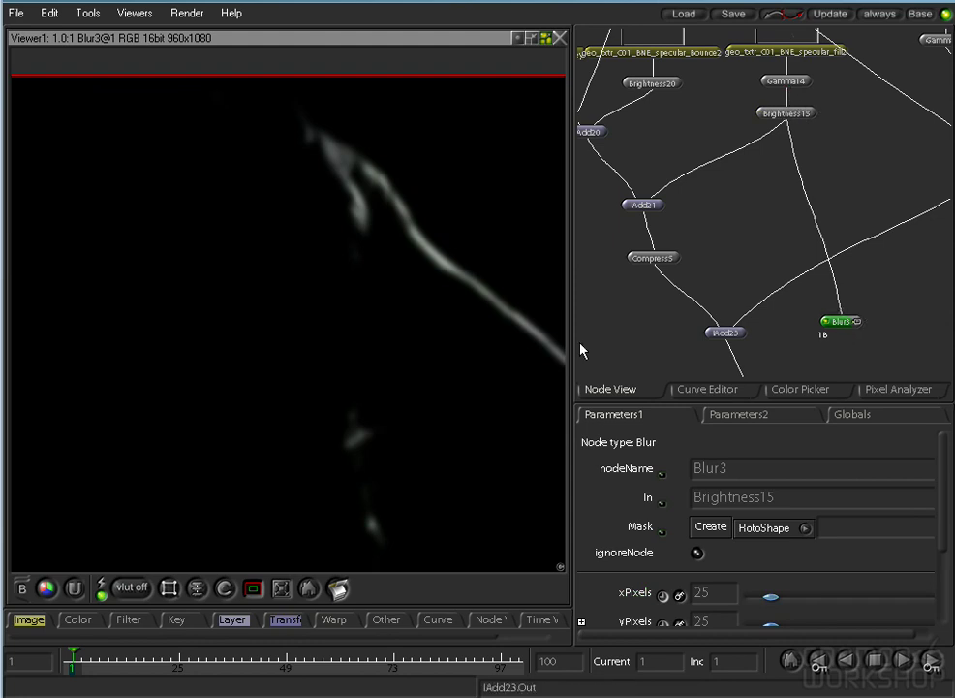
Connect Blur3's output to the background input of IAdd29 and display the IAdd29 composite.
key(space)
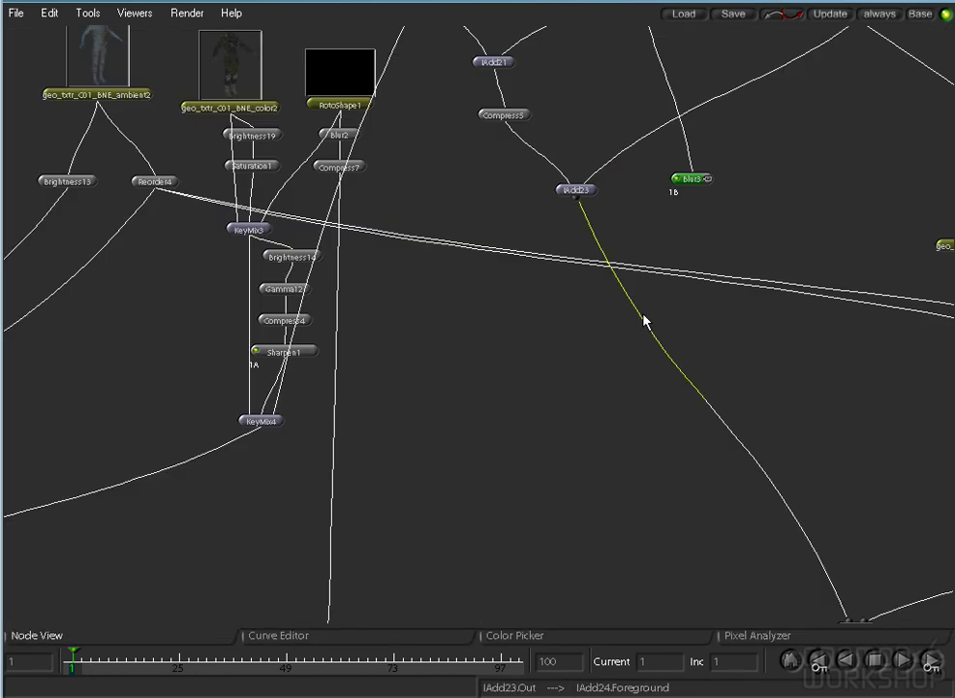
drag(835, 287, 733, 320)
drag(732, 259, 646, 171)
drag(510, 591, 681, 153)
key(F4)
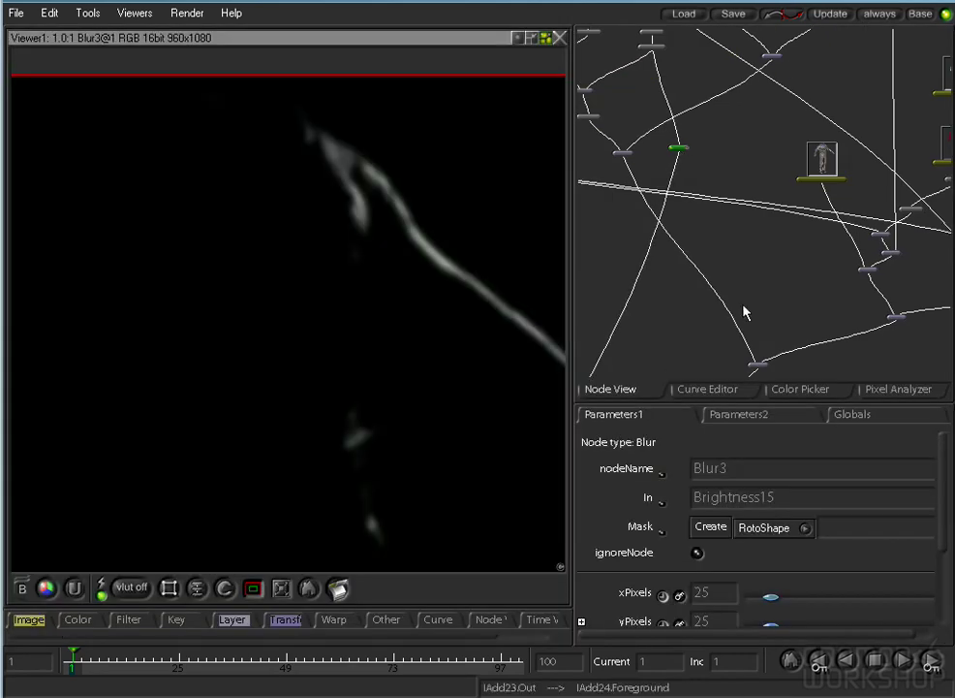
drag(683, 260, 802, 146)
drag(642, 246, 806, 183)
drag(919, 279, 948, 277)
drag(738, 306, 867, 313)
click(742, 270)
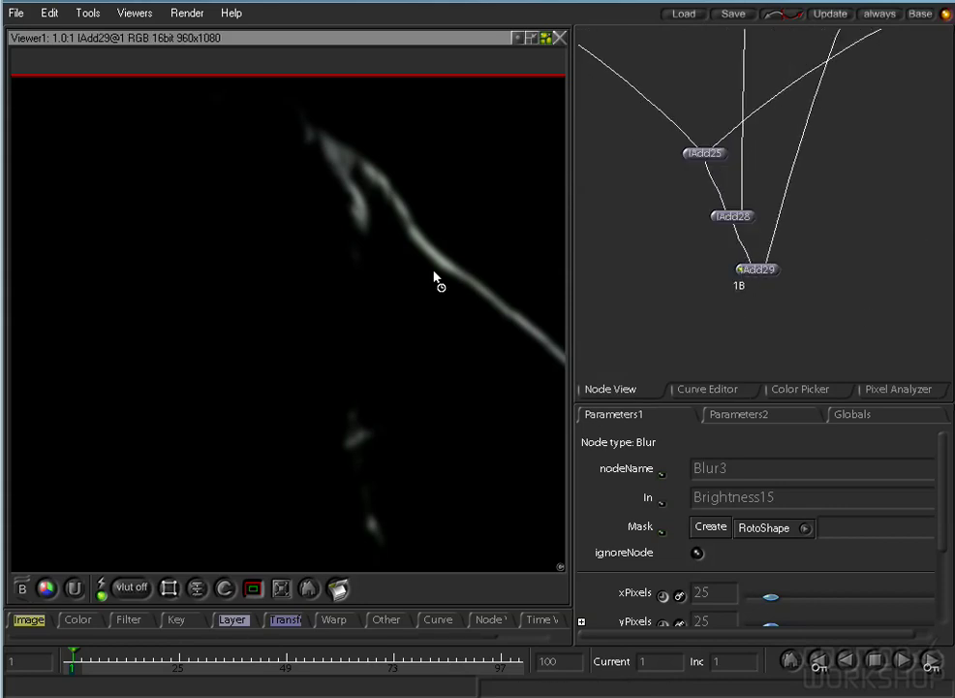
Lower IAdd29's percent to weaken the blurred specular glow added to the composite.
click(776, 272)
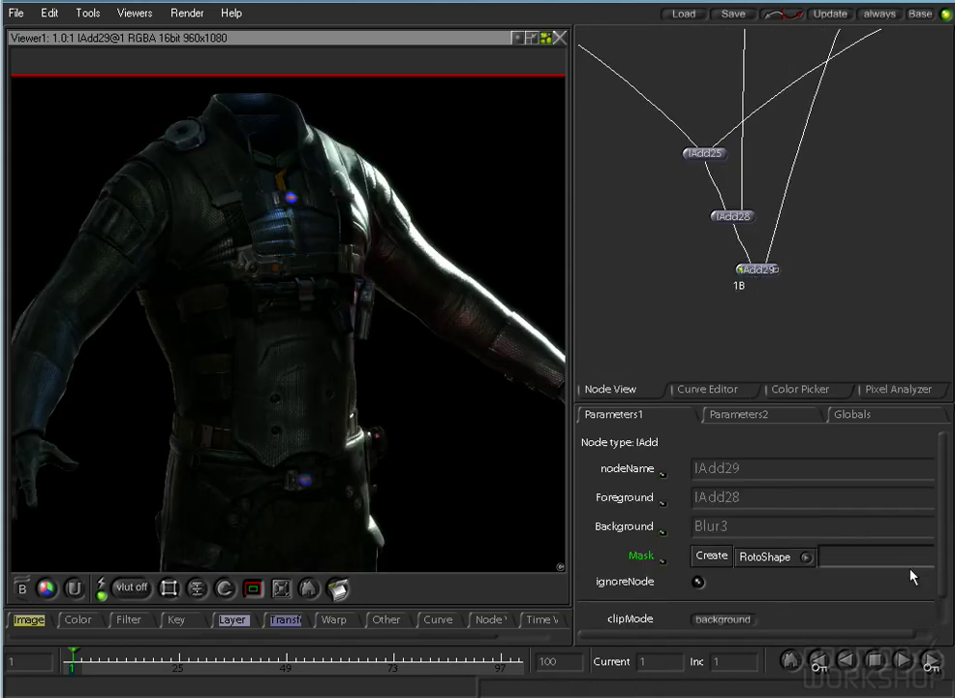
scroll(945, 596, down, 1)
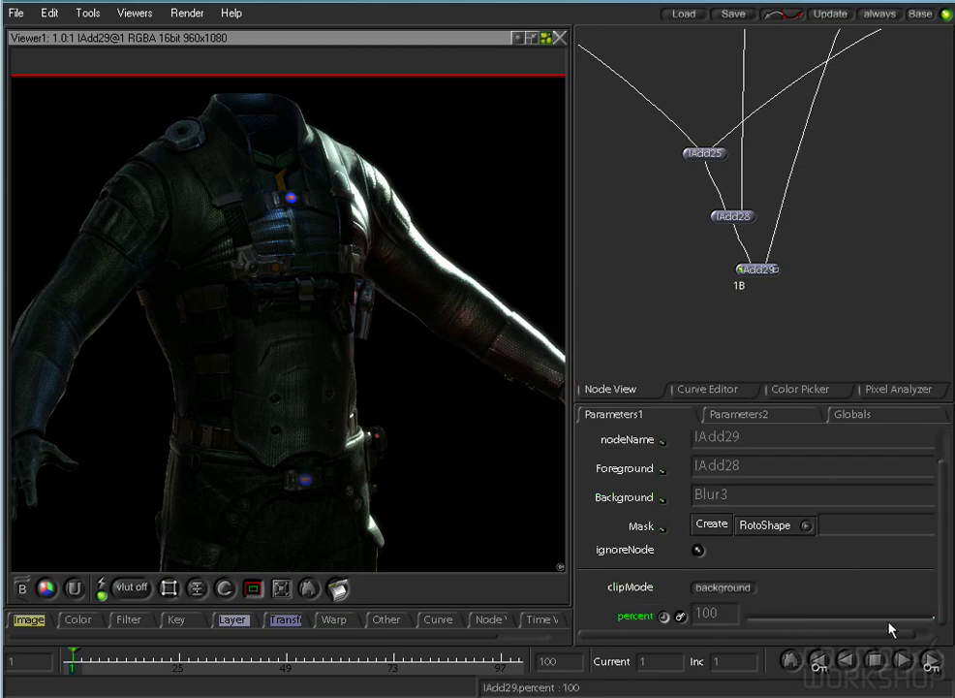
drag(934, 617, 793, 627)
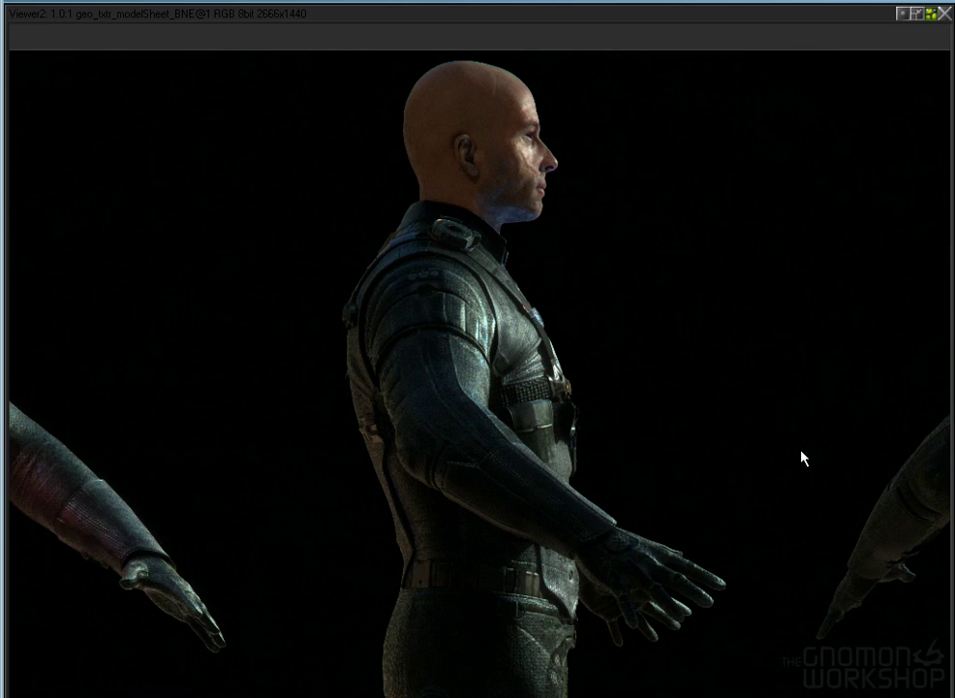
Examine the character's front, side and back views in the geo_txtr_modelSheet_BNE image.
drag(850, 395, 143, 394)
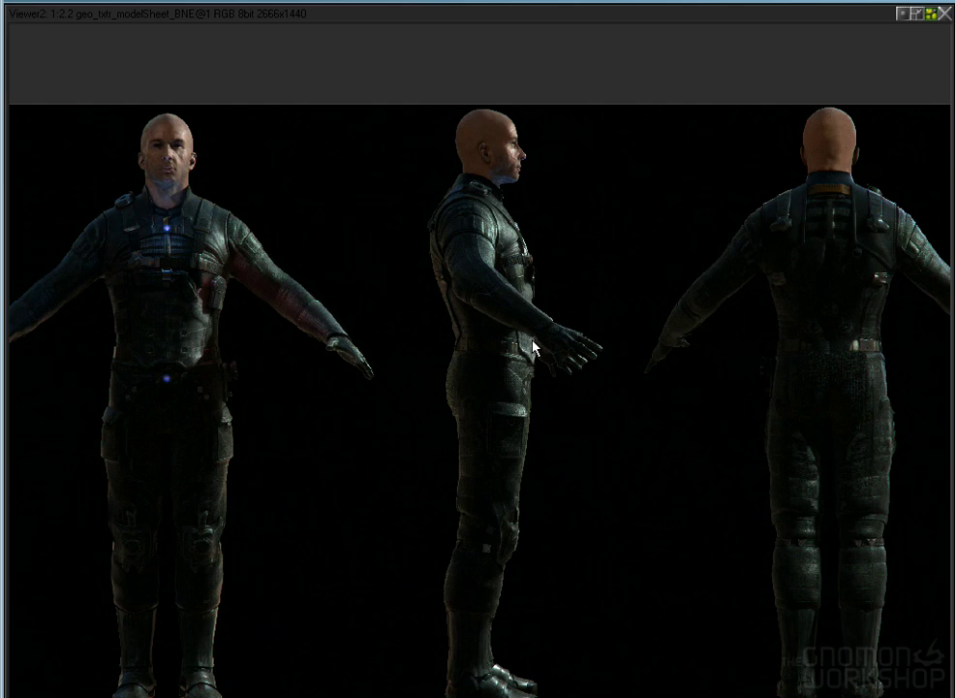
drag(533, 342, 629, 491)
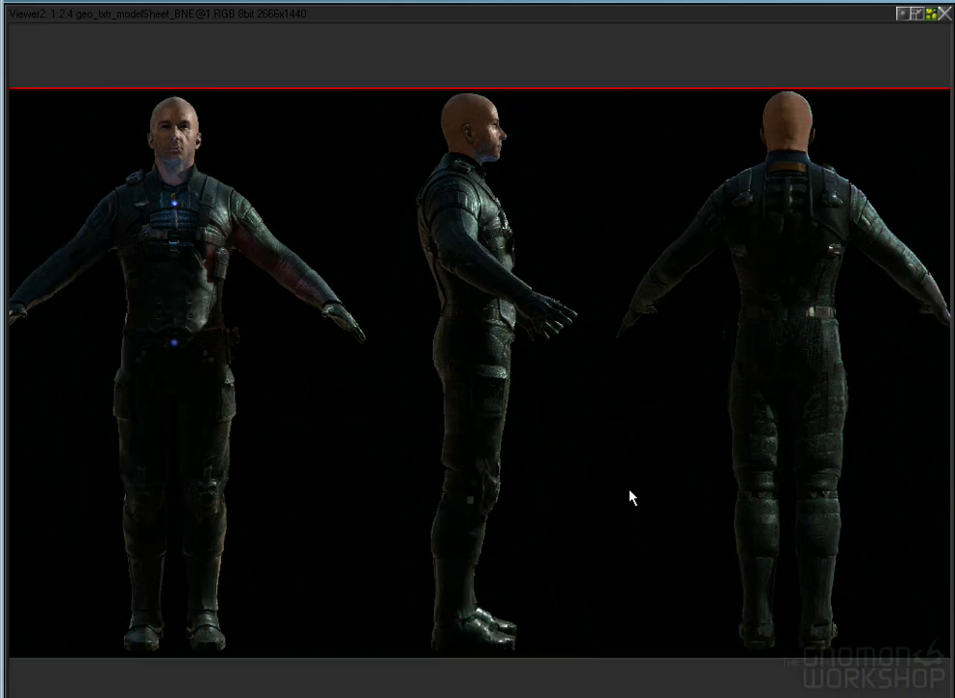